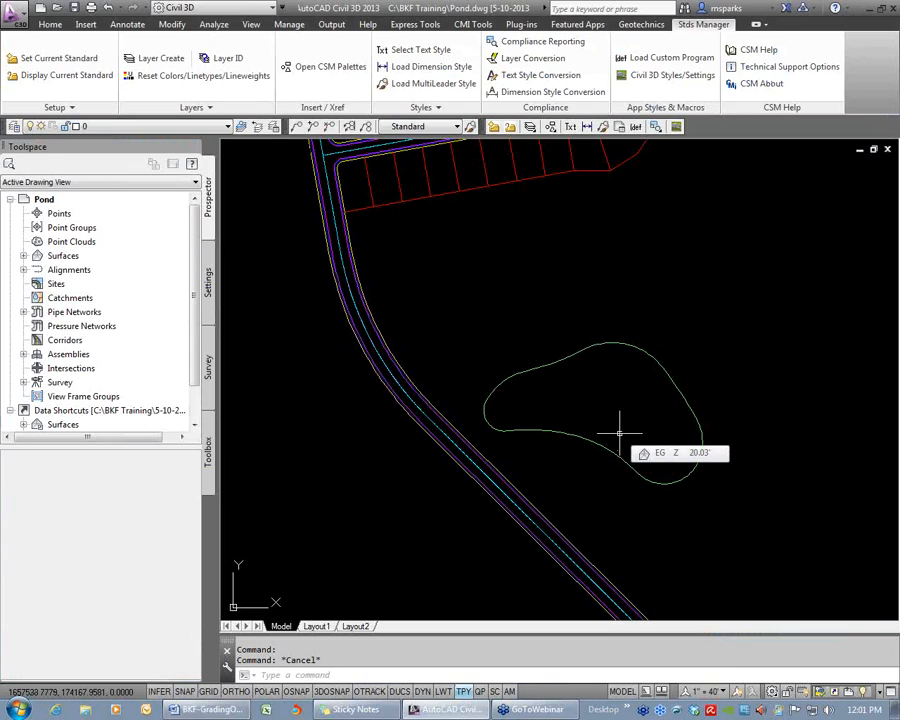
Examine the pond outline in the externally referenced linework and locate the EG surface in the drawing's surface list
{"action": "scroll", "coordinate": [619, 432], "scroll_direction": "down", "scroll_amount": 1}
{"action": "scroll", "coordinate": [633, 386], "scroll_direction": "down", "scroll_amount": 3}
{"action": "scroll", "coordinate": [565, 393], "scroll_direction": "up", "scroll_amount": 2}
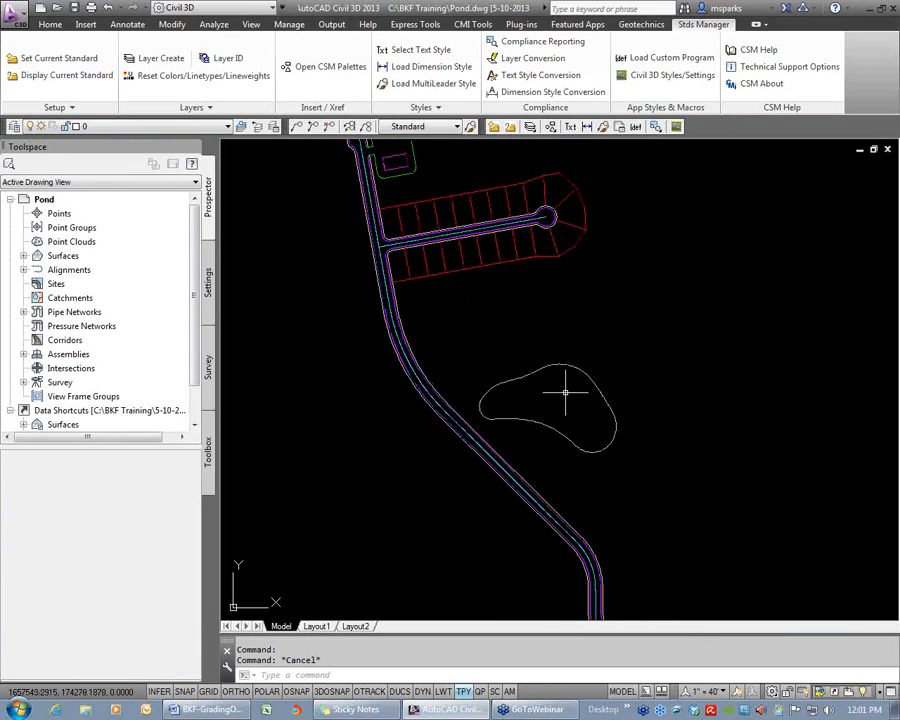
{"action": "scroll", "coordinate": [565, 393], "scroll_direction": "up", "scroll_amount": 2}
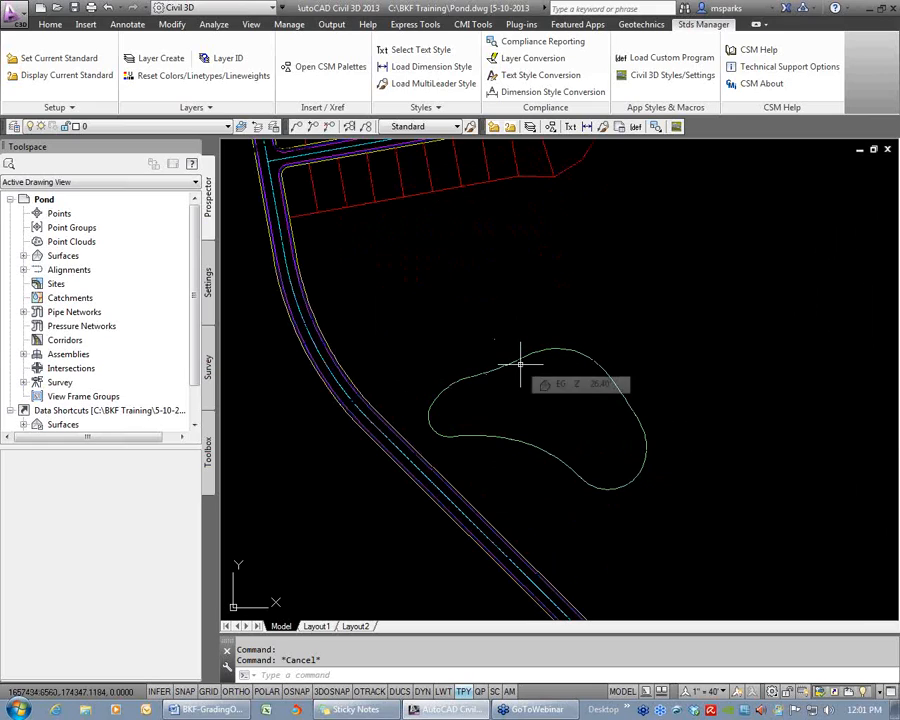
{"action": "left_click", "coordinate": [609, 410]}
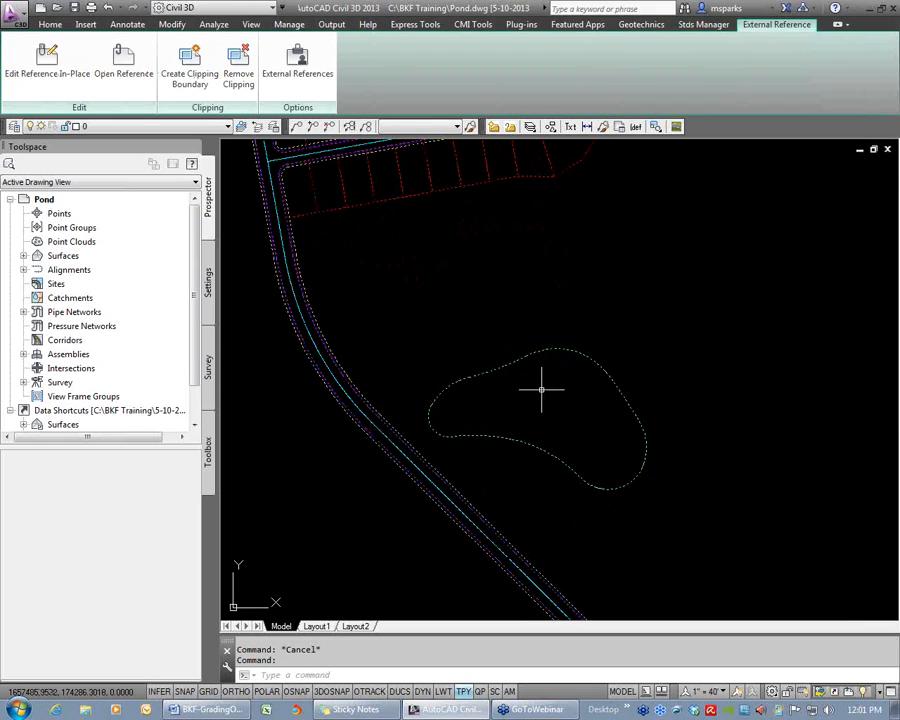
{"action": "scroll", "coordinate": [540, 388], "scroll_direction": "down", "scroll_amount": 5}
{"action": "scroll", "coordinate": [538, 383], "scroll_direction": "up", "scroll_amount": 5}
{"action": "key", "text": "Escape"}
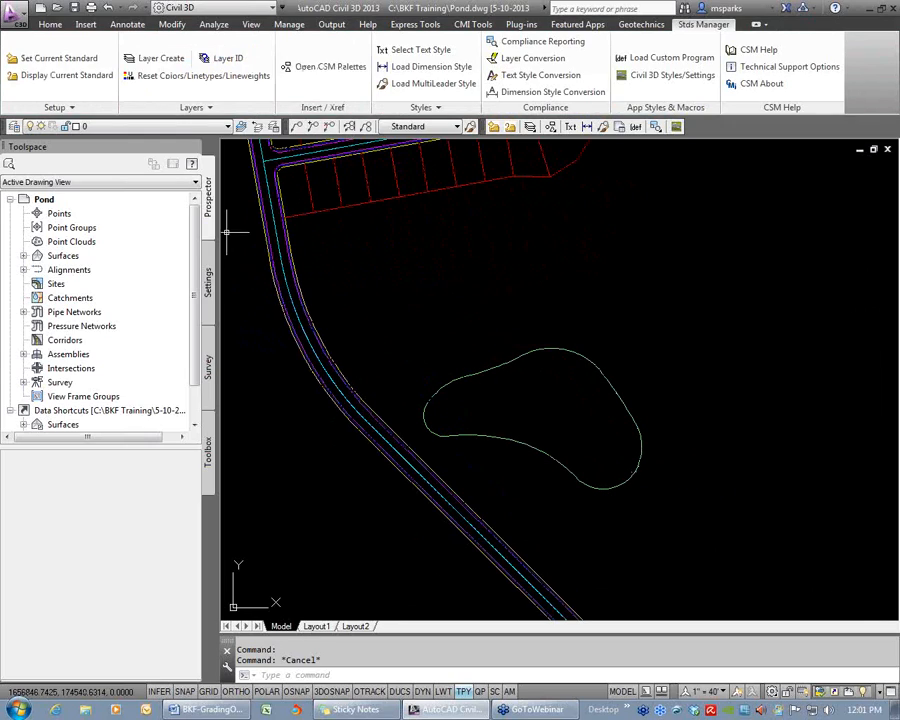
{"action": "left_click", "coordinate": [23, 256]}
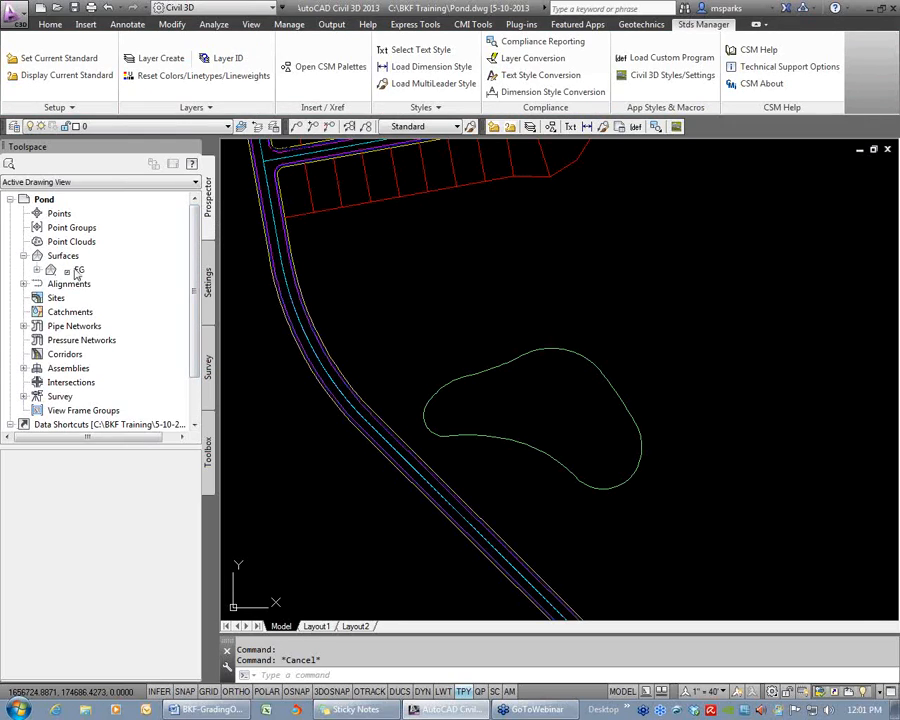
{"action": "left_click", "coordinate": [77, 271]}
{"action": "mouse_move", "coordinate": [502, 305]}
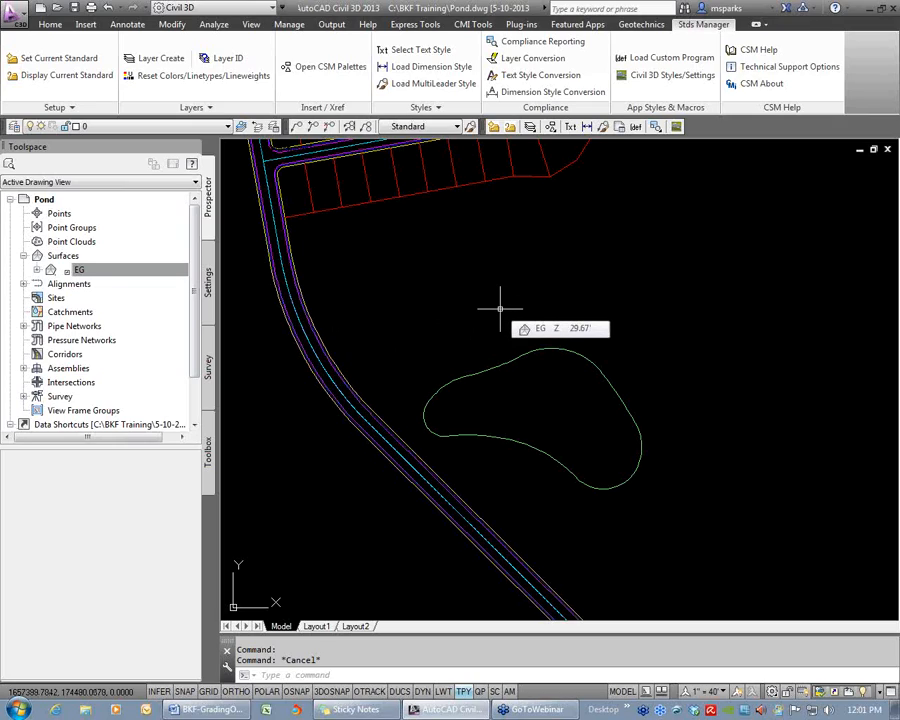
{"action": "key", "text": "Escape"}
Split the model view into two horizontal viewports, with the pond enlarged in the upper one and a tilted 3D view in the lower one
{"action": "mouse_move", "coordinate": [570, 361]}
{"action": "middle_mouse_down"}
{"action": "mouse_move", "coordinate": [540, 292]}
{"action": "mouse_move", "coordinate": [570, 371]}
{"action": "mouse_move", "coordinate": [618, 355]}
{"action": "middle_mouse_up"}
{"action": "scroll", "coordinate": [545, 300], "scroll_direction": "up", "scroll_amount": 2}
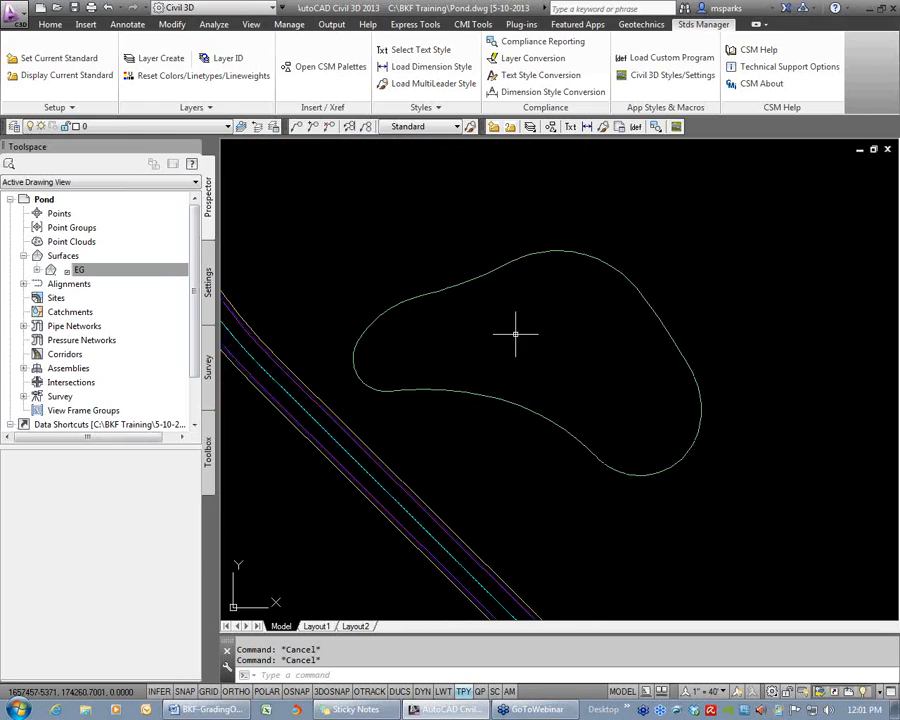
{"action": "left_click", "coordinate": [236, 151]}
{"action": "mouse_move", "coordinate": [287, 182]}
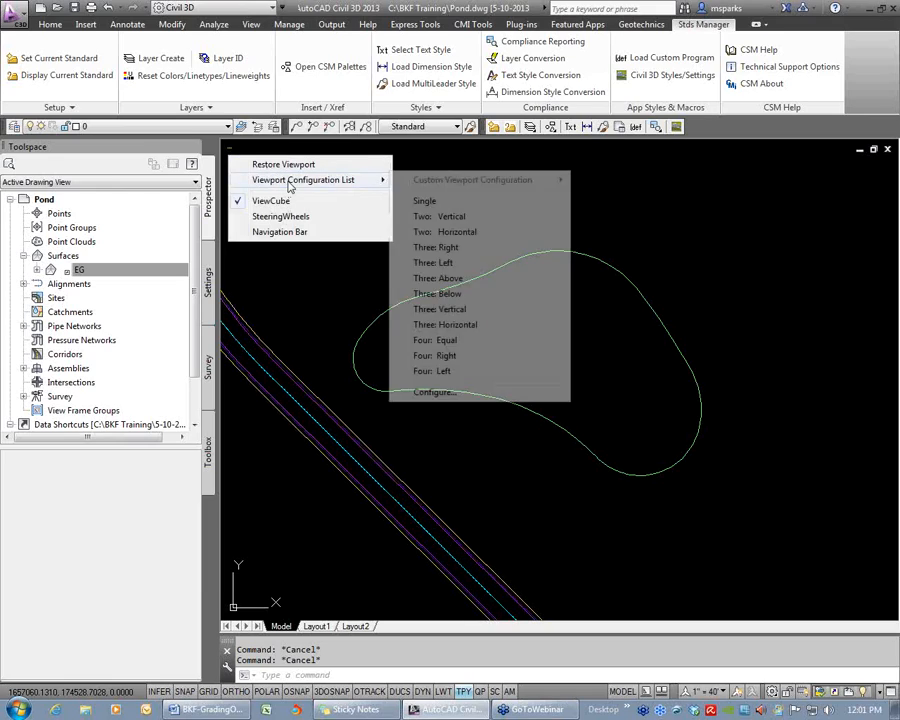
{"action": "left_click", "coordinate": [455, 231]}
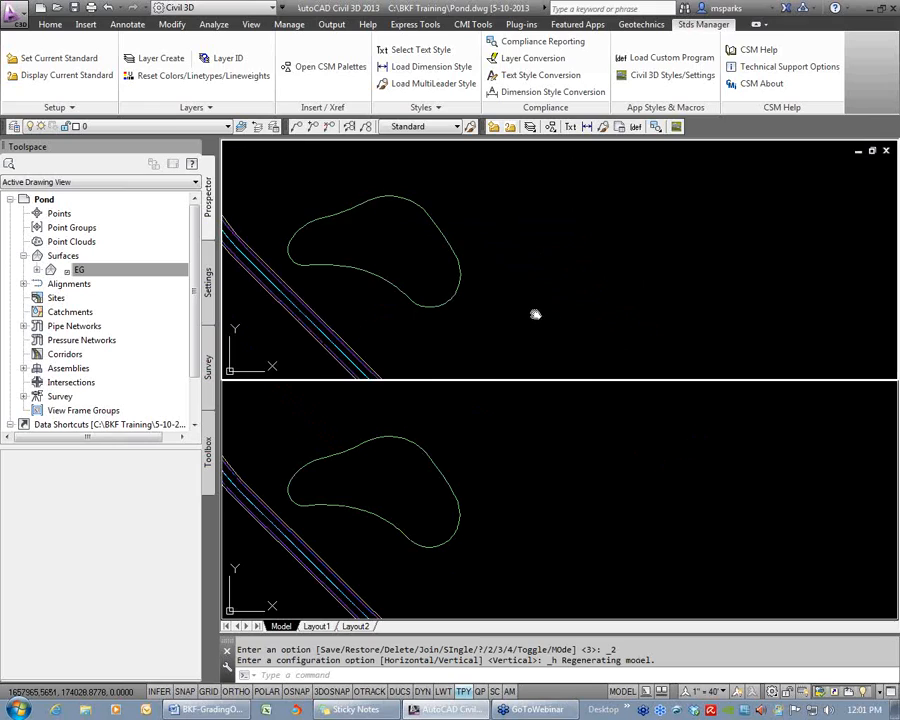
{"action": "scroll", "coordinate": [603, 303], "scroll_direction": "up", "scroll_amount": 2}
{"action": "scroll", "coordinate": [640, 305], "scroll_direction": "up", "scroll_amount": 2}
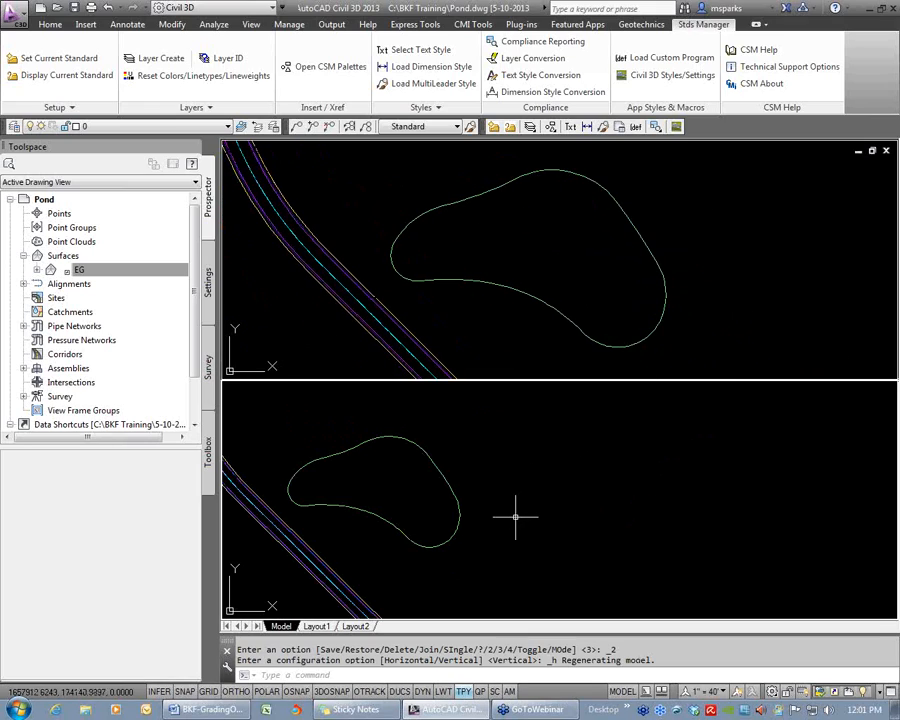
{"action": "middle_click_drag", "start_coordinate": [508, 470], "coordinate": [613, 494], "text": "shift"}
{"action": "mouse_move", "coordinate": [613, 494]}
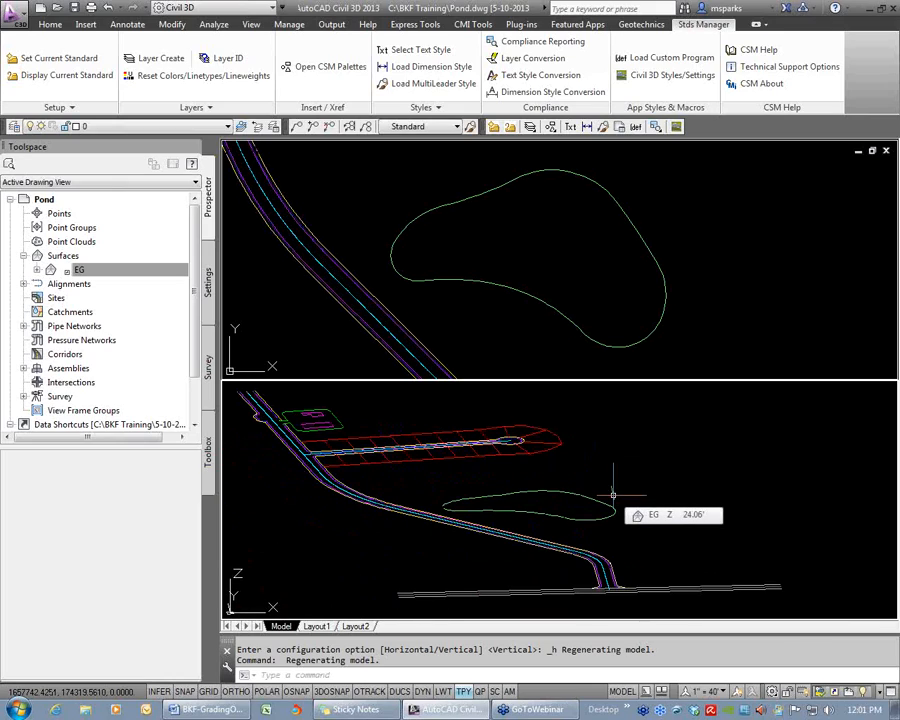
{"action": "left_click", "coordinate": [325, 463]}
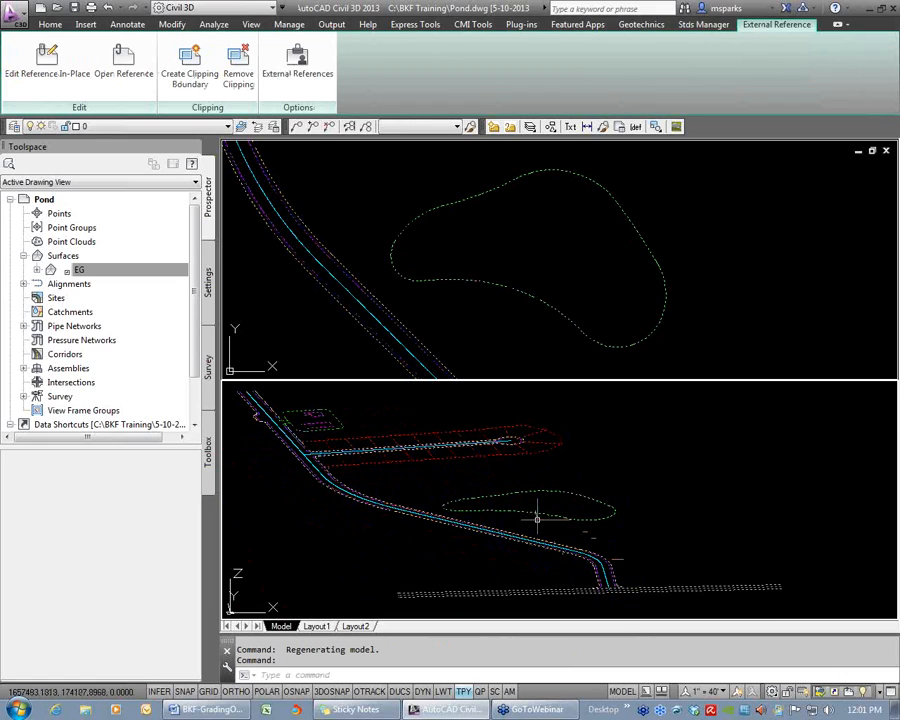
{"action": "key", "text": "Escape"}
{"action": "key", "text": "Escape"}
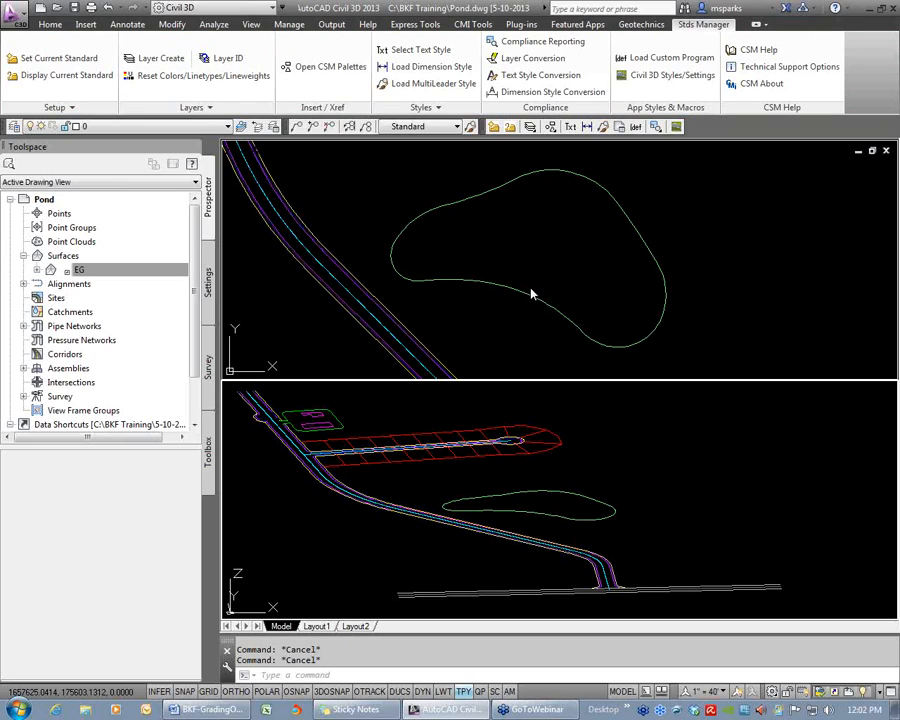
Create a new site named Pond Site
{"action": "left_click", "coordinate": [60, 298]}
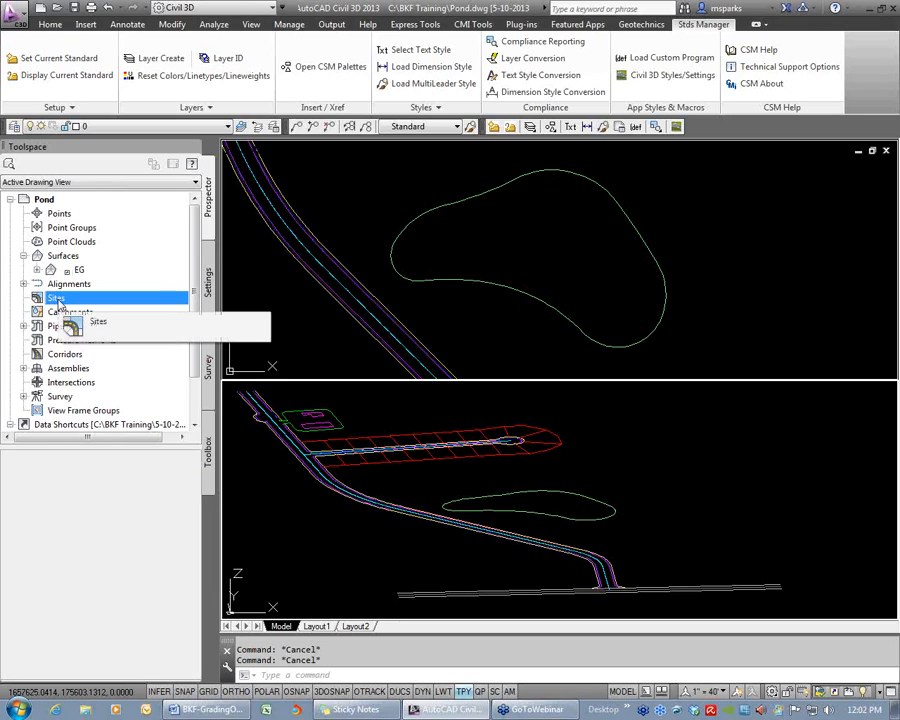
{"action": "right_click", "coordinate": [68, 301]}
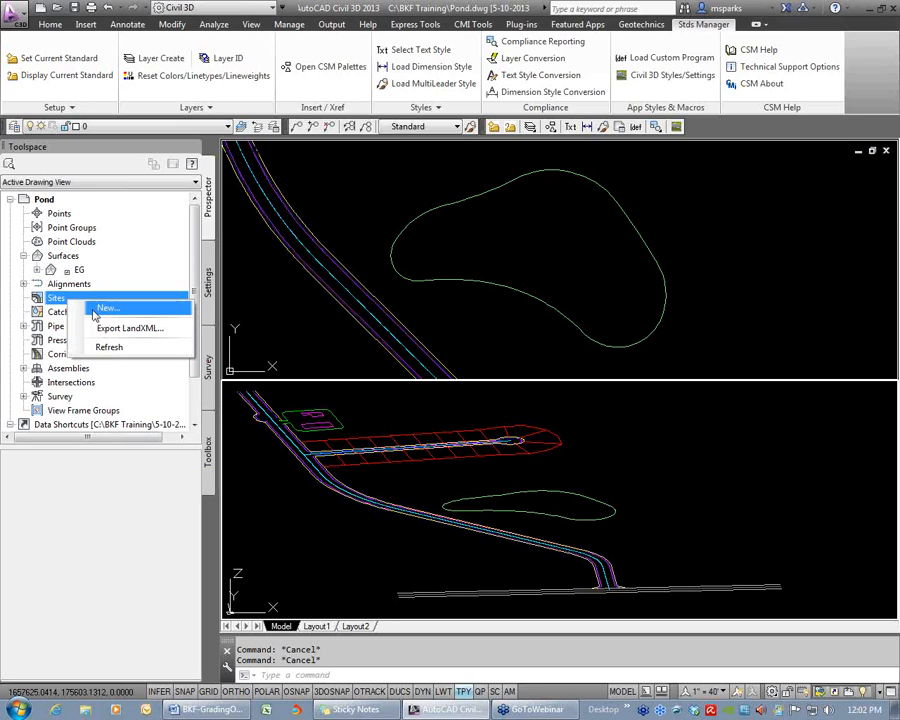
{"action": "left_click", "coordinate": [107, 308]}
{"action": "left_click_drag", "start_coordinate": [305, 252], "coordinate": [232, 255]}
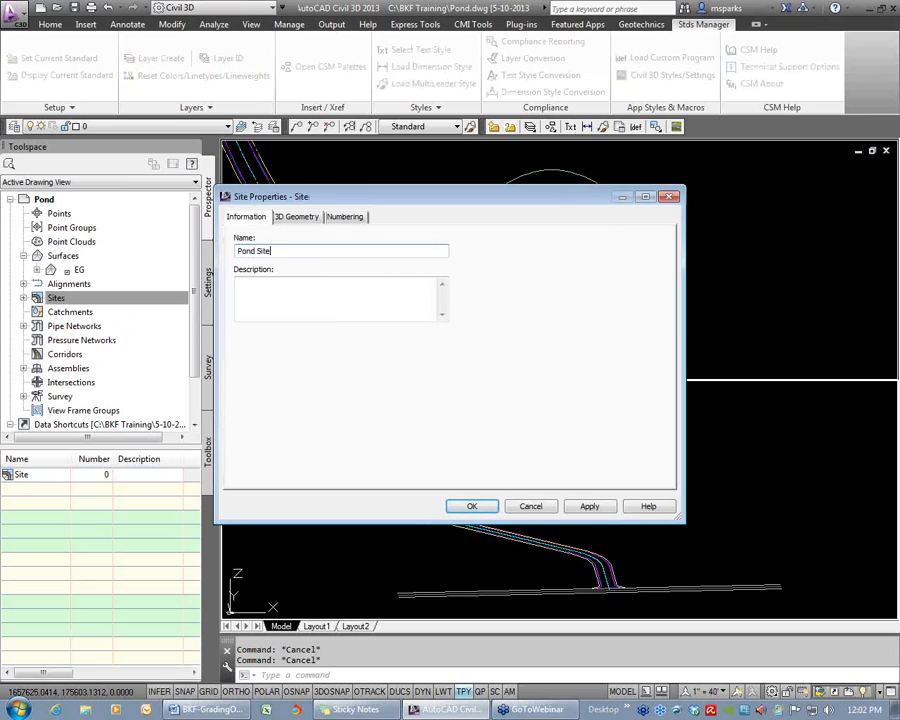
{"action": "type", "text": "Pond Site"}
{"action": "left_click", "coordinate": [472, 505]}
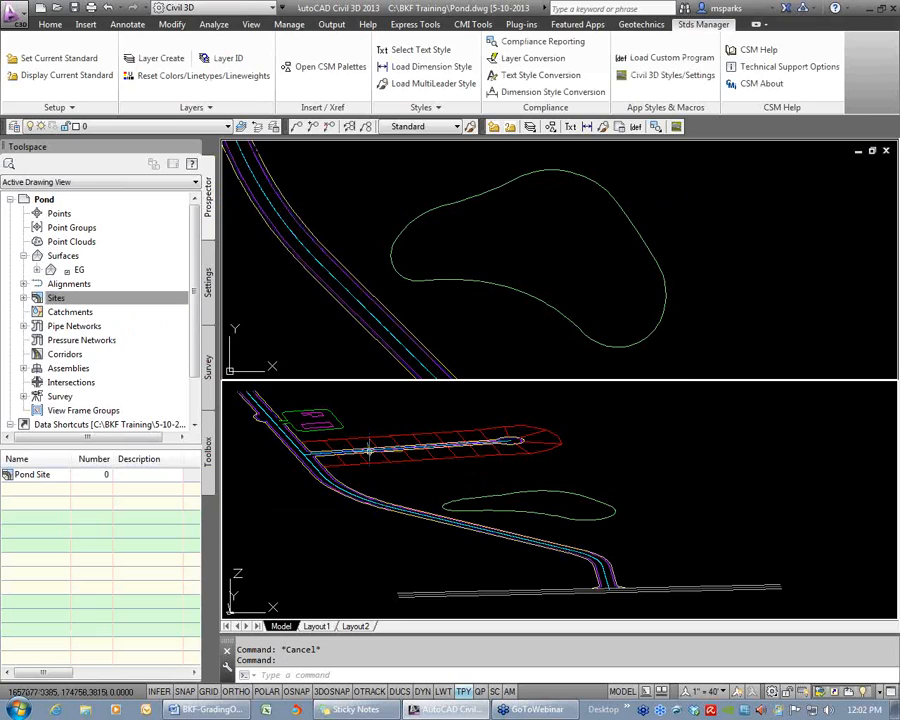
Create a grading group named Pond in Pond Site, with automatic surface creation using the group name and EG as the volume base surface
{"action": "left_click", "coordinate": [23, 298]}
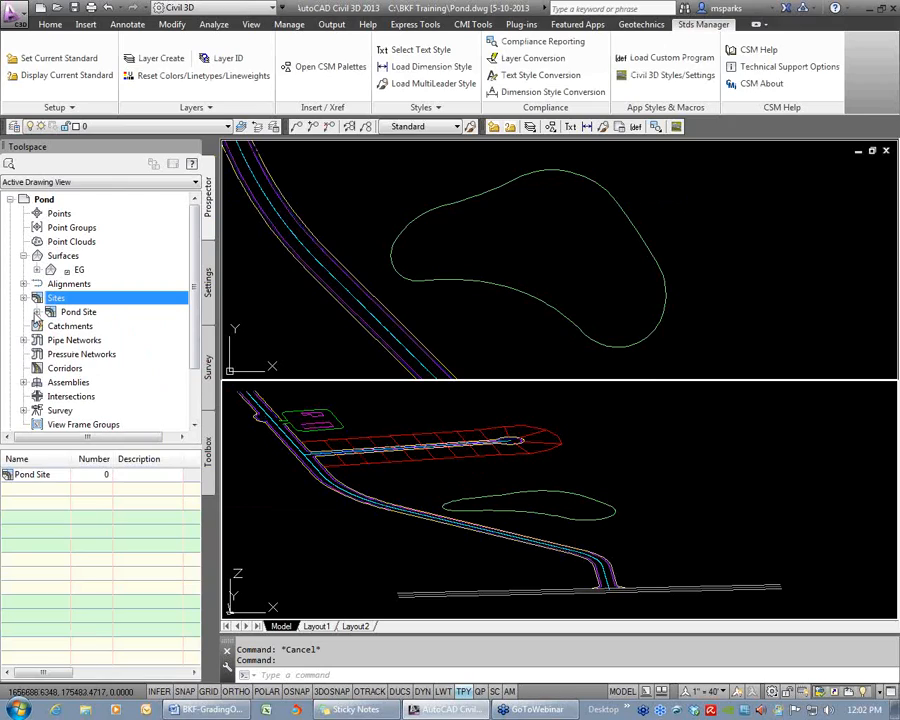
{"action": "left_click", "coordinate": [37, 312]}
{"action": "left_click", "coordinate": [103, 355]}
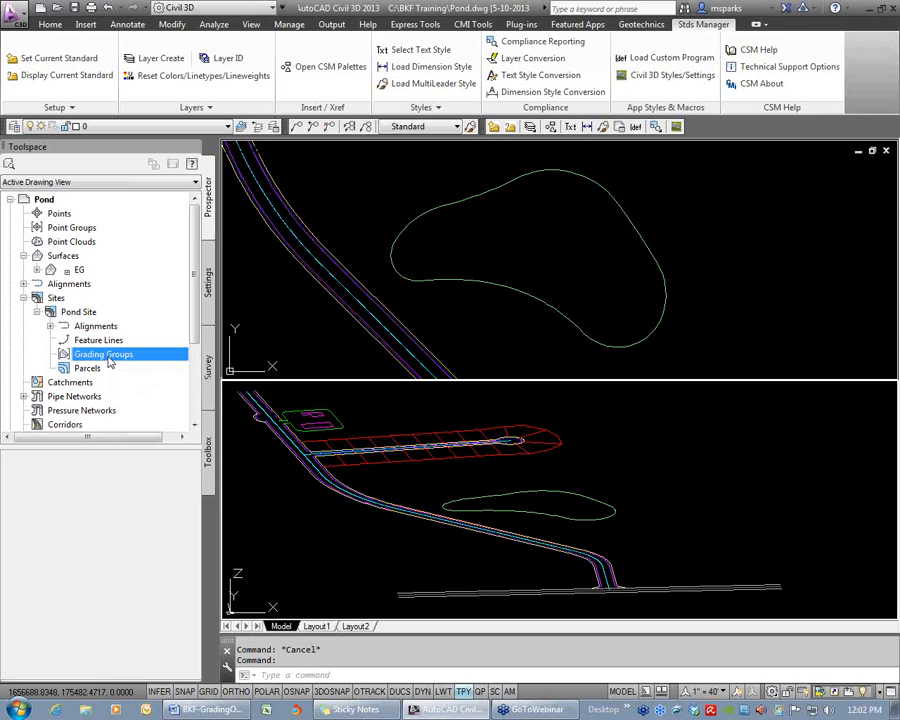
{"action": "right_click", "coordinate": [110, 364]}
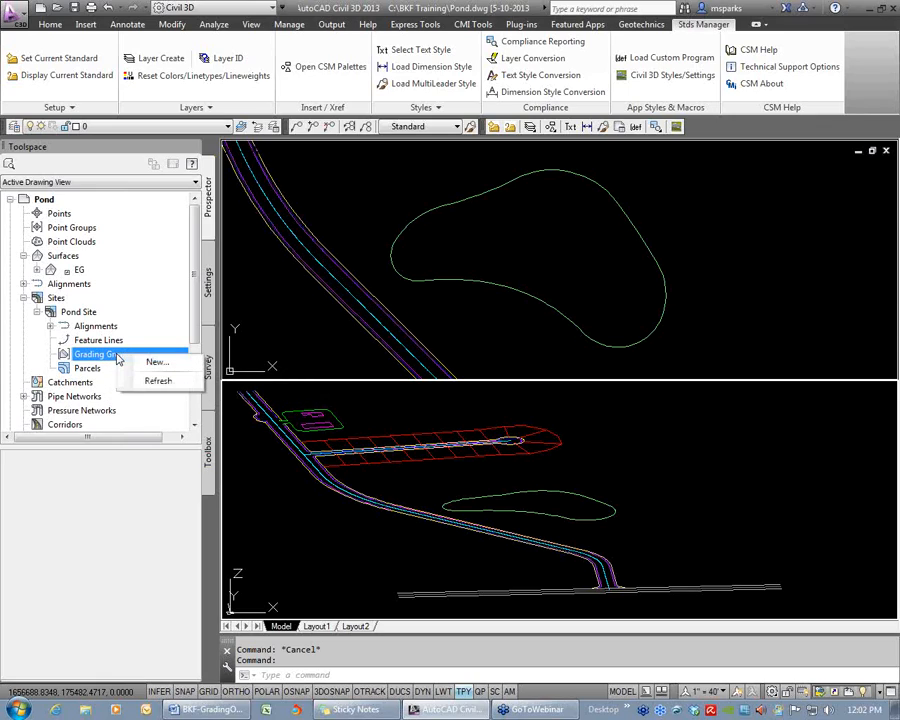
{"action": "left_click", "coordinate": [157, 364]}
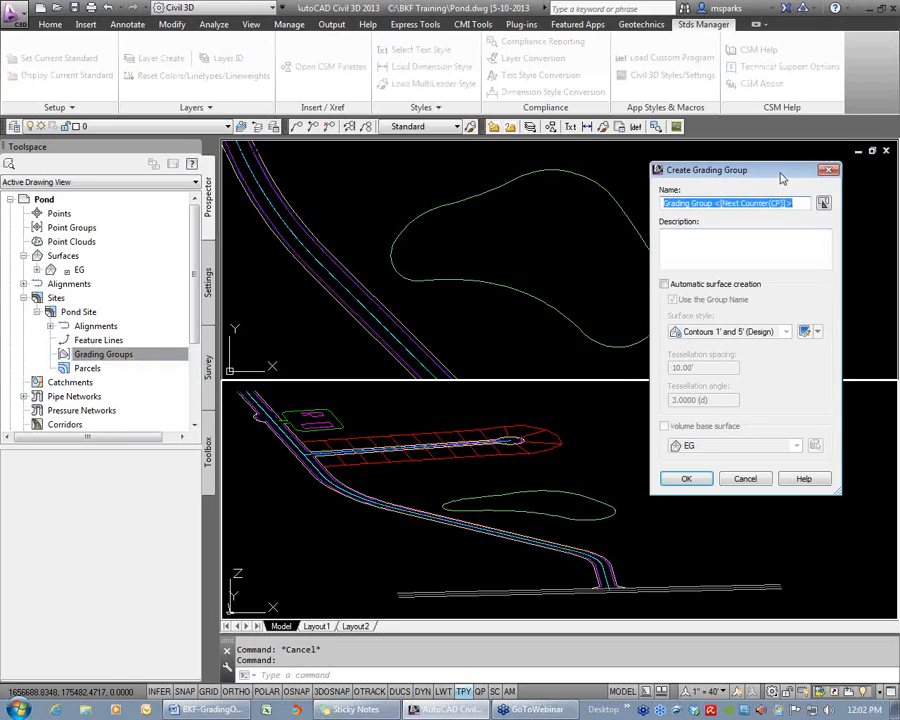
{"action": "type", "text": "P"}
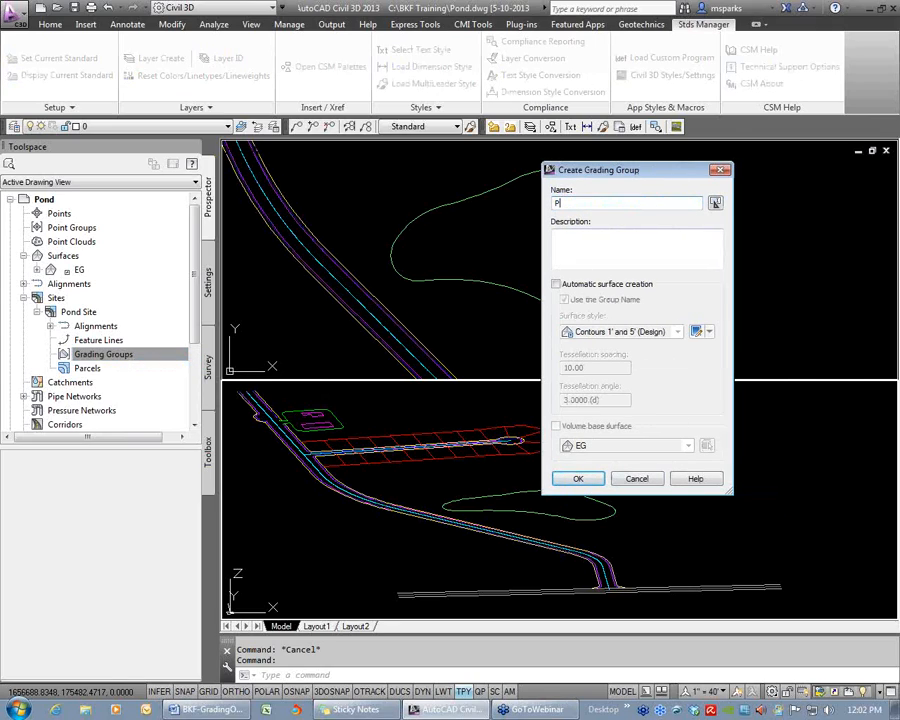
{"action": "type", "text": "ond"}
{"action": "left_click", "coordinate": [556, 284]}
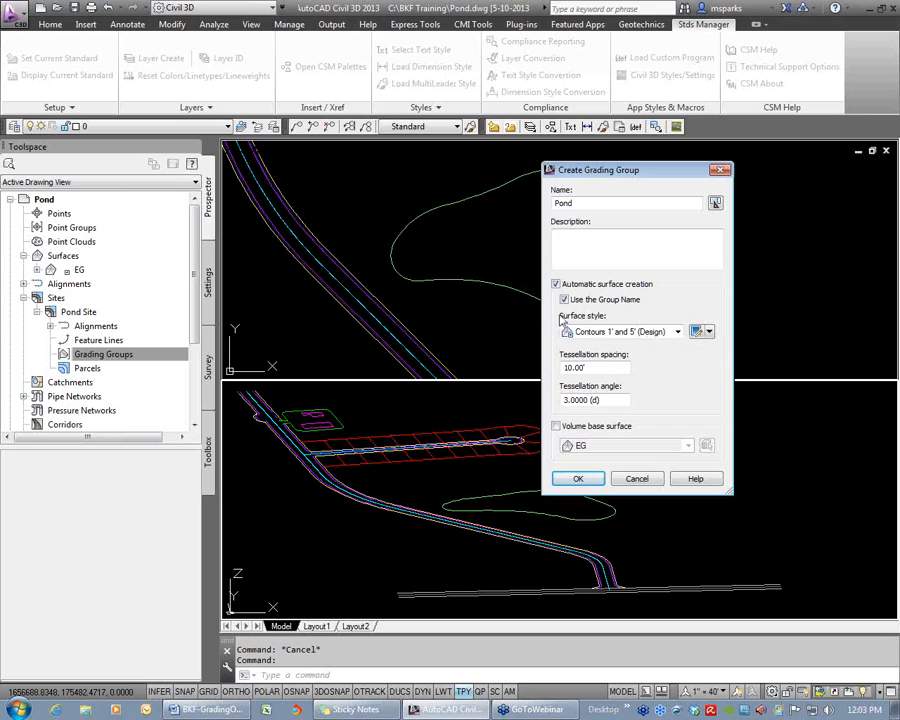
{"action": "left_click_drag", "start_coordinate": [638, 171], "coordinate": [726, 159]}
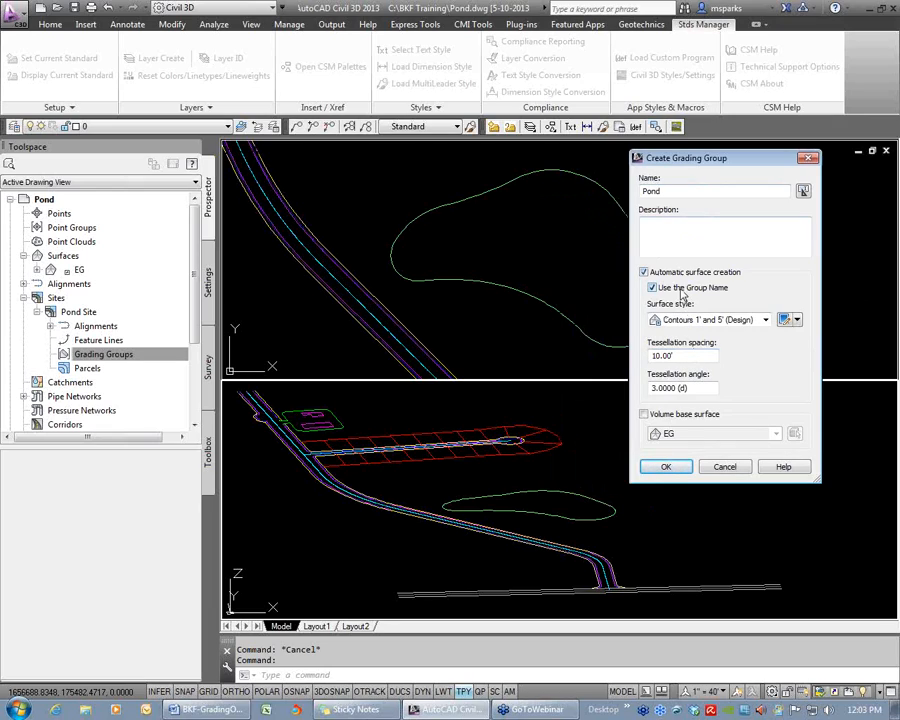
{"action": "left_click", "coordinate": [644, 414]}
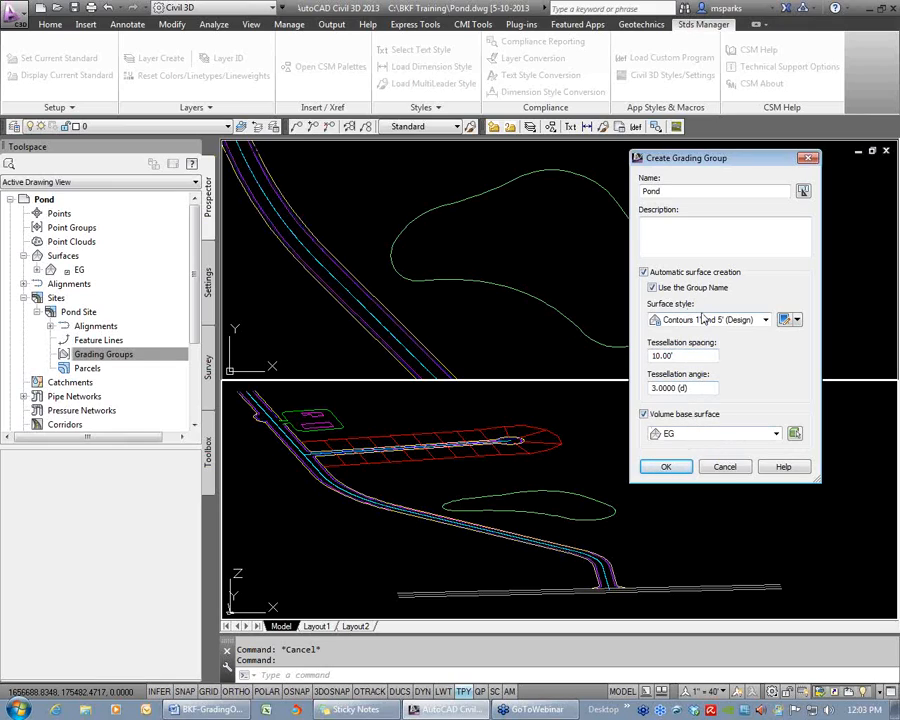
{"action": "left_click", "coordinate": [667, 468]}
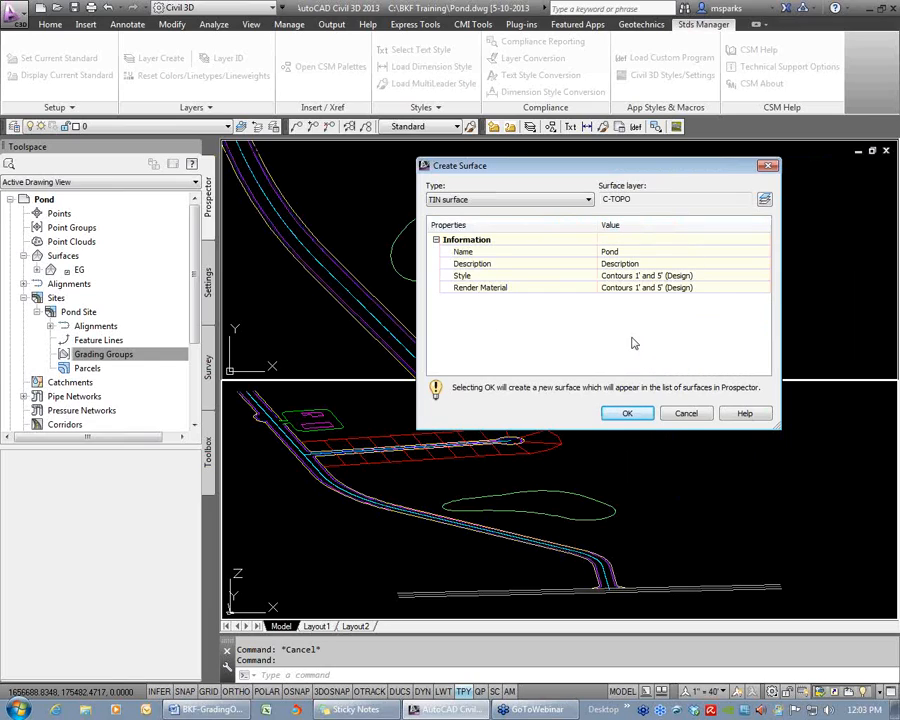
Create the Pond TIN surface with the Contours 1' and 5' (Design) style, and refresh the grading groups list
{"action": "left_click_drag", "start_coordinate": [533, 178], "coordinate": [495, 168]}
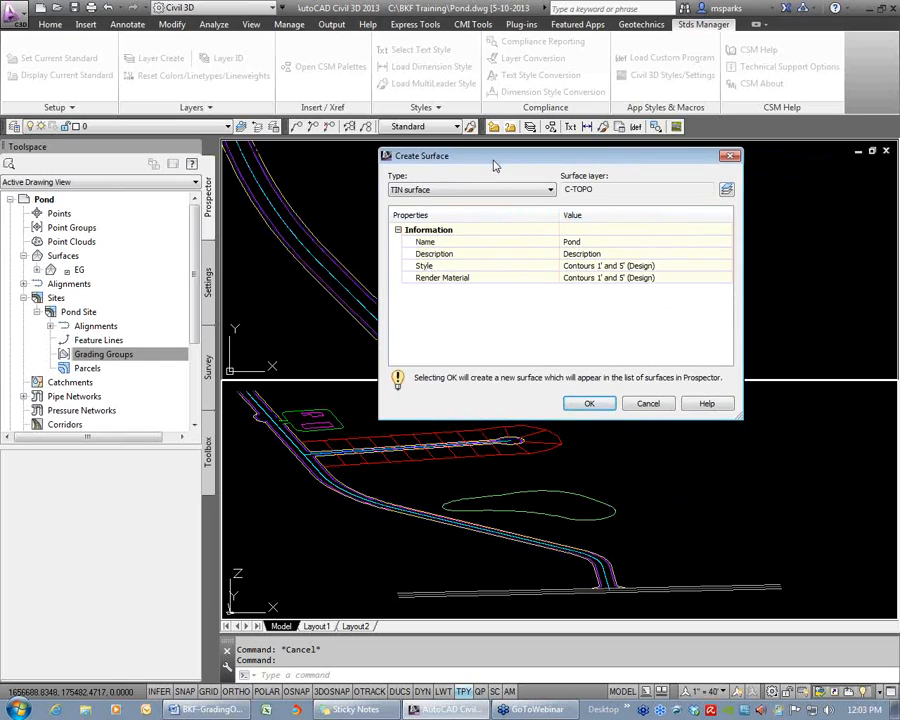
{"action": "left_click", "coordinate": [599, 404]}
{"action": "right_click", "coordinate": [122, 368]}
{"action": "left_click", "coordinate": [138, 393]}
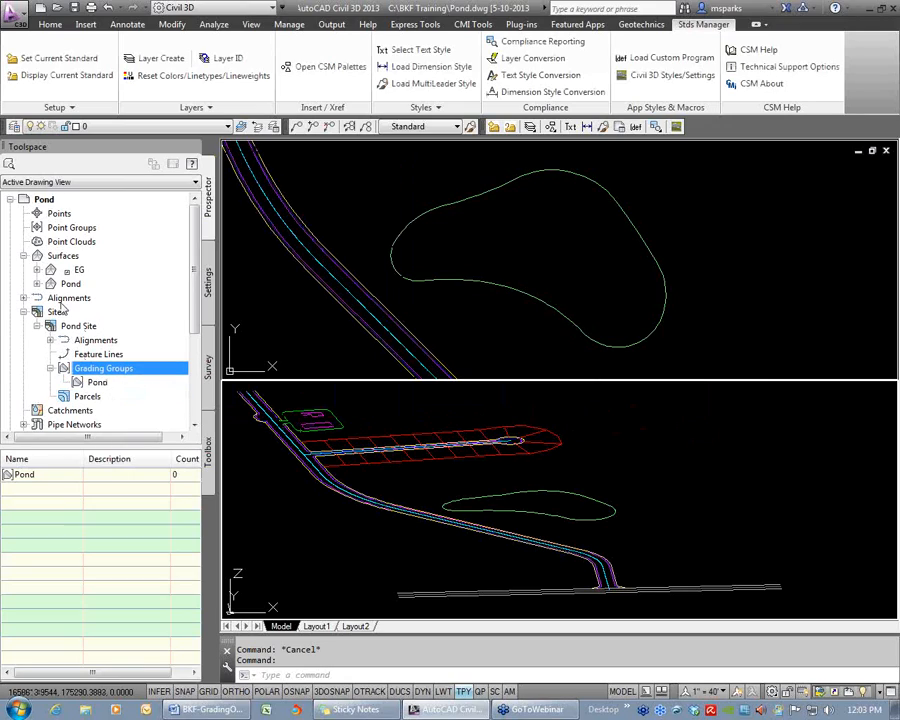
Review the Pond surface and the Pond grading group under Pond Site in the drawing's object tree
{"action": "scroll", "coordinate": [138, 220], "scroll_direction": "down", "scroll_amount": 1}
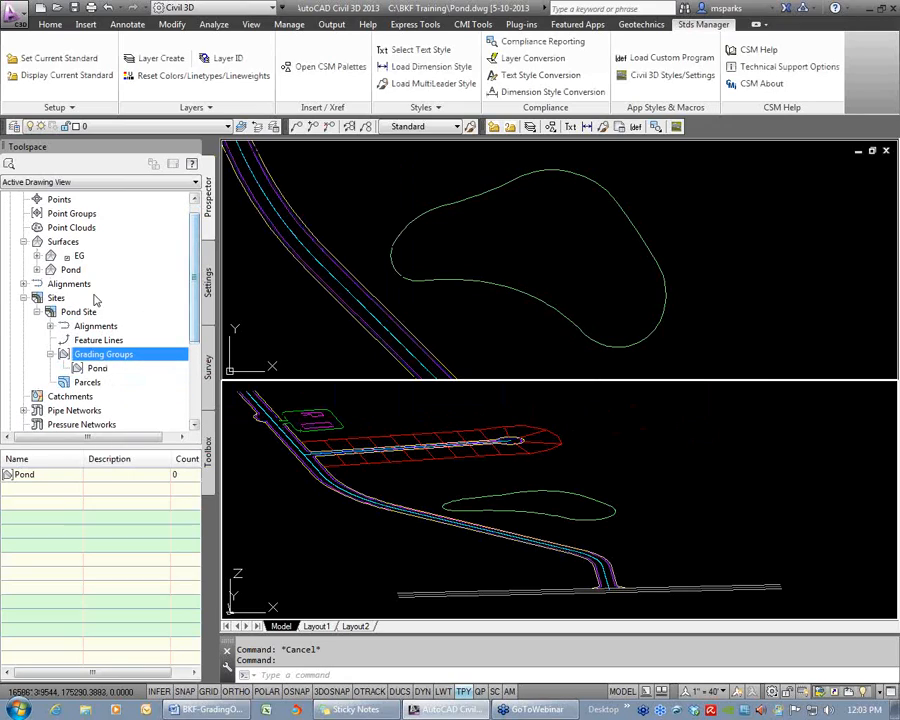
{"action": "left_click", "coordinate": [56, 297]}
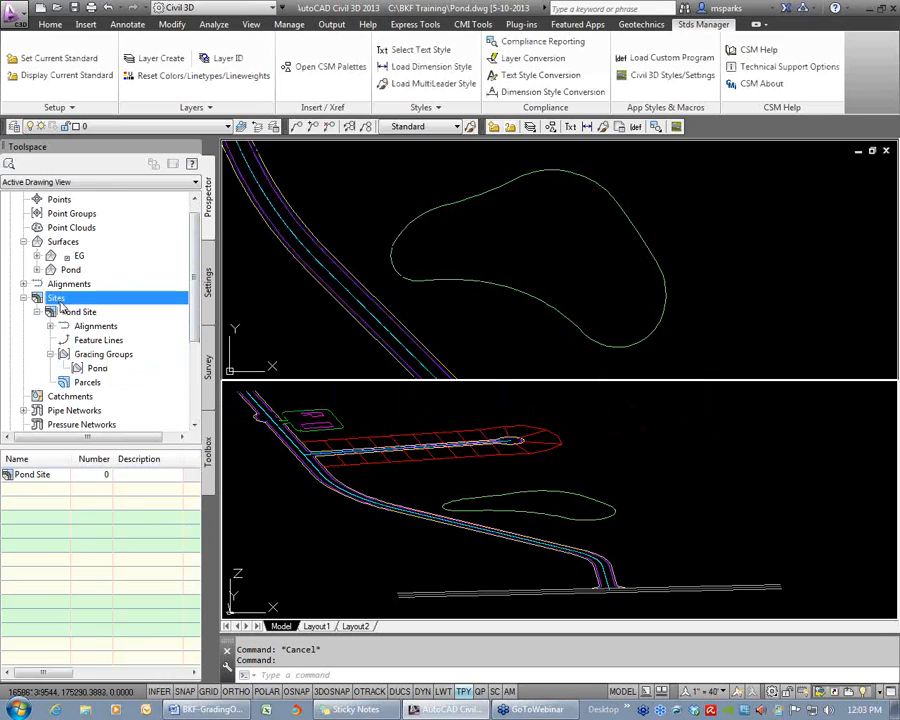
{"action": "left_click", "coordinate": [113, 374]}
{"action": "left_click", "coordinate": [71, 270]}
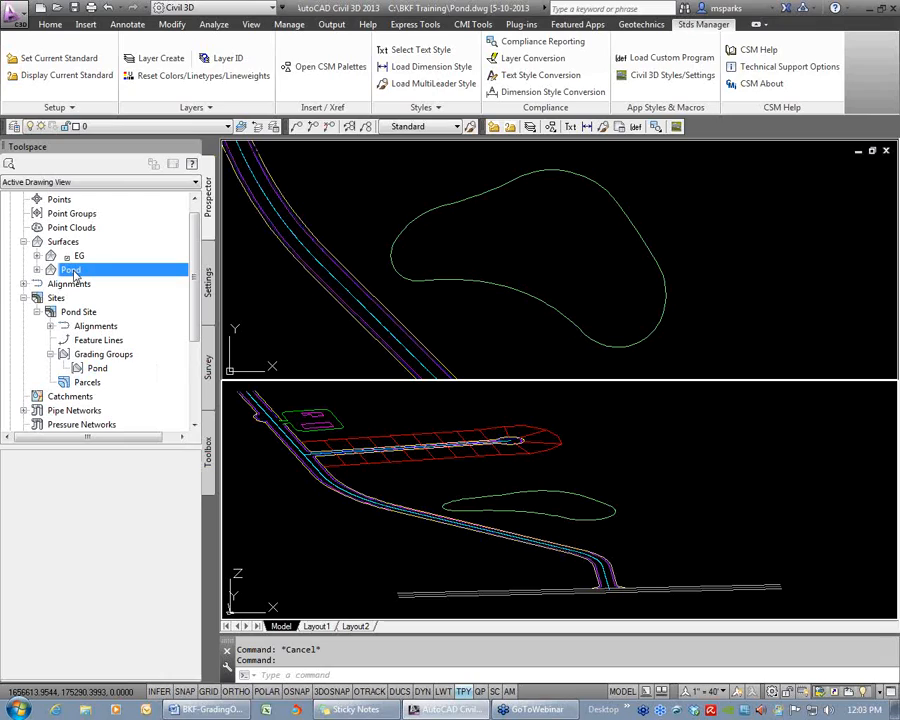
{"action": "left_click", "coordinate": [111, 374]}
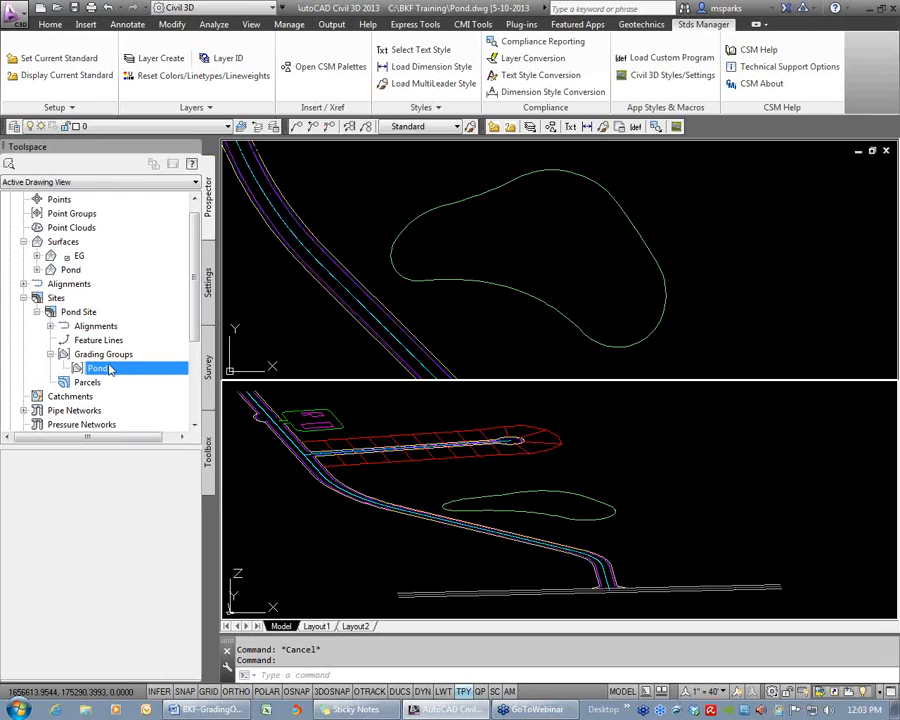
{"action": "left_click", "coordinate": [79, 271]}
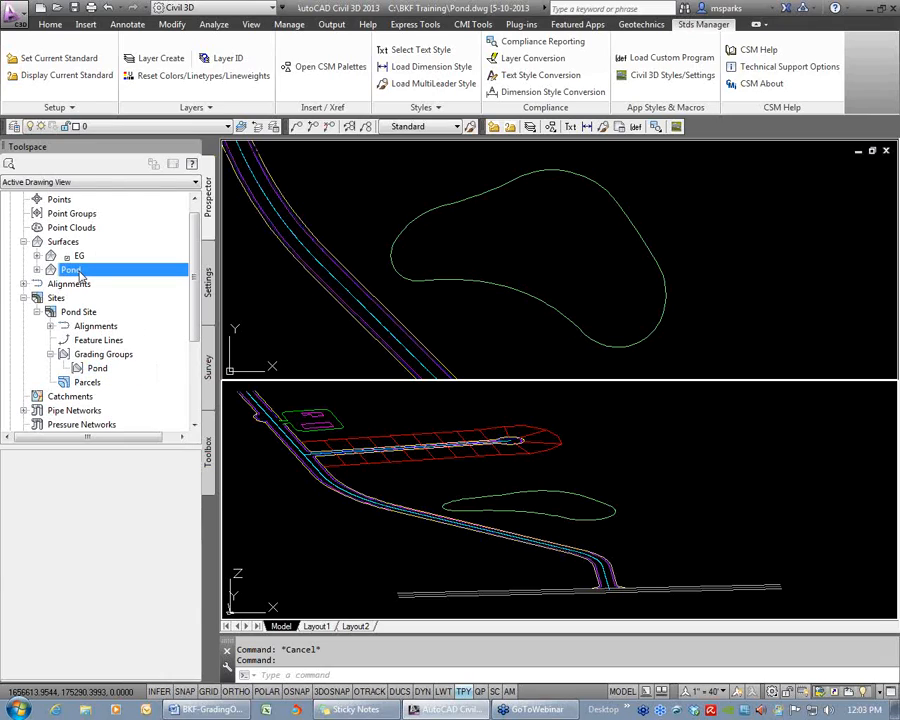
{"action": "left_click", "coordinate": [97, 368]}
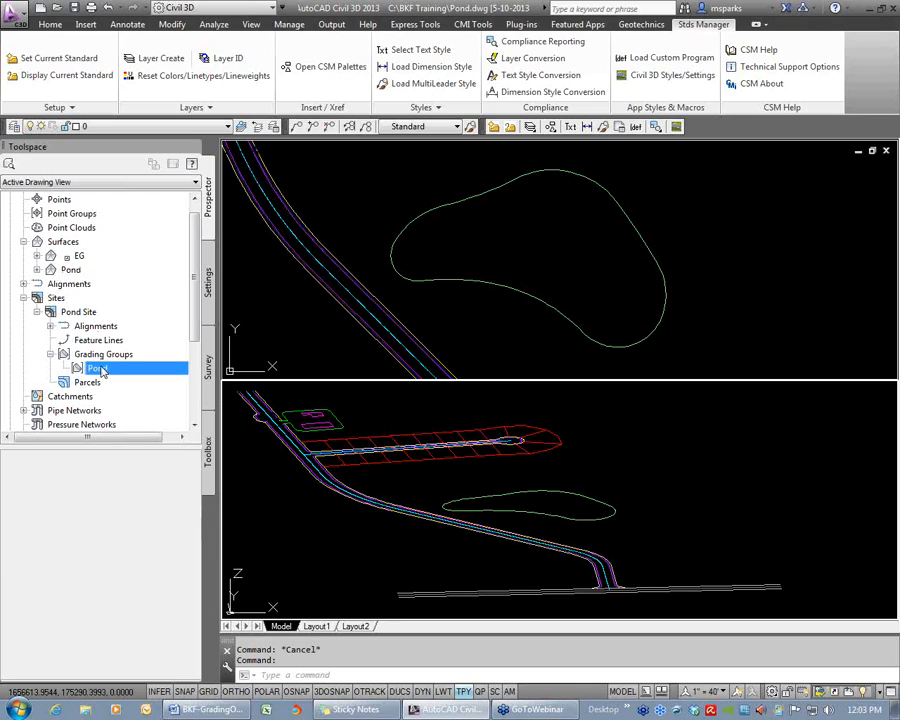
{"action": "left_click", "coordinate": [71, 270]}
{"action": "left_click", "coordinate": [99, 368]}
{"action": "left_click", "coordinate": [71, 270]}
{"action": "left_click", "coordinate": [100, 369]}
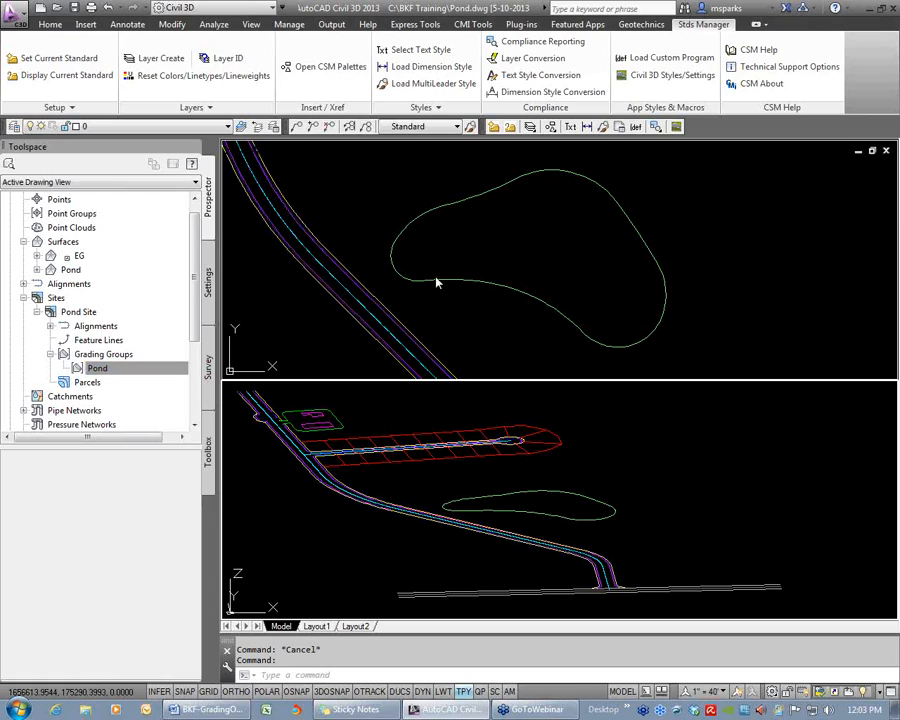
{"action": "mouse_move", "coordinate": [495, 244]}
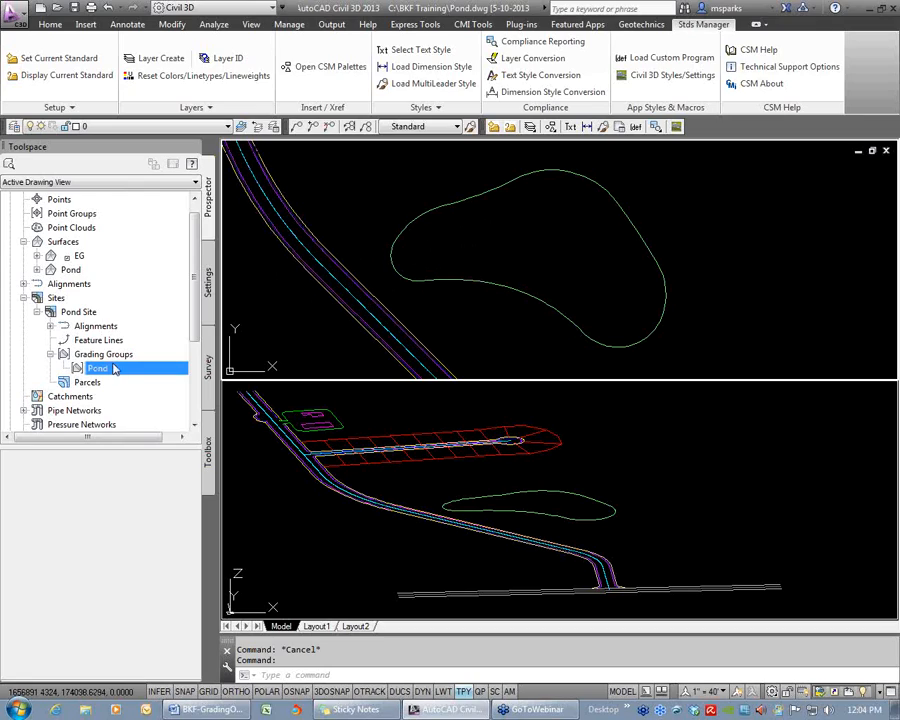
{"action": "left_click", "coordinate": [73, 271]}
{"action": "left_click", "coordinate": [110, 370]}
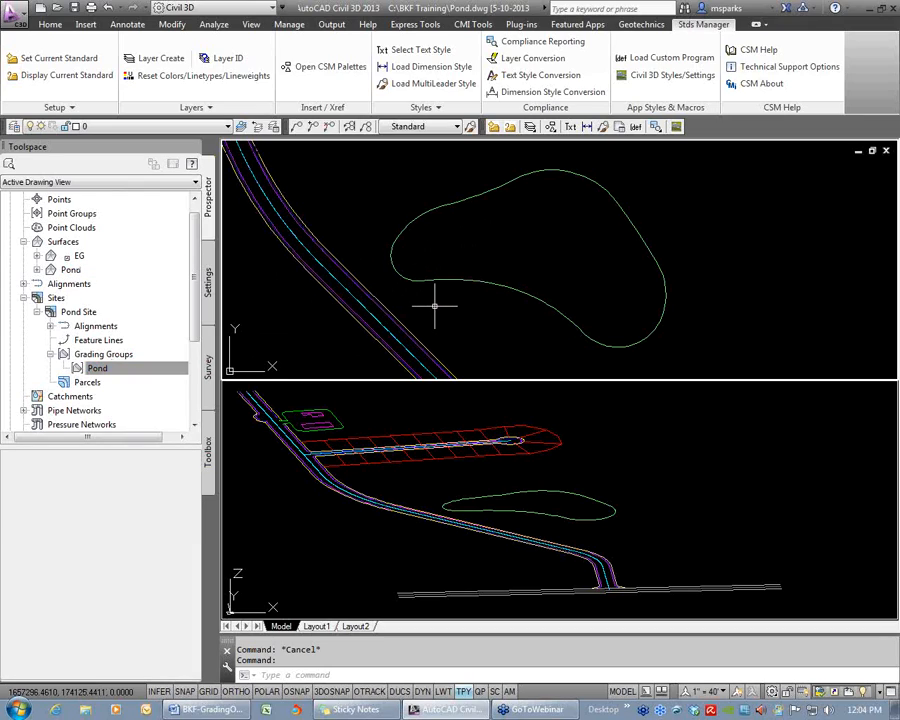
{"action": "mouse_move", "coordinate": [435, 305]}
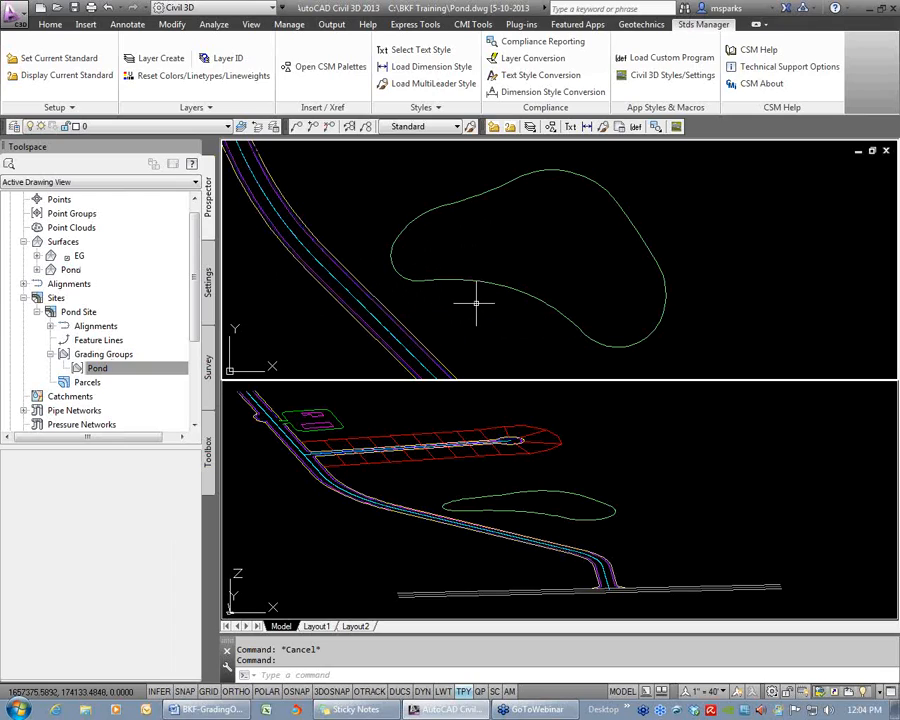
{"action": "mouse_move", "coordinate": [477, 312]}
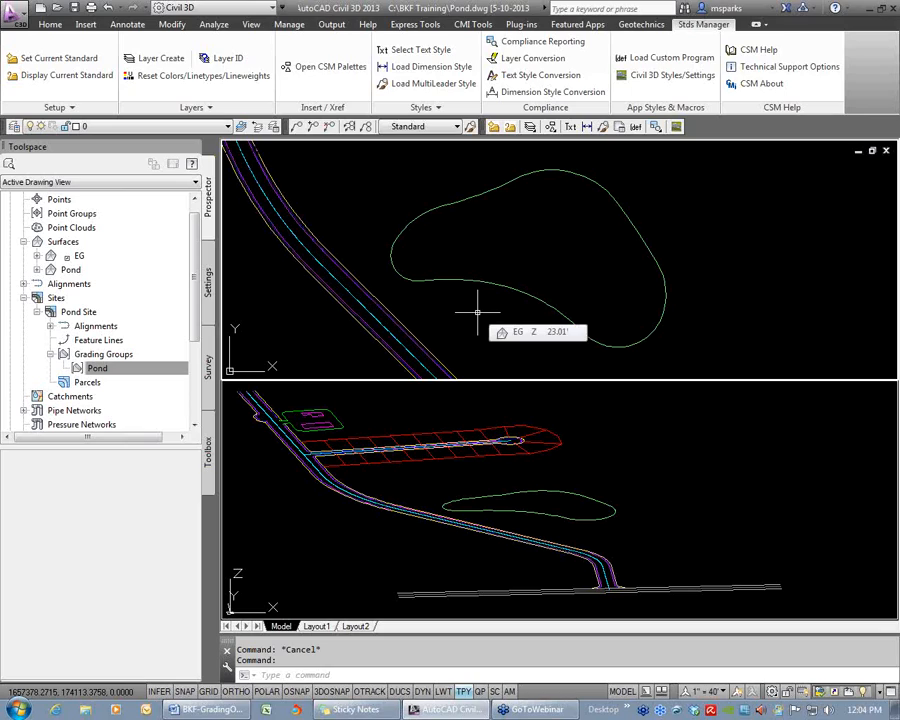
{"action": "left_click", "coordinate": [66, 270]}
{"action": "left_click", "coordinate": [103, 368]}
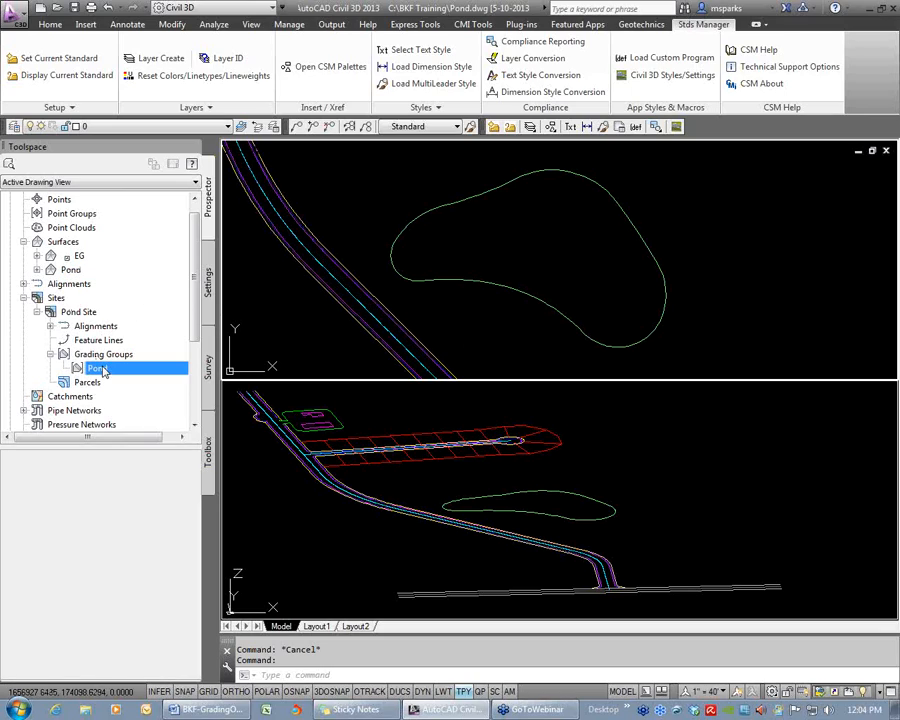
Save the pond drawing with the QSAVE command
{"action": "left_click", "coordinate": [456, 310]}
{"action": "type", "text": "qsave"}
{"action": "key", "text": "Return"}
{"action": "type", "text": "v"}
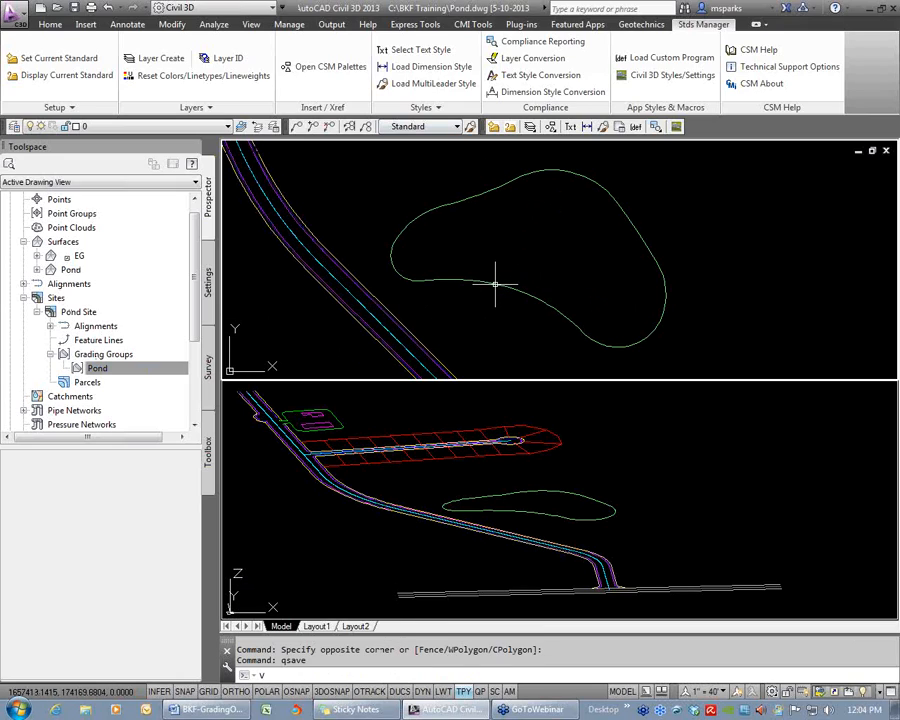
{"action": "key", "text": "Escape"}
Identify the pond outline's object type, then switch to the Word grading outline to review the pond section's elevation, depths and slopes
{"action": "left_click", "coordinate": [390, 247]}
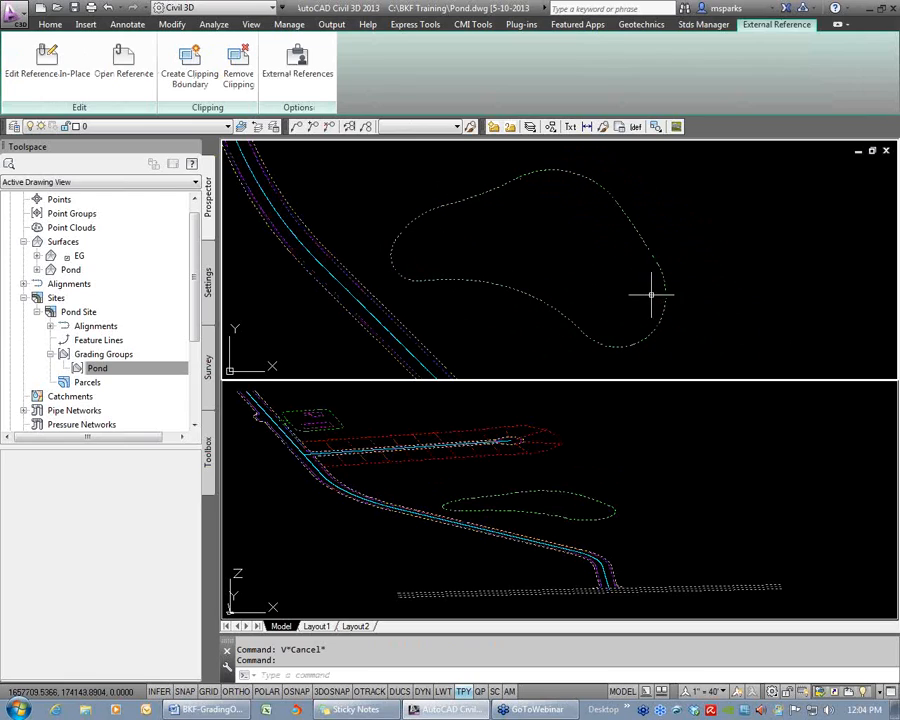
{"action": "key", "text": "Escape"}
{"action": "key", "text": "Escape"}
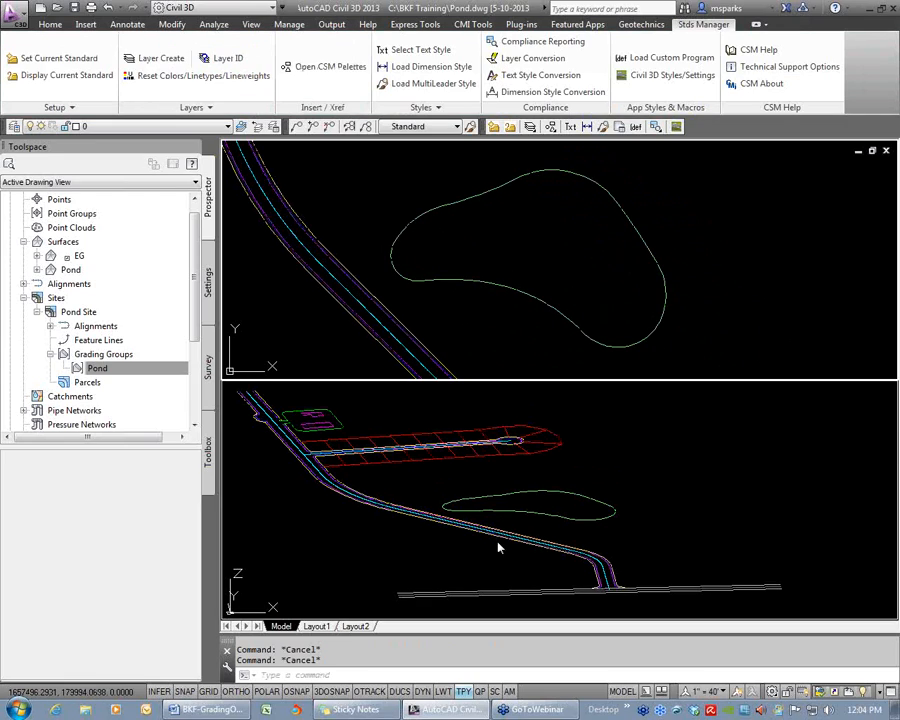
{"action": "left_click", "coordinate": [207, 711]}
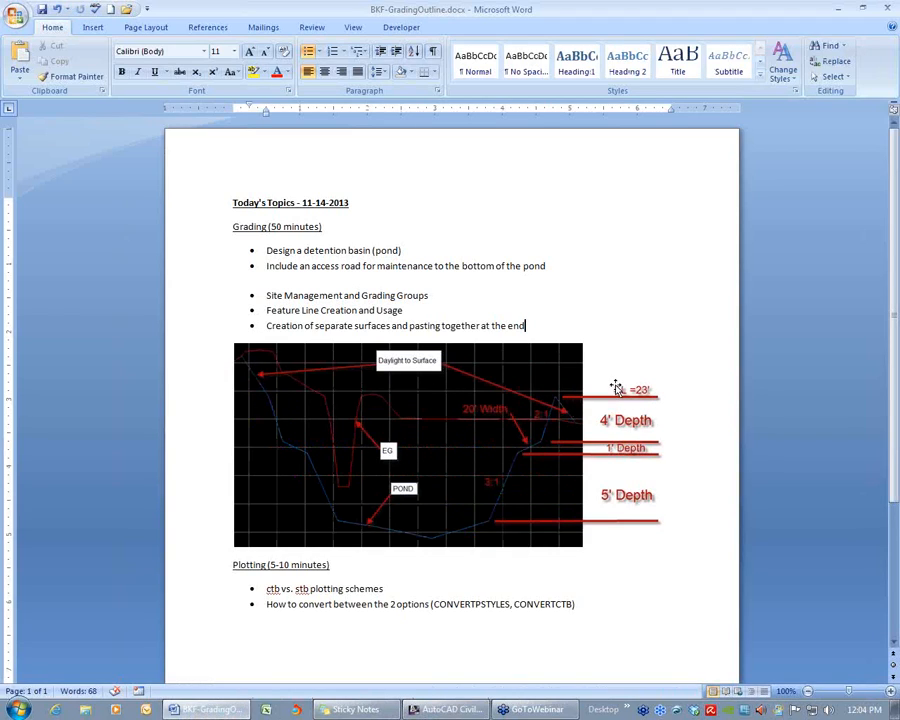
{"action": "left_click", "coordinate": [830, 9]}
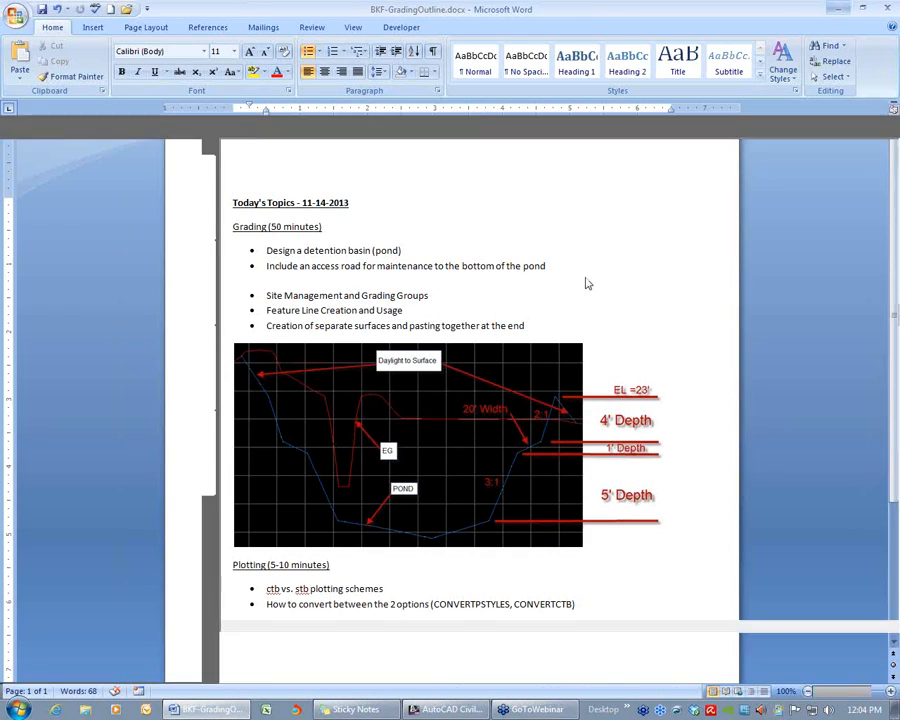
Create a feature line named Pond Outline in Pond Site from the externally referenced pond outline, on layer C-TOPO-FEAT
{"action": "left_click", "coordinate": [50, 24]}
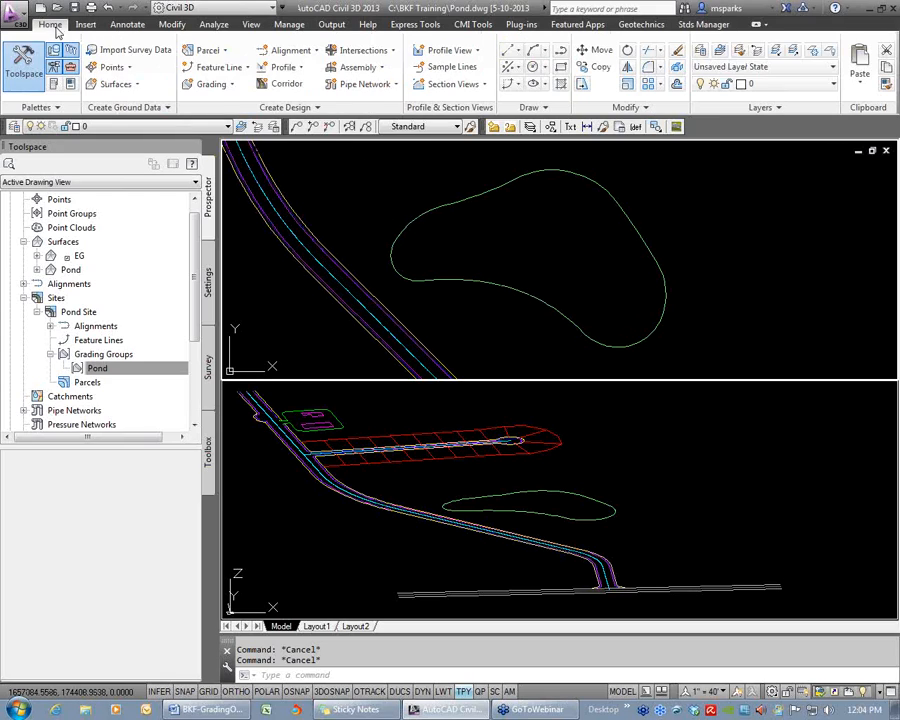
{"action": "left_click", "coordinate": [220, 67]}
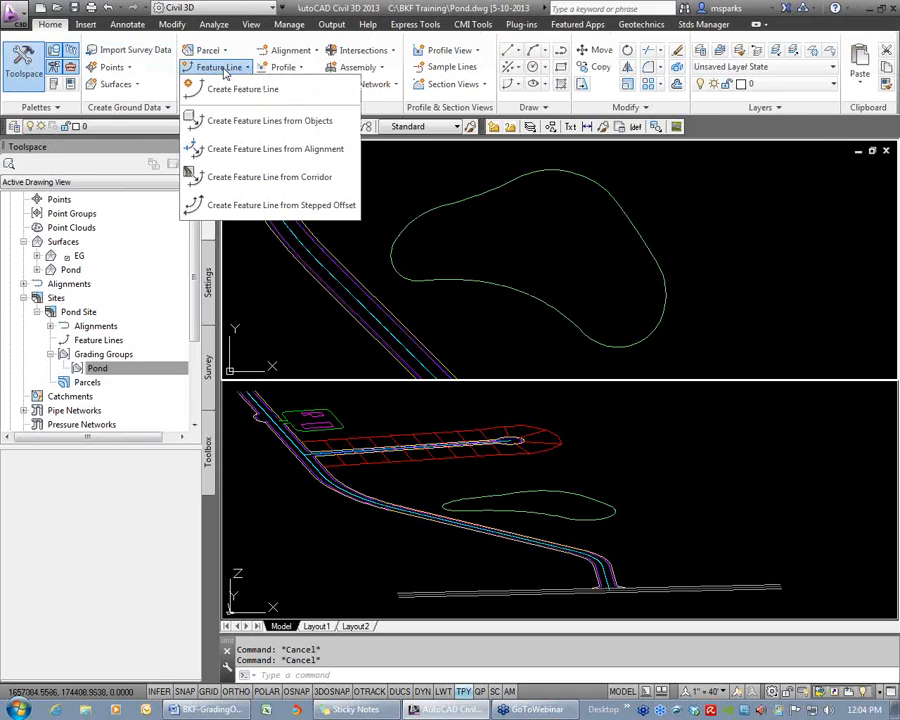
{"action": "left_click", "coordinate": [292, 121]}
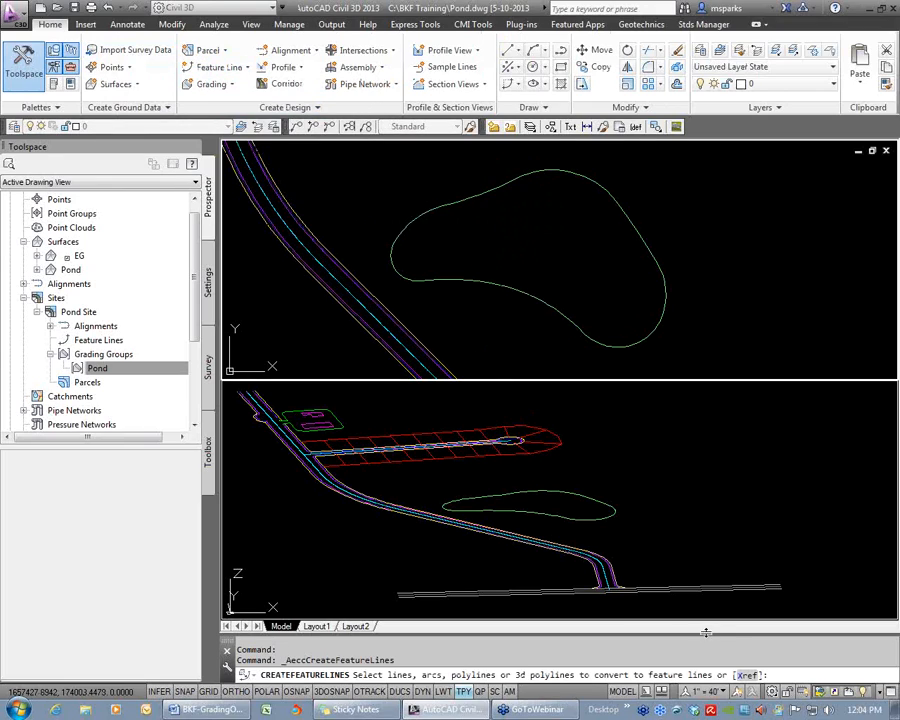
{"action": "left_click", "coordinate": [747, 675]}
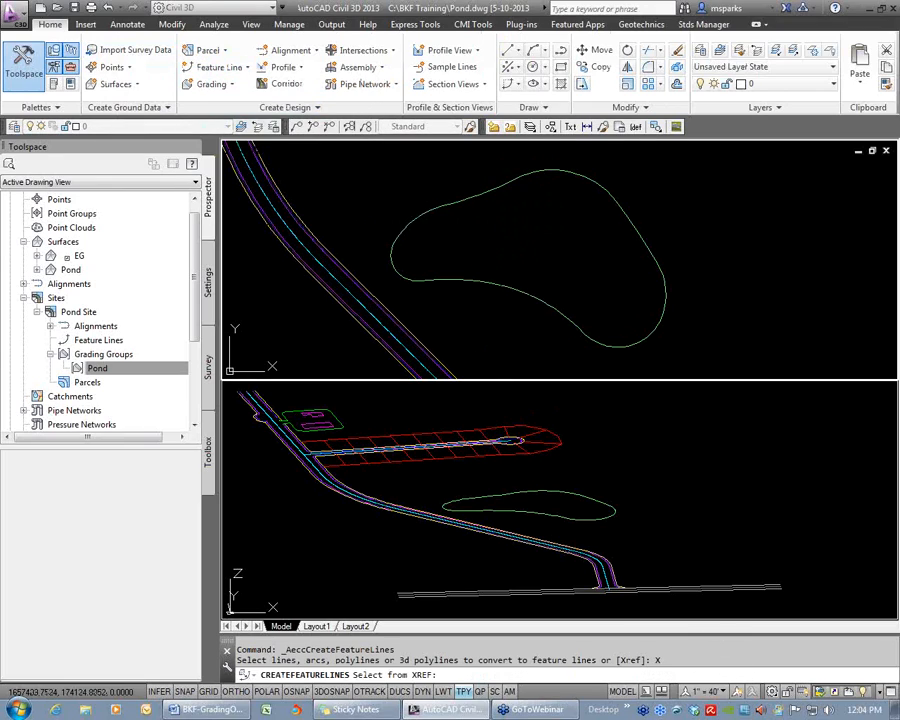
{"action": "left_click", "coordinate": [463, 280]}
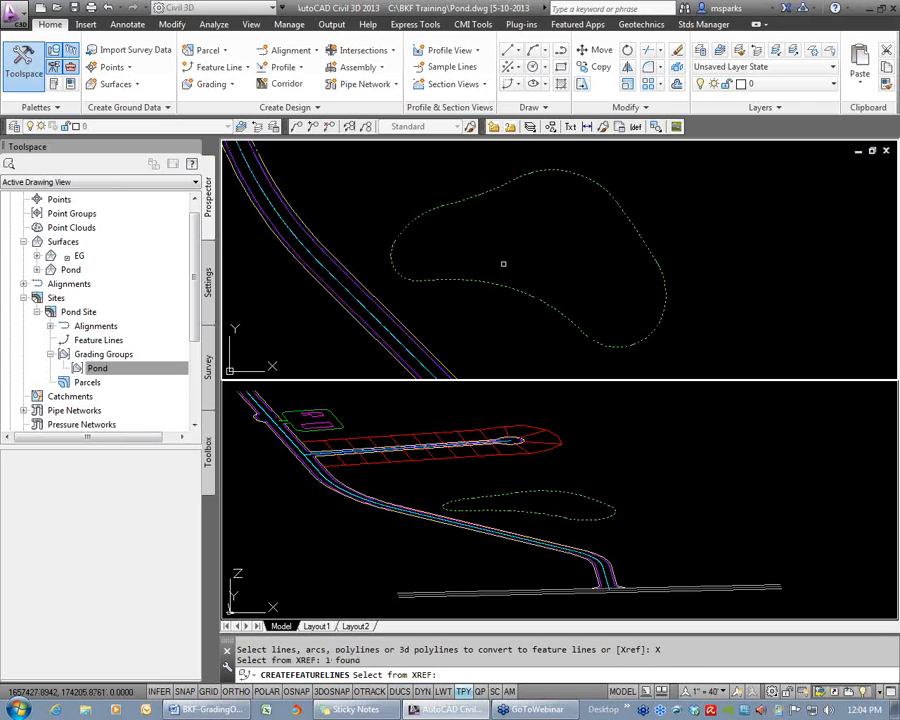
{"action": "key", "text": "Return"}
{"action": "left_click_drag", "start_coordinate": [362, 136], "coordinate": [504, 112]}
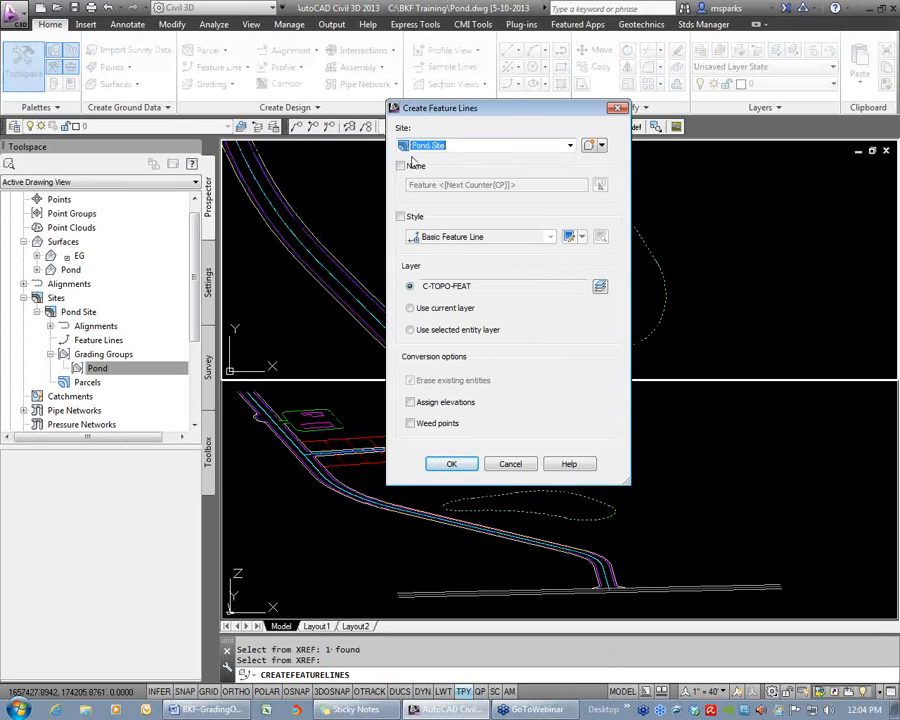
{"action": "left_click", "coordinate": [401, 166]}
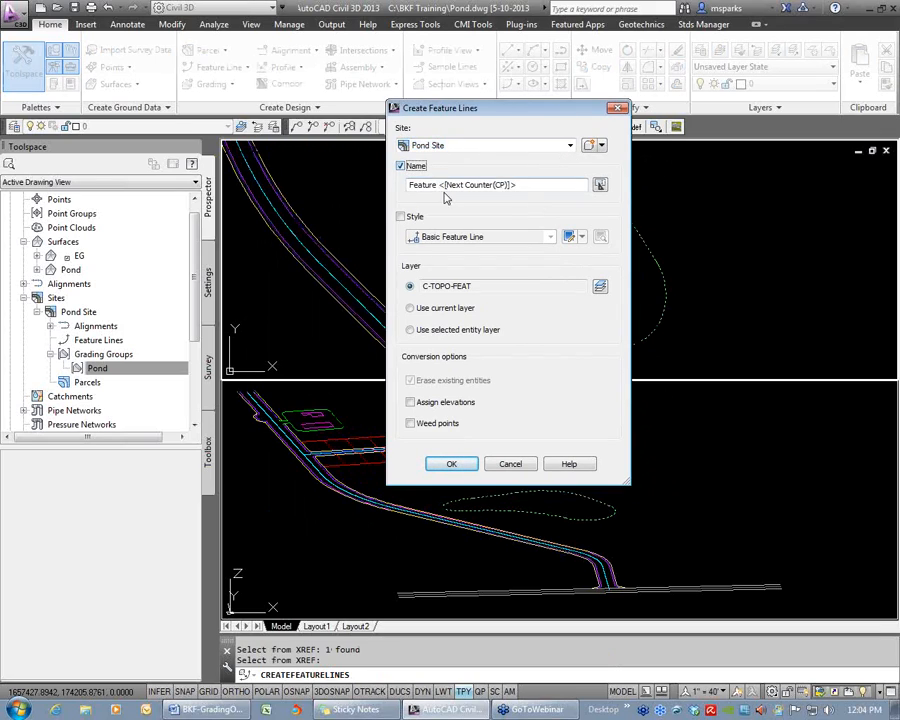
{"action": "left_click_drag", "start_coordinate": [520, 185], "coordinate": [422, 185]}
{"action": "key", "text": "BackSpace"}
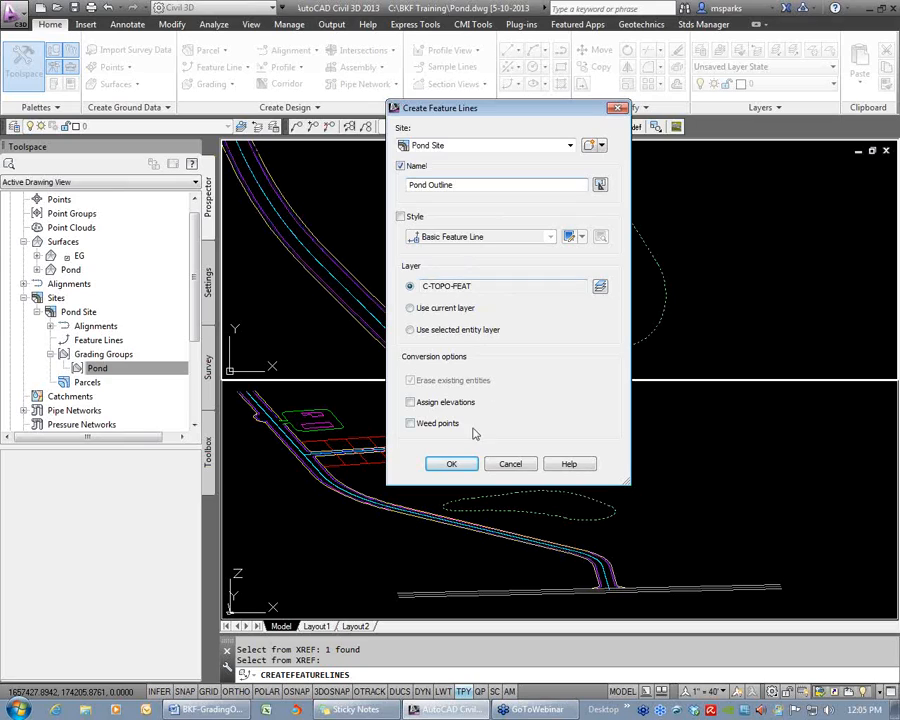
{"action": "left_click", "coordinate": [463, 465]}
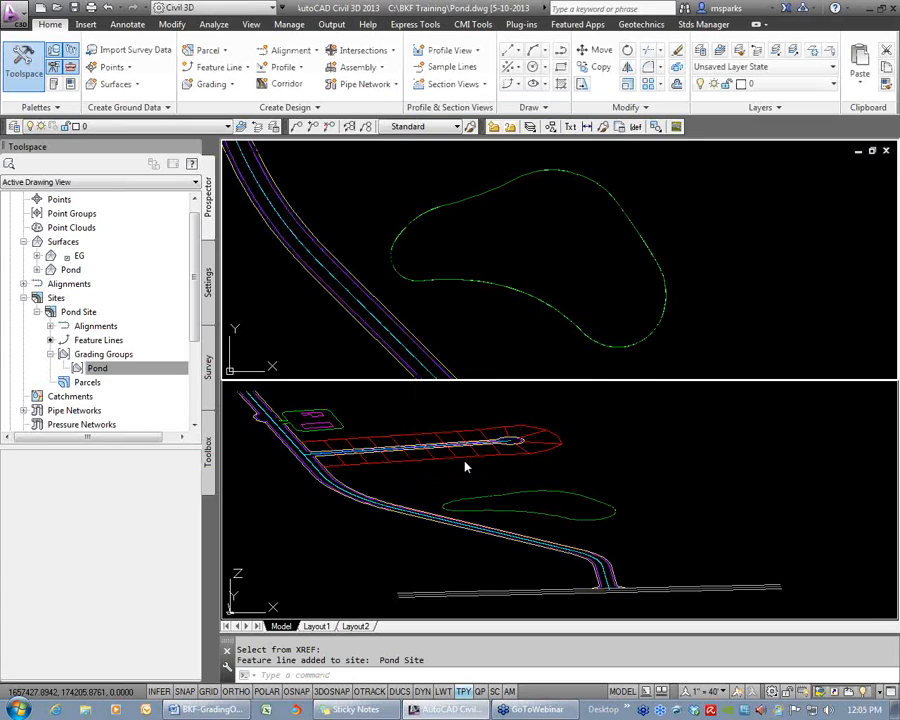
Examine the Pond Outline feature line in the drawing and in Pond Site's feature line list, selecting it from the list
{"action": "left_click", "coordinate": [499, 287]}
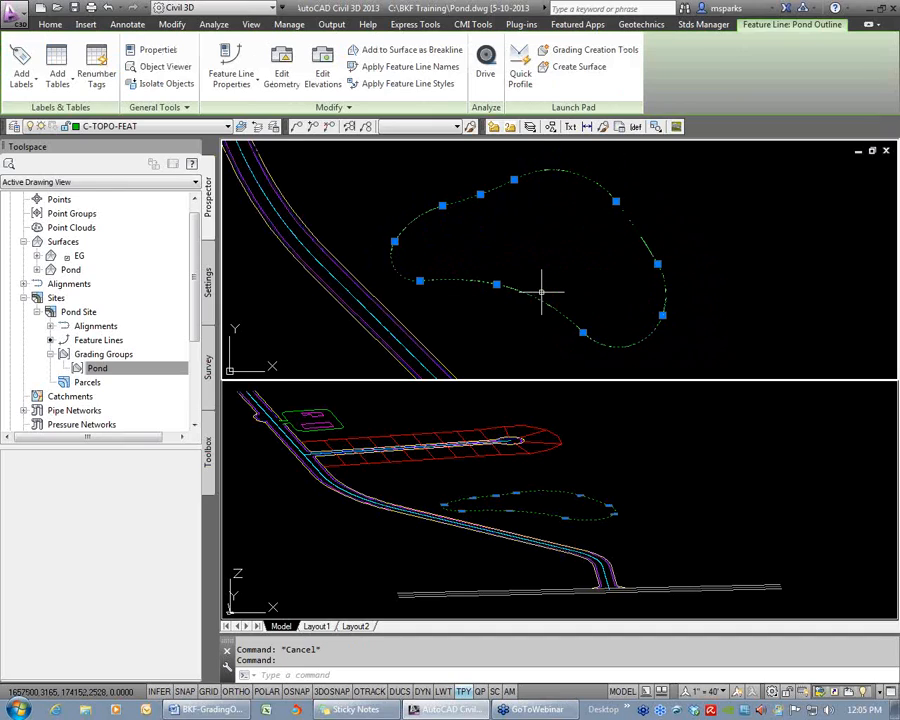
{"action": "key", "text": "Escape"}
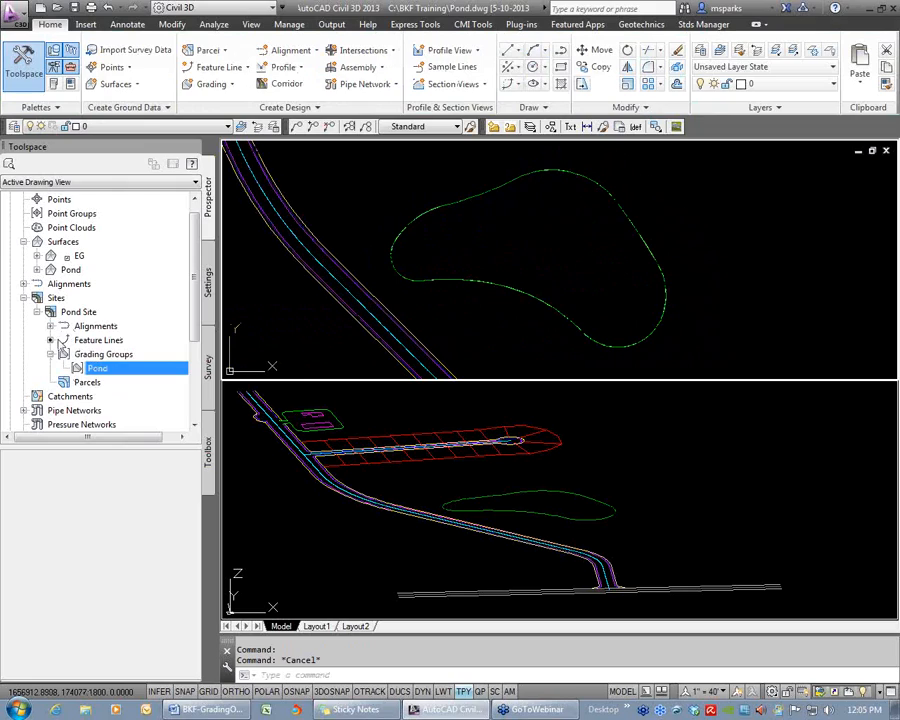
{"action": "left_click", "coordinate": [92, 341]}
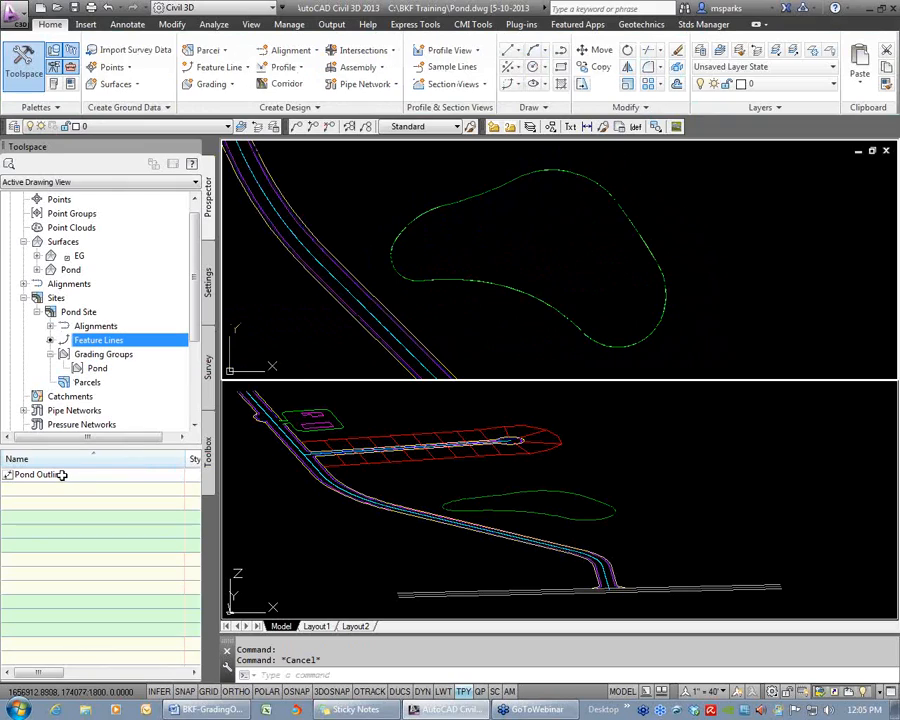
{"action": "left_click_drag", "start_coordinate": [185, 458], "coordinate": [78, 458]}
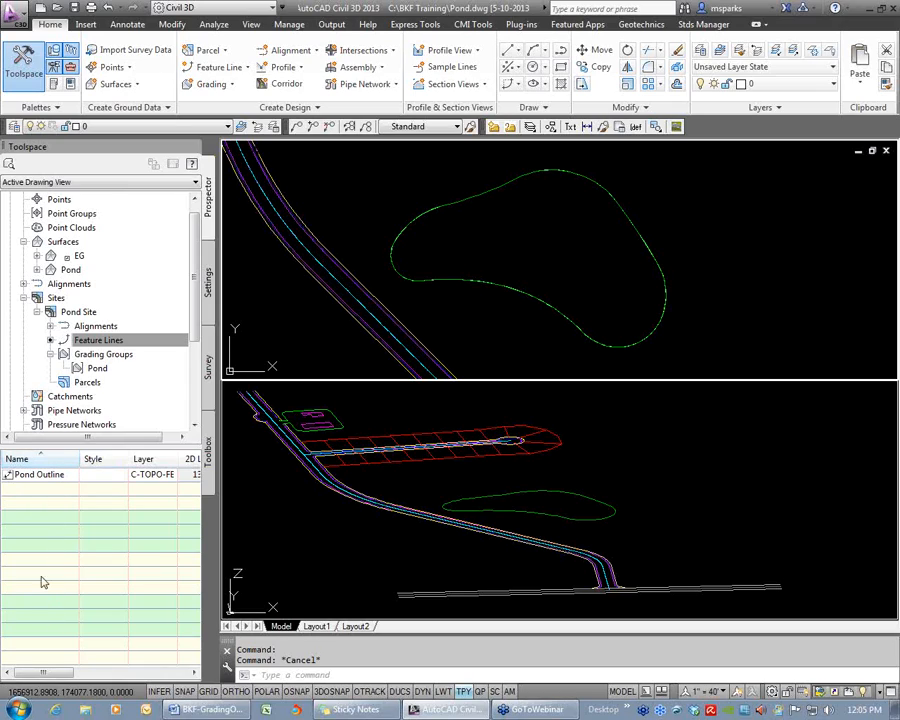
{"action": "right_click", "coordinate": [40, 474]}
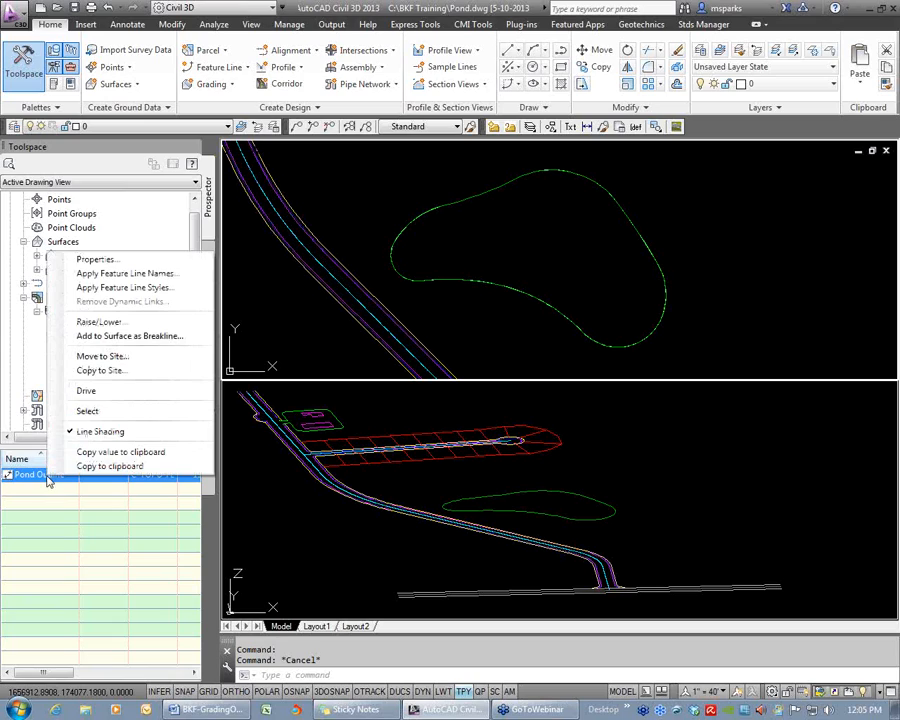
{"action": "left_click", "coordinate": [124, 410]}
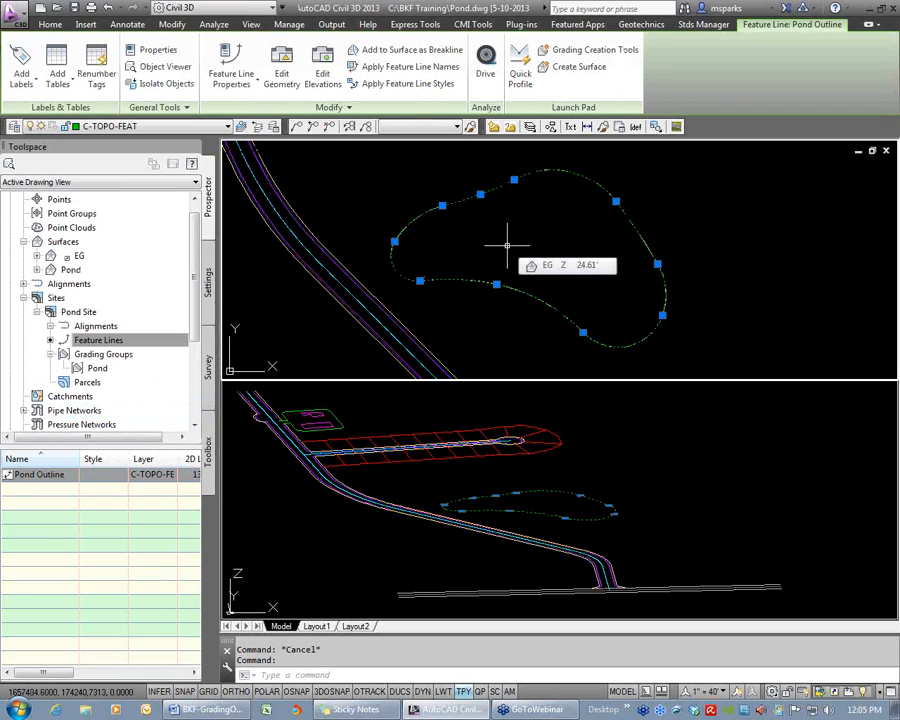
{"action": "key", "text": "Escape"}
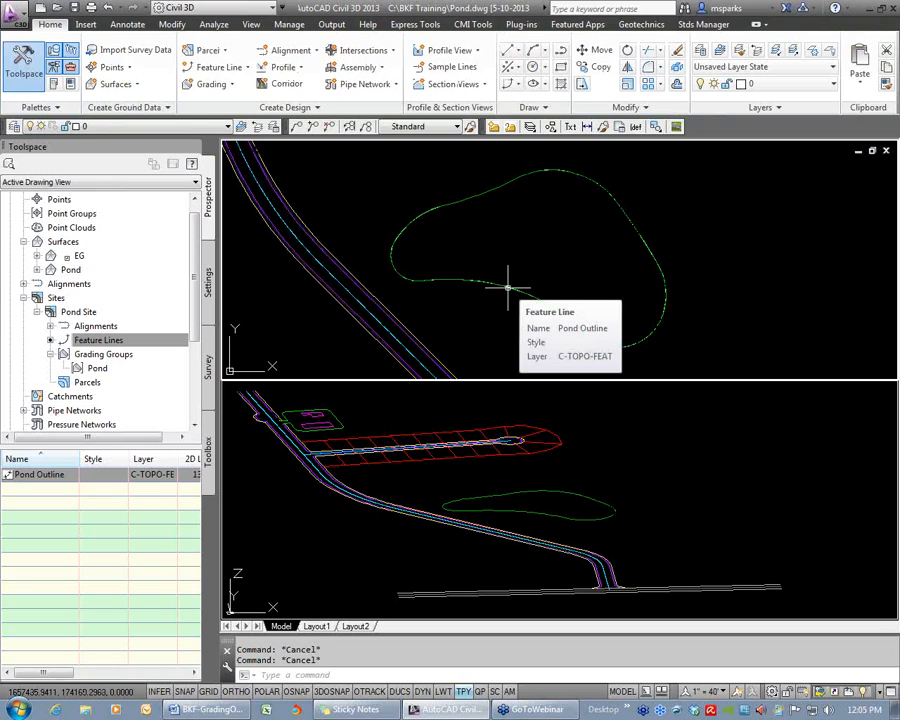
Show the geometry and elevation editing tools for the Pond Outline feature line
{"action": "left_click", "coordinate": [508, 287]}
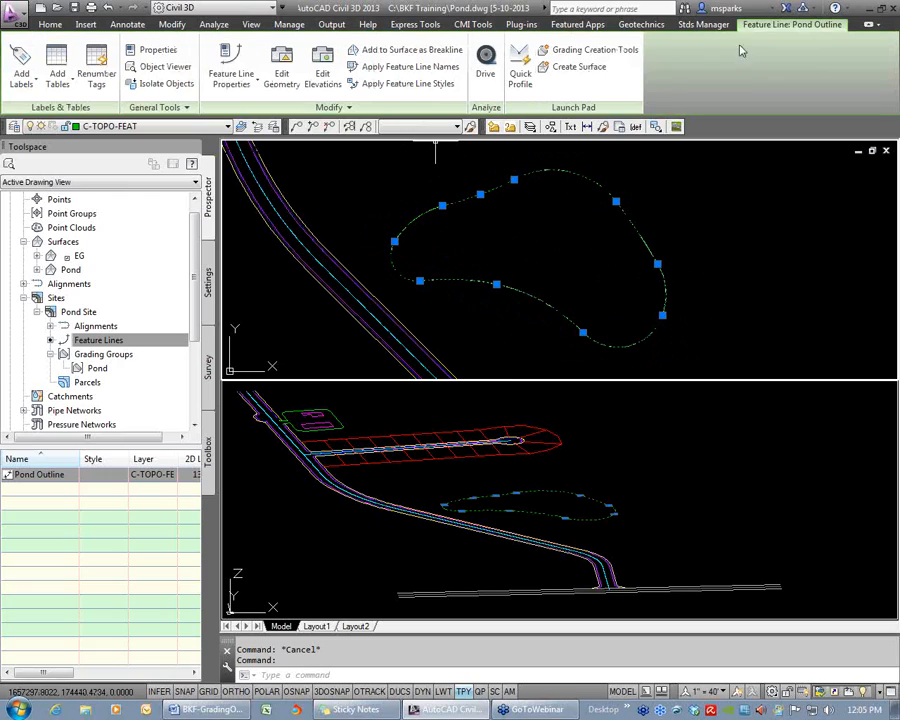
{"action": "left_click", "coordinate": [281, 76]}
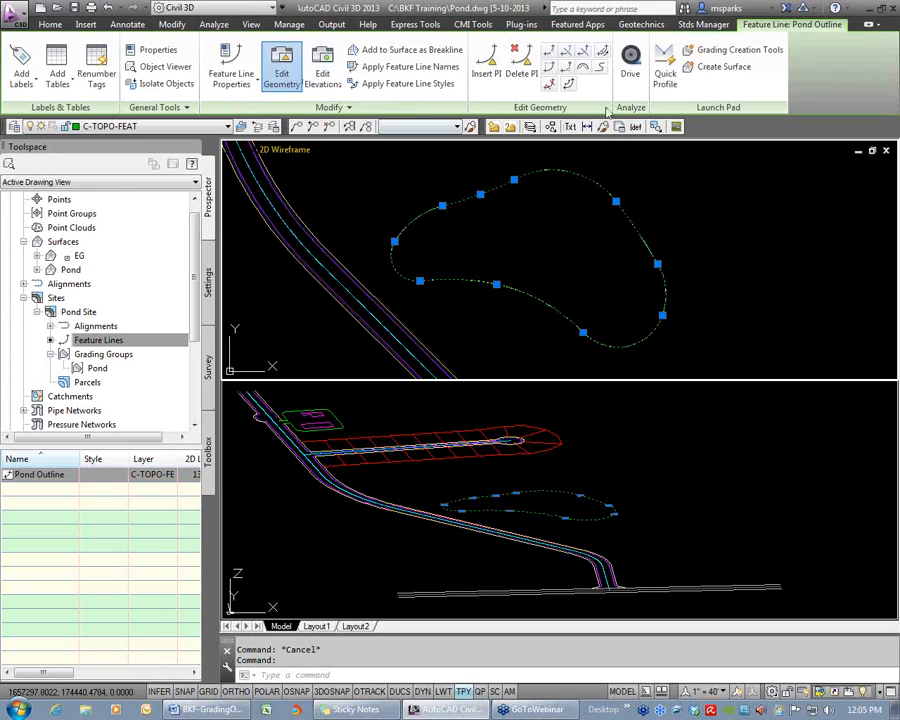
{"action": "left_click", "coordinate": [322, 74]}
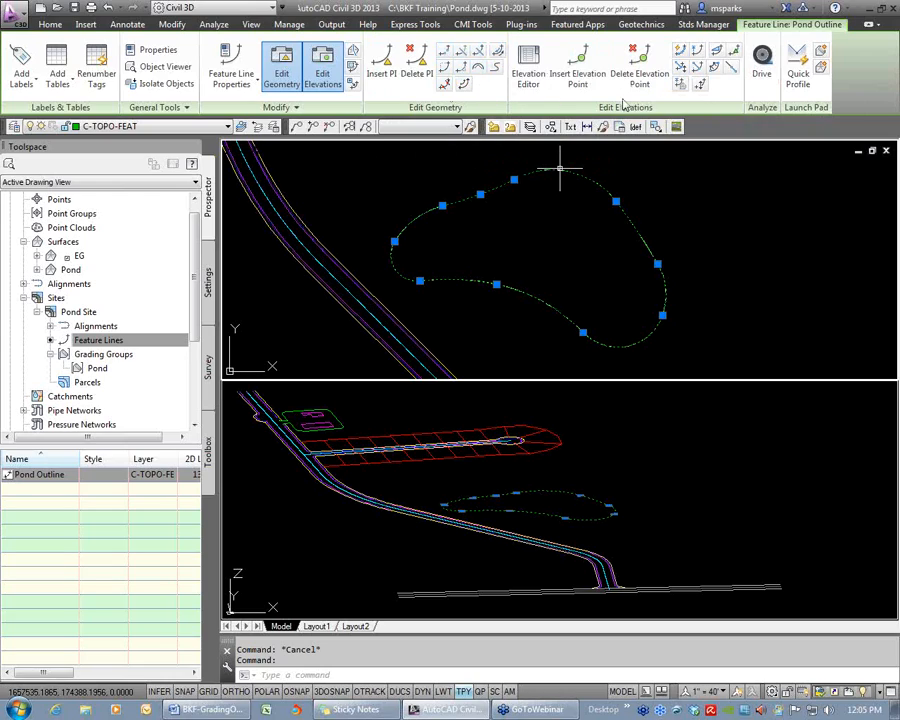
Raise the whole Pond Outline feature line to elevation 23 and check it in the 3D viewport
{"action": "left_click", "coordinate": [698, 88]}
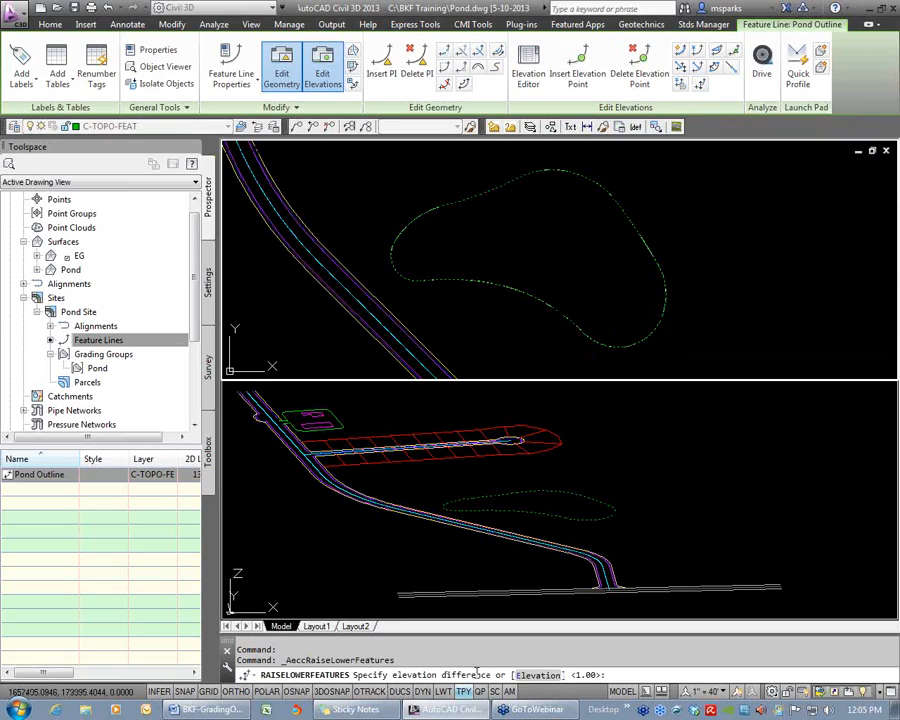
{"action": "left_click", "coordinate": [538, 676]}
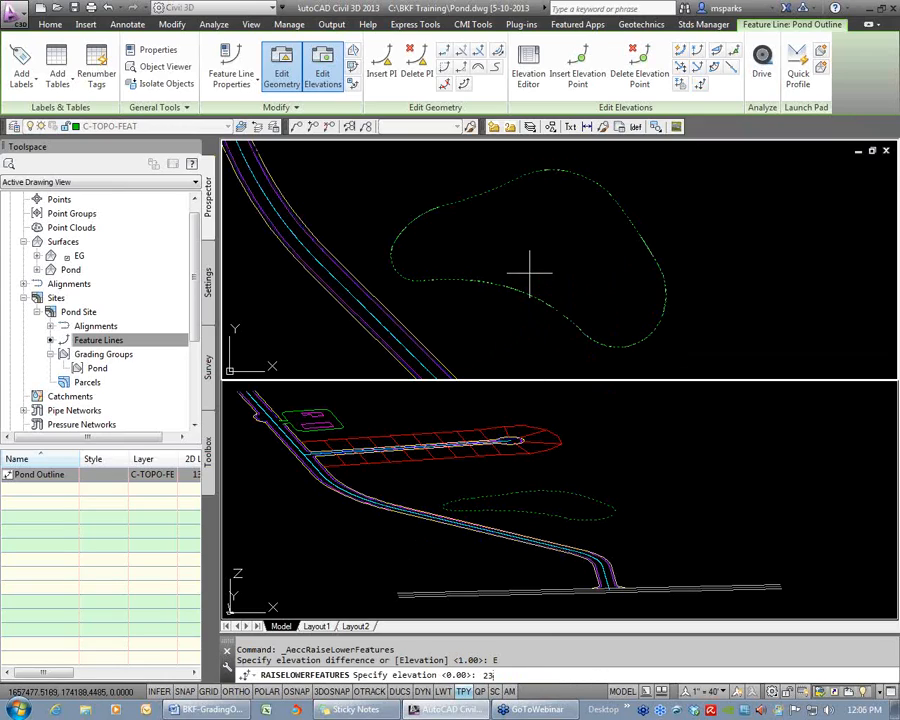
{"action": "key", "text": "Return"}
{"action": "key", "text": "Escape"}
{"action": "key", "text": "Escape"}
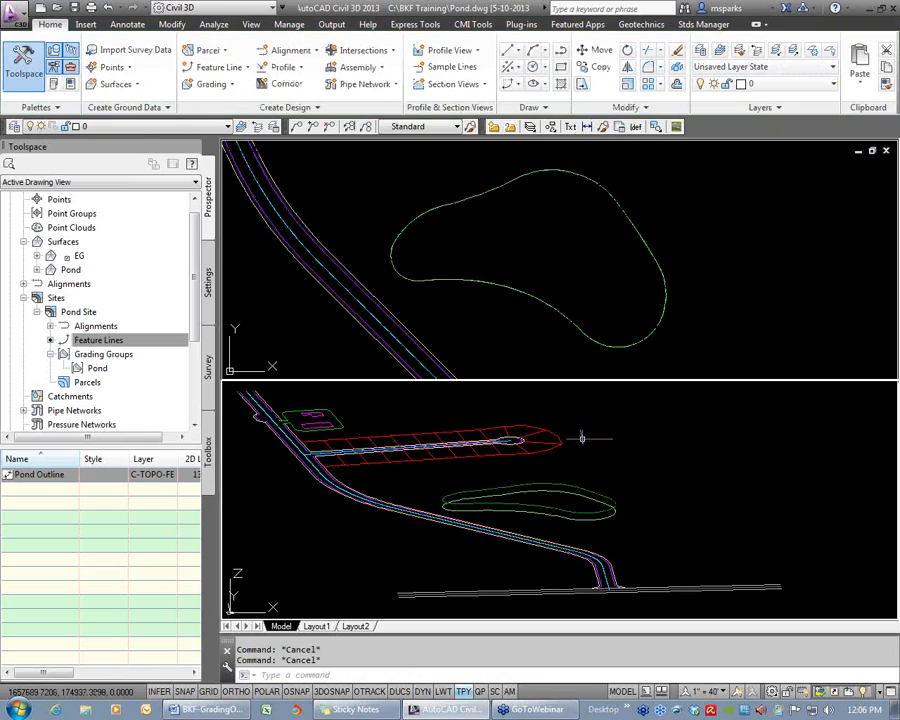
{"action": "scroll", "coordinate": [600, 480], "scroll_direction": "up", "scroll_amount": 4}
{"action": "scroll", "coordinate": [595, 475], "scroll_direction": "up", "scroll_amount": 3}
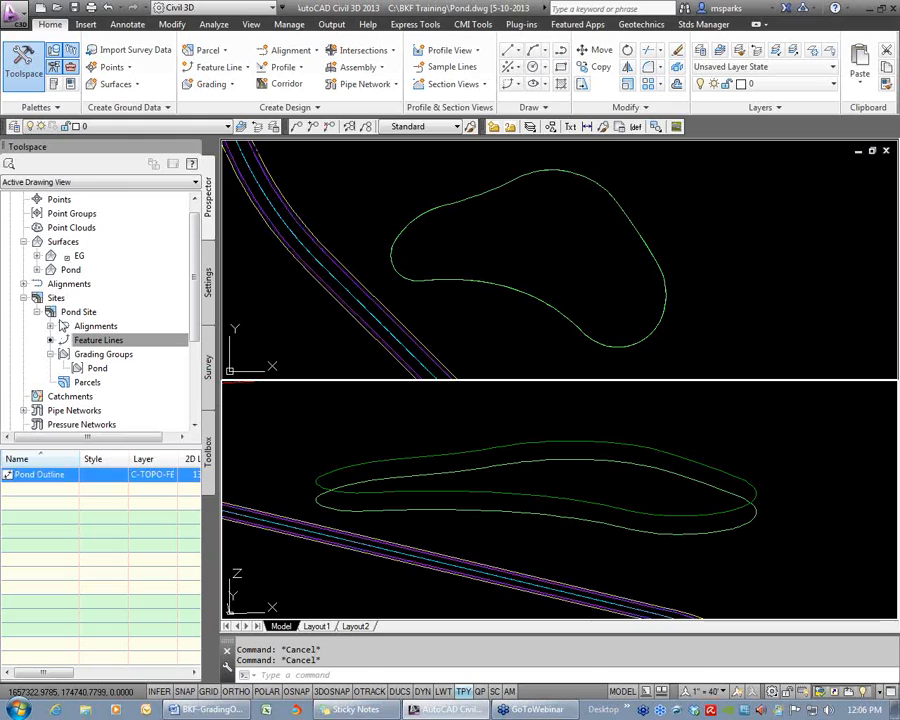
Draw a single-segment straight polyline diagonally across the pond in the plan viewport, extending beyond the outline at both ends
{"action": "type", "text": "pl"}
{"action": "key", "text": "Return"}
{"action": "left_click", "coordinate": [489, 326]}
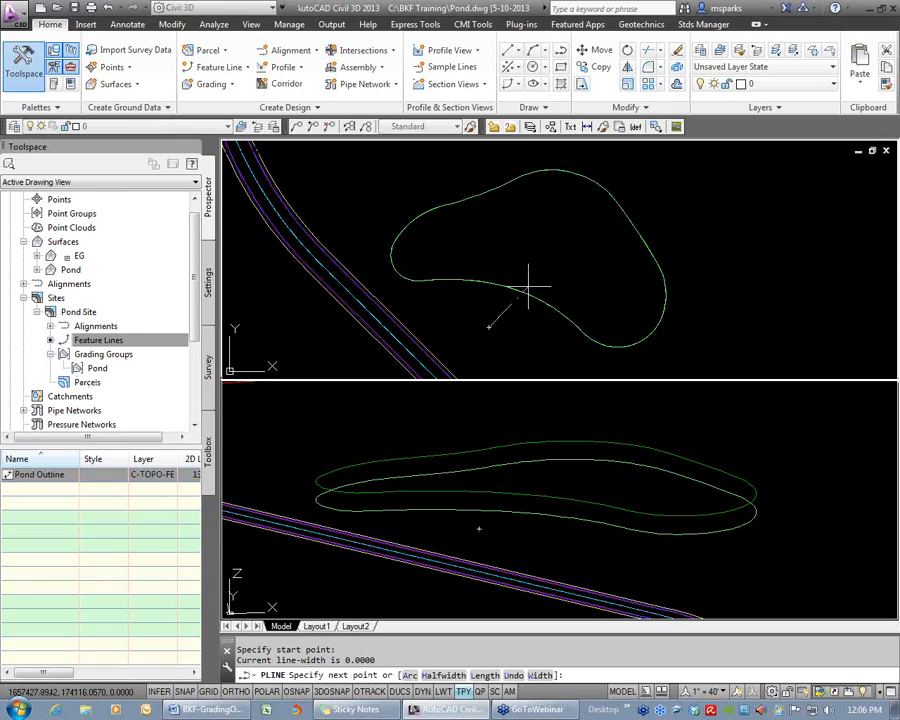
{"action": "key", "text": "Return"}
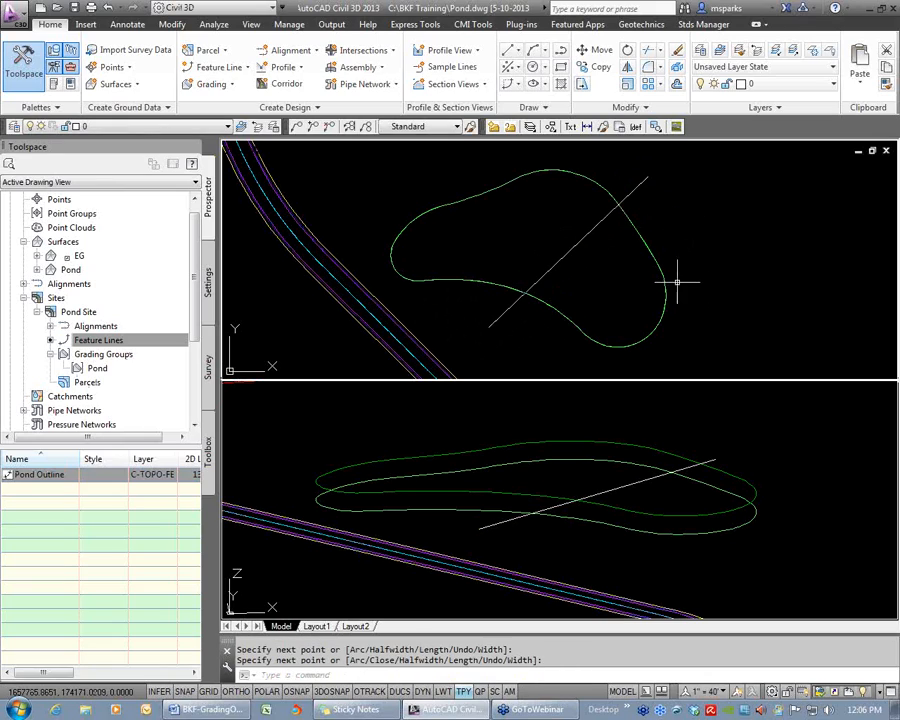
Create a feature line named Junk in Pond Site from the diagonal polyline across the pond, erasing the existing entity
{"action": "left_click", "coordinate": [560, 262]}
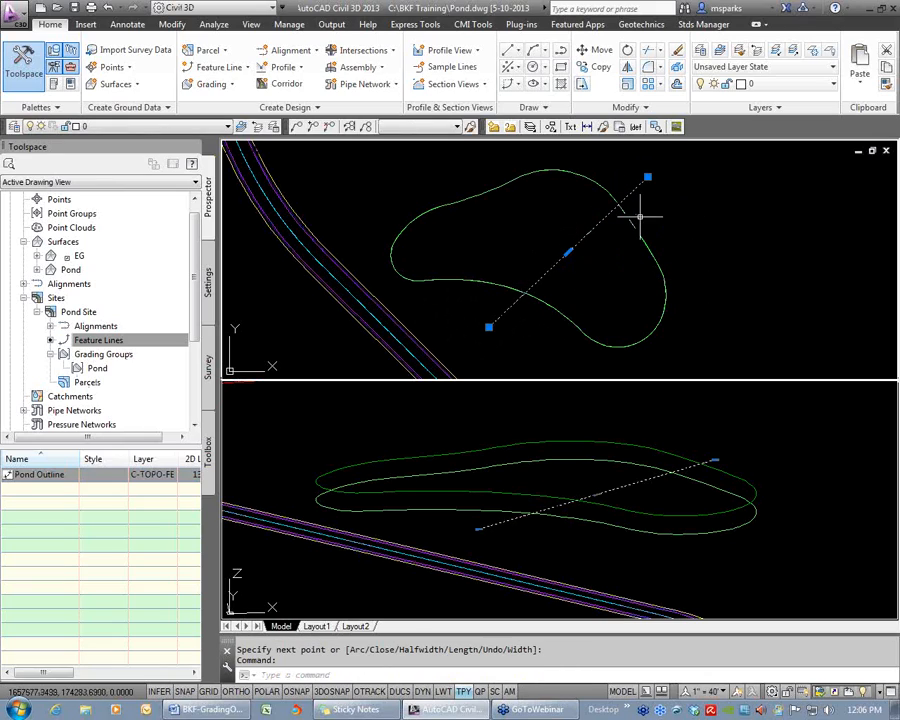
{"action": "key", "text": "Escape"}
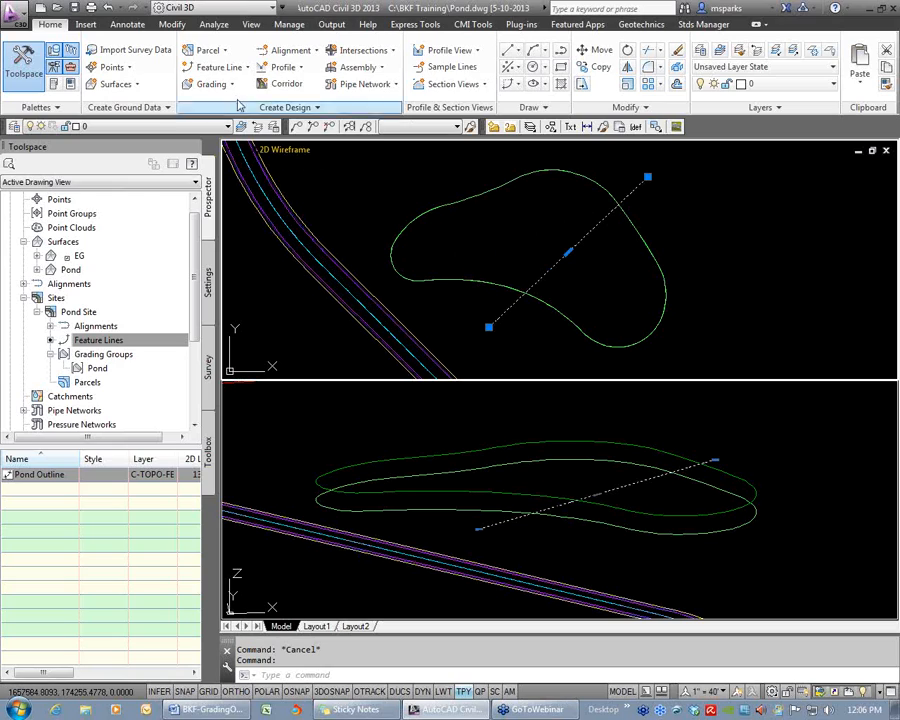
{"action": "left_click", "coordinate": [218, 67]}
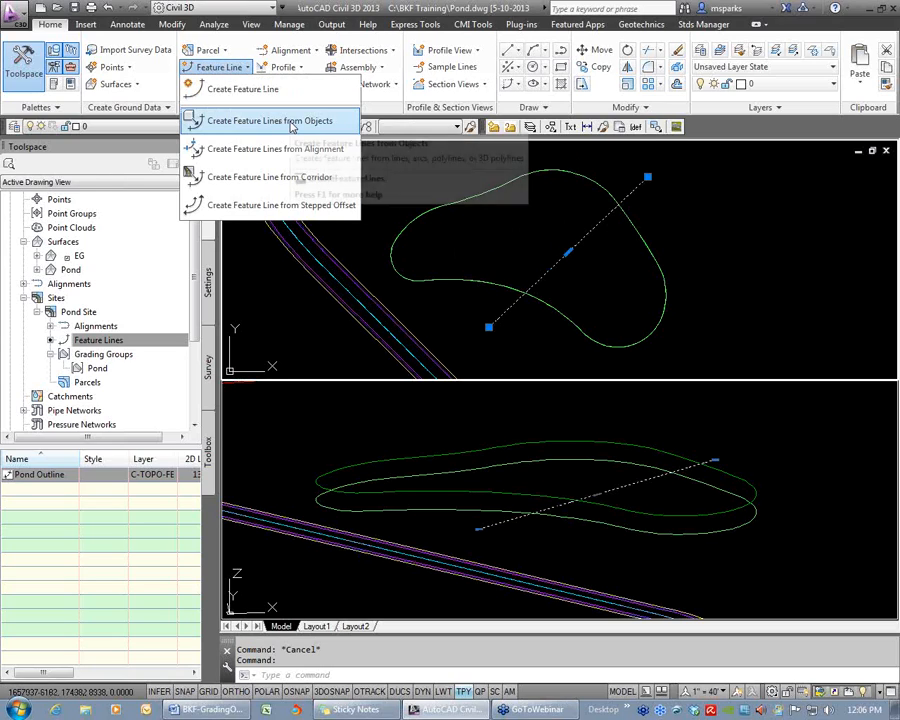
{"action": "left_click", "coordinate": [291, 121]}
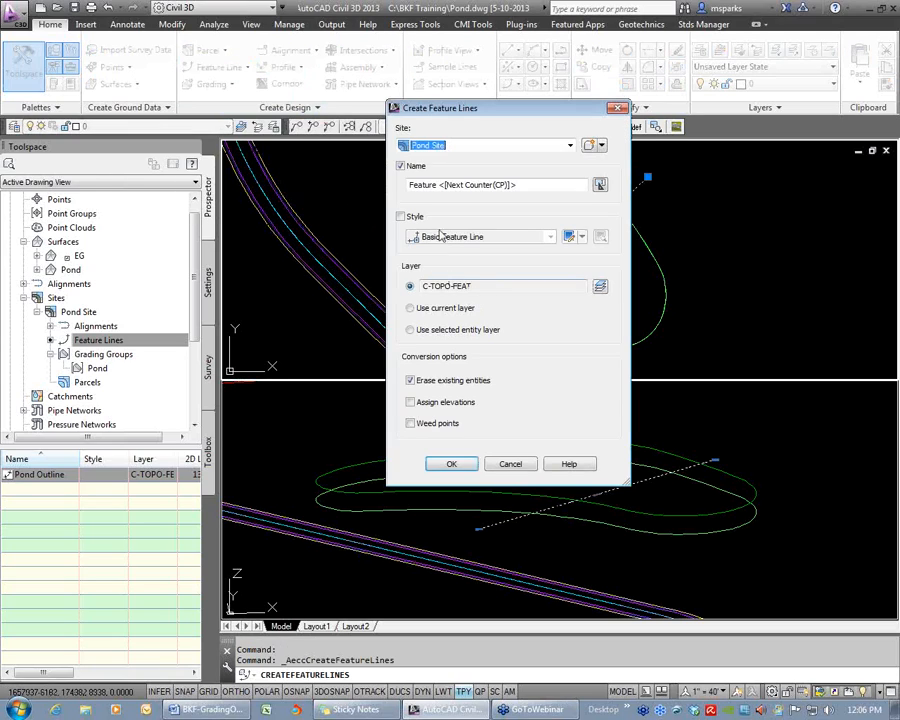
{"action": "left_click", "coordinate": [525, 185]}
{"action": "left_click_drag", "start_coordinate": [525, 185], "coordinate": [400, 186]}
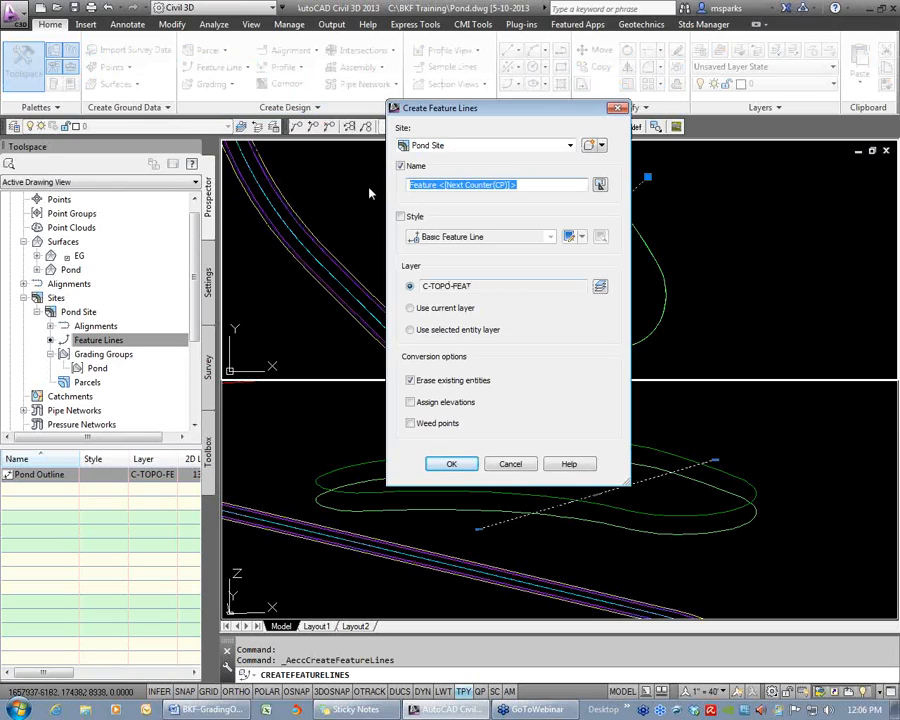
{"action": "type", "text": "Junk"}
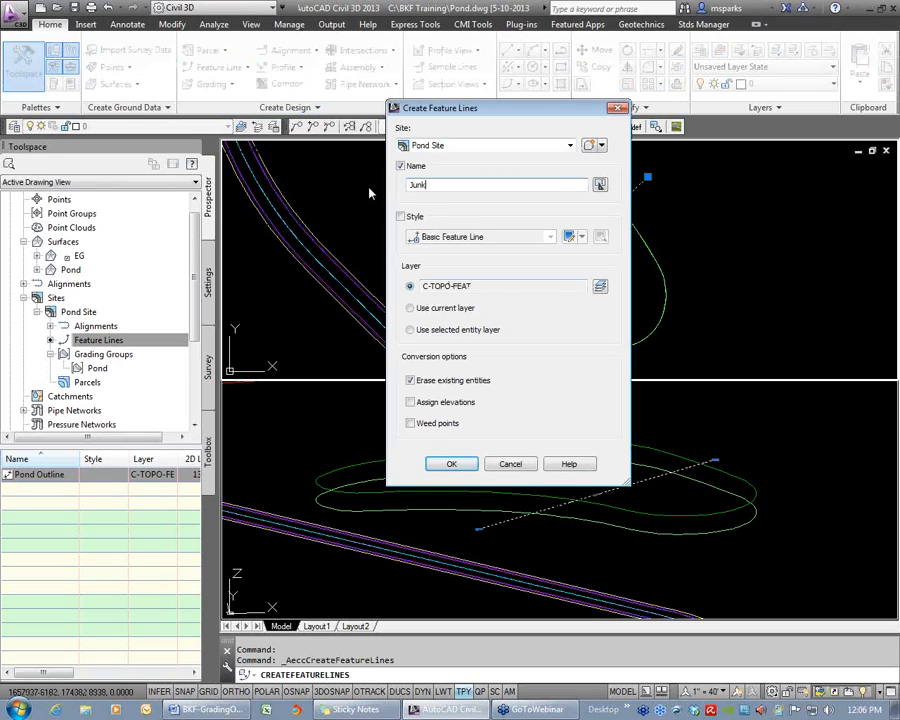
{"action": "left_click", "coordinate": [460, 466]}
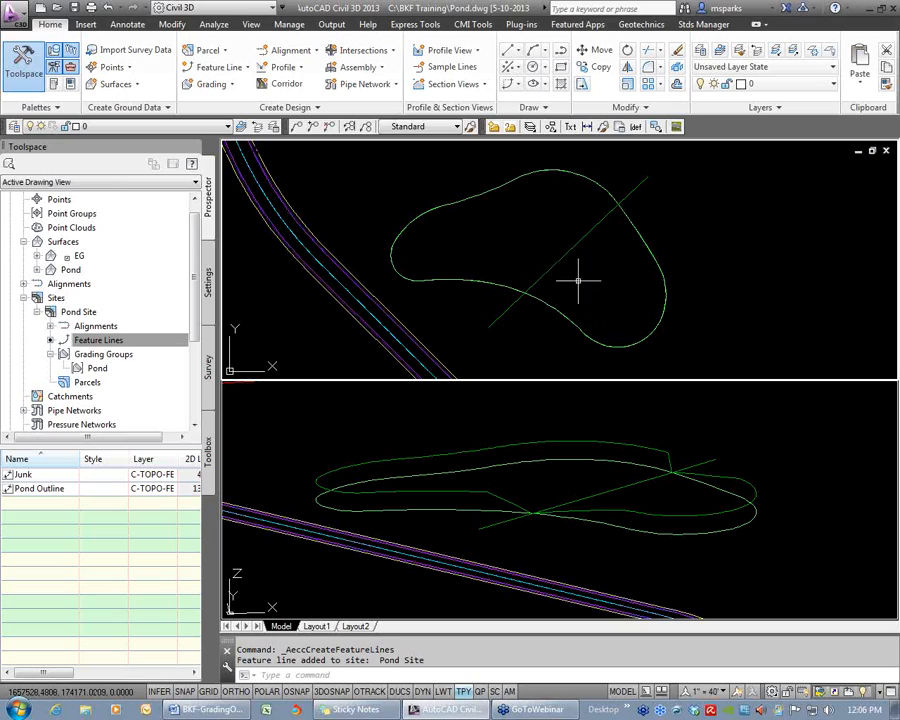
Check where Junk crosses the Pond Outline in the 3D viewport, and move the Pond Outline feature line slightly northwest in plan
{"action": "left_click", "coordinate": [617, 538]}
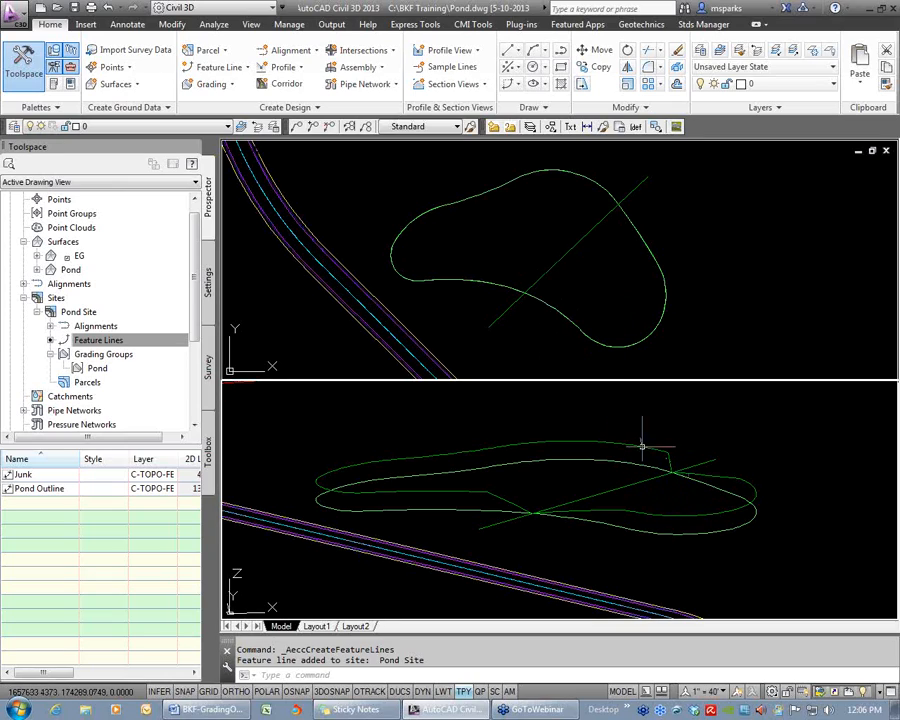
{"action": "left_click", "coordinate": [563, 287]}
{"action": "mouse_move", "coordinate": [563, 287]}
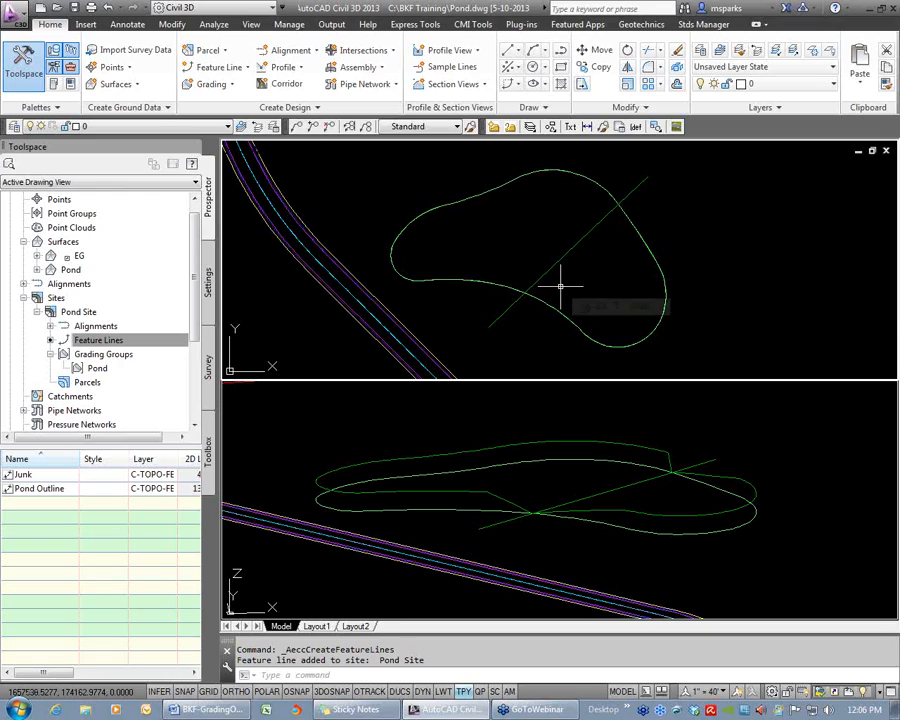
{"action": "left_click", "coordinate": [510, 290]}
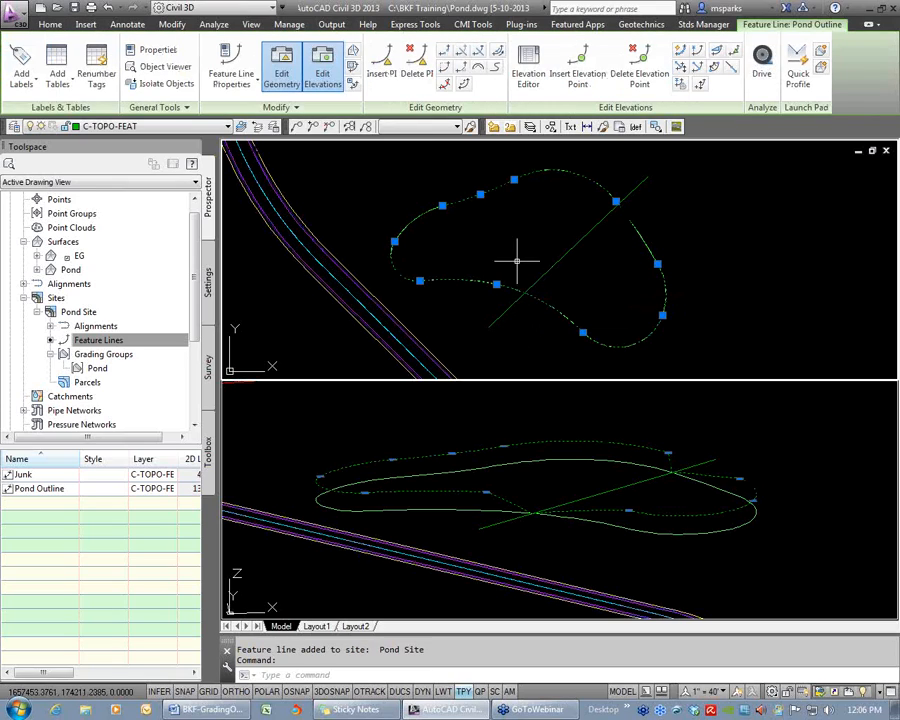
{"action": "type", "text": "m"}
{"action": "key", "text": "Return"}
{"action": "left_click", "coordinate": [713, 238]}
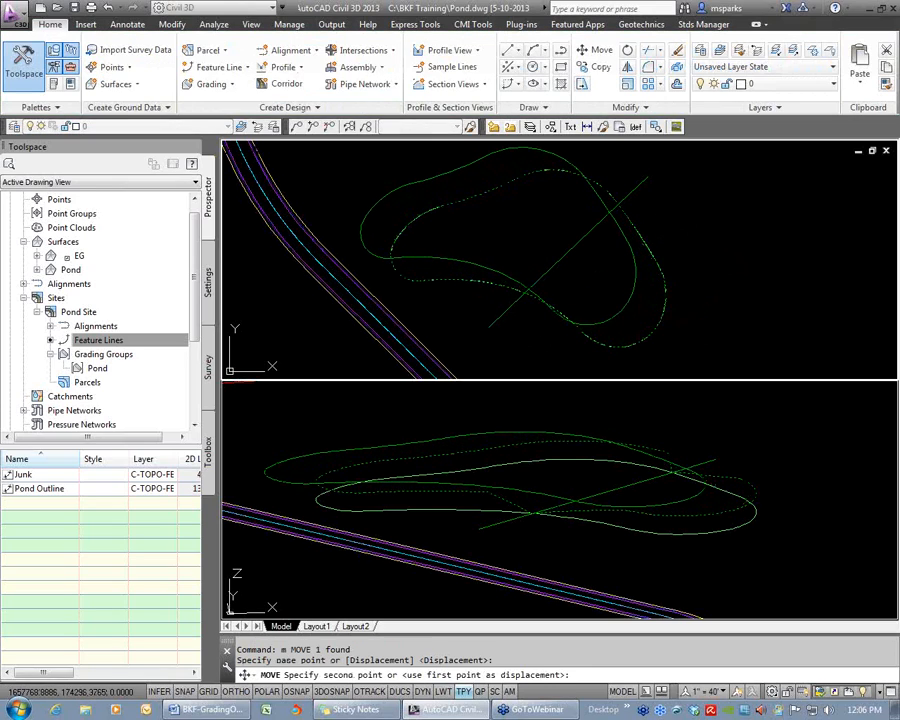
{"action": "left_click", "coordinate": [685, 215]}
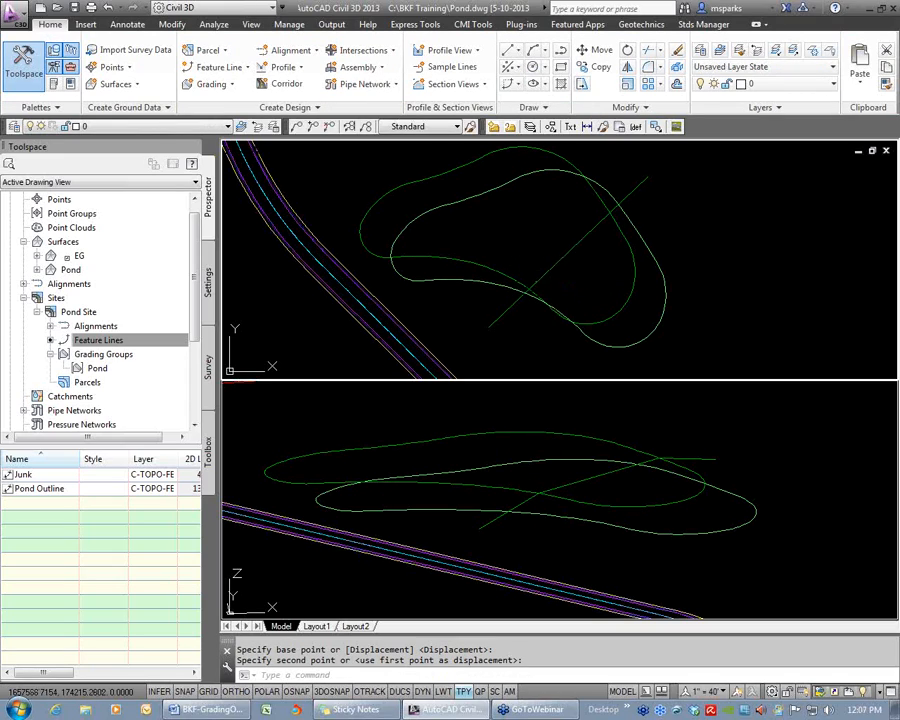
Undo the Pond Outline move and shift the Junk feature line slightly southeast, keeping it across the pond
{"action": "left_click", "coordinate": [582, 264]}
{"action": "left_click", "coordinate": [569, 258]}
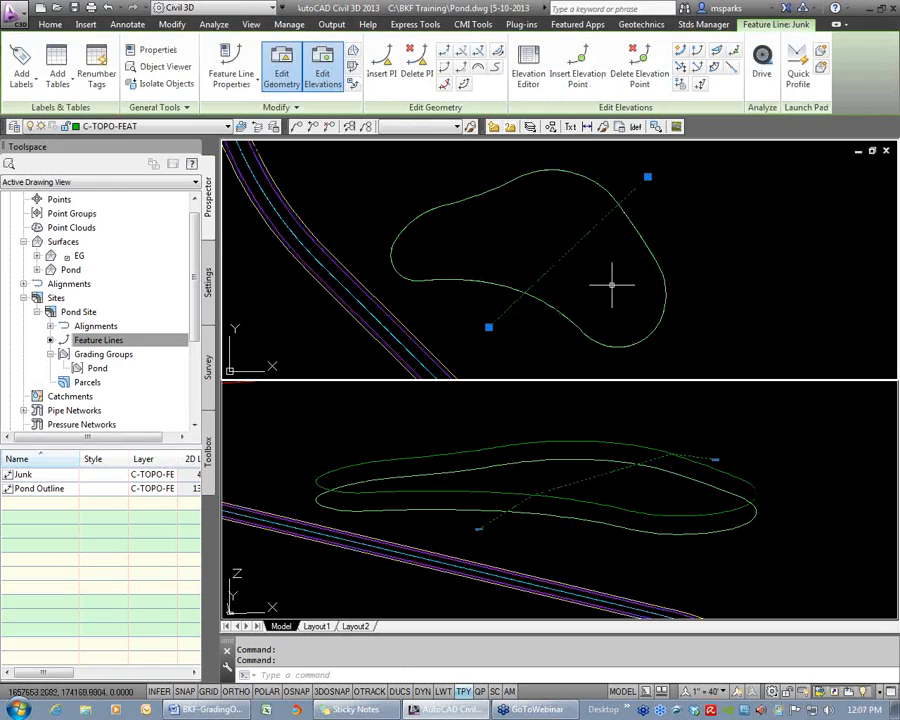
{"action": "type", "text": "m"}
{"action": "key", "text": "Return"}
{"action": "left_click", "coordinate": [700, 247]}
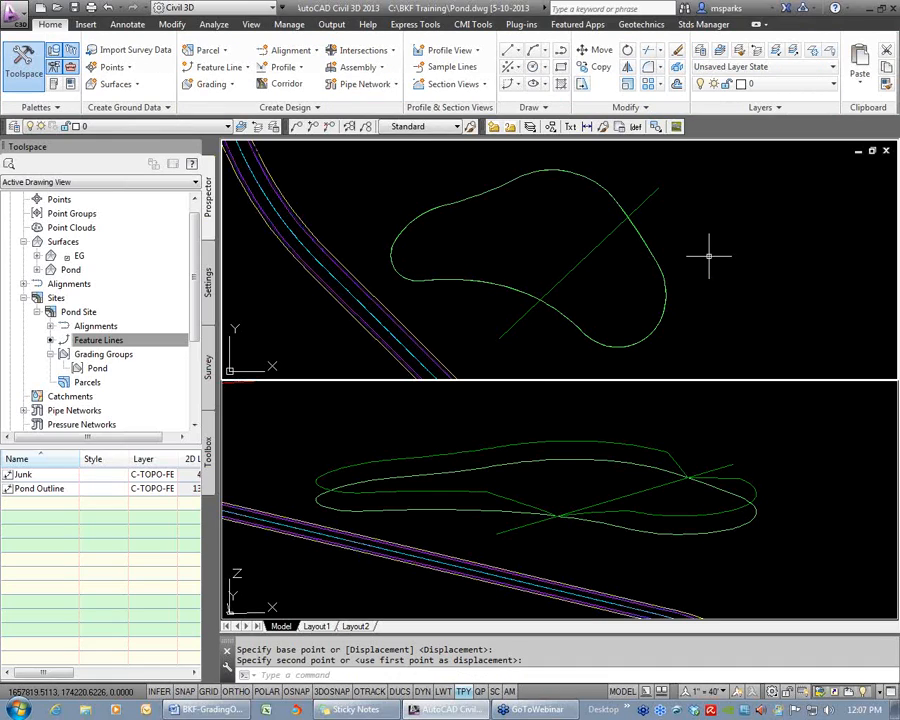
{"action": "left_click", "coordinate": [586, 257]}
{"action": "key", "text": "Escape"}
{"action": "left_click", "coordinate": [600, 246]}
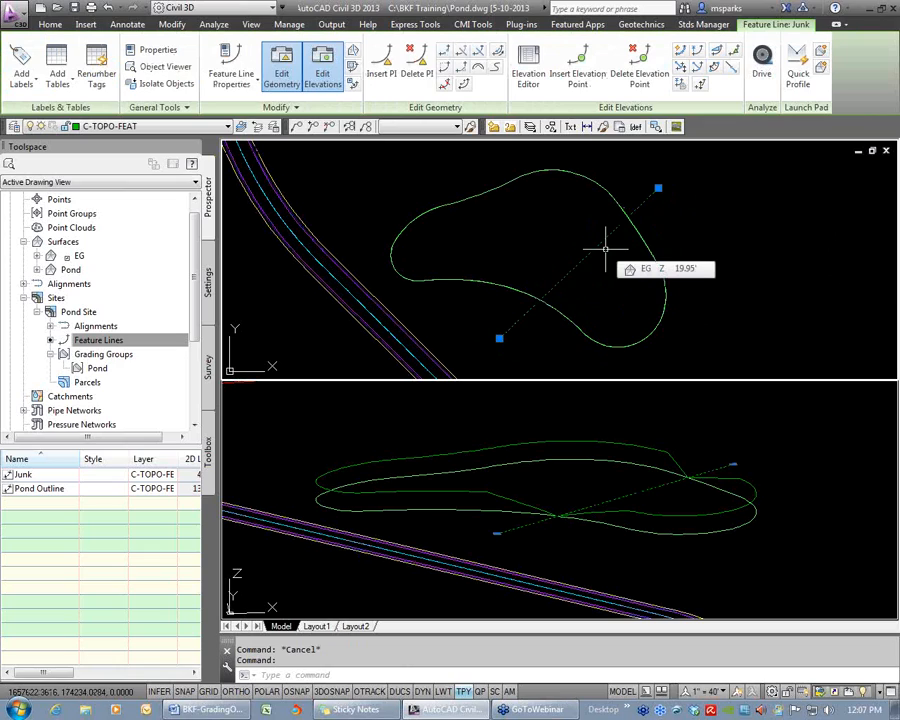
{"action": "key", "text": "Escape"}
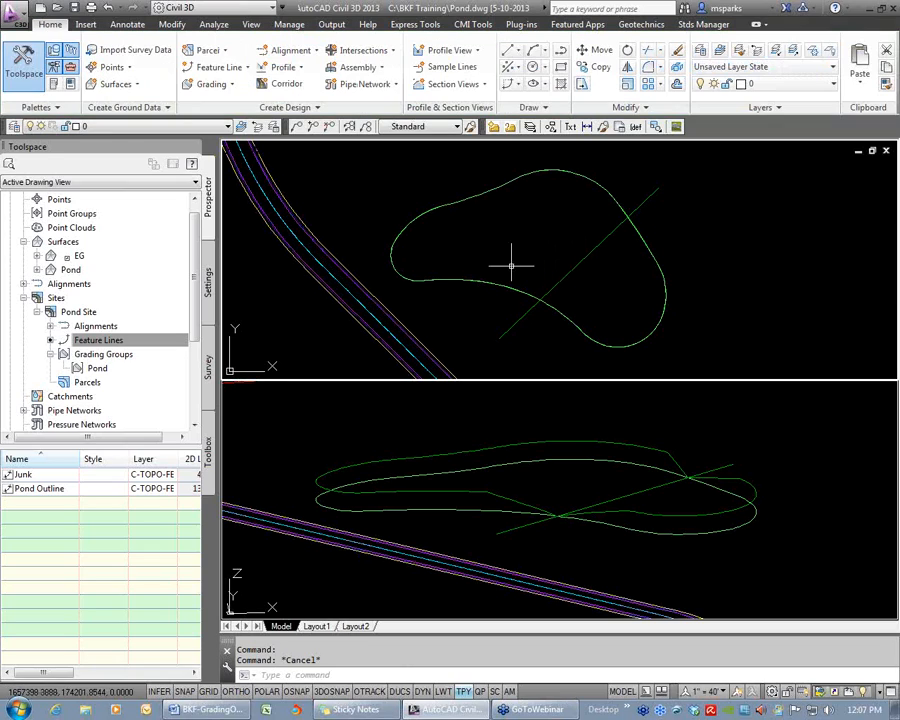
Create a new site named Dummy in the drawing
{"action": "right_click", "coordinate": [62, 298]}
{"action": "left_click", "coordinate": [112, 309]}
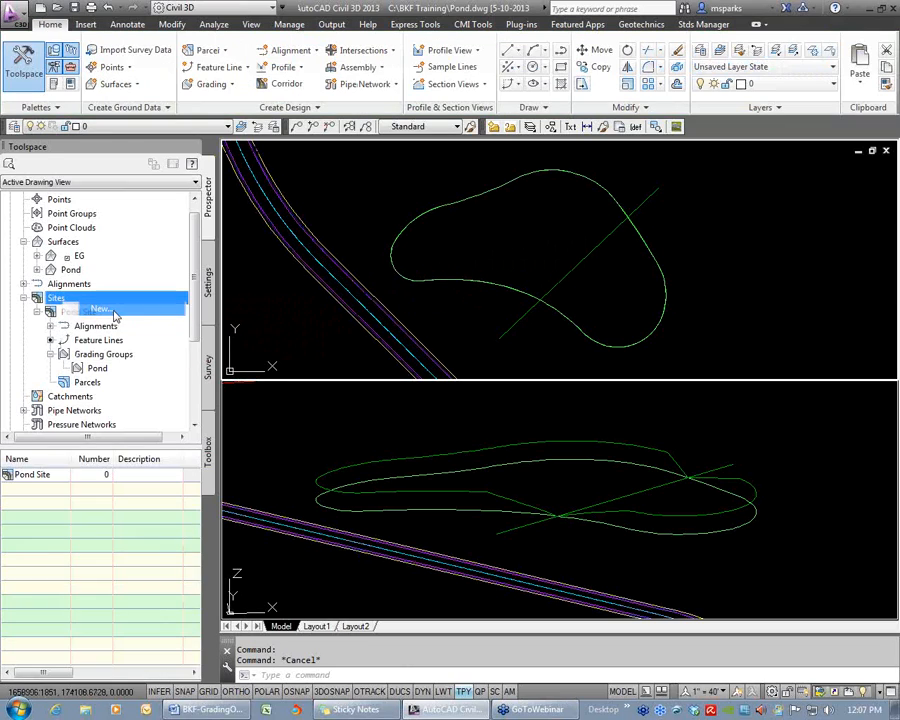
{"action": "left_click_drag", "start_coordinate": [273, 251], "coordinate": [226, 258]}
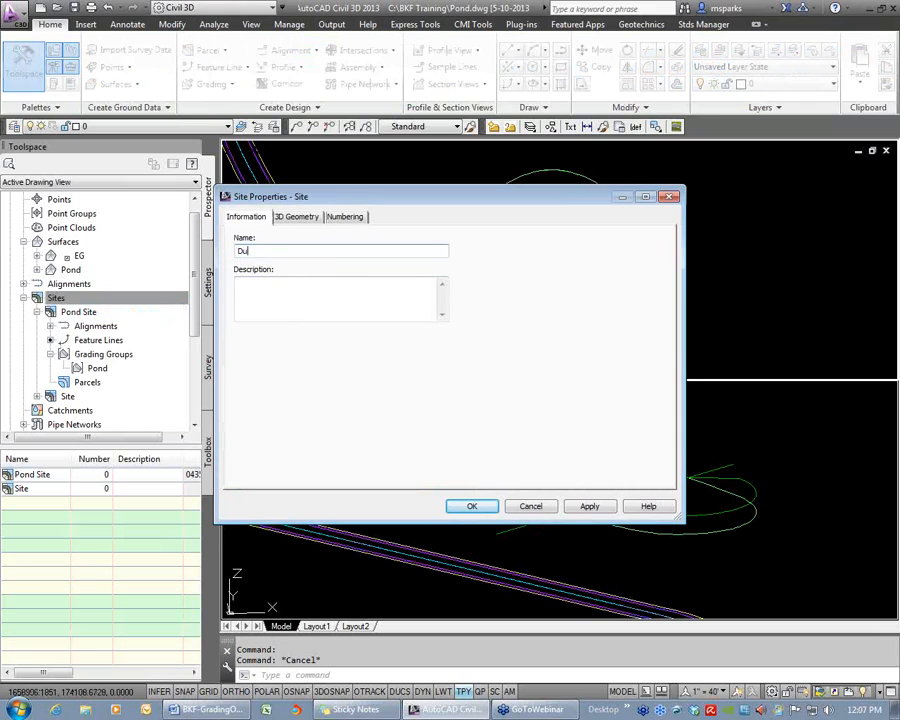
{"action": "left_click", "coordinate": [483, 509]}
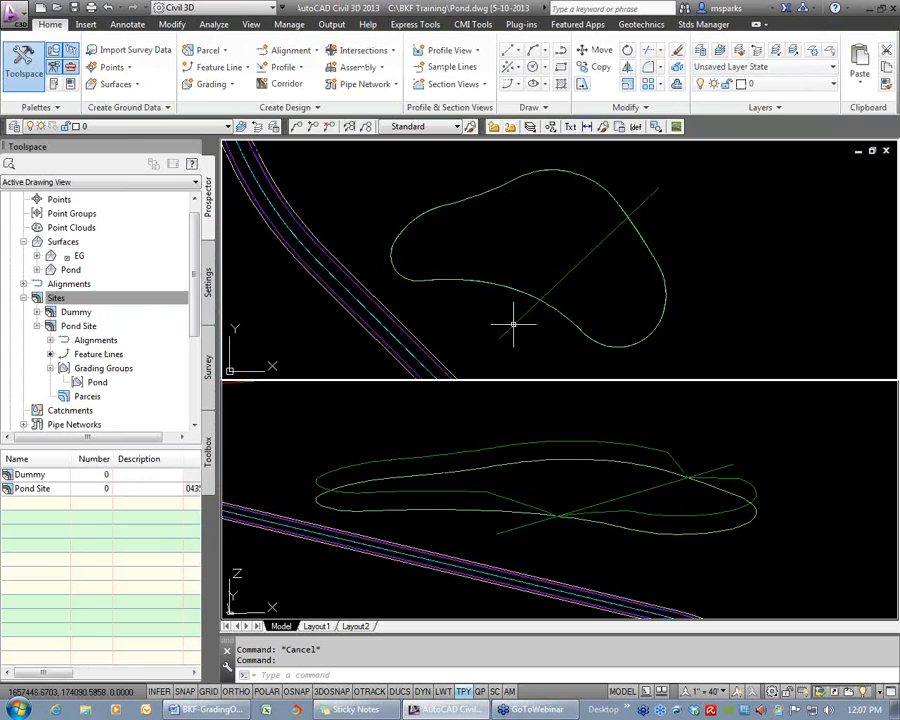
Move the Junk feature line from Pond Site to the Dummy site and check both feature lines in the 3D viewport
{"action": "left_click", "coordinate": [565, 281]}
{"action": "key", "text": "Escape"}
{"action": "key", "text": "Escape"}
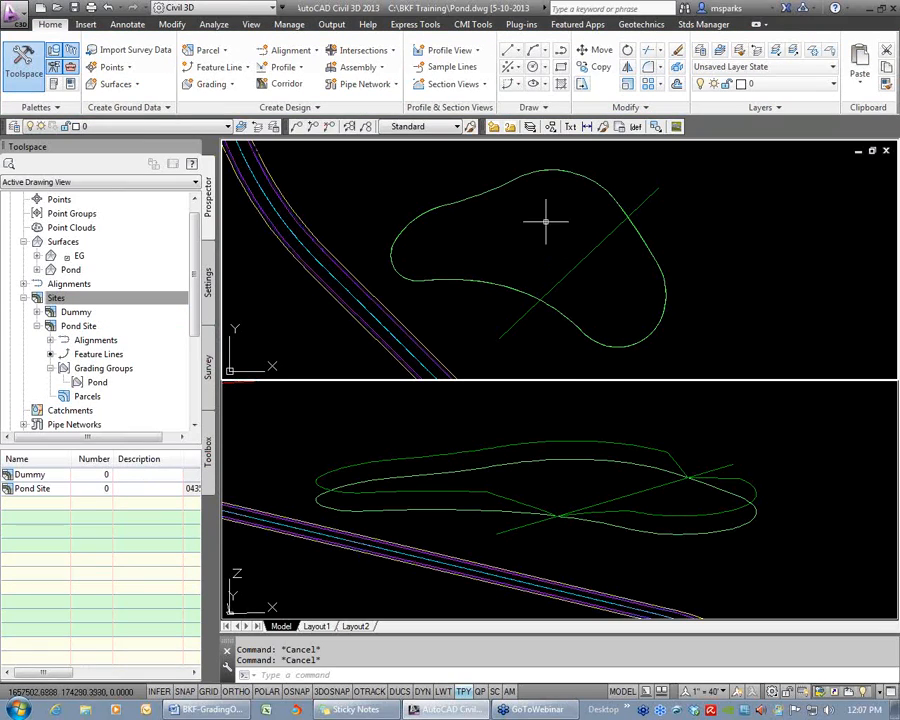
{"action": "left_click", "coordinate": [528, 307]}
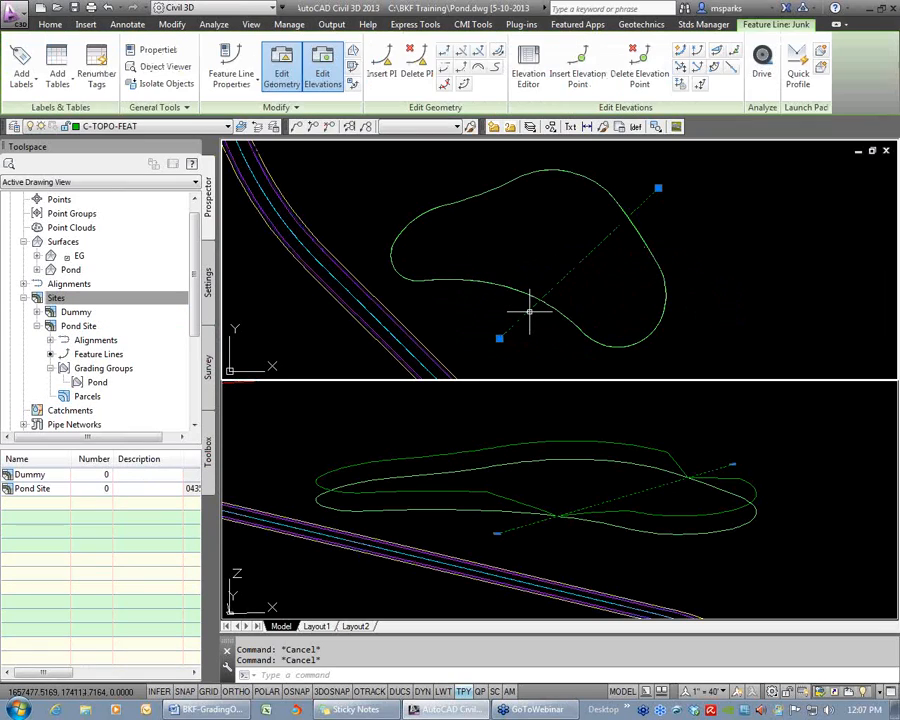
{"action": "right_click", "coordinate": [505, 221]}
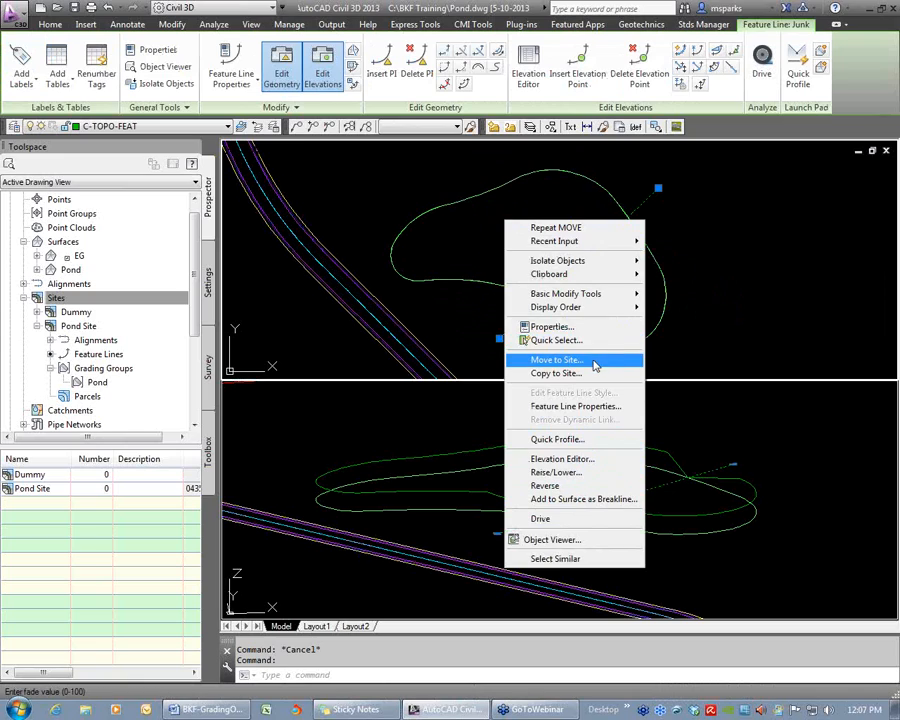
{"action": "key", "text": "Escape"}
{"action": "left_click", "coordinate": [285, 108]}
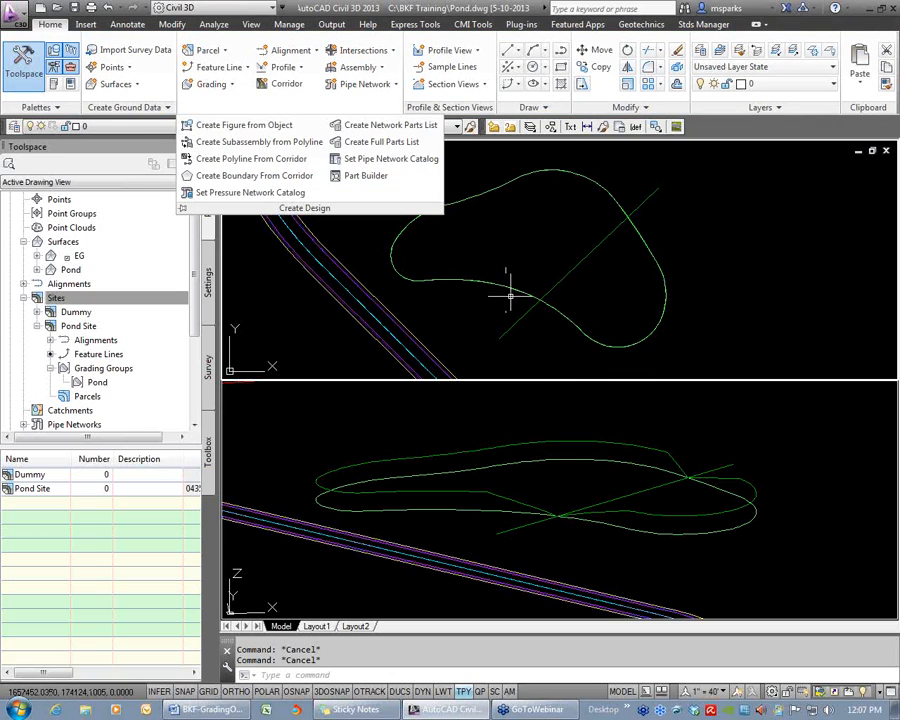
{"action": "left_click", "coordinate": [285, 107]}
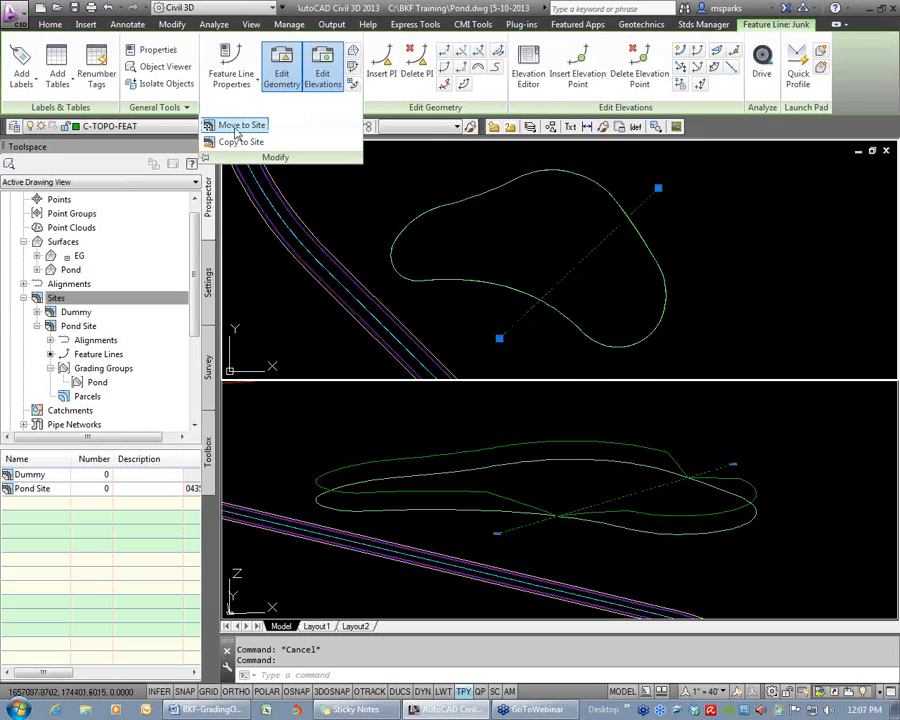
{"action": "left_click", "coordinate": [244, 127]}
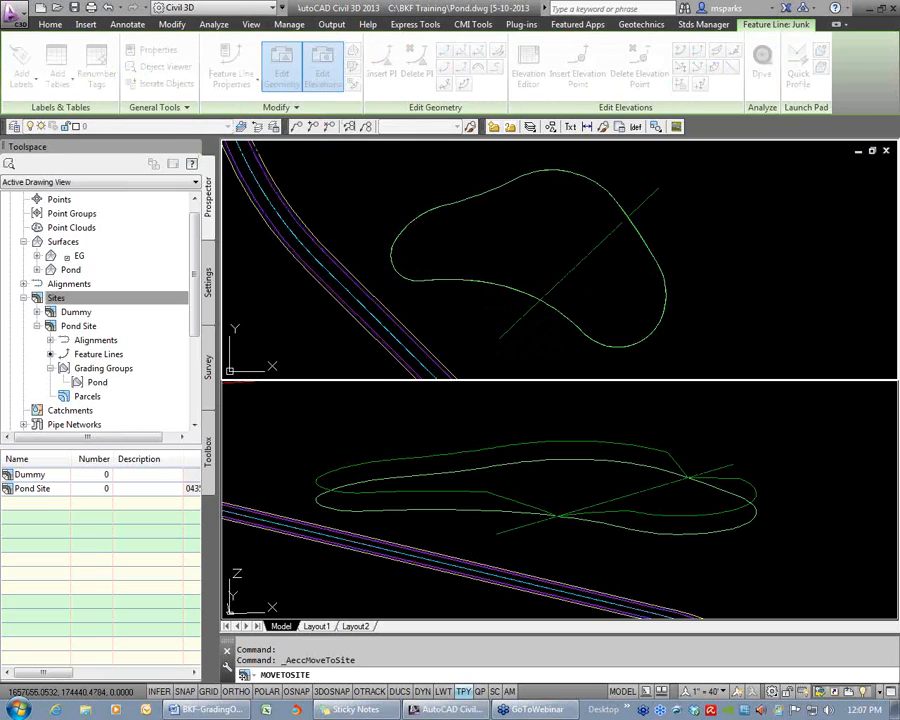
{"action": "left_click", "coordinate": [514, 181]}
{"action": "left_click", "coordinate": [521, 194]}
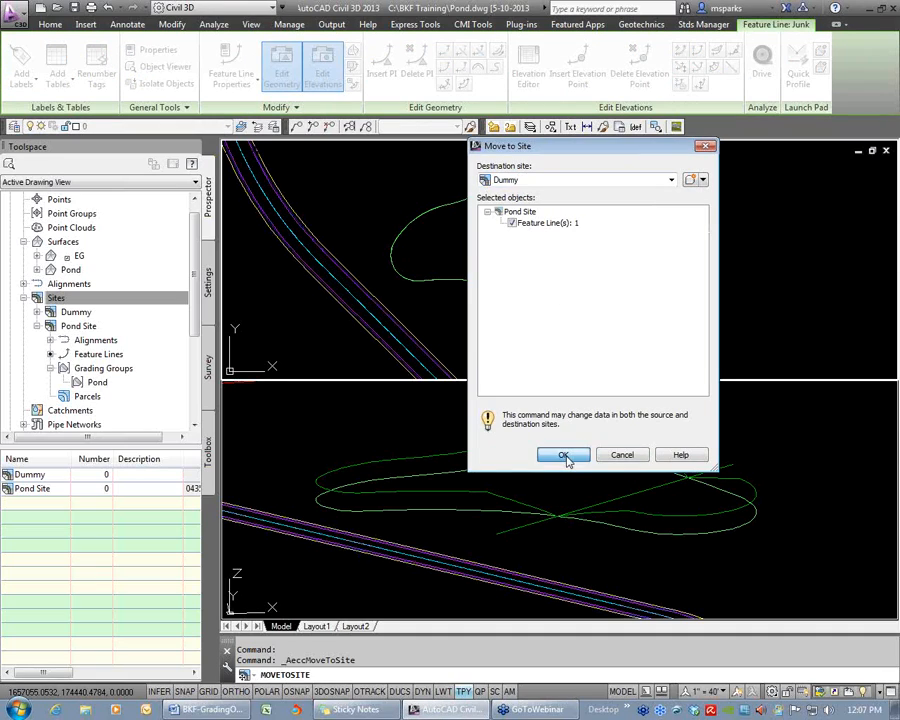
{"action": "left_click", "coordinate": [563, 456]}
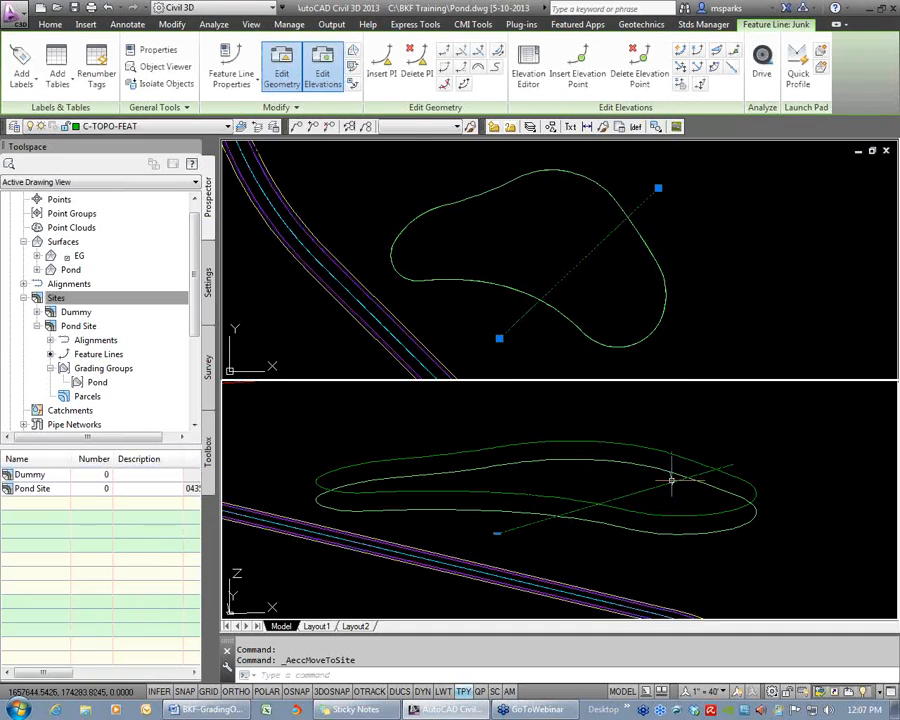
{"action": "key", "text": "Escape"}
{"action": "left_click", "coordinate": [628, 493]}
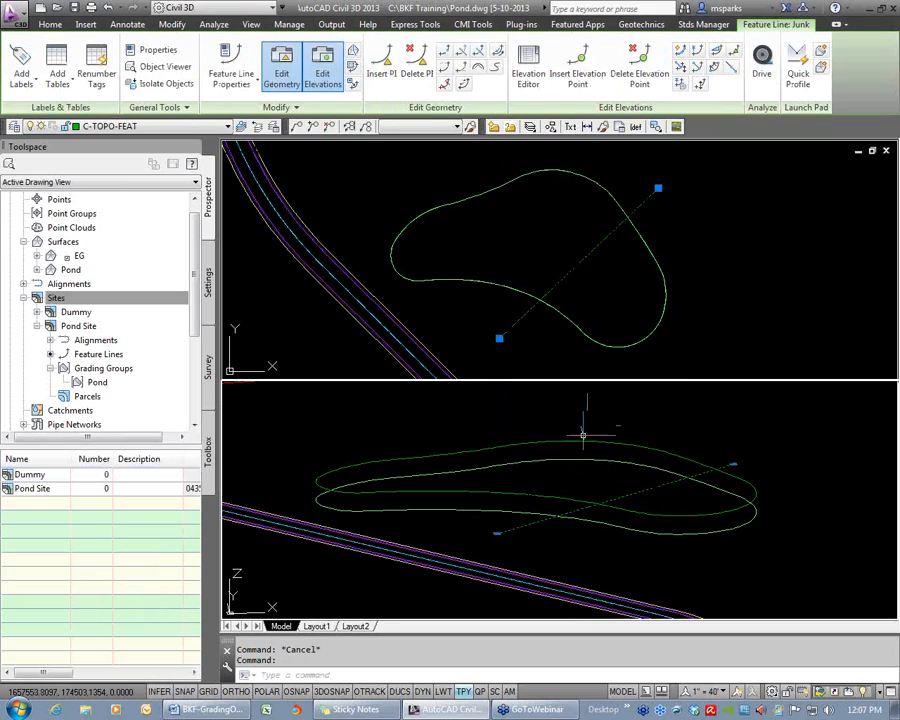
{"action": "key", "text": "Escape"}
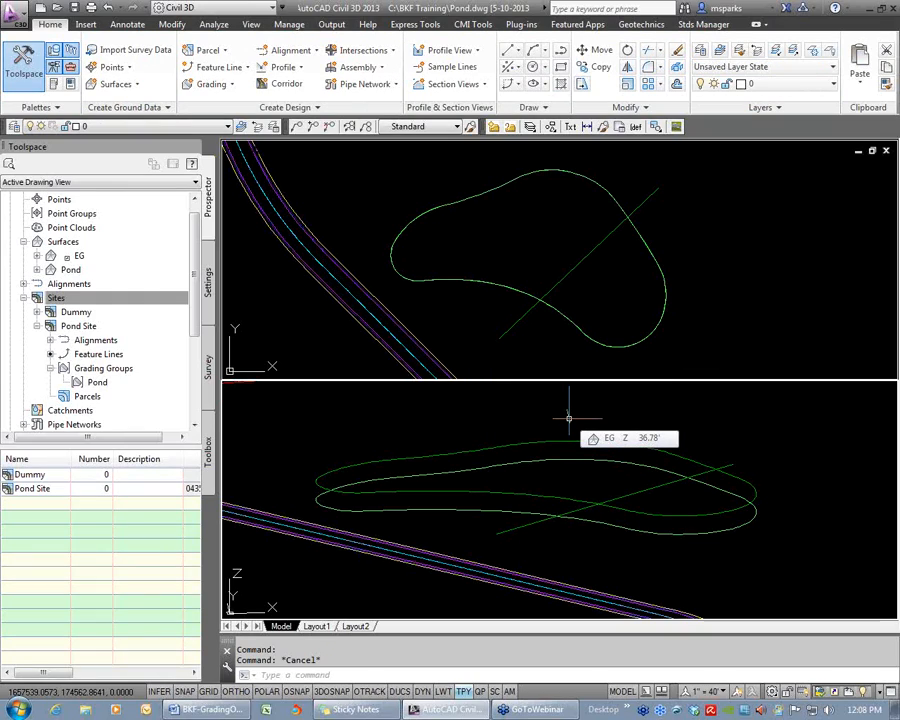
Delete the Junk feature line from the drawing and remove the Dummy site
{"action": "left_click", "coordinate": [514, 326]}
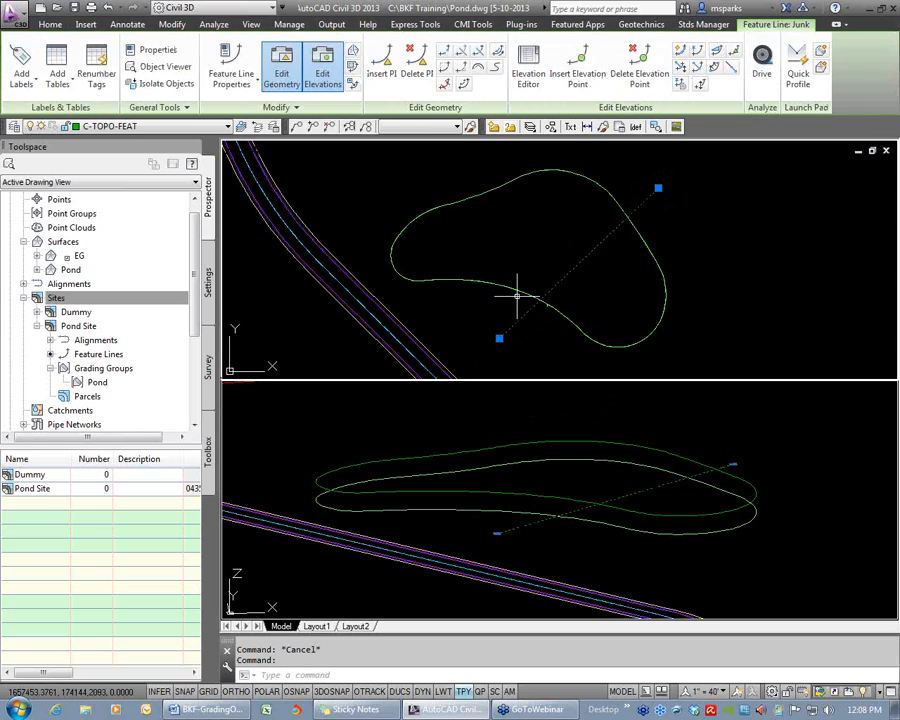
{"action": "key", "text": "Delete"}
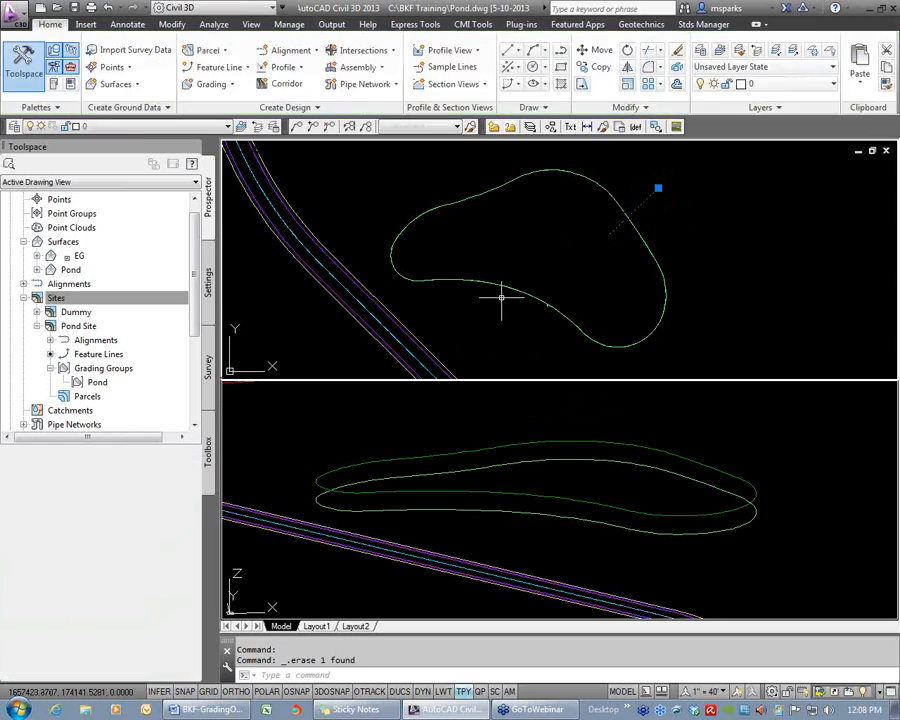
{"action": "right_click", "coordinate": [88, 315]}
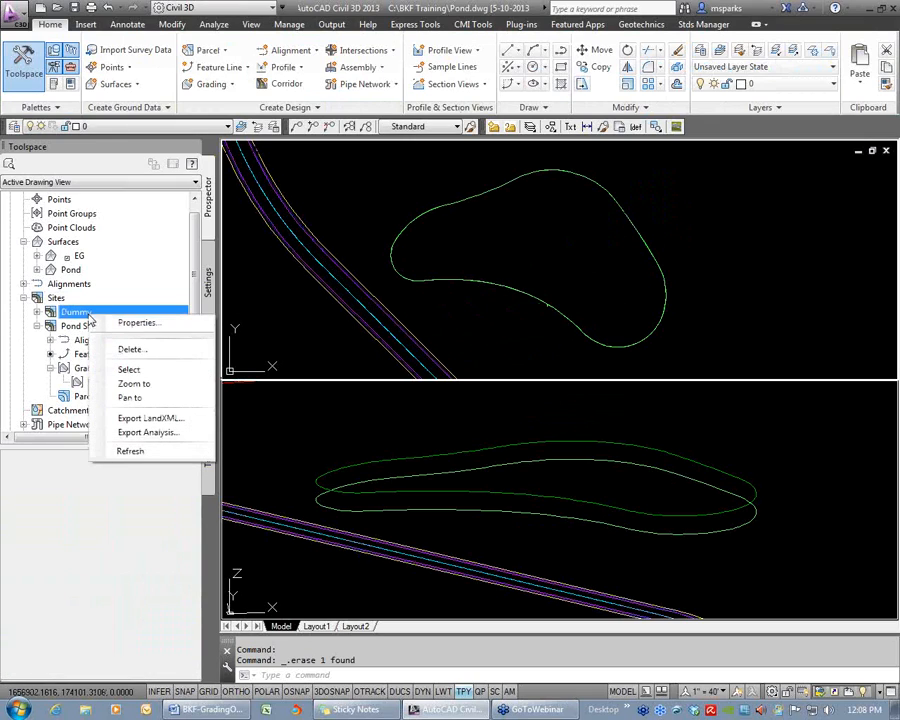
{"action": "left_click", "coordinate": [131, 349]}
{"action": "left_click", "coordinate": [461, 388]}
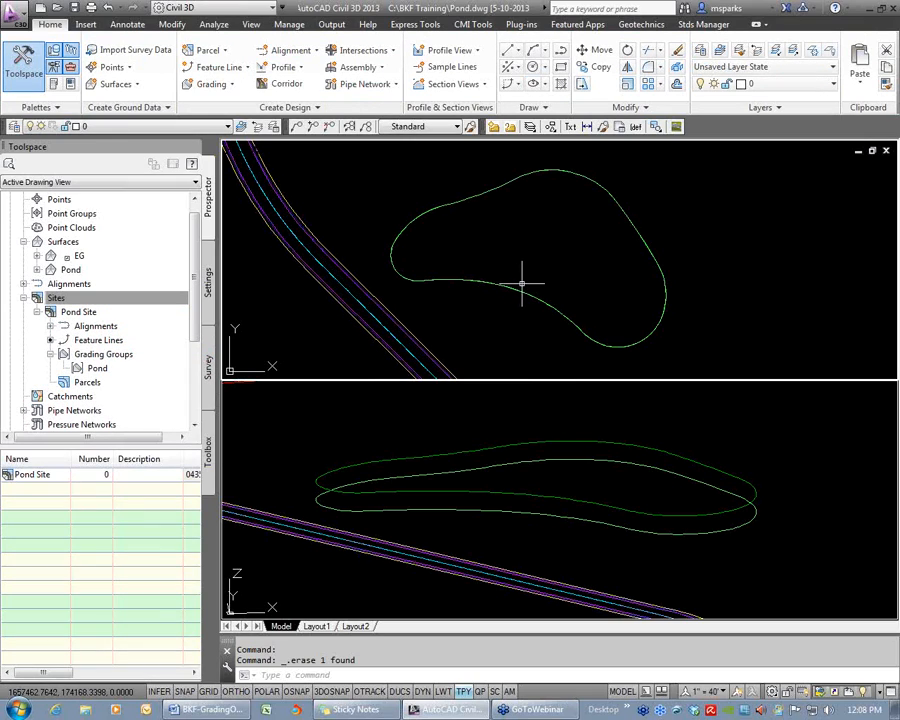
Switch to the BKF-GradingOutline.docx document in Word to review the pond cross-section's elevation, depths, slopes and width
{"action": "left_click", "coordinate": [512, 287]}
{"action": "key", "text": "Escape"}
{"action": "key", "text": "Escape"}
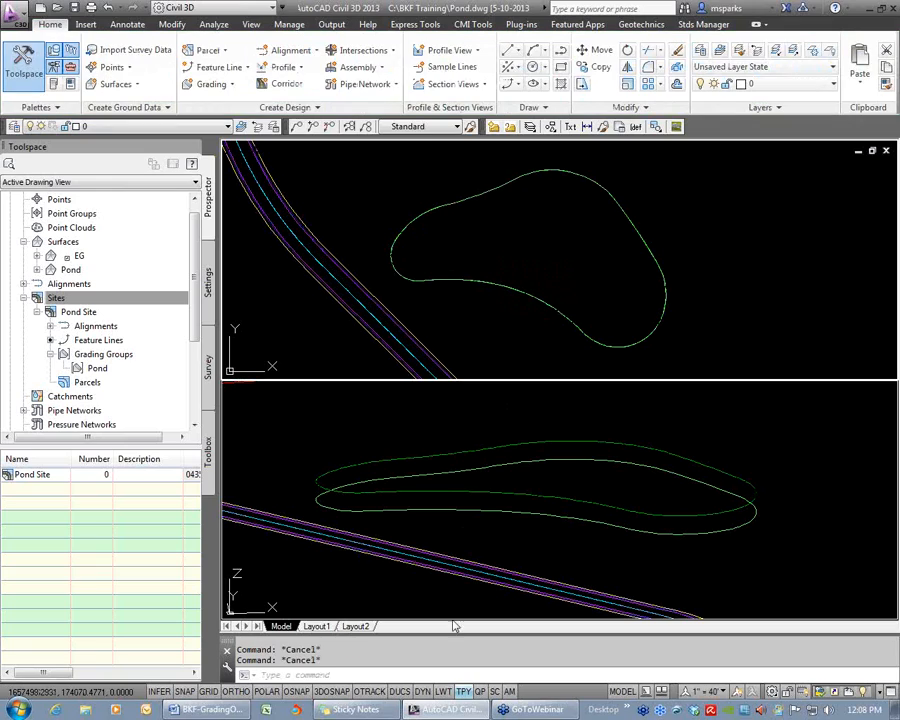
{"action": "left_click", "coordinate": [208, 709]}
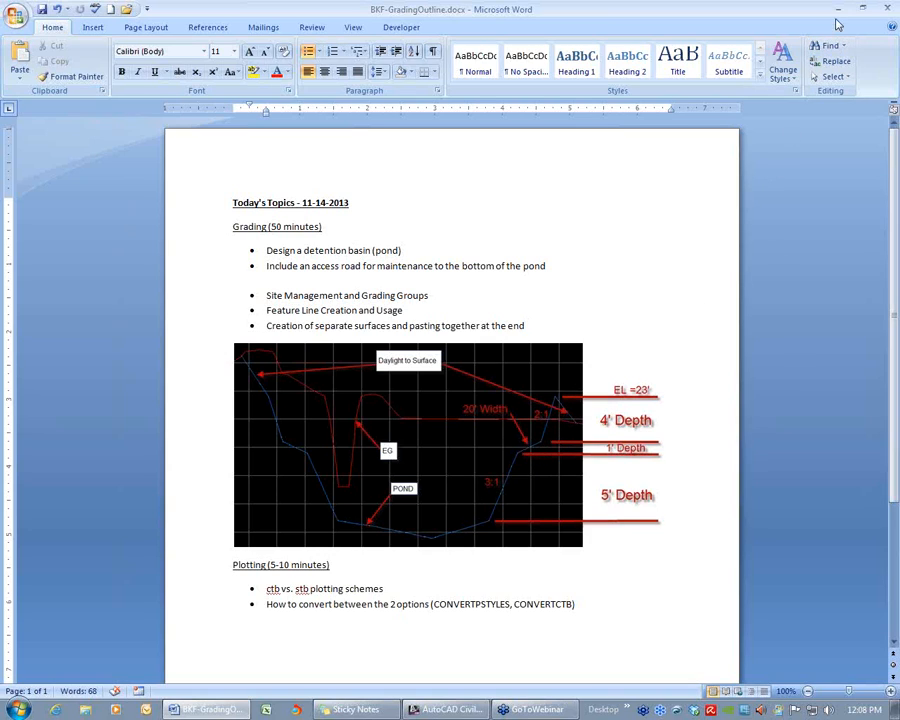
Switch to Civil 3D, open the Grading Creation Tools clear of the pond outline, and choose the Grade to Relative Elevation criterion
{"action": "key", "text": "alt+Tab"}
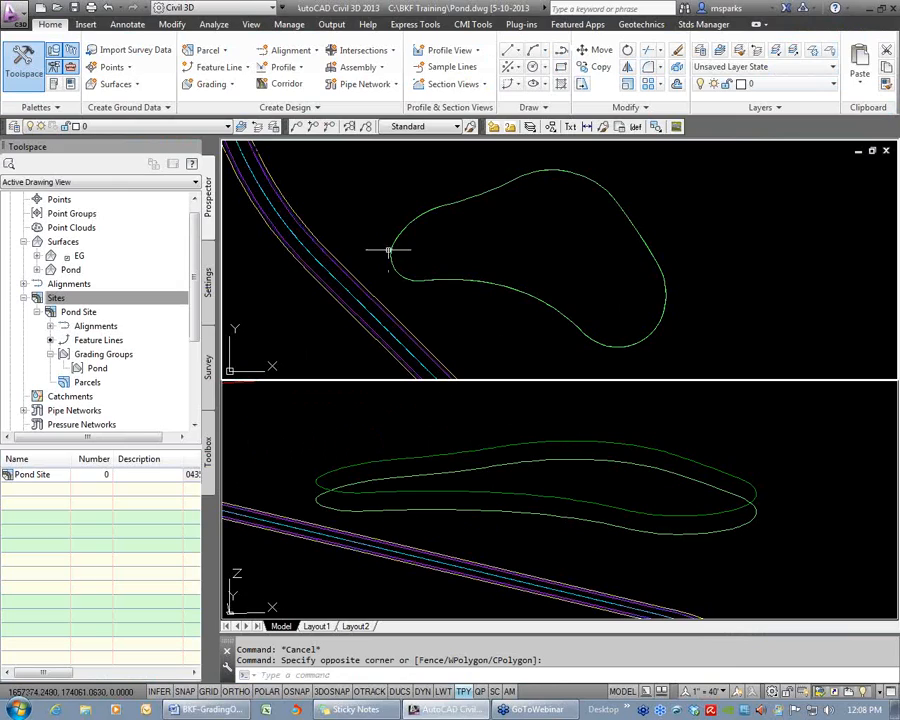
{"action": "left_click", "coordinate": [211, 84]}
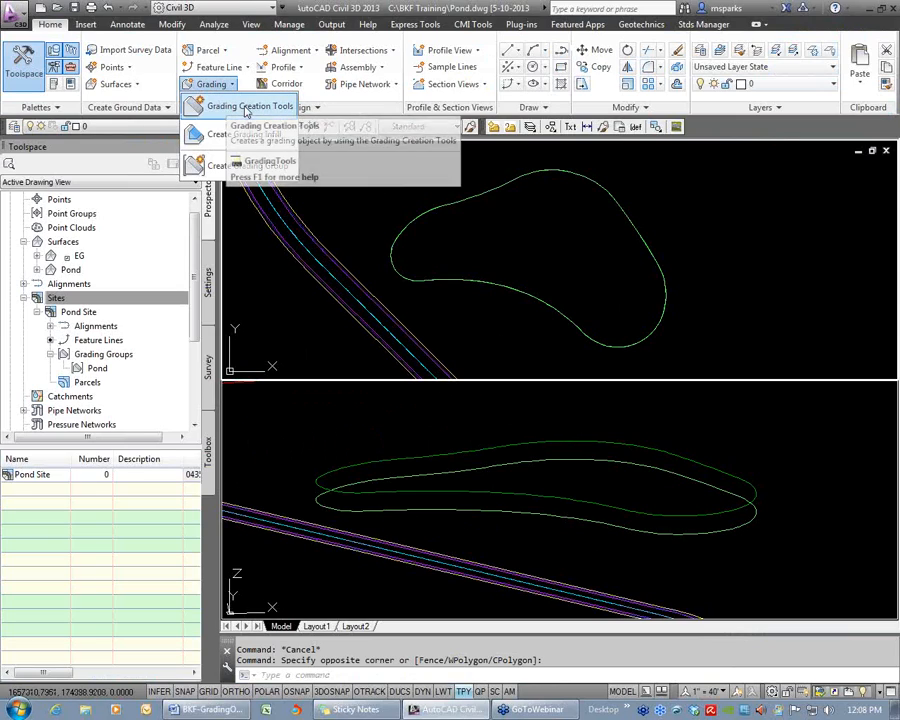
{"action": "left_click", "coordinate": [229, 107]}
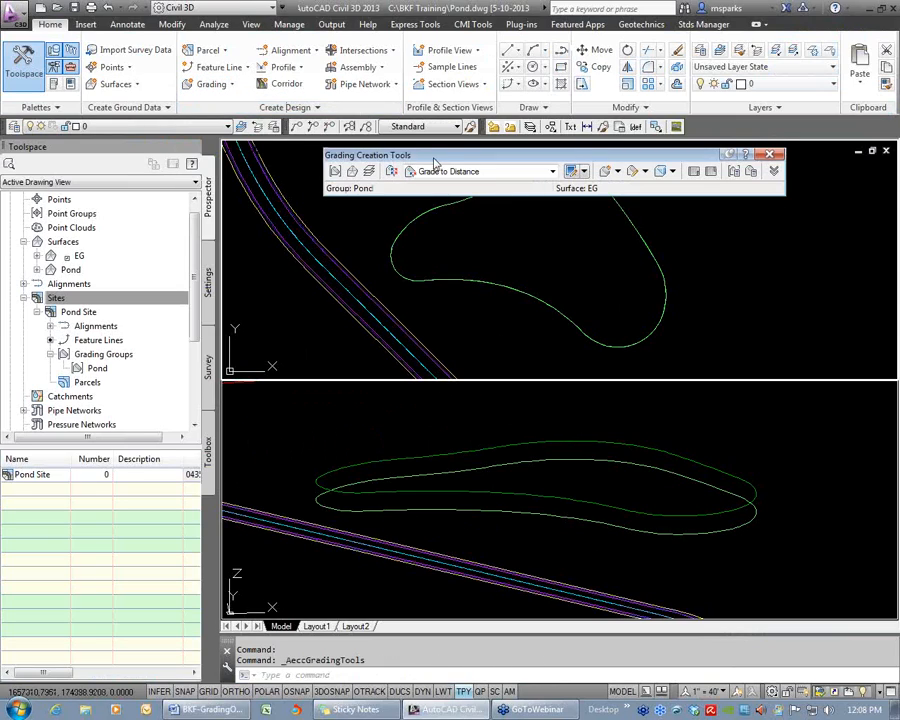
{"action": "left_click_drag", "start_coordinate": [435, 163], "coordinate": [351, 163]}
{"action": "left_click", "coordinate": [536, 260]}
{"action": "scroll", "coordinate": [594, 299], "scroll_direction": "down", "scroll_amount": 2}
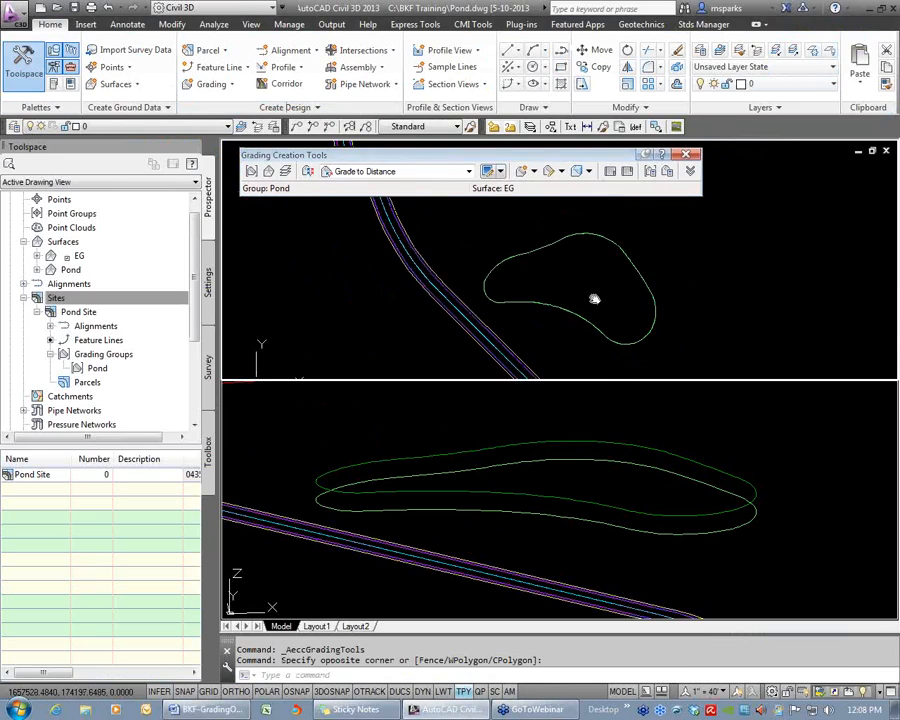
{"action": "middle_click_drag", "start_coordinate": [594, 299], "coordinate": [642, 311]}
{"action": "left_click", "coordinate": [469, 172]}
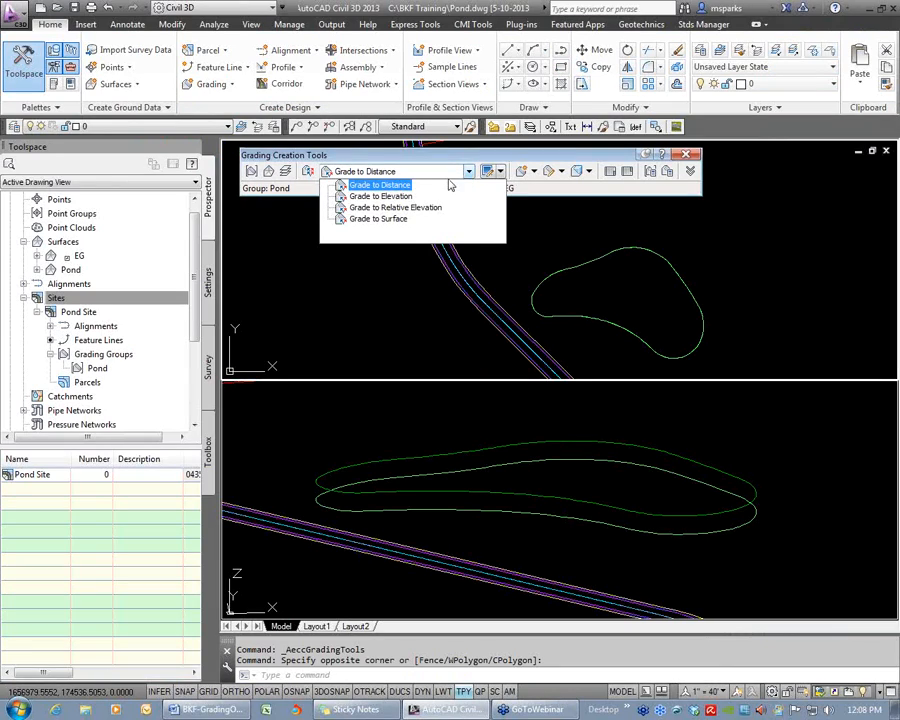
{"action": "left_click", "coordinate": [409, 214]}
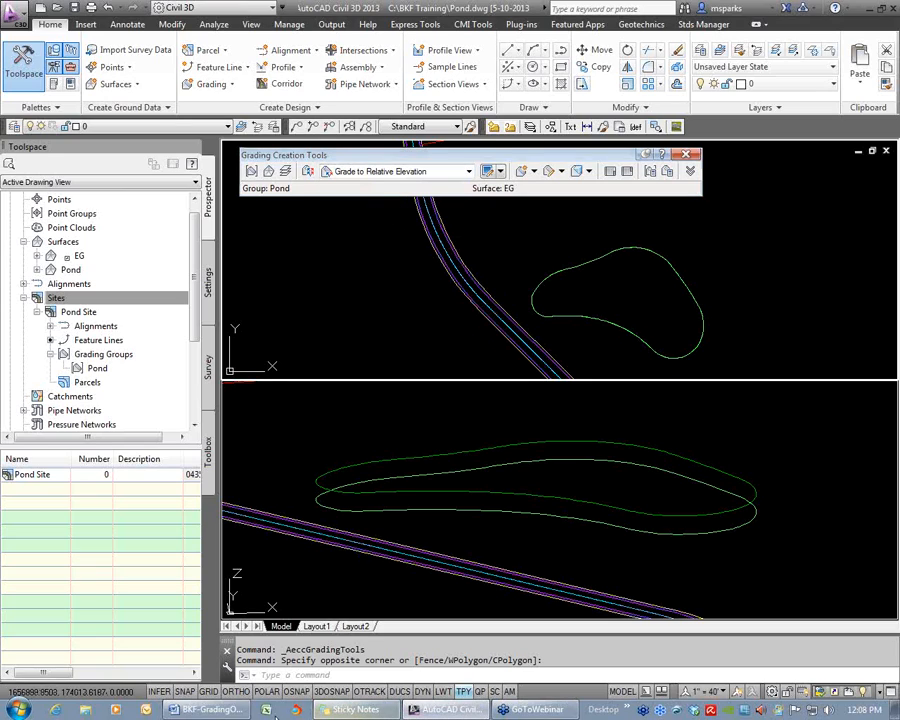
Check the Word cross-section and grade inward along the pond feature line's entire length in Civil 3D to relative elevation -4 at 2:1 slope
{"action": "left_click", "coordinate": [215, 710]}
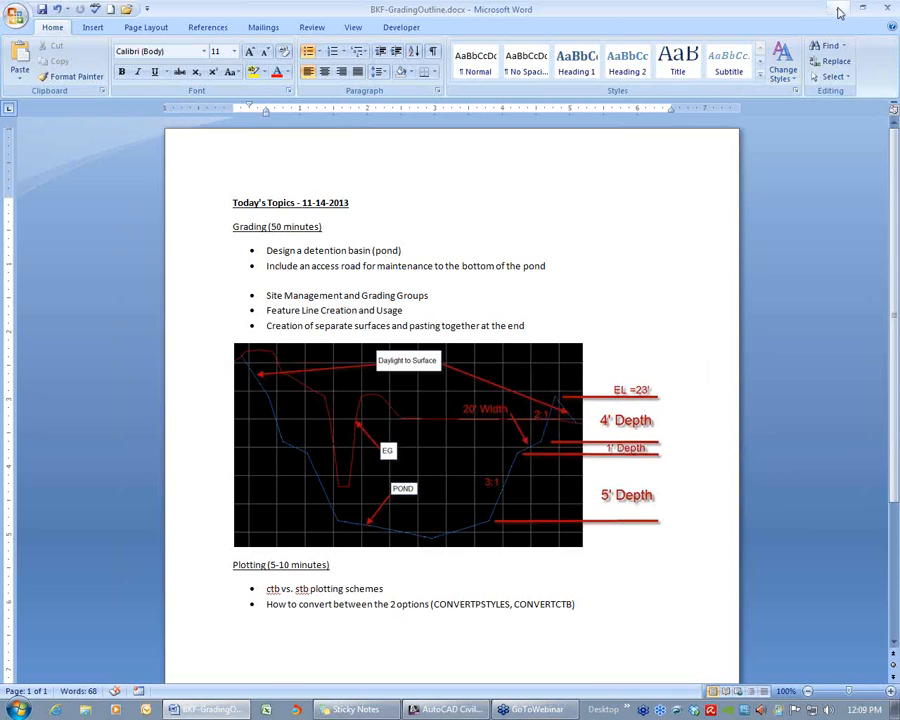
{"action": "key", "text": "alt+Tab"}
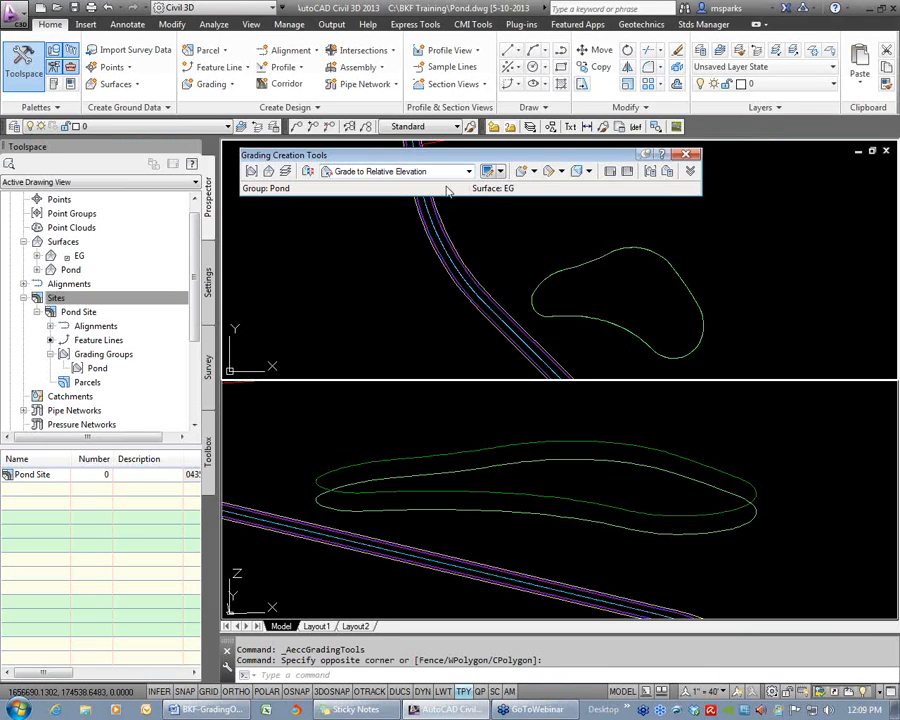
{"action": "left_click", "coordinate": [534, 171]}
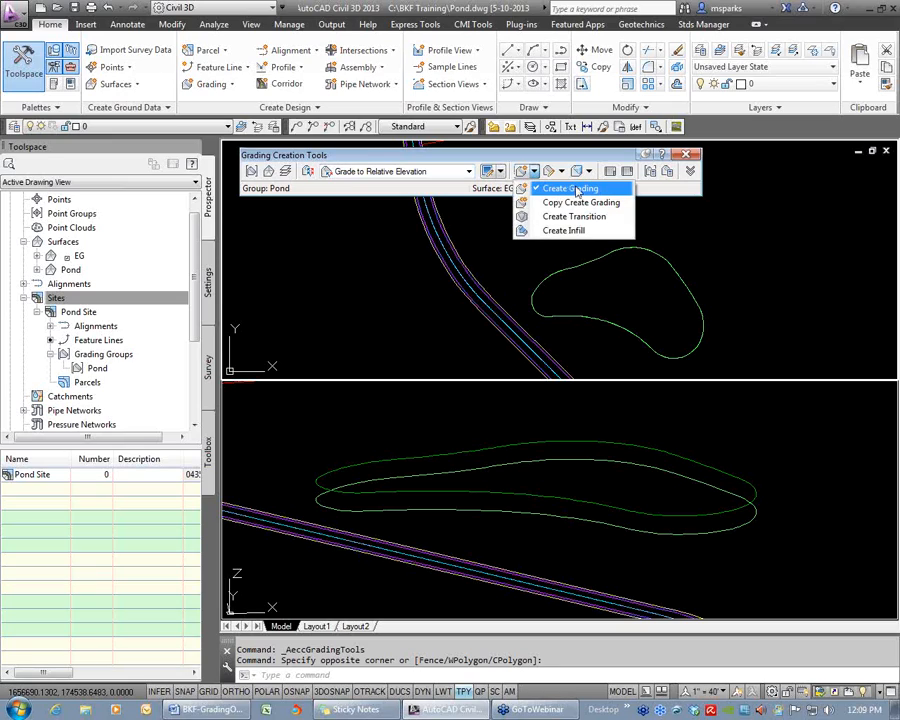
{"action": "left_click", "coordinate": [574, 190]}
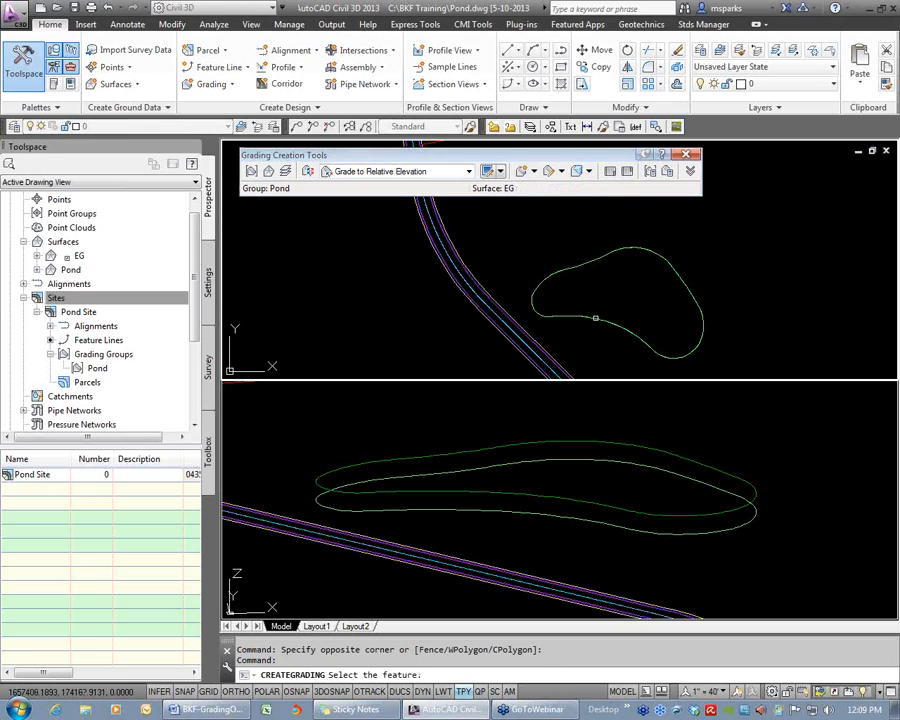
{"action": "left_click", "coordinate": [595, 316]}
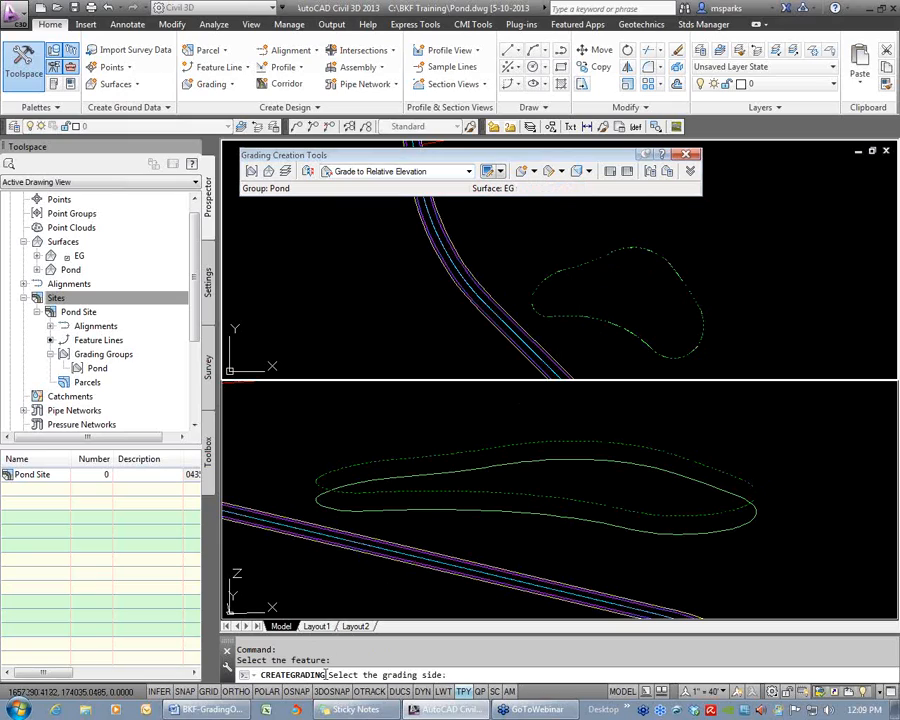
{"action": "left_click", "coordinate": [623, 297]}
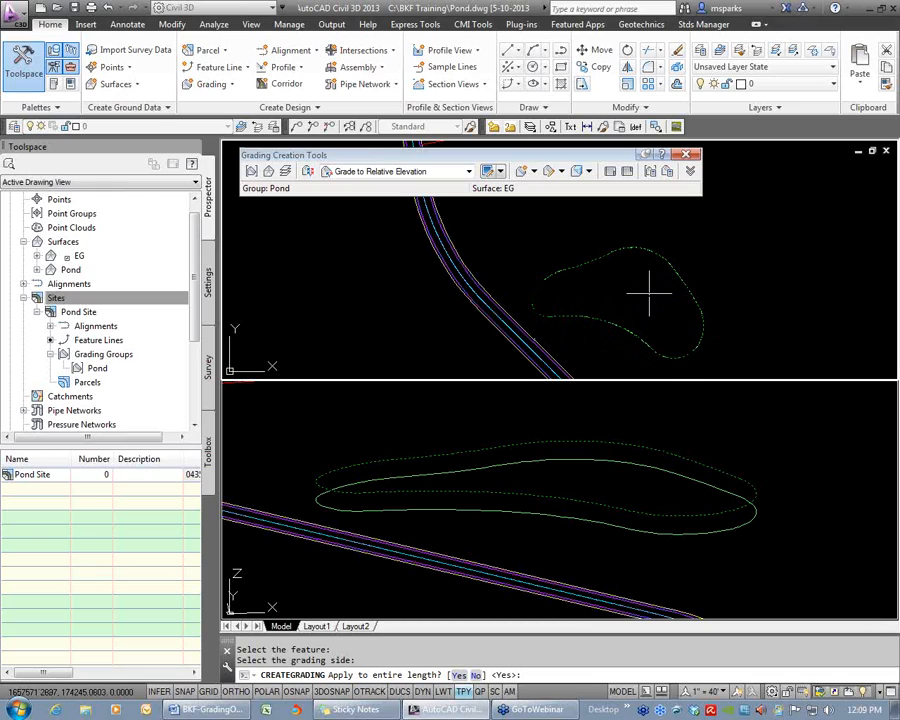
{"action": "key", "text": "Return"}
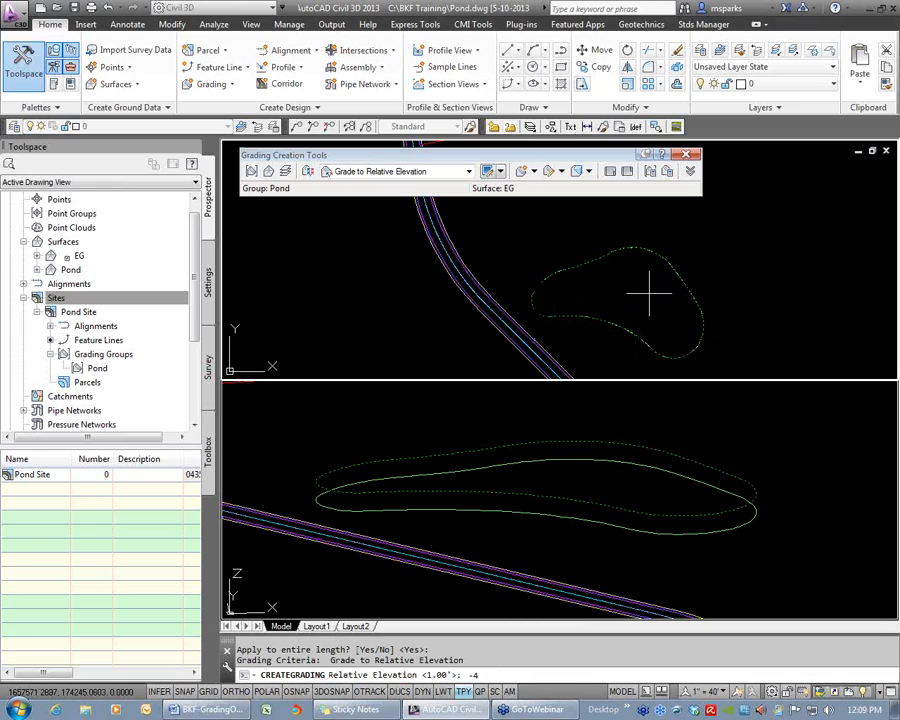
{"action": "key", "text": "Return"}
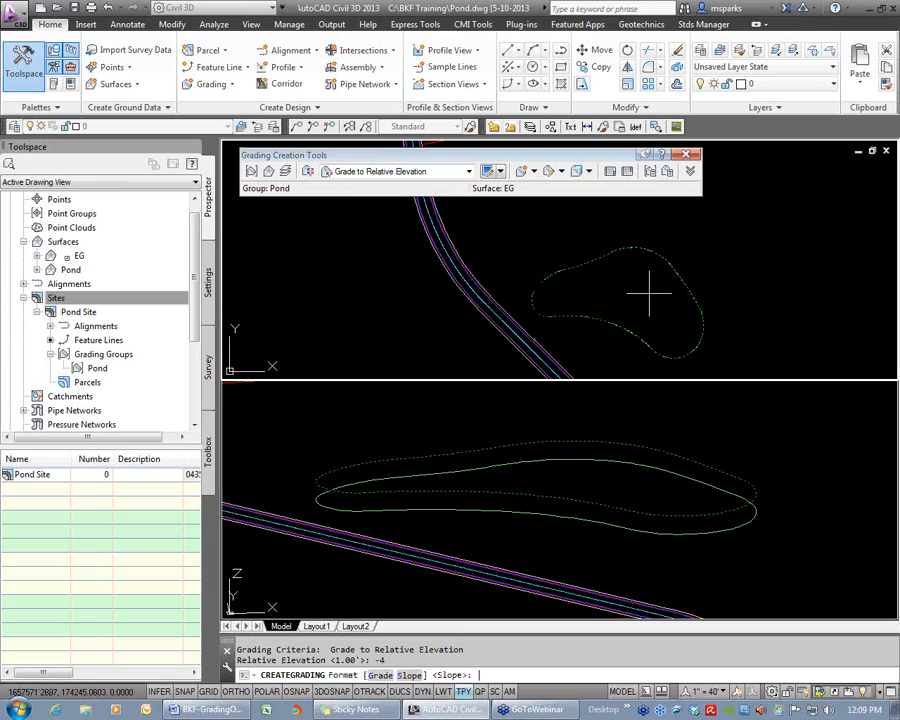
{"action": "key", "text": "Return"}
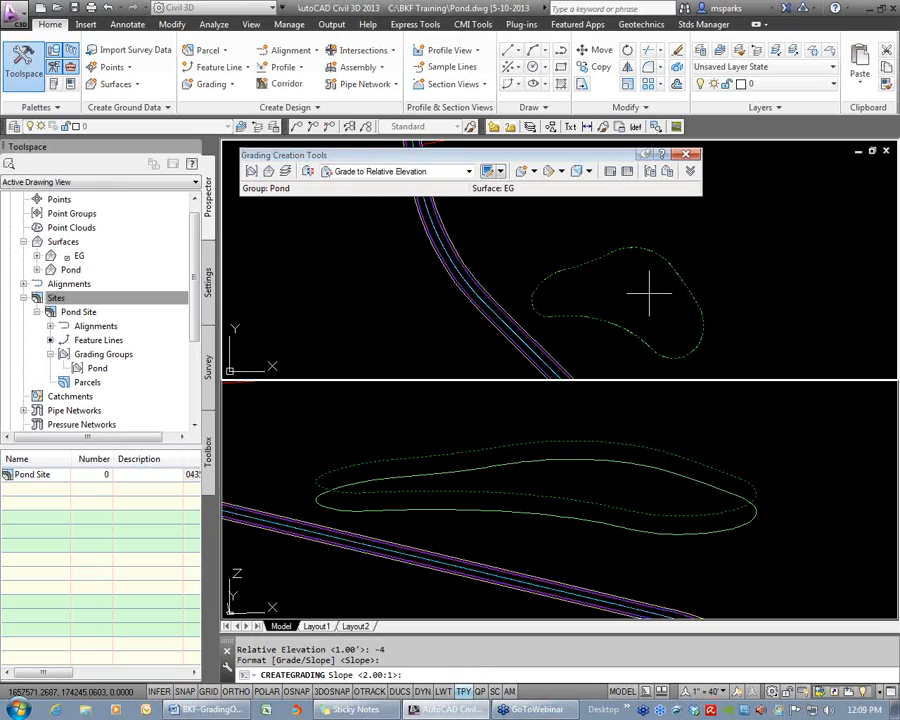
{"action": "left_click", "coordinate": [222, 710]}
{"action": "left_click", "coordinate": [224, 710]}
{"action": "key", "text": "Return"}
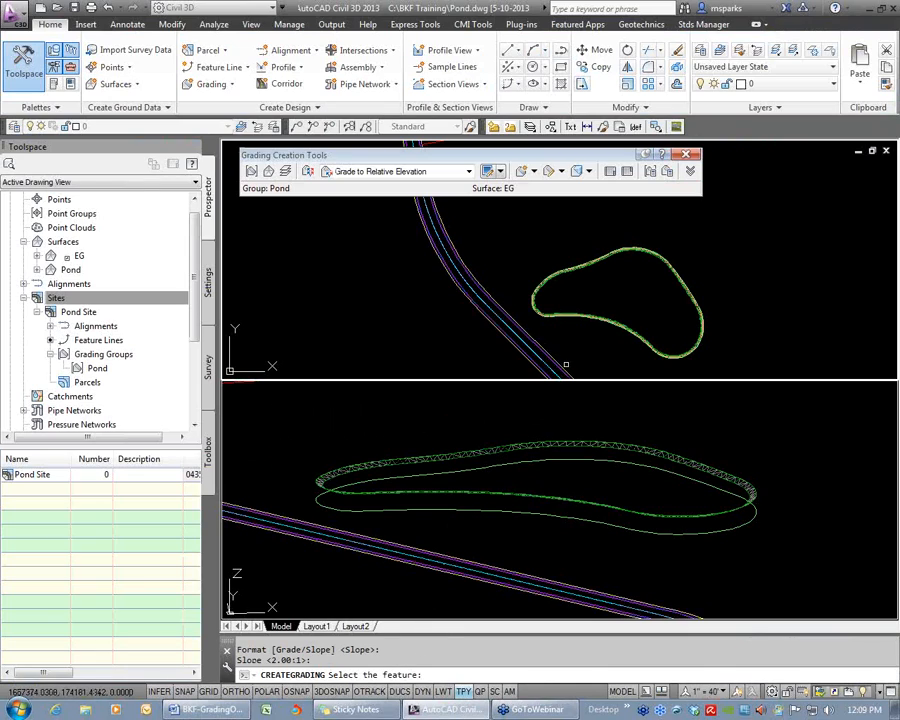
{"action": "key", "text": "Escape"}
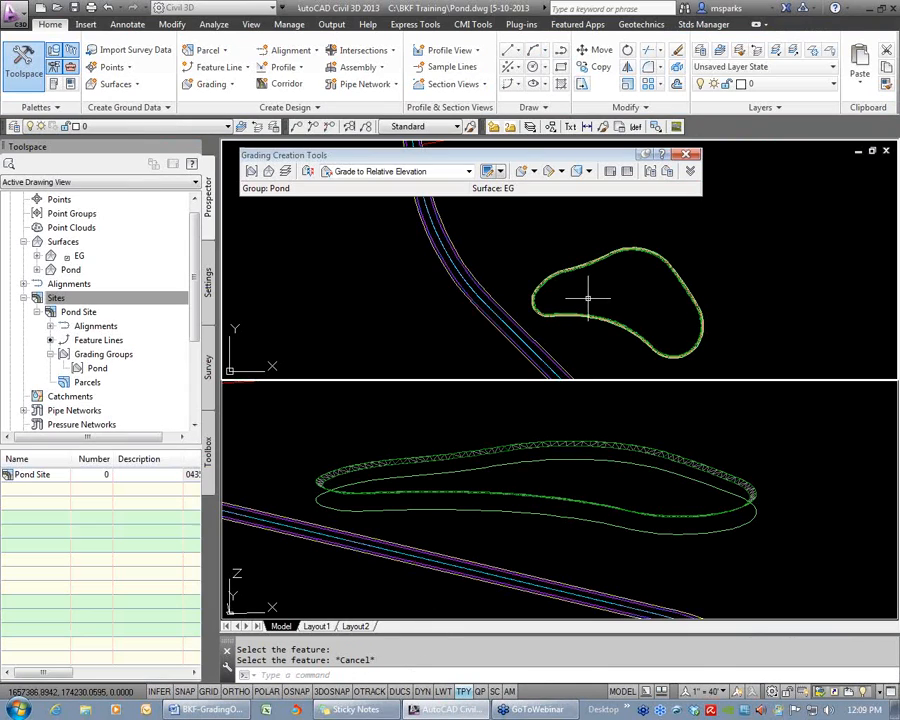
Examine the new side-slope grading around the pond in the plan and 3D viewports
{"action": "scroll", "coordinate": [564, 317], "scroll_direction": "up", "scroll_amount": 9}
{"action": "middle_click_drag", "start_coordinate": [584, 302], "coordinate": [609, 315]}
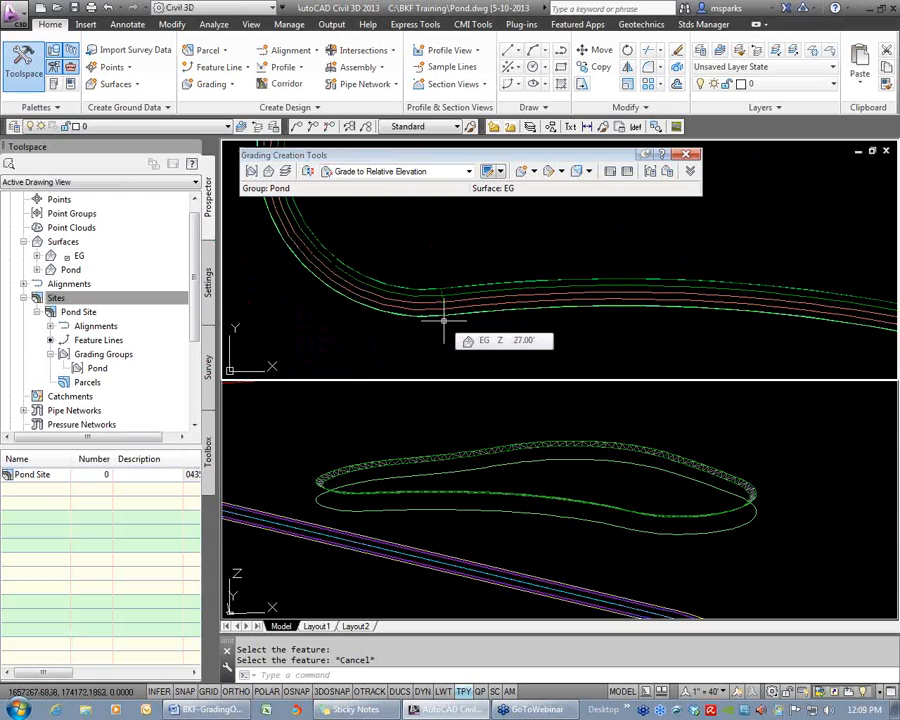
{"action": "left_click", "coordinate": [450, 484]}
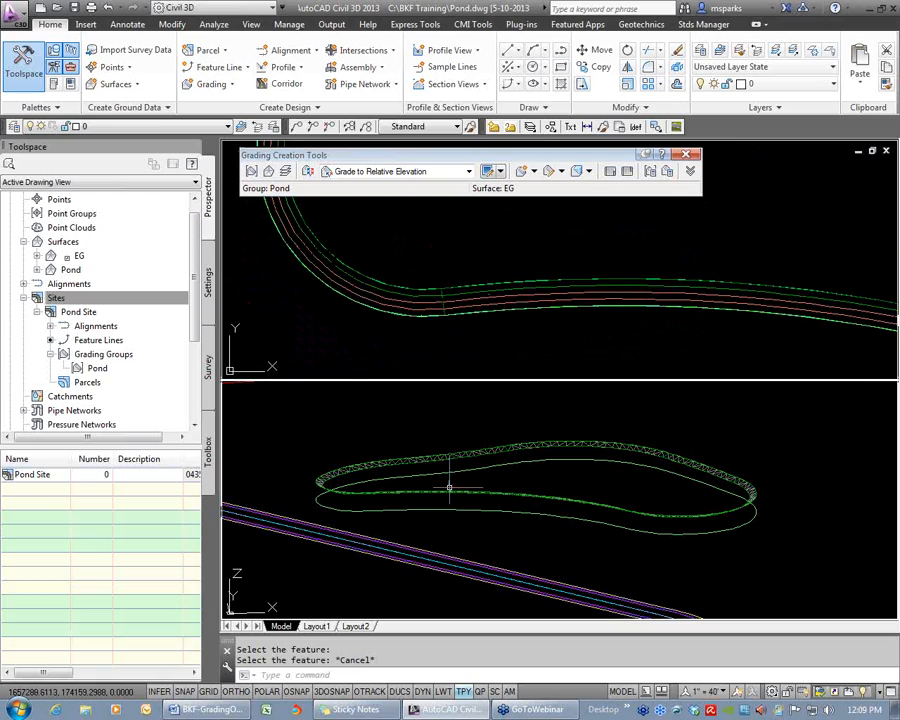
{"action": "scroll", "coordinate": [462, 472], "scroll_direction": "up", "scroll_amount": 3}
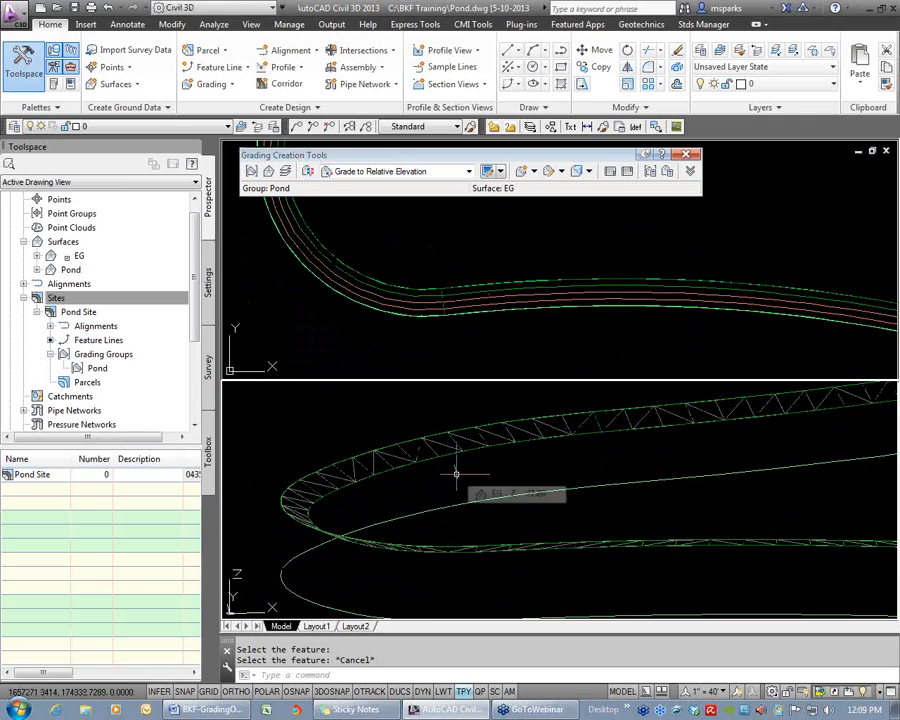
{"action": "scroll", "coordinate": [466, 477], "scroll_direction": "down", "scroll_amount": 1}
{"action": "middle_click_drag", "start_coordinate": [466, 477], "coordinate": [432, 488]}
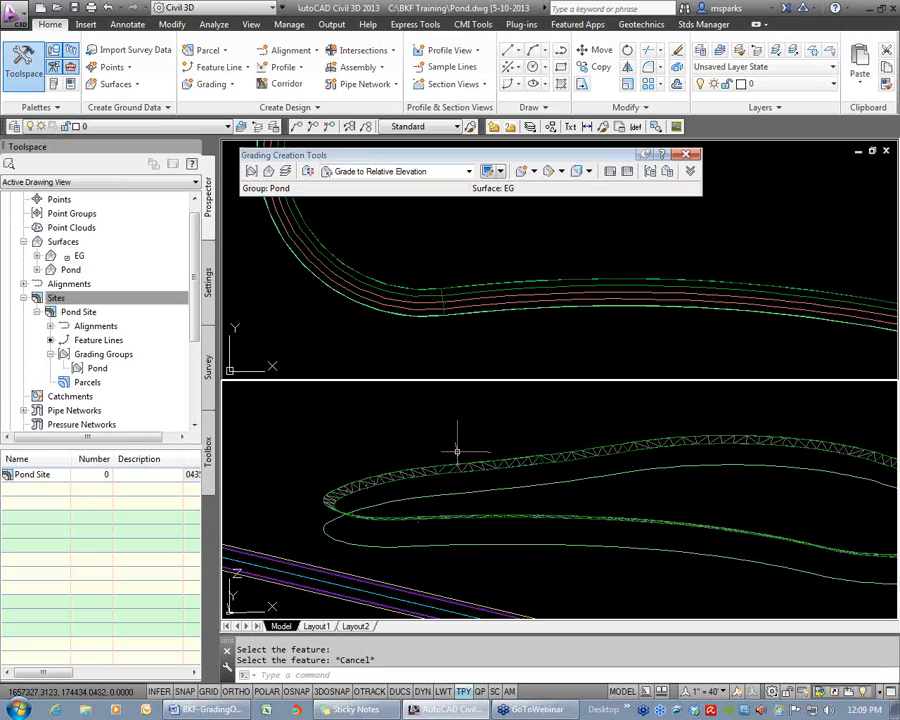
{"action": "scroll", "coordinate": [476, 478], "scroll_direction": "down", "scroll_amount": 3}
{"action": "scroll", "coordinate": [476, 478], "scroll_direction": "up", "scroll_amount": 2}
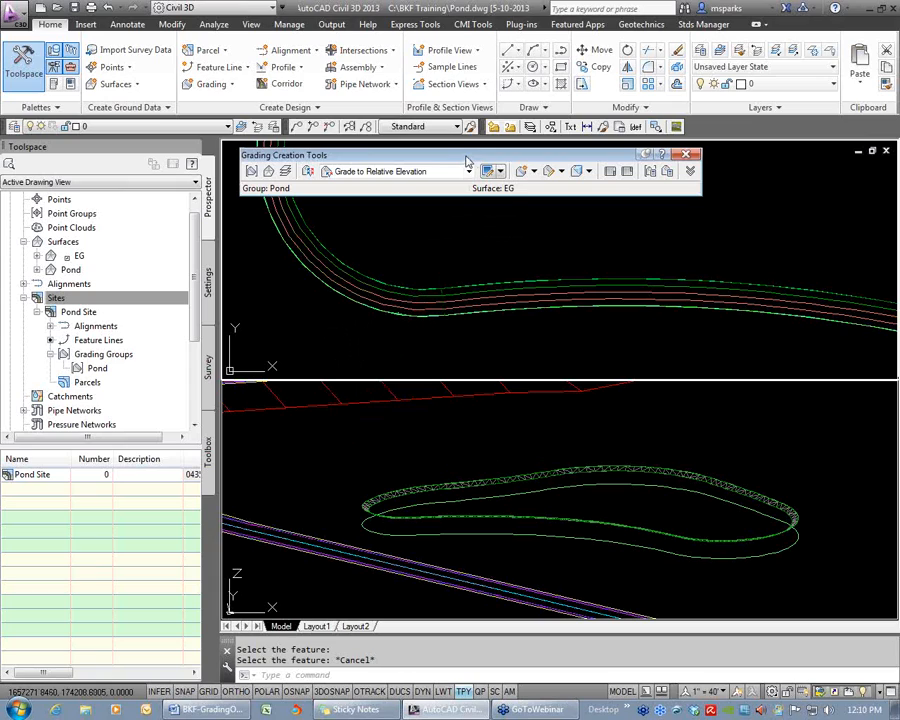
Check the bench dimensions in the Word outline and set the Civil 3D grading criterion to Grade to Distance
{"action": "left_click_drag", "start_coordinate": [466, 160], "coordinate": [525, 168]}
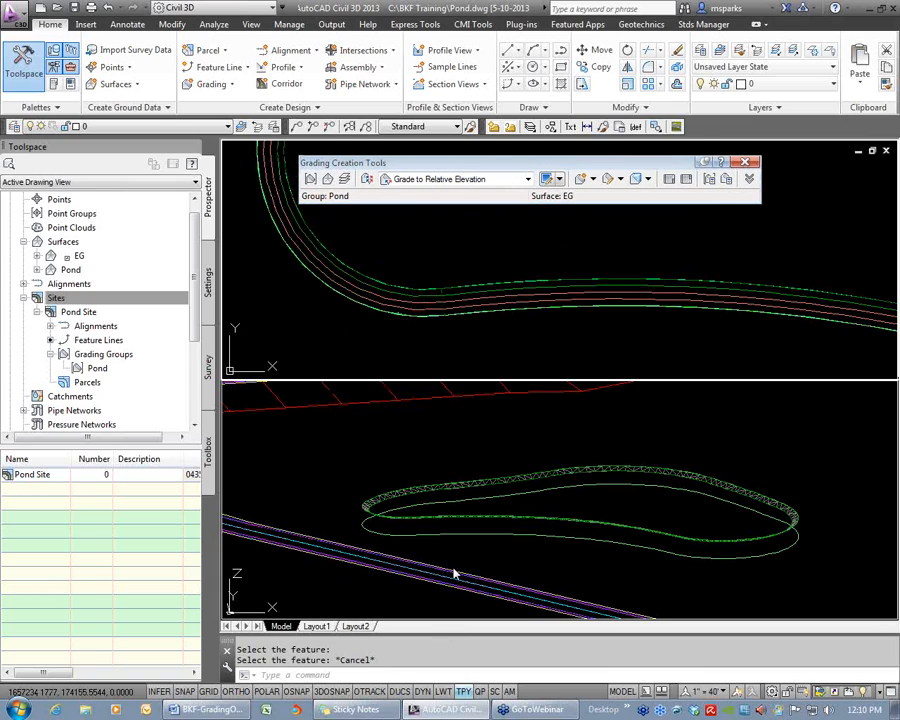
{"action": "key", "text": "alt+Tab"}
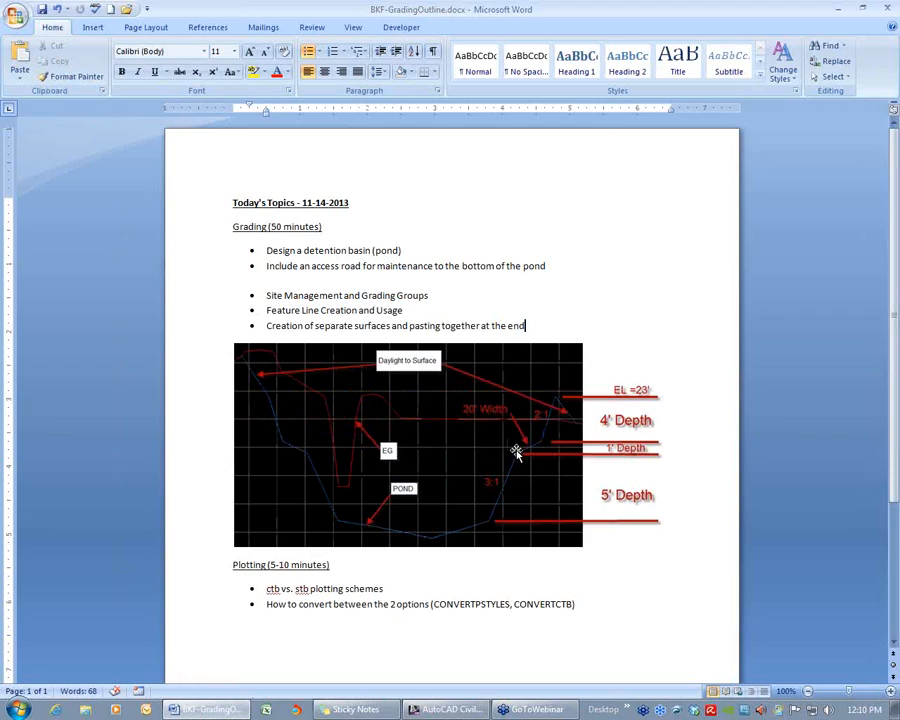
{"action": "left_click", "coordinate": [837, 12]}
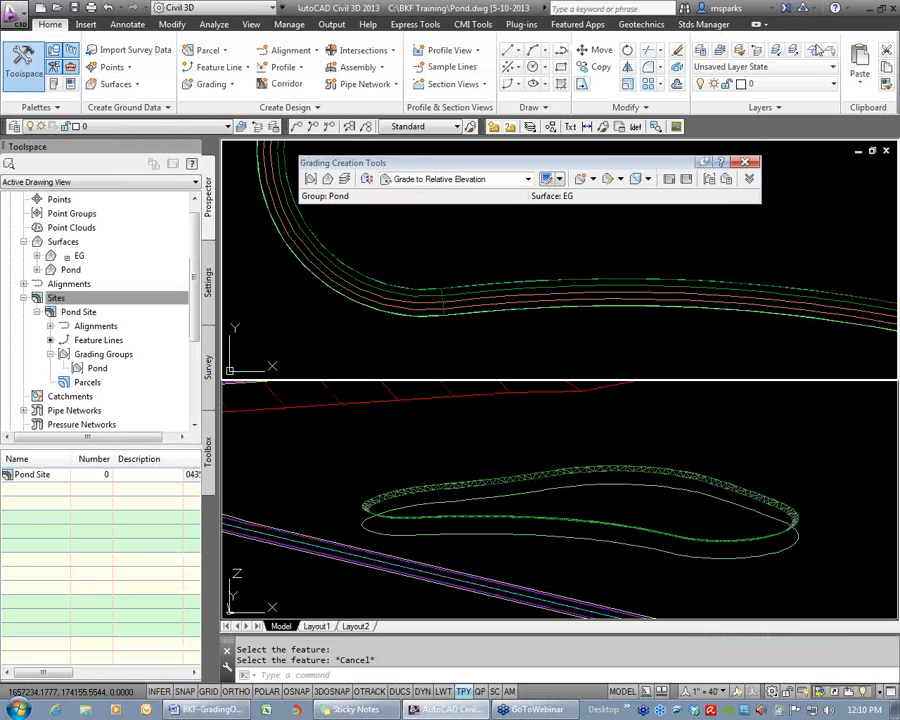
{"action": "left_click", "coordinate": [592, 180]}
{"action": "left_click", "coordinate": [527, 179]}
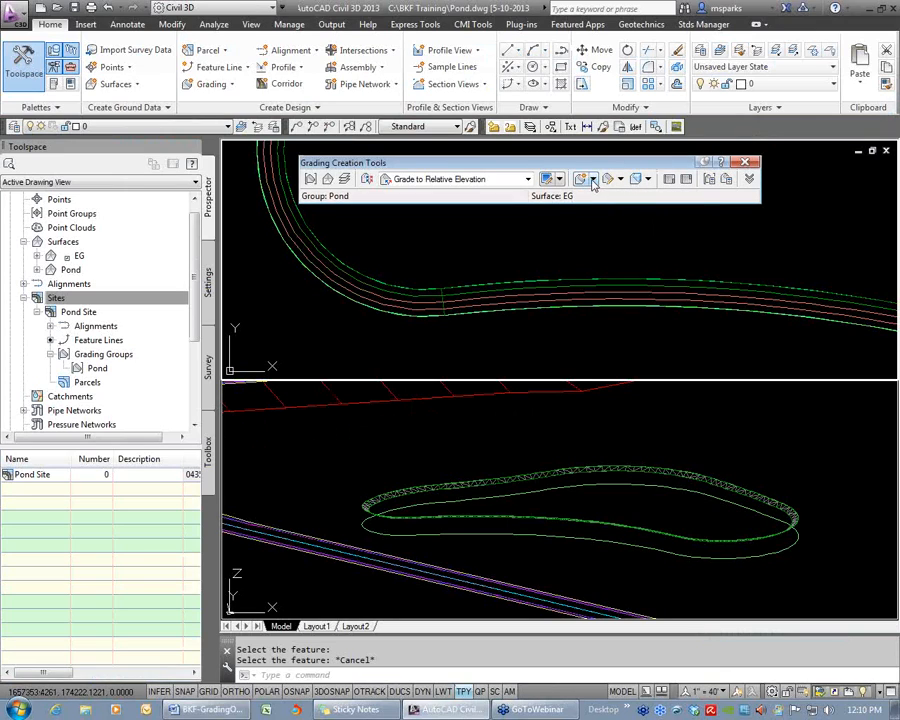
{"action": "left_click", "coordinate": [527, 179]}
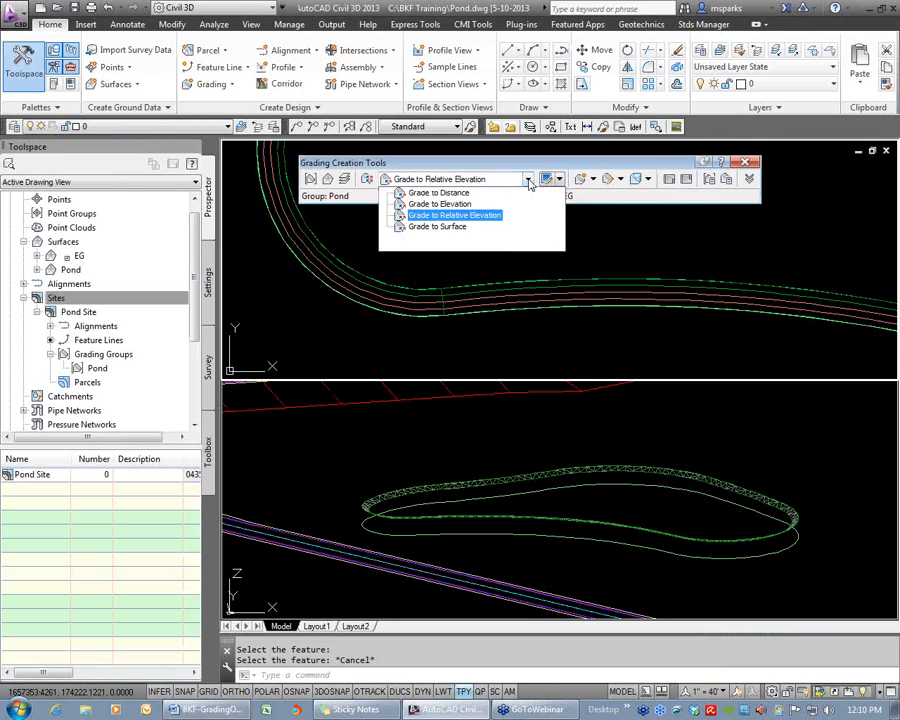
{"action": "left_click", "coordinate": [438, 193]}
Create the bench grading inward from the side slope's lower edge, along its entire length, with 20' distance and -20:1 slope
{"action": "left_click", "coordinate": [592, 180]}
{"action": "left_click", "coordinate": [614, 197]}
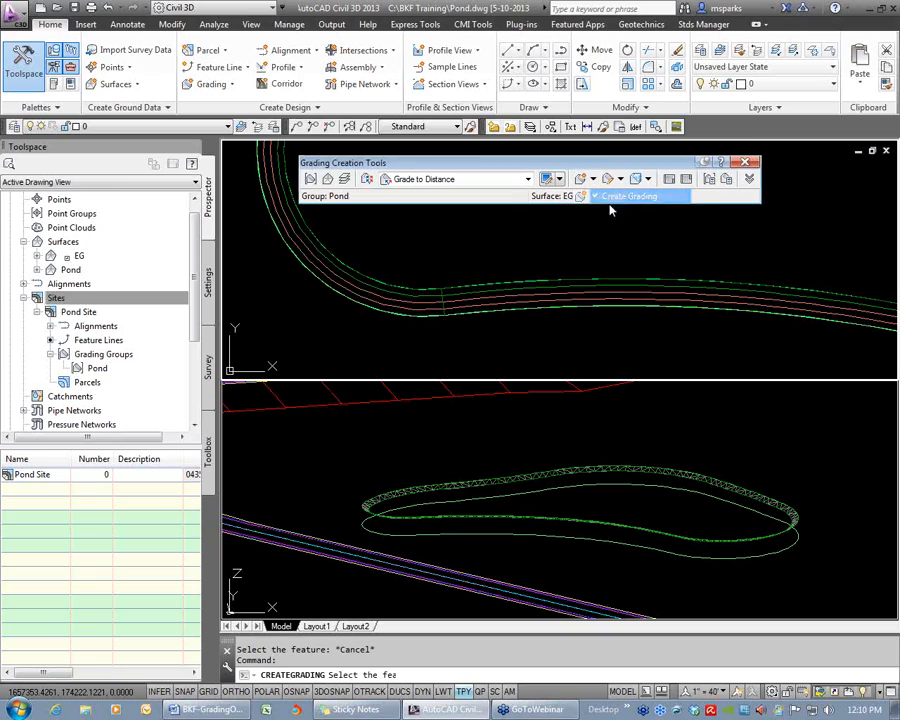
{"action": "left_click", "coordinate": [554, 341]}
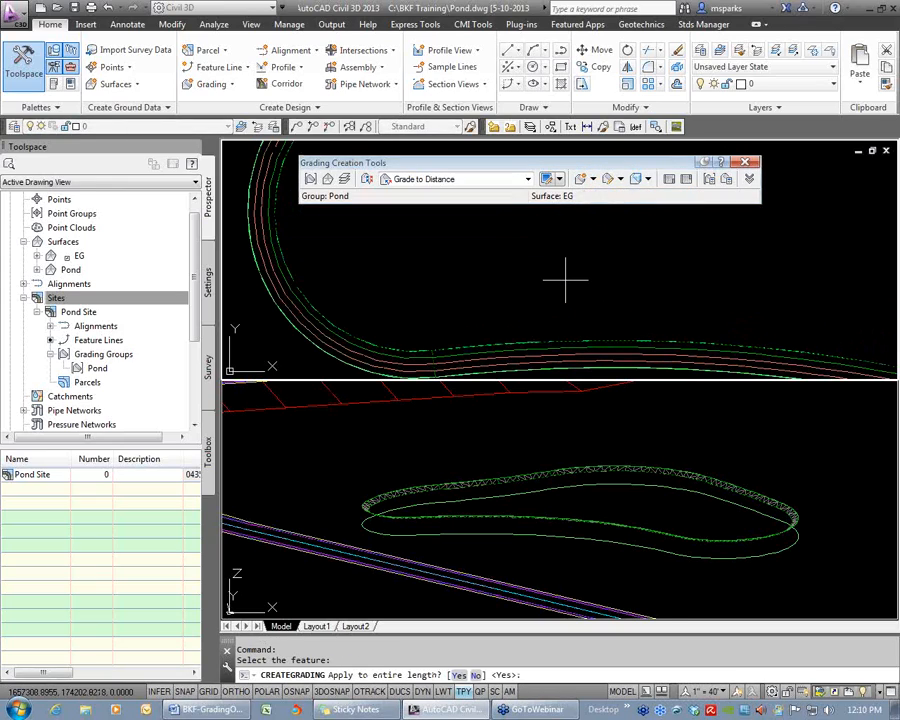
{"action": "key", "text": "Return"}
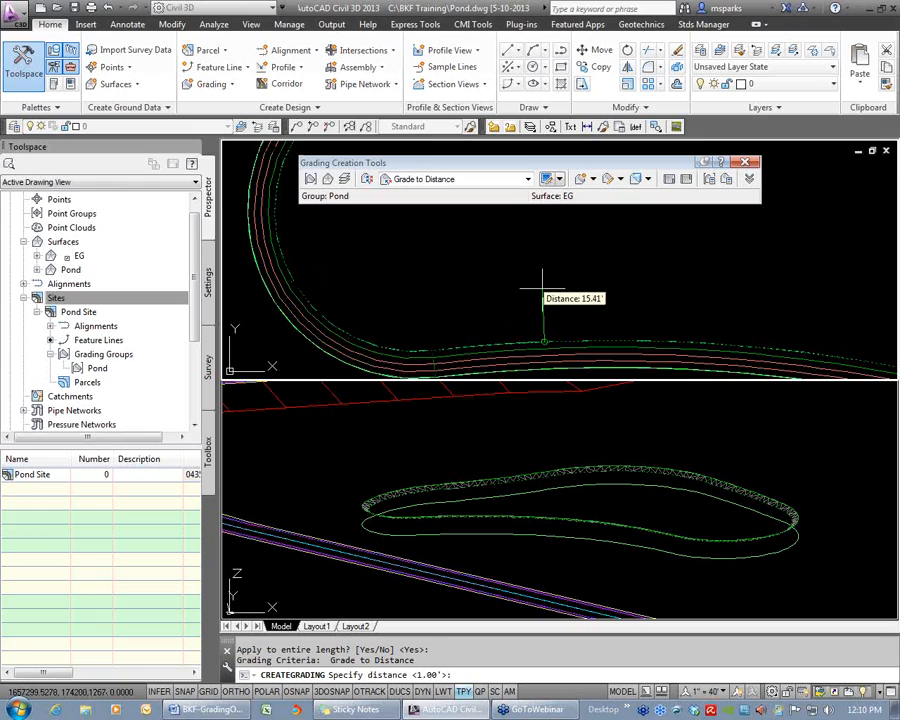
{"action": "type", "text": "20"}
{"action": "key", "text": "Return"}
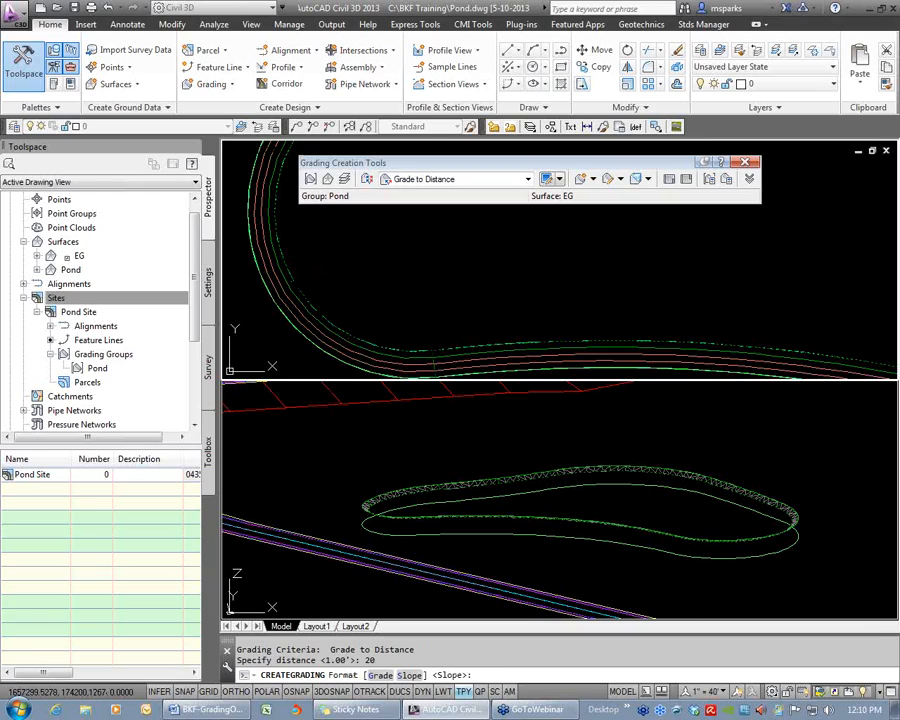
{"action": "key", "text": "Return"}
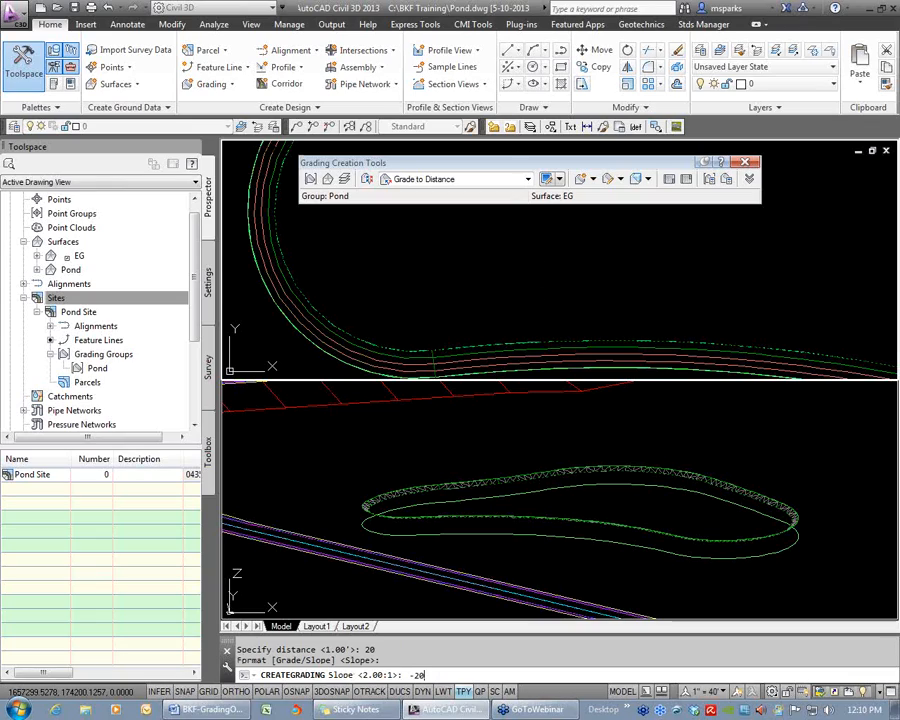
{"action": "key", "text": "Return"}
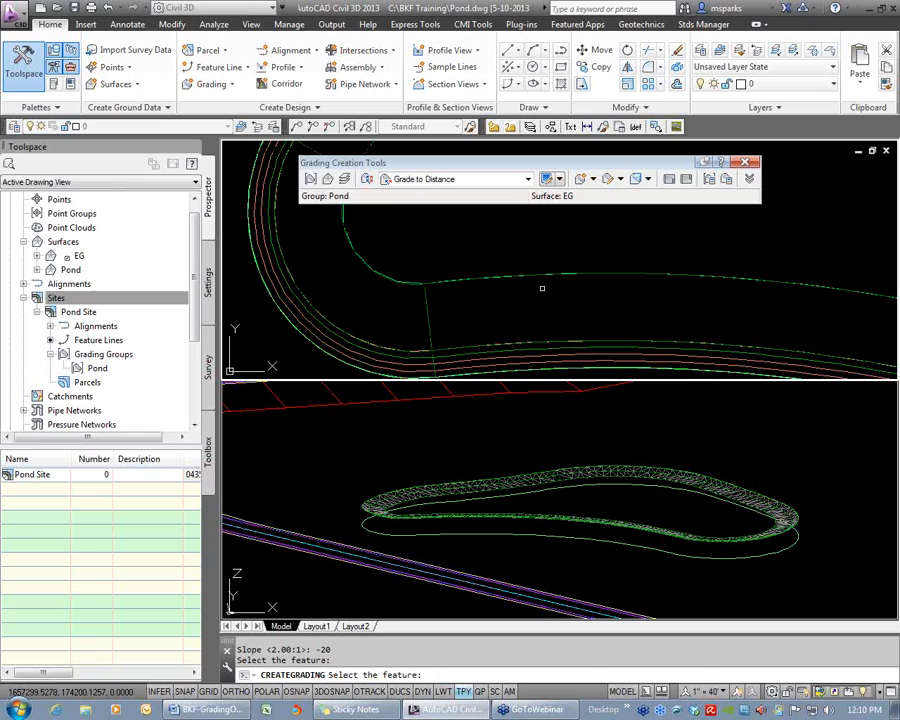
{"action": "key", "text": "Escape"}
{"action": "middle_click_drag", "start_coordinate": [412, 505], "coordinate": [518, 493]}
{"action": "scroll", "coordinate": [515, 490], "scroll_direction": "up", "scroll_amount": 5}
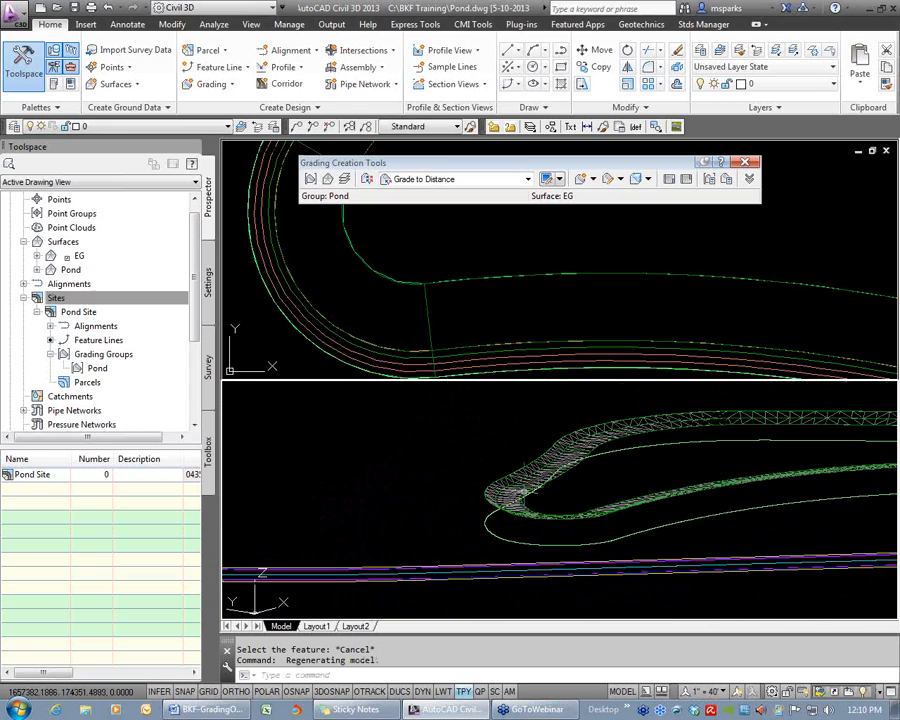
{"action": "scroll", "coordinate": [486, 330], "scroll_direction": "down", "scroll_amount": 3}
{"action": "scroll", "coordinate": [486, 330], "scroll_direction": "down", "scroll_amount": 4}
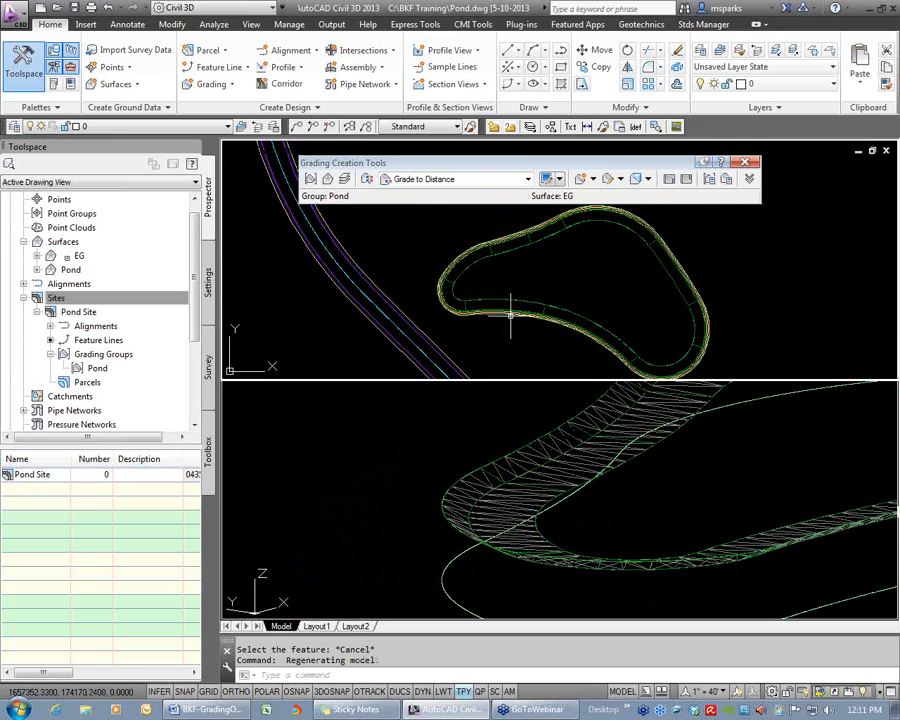
Examine the feature lines and grading objects along the bench's outer and inner edges in the plan viewport
{"action": "scroll", "coordinate": [510, 315], "scroll_direction": "up", "scroll_amount": 3}
{"action": "left_click", "coordinate": [482, 310]}
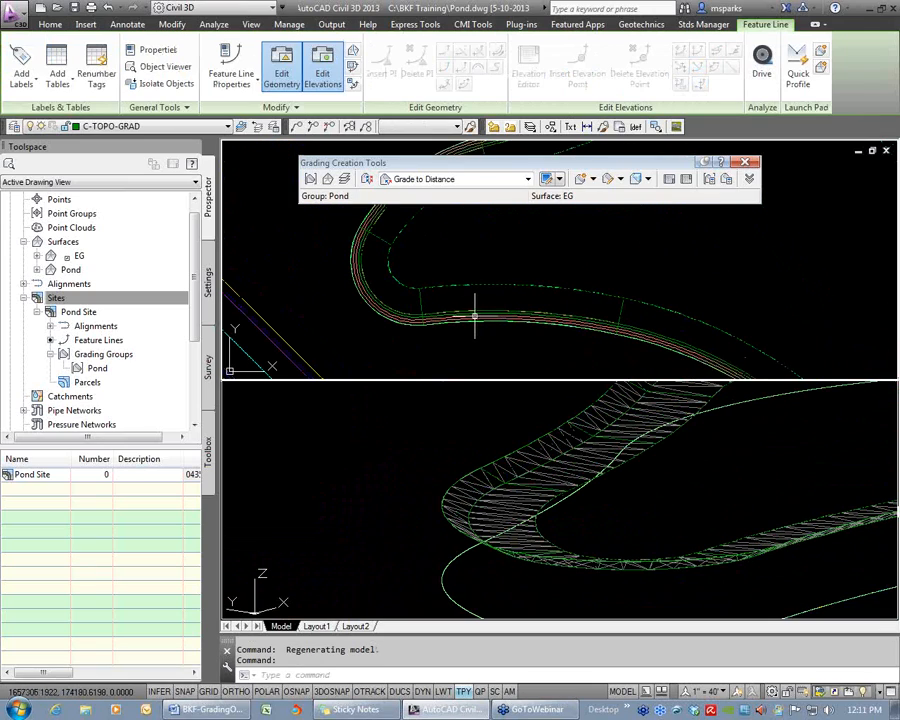
{"action": "key", "text": "Escape"}
{"action": "key", "text": "Escape"}
{"action": "left_click", "coordinate": [488, 311]}
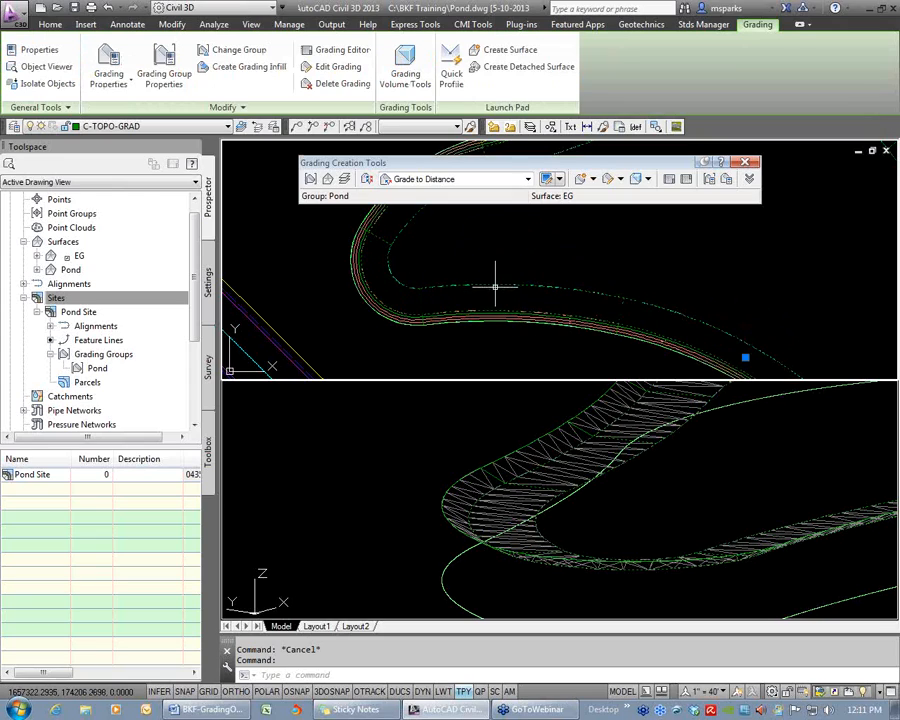
{"action": "scroll", "coordinate": [521, 320], "scroll_direction": "up", "scroll_amount": 2}
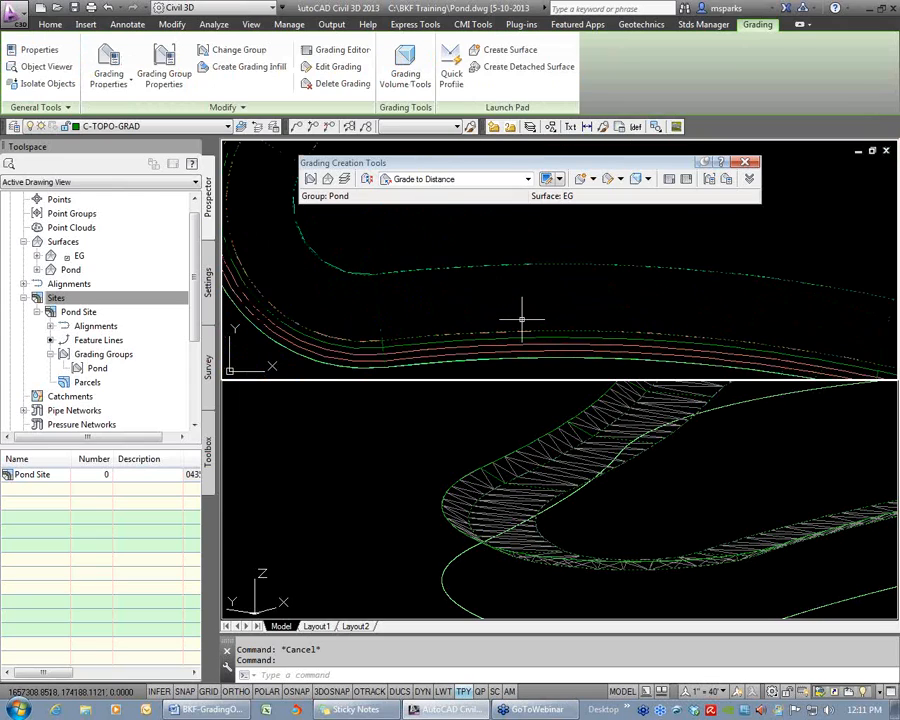
{"action": "key", "text": "Escape"}
{"action": "left_click", "coordinate": [421, 336]}
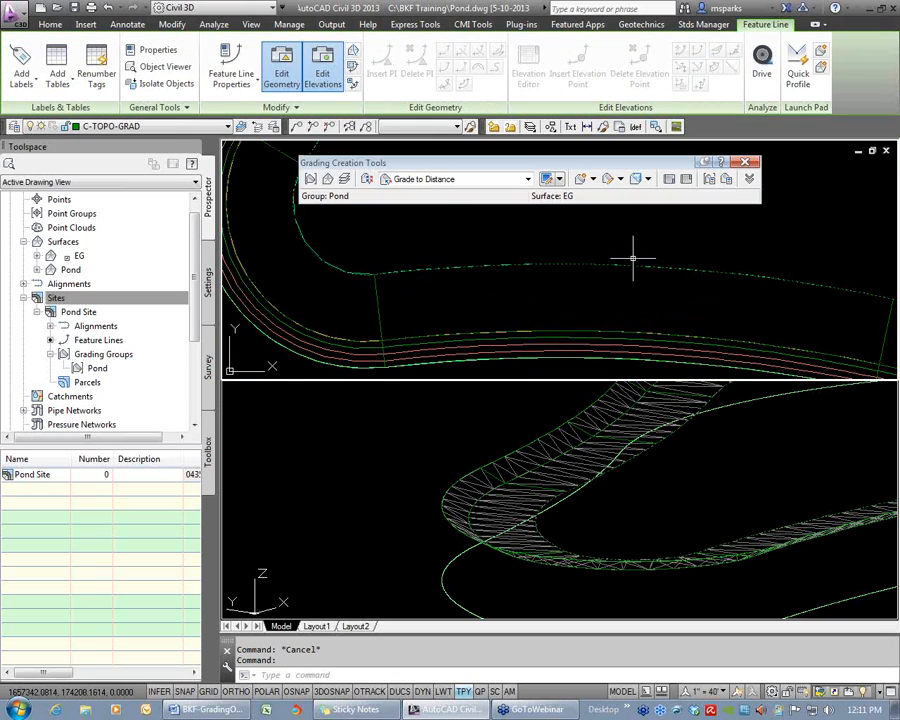
{"action": "key", "text": "Escape"}
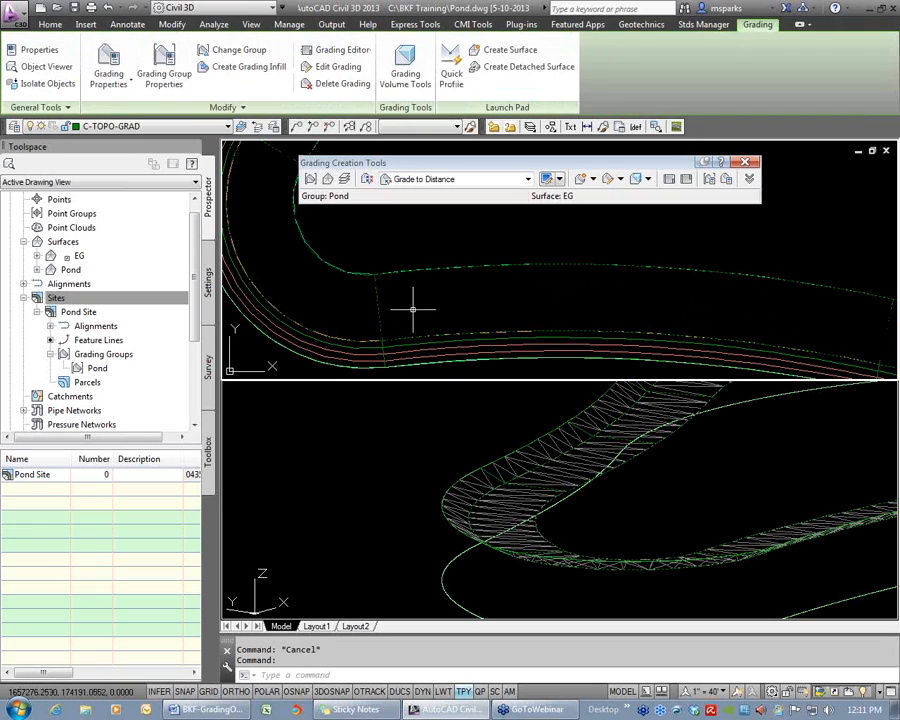
{"action": "scroll", "coordinate": [501, 296], "scroll_direction": "down", "scroll_amount": 2}
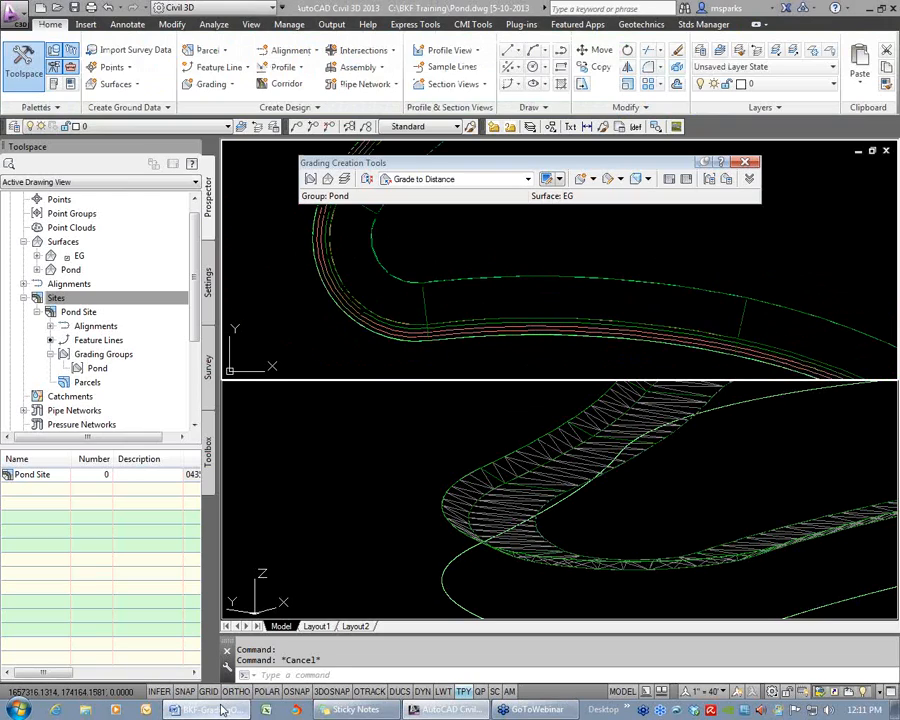
Check the lower slope's depth and ratio in the Word outline and set the Civil 3D grading criterion to Grade to Relative Elevation
{"action": "key", "text": "alt+Tab"}
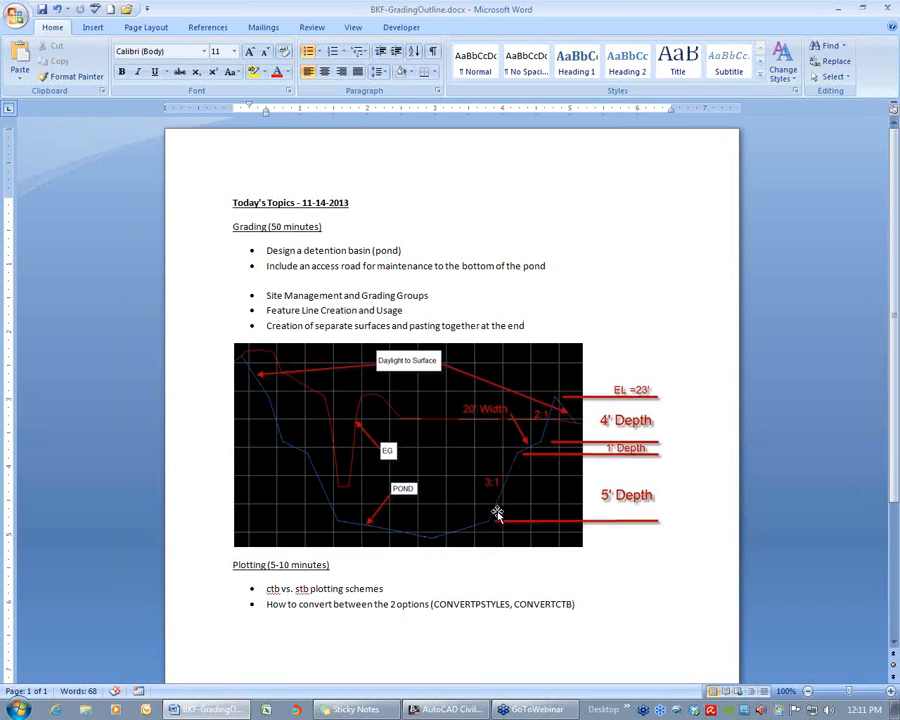
{"action": "left_click", "coordinate": [837, 10]}
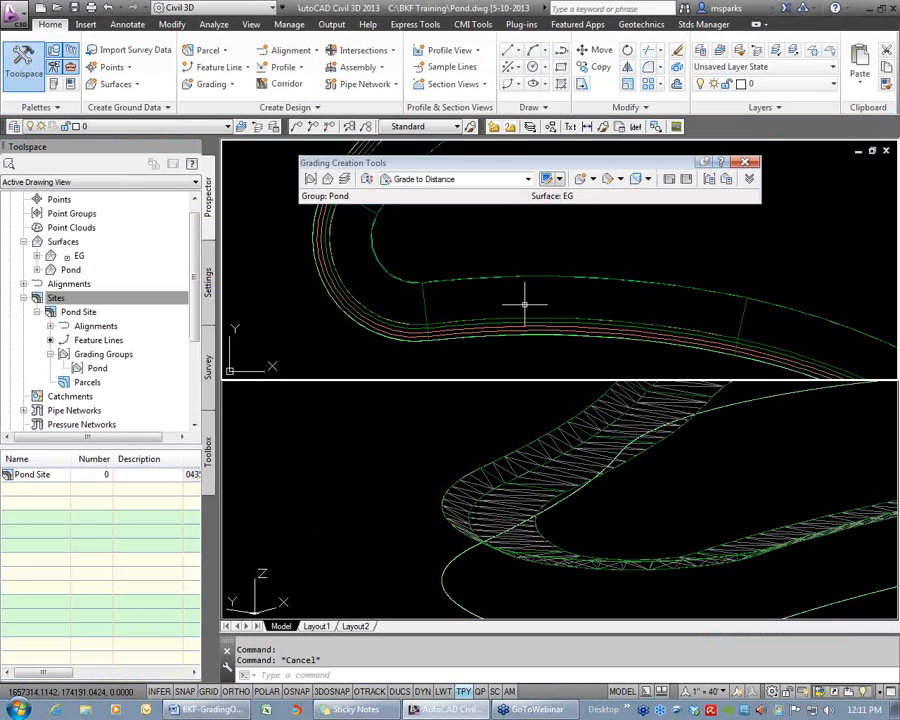
{"action": "left_click", "coordinate": [455, 179]}
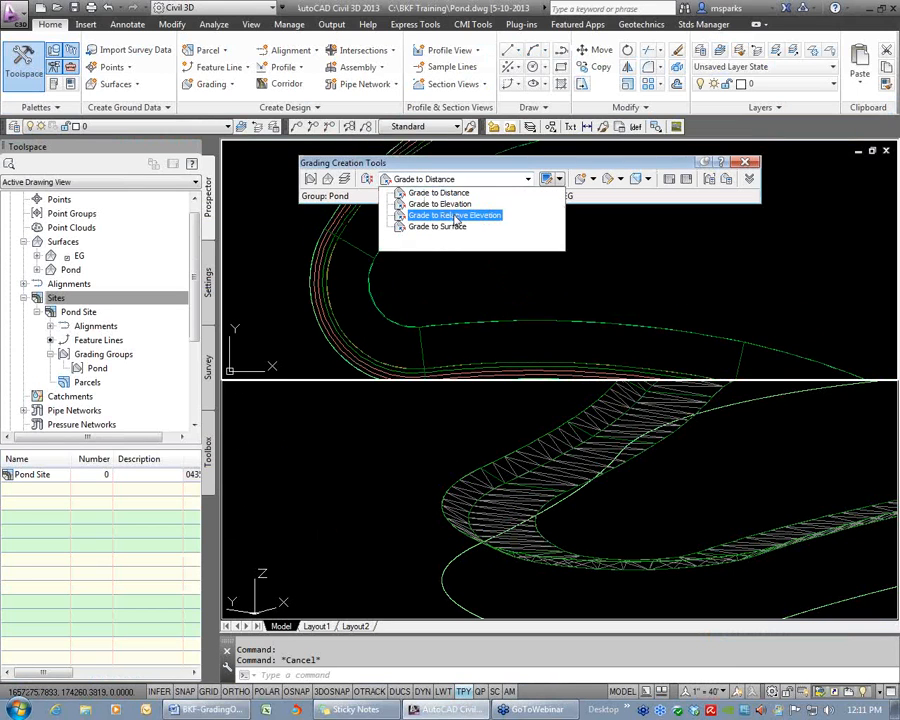
{"action": "left_click", "coordinate": [455, 216]}
Create a grading from the bench's inner edge along its entire length, with relative elevation -5 and 3:1 slope
{"action": "left_click", "coordinate": [620, 179]}
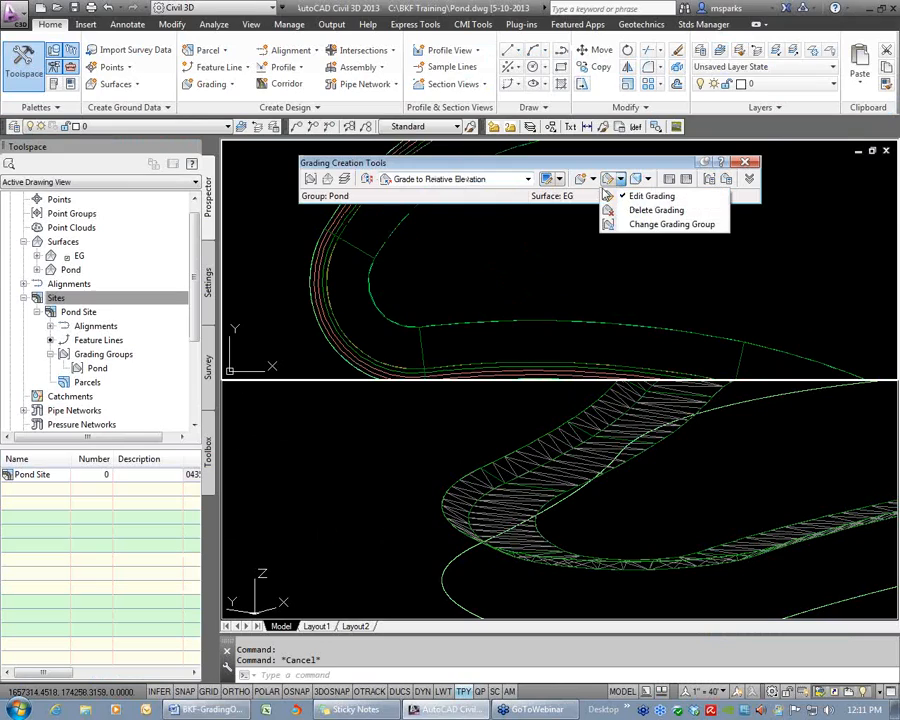
{"action": "left_click", "coordinate": [592, 179]}
{"action": "left_click", "coordinate": [600, 193]}
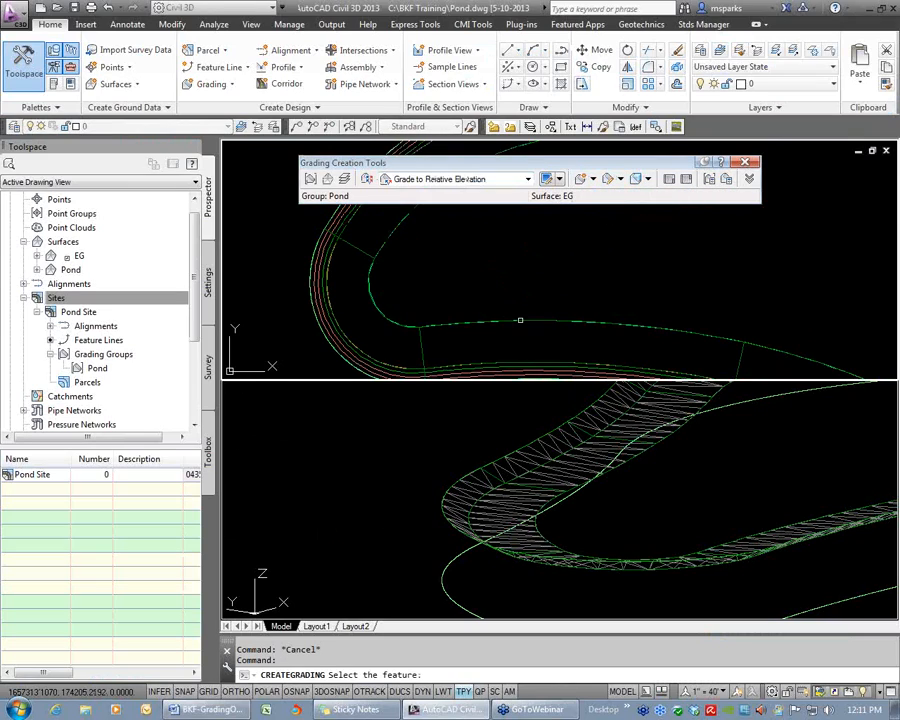
{"action": "left_click", "coordinate": [520, 320]}
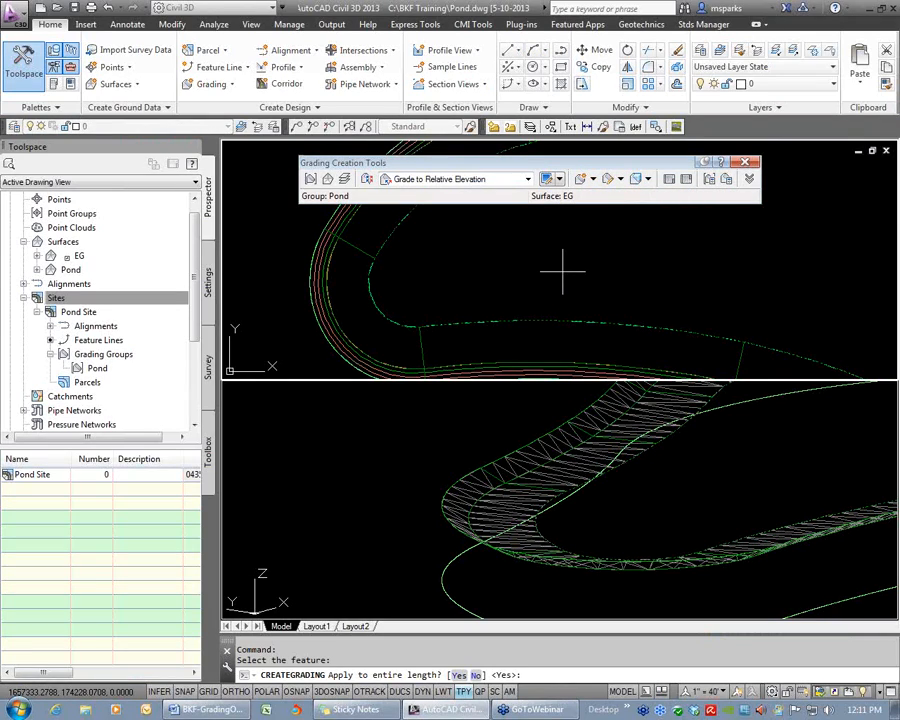
{"action": "key", "text": "Return"}
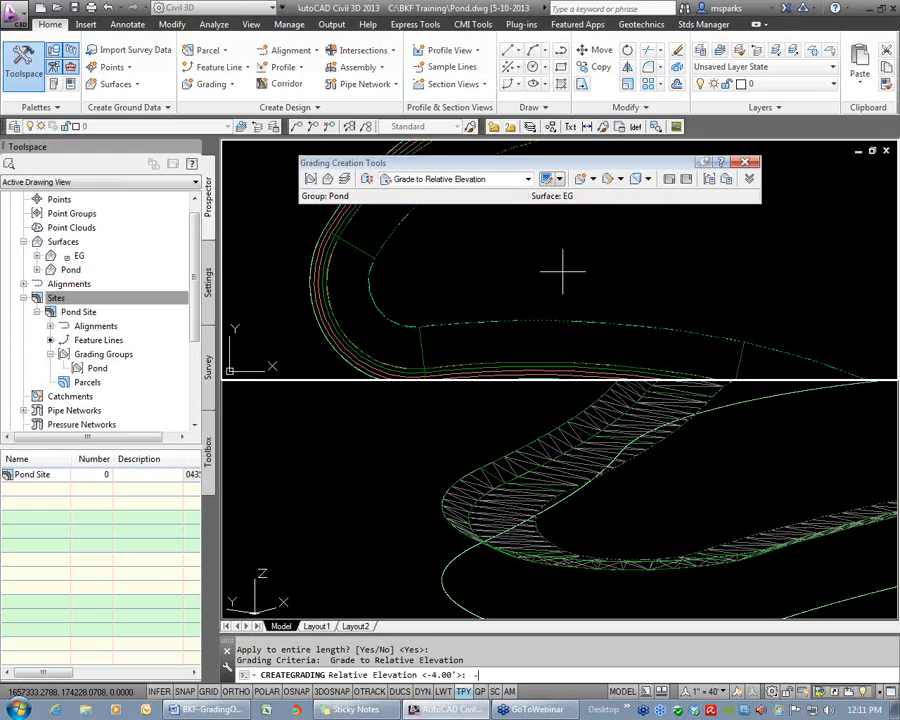
{"action": "key", "text": "Return"}
{"action": "key", "text": "Return"}
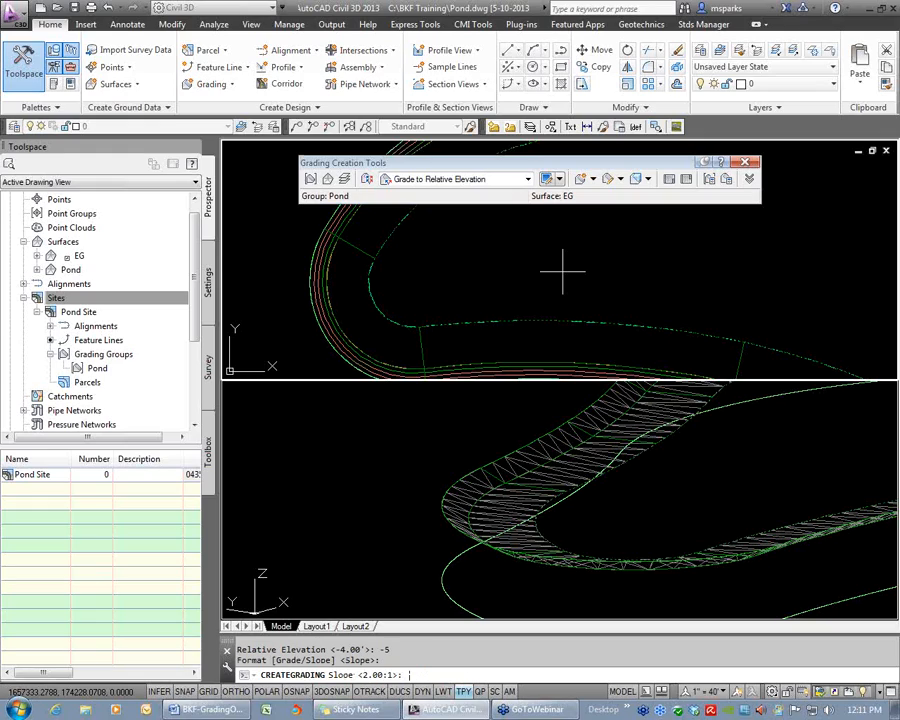
{"action": "type", "text": "3"}
{"action": "key", "text": "Return"}
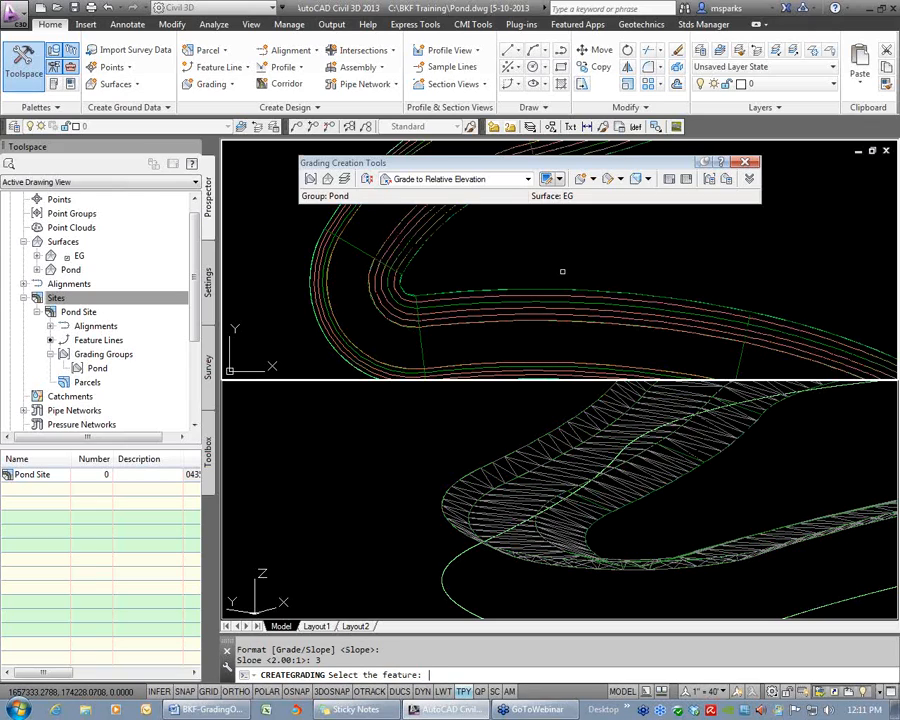
{"action": "key", "text": "Escape"}
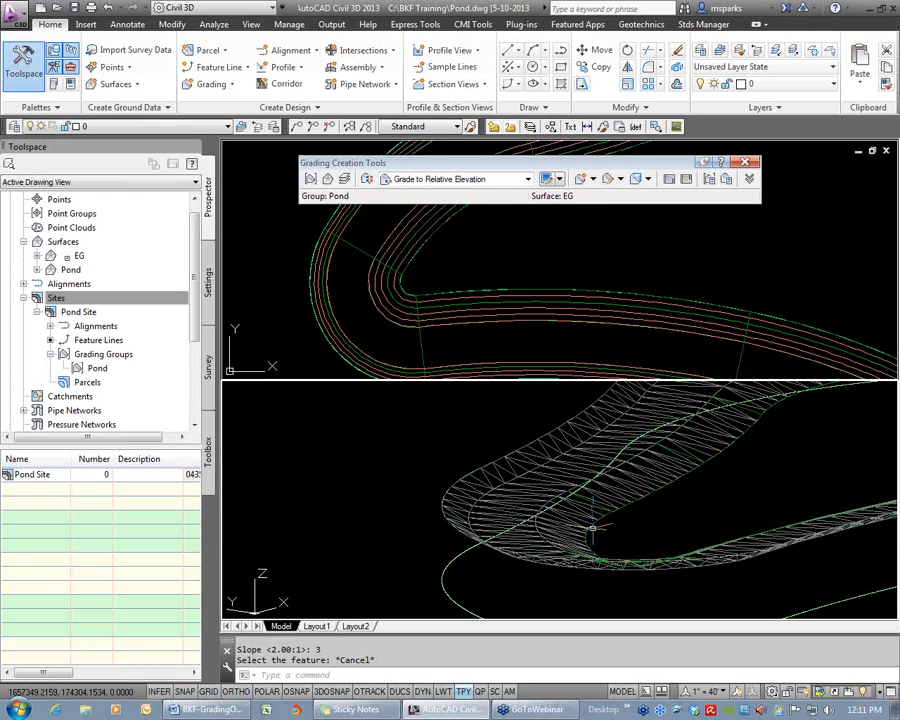
Examine the lower side slope in the 3D and plan viewports and save the drawing
{"action": "middle_click_drag", "start_coordinate": [596, 522], "coordinate": [569, 541], "text": "shift"}
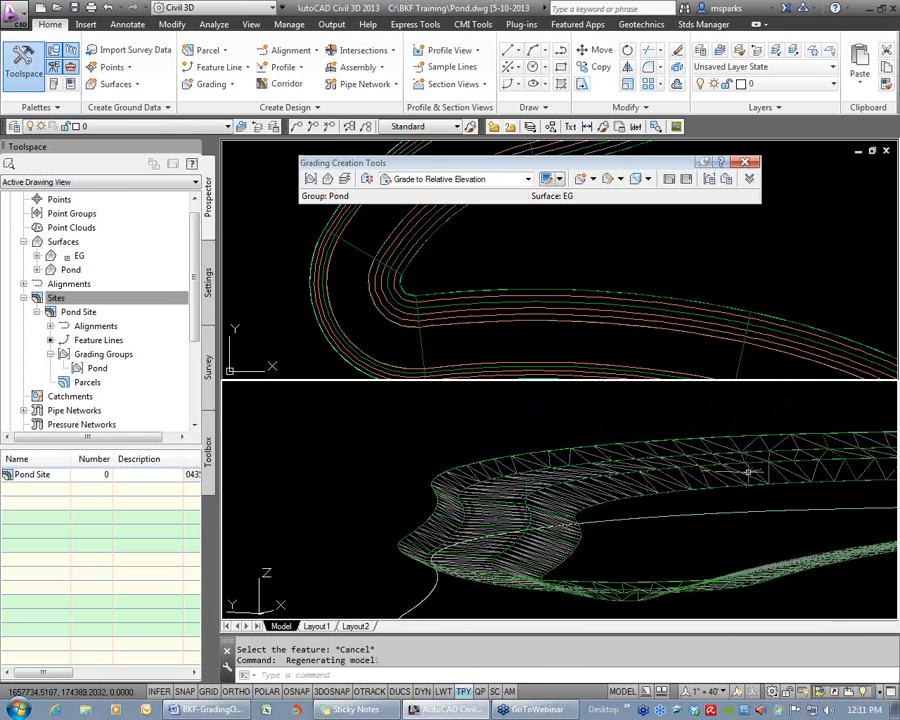
{"action": "left_click", "coordinate": [543, 343]}
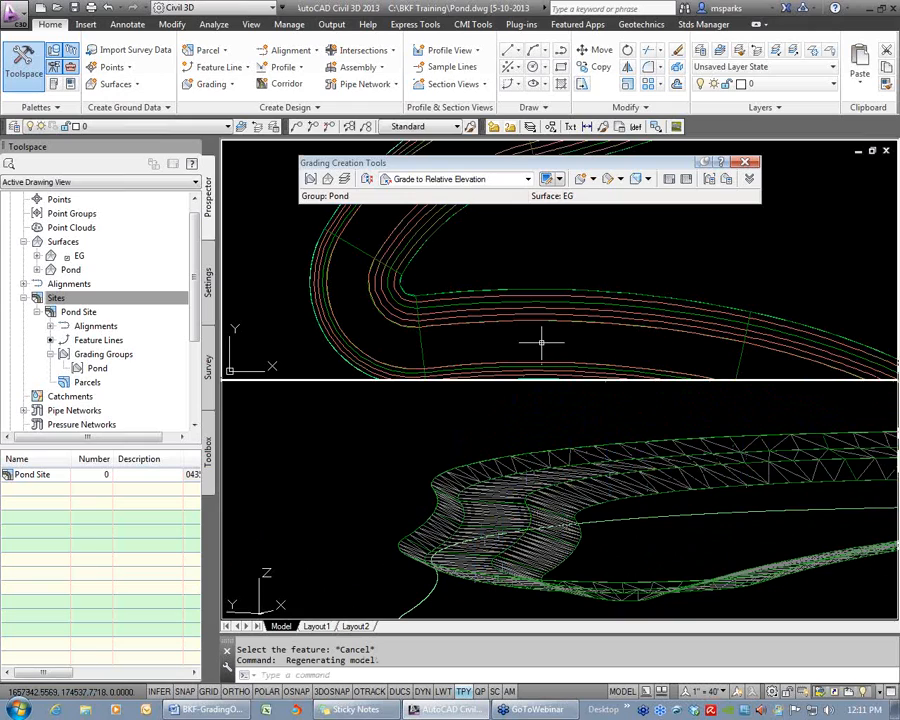
{"action": "scroll", "coordinate": [561, 338], "scroll_direction": "down", "scroll_amount": 5}
{"action": "middle_click_drag", "start_coordinate": [570, 337], "coordinate": [499, 312]}
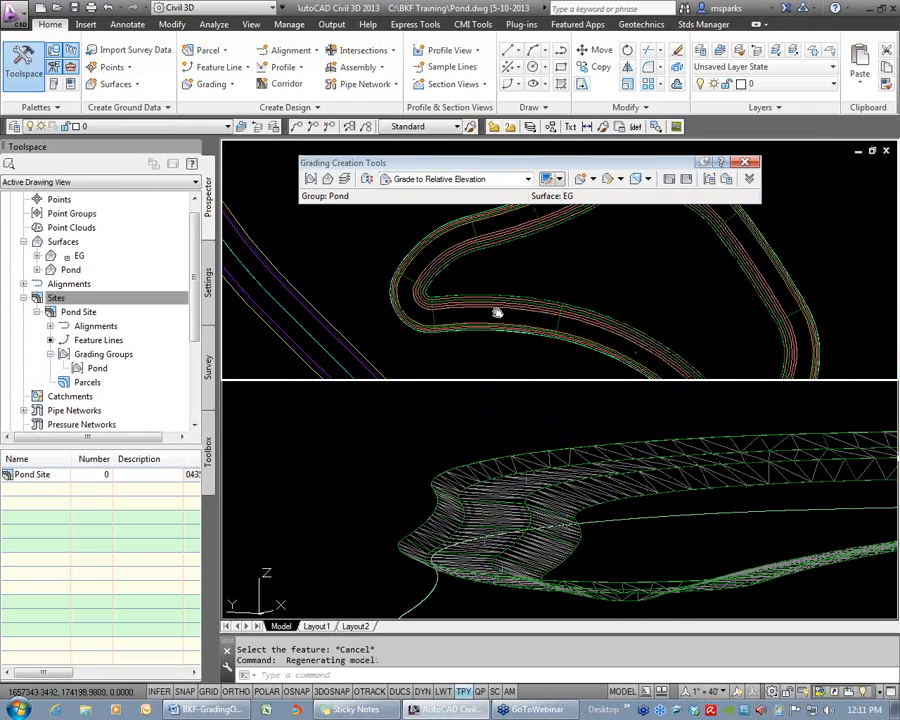
{"action": "mouse_move", "coordinate": [499, 312]}
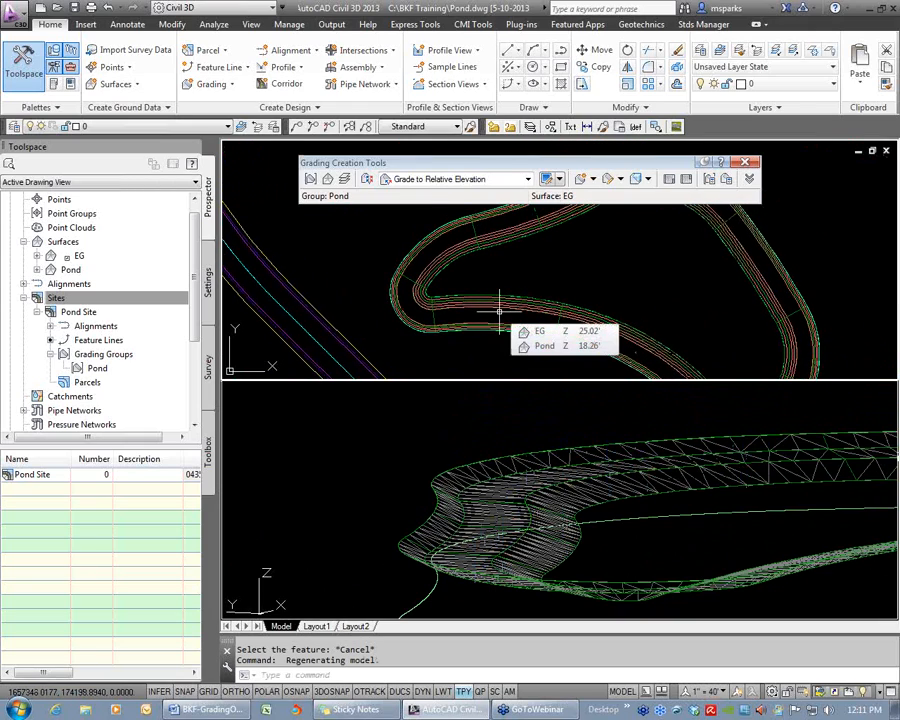
{"action": "scroll", "coordinate": [502, 312], "scroll_direction": "down", "scroll_amount": 3}
{"action": "mouse_move", "coordinate": [576, 325]}
{"action": "middle_mouse_down"}
{"action": "mouse_move", "coordinate": [552, 304]}
{"action": "mouse_move", "coordinate": [579, 316]}
{"action": "middle_mouse_up"}
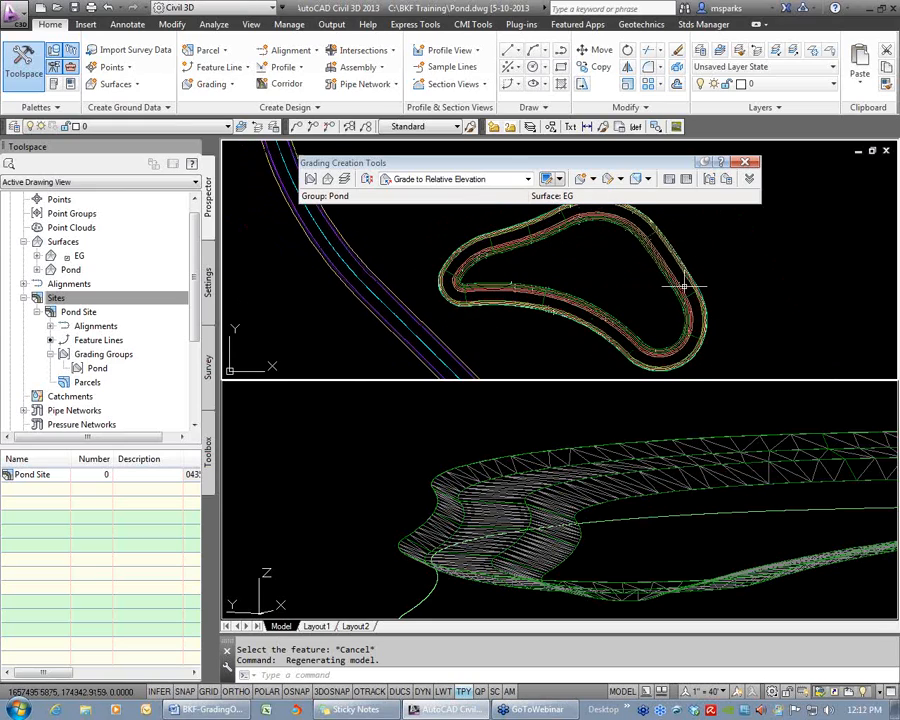
{"action": "key", "text": "ctrl+s"}
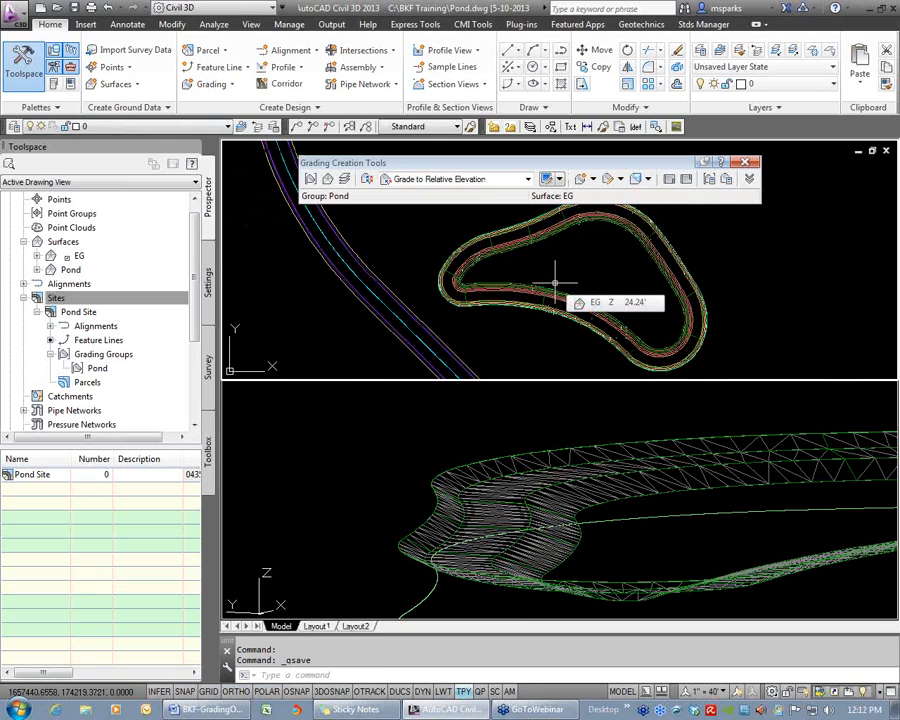
Edit the bench grading to a distance of 10', keeping the slope format and the -20:1 slope
{"action": "scroll", "coordinate": [440, 295], "scroll_direction": "up", "scroll_amount": 4}
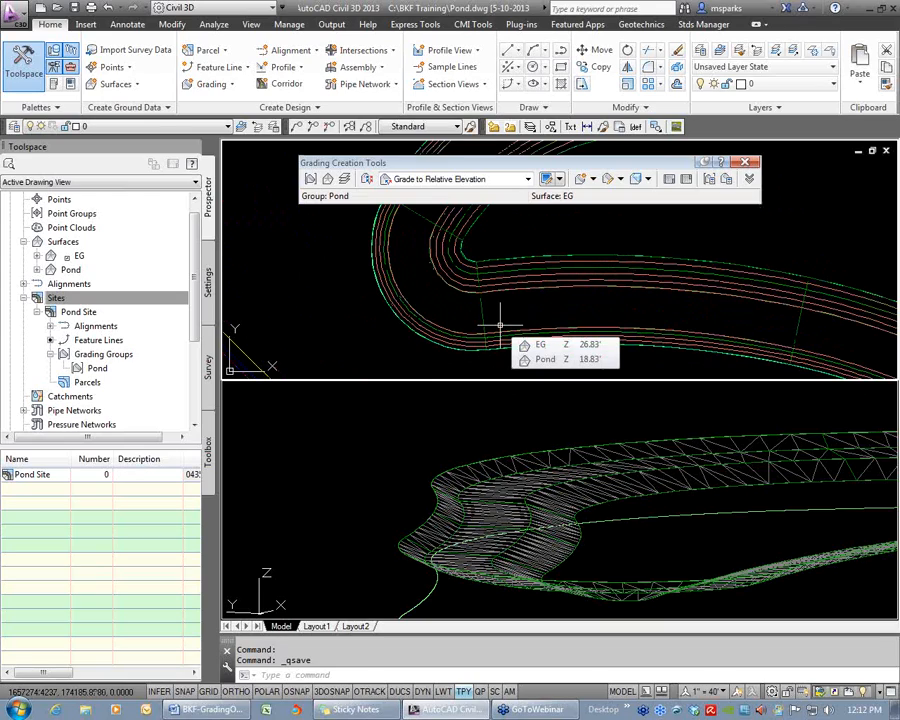
{"action": "left_click", "coordinate": [592, 180]}
{"action": "left_click", "coordinate": [593, 180]}
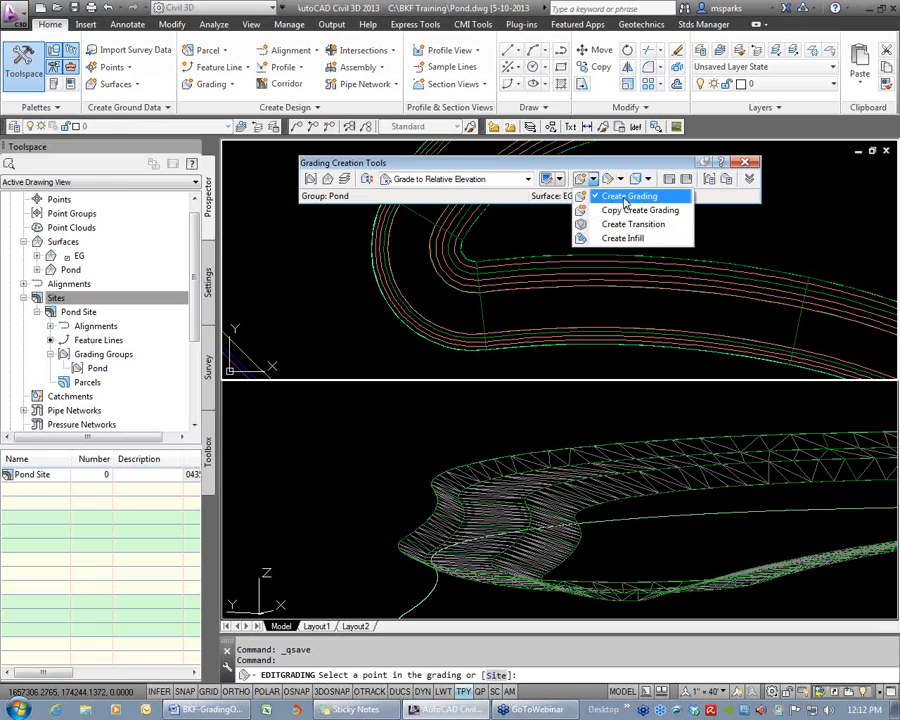
{"action": "left_click", "coordinate": [620, 179]}
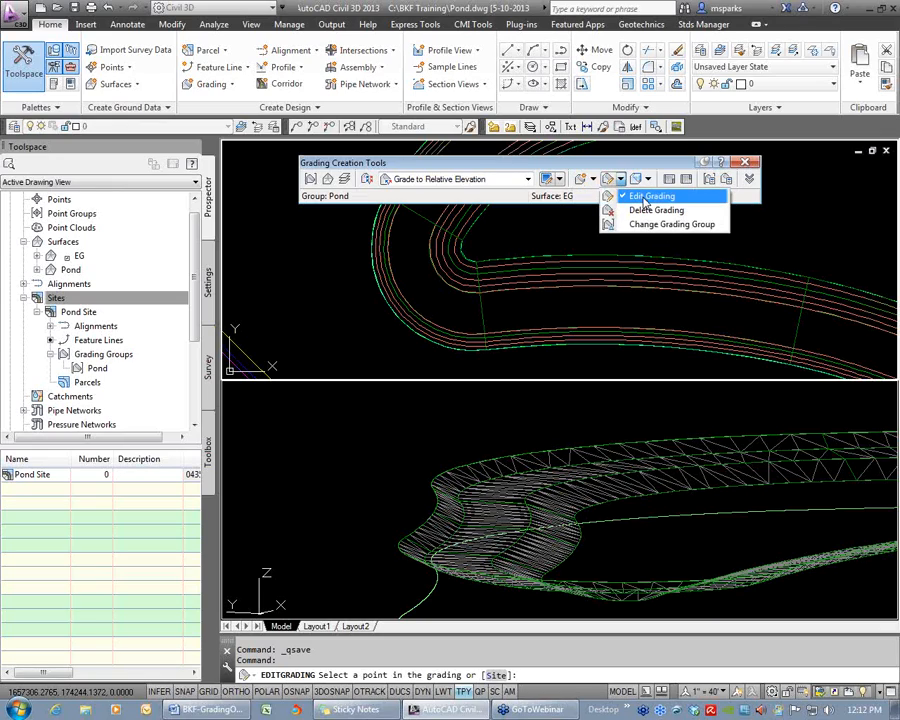
{"action": "left_click", "coordinate": [645, 198]}
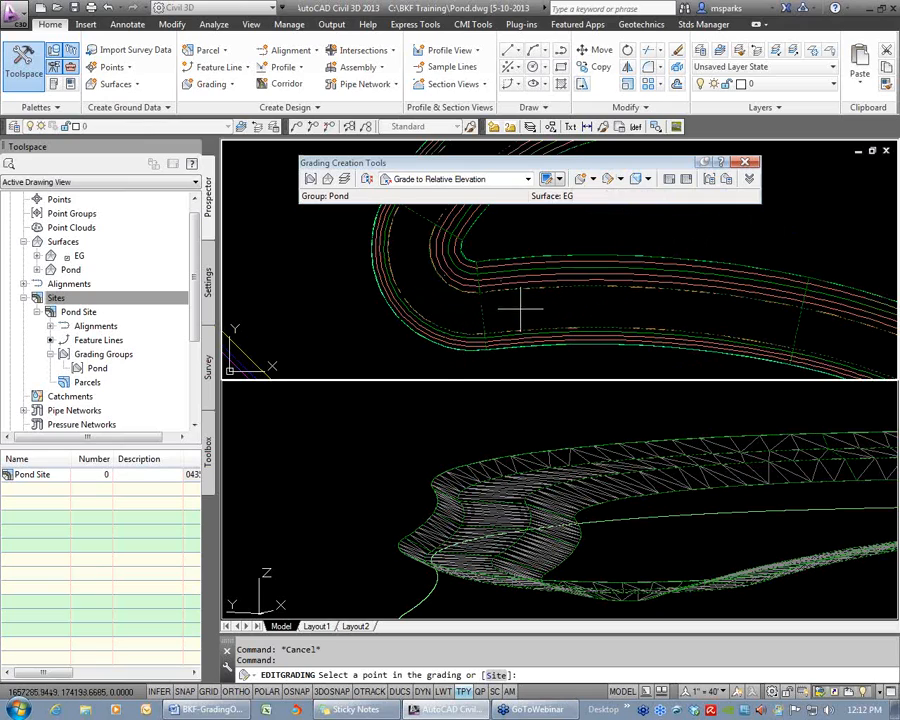
{"action": "left_click", "coordinate": [460, 312]}
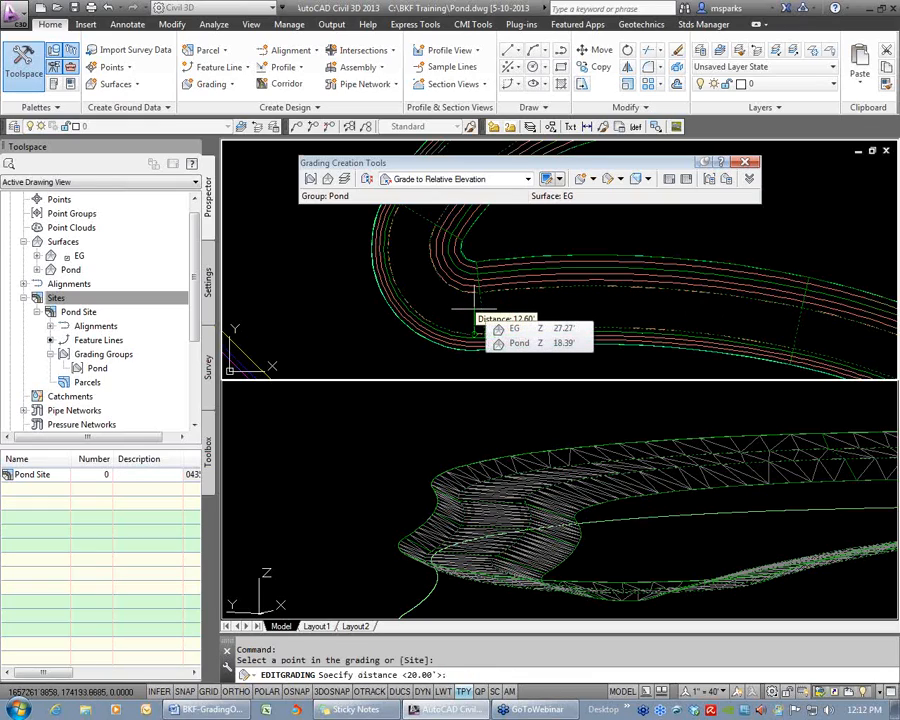
{"action": "type", "text": "10"}
{"action": "key", "text": "Return"}
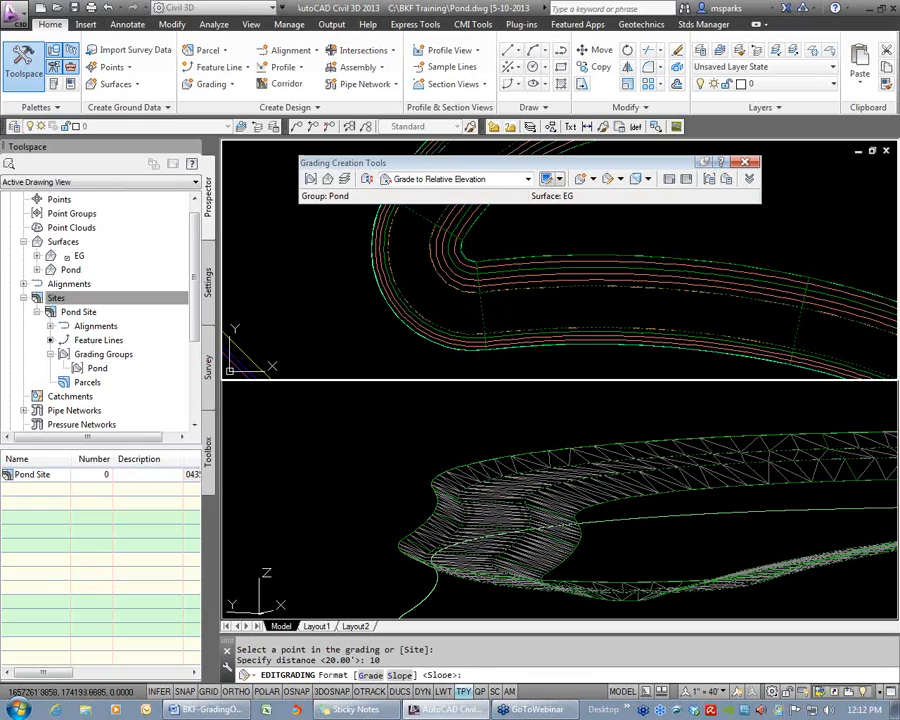
{"action": "key", "text": "Return"}
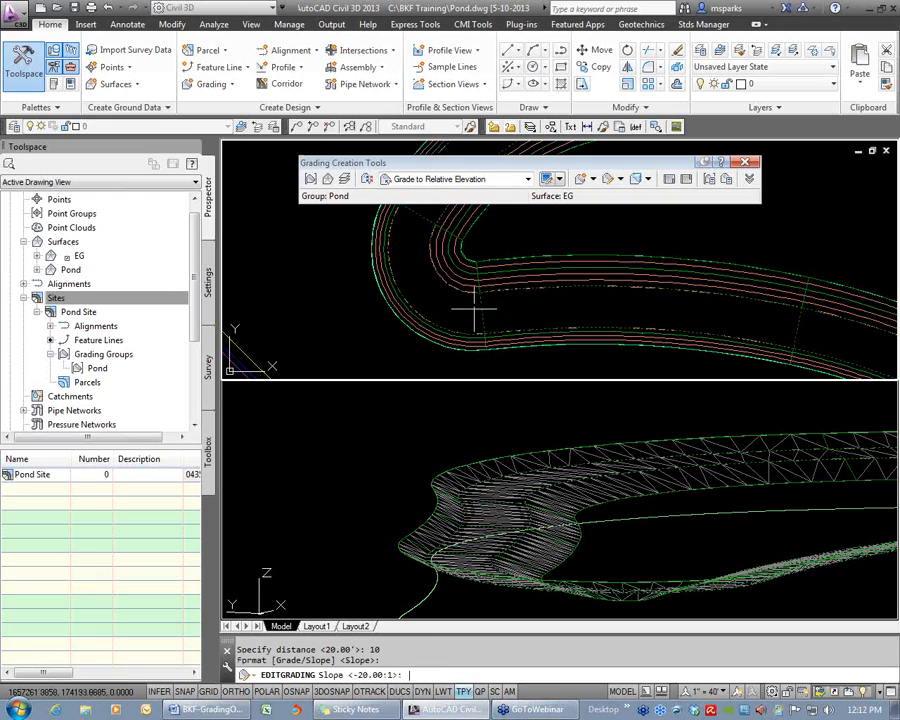
{"action": "key", "text": "Return"}
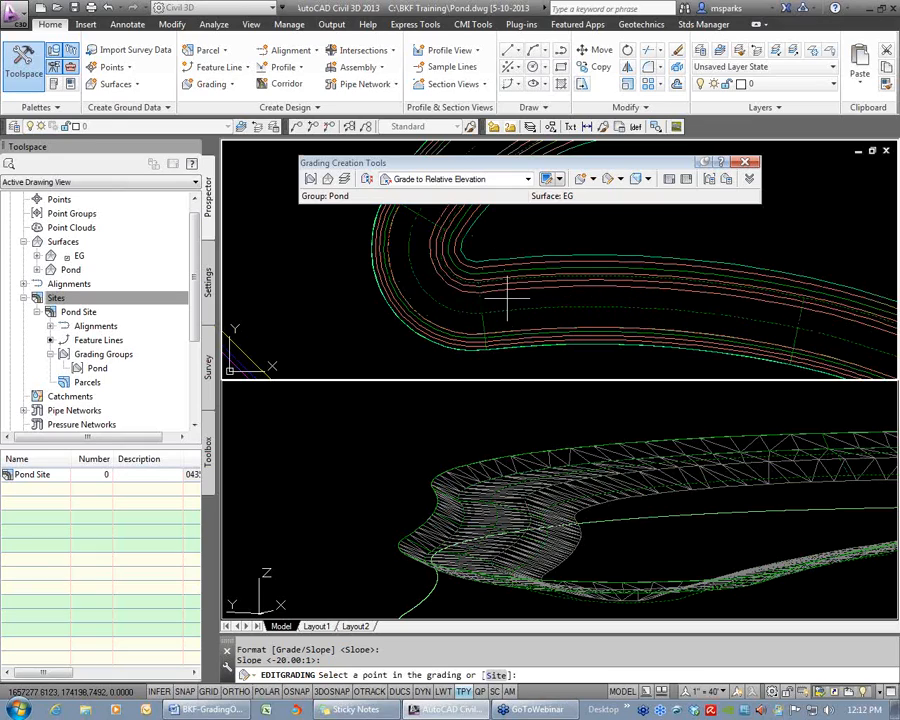
{"action": "key", "text": "Escape"}
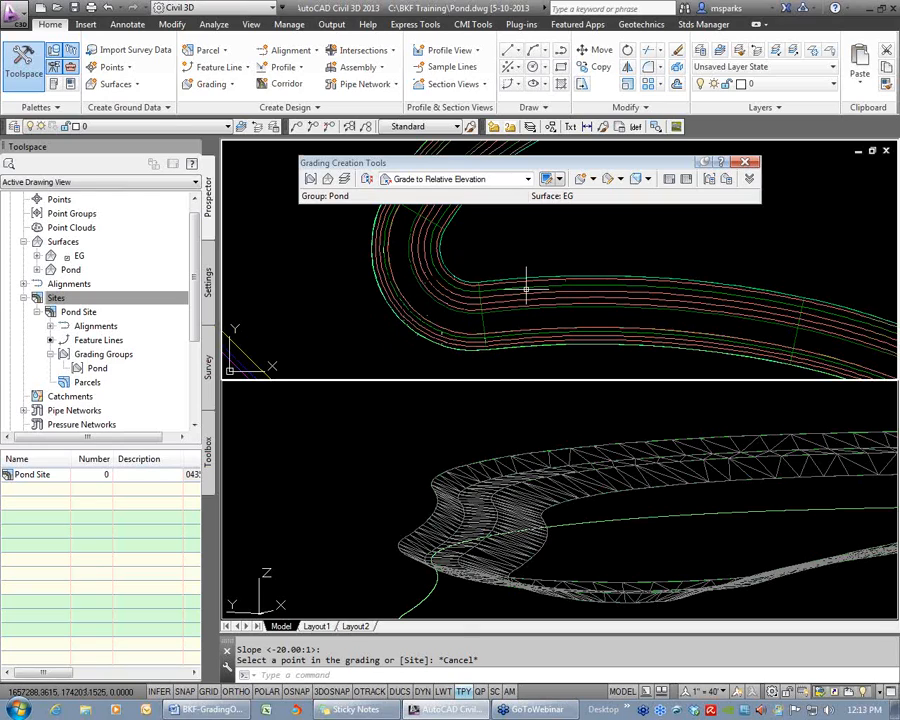
Display the 3D viewport in the Conceptual visual style and save the drawing
{"action": "scroll", "coordinate": [541, 285], "scroll_direction": "down", "scroll_amount": 5}
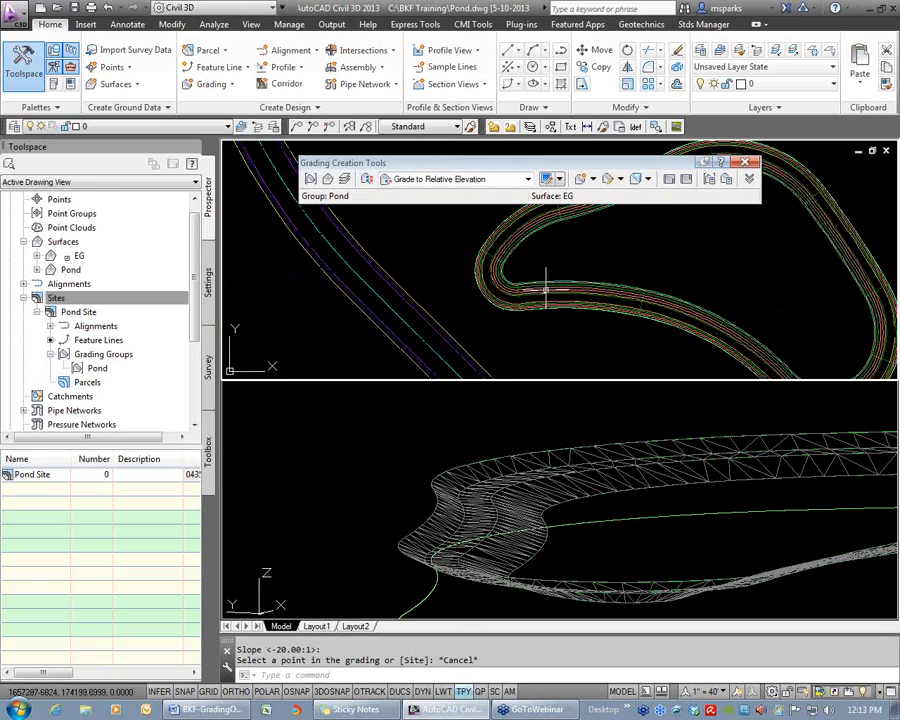
{"action": "middle_click_drag", "start_coordinate": [587, 500], "coordinate": [507, 472]}
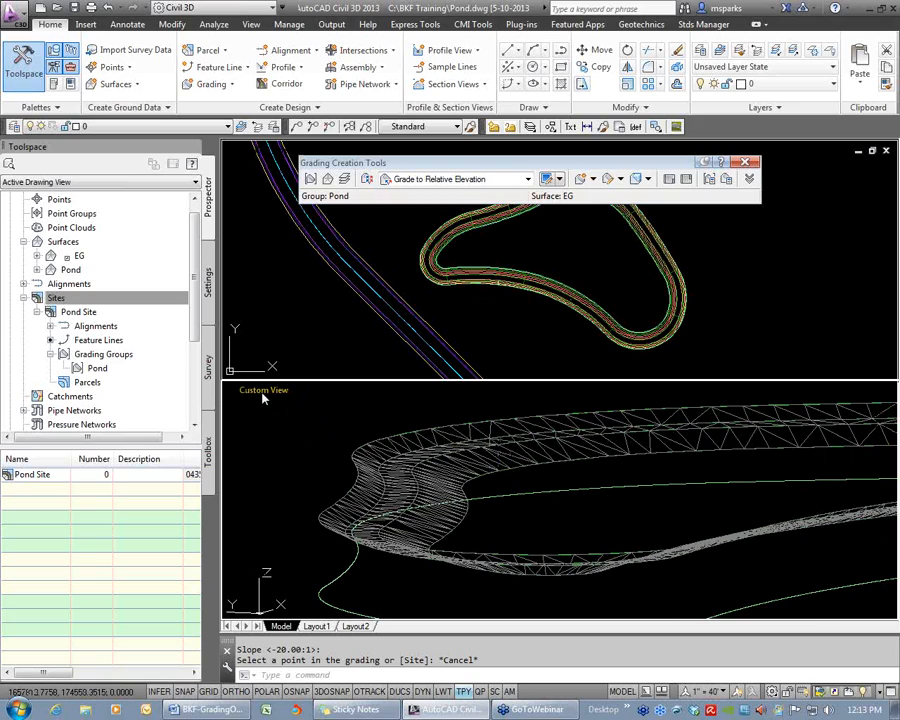
{"action": "left_click", "coordinate": [318, 390]}
{"action": "left_click", "coordinate": [350, 441]}
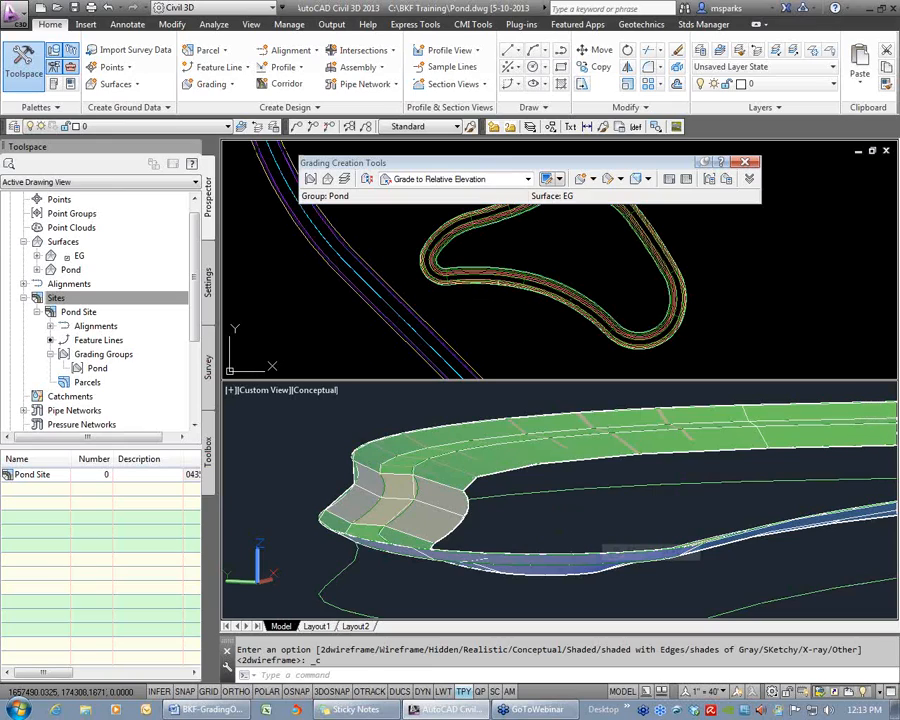
{"action": "key", "text": "ctrl+s"}
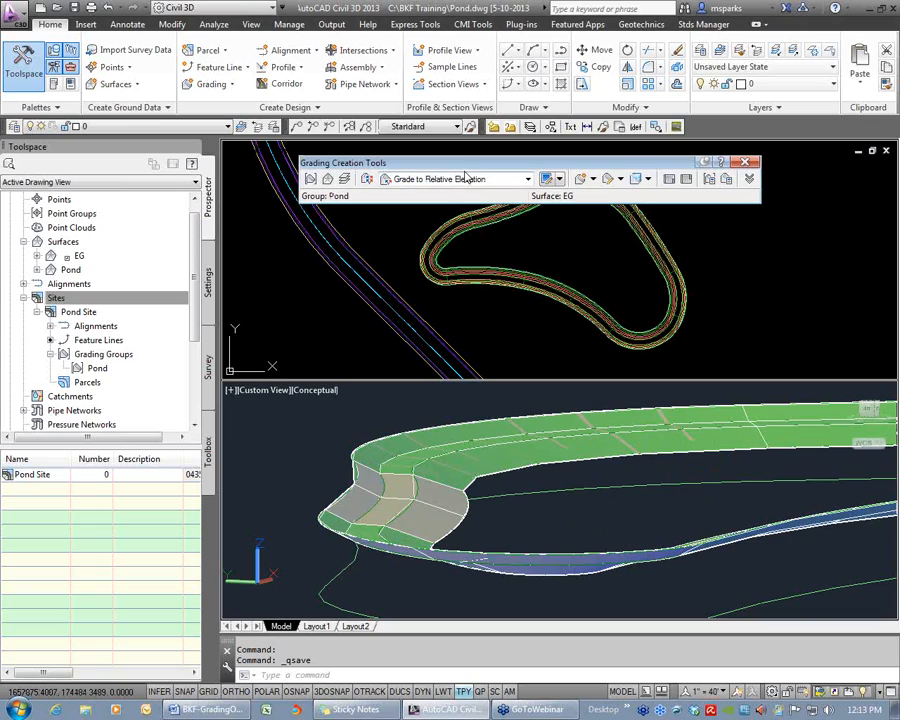
Create a grading infill in the open pond bottom inside the lower side slope
{"action": "left_click_drag", "start_coordinate": [474, 168], "coordinate": [367, 136]}
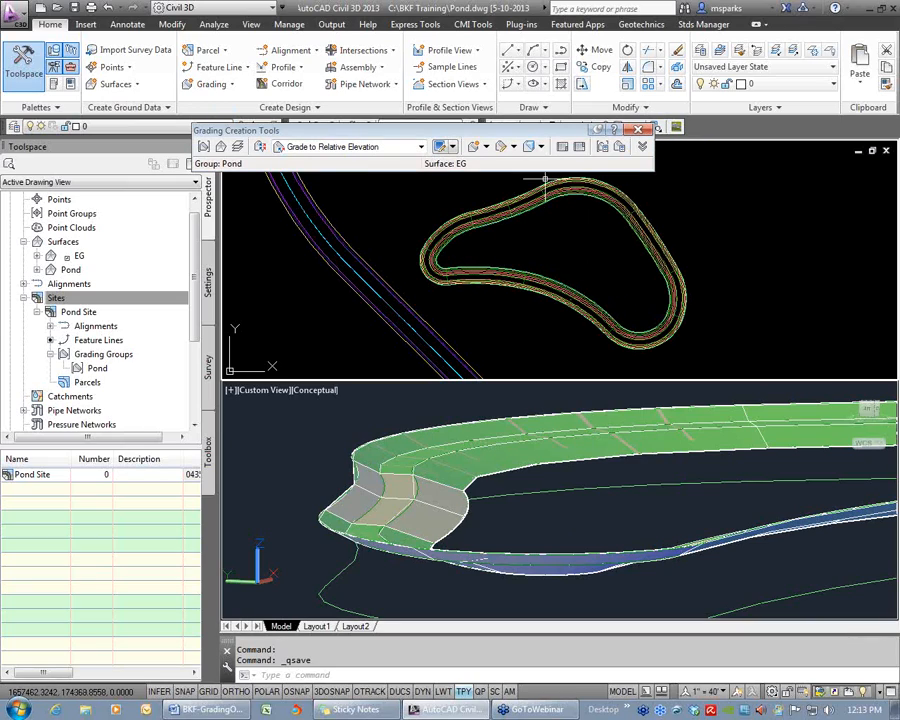
{"action": "middle_click_drag", "start_coordinate": [546, 247], "coordinate": [556, 269]}
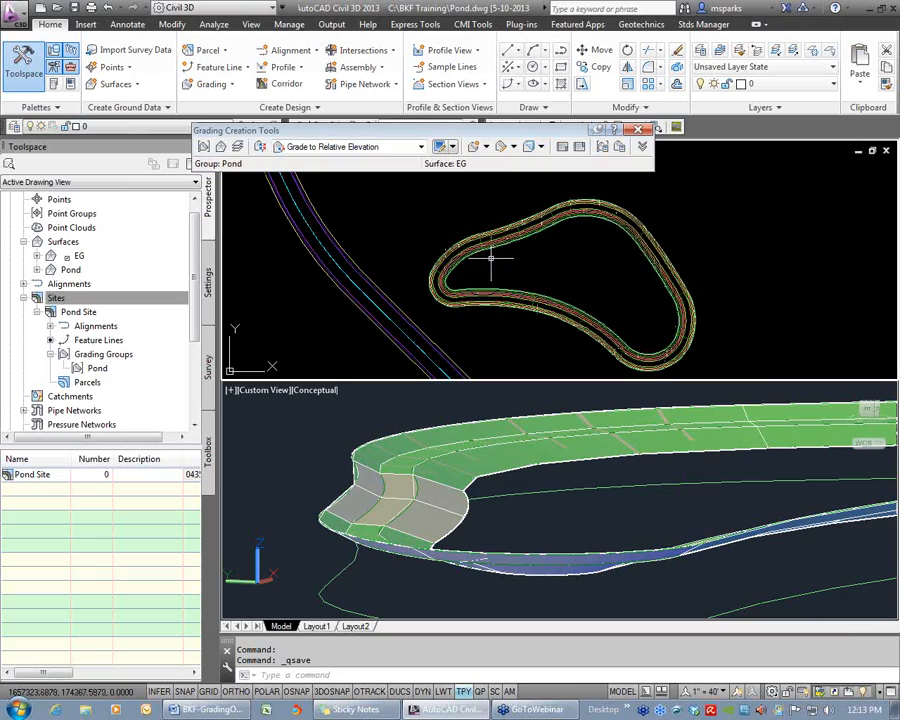
{"action": "left_click", "coordinate": [513, 147]}
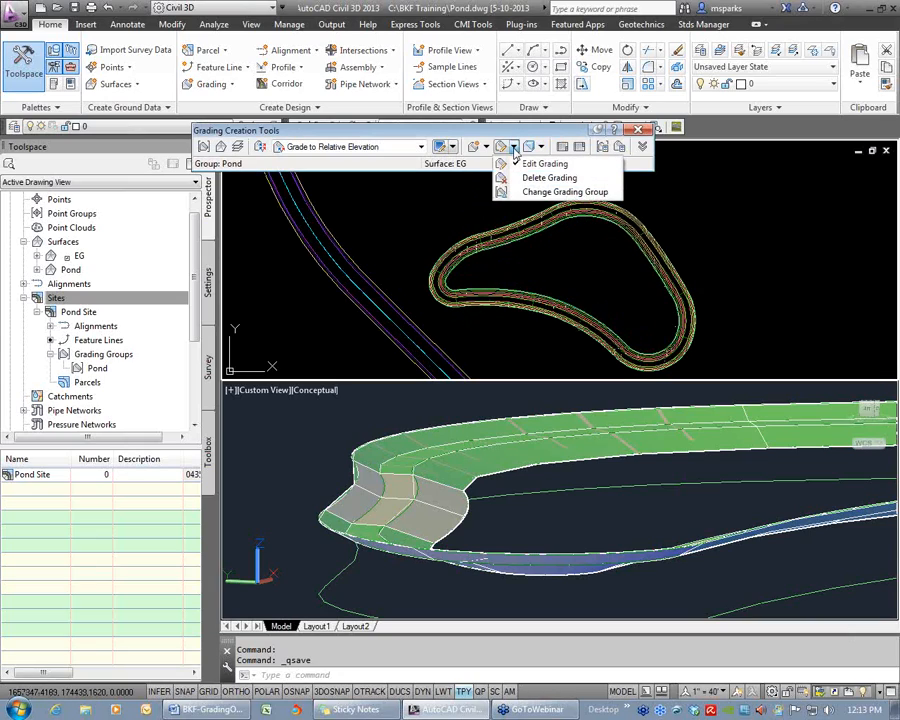
{"action": "left_click", "coordinate": [485, 148]}
{"action": "left_click", "coordinate": [485, 148]}
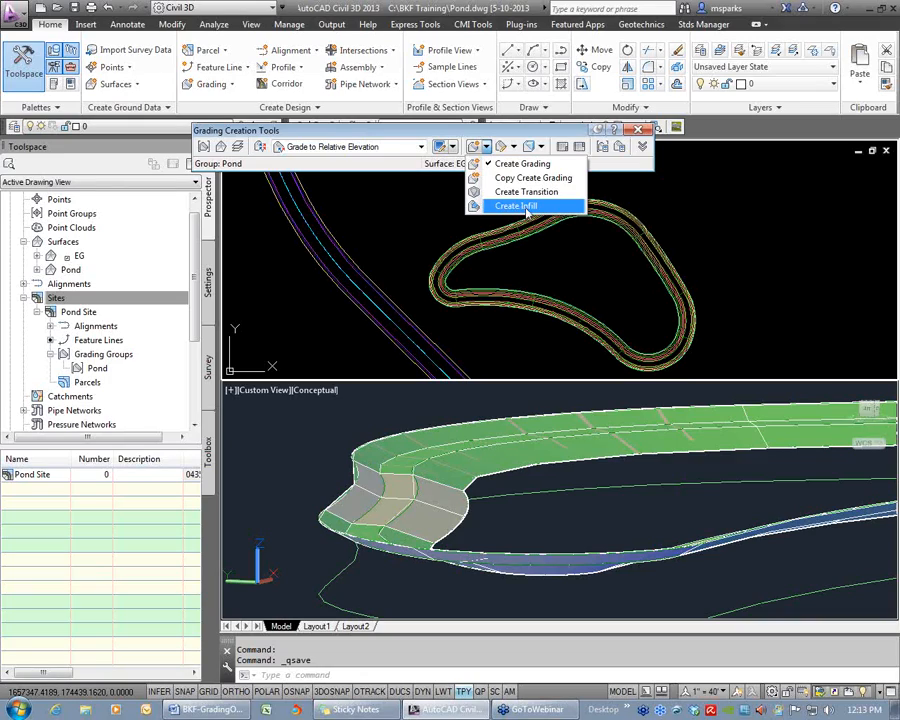
{"action": "left_click", "coordinate": [515, 206]}
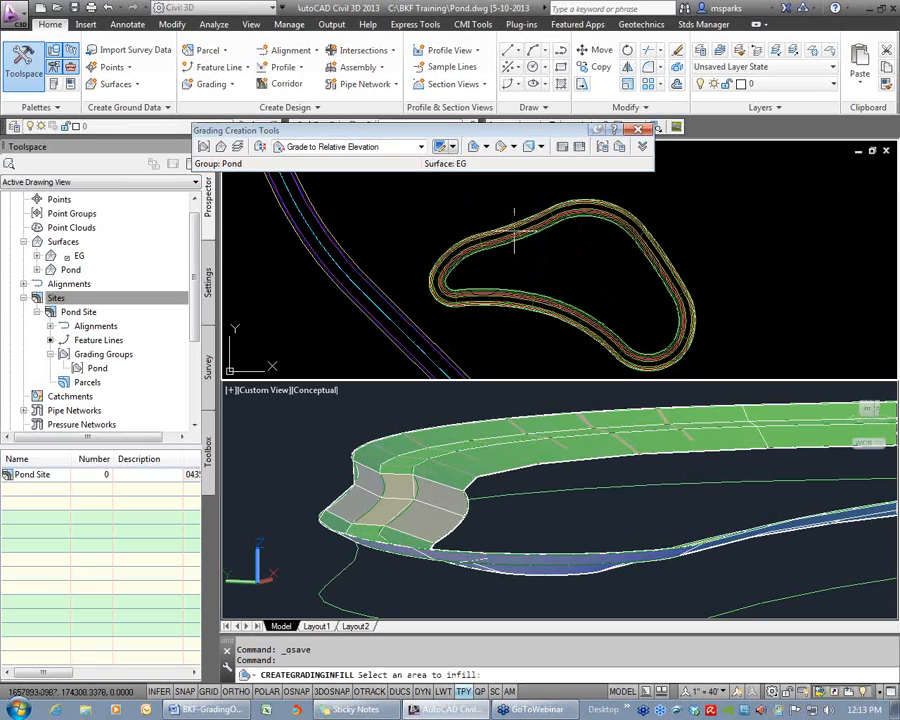
{"action": "scroll", "coordinate": [550, 262], "scroll_direction": "up", "scroll_amount": 3}
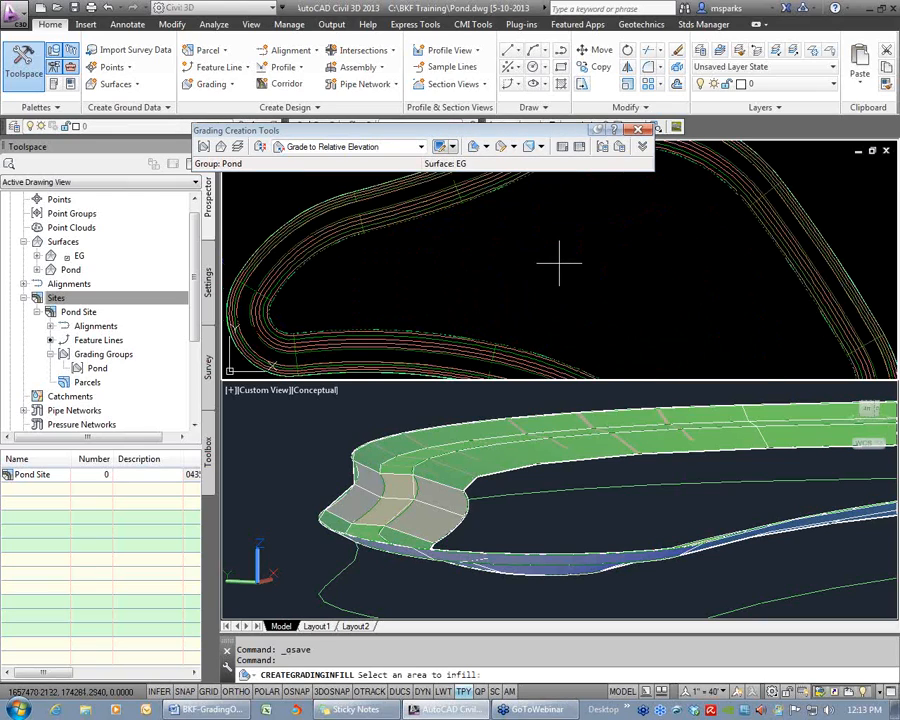
{"action": "scroll", "coordinate": [560, 263], "scroll_direction": "down", "scroll_amount": 3}
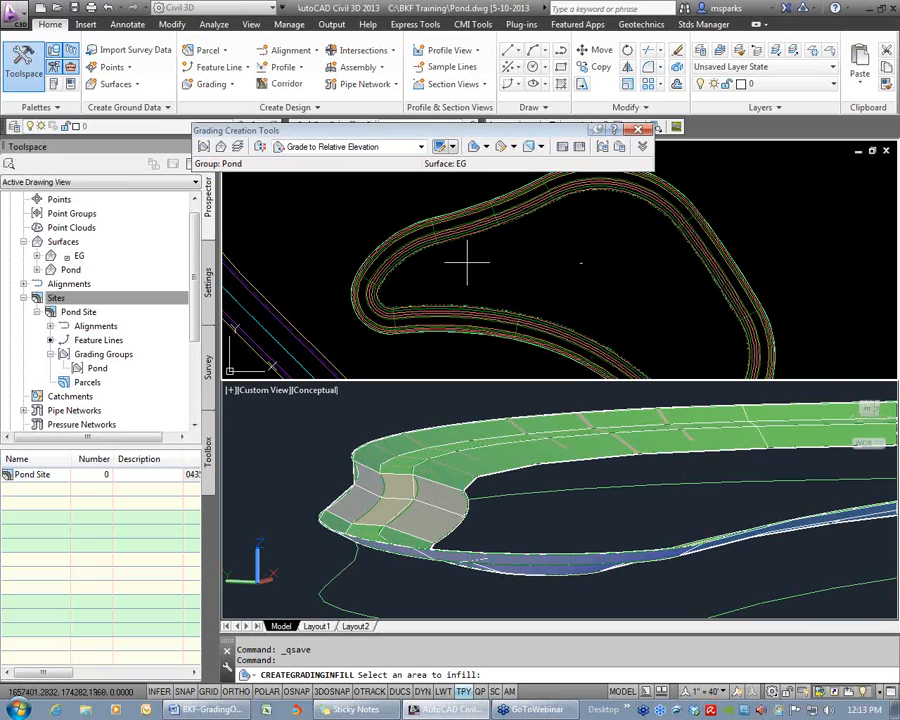
{"action": "left_click", "coordinate": [524, 264]}
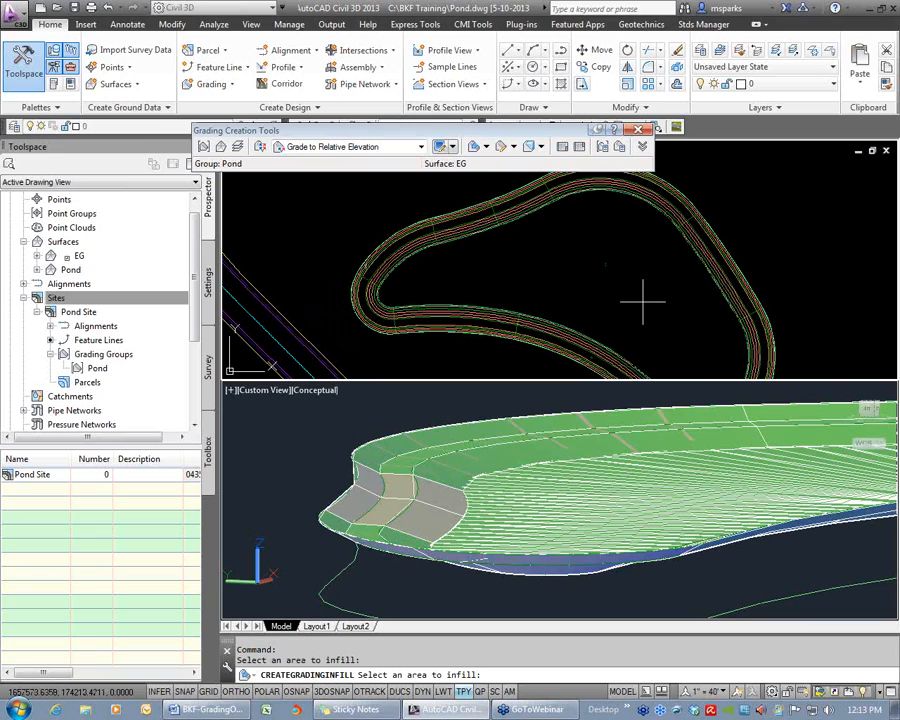
{"action": "key", "text": "Escape"}
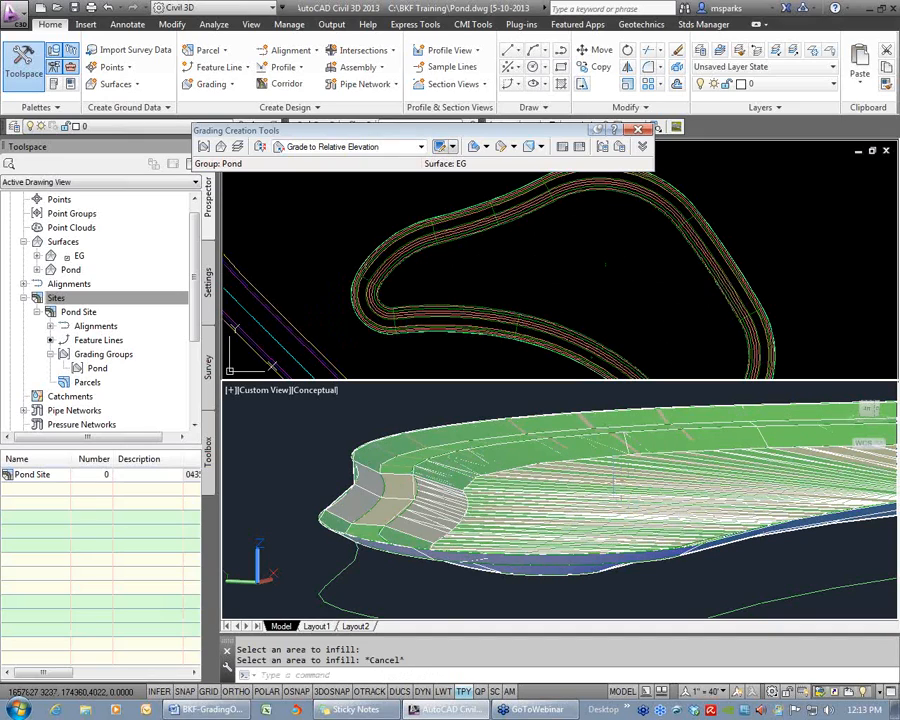
{"action": "scroll", "coordinate": [615, 483], "scroll_direction": "down", "scroll_amount": 3}
{"action": "key", "text": "Escape"}
{"action": "middle_click_drag", "start_coordinate": [627, 484], "coordinate": [424, 489]}
Delete the infill grading from the pond bottom
{"action": "left_click", "coordinate": [588, 257]}
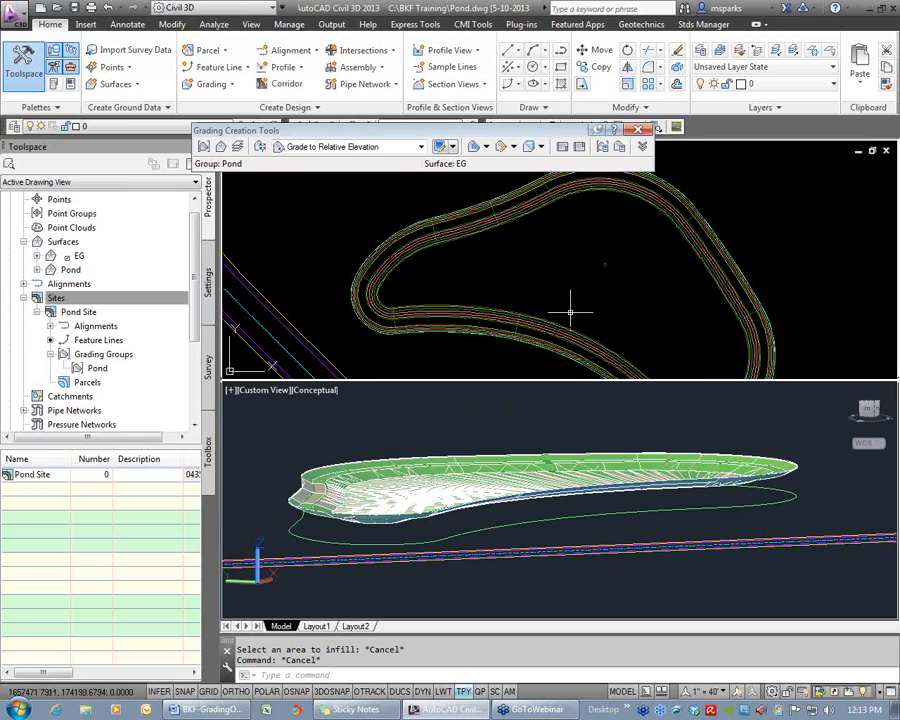
{"action": "scroll", "coordinate": [574, 294], "scroll_direction": "down", "scroll_amount": 3}
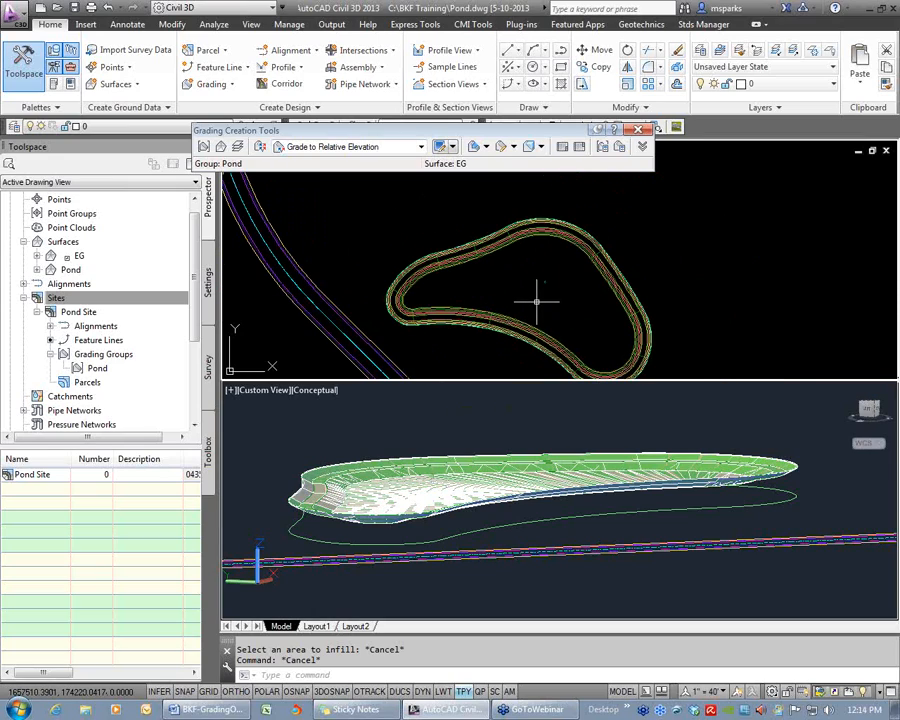
{"action": "middle_click_drag", "start_coordinate": [537, 300], "coordinate": [532, 261]}
{"action": "left_click", "coordinate": [540, 244]}
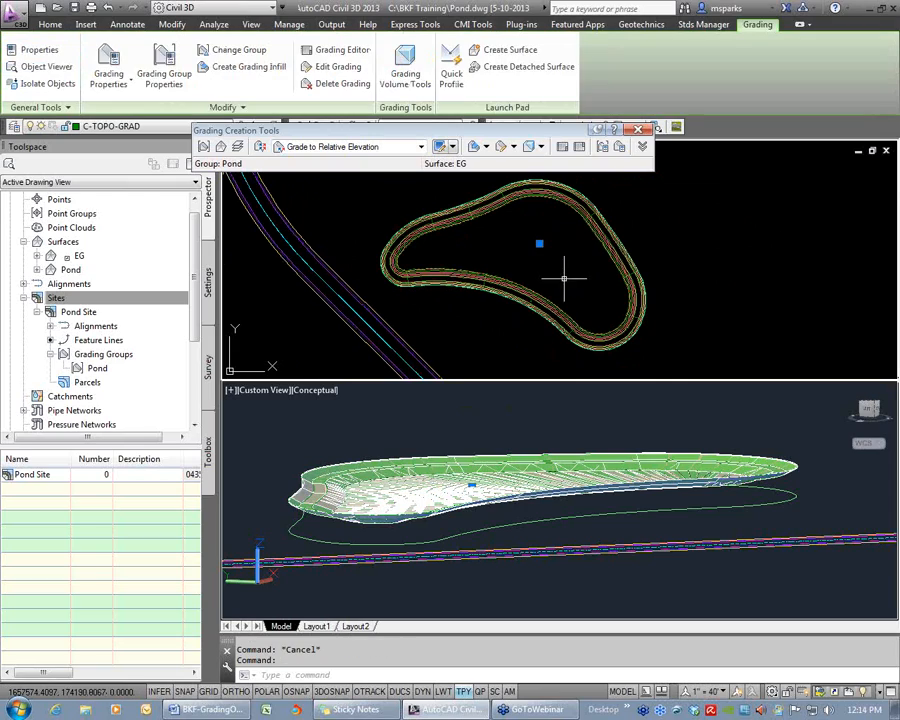
{"action": "key", "text": "Delete"}
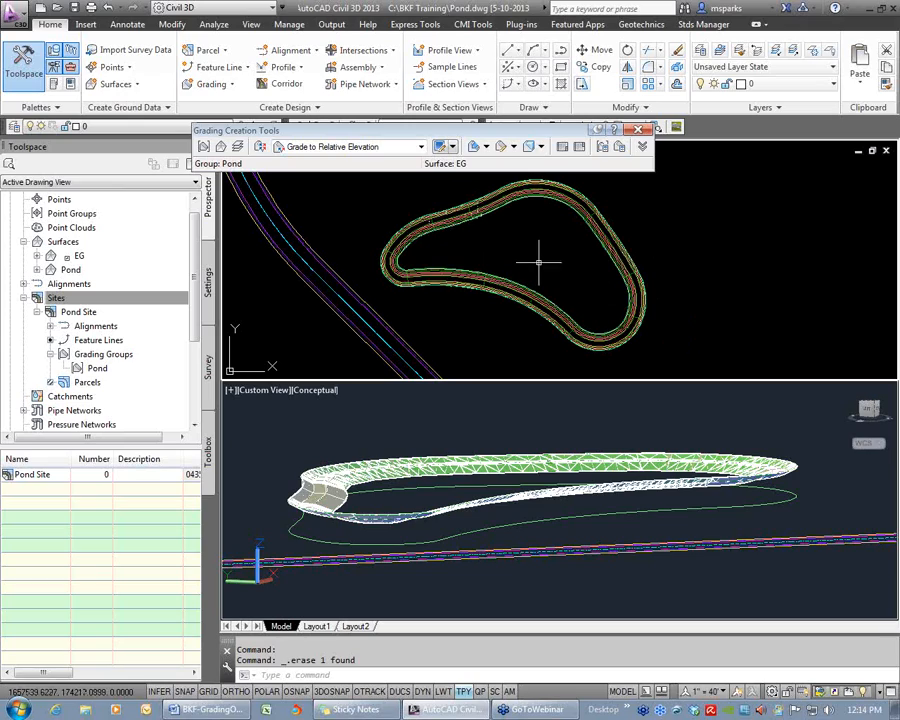
Draw a polyline along the middle of the pond bottom from its west end to its southeast end, starting straight and continuing with arcs
{"action": "type", "text": "pl"}
{"action": "key", "text": "Return"}
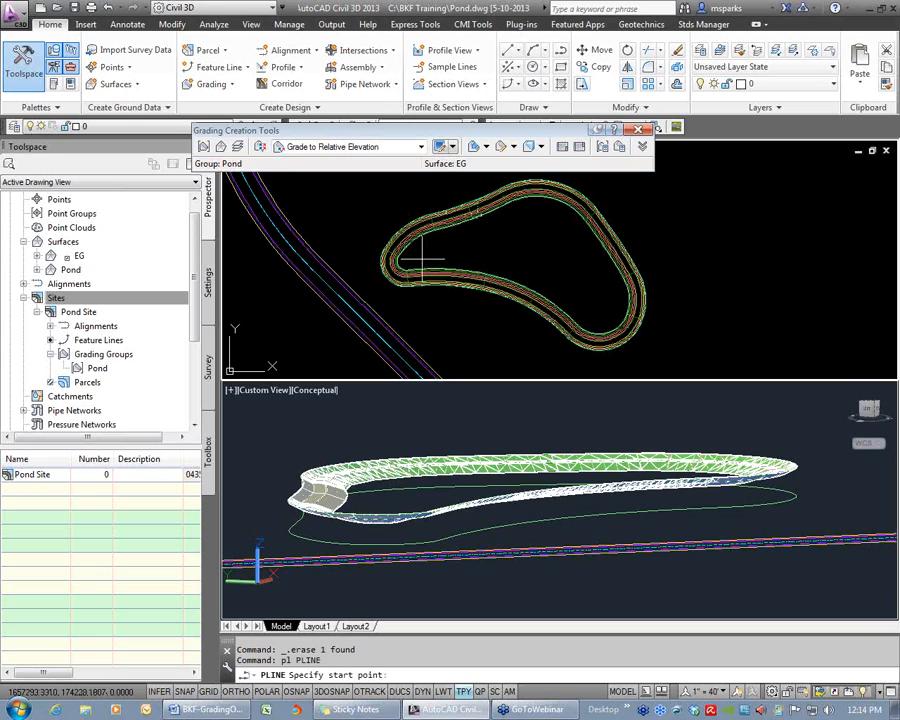
{"action": "left_click", "coordinate": [404, 261]}
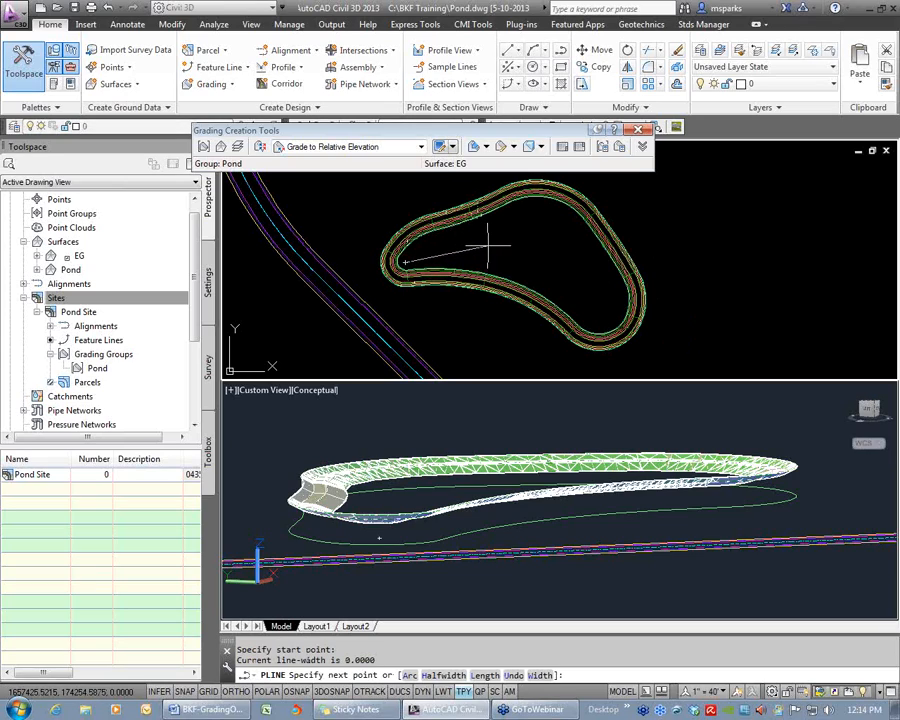
{"action": "left_click", "coordinate": [489, 246]}
{"action": "type", "text": "a"}
{"action": "key", "text": "Return"}
{"action": "left_click", "coordinate": [606, 318]}
{"action": "key", "text": "Escape"}
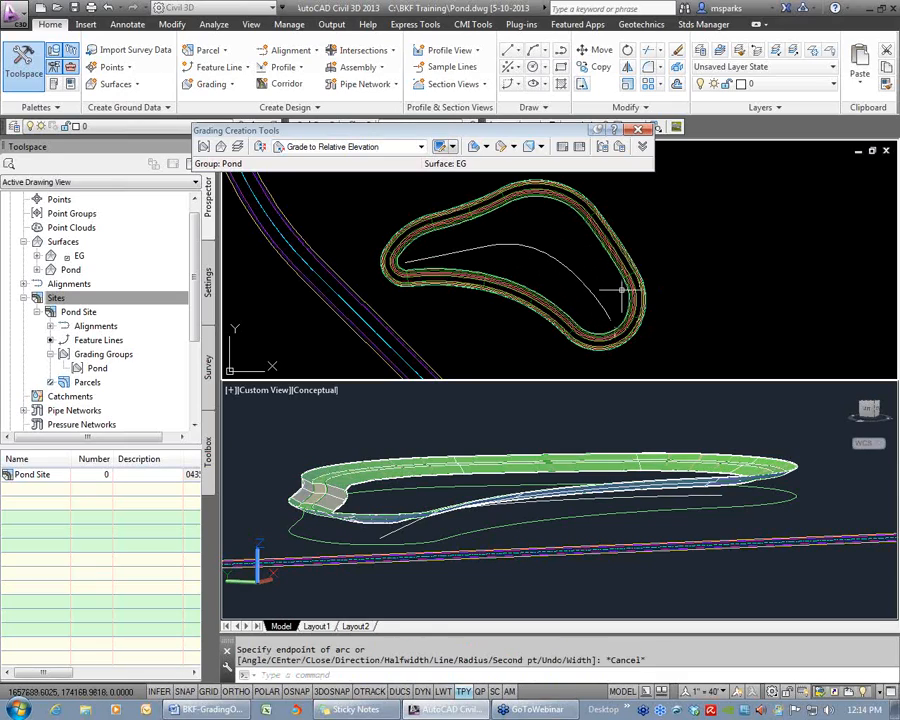
{"action": "left_click", "coordinate": [470, 250]}
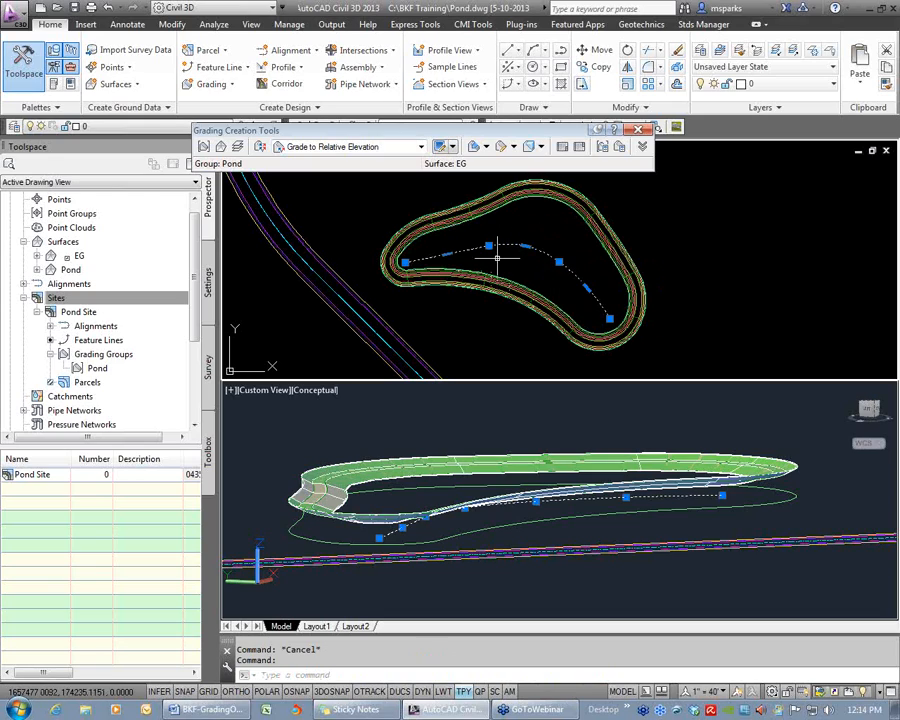
{"action": "key", "text": "Escape"}
Examine the Pond surface elevation at the inner toe of the lower slope near the pond's west end
{"action": "scroll", "coordinate": [404, 258], "scroll_direction": "up", "scroll_amount": 4}
{"action": "scroll", "coordinate": [405, 261], "scroll_direction": "up", "scroll_amount": 4}
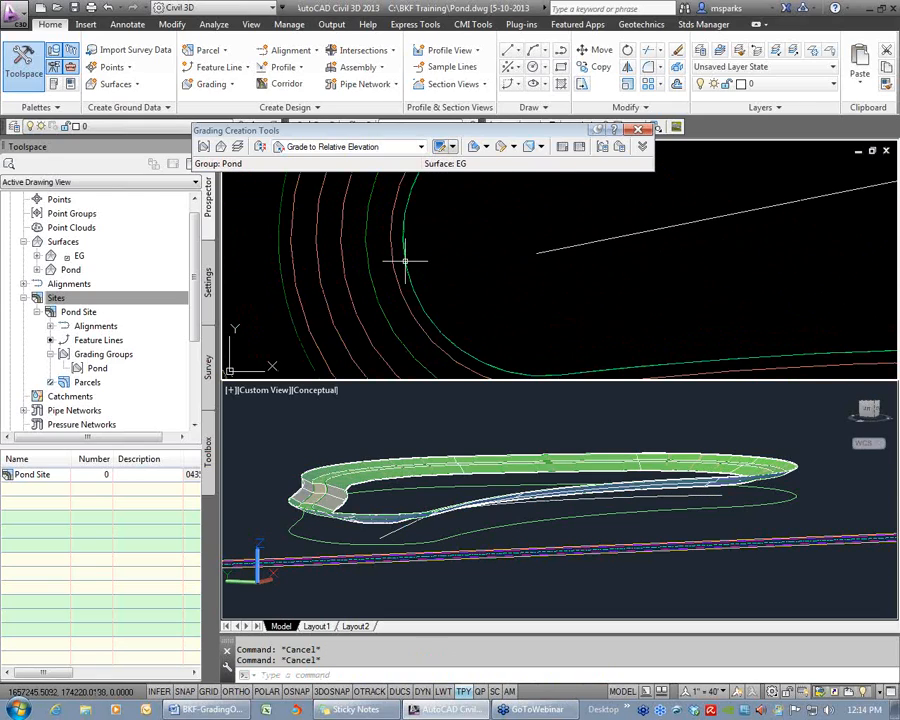
{"action": "left_click", "coordinate": [404, 261]}
{"action": "middle_click_drag", "start_coordinate": [521, 335], "coordinate": [518, 329]}
{"action": "scroll", "coordinate": [408, 252], "scroll_direction": "up", "scroll_amount": 4}
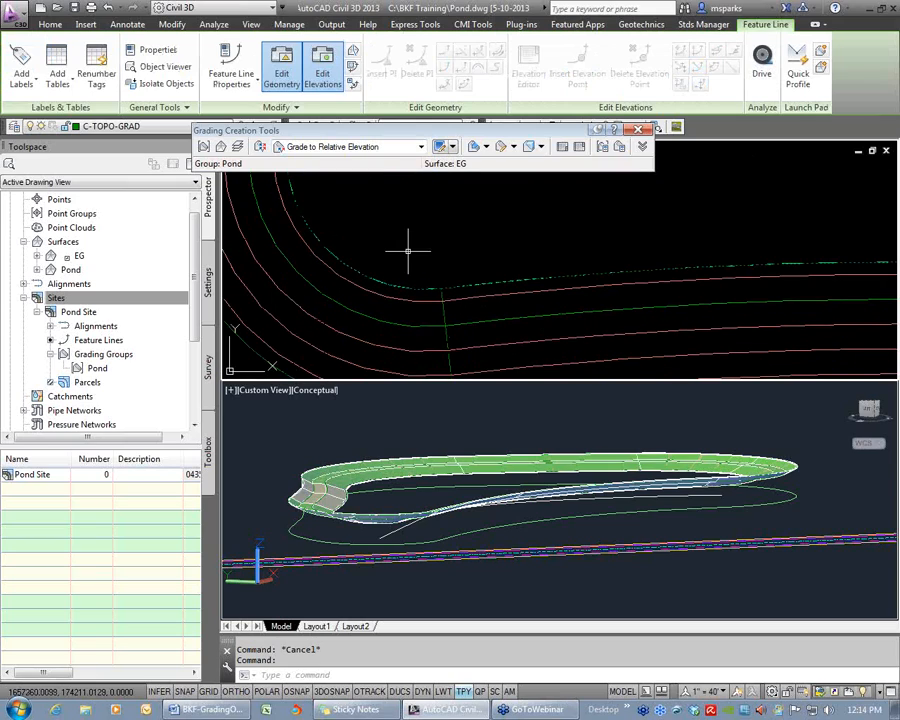
{"action": "key", "text": "Escape"}
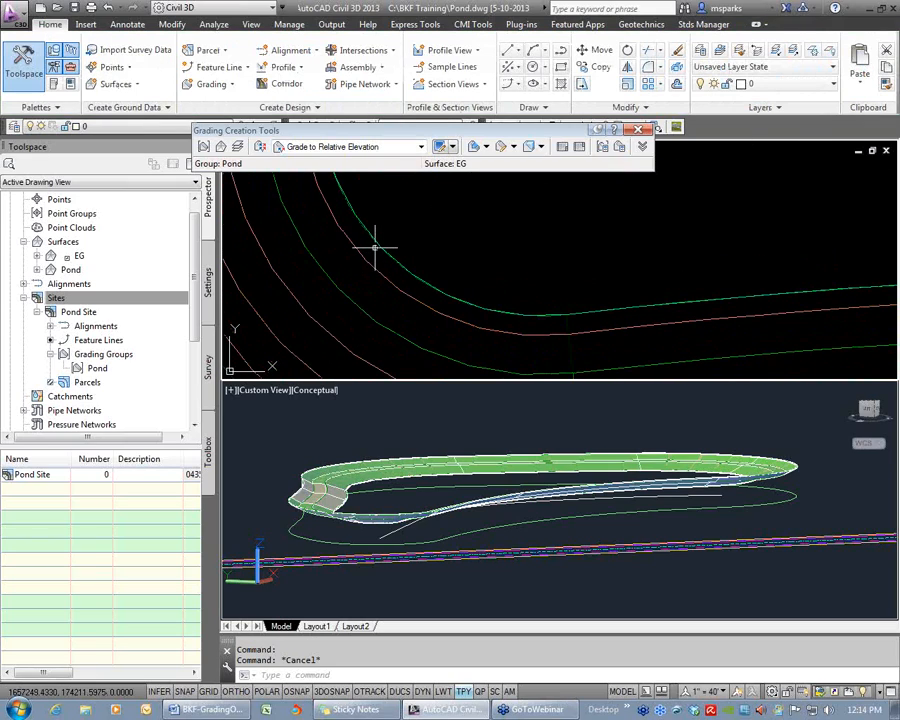
{"action": "mouse_move", "coordinate": [375, 248]}
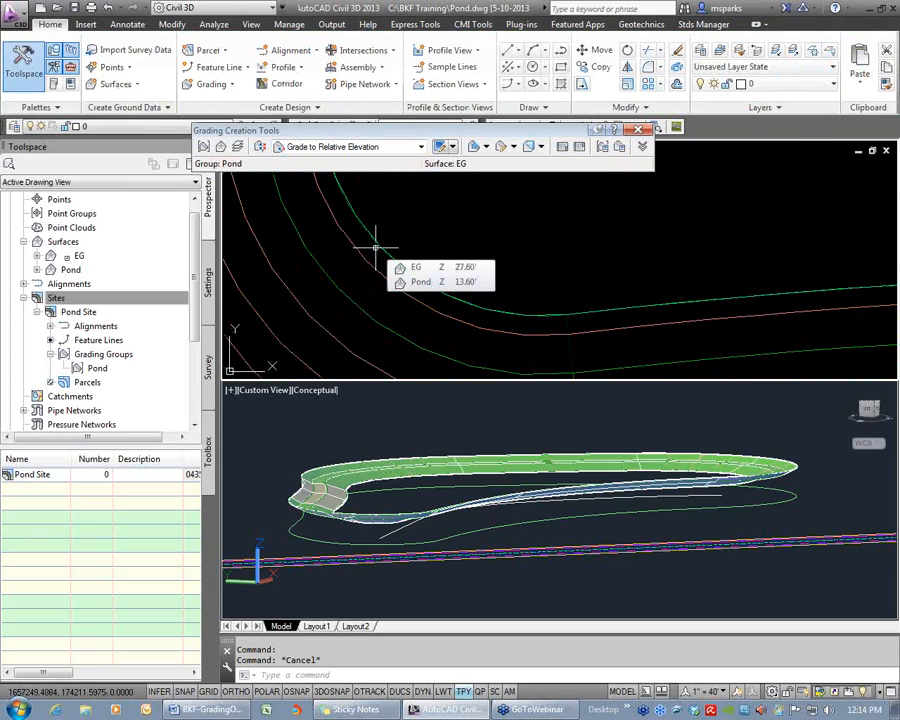
{"action": "scroll", "coordinate": [375, 247], "scroll_direction": "down", "scroll_amount": 2}
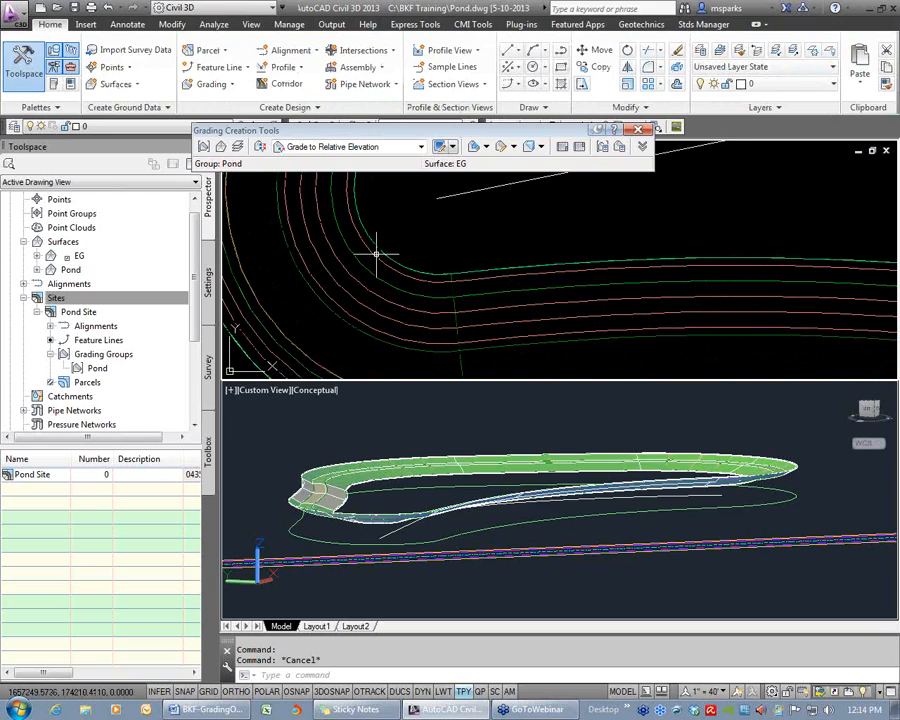
{"action": "scroll", "coordinate": [378, 255], "scroll_direction": "up", "scroll_amount": 1}
{"action": "scroll", "coordinate": [383, 254], "scroll_direction": "down", "scroll_amount": 3}
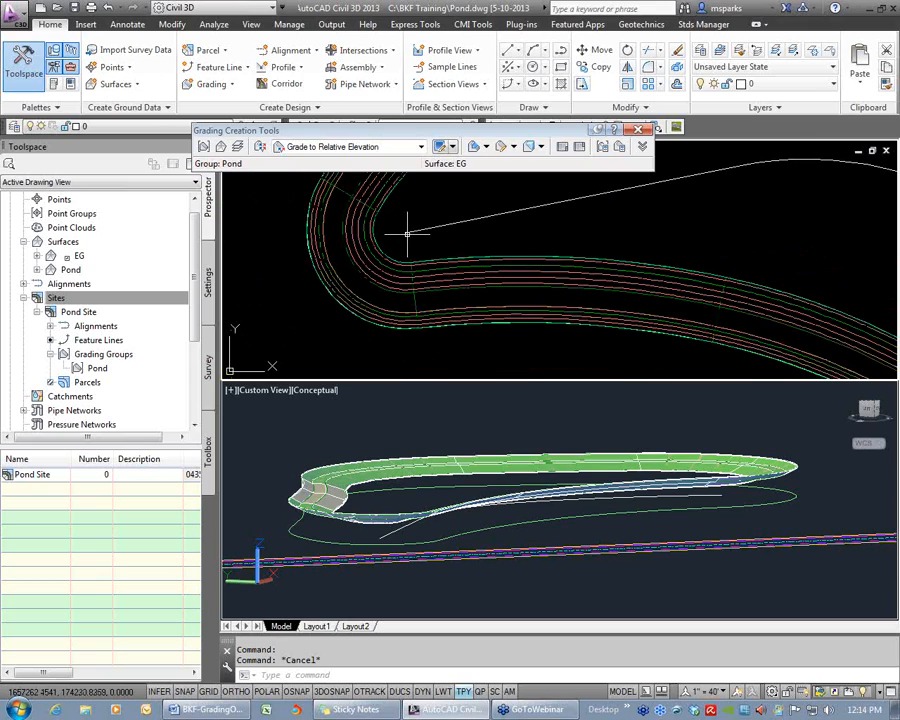
Convert the pond-bottom polyline to a feature line named Pond Low Flow in Pond Site, erasing the existing entity
{"action": "left_click", "coordinate": [408, 237]}
{"action": "scroll", "coordinate": [408, 237], "scroll_direction": "up", "scroll_amount": 2}
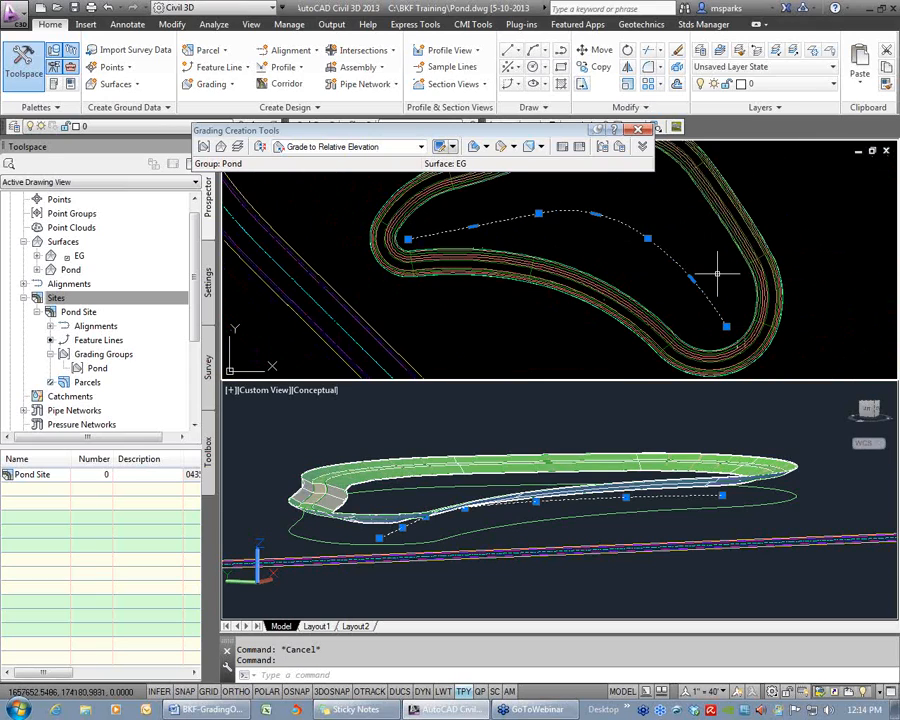
{"action": "middle_click_drag", "start_coordinate": [626, 216], "coordinate": [587, 237]}
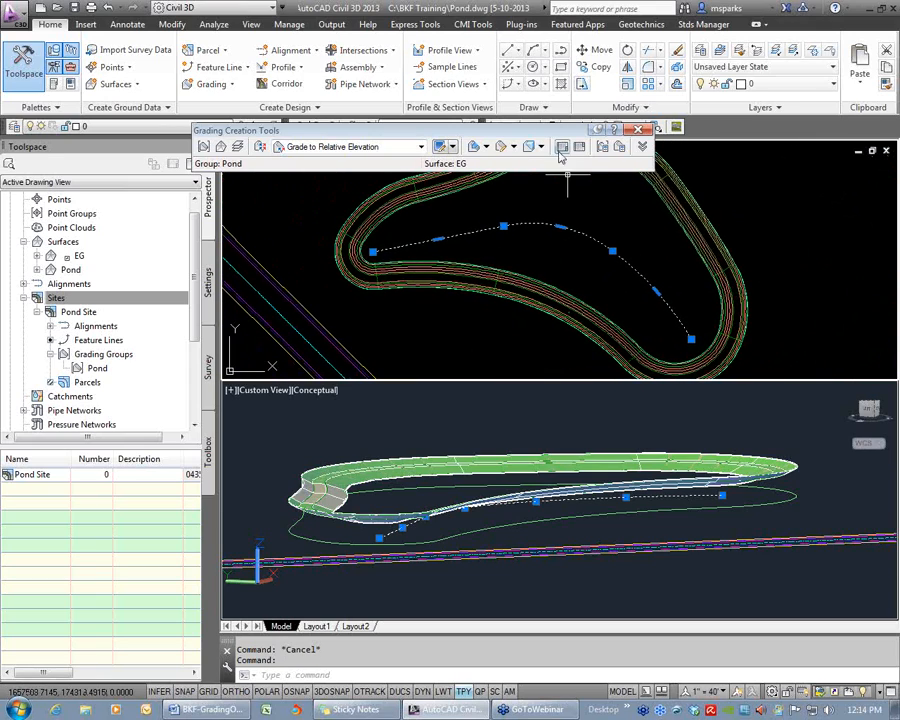
{"action": "left_click_drag", "start_coordinate": [549, 136], "coordinate": [410, 121]}
{"action": "left_click", "coordinate": [241, 68]}
{"action": "left_click", "coordinate": [244, 119]}
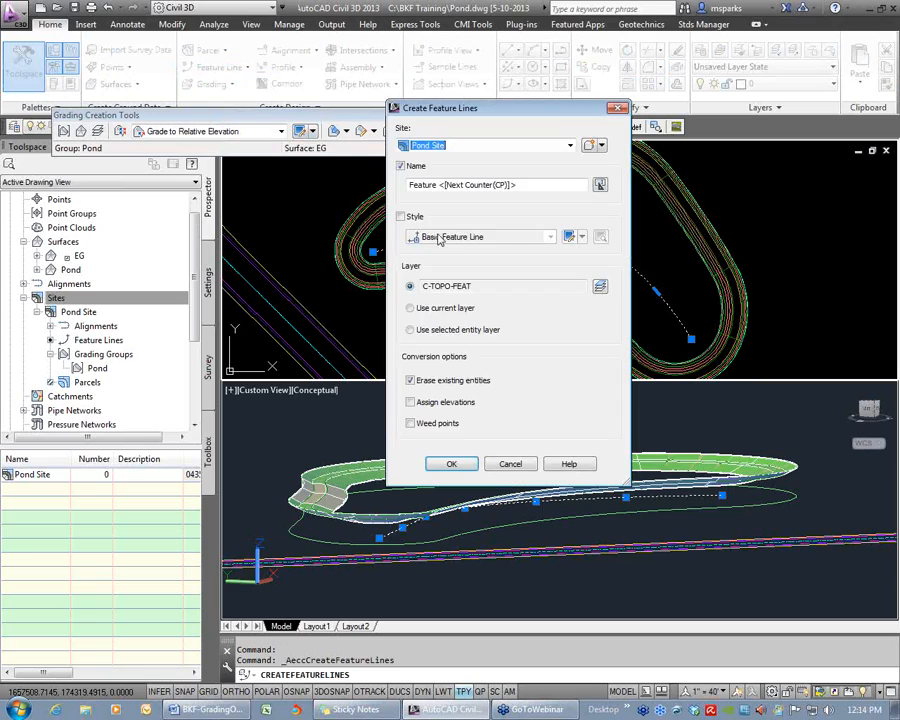
{"action": "left_click", "coordinate": [524, 183]}
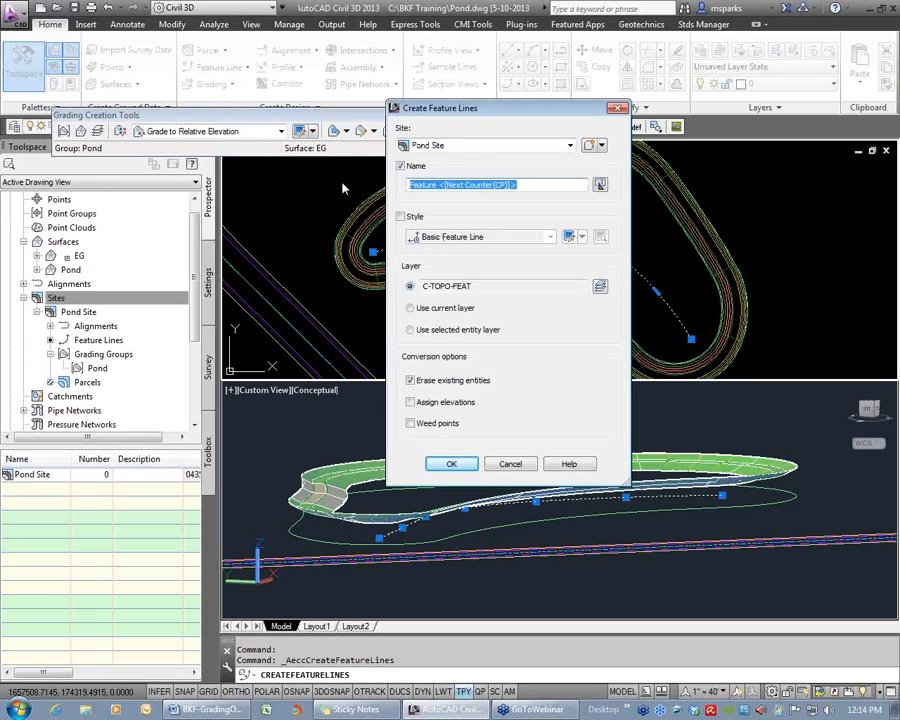
{"action": "type", "text": "Pond Low Flow"}
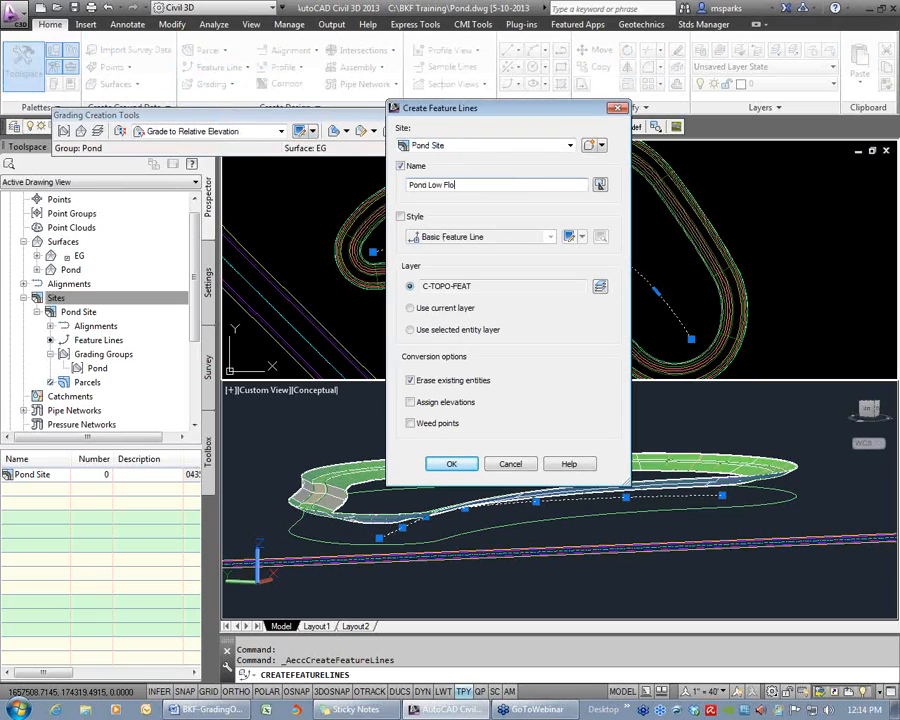
{"action": "left_click", "coordinate": [460, 471]}
{"action": "key", "text": "Escape"}
{"action": "key", "text": "Escape"}
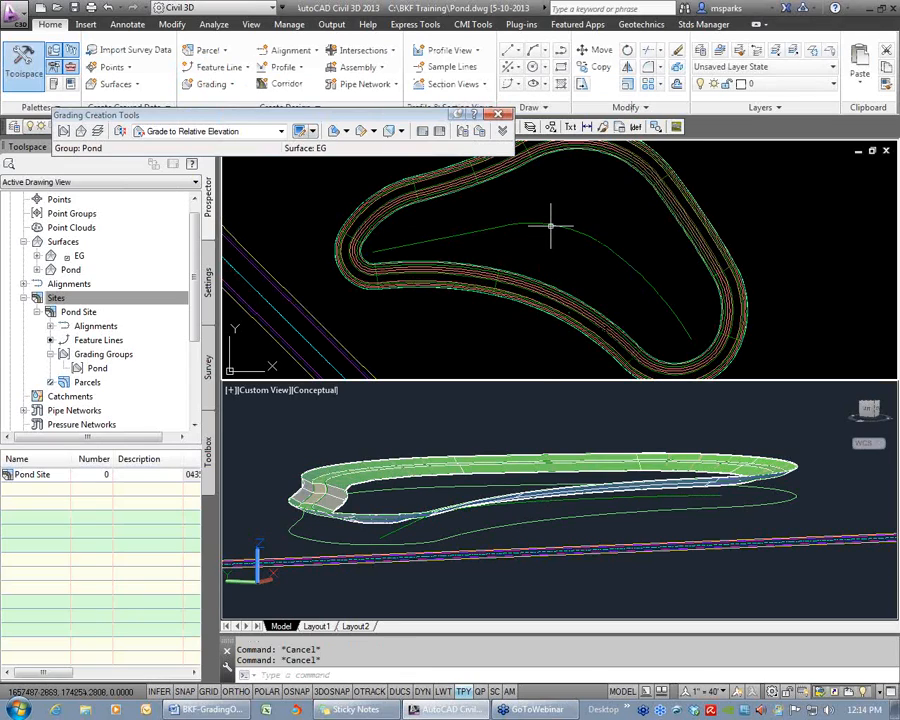
{"action": "left_click", "coordinate": [550, 226]}
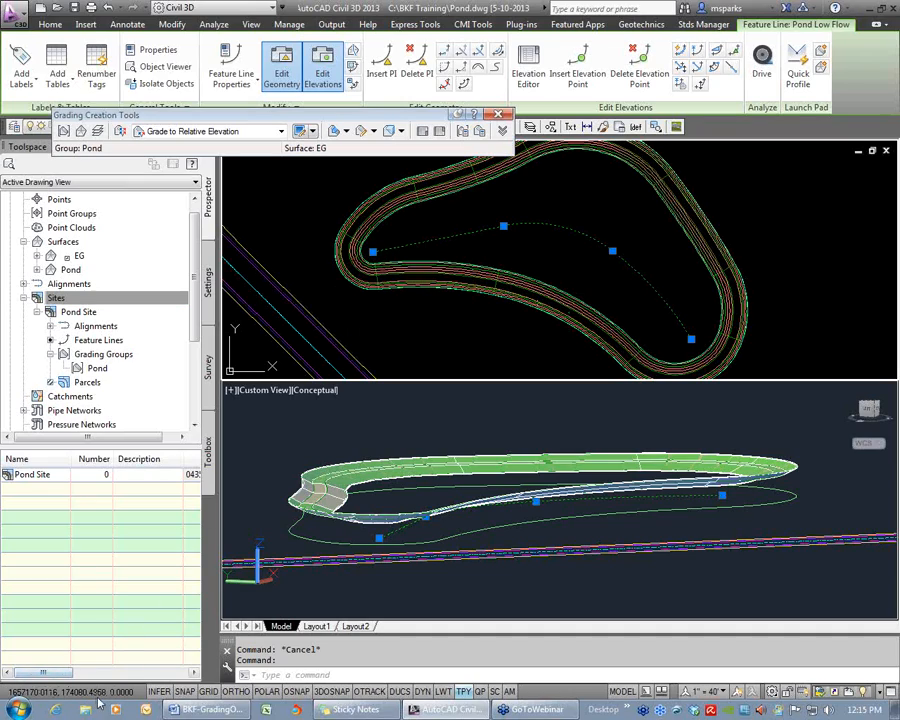
{"action": "left_click", "coordinate": [374, 244]}
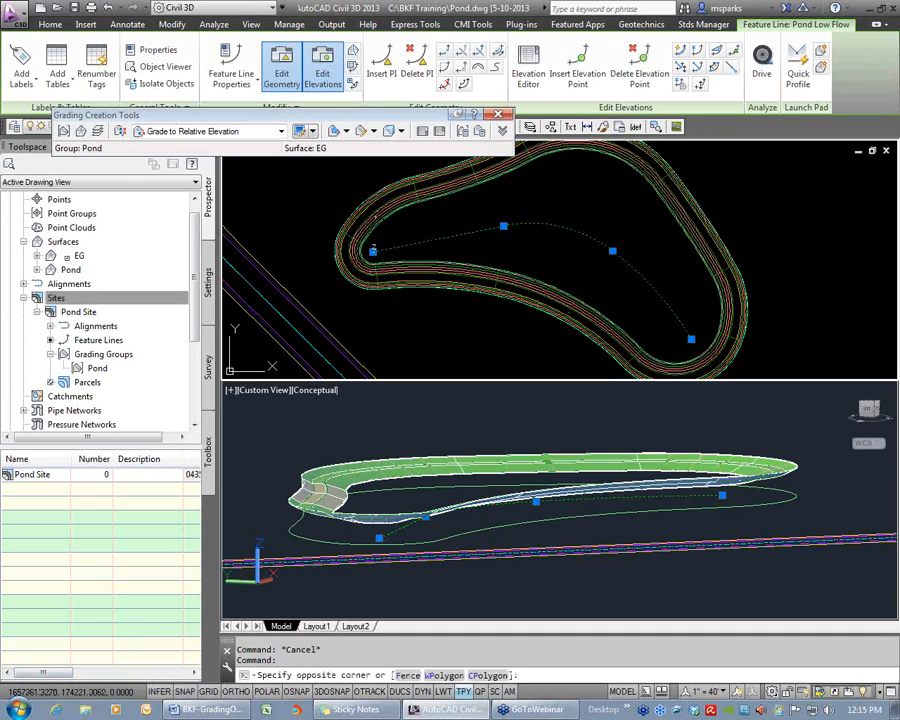
{"action": "left_click", "coordinate": [372, 251]}
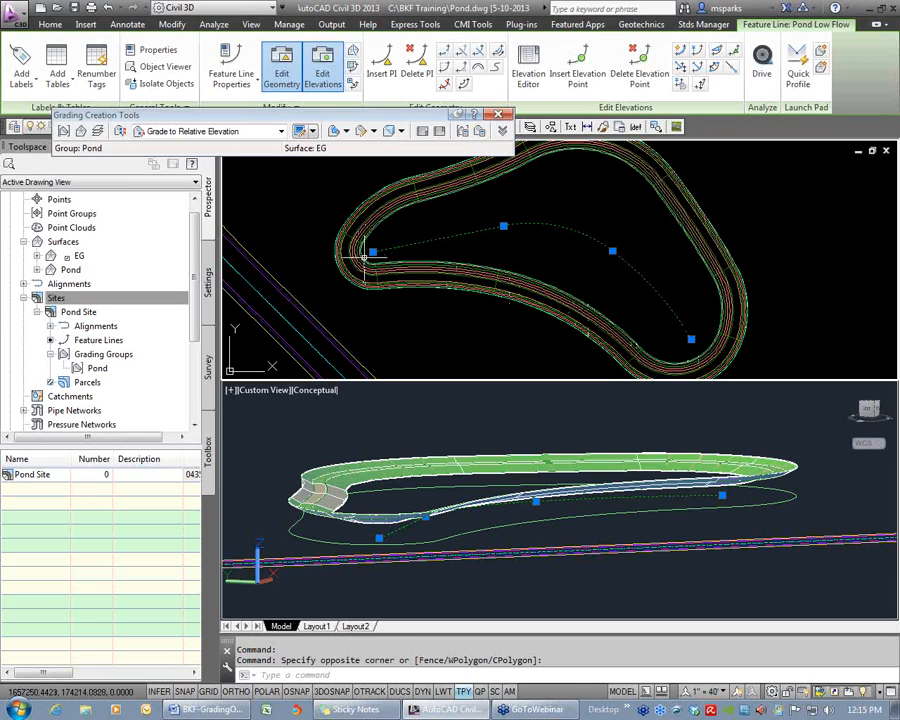
{"action": "key", "text": "Escape"}
Set the elevation of the Pond Low Flow feature line's west end to 13 with Quick Elevation Edit
{"action": "left_click", "coordinate": [490, 228]}
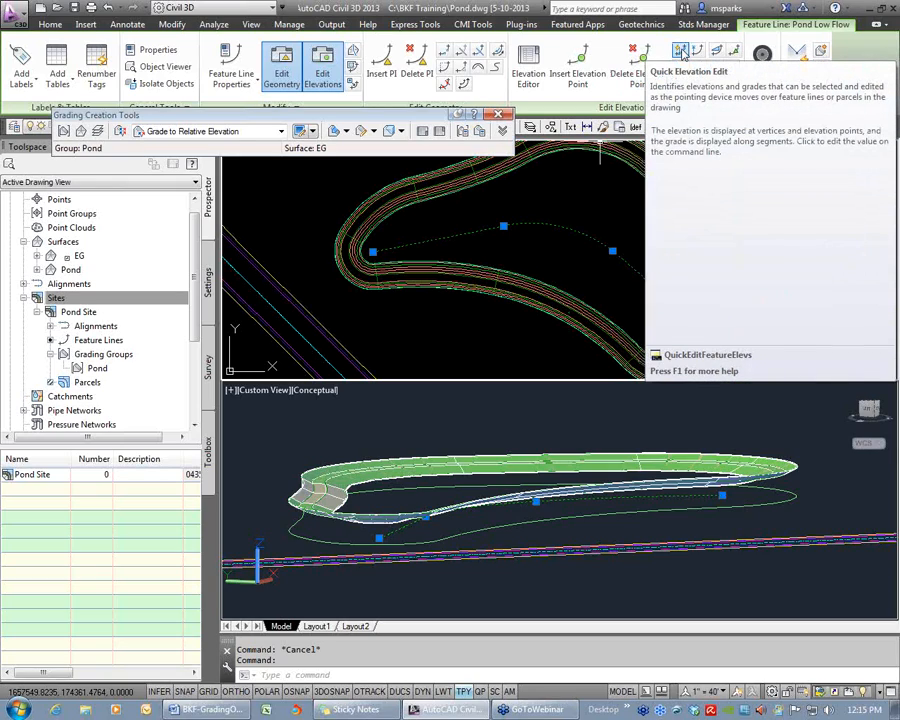
{"action": "left_click", "coordinate": [683, 52]}
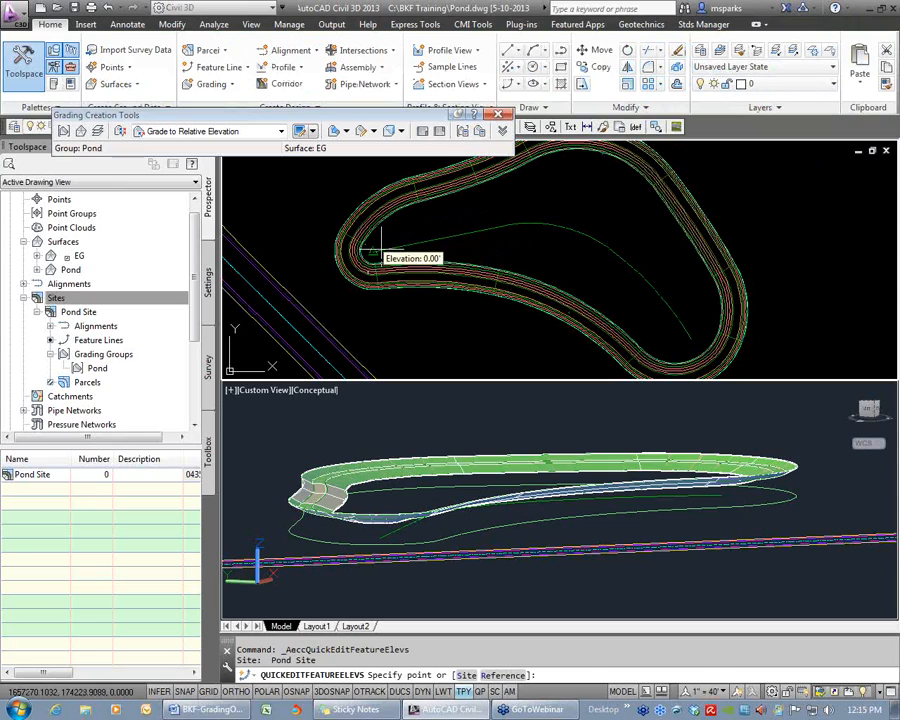
{"action": "left_click", "coordinate": [374, 250]}
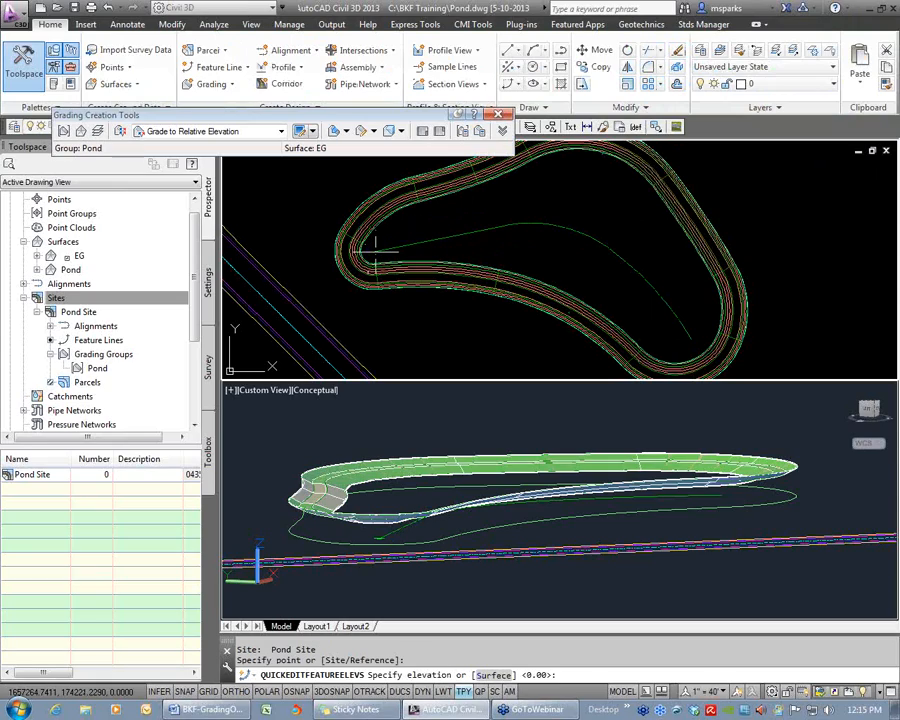
{"action": "type", "text": "13"}
{"action": "key", "text": "Return"}
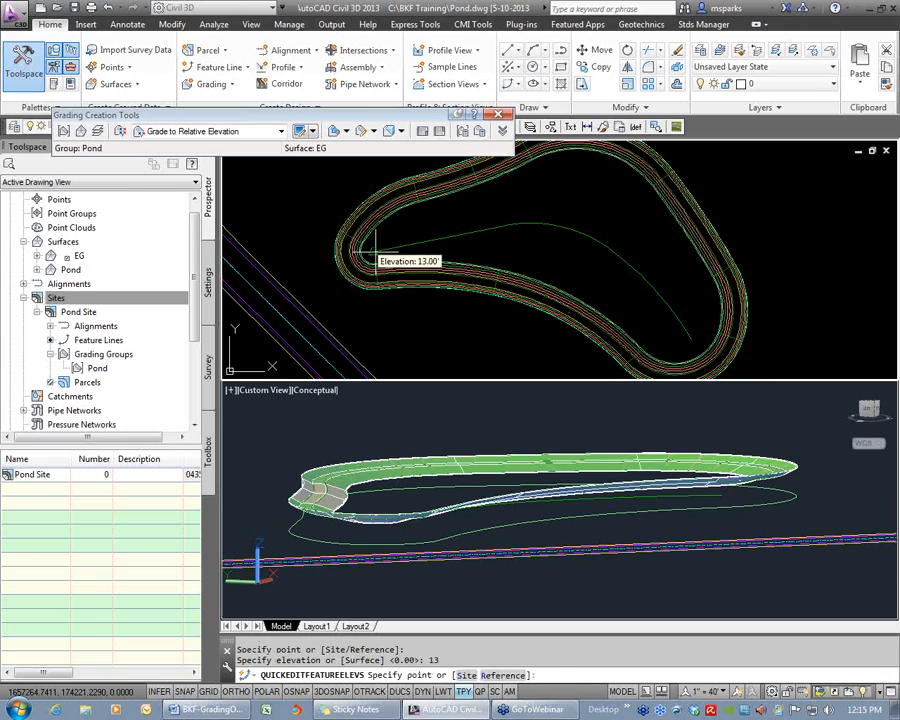
Set the elevation of the low-flow feature line's southeast end to 13 and finish the quick elevation editing
{"action": "left_click", "coordinate": [690, 344]}
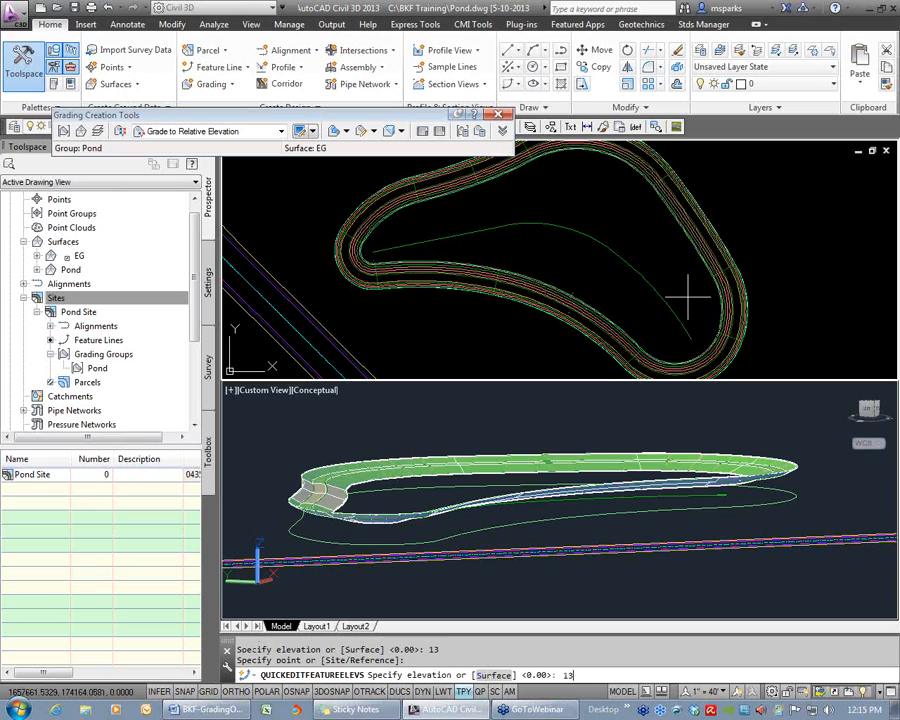
{"action": "type", "text": "13"}
{"action": "key", "text": "Return"}
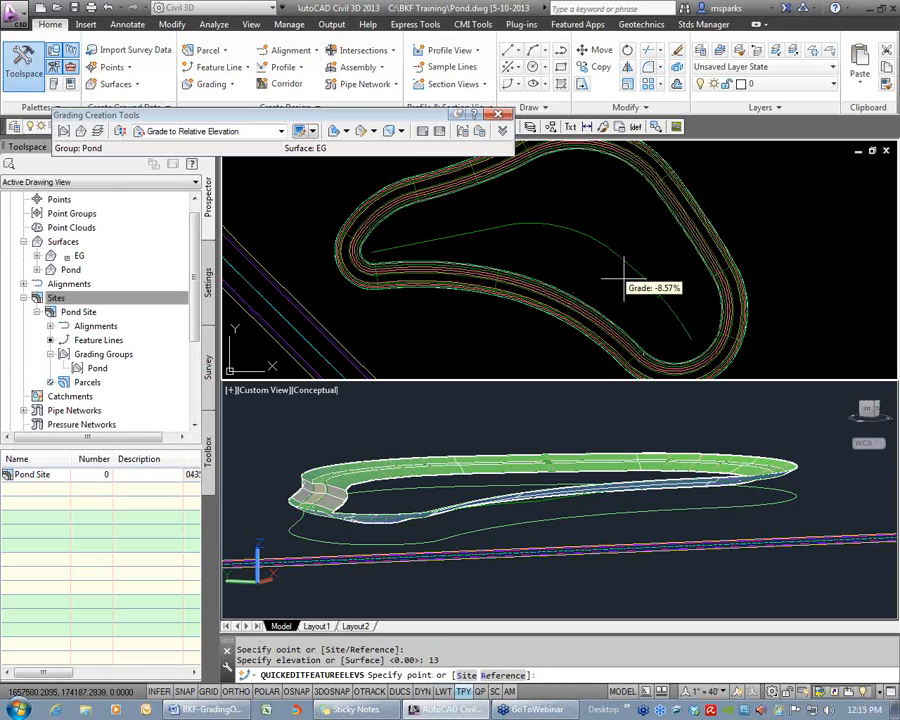
{"action": "key", "text": "Escape"}
{"action": "key", "text": "Escape"}
Examine how the raised low-flow feature line sits inside the pond slopes in the 3D and plan views
{"action": "middle_click_drag", "start_coordinate": [464, 430], "coordinate": [552, 432], "text": "shift"}
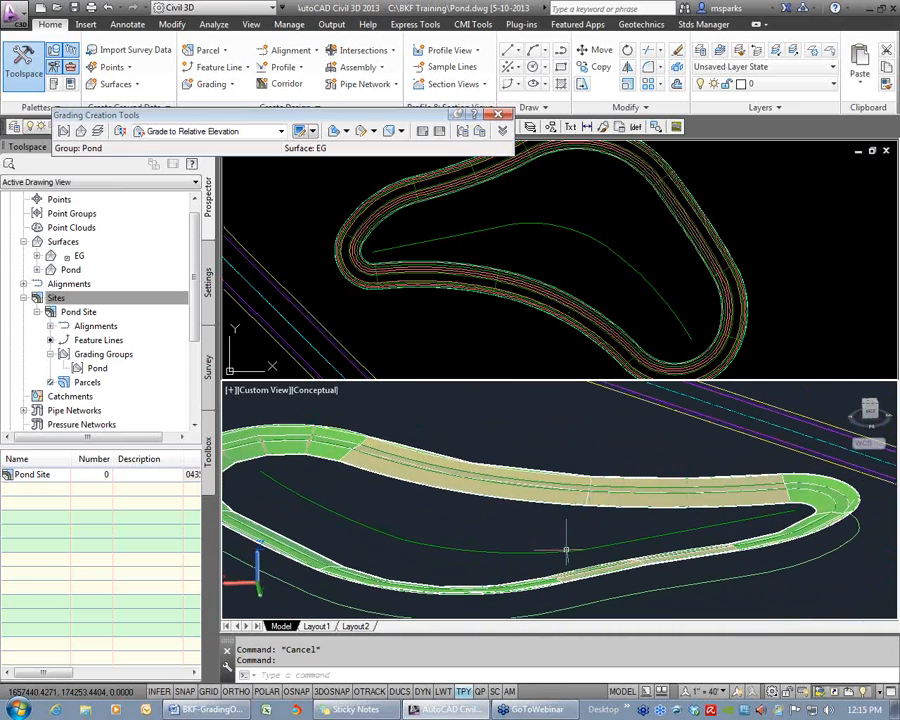
{"action": "left_click", "coordinate": [566, 548]}
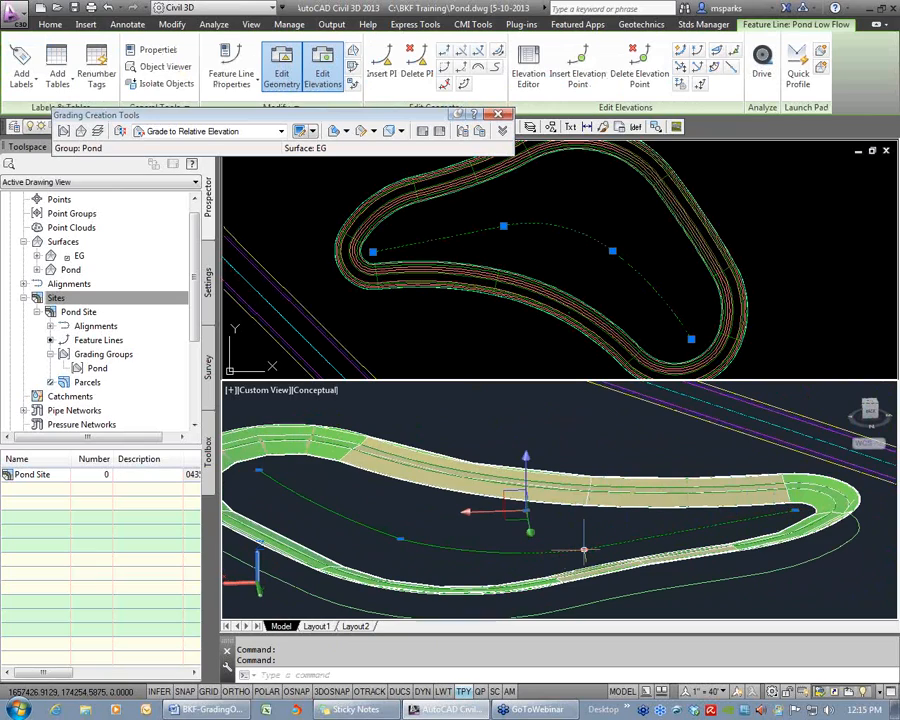
{"action": "left_click", "coordinate": [575, 283]}
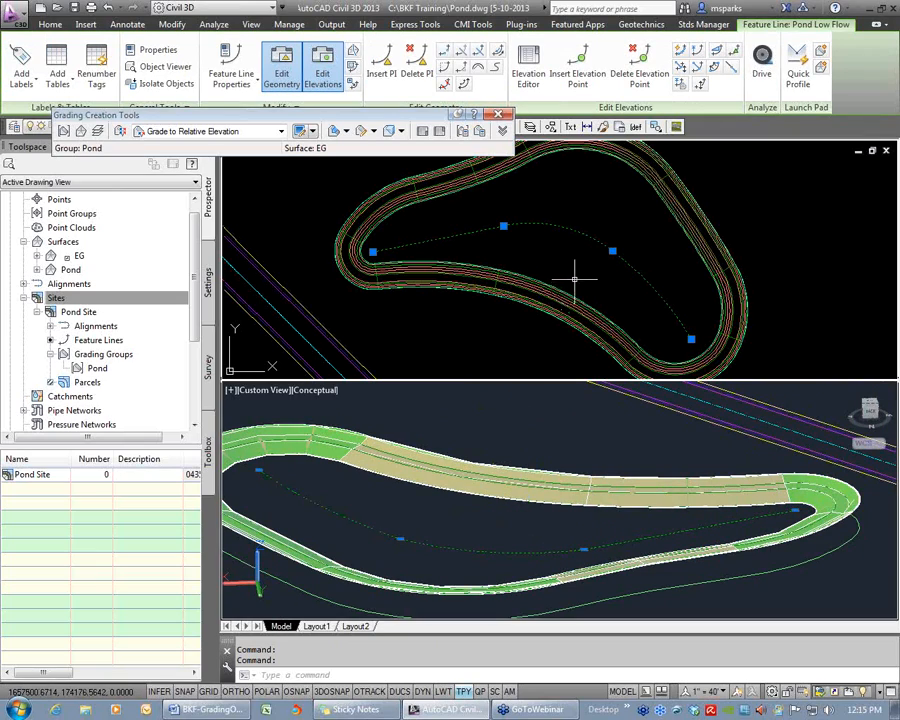
{"action": "key", "text": "Escape"}
{"action": "key", "text": "Escape"}
{"action": "scroll", "coordinate": [576, 310], "scroll_direction": "down", "scroll_amount": 2}
{"action": "scroll", "coordinate": [555, 235], "scroll_direction": "up", "scroll_amount": 3}
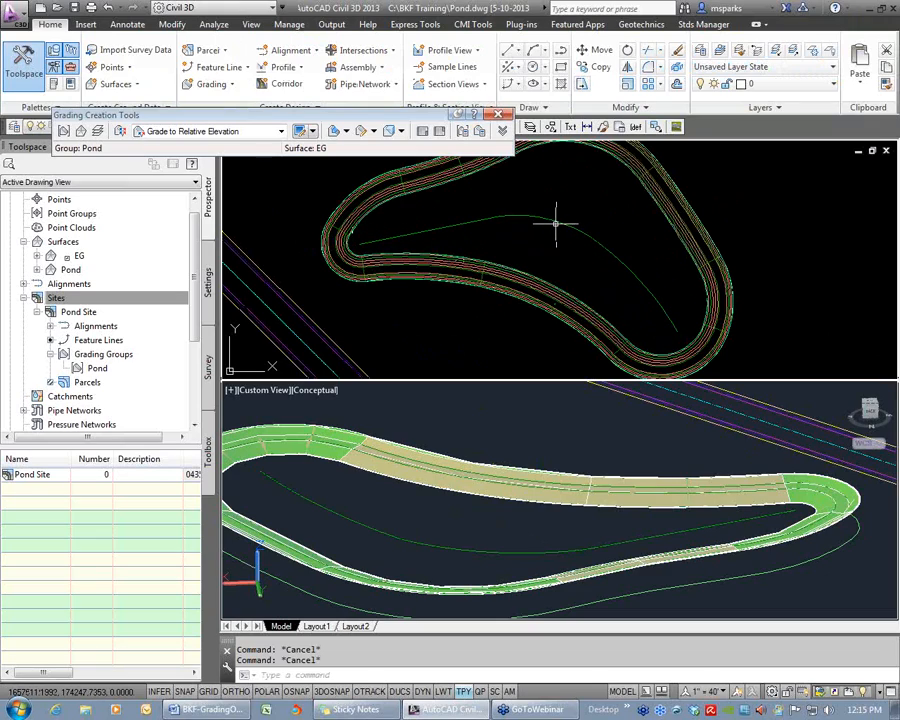
{"action": "mouse_move", "coordinate": [556, 222]}
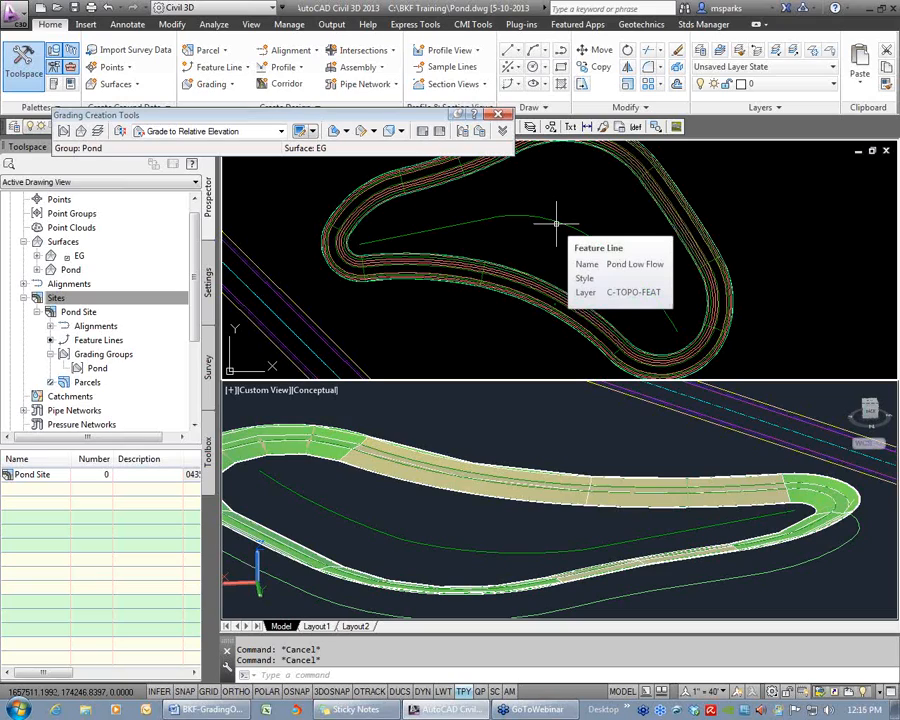
Insert a low elevation point between the west and southeast ends of the low-flow feature line, using -0.5 for grade ahead and grade back
{"action": "left_click", "coordinate": [494, 220]}
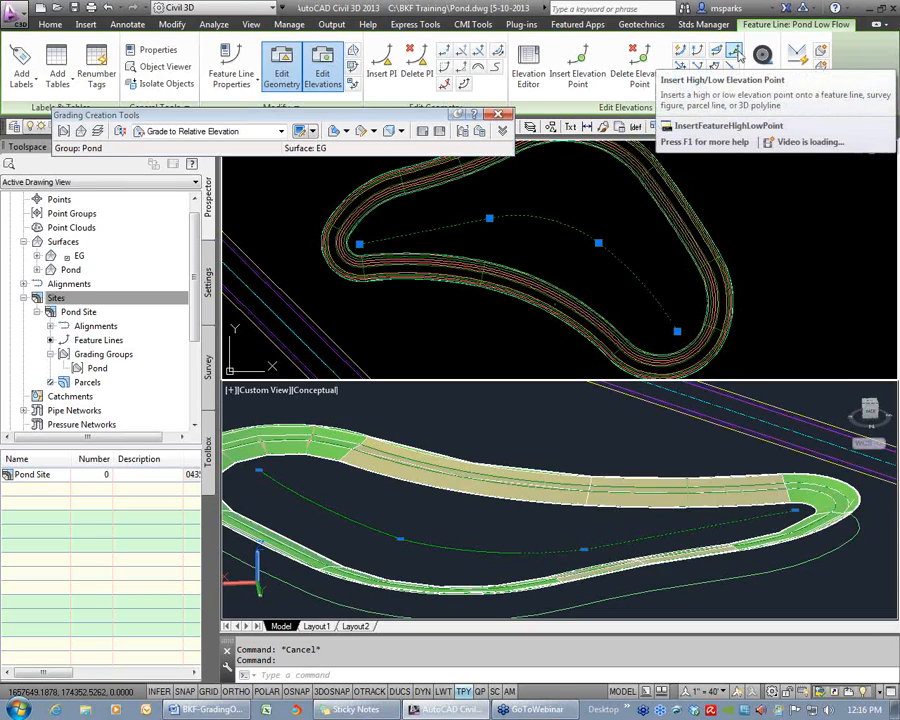
{"action": "left_click", "coordinate": [736, 52]}
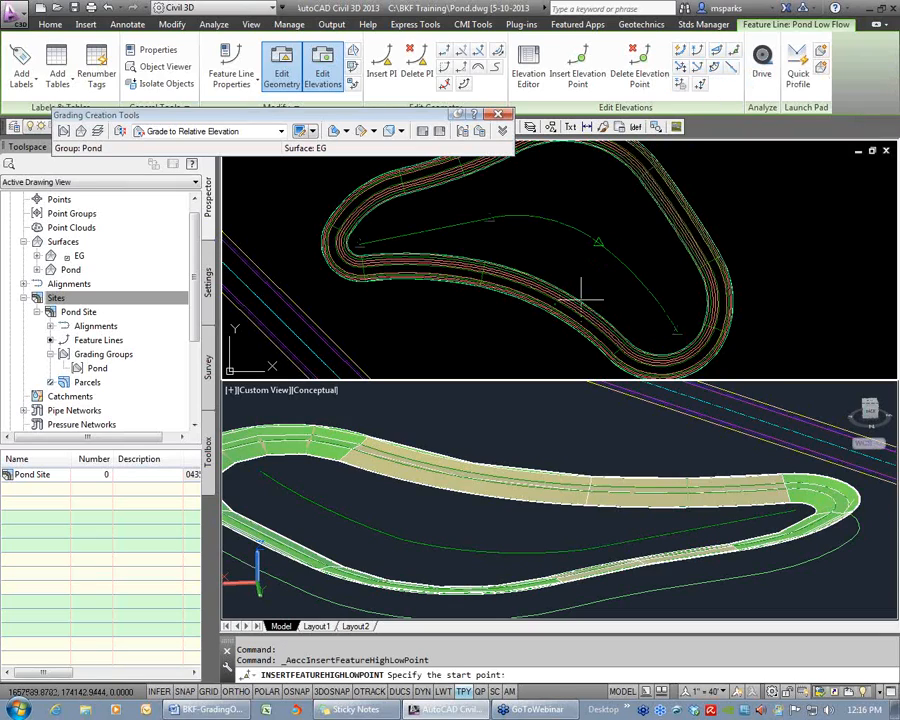
{"action": "left_click", "coordinate": [362, 243]}
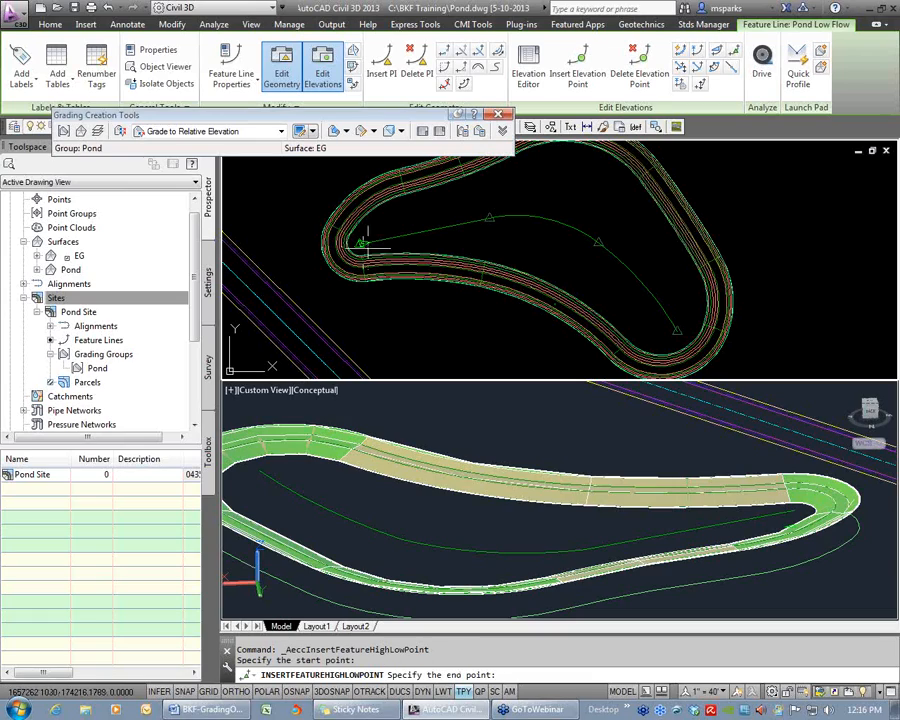
{"action": "left_click", "coordinate": [679, 330]}
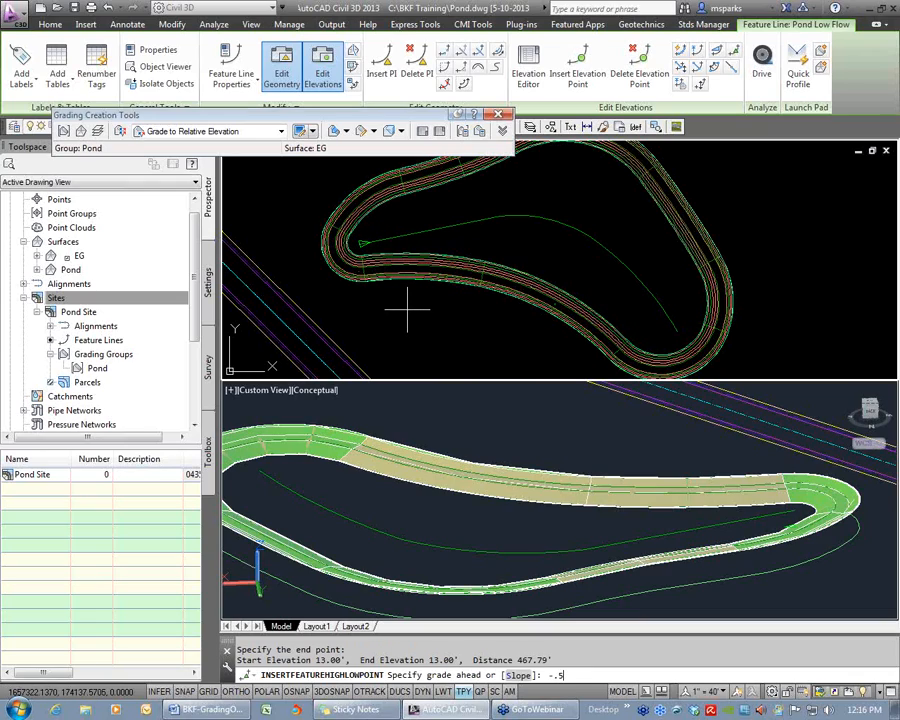
{"action": "key", "text": "Return"}
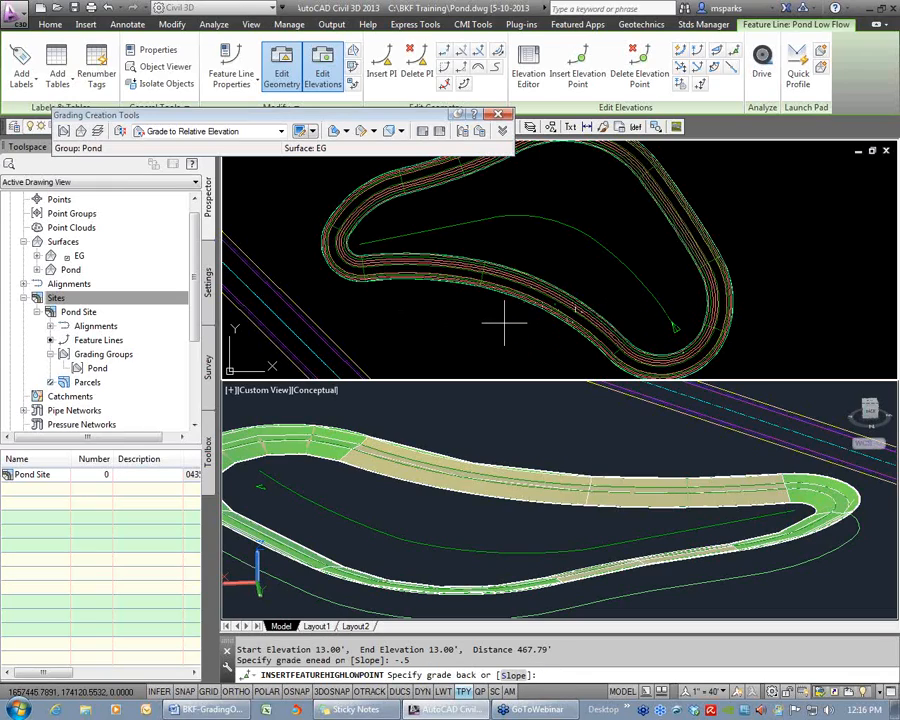
{"action": "key", "text": "Return"}
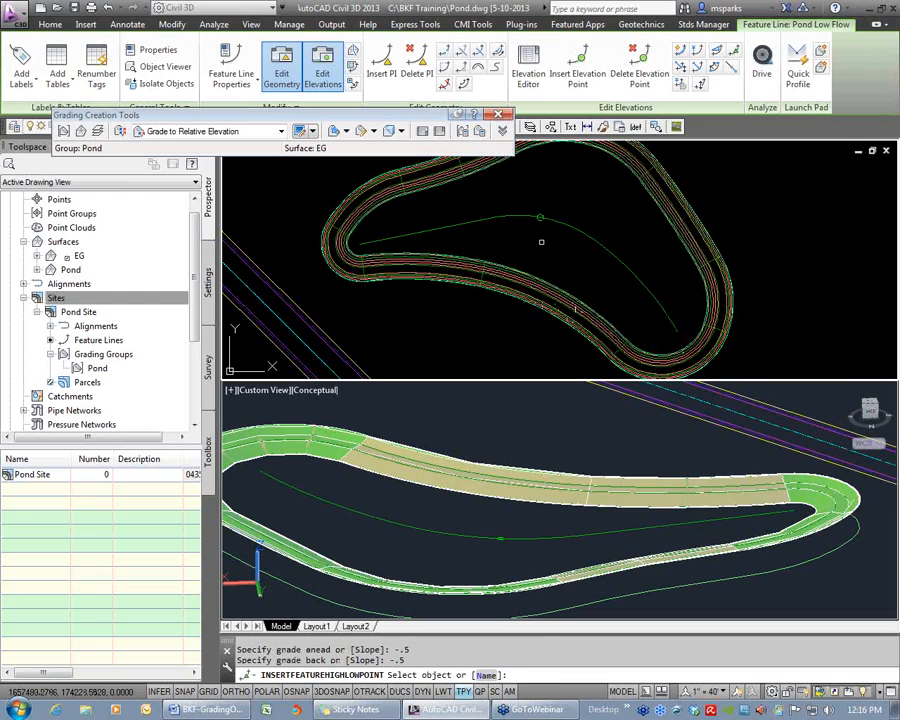
{"action": "key", "text": "Escape"}
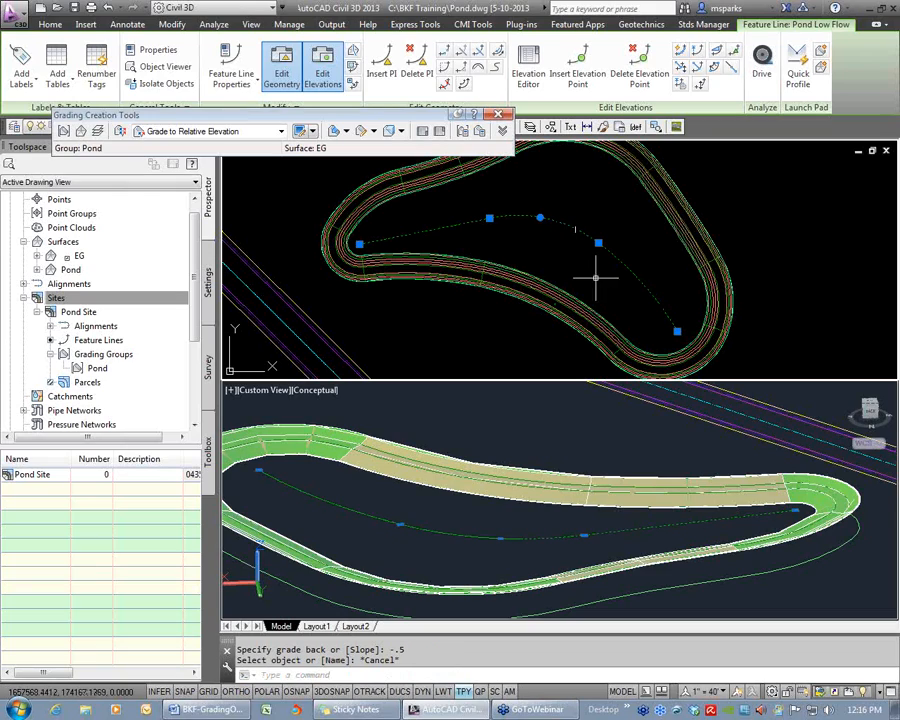
Review the low-flow feature line's stations, elevations and grades at the inserted low point in the Elevation Editor
{"action": "left_click", "coordinate": [529, 68]}
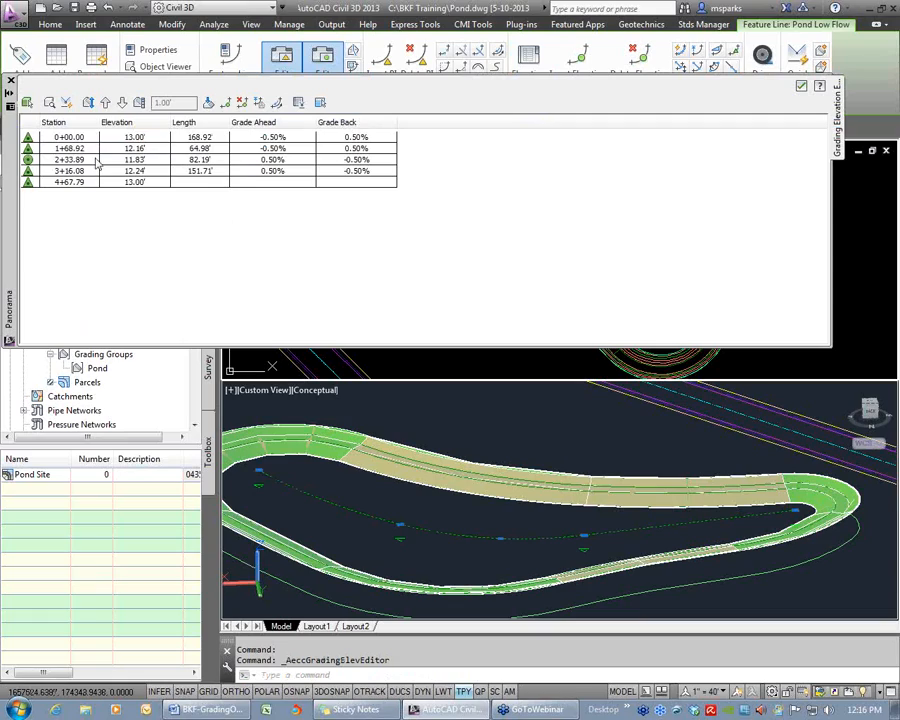
{"action": "left_click", "coordinate": [28, 160]}
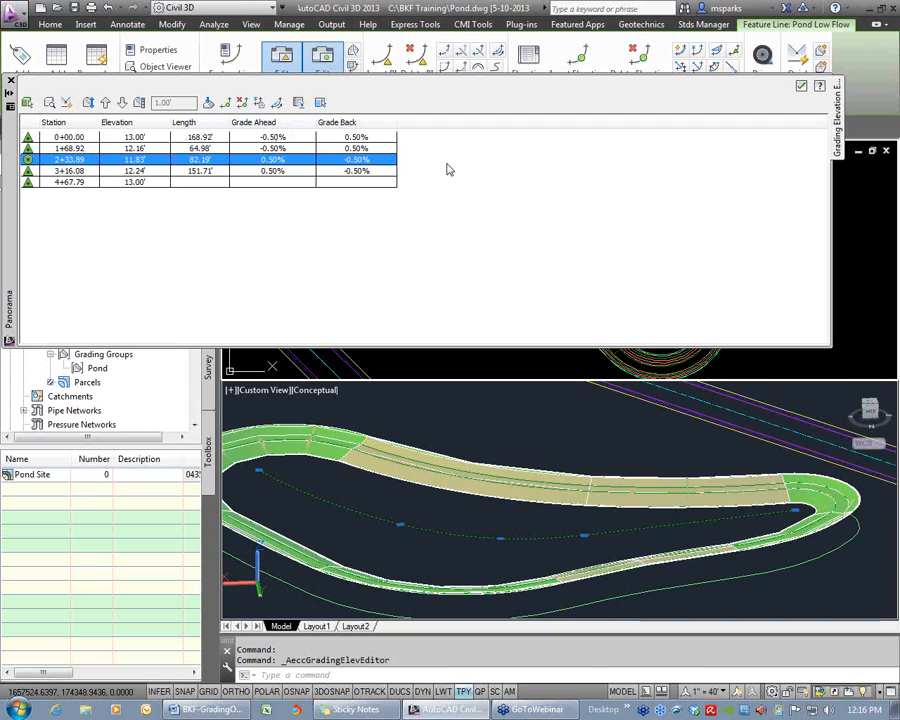
{"action": "left_click", "coordinate": [802, 87]}
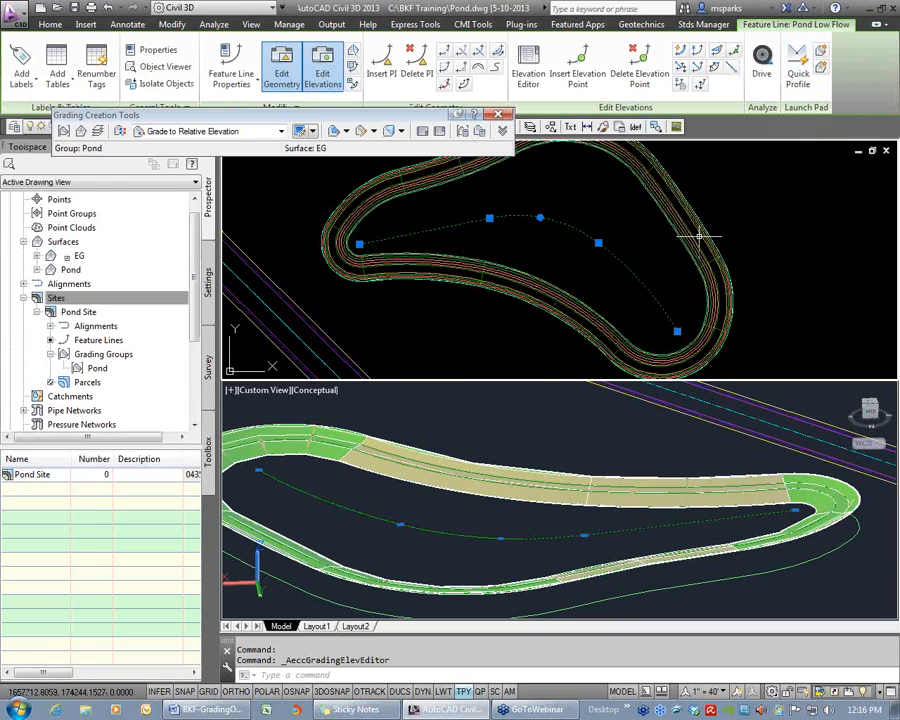
{"action": "key", "text": "Escape"}
{"action": "key", "text": "Escape"}
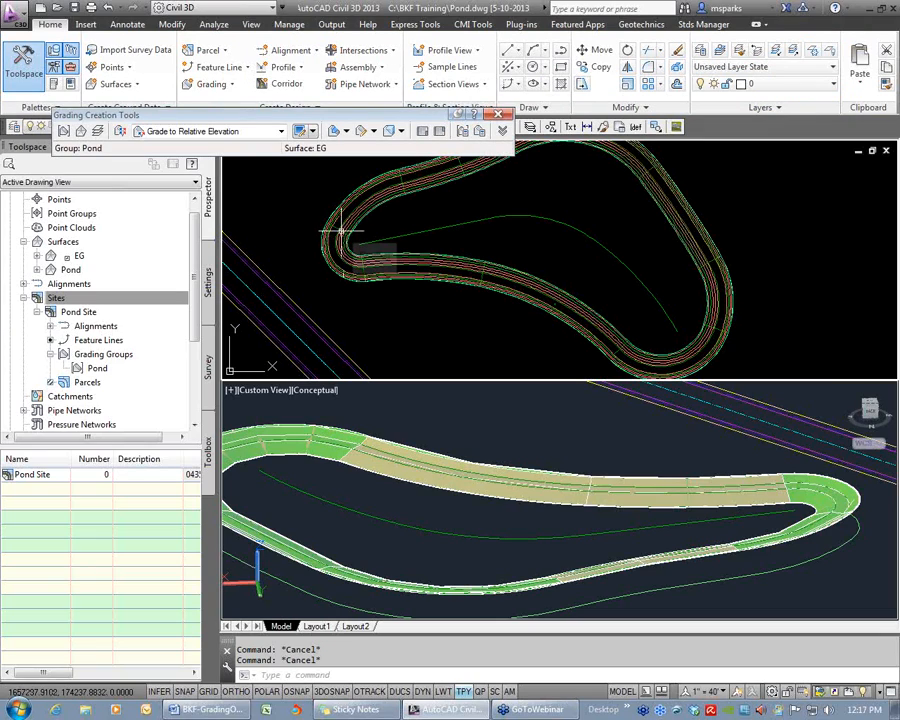
{"action": "middle_click_drag", "start_coordinate": [460, 239], "coordinate": [464, 260]}
{"action": "left_click", "coordinate": [416, 254]}
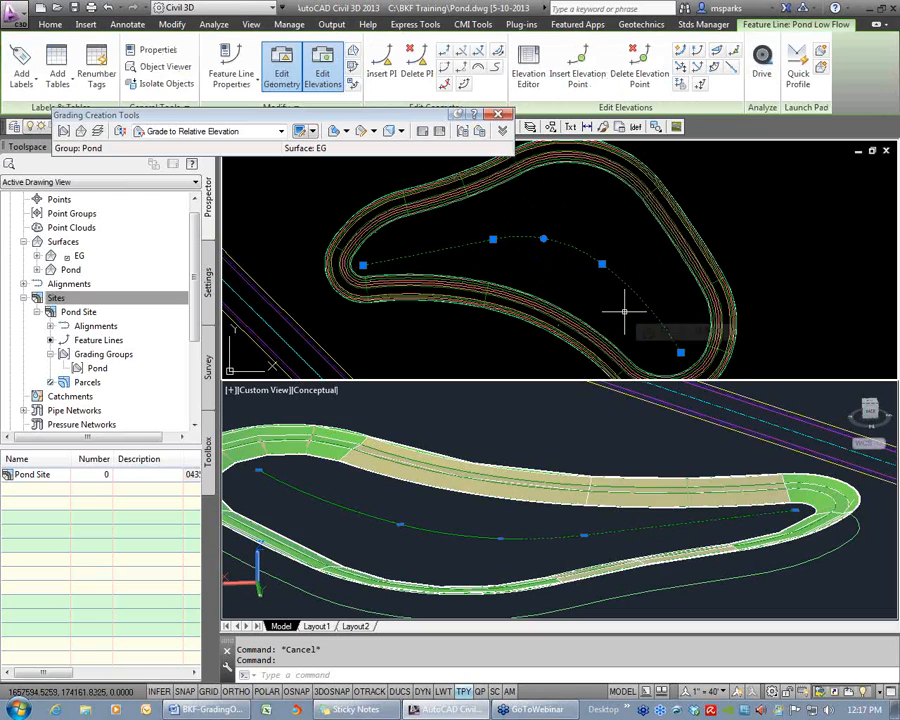
{"action": "key", "text": "Escape"}
{"action": "left_click", "coordinate": [345, 272]}
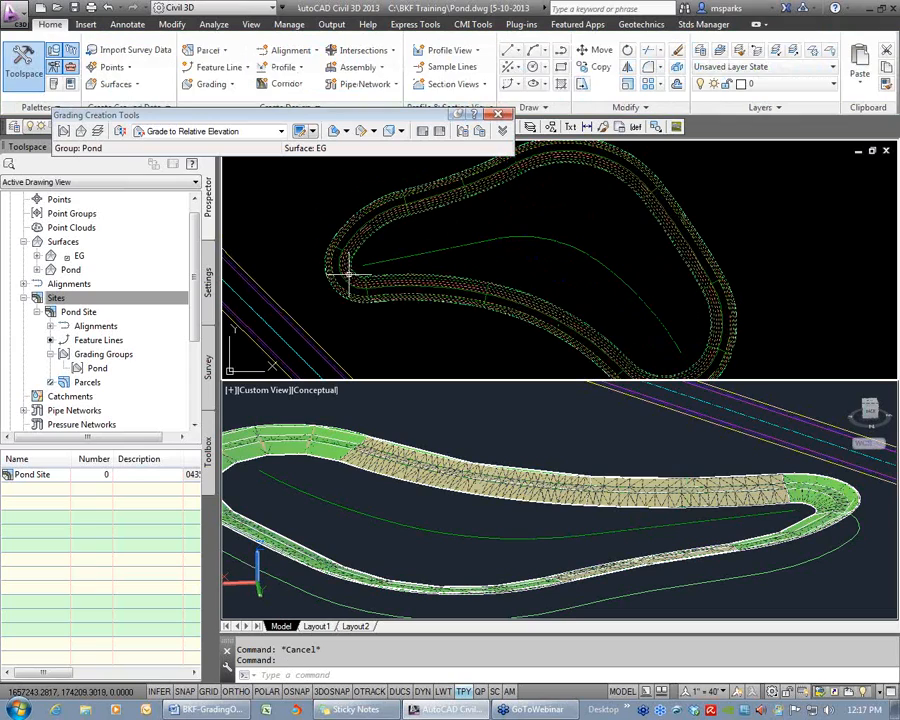
{"action": "key", "text": "Escape"}
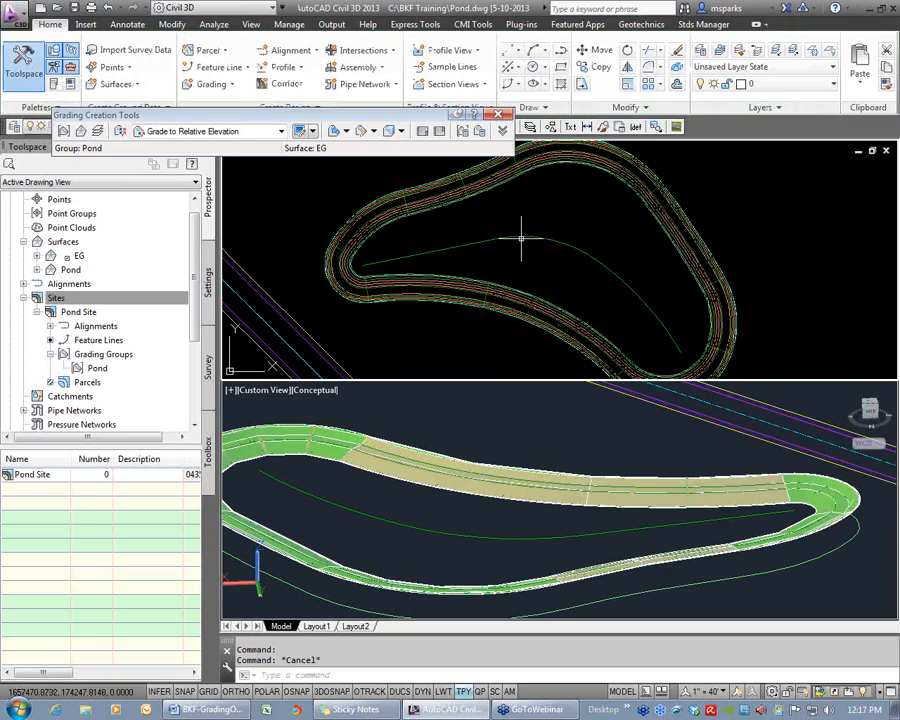
Add the low-flow feature line to a surface as a breakline, choosing Pond as the target surface
{"action": "left_click", "coordinate": [420, 258]}
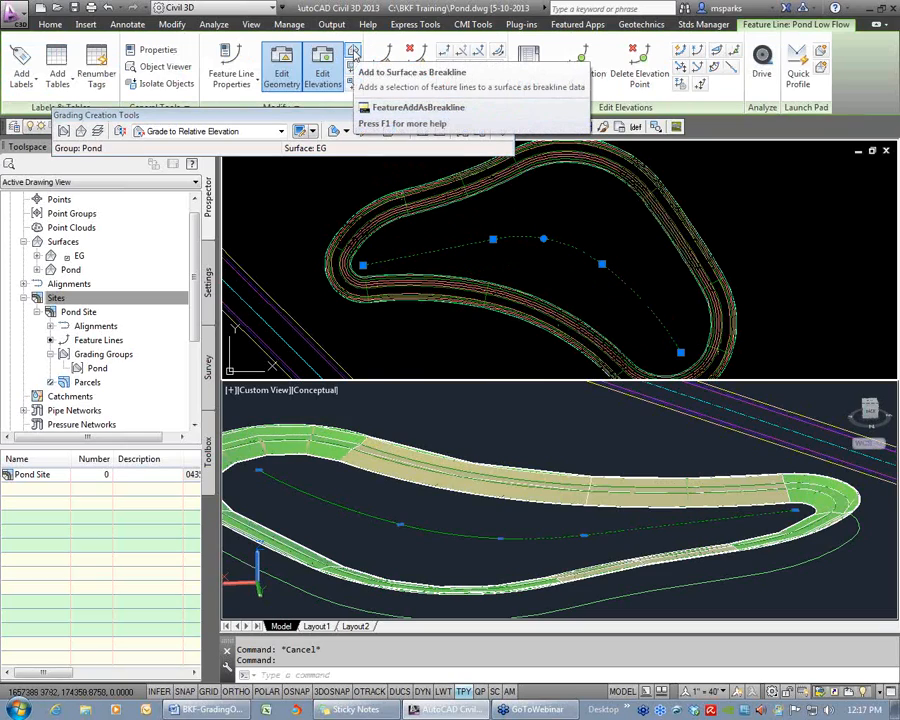
{"action": "right_click", "coordinate": [595, 223]}
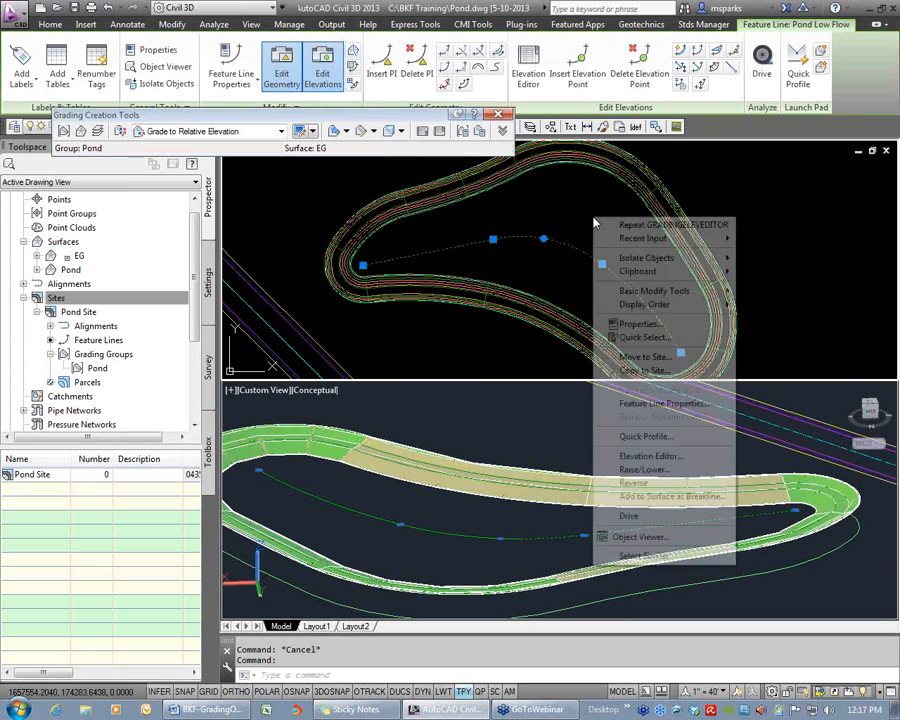
{"action": "left_click", "coordinate": [657, 497]}
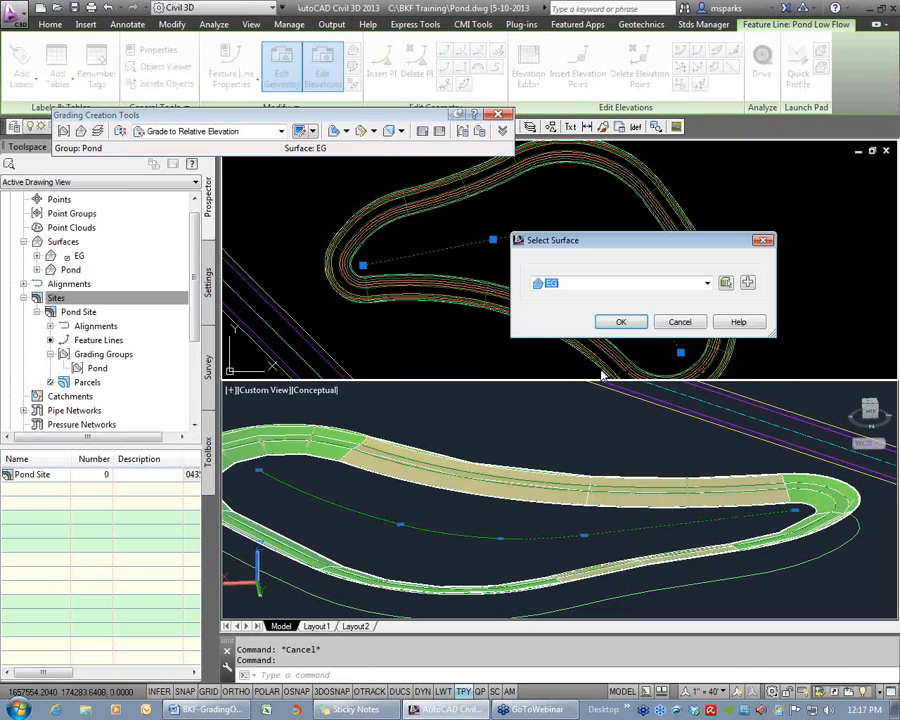
{"action": "left_click", "coordinate": [706, 283]}
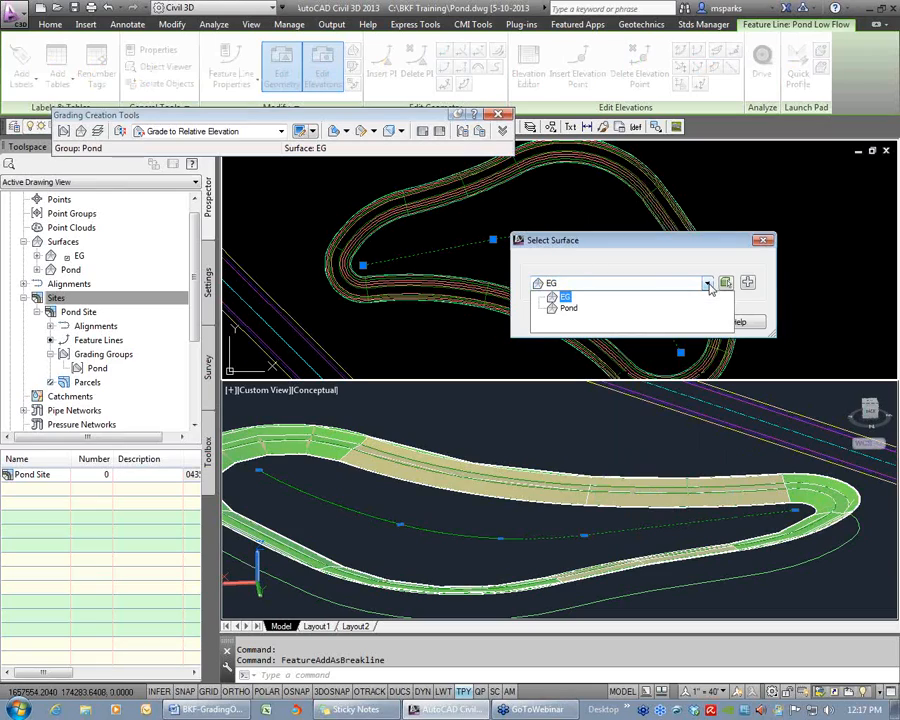
{"action": "left_click", "coordinate": [574, 310]}
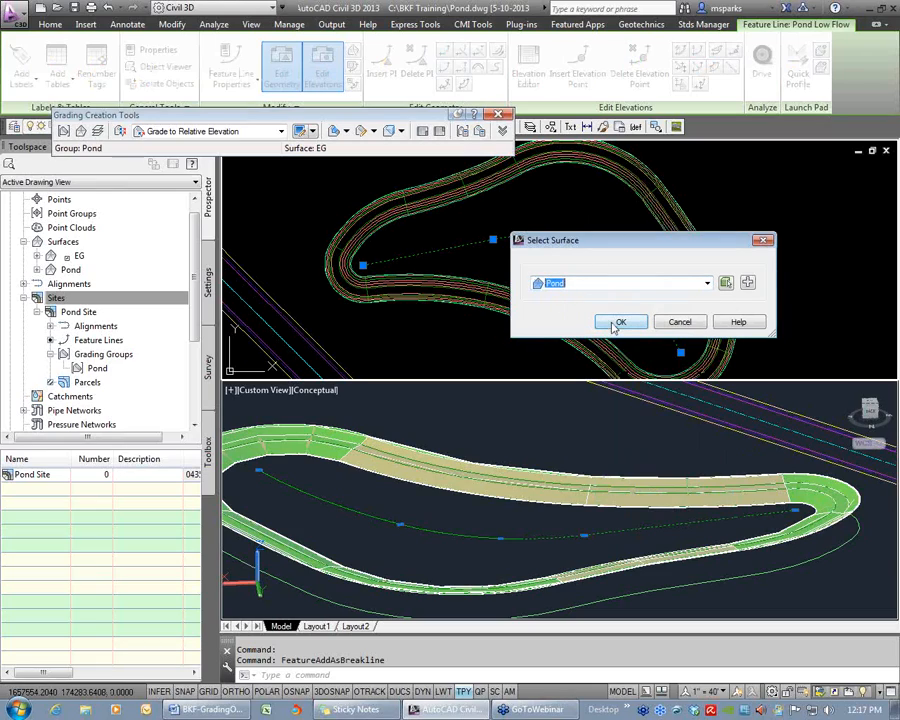
{"action": "left_click", "coordinate": [621, 323]}
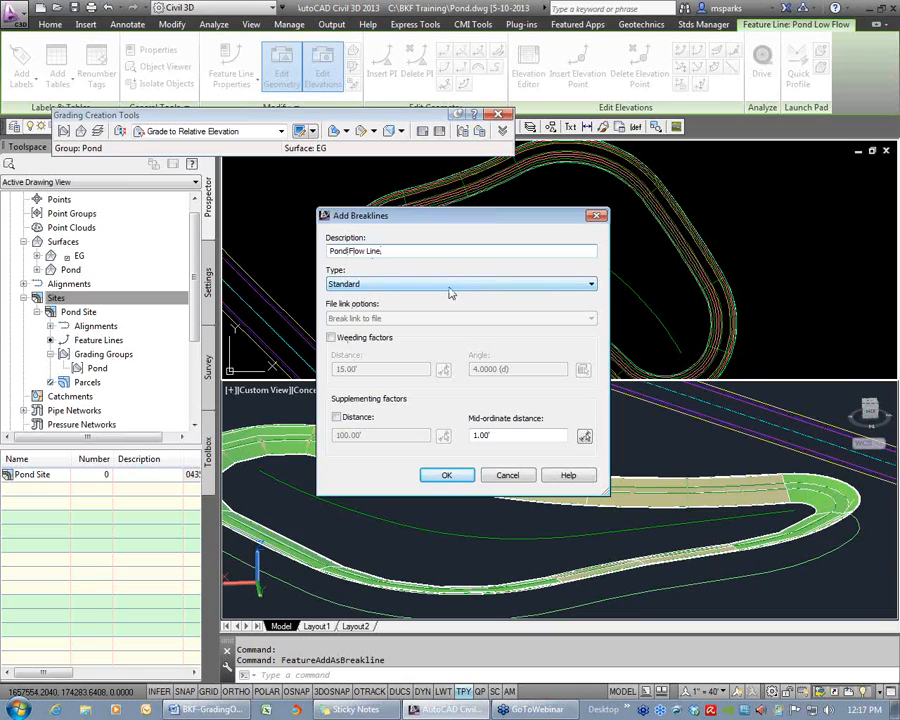
Create the standard breakline described as Pond Flow Line, with a supplementing distance of 5' and a mid-ordinate distance of 0.1
{"action": "left_click", "coordinate": [336, 417]}
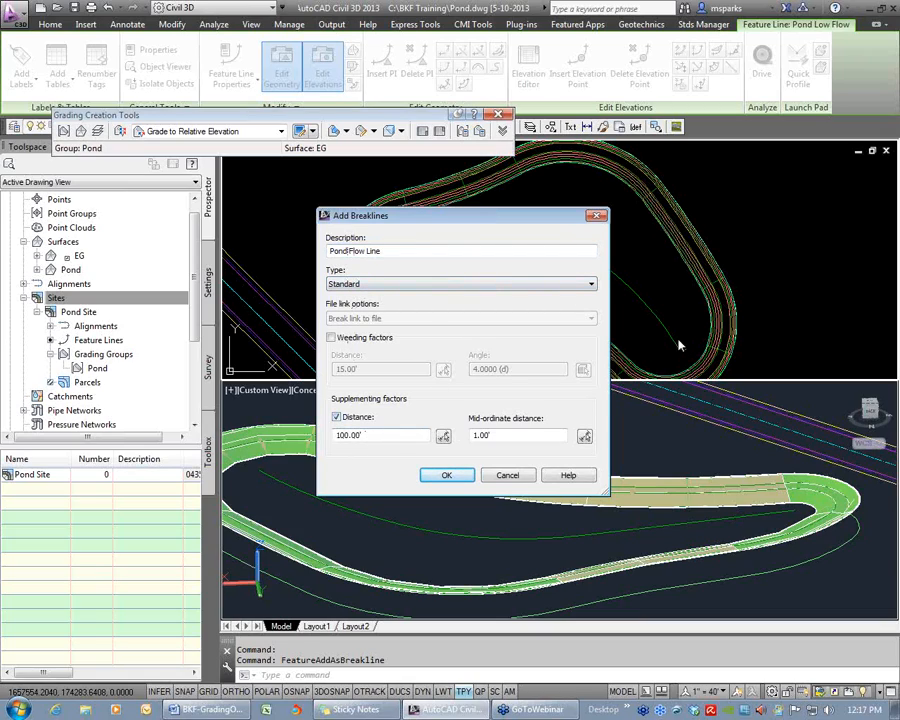
{"action": "left_click_drag", "start_coordinate": [393, 438], "coordinate": [302, 443]}
{"action": "type", "text": "5"}
{"action": "key", "text": "Tab"}
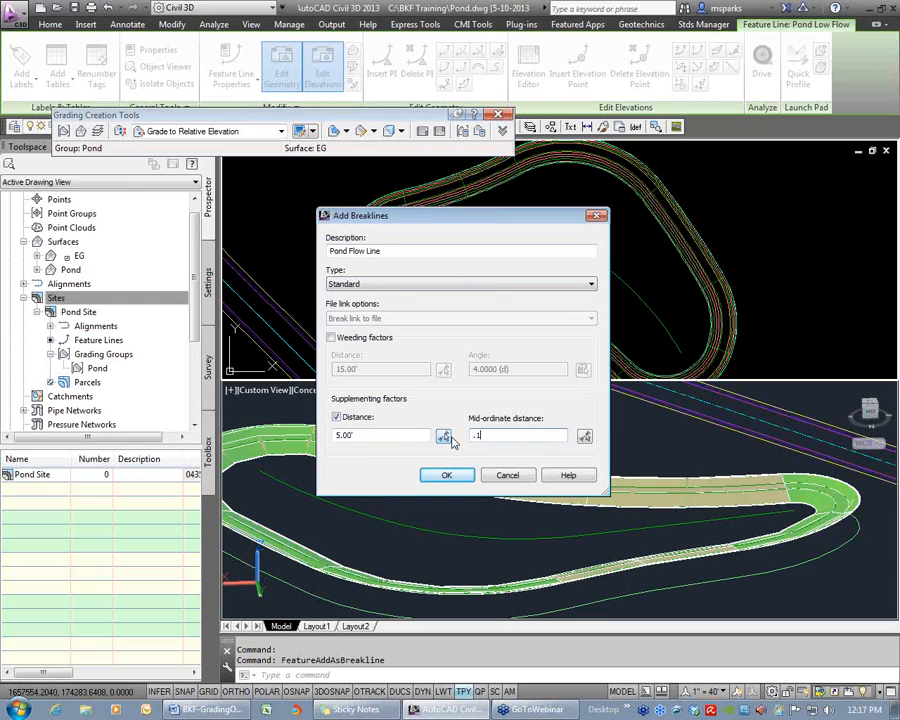
{"action": "left_click", "coordinate": [453, 477]}
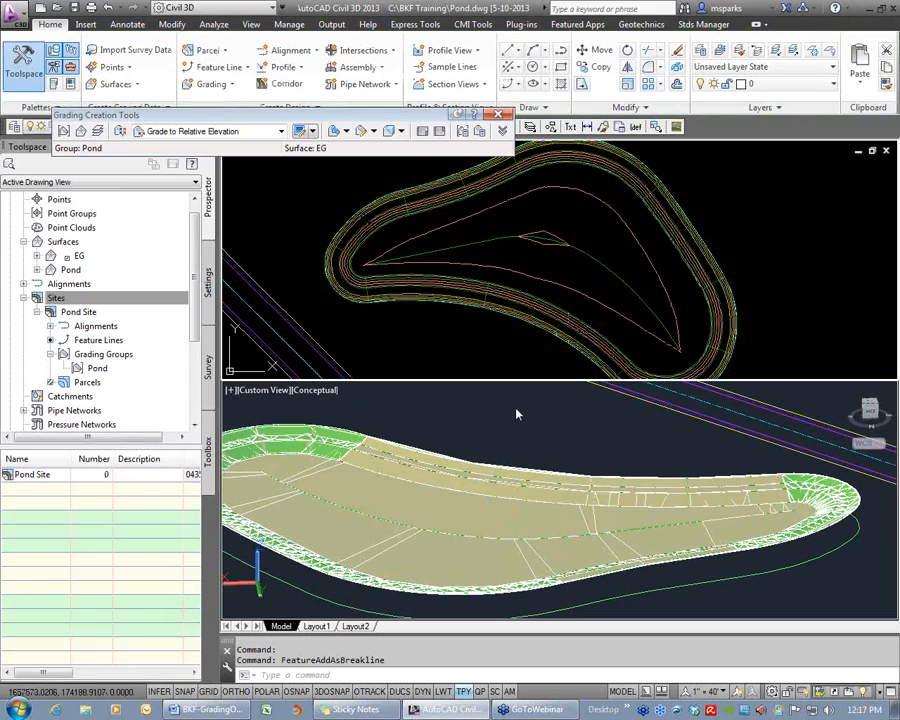
{"action": "key", "text": "Escape"}
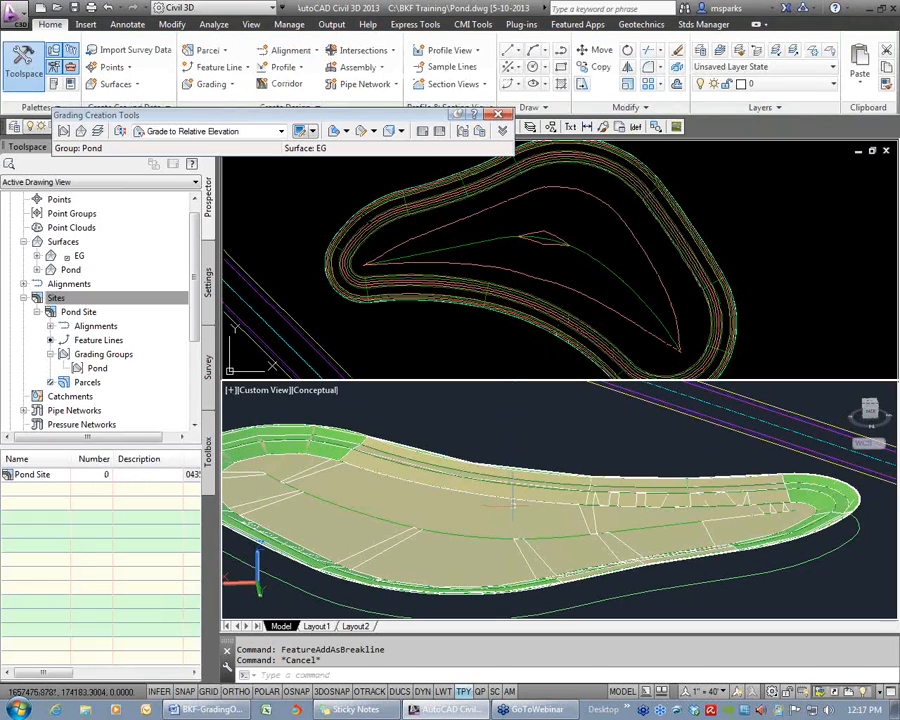
Try moving the low-flow feature line's second vertex from the west northeast and south, and undo both moves
{"action": "middle_click_drag", "start_coordinate": [440, 480], "coordinate": [400, 511], "text": "shift"}
{"action": "middle_click_drag", "start_coordinate": [386, 516], "coordinate": [377, 516], "text": "shift"}
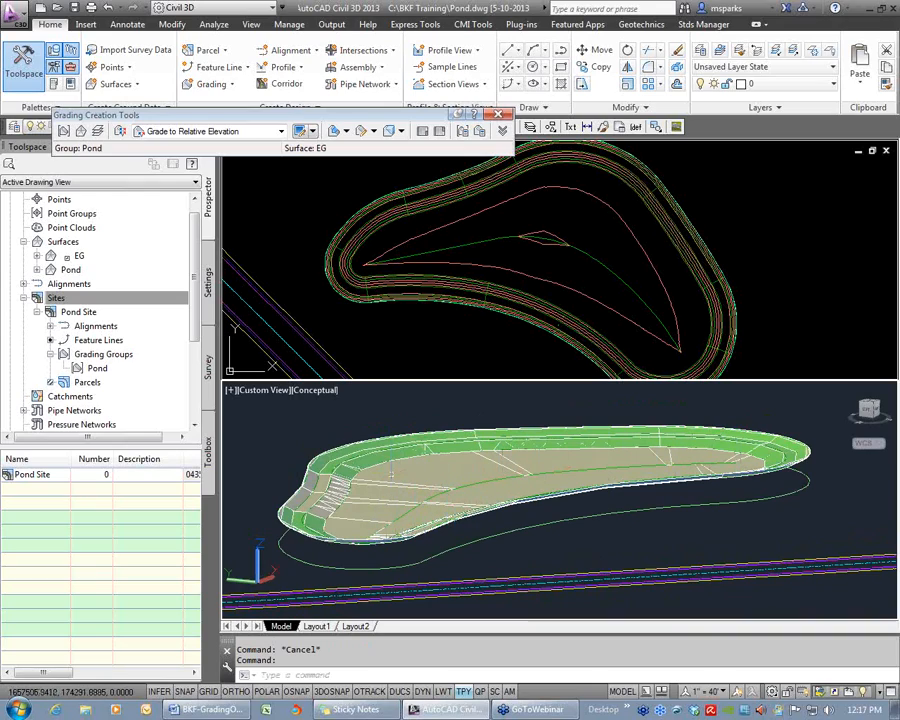
{"action": "left_click", "coordinate": [492, 240]}
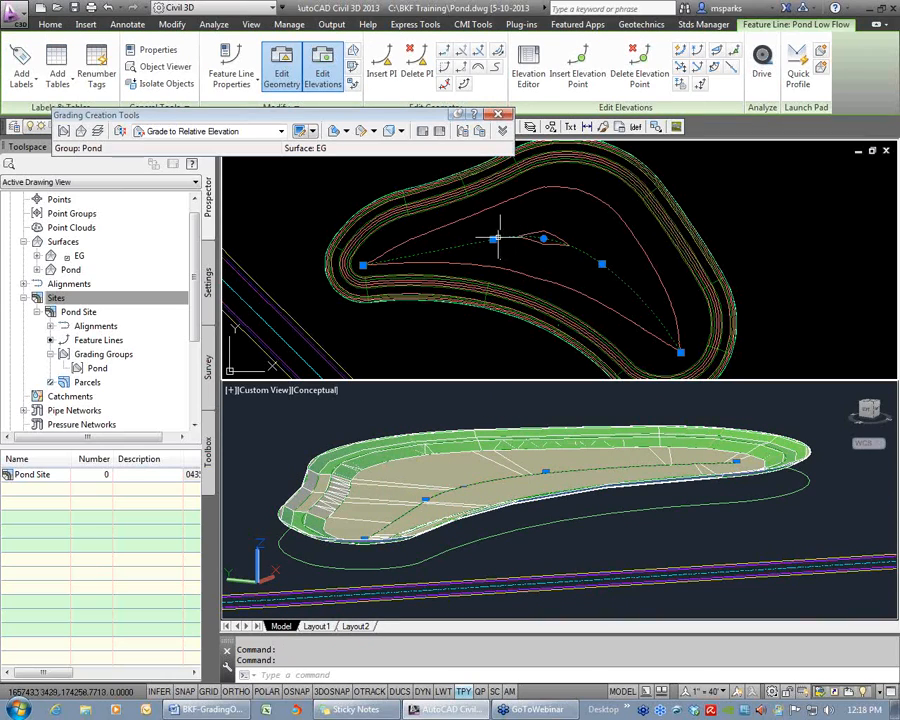
{"action": "left_click", "coordinate": [493, 239]}
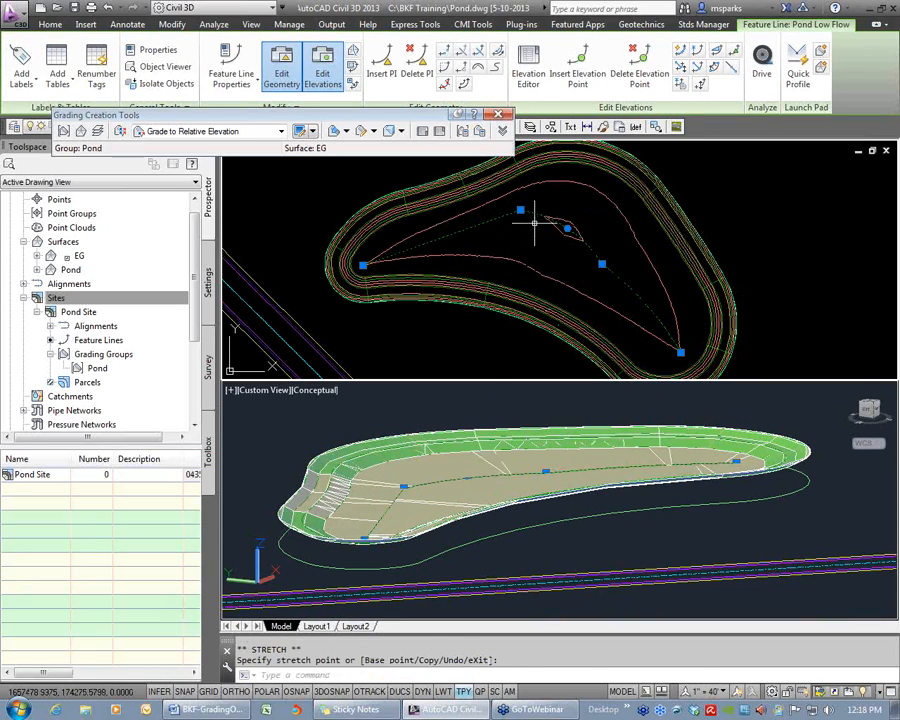
{"action": "left_click", "coordinate": [520, 210]}
{"action": "left_click", "coordinate": [491, 265]}
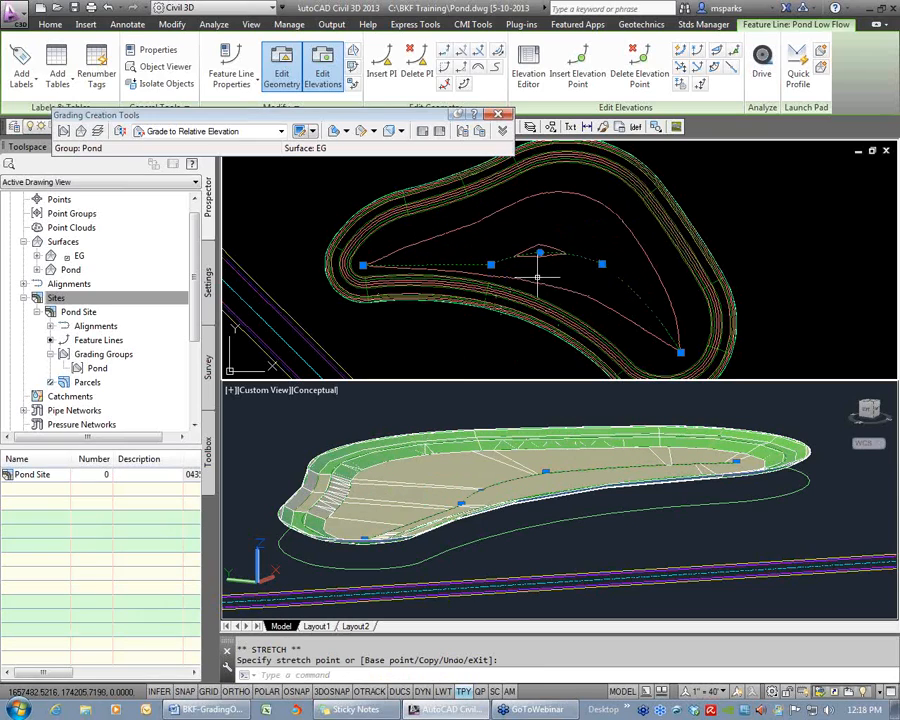
{"action": "key", "text": "Return"}
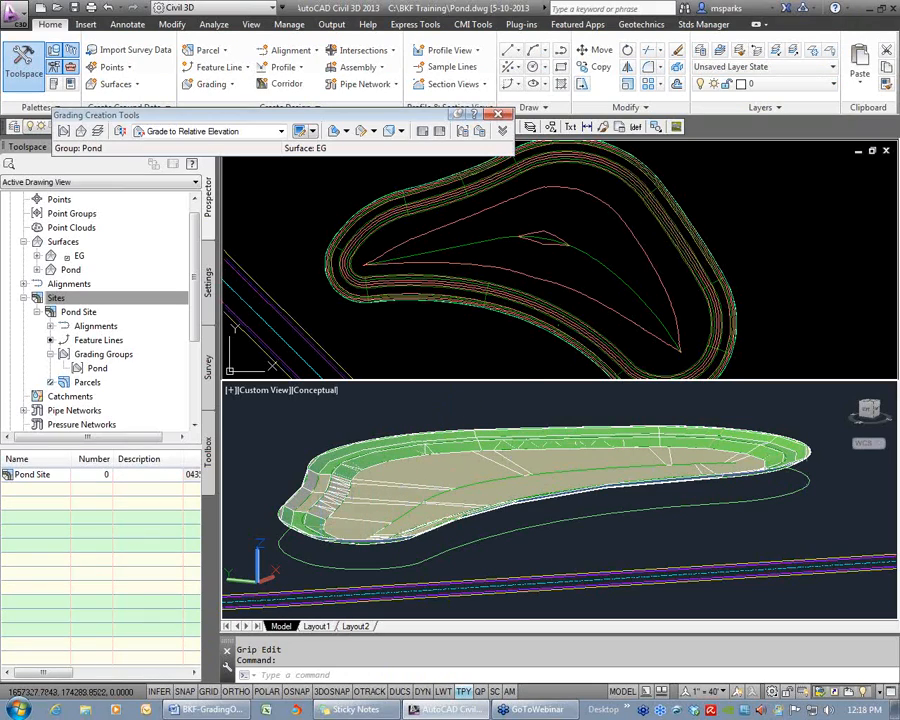
{"action": "left_click", "coordinate": [521, 257]}
{"action": "scroll", "coordinate": [522, 263], "scroll_direction": "down", "scroll_amount": 2}
{"action": "middle_click_drag", "start_coordinate": [538, 276], "coordinate": [570, 277]}
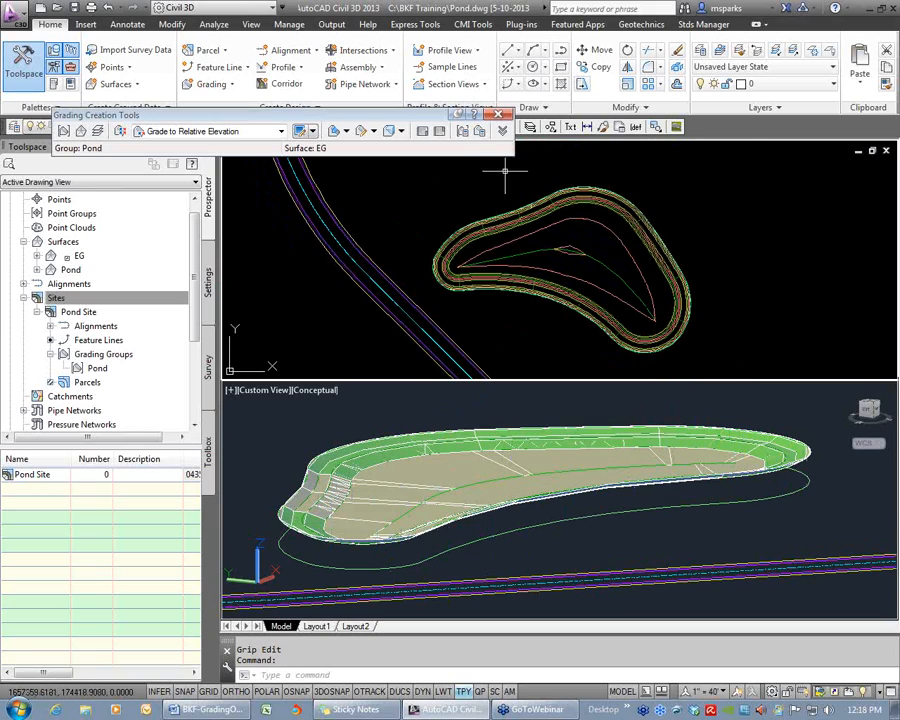
{"action": "left_click_drag", "start_coordinate": [200, 115], "coordinate": [247, 95]}
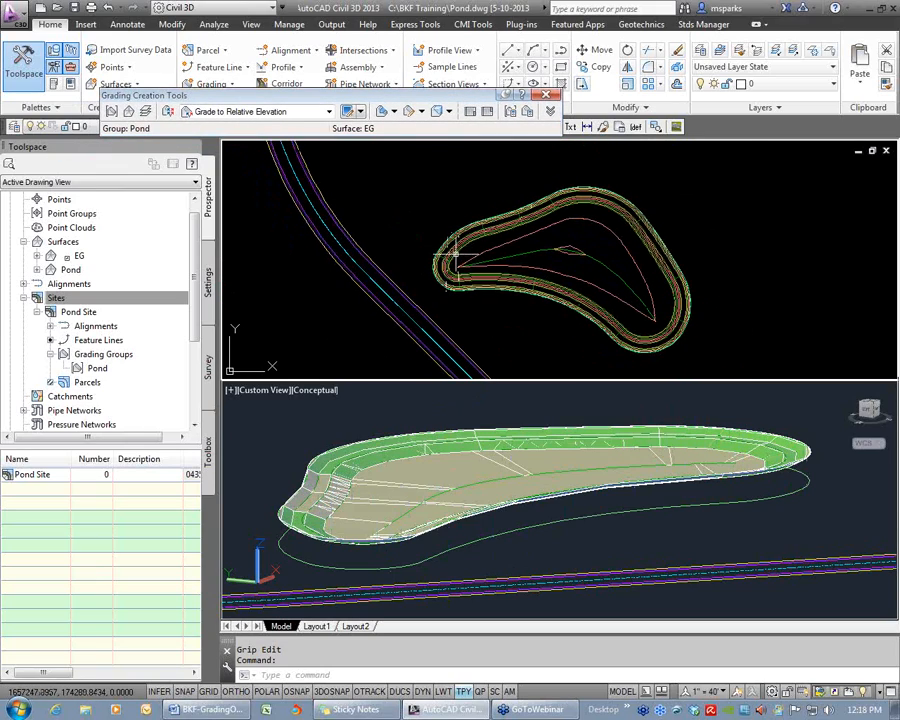
{"action": "left_click", "coordinate": [278, 113]}
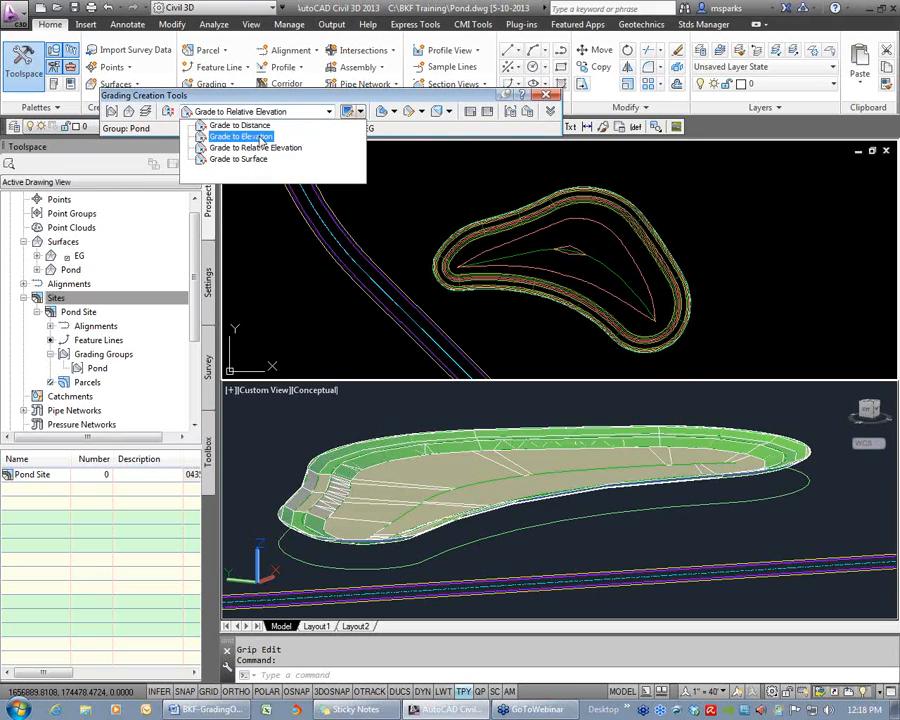
{"action": "left_click", "coordinate": [331, 101]}
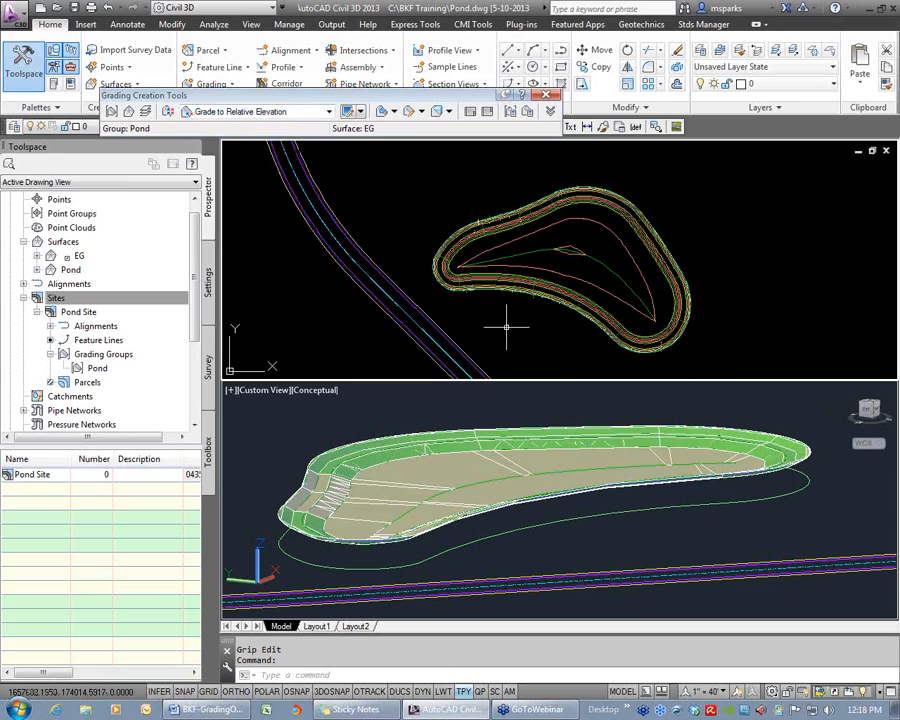
{"action": "middle_click_drag", "start_coordinate": [542, 324], "coordinate": [506, 317]}
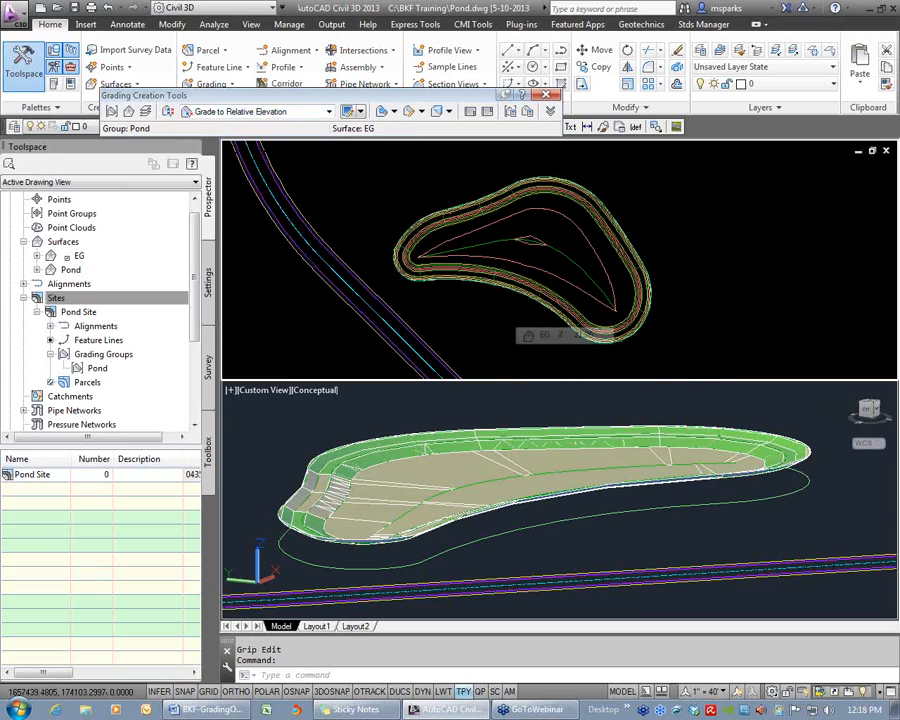
Save the drawing and set the grading criteria to Grade to Surface
{"action": "key", "text": "ctrl+s"}
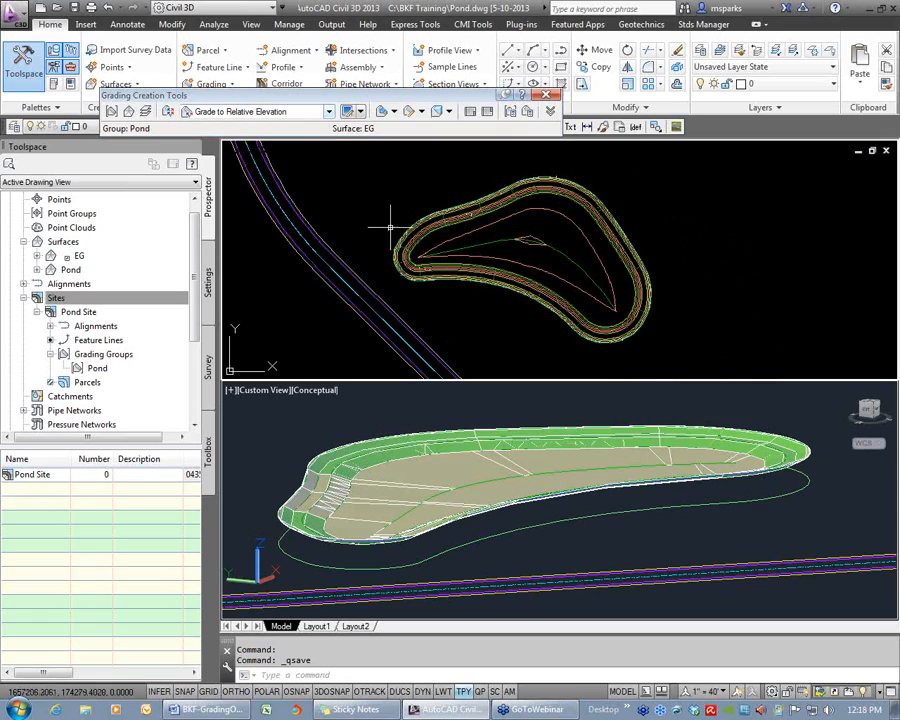
{"action": "left_click", "coordinate": [328, 111]}
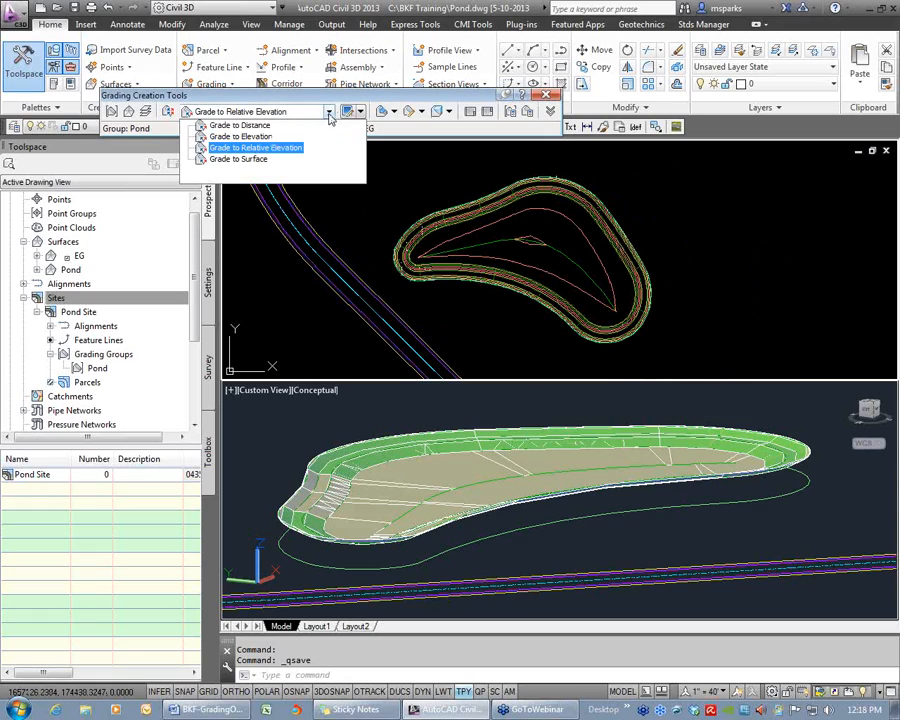
{"action": "left_click", "coordinate": [238, 159]}
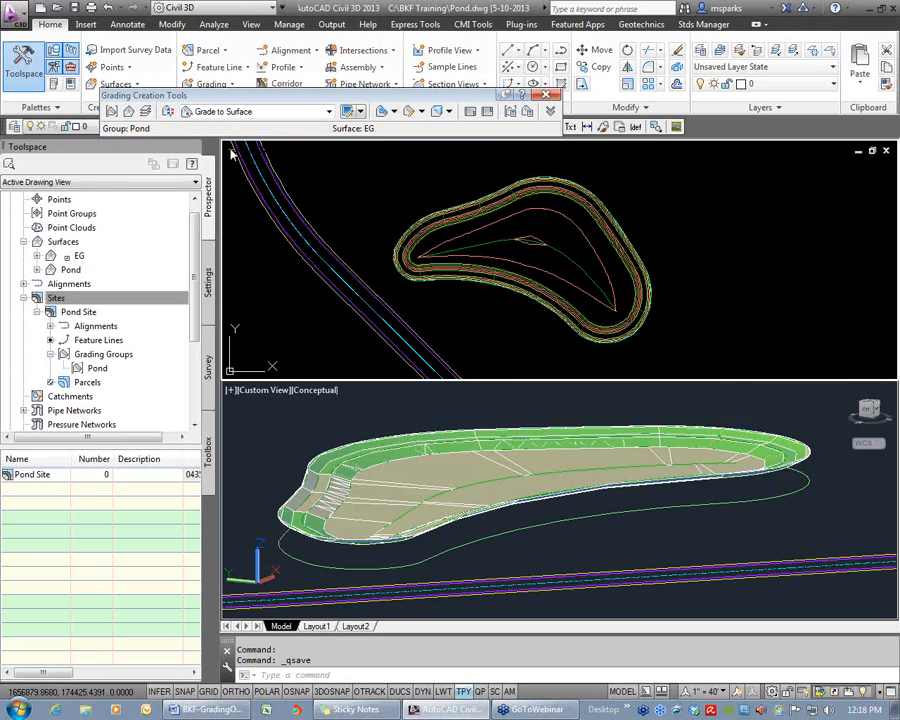
{"action": "left_click_drag", "start_coordinate": [207, 95], "coordinate": [222, 88]}
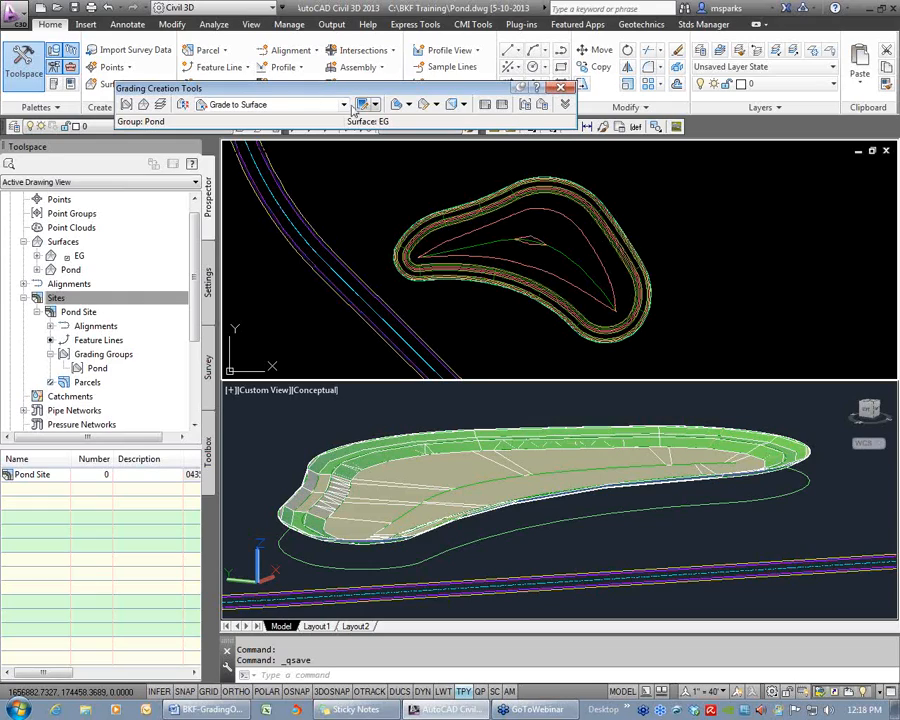
Start a new grading from the pond's outermost edge, choosing the outside of the pond as the grading side
{"action": "left_click", "coordinate": [407, 106]}
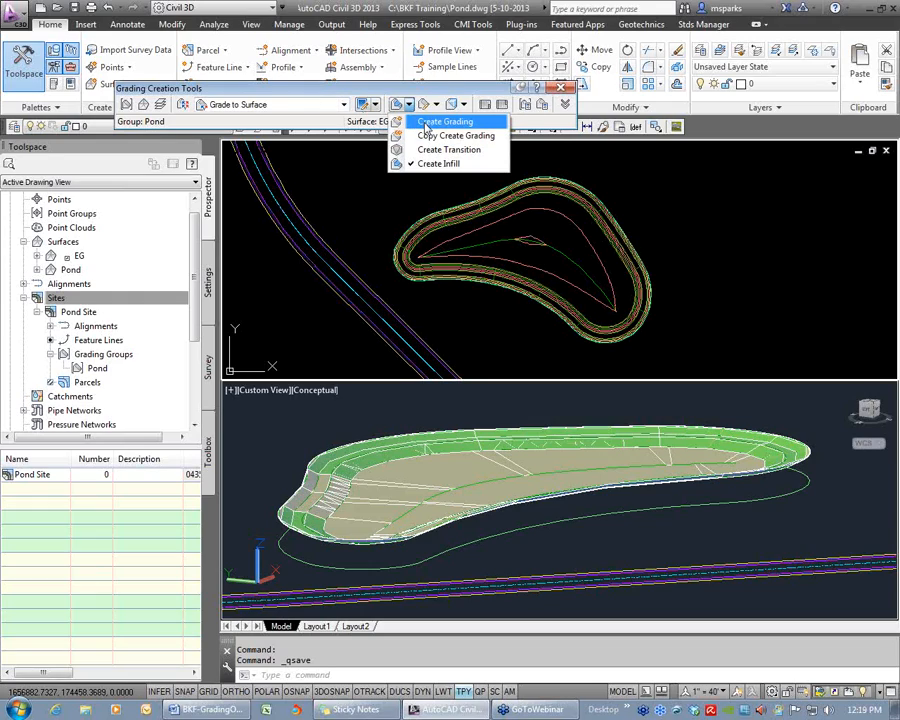
{"action": "left_click", "coordinate": [440, 122]}
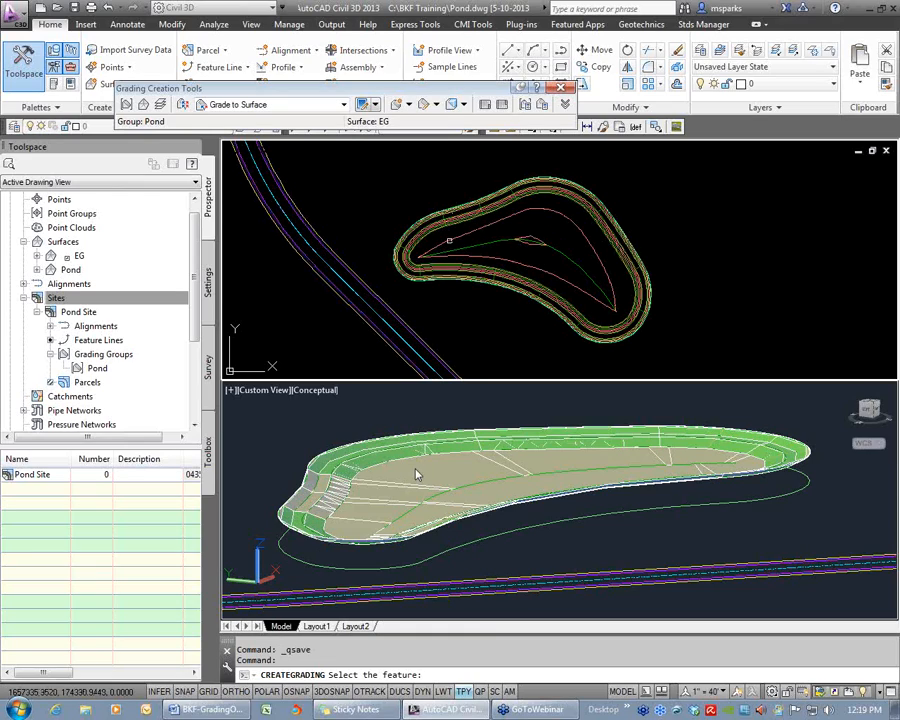
{"action": "scroll", "coordinate": [443, 217], "scroll_direction": "up", "scroll_amount": 1}
{"action": "scroll", "coordinate": [460, 225], "scroll_direction": "down", "scroll_amount": 2}
{"action": "scroll", "coordinate": [483, 236], "scroll_direction": "up", "scroll_amount": 2}
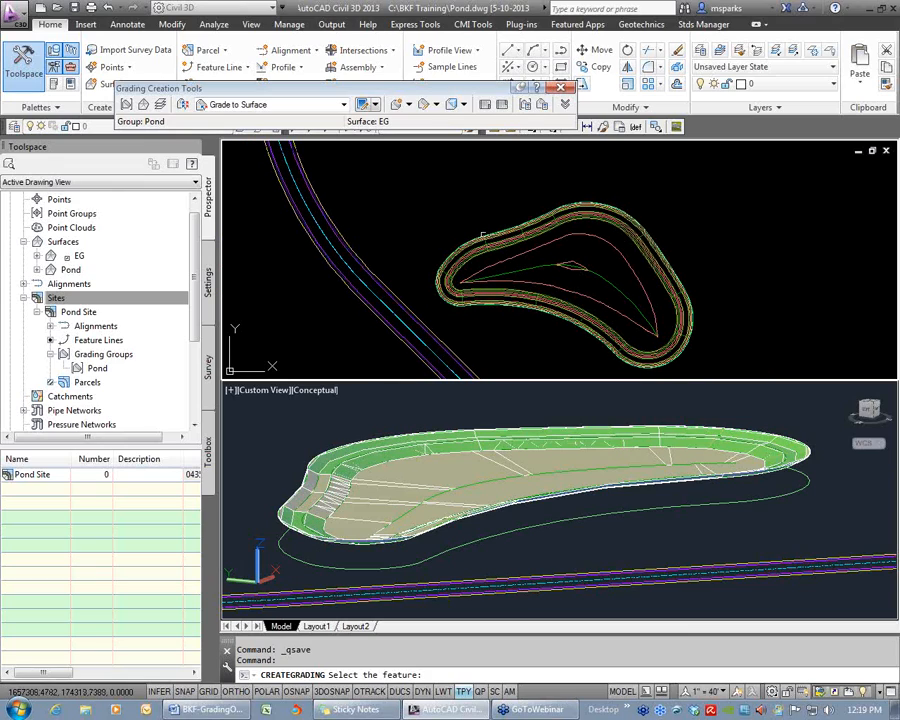
{"action": "scroll", "coordinate": [490, 232], "scroll_direction": "up", "scroll_amount": 2}
{"action": "left_click", "coordinate": [491, 232]}
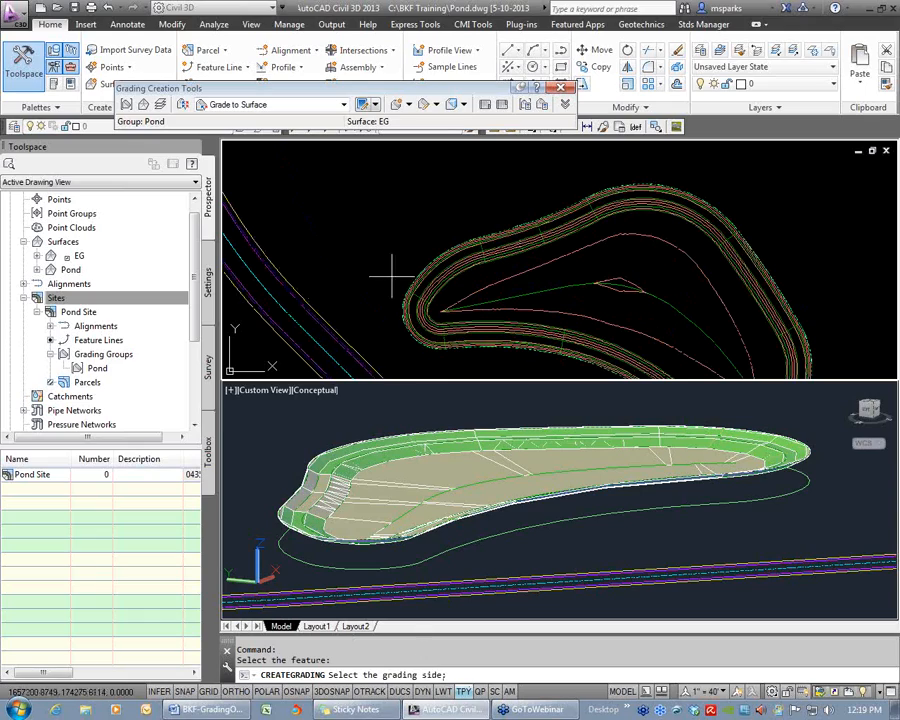
{"action": "left_click", "coordinate": [417, 193]}
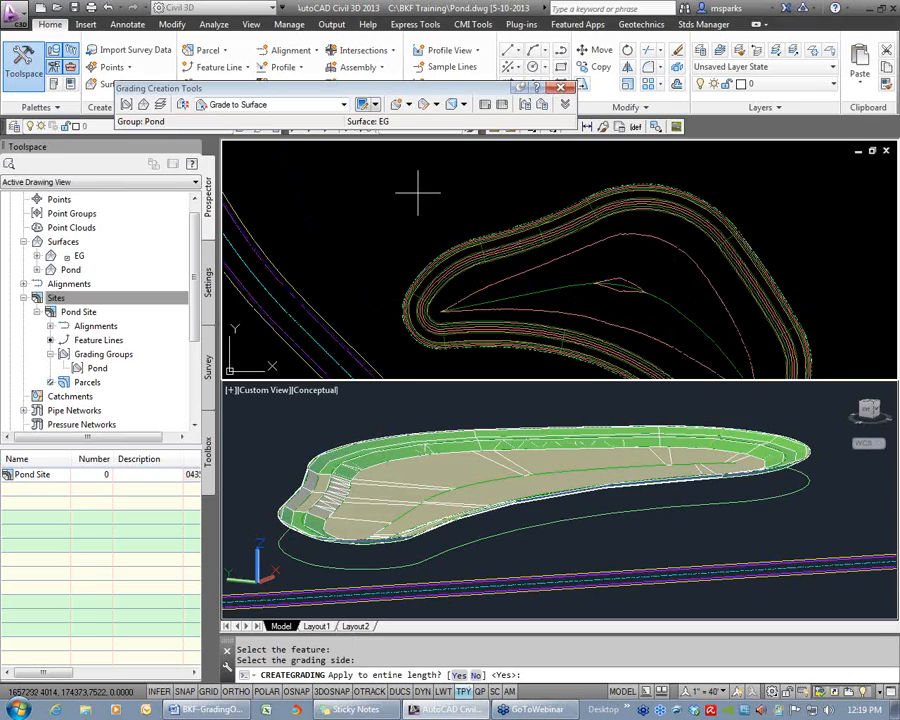
Apply the surface grading to the entire length with a 2:1 cut slope and a 4:1 fill slope, and finish grading
{"action": "key", "text": "Return"}
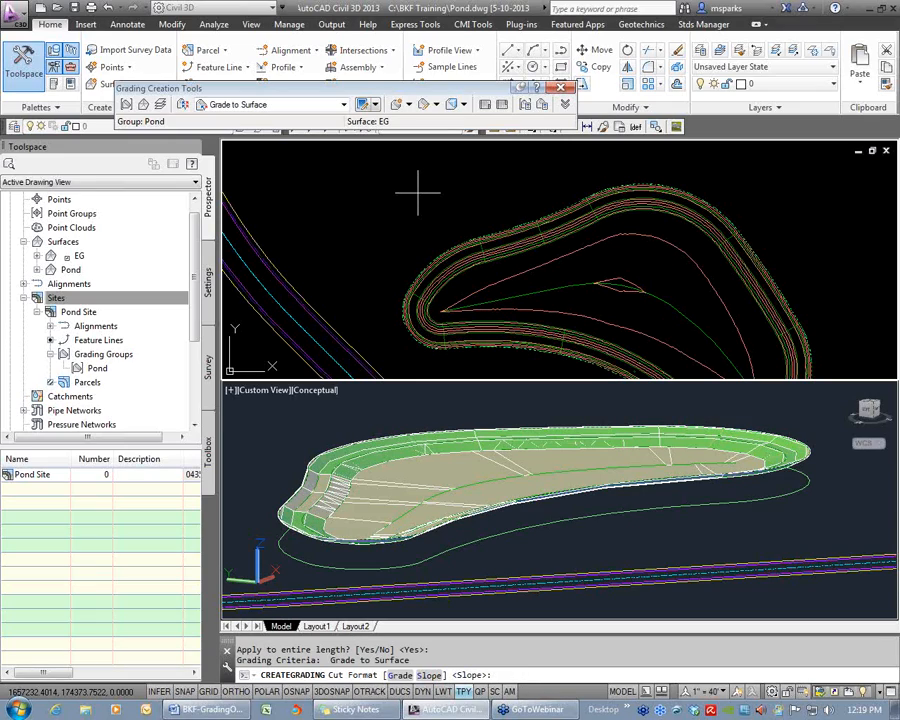
{"action": "key", "text": "Return"}
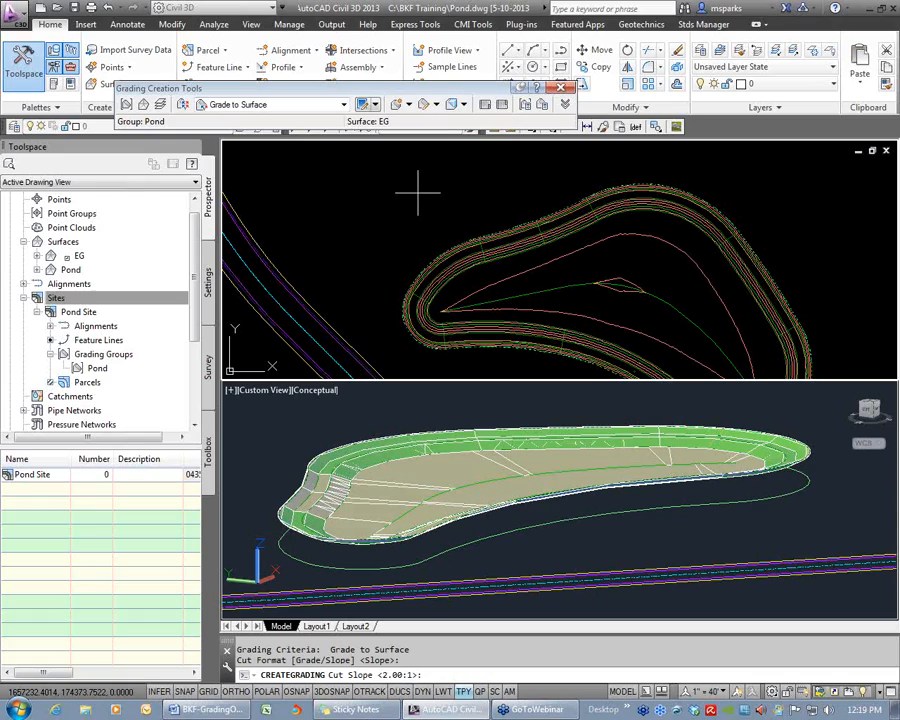
{"action": "key", "text": "Return"}
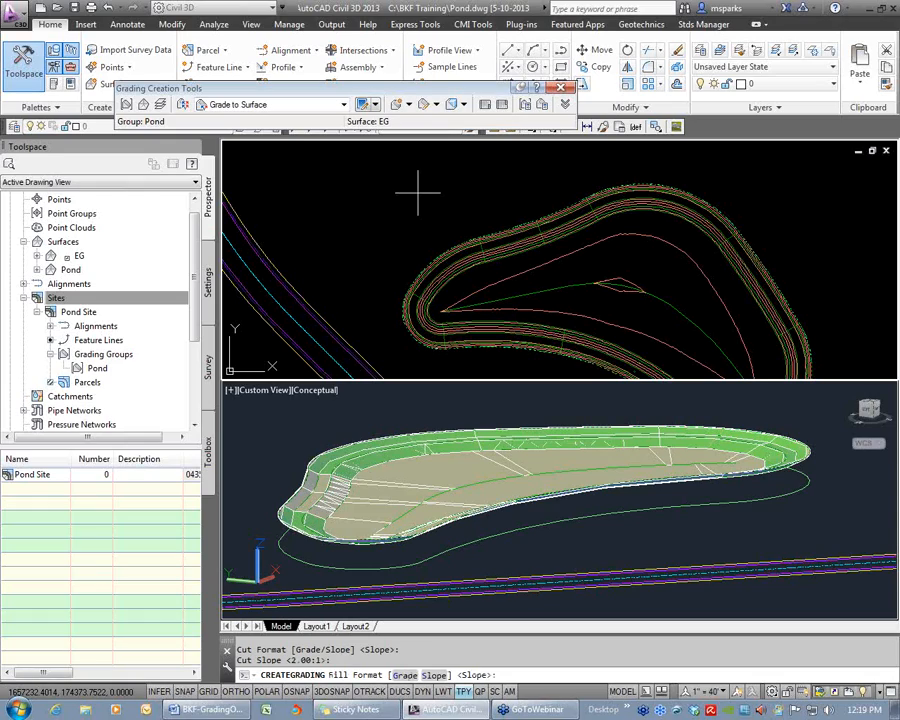
{"action": "key", "text": "Return"}
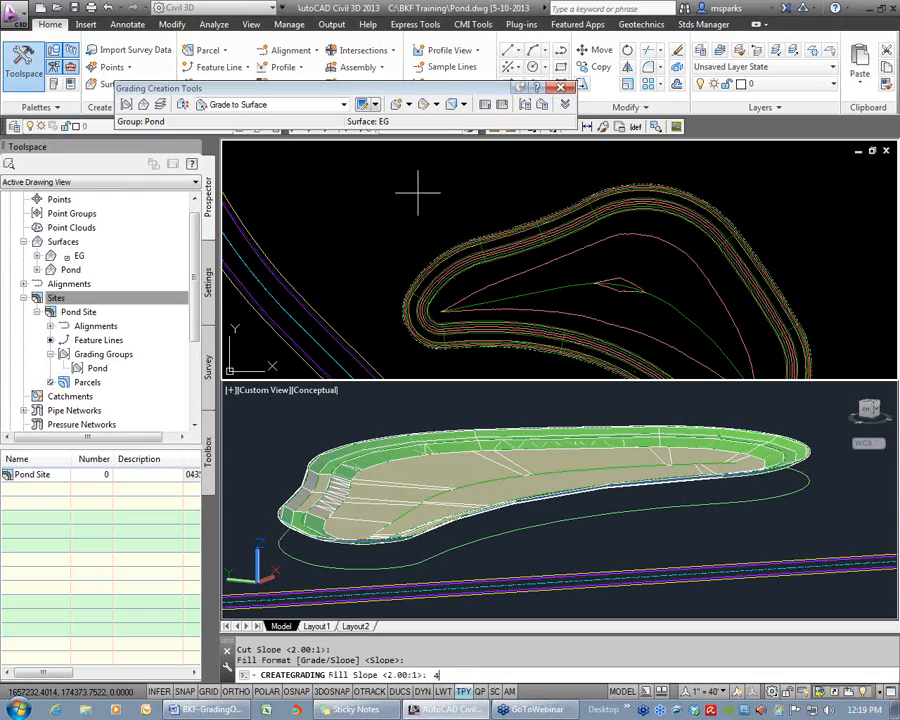
{"action": "key", "text": "Return"}
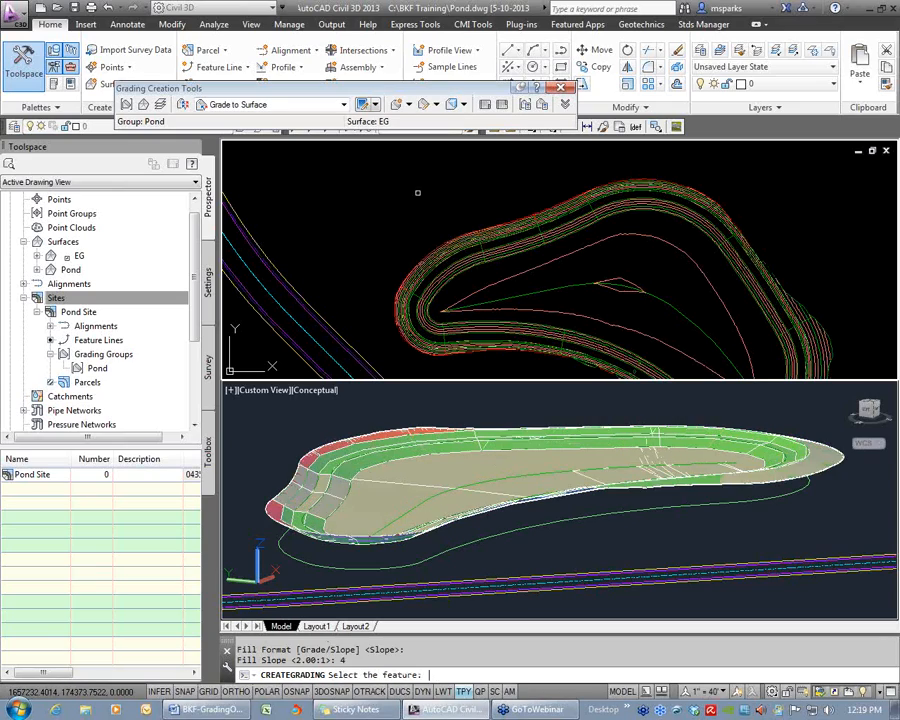
{"action": "key", "text": "Escape"}
{"action": "middle_click_drag", "start_coordinate": [752, 301], "coordinate": [724, 227]}
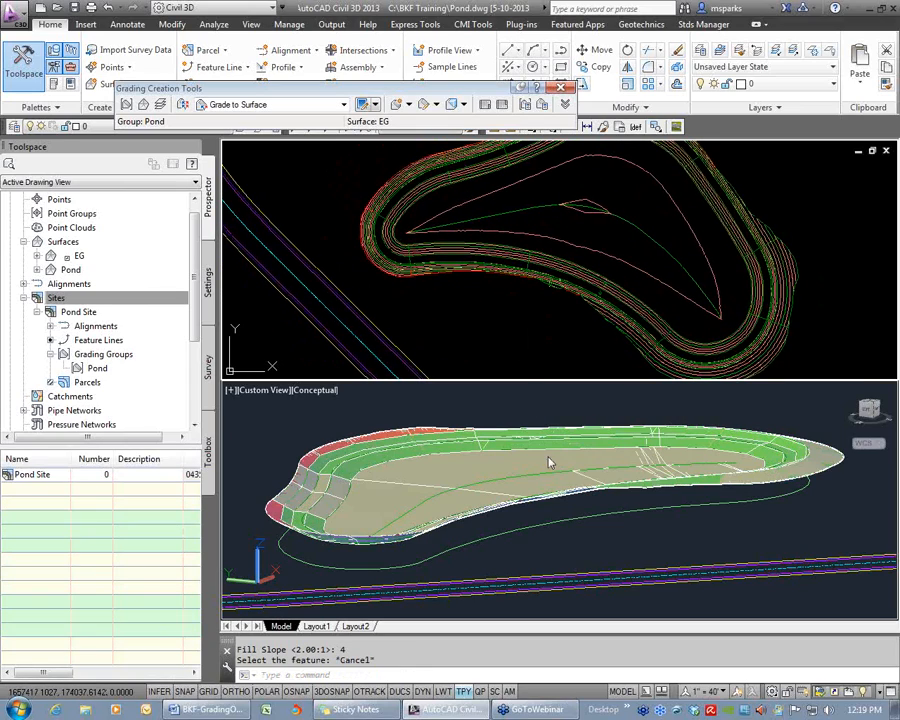
Examine the daylighted pond model from the opposite side in 3D and inspect its closed feature line in plan
{"action": "middle_click_drag", "start_coordinate": [424, 506], "coordinate": [264, 511], "text": "shift"}
{"action": "left_click_drag", "start_coordinate": [264, 511], "coordinate": [247, 510], "text": "shift"}
{"action": "middle_click_drag", "start_coordinate": [247, 510], "coordinate": [245, 513], "text": "shift"}
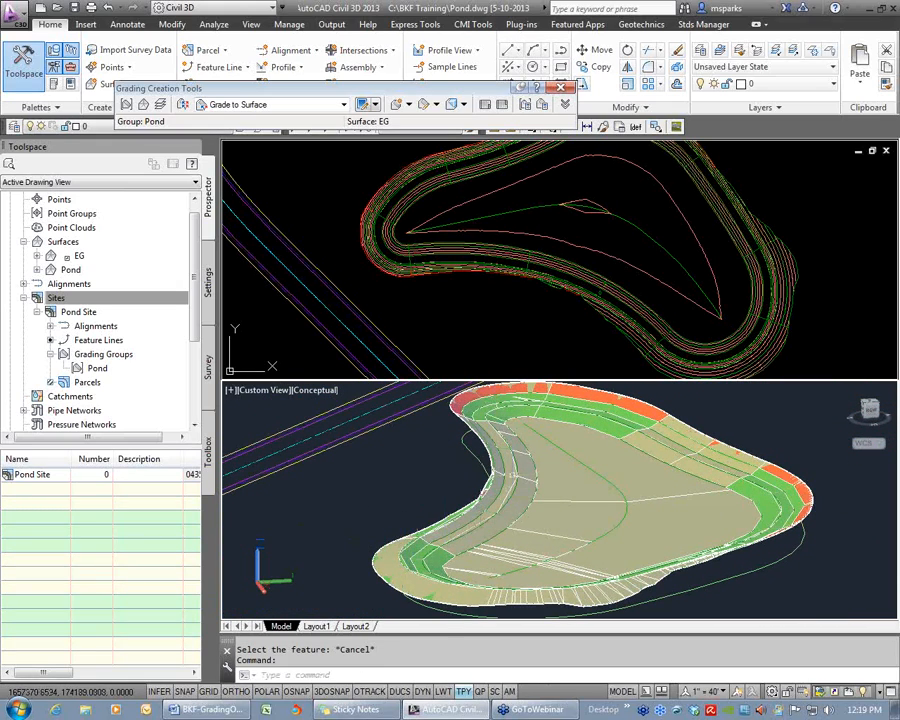
{"action": "scroll", "coordinate": [385, 255], "scroll_direction": "up", "scroll_amount": 5}
{"action": "left_click", "coordinate": [408, 250]}
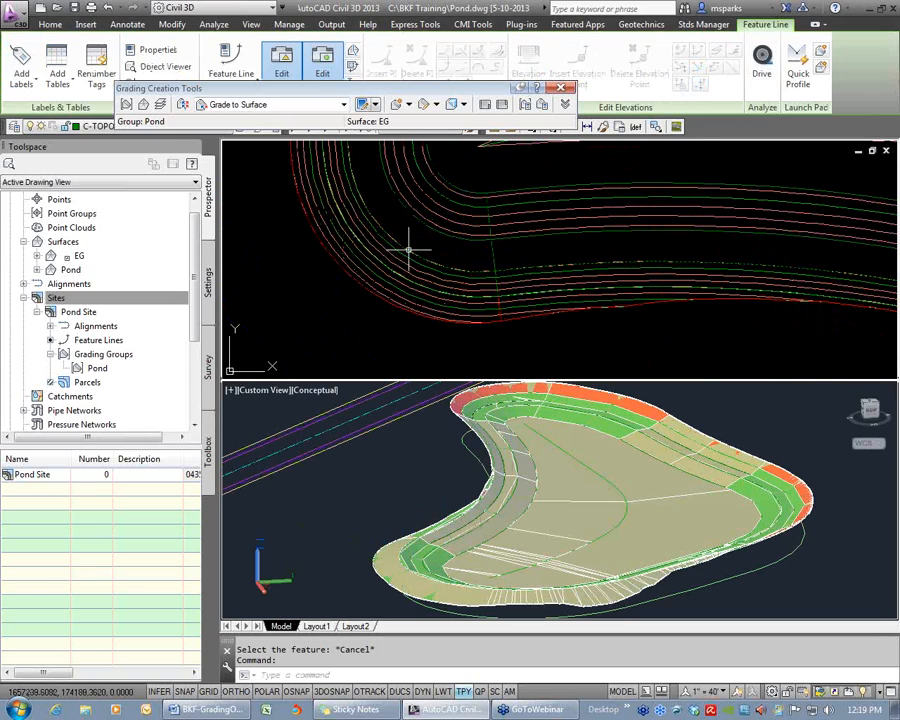
{"action": "scroll", "coordinate": [408, 250], "scroll_direction": "down", "scroll_amount": 5}
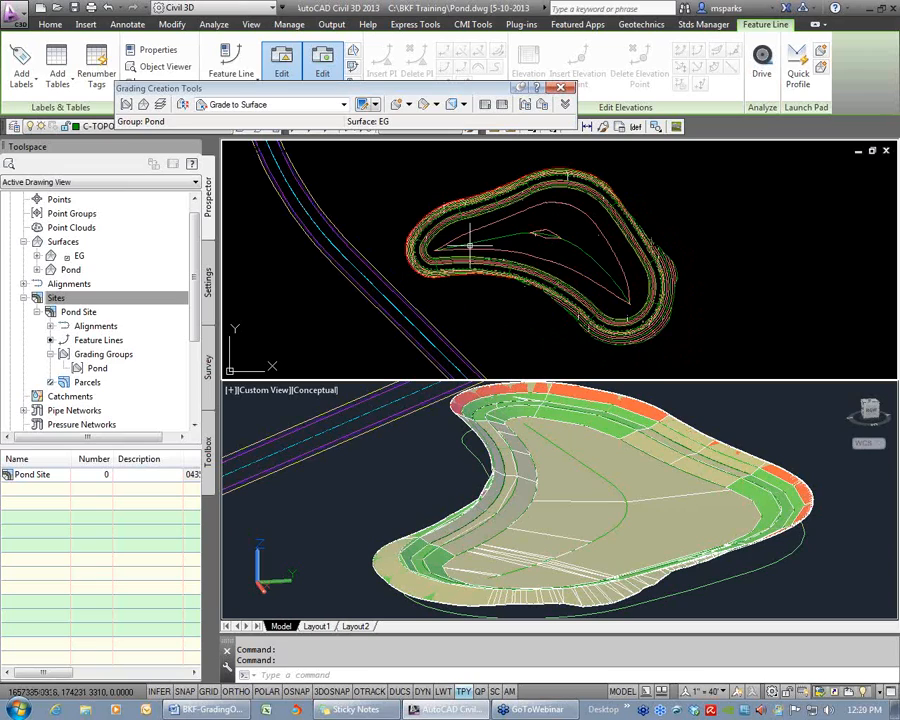
{"action": "key", "text": "Escape"}
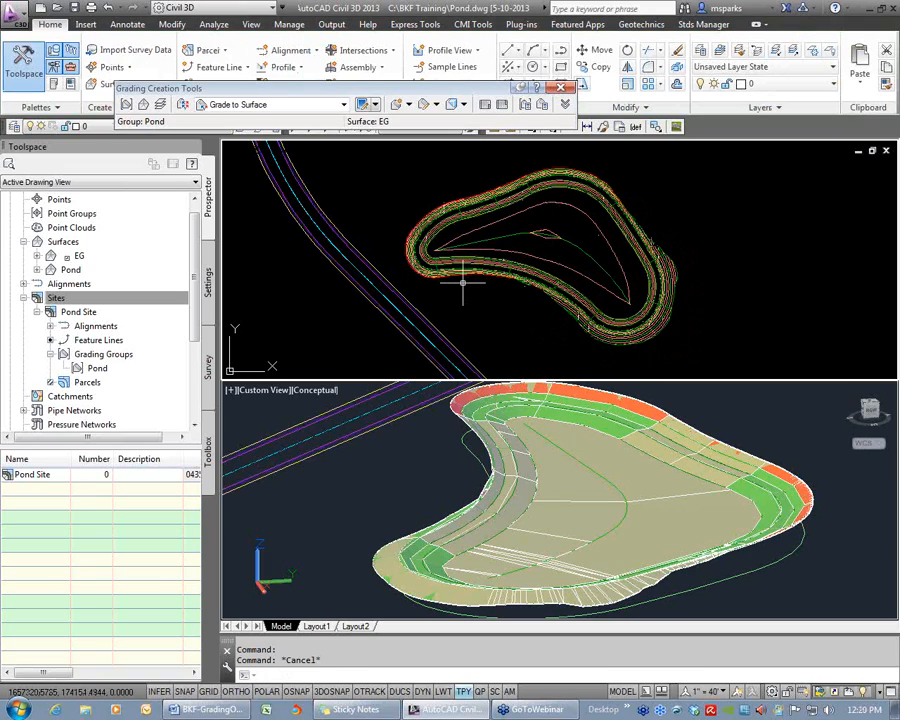
Save the drawing and move the pond's closed feature line a short distance southwest in the plan view
{"action": "key", "text": "ctrl+s"}
{"action": "scroll", "coordinate": [425, 266], "scroll_direction": "up", "scroll_amount": 2}
{"action": "scroll", "coordinate": [425, 266], "scroll_direction": "up", "scroll_amount": 2}
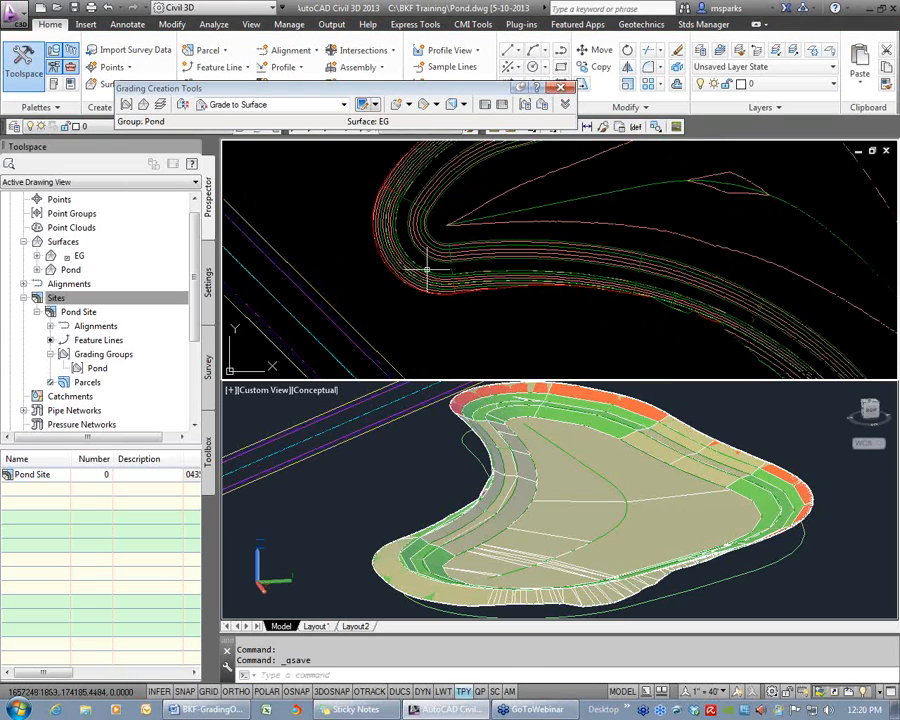
{"action": "left_click", "coordinate": [426, 265]}
{"action": "scroll", "coordinate": [478, 262], "scroll_direction": "down", "scroll_amount": 5}
{"action": "scroll", "coordinate": [483, 265], "scroll_direction": "up", "scroll_amount": 2}
{"action": "type", "text": "m"}
{"action": "key", "text": "Return"}
{"action": "left_click", "coordinate": [717, 267]}
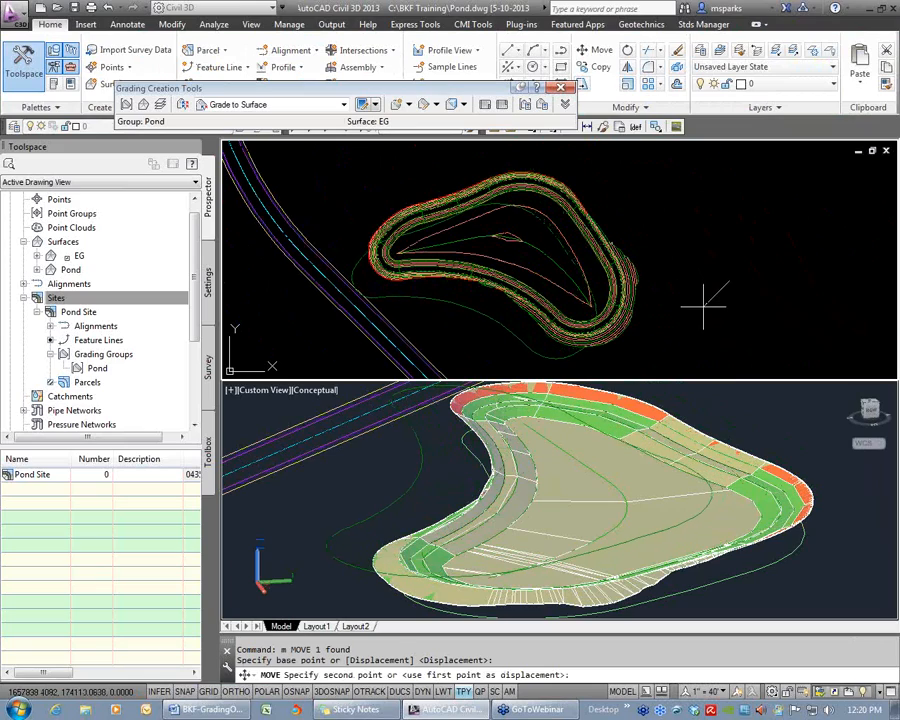
{"action": "left_click", "coordinate": [703, 299]}
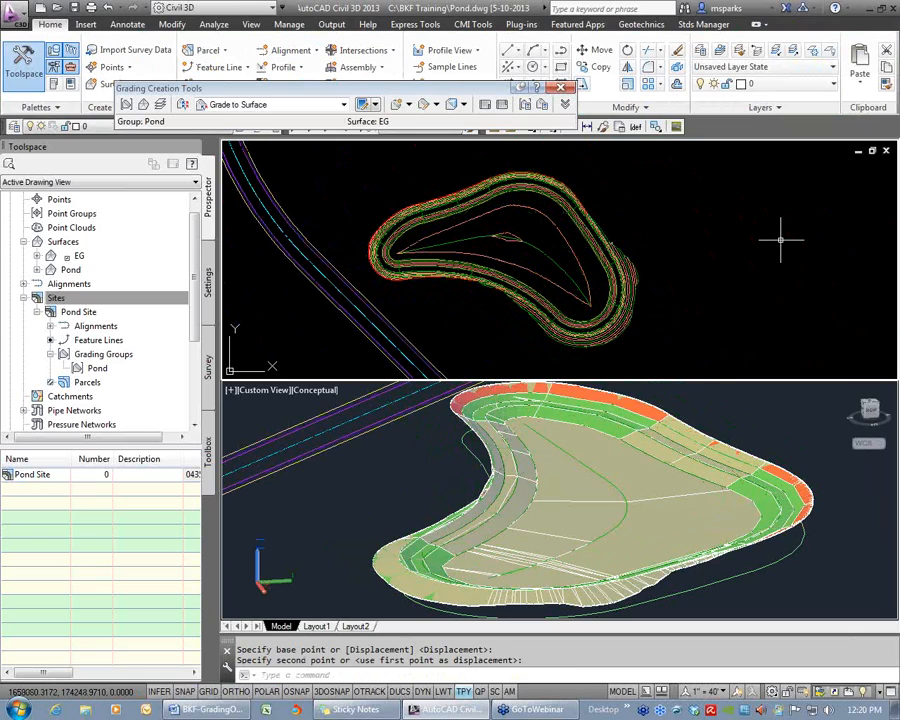
{"action": "left_click", "coordinate": [467, 303]}
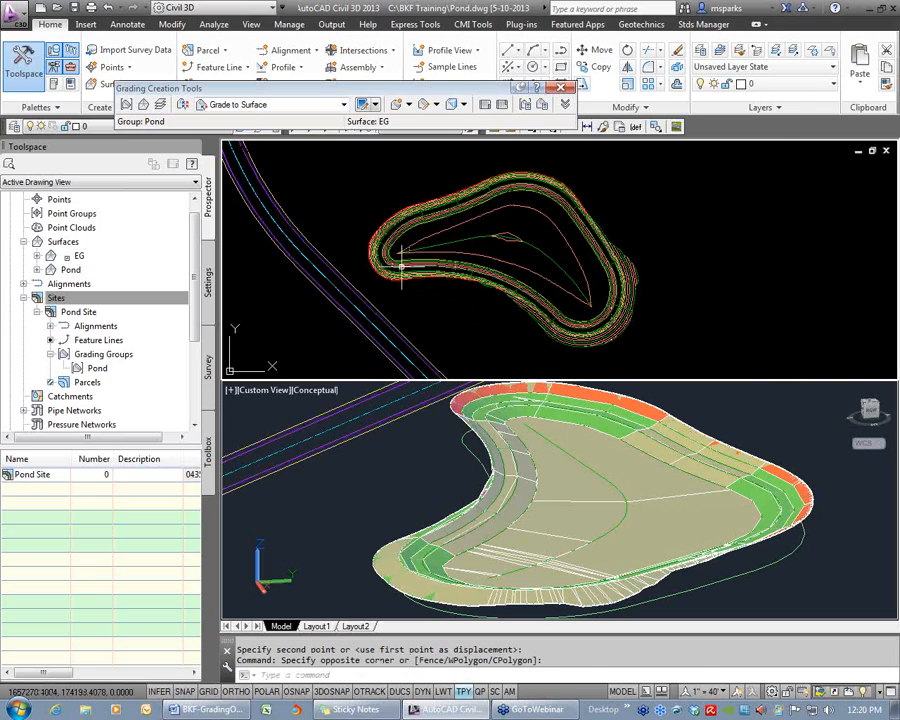
{"action": "scroll", "coordinate": [373, 290], "scroll_direction": "up", "scroll_amount": 5}
{"action": "left_click", "coordinate": [393, 316]}
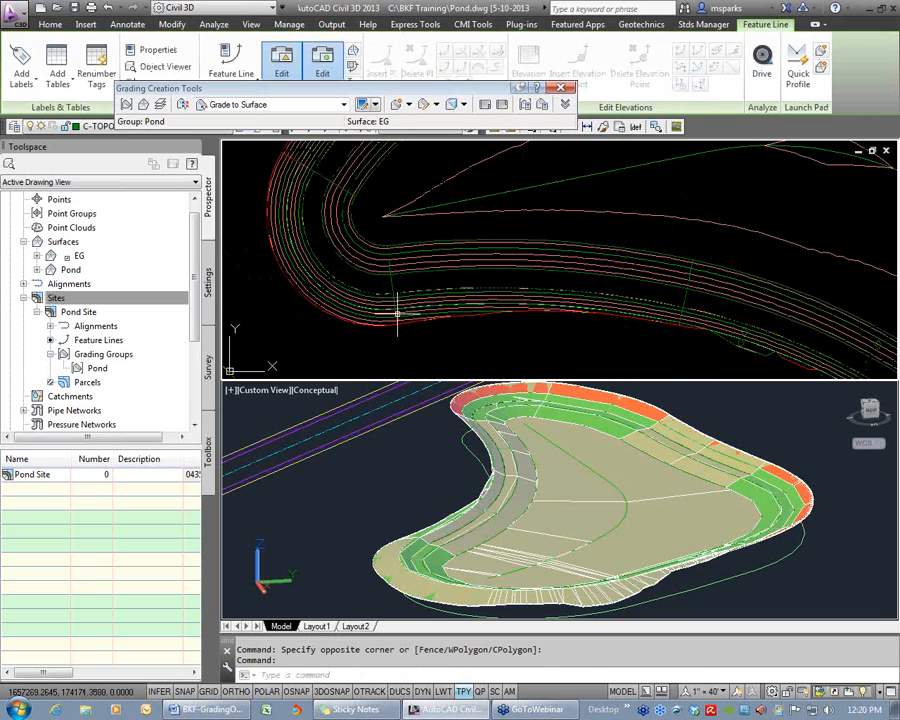
{"action": "key", "text": "Escape"}
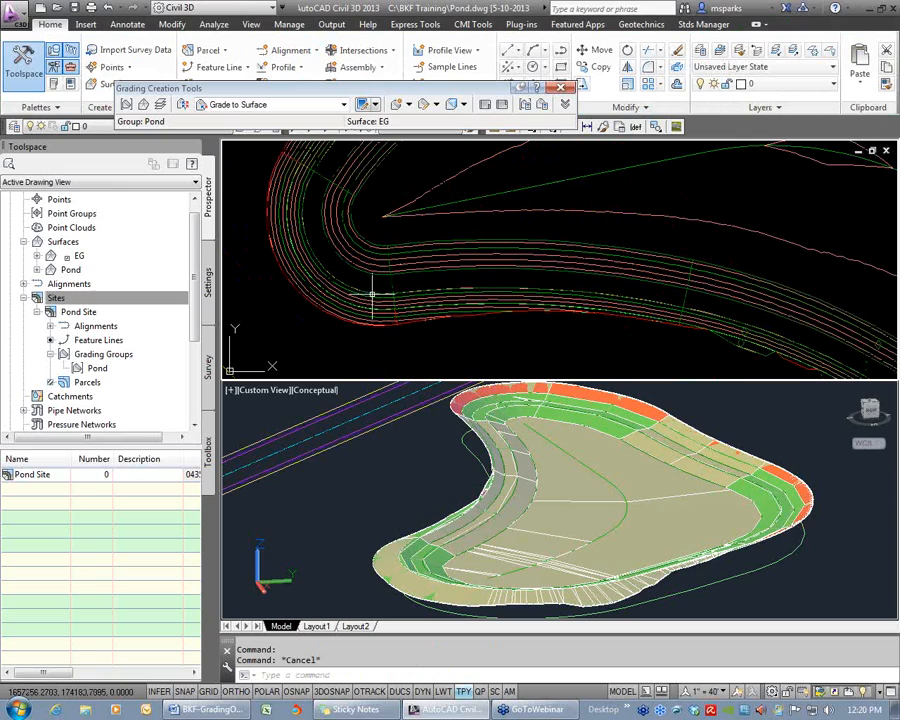
Turn on selection cycling and try to move the feature line picked at the pond's southwest bend
{"action": "left_click", "coordinate": [493, 691]}
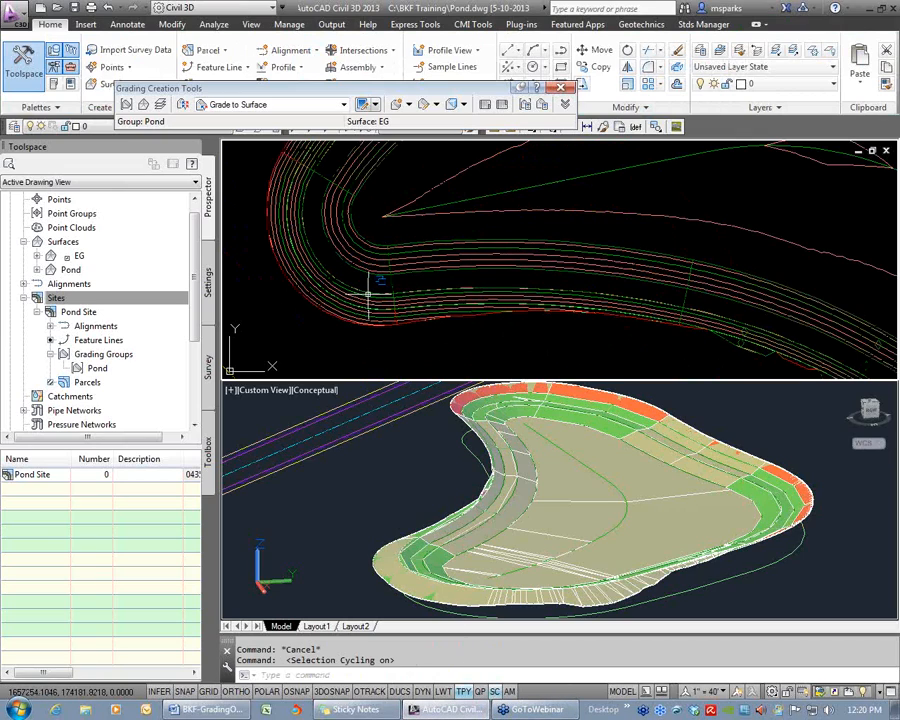
{"action": "left_click", "coordinate": [369, 296]}
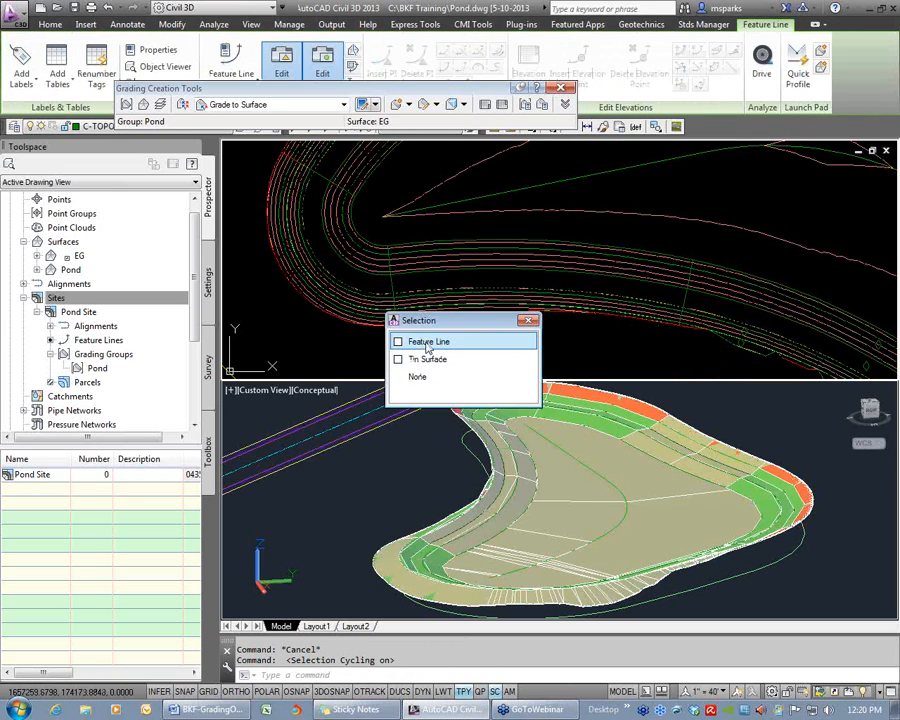
{"action": "left_click", "coordinate": [415, 338]}
{"action": "scroll", "coordinate": [390, 287], "scroll_direction": "down", "scroll_amount": 3}
{"action": "type", "text": "m"}
{"action": "key", "text": "Return"}
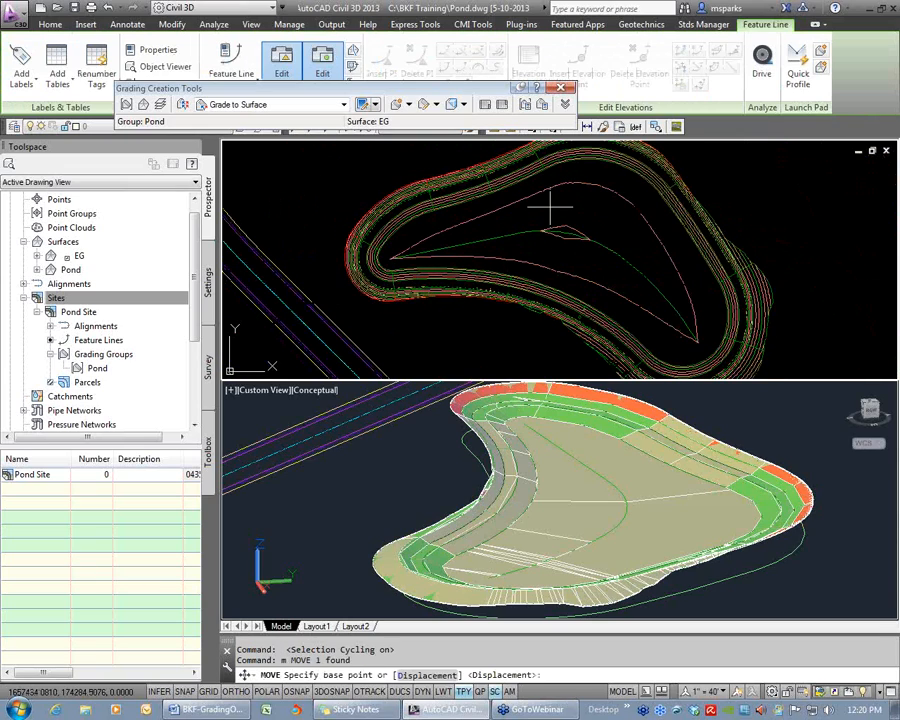
{"action": "left_click", "coordinate": [546, 202]}
{"action": "left_click", "coordinate": [530, 240]}
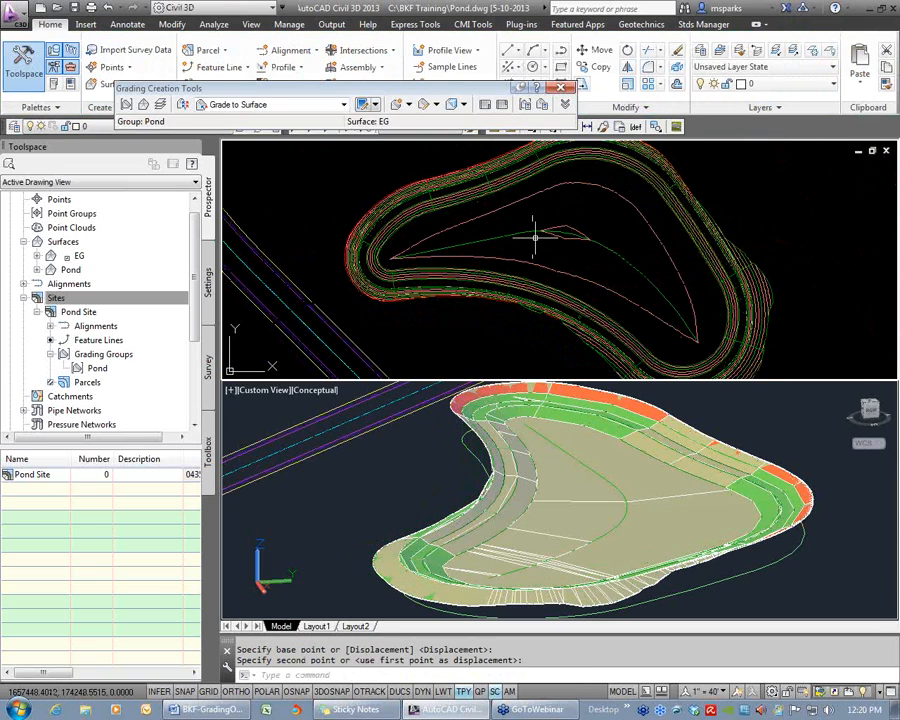
{"action": "scroll", "coordinate": [382, 290], "scroll_direction": "up", "scroll_amount": 3}
{"action": "key", "text": "Escape"}
{"action": "key", "text": "Escape"}
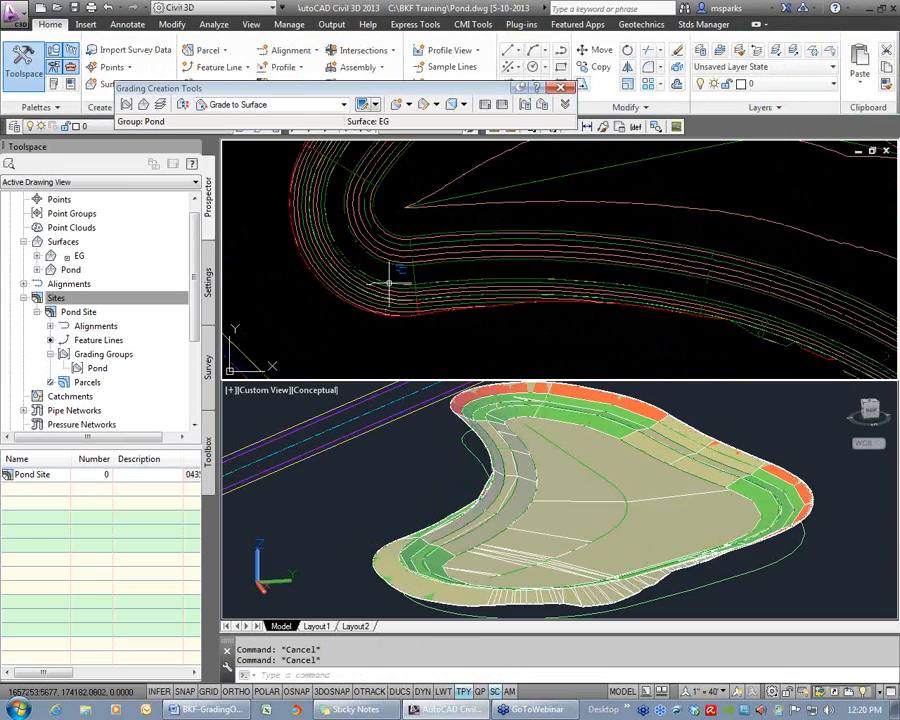
Retry moving the feature line at the southwest bend, choosing Feature Line over Tin Surface as the selected object
{"action": "left_click", "coordinate": [389, 283]}
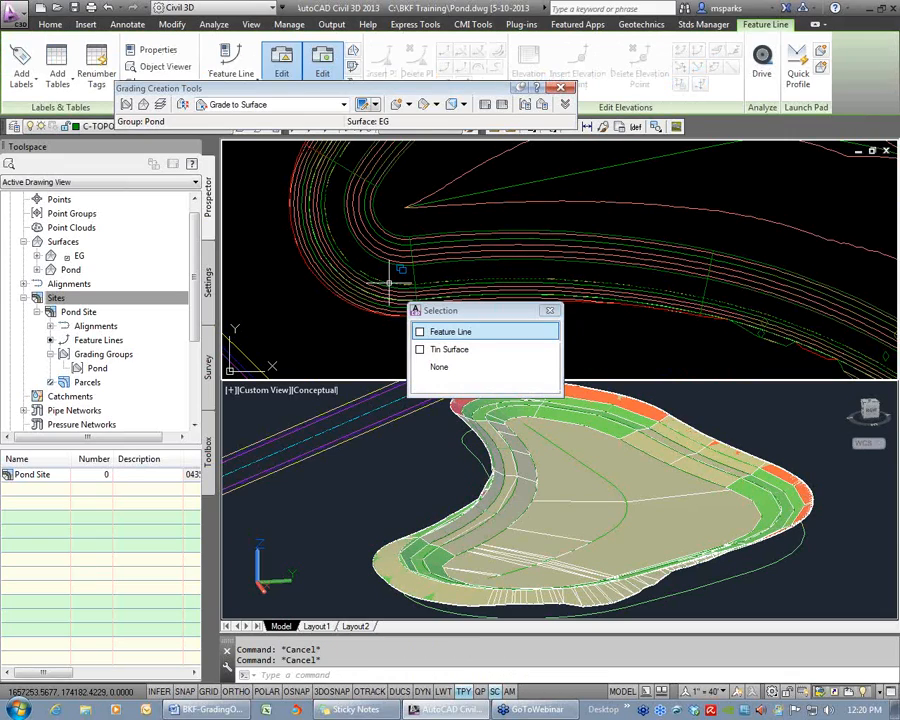
{"action": "left_click", "coordinate": [441, 334]}
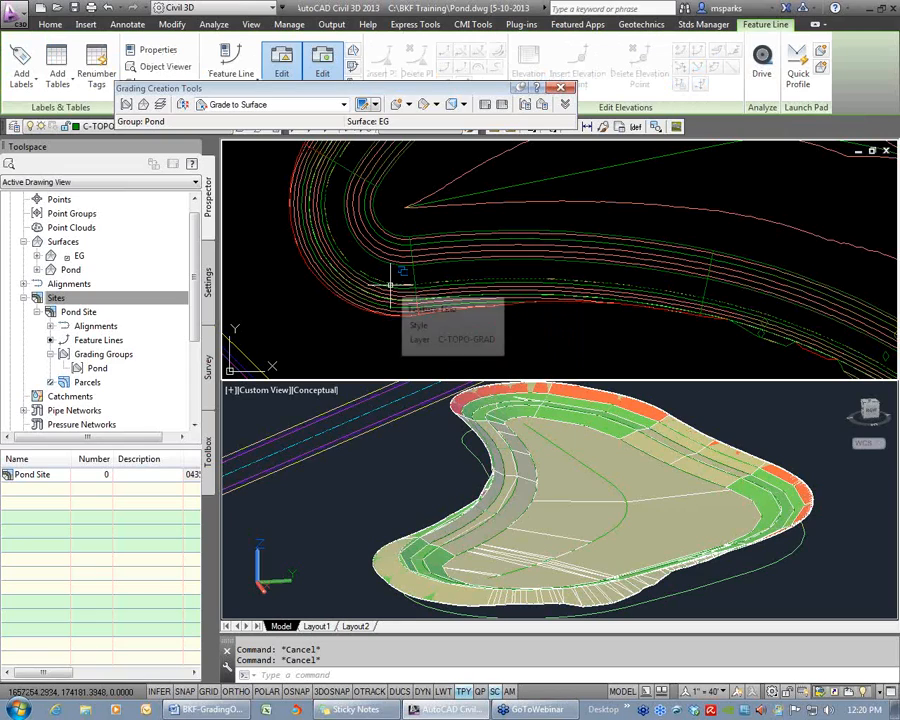
{"action": "type", "text": "m"}
{"action": "key", "text": "Return"}
{"action": "left_click", "coordinate": [482, 226]}
{"action": "left_click", "coordinate": [456, 251]}
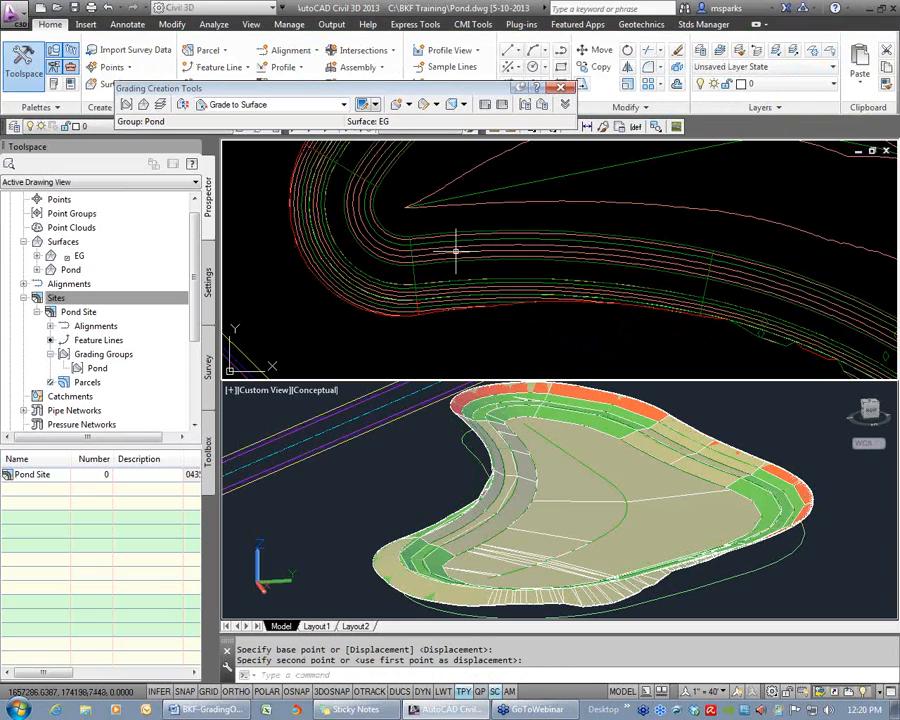
{"action": "key", "text": "Escape"}
{"action": "key", "text": "Escape"}
{"action": "scroll", "coordinate": [456, 251], "scroll_direction": "down", "scroll_amount": 5}
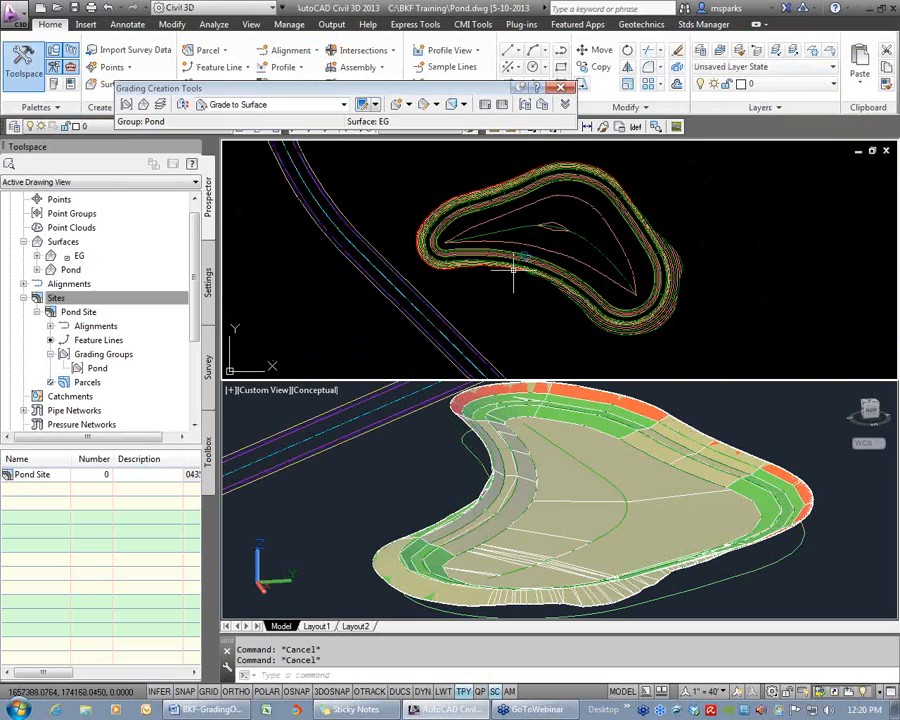
{"action": "scroll", "coordinate": [466, 218], "scroll_direction": "up", "scroll_amount": 4}
{"action": "scroll", "coordinate": [470, 220], "scroll_direction": "down", "scroll_amount": 4}
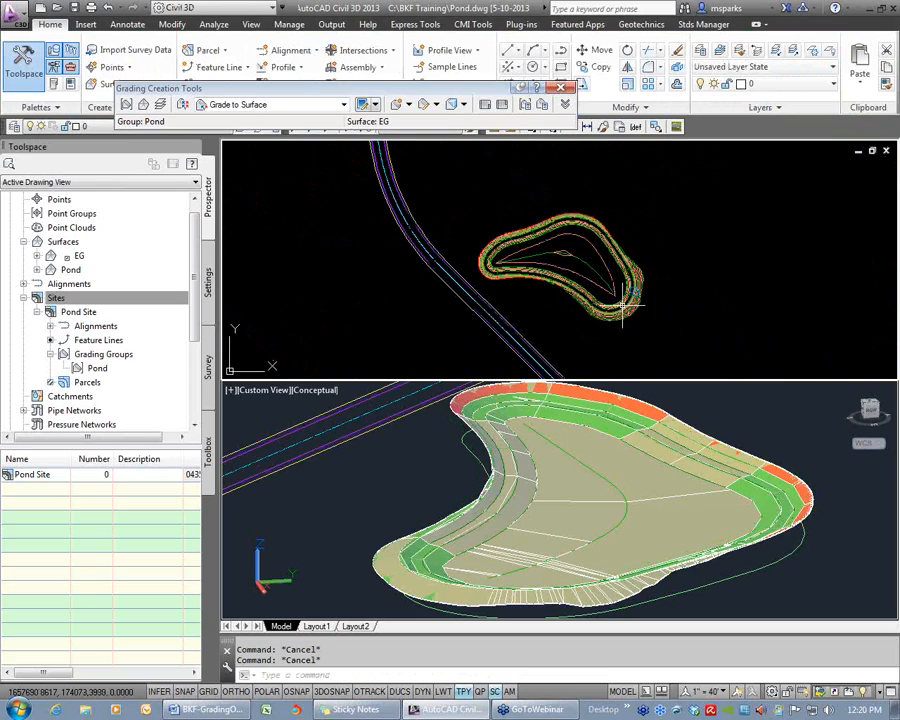
{"action": "scroll", "coordinate": [486, 283], "scroll_direction": "up", "scroll_amount": 6}
{"action": "left_click", "coordinate": [486, 283]}
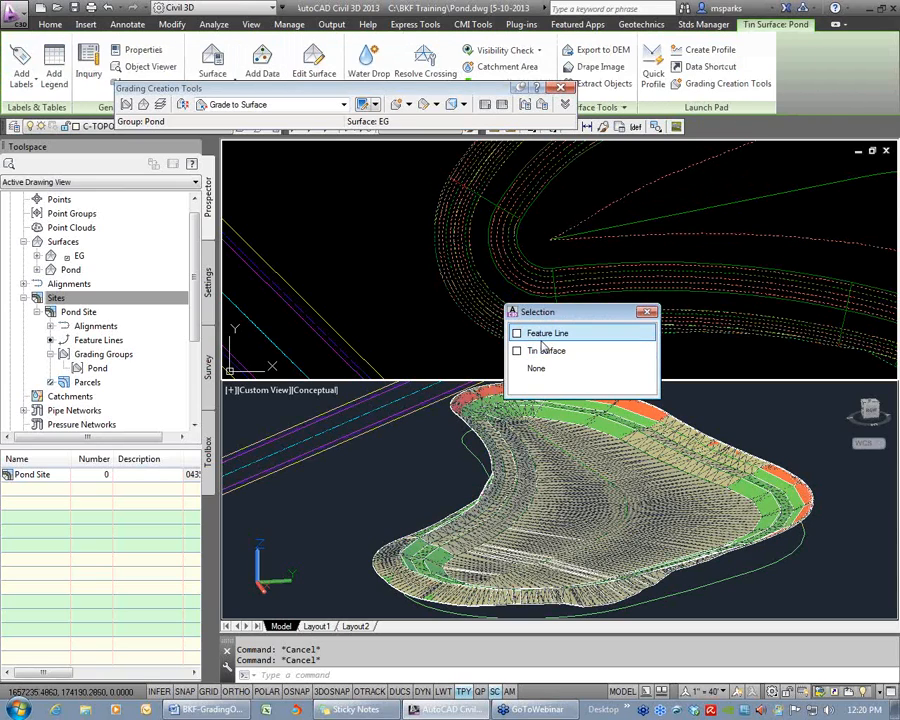
{"action": "key", "text": "Escape"}
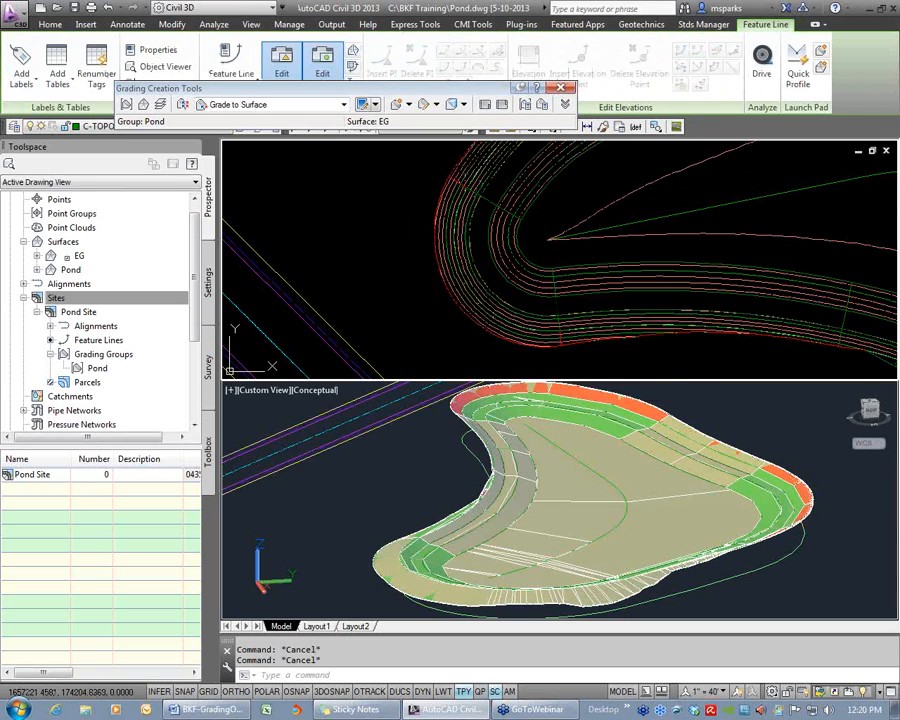
{"action": "left_click", "coordinate": [562, 272]}
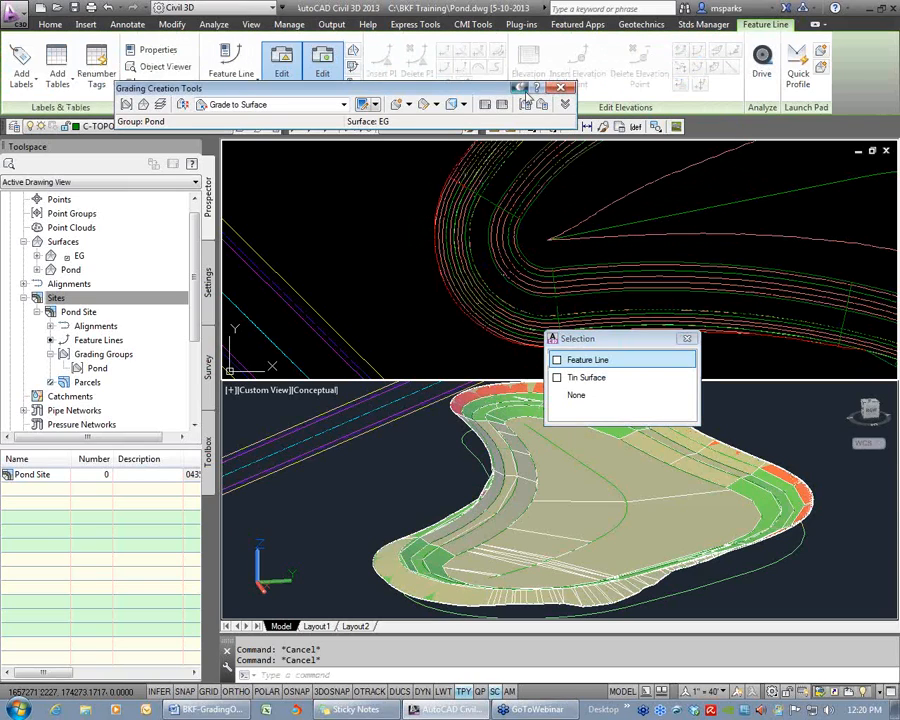
{"action": "key", "text": "Escape"}
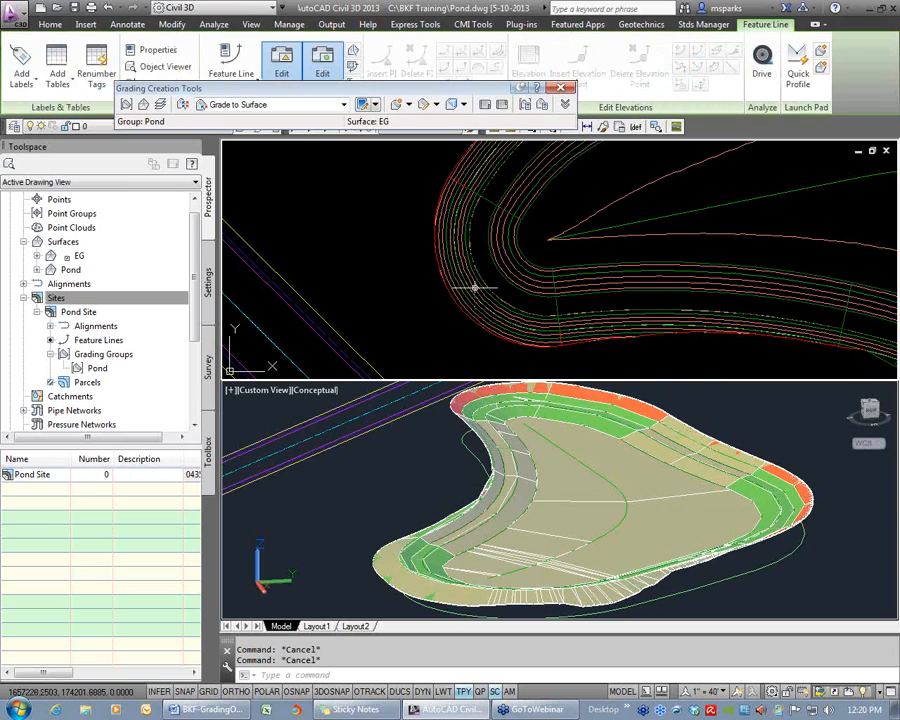
Turn off selection cycling and send the Pond surface to the back of the display order
{"action": "left_click", "coordinate": [484, 290]}
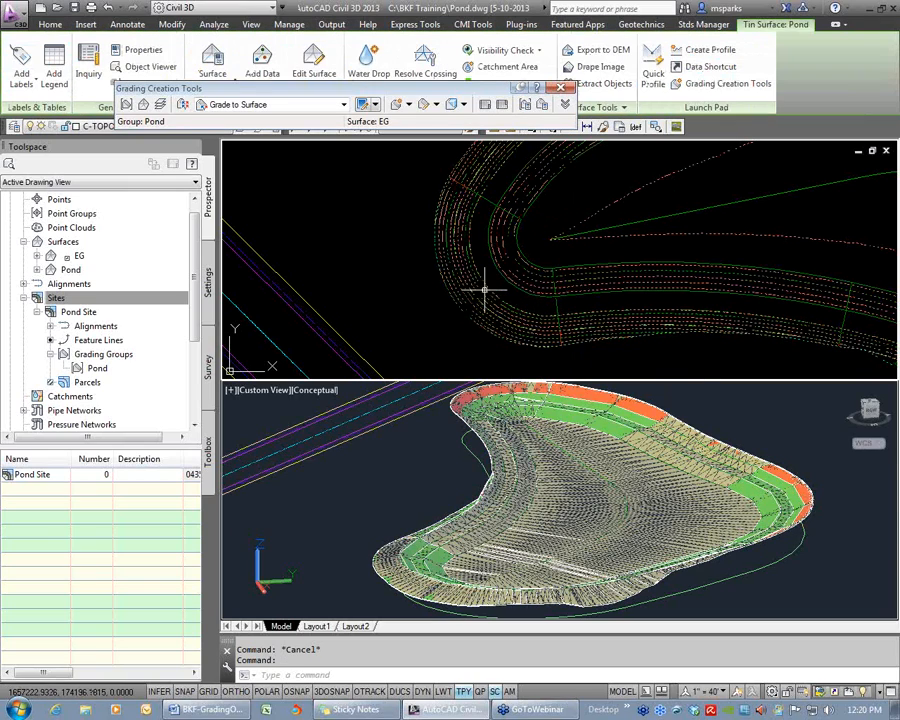
{"action": "left_click", "coordinate": [494, 692]}
{"action": "right_click", "coordinate": [439, 278]}
{"action": "mouse_move", "coordinate": [495, 364]}
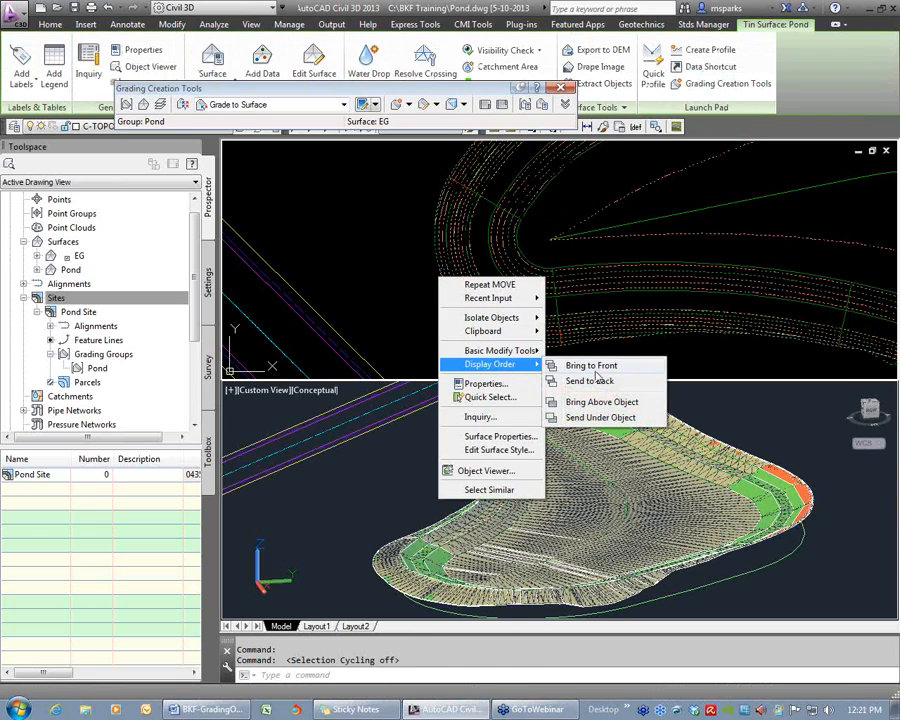
{"action": "left_click", "coordinate": [597, 380]}
Send the grading feature line at the pond's southwest bend to the back of the display order
{"action": "left_click", "coordinate": [512, 308]}
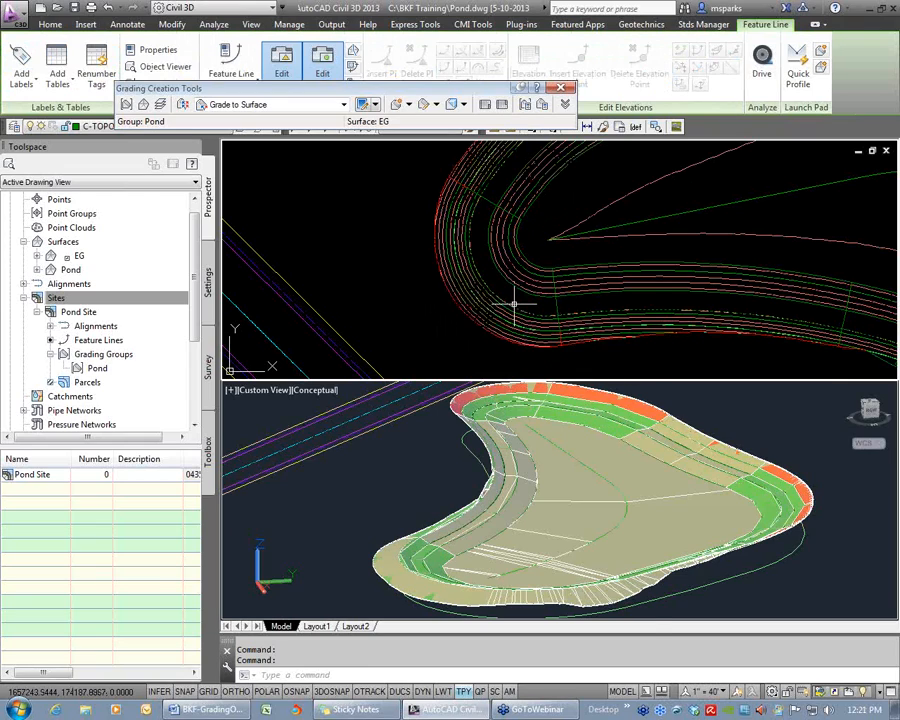
{"action": "right_click", "coordinate": [514, 303]}
{"action": "mouse_move", "coordinate": [603, 397]}
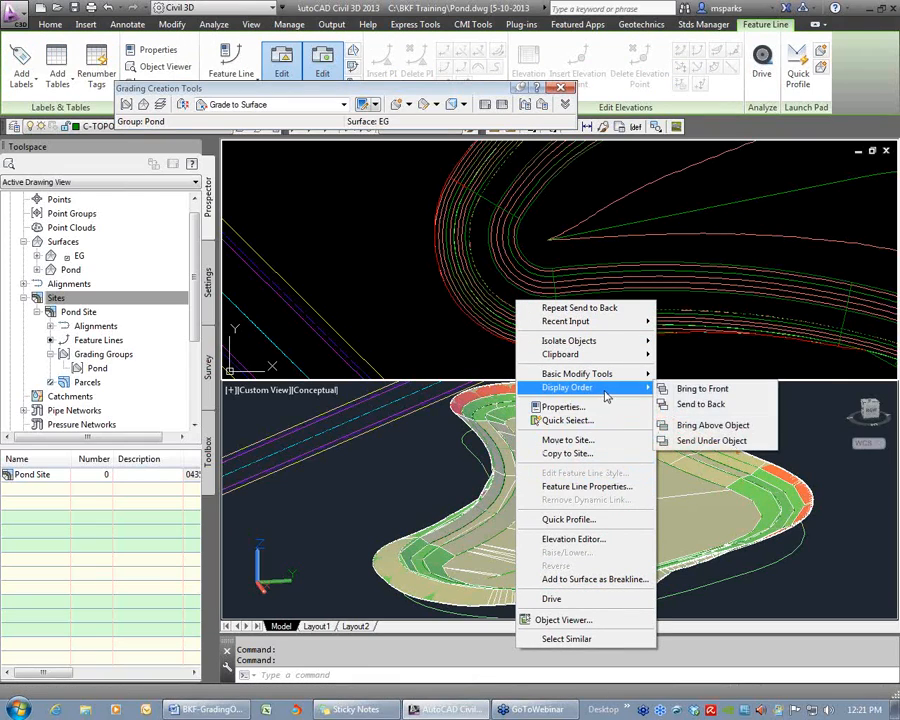
{"action": "left_click", "coordinate": [705, 404]}
Check the individual lines around the pond's southwest bend to find the feature line that controls the grading
{"action": "left_click", "coordinate": [498, 299]}
{"action": "key", "text": "Escape"}
{"action": "left_click", "coordinate": [499, 295]}
{"action": "key", "text": "Escape"}
{"action": "left_click", "coordinate": [510, 286]}
{"action": "key", "text": "Escape"}
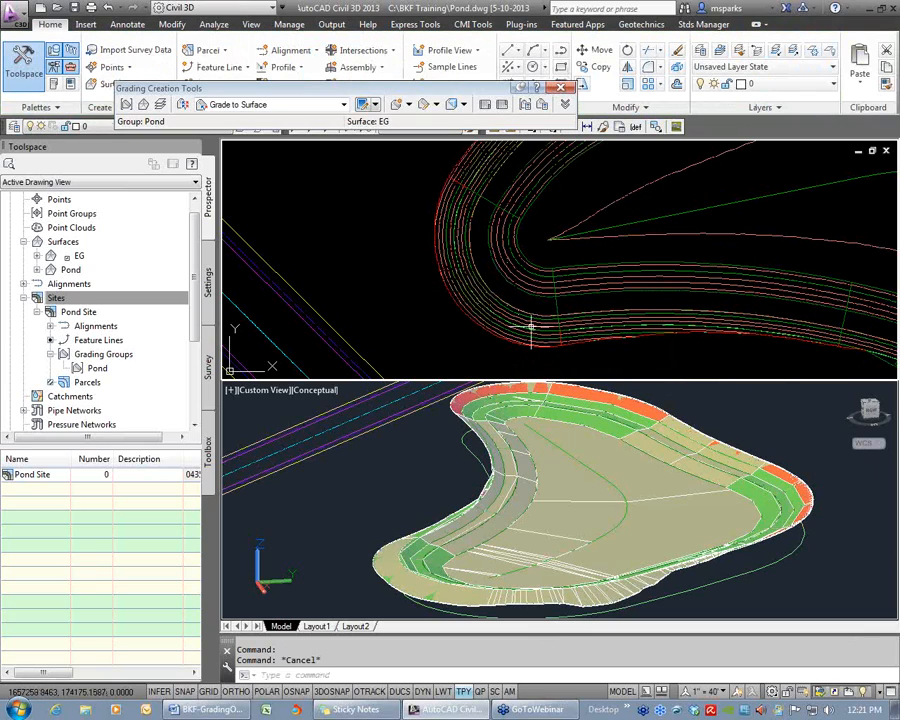
{"action": "left_click", "coordinate": [649, 307]}
{"action": "key", "text": "Escape"}
{"action": "left_click", "coordinate": [579, 293]}
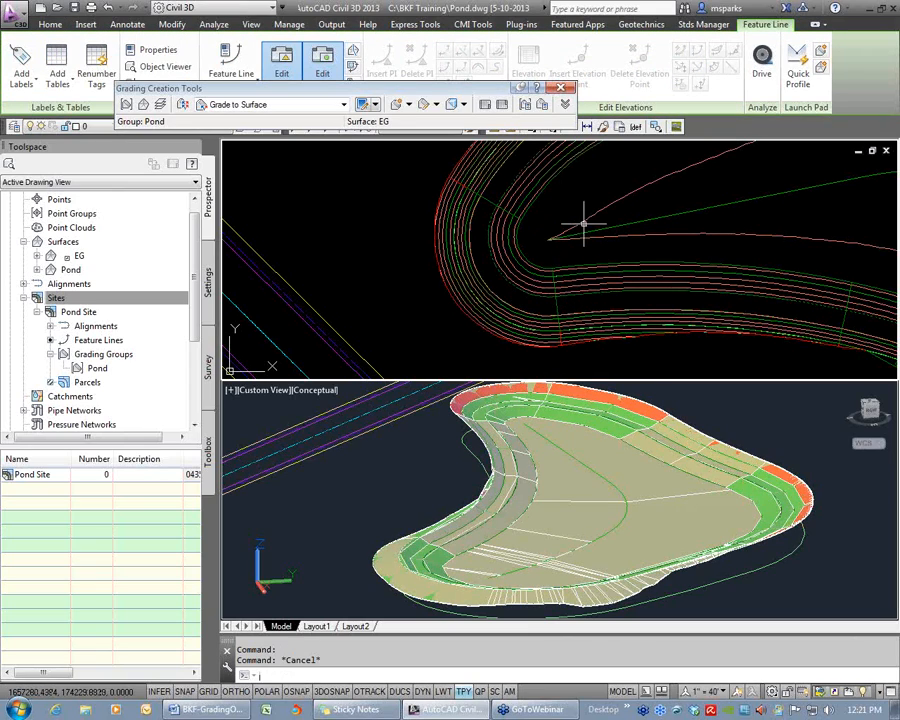
{"action": "key", "text": "Escape"}
{"action": "scroll", "coordinate": [582, 280], "scroll_direction": "down", "scroll_amount": 3}
{"action": "scroll", "coordinate": [540, 260], "scroll_direction": "up", "scroll_amount": 4}
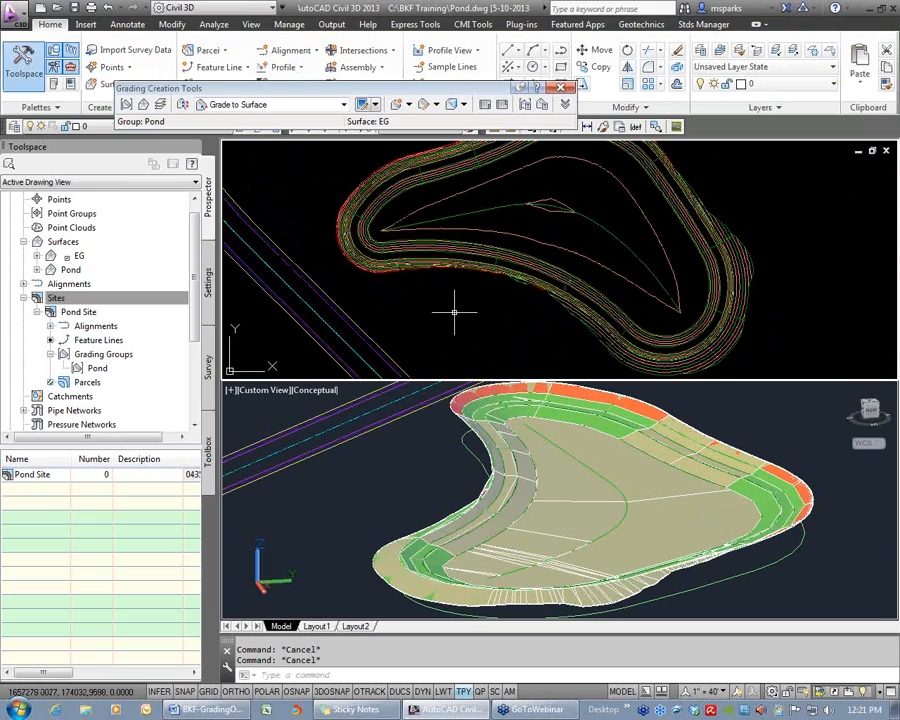
{"action": "left_click", "coordinate": [414, 306]}
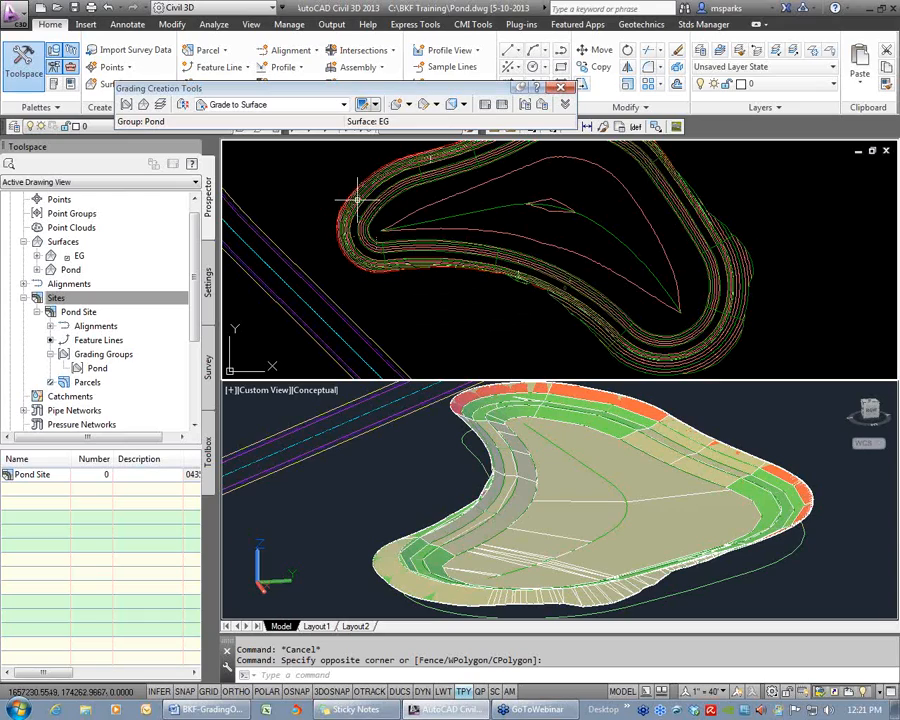
{"action": "left_click", "coordinate": [462, 104]}
{"action": "left_click", "coordinate": [435, 106]}
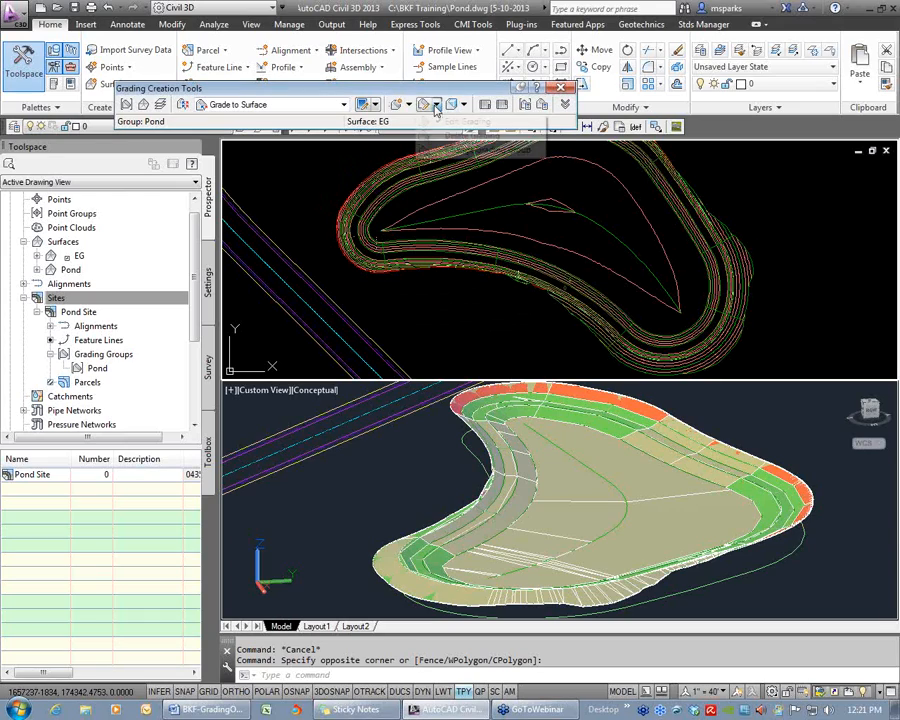
{"action": "left_click", "coordinate": [461, 138]}
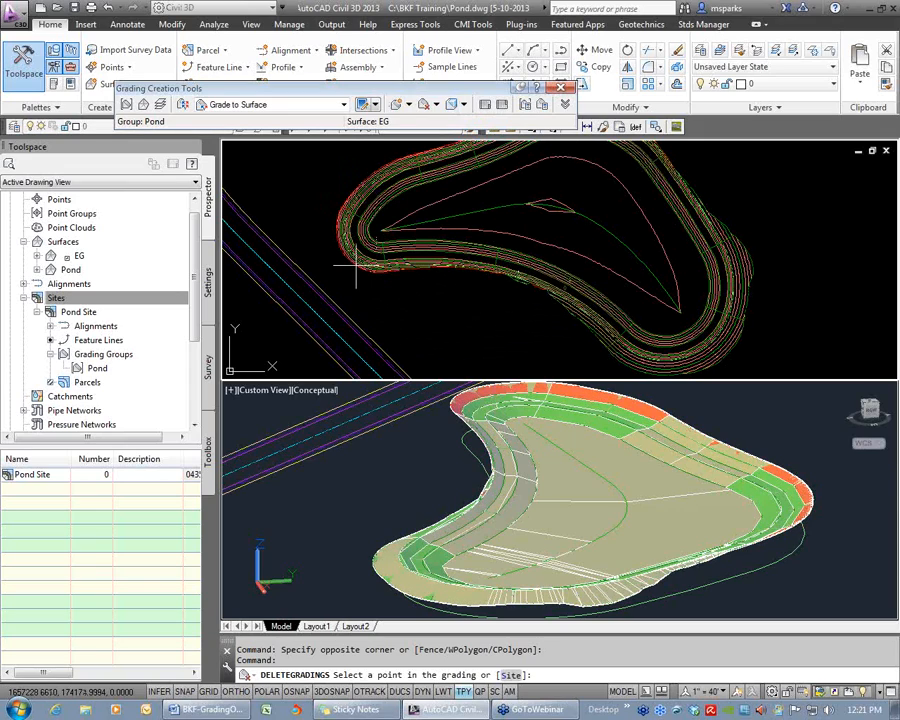
{"action": "scroll", "coordinate": [356, 265], "scroll_direction": "up", "scroll_amount": 3}
{"action": "scroll", "coordinate": [356, 265], "scroll_direction": "up", "scroll_amount": 2}
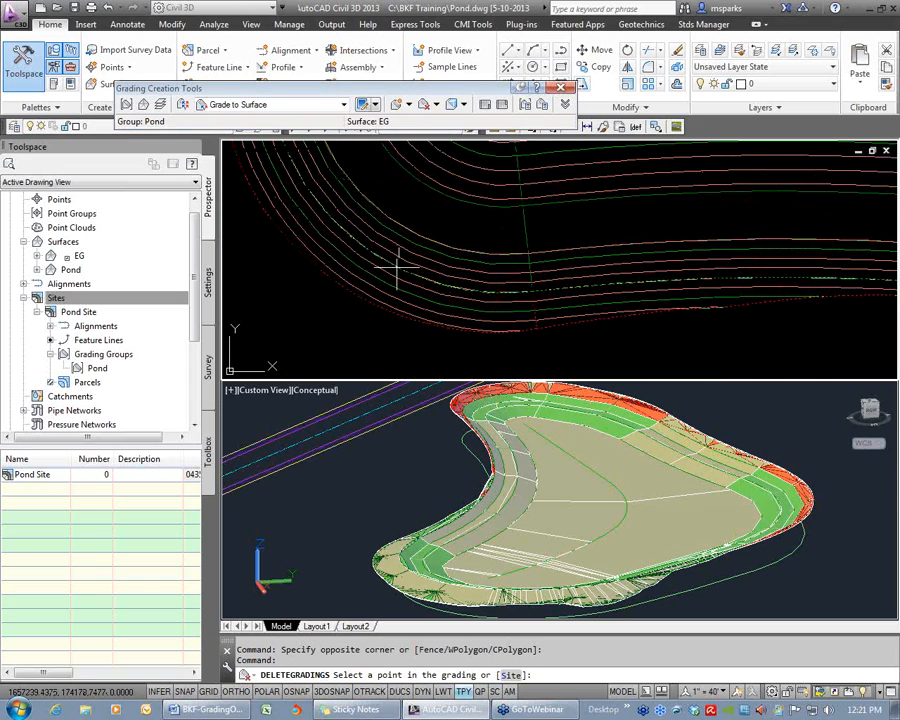
{"action": "left_click", "coordinate": [408, 292]}
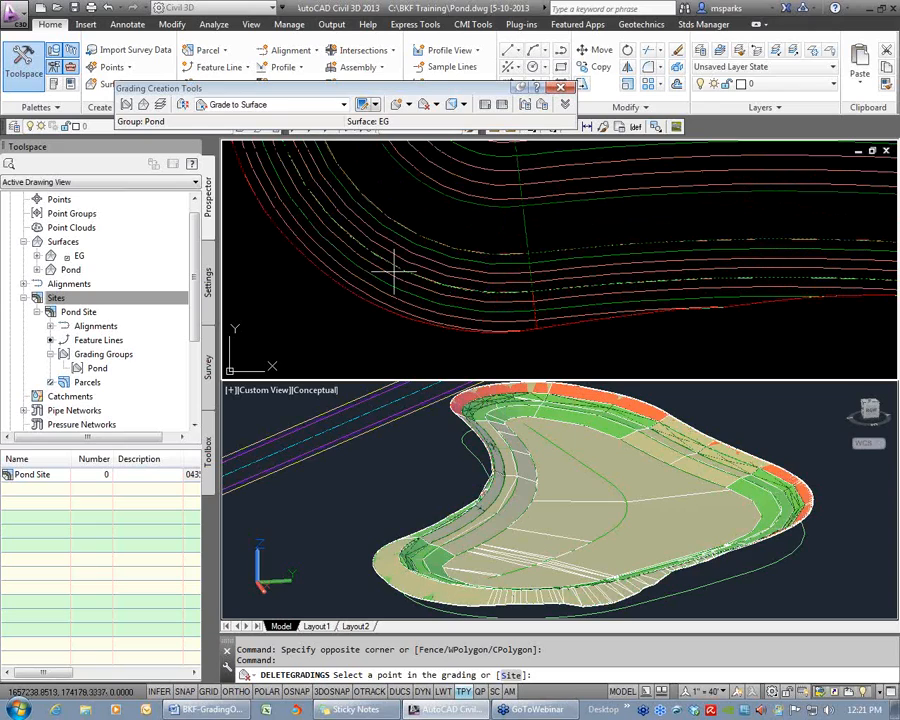
{"action": "key", "text": "Escape"}
{"action": "key", "text": "Escape"}
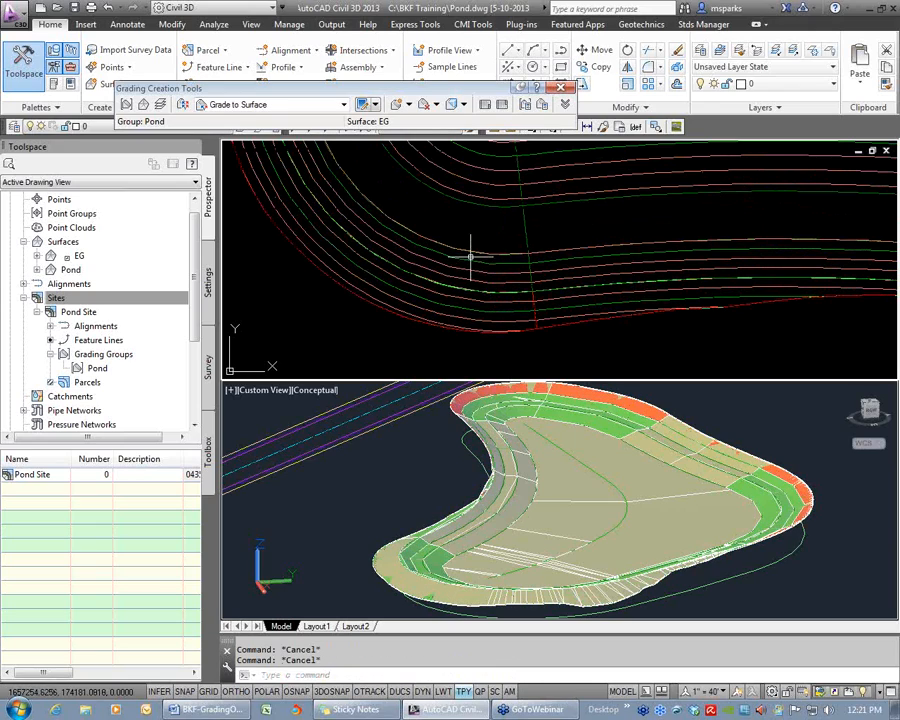
Move the Pond Outline feature line slightly south toward the road alignment and dismiss the event report
{"action": "left_click", "coordinate": [466, 294]}
{"action": "scroll", "coordinate": [466, 294], "scroll_direction": "down", "scroll_amount": 4}
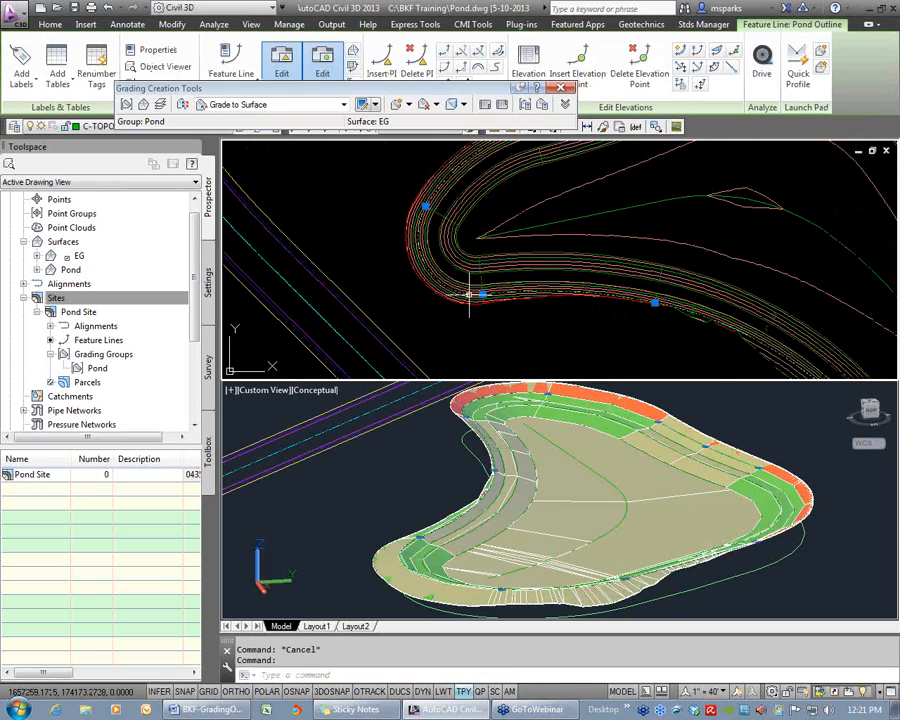
{"action": "scroll", "coordinate": [538, 301], "scroll_direction": "up", "scroll_amount": 3}
{"action": "scroll", "coordinate": [643, 236], "scroll_direction": "down", "scroll_amount": 3}
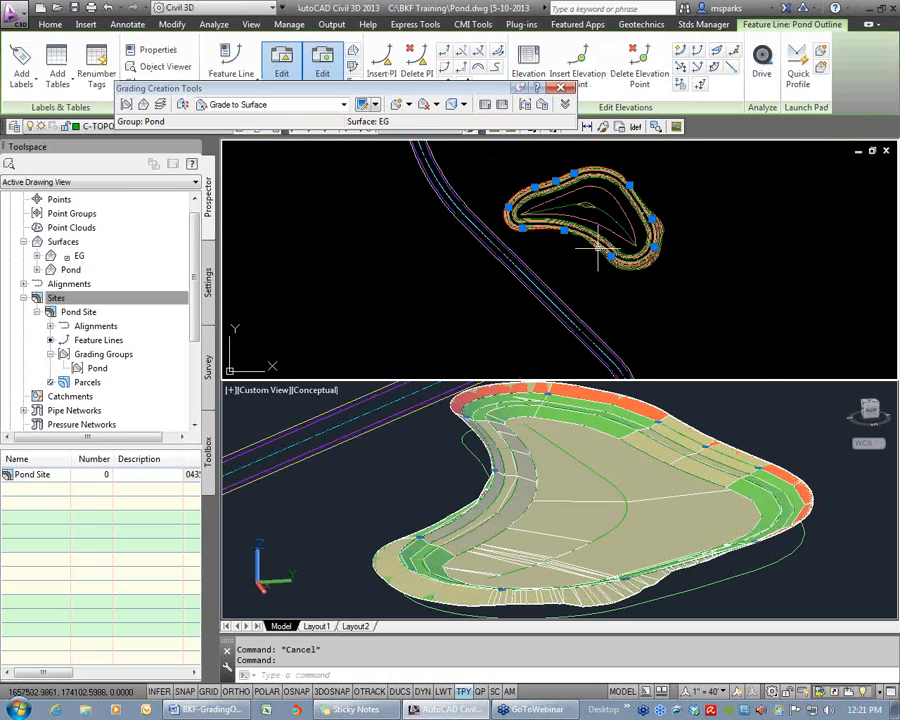
{"action": "type", "text": "m"}
{"action": "key", "text": "Return"}
{"action": "left_click", "coordinate": [553, 262]}
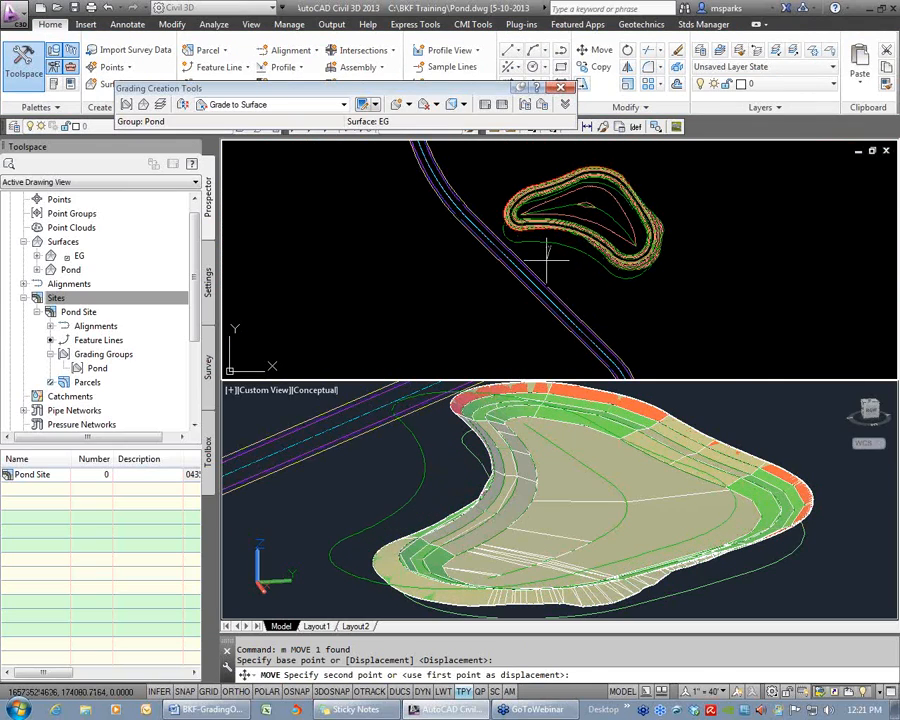
{"action": "left_click", "coordinate": [545, 258]}
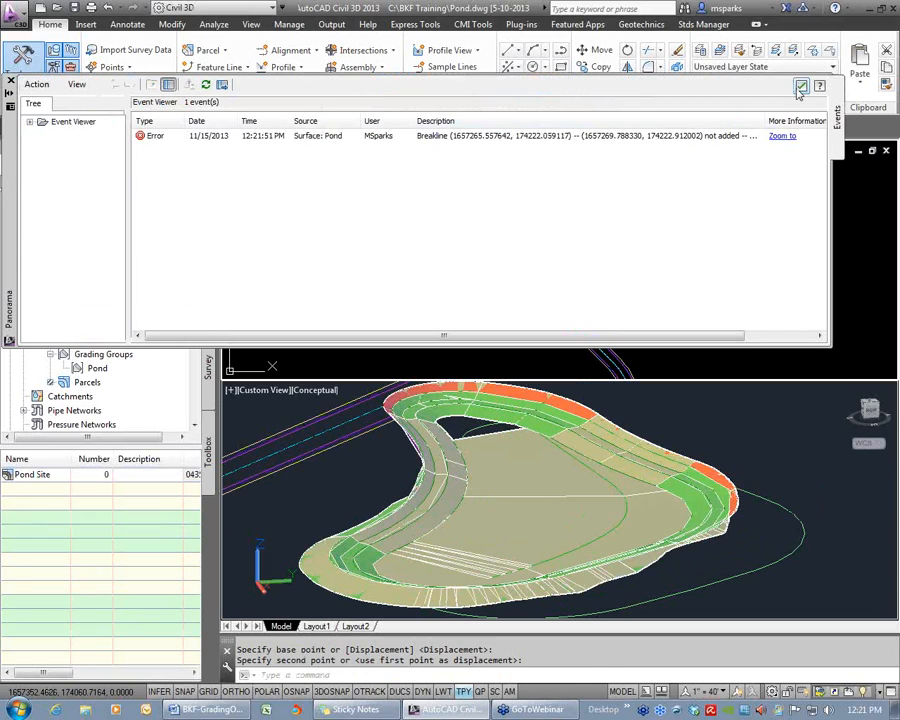
{"action": "left_click", "coordinate": [801, 88]}
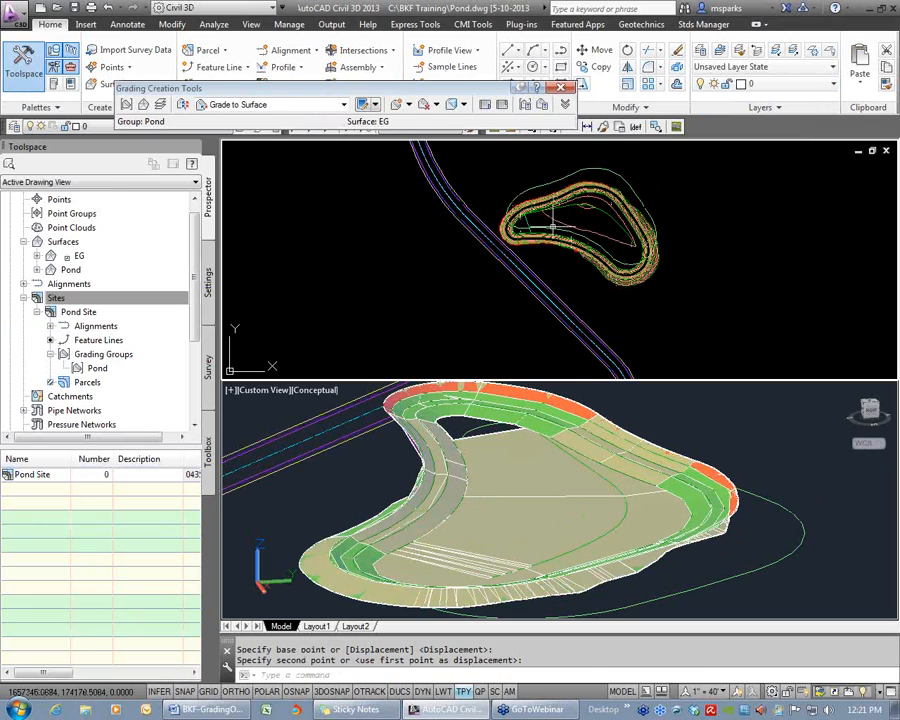
Undo the last move of the Pond Outline feature line
{"action": "key", "text": "Escape"}
{"action": "key", "text": "Escape"}
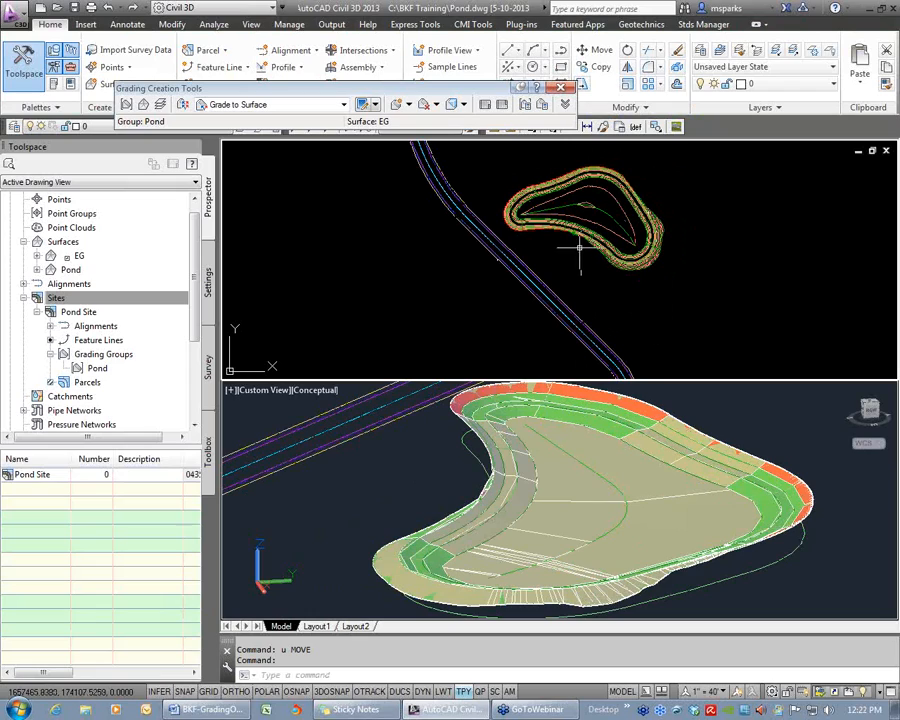
{"action": "key", "text": "Escape"}
Delete the outer daylight grading that surrounds the pond's rim
{"action": "scroll", "coordinate": [535, 224], "scroll_direction": "up", "scroll_amount": 4}
{"action": "left_click", "coordinate": [436, 105]}
{"action": "left_click", "coordinate": [442, 135]}
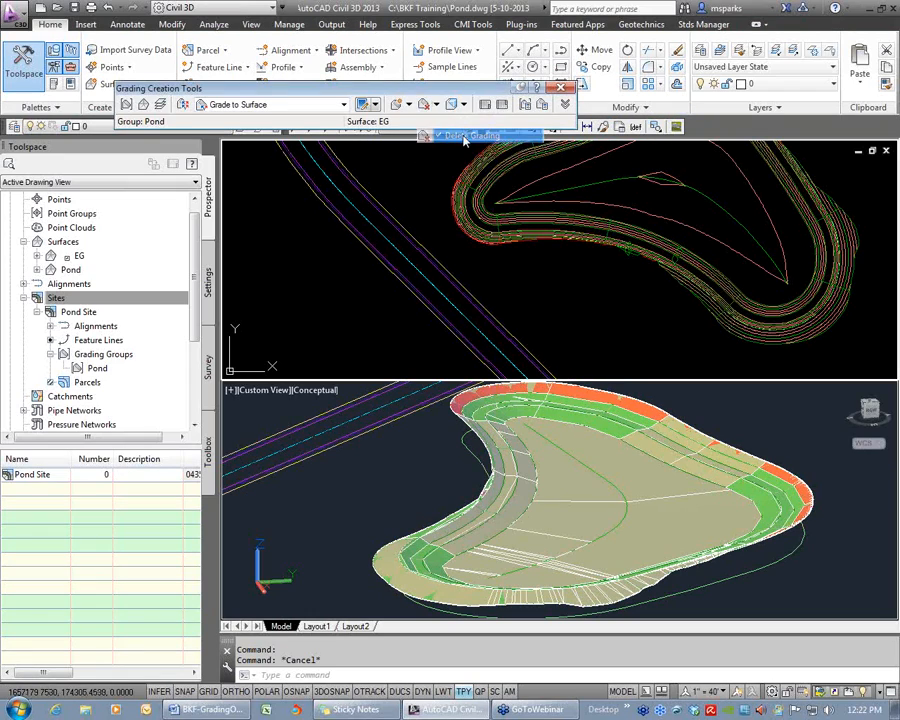
{"action": "left_click", "coordinate": [481, 222]}
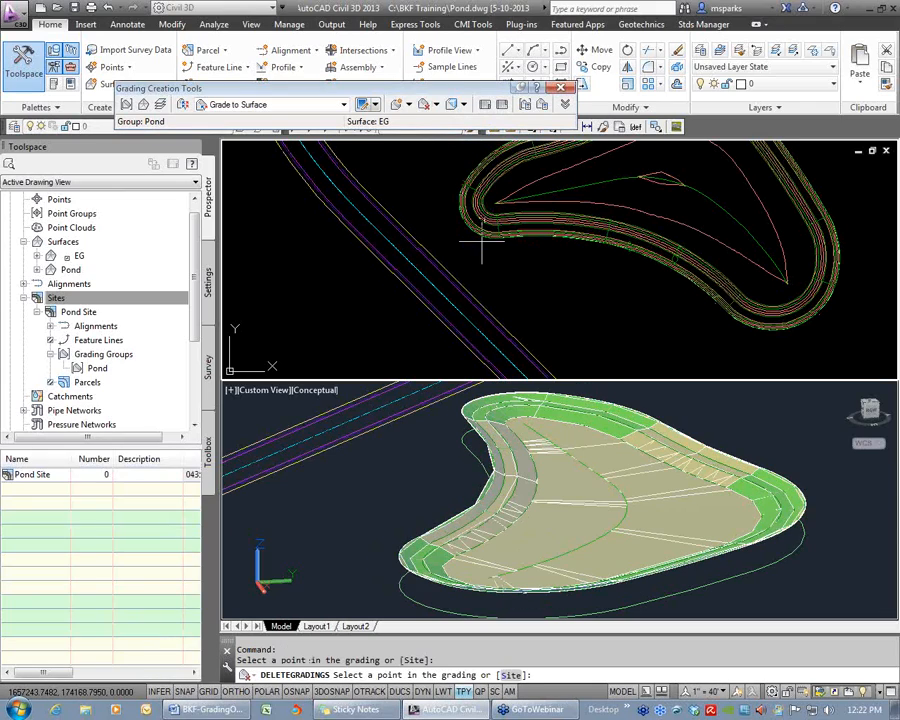
{"action": "key", "text": "Escape"}
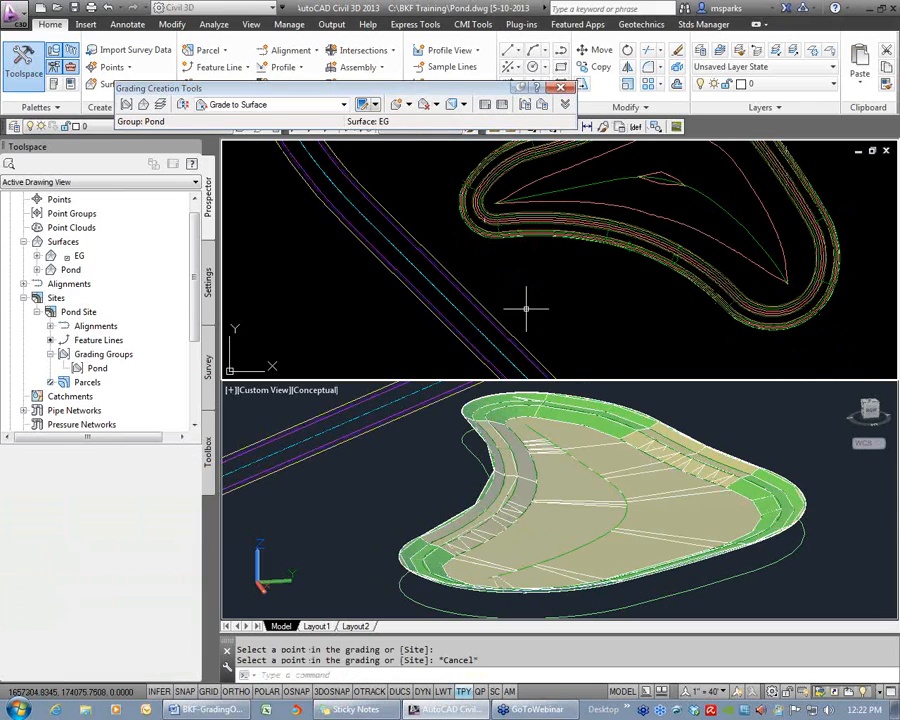
Start a Grade to Surface grading on the outside of the pond's outer feature line, declining to apply it to the entire length
{"action": "middle_click_drag", "start_coordinate": [554, 267], "coordinate": [449, 317]}
{"action": "scroll", "coordinate": [449, 317], "scroll_direction": "down", "scroll_amount": 2}
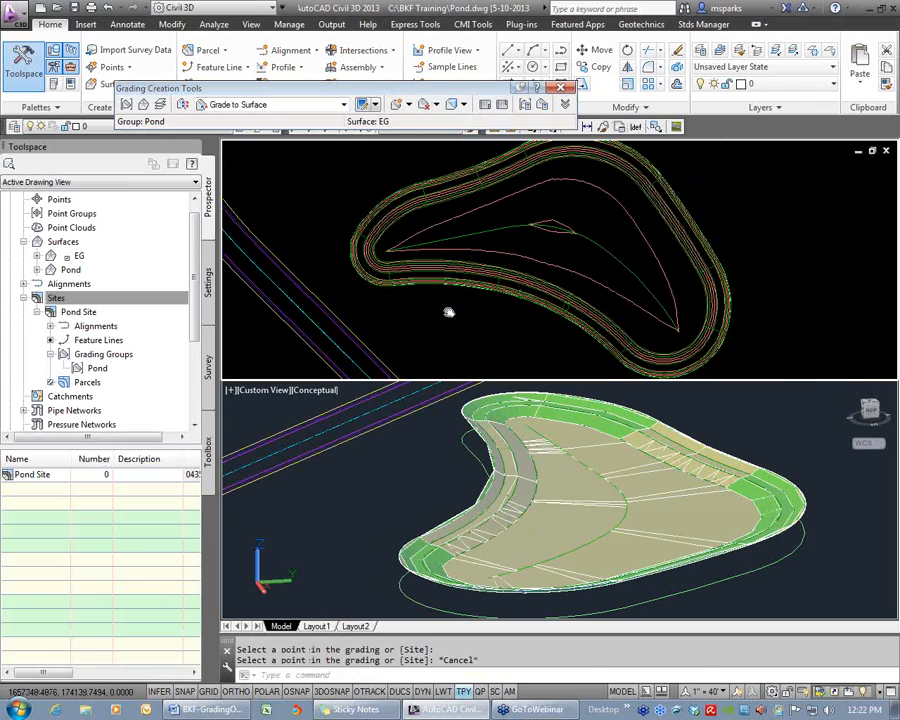
{"action": "scroll", "coordinate": [426, 305], "scroll_direction": "down", "scroll_amount": 2}
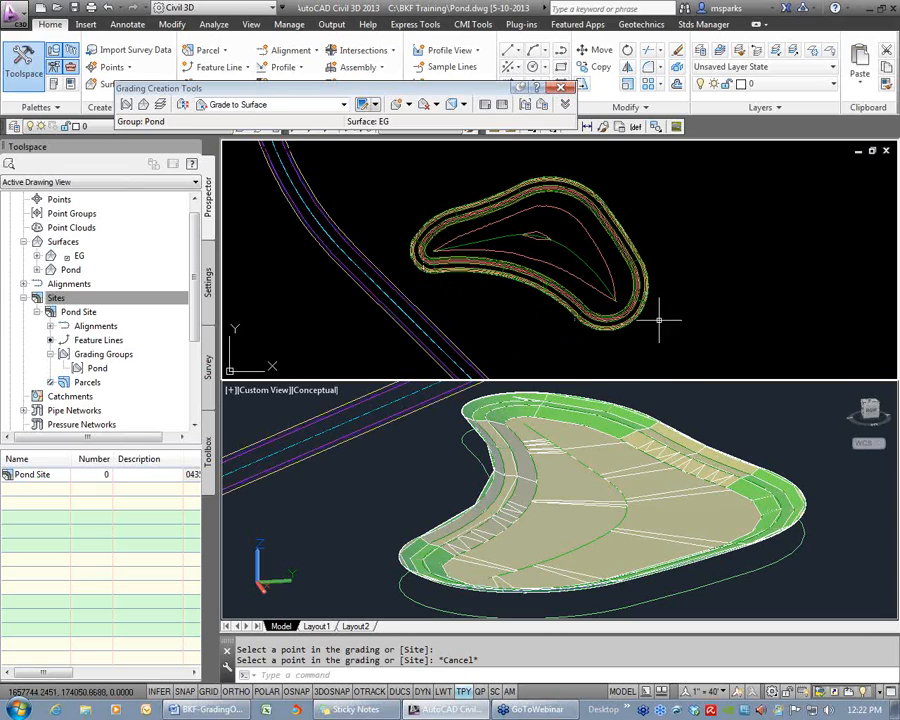
{"action": "mouse_move", "coordinate": [679, 296]}
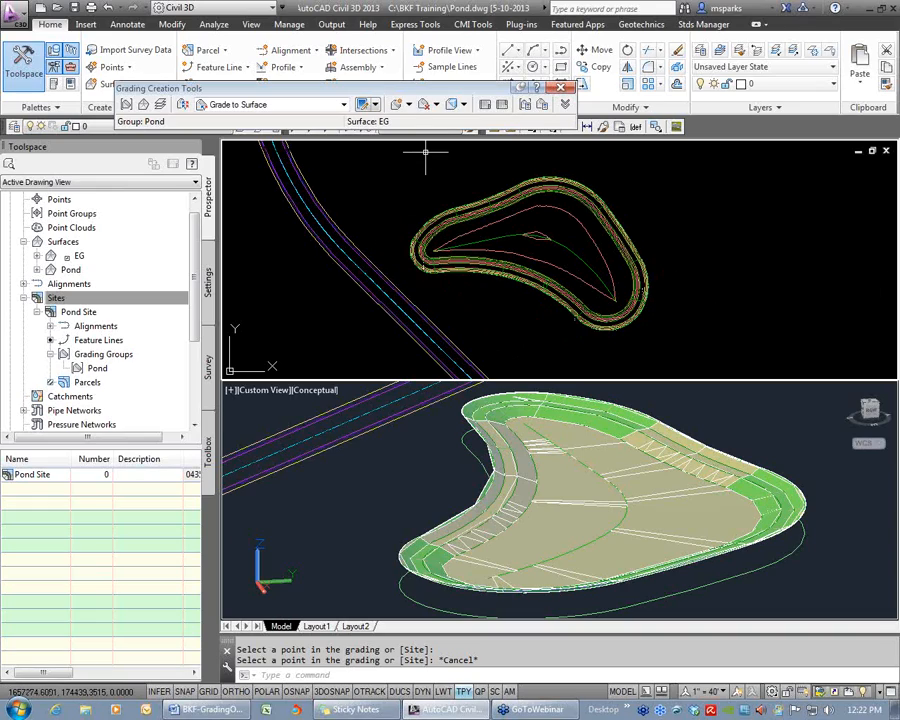
{"action": "left_click", "coordinate": [343, 104]}
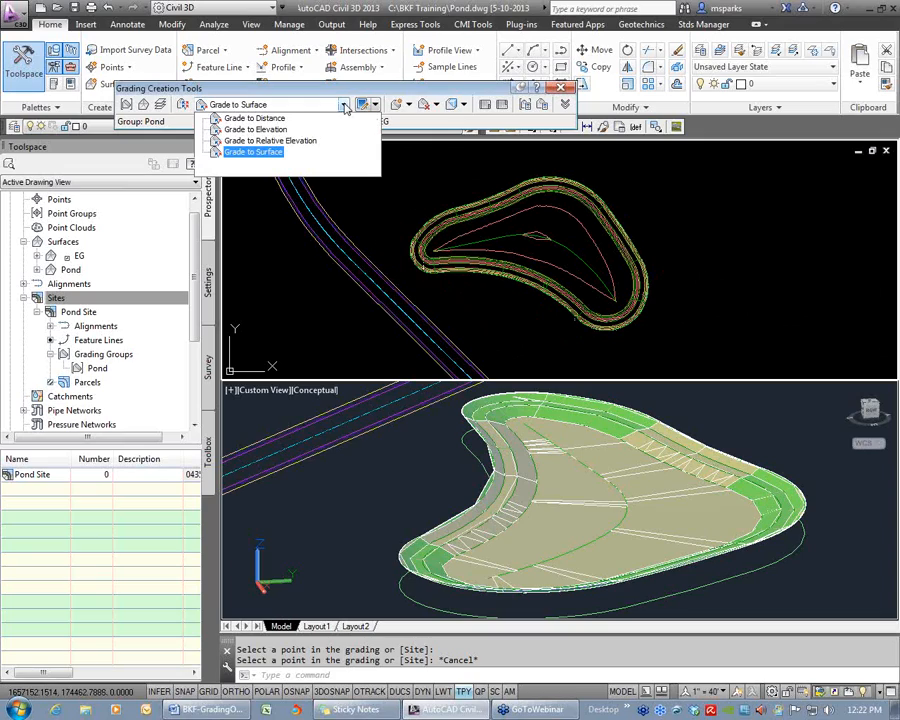
{"action": "left_click", "coordinate": [256, 153]}
{"action": "left_click", "coordinate": [408, 105]}
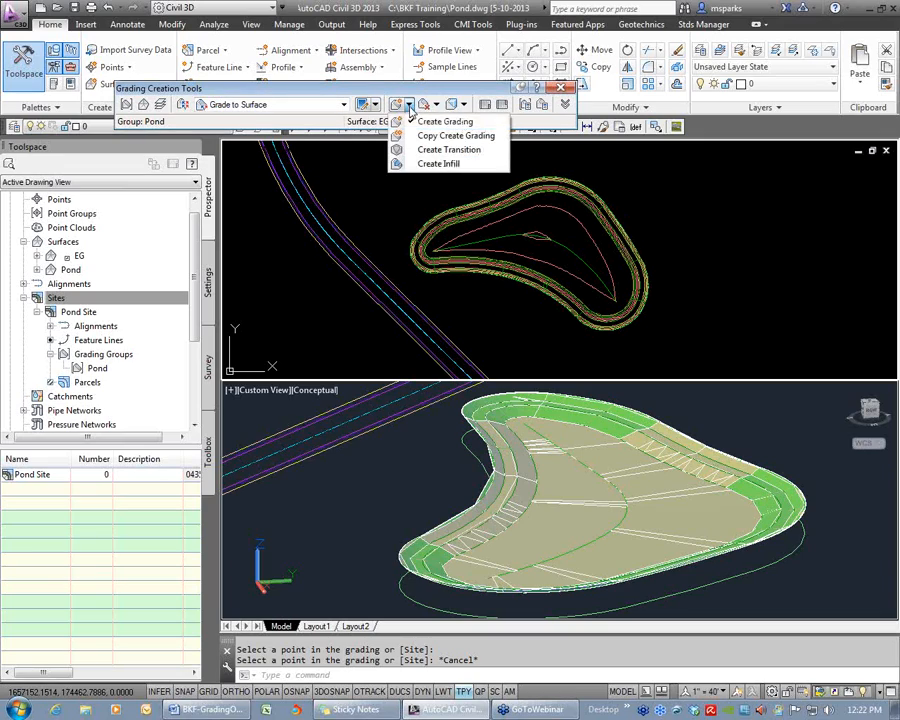
{"action": "left_click", "coordinate": [441, 122]}
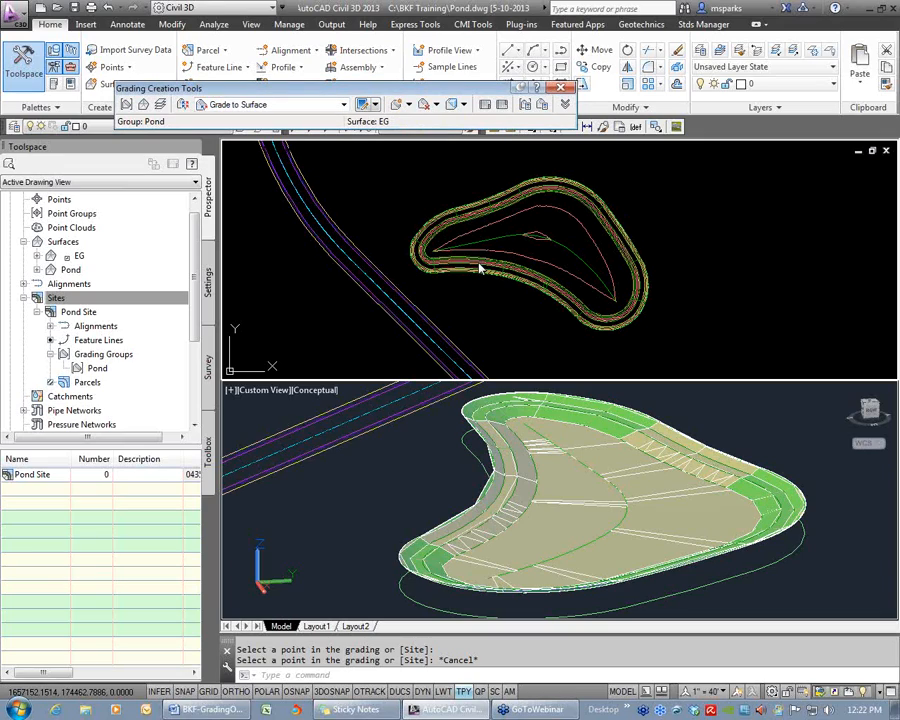
{"action": "left_click", "coordinate": [426, 272]}
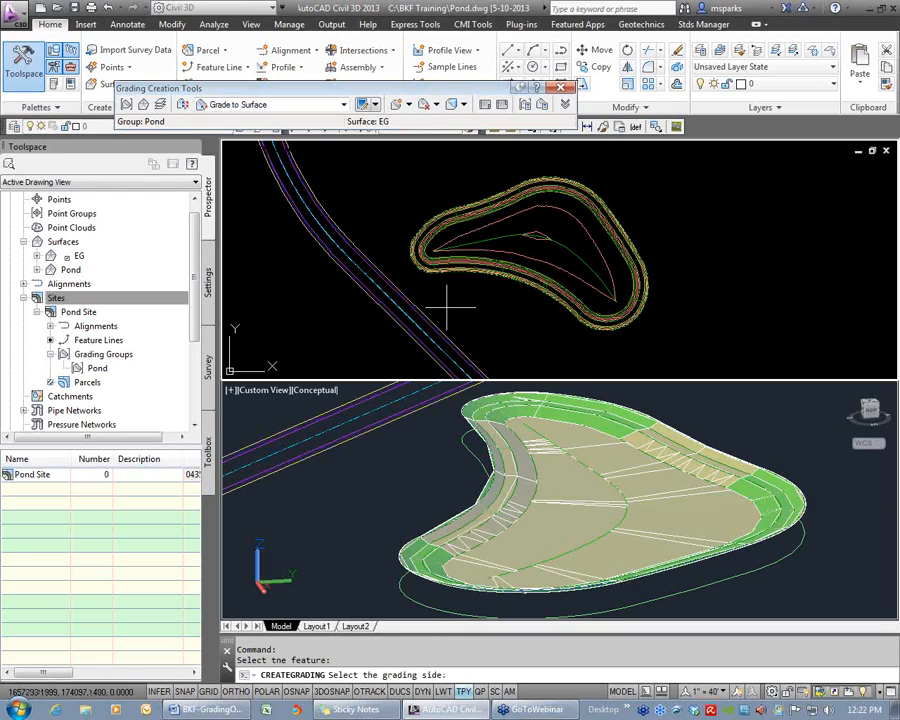
{"action": "left_click", "coordinate": [447, 306]}
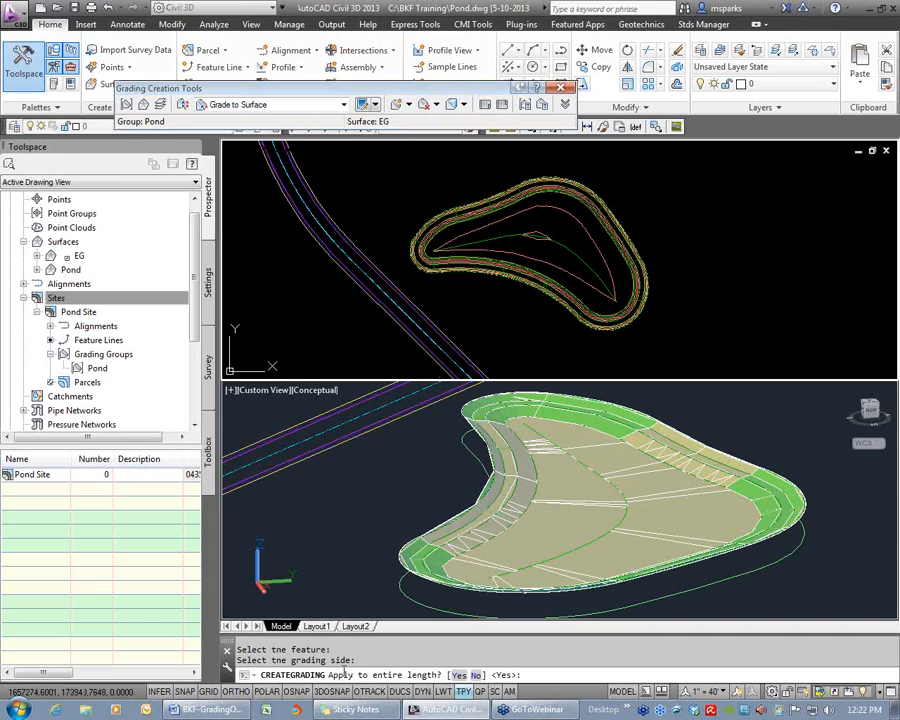
{"action": "left_click", "coordinate": [476, 675]}
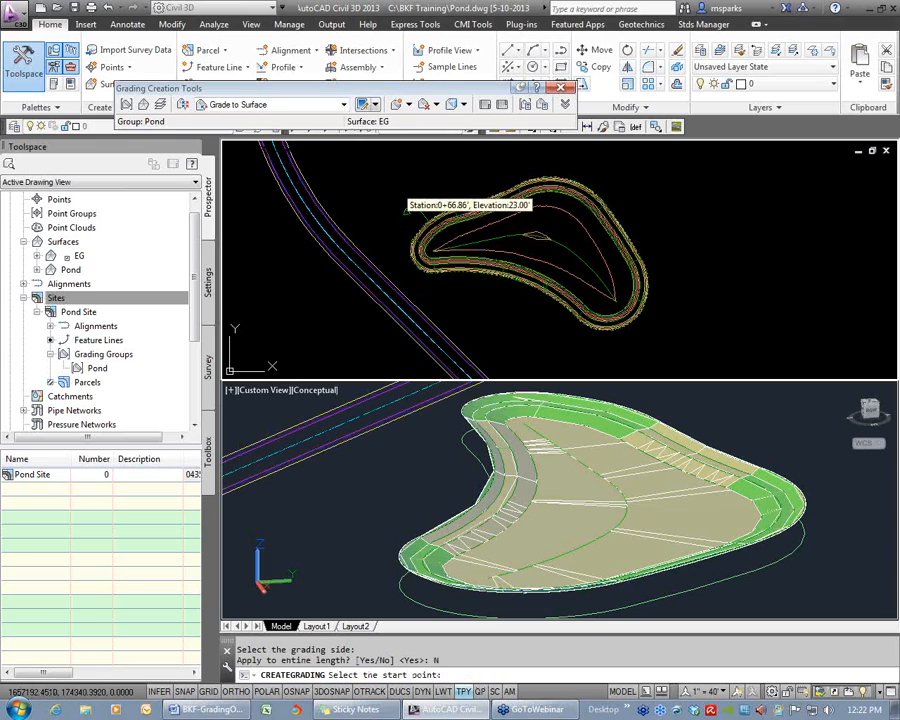
Grade the pond's west end from station 0+67.77 to 2+26.56 with 2:1 cut and fill slopes
{"action": "left_click", "coordinate": [403, 200]}
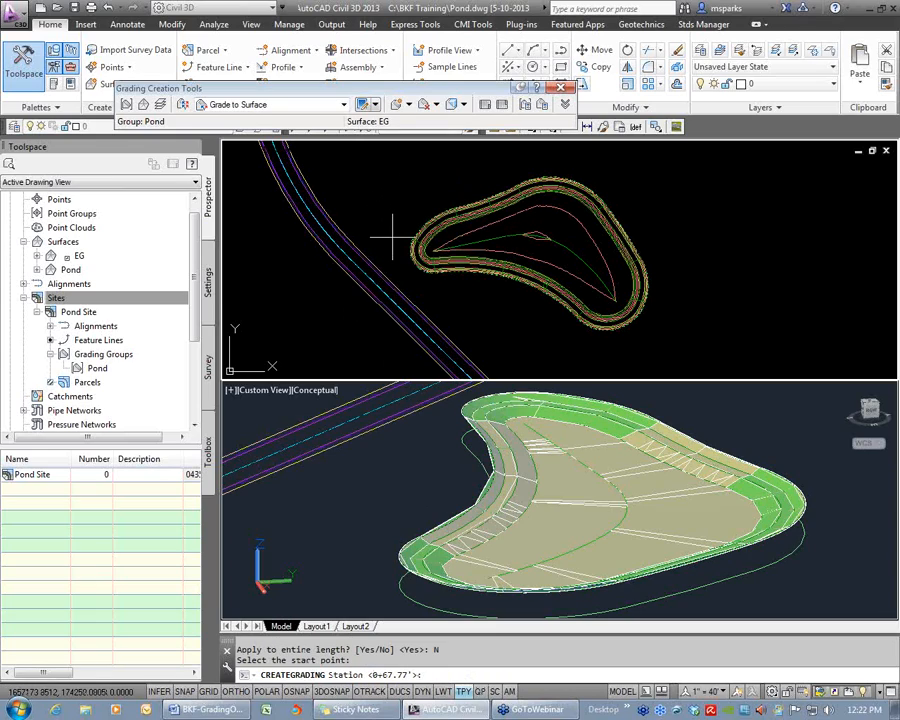
{"action": "key", "text": "Return"}
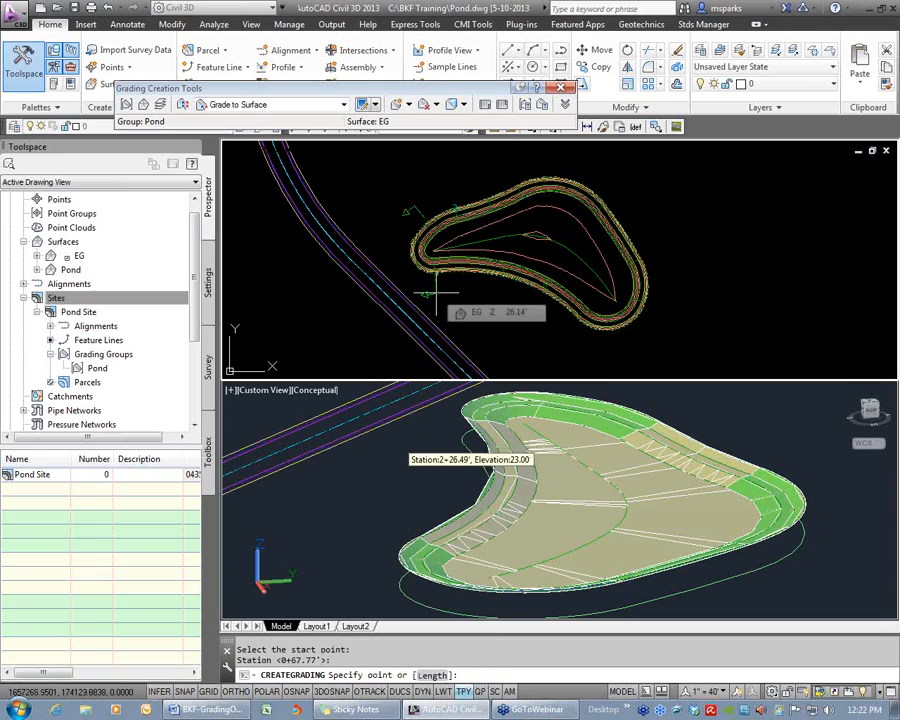
{"action": "left_click", "coordinate": [433, 293]}
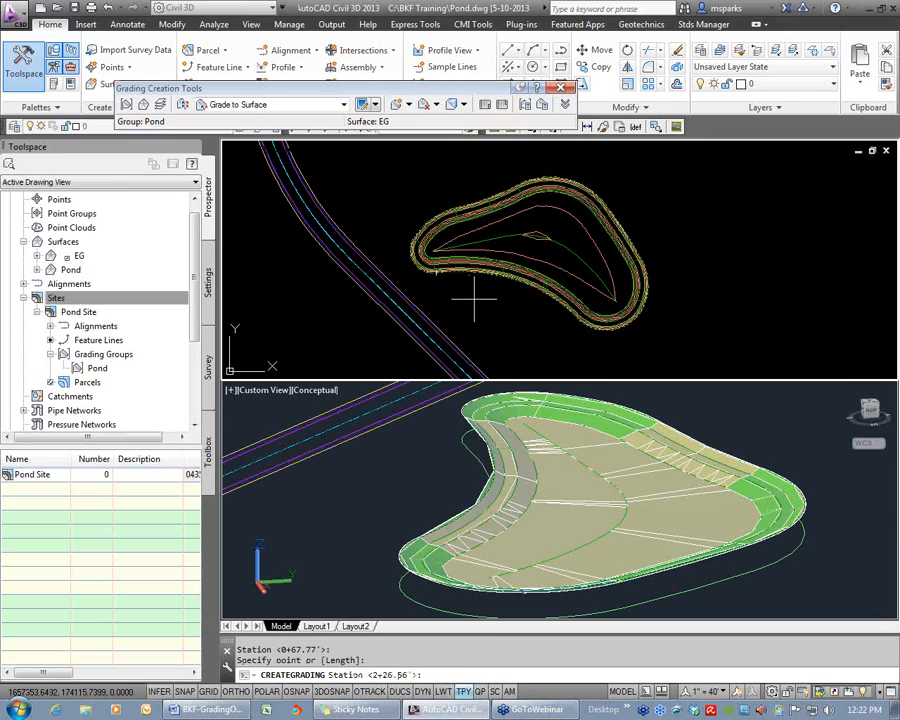
{"action": "key", "text": "Return"}
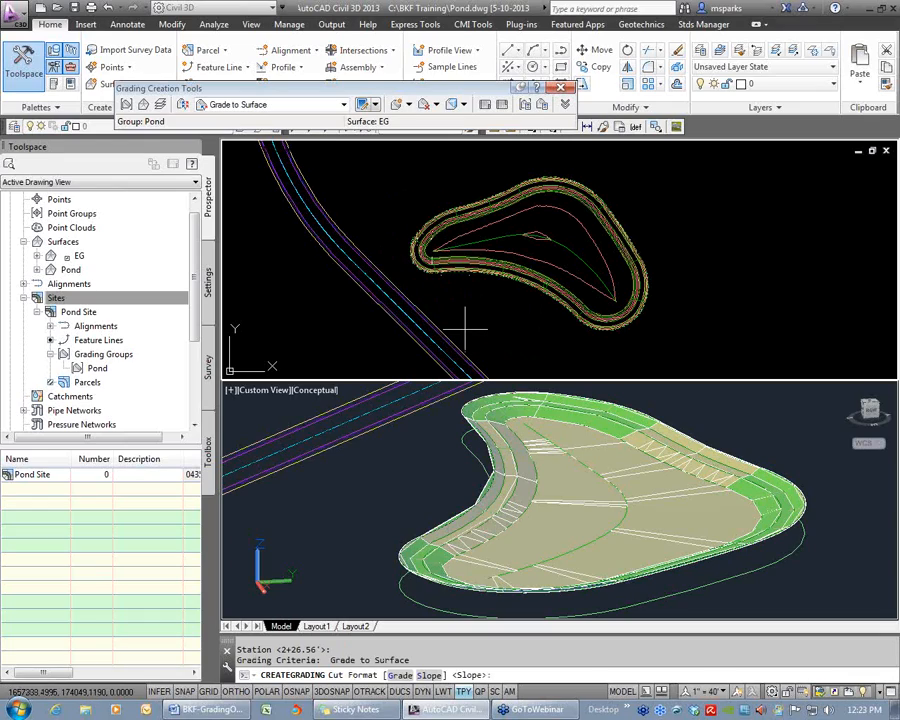
{"action": "key", "text": "Return"}
{"action": "key", "text": "Return"}
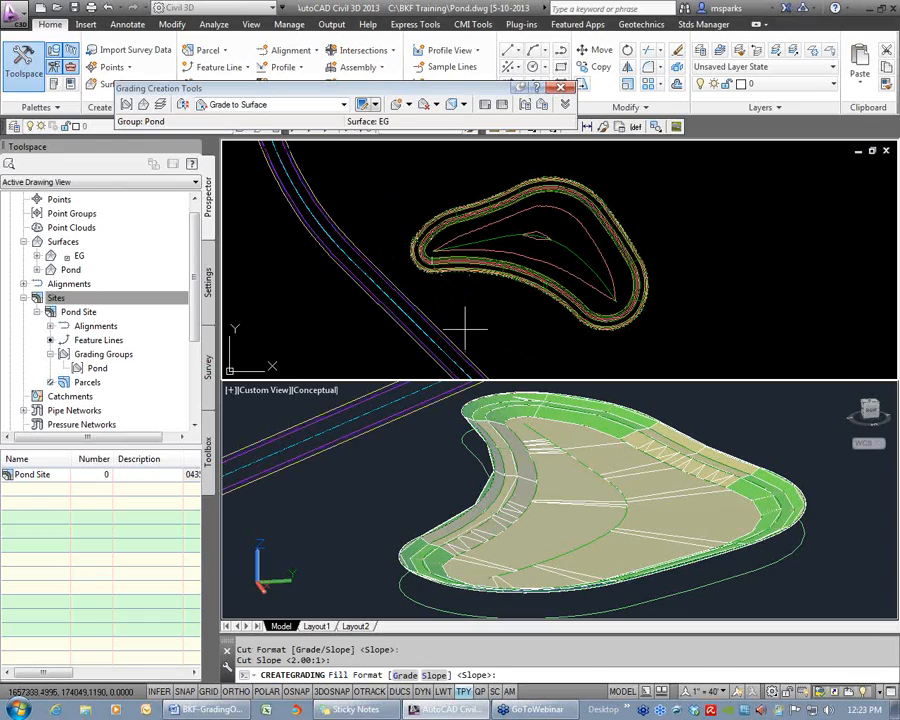
{"action": "key", "text": "Return"}
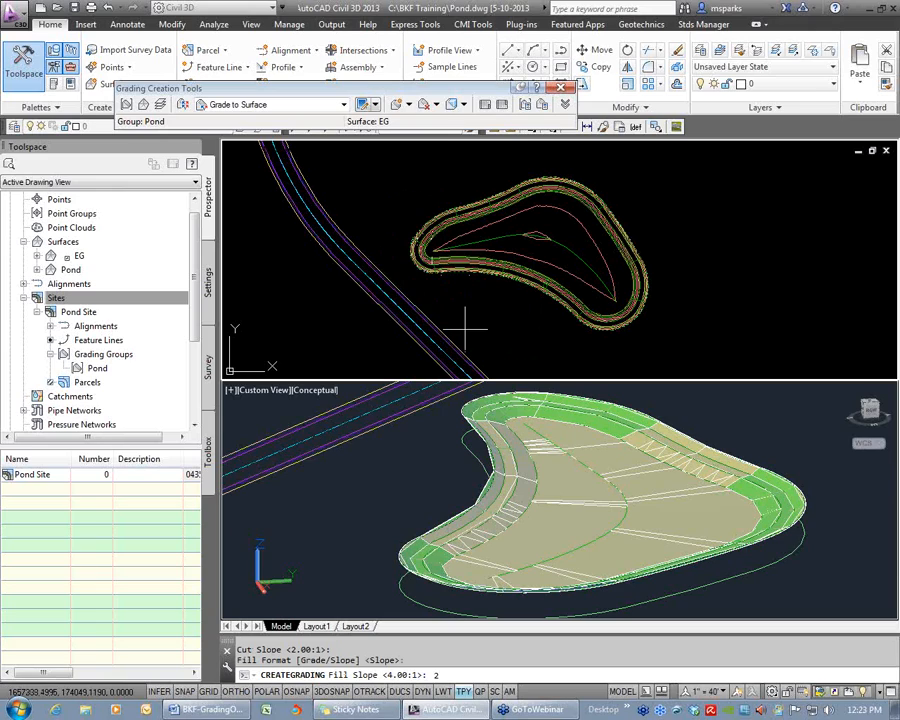
{"action": "type", "text": "2"}
{"action": "key", "text": "Return"}
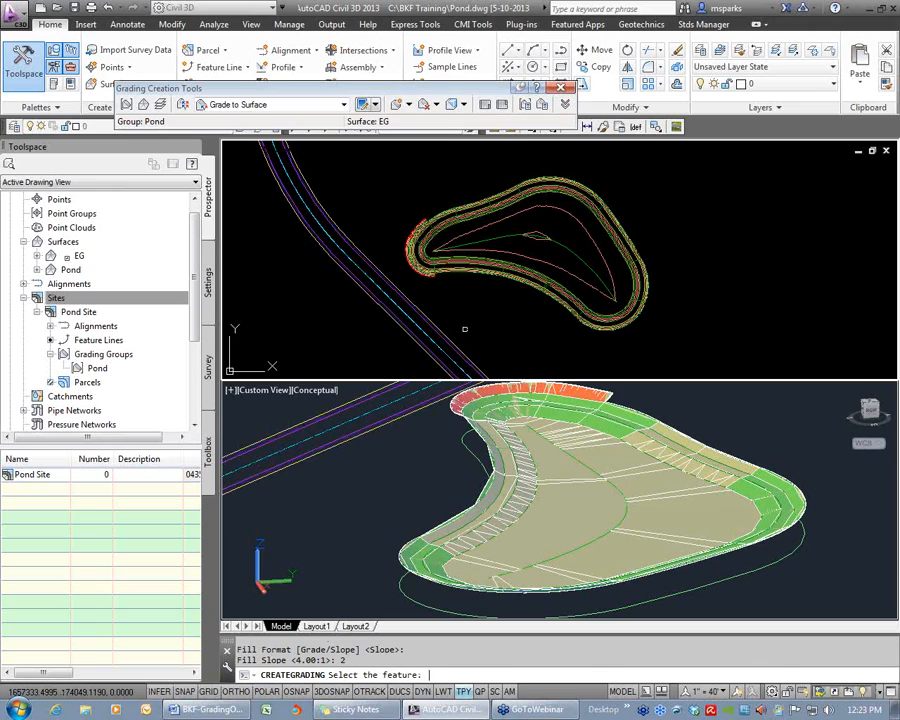
Define a second outward grading on the outer feature line around the southeast bend, from station 5+87.07 to 8+61.78
{"action": "scroll", "coordinate": [430, 247], "scroll_direction": "up", "scroll_amount": 5}
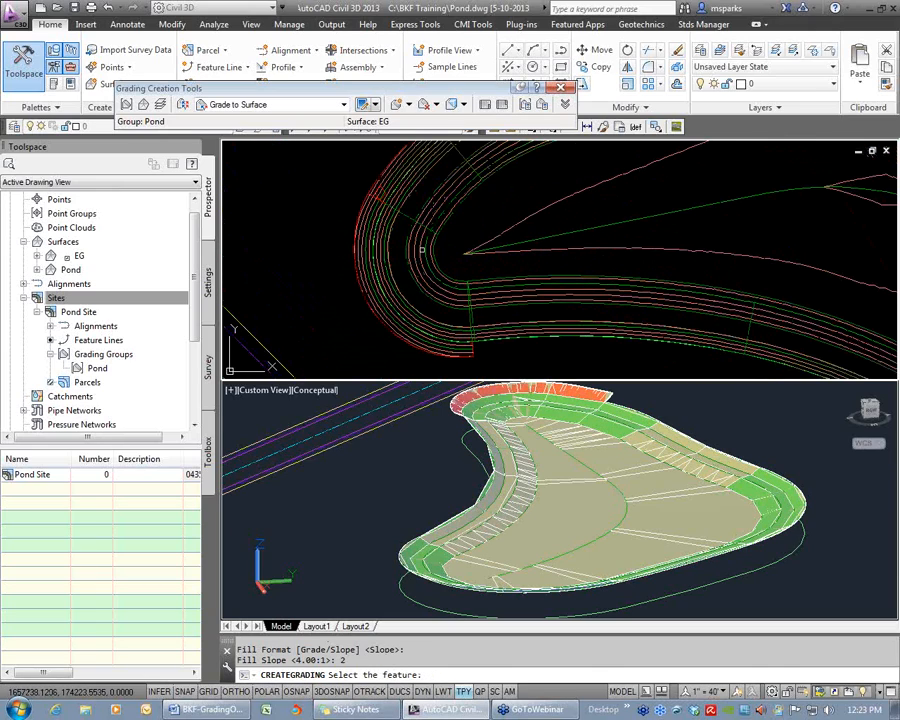
{"action": "scroll", "coordinate": [557, 273], "scroll_direction": "down", "scroll_amount": 3}
{"action": "scroll", "coordinate": [557, 273], "scroll_direction": "down", "scroll_amount": 2}
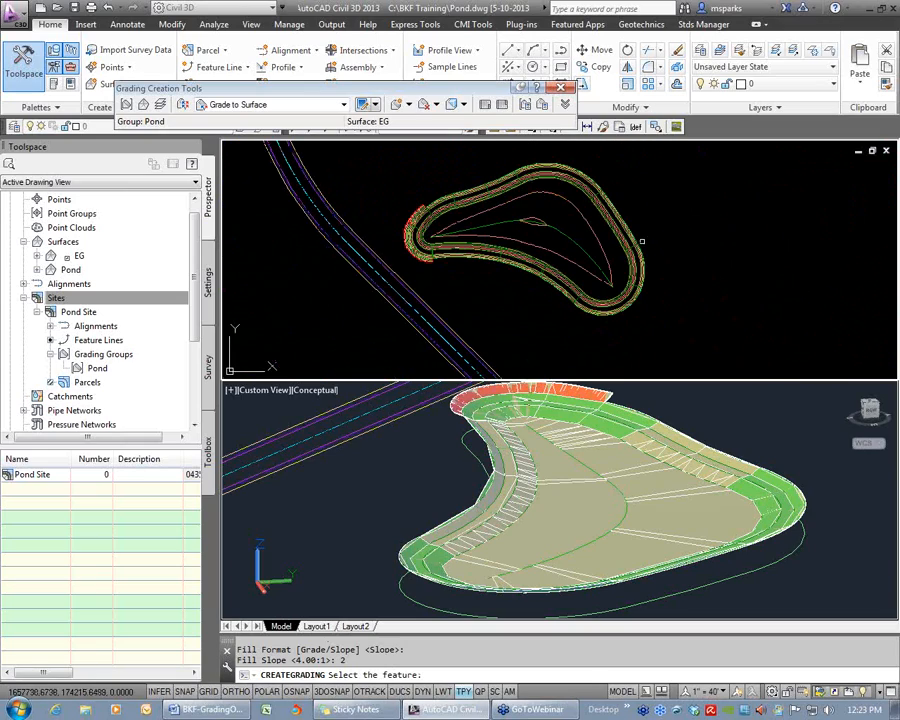
{"action": "left_click", "coordinate": [628, 310]}
{"action": "left_click", "coordinate": [622, 350]}
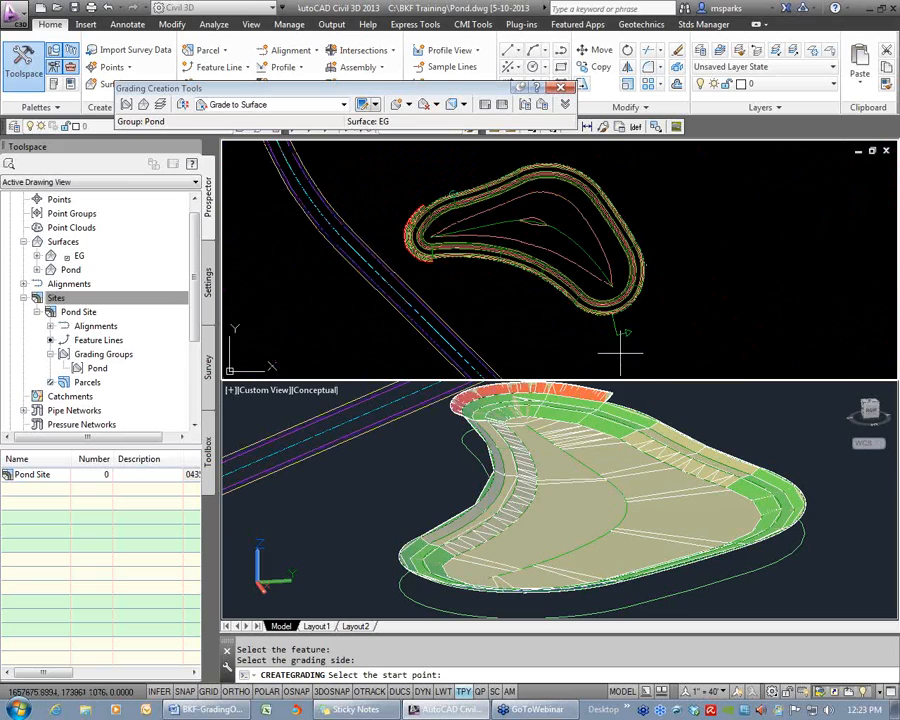
{"action": "left_click", "coordinate": [572, 345]}
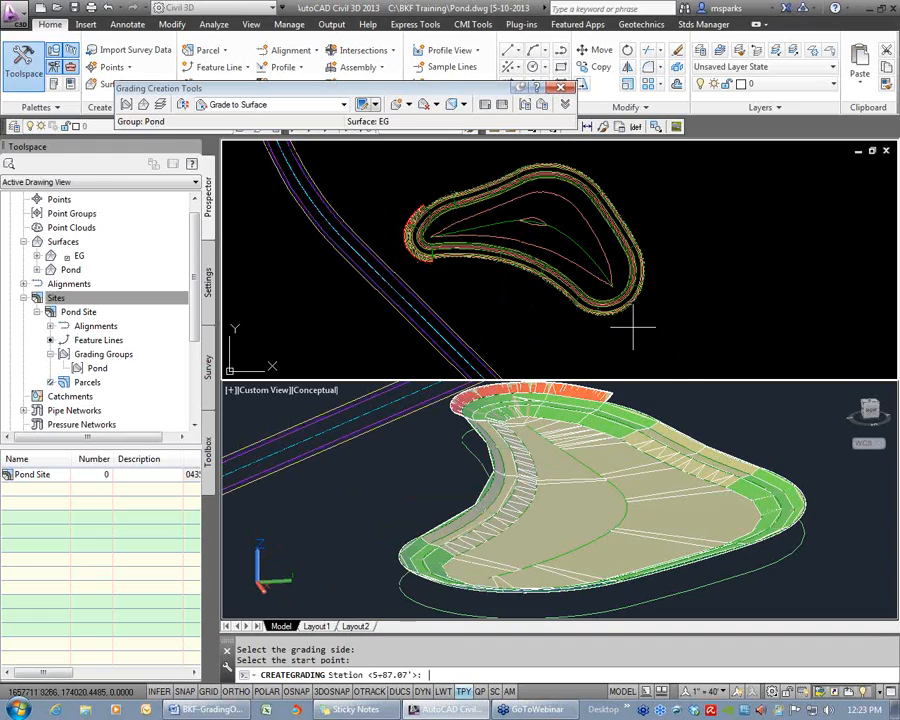
{"action": "key", "text": "Return"}
{"action": "left_click", "coordinate": [658, 243]}
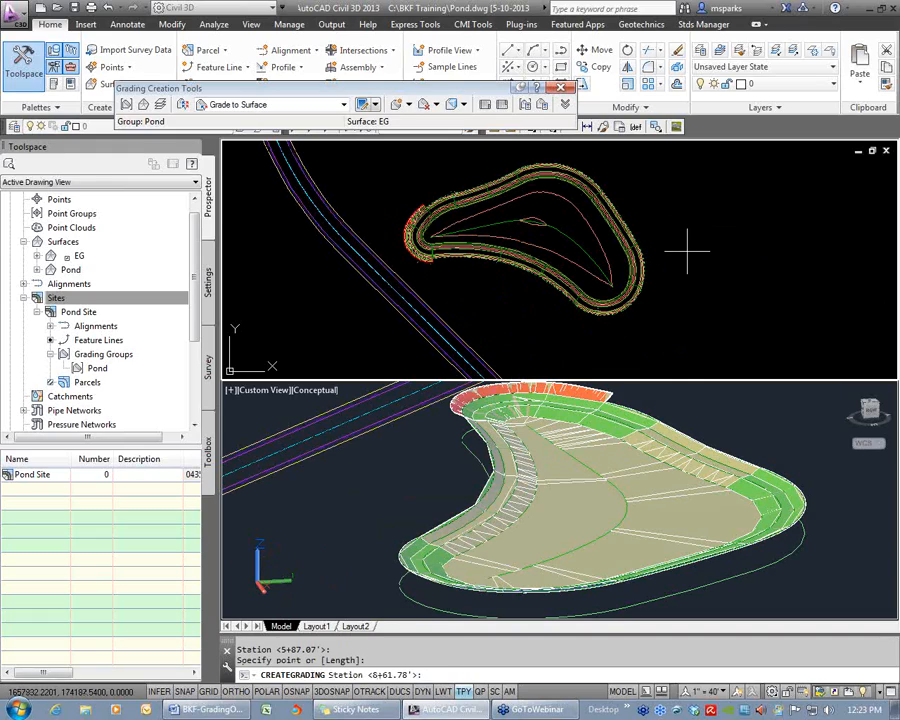
{"action": "key", "text": "Return"}
Give the southeast grading 5:1 cut and fill slopes, finish grading creation and save the drawing
{"action": "key", "text": "Return"}
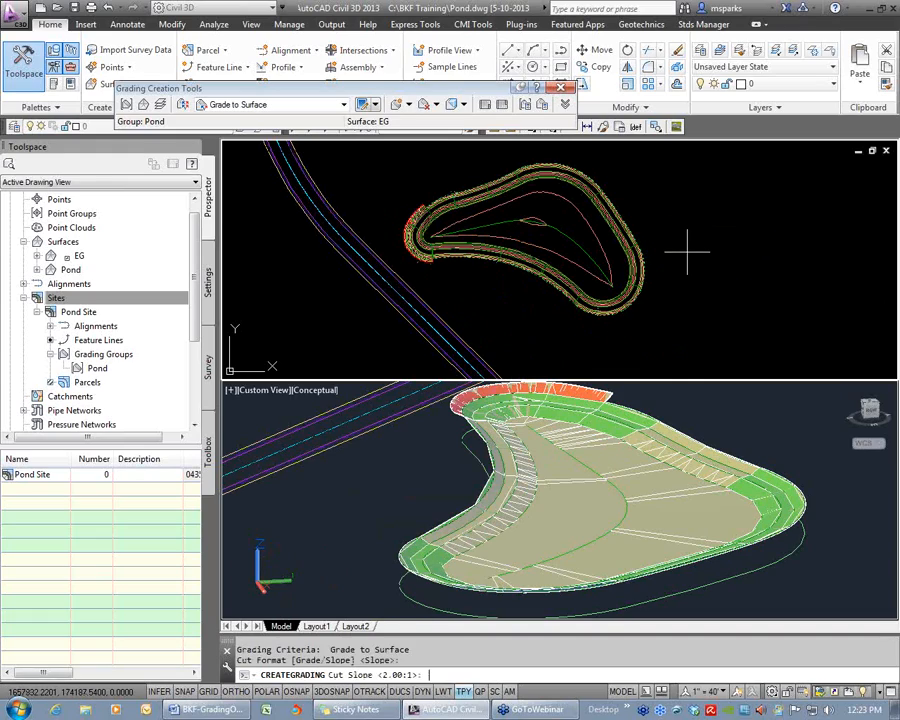
{"action": "type", "text": "5"}
{"action": "key", "text": "Return"}
{"action": "key", "text": "Return"}
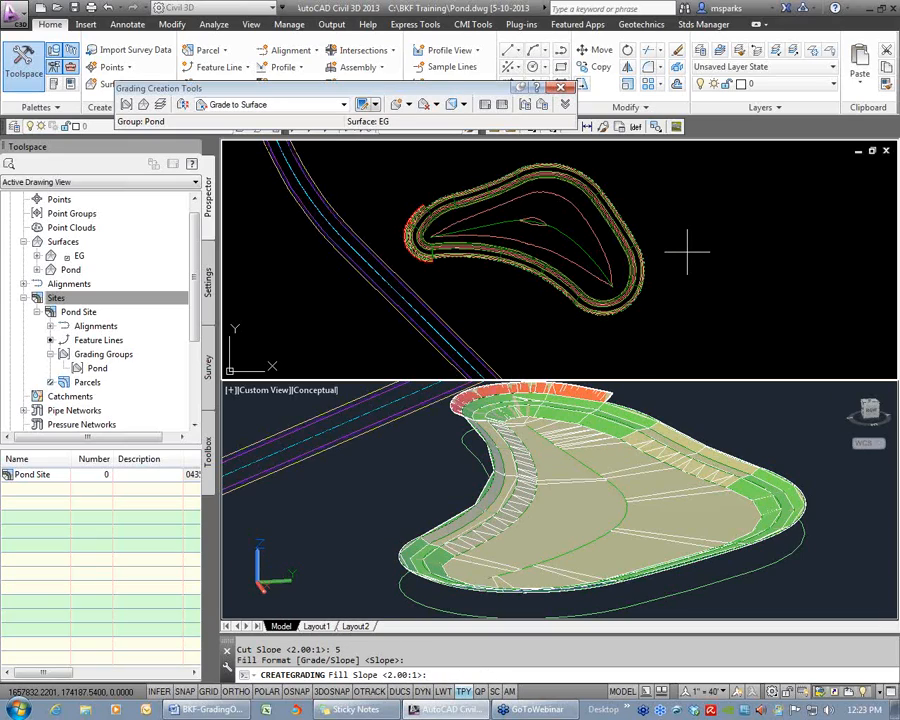
{"action": "key", "text": "Return"}
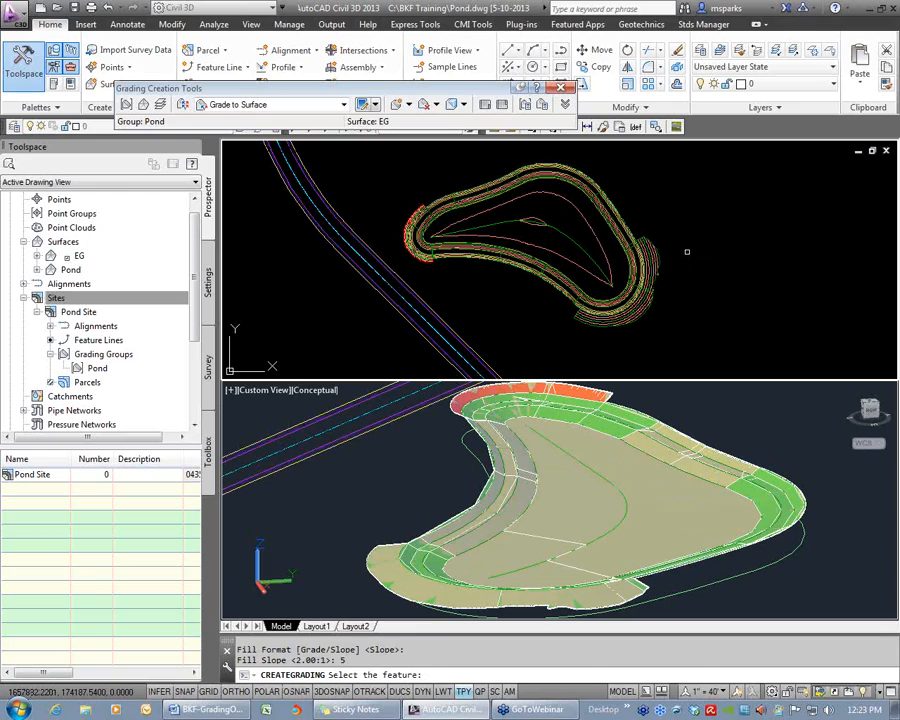
{"action": "key", "text": "Escape"}
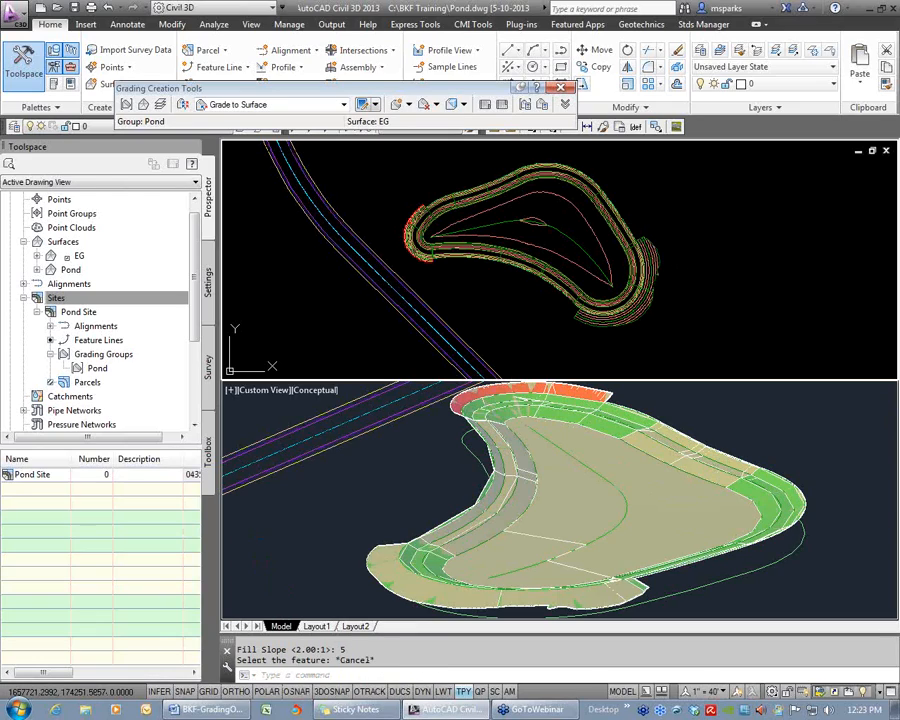
{"action": "key", "text": "ctrl+s"}
Create a grading transition along the pond's south side between the 2:1 west grading and the 5:1 southeast grading
{"action": "scroll", "coordinate": [587, 295], "scroll_direction": "up", "scroll_amount": 3}
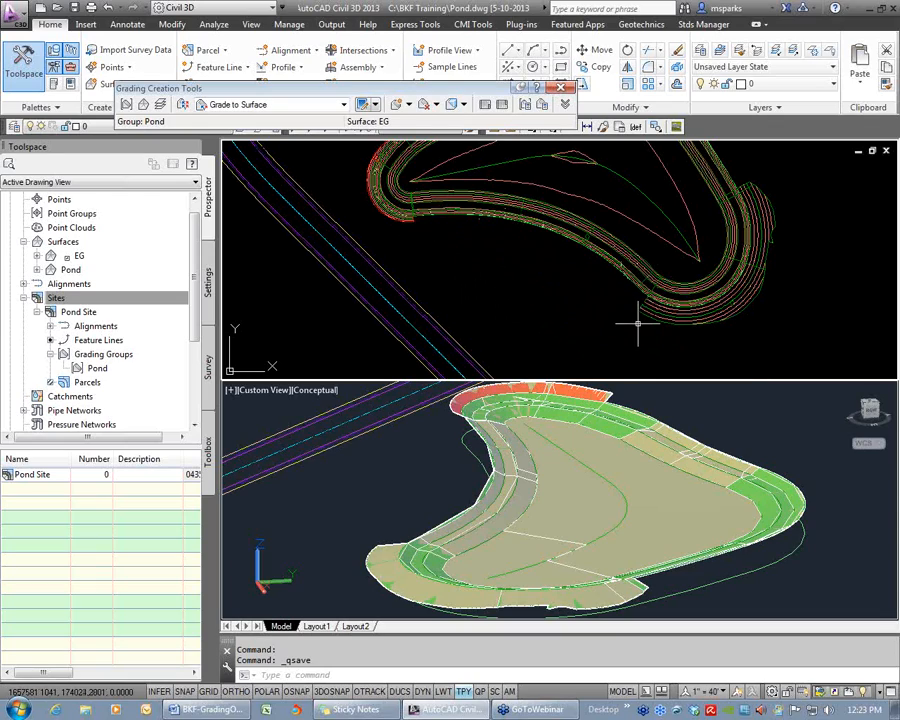
{"action": "left_click", "coordinate": [409, 104]}
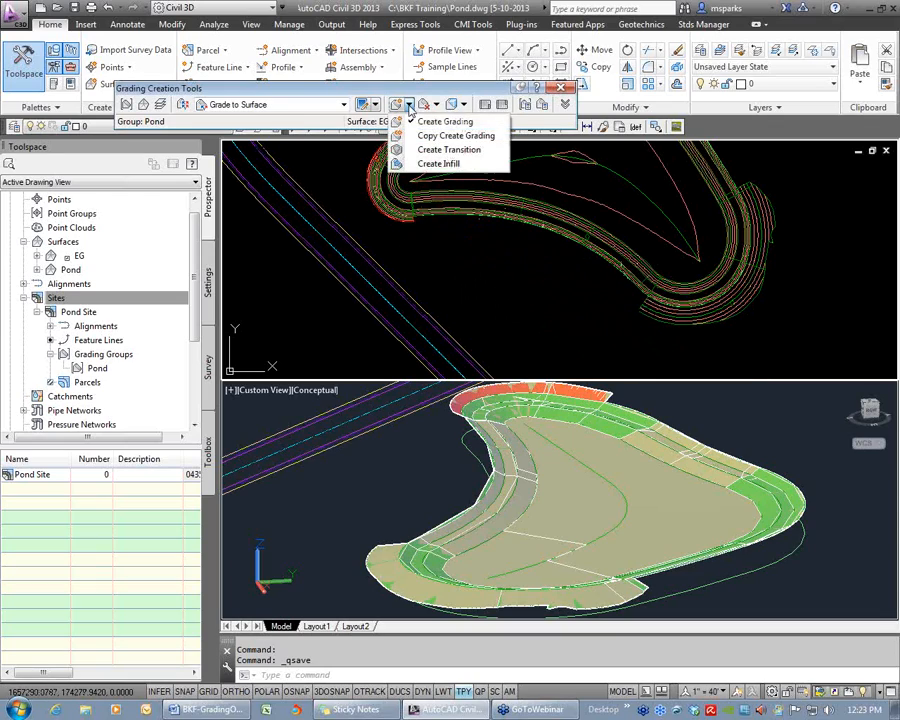
{"action": "left_click", "coordinate": [452, 150]}
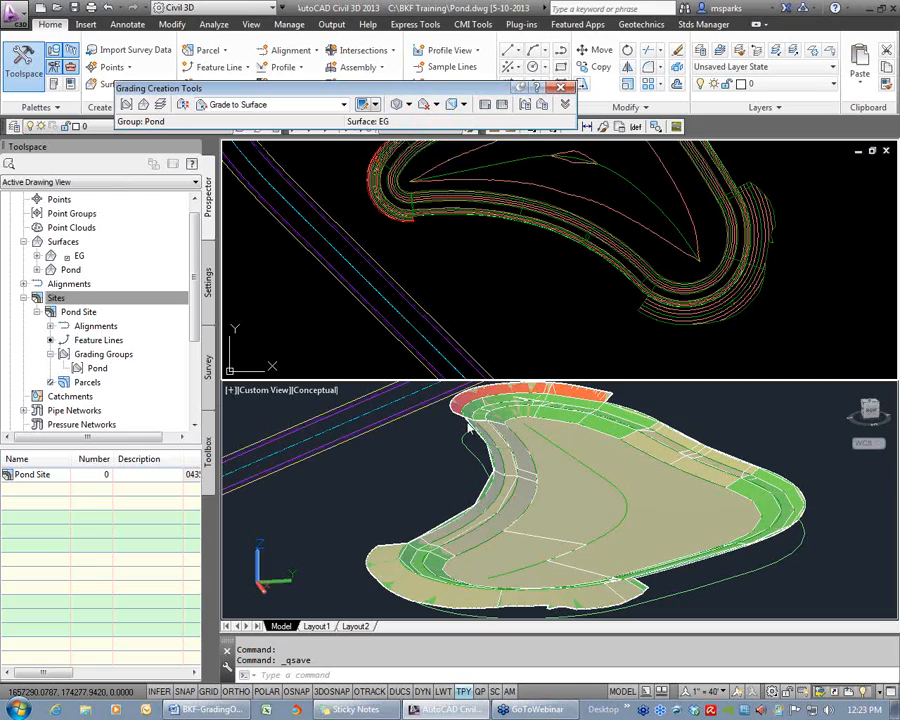
{"action": "left_click", "coordinate": [439, 214]}
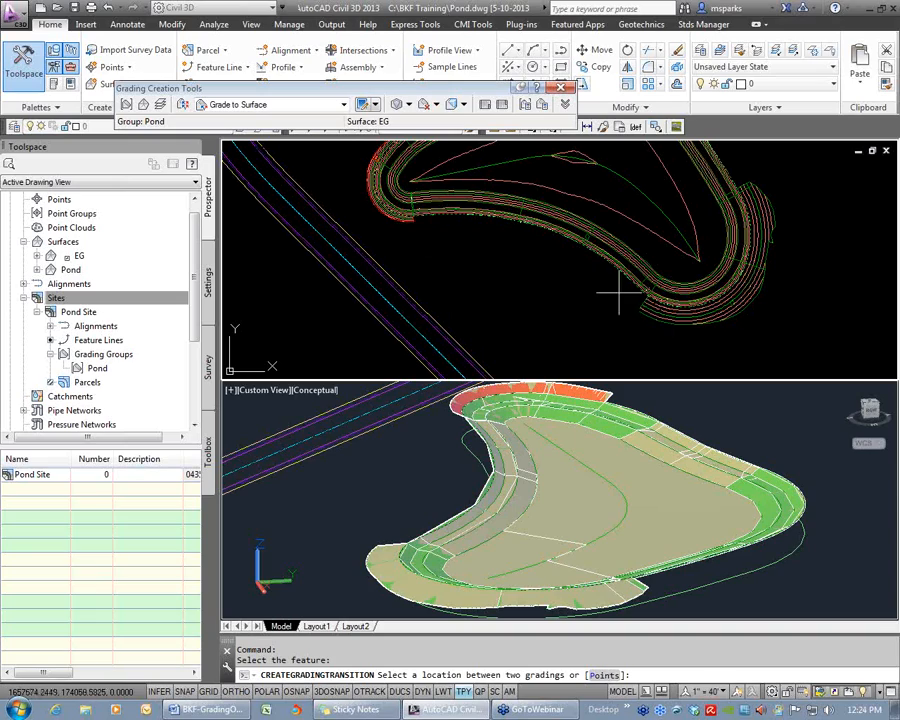
{"action": "left_click", "coordinate": [514, 242]}
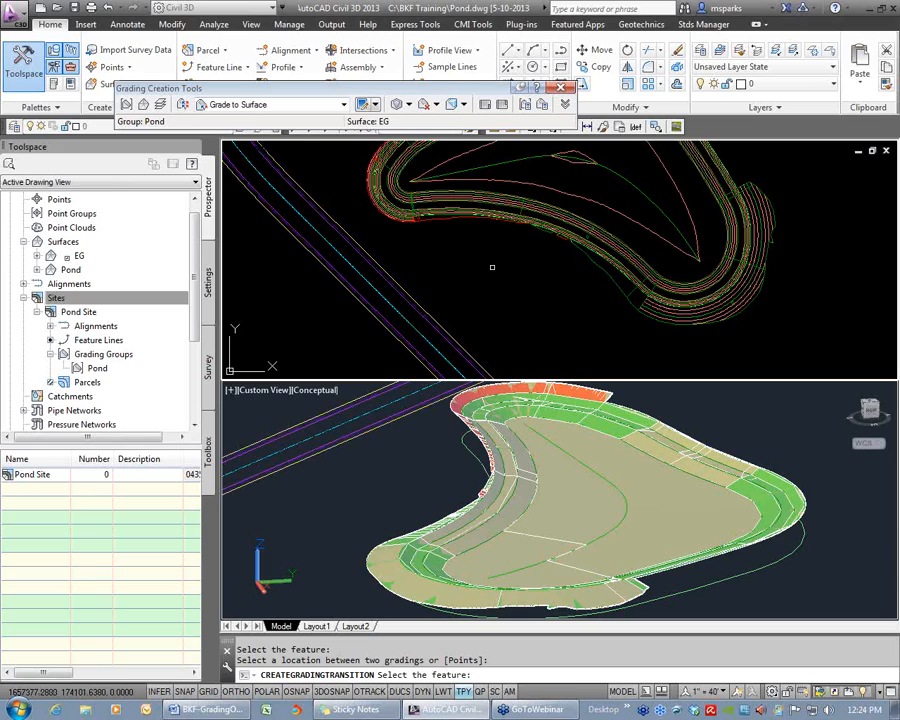
{"action": "key", "text": "Escape"}
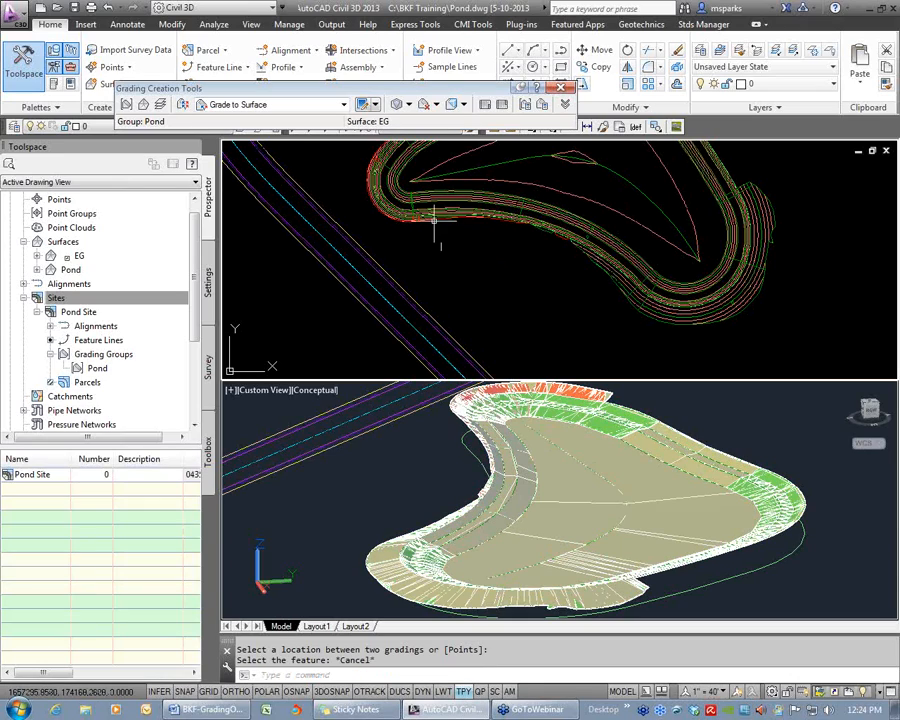
Create a grading transition along the pond's north side between the west and southeast gradings, and save the drawing
{"action": "middle_click_drag", "start_coordinate": [607, 192], "coordinate": [561, 287]}
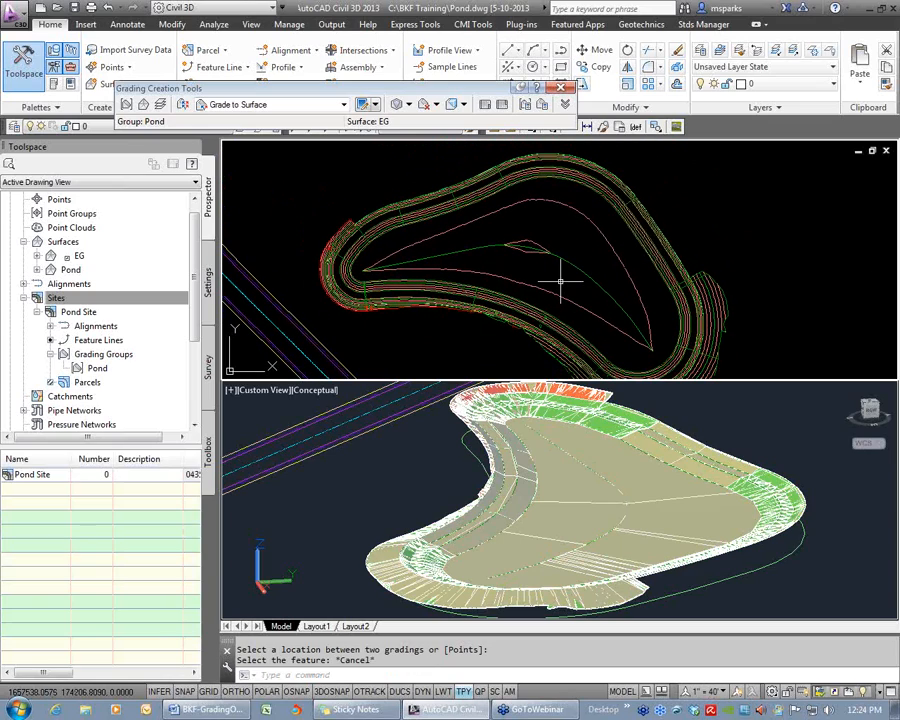
{"action": "key", "text": "ctrl+s"}
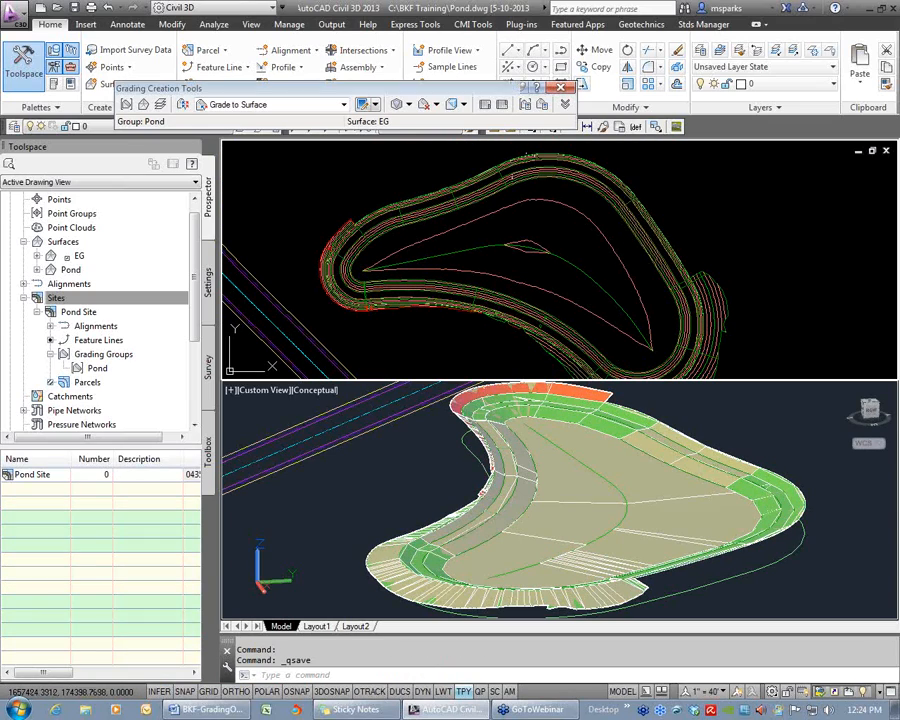
{"action": "left_click", "coordinate": [408, 104]}
{"action": "left_click", "coordinate": [431, 150]}
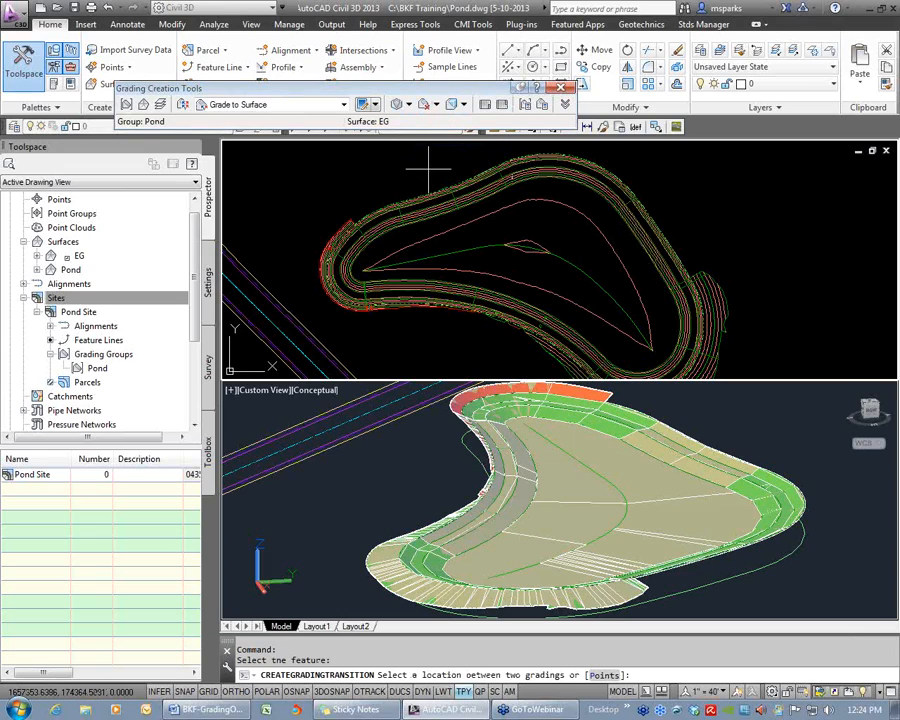
{"action": "middle_click_drag", "start_coordinate": [470, 168], "coordinate": [468, 194]}
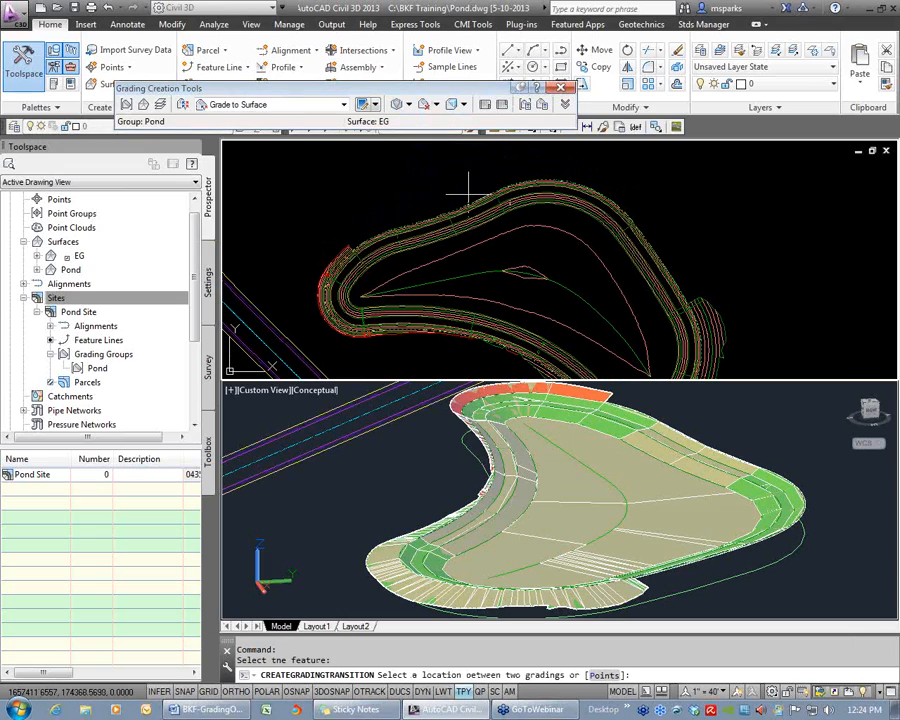
{"action": "left_click", "coordinate": [468, 188]}
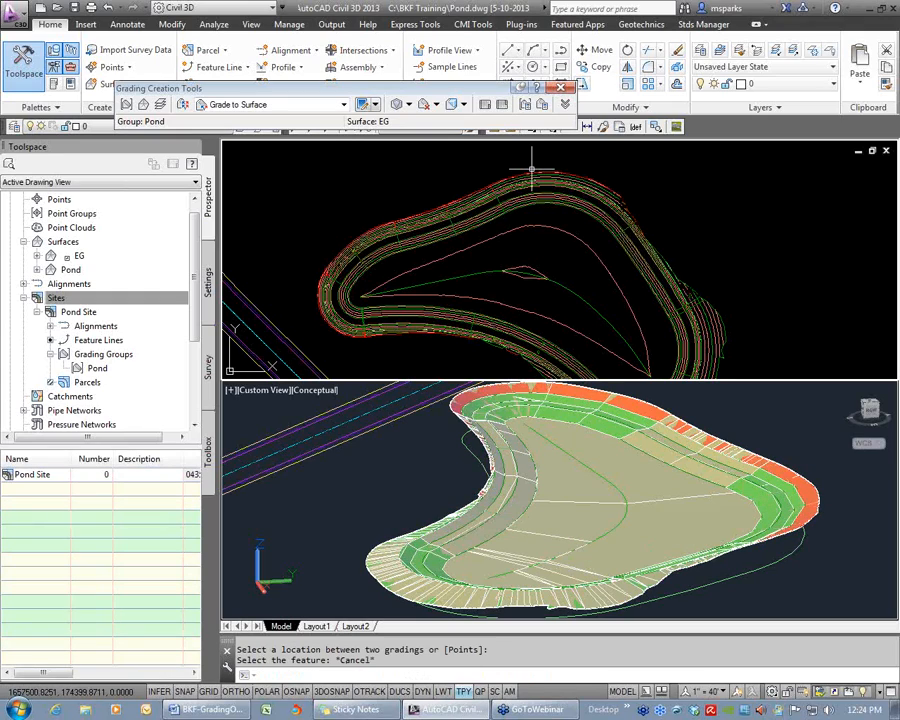
{"action": "scroll", "coordinate": [546, 209], "scroll_direction": "down", "scroll_amount": 3}
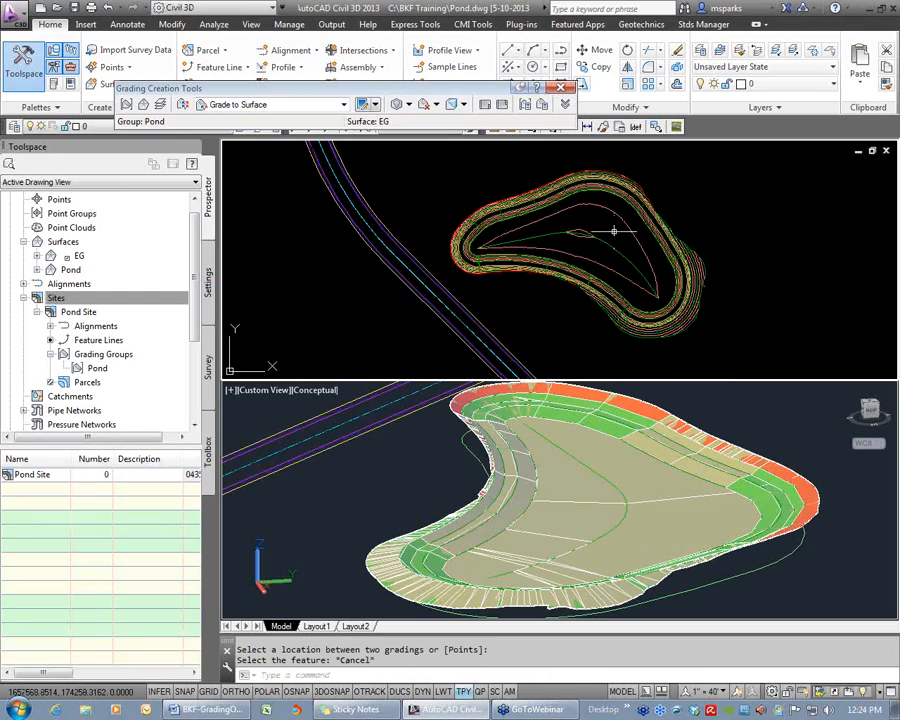
{"action": "key", "text": "ctrl+s"}
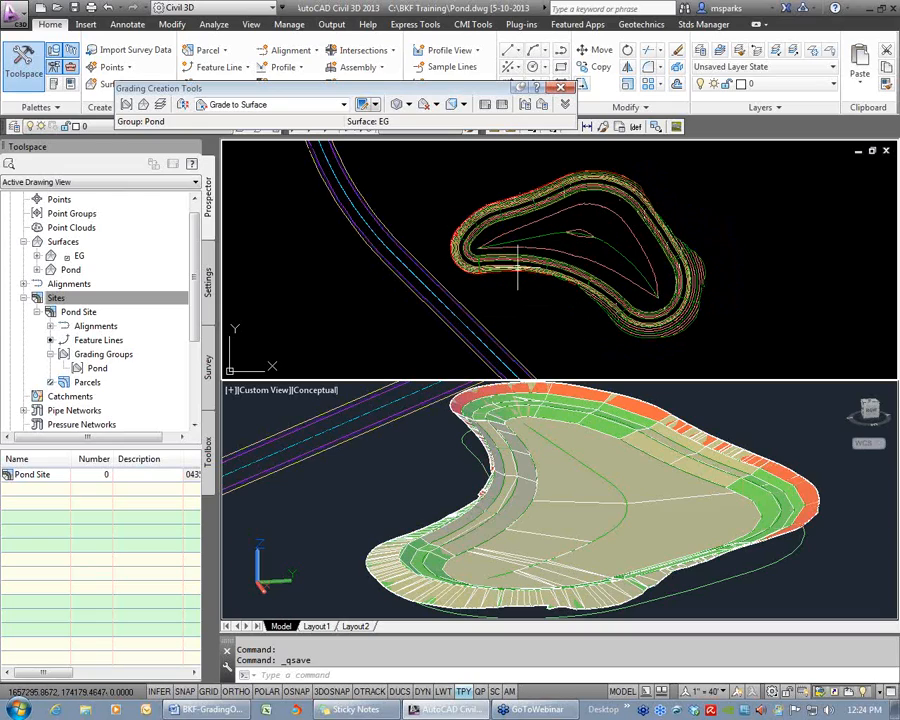
Create a new site named Access Road Site
{"action": "mouse_move", "coordinate": [614, 248]}
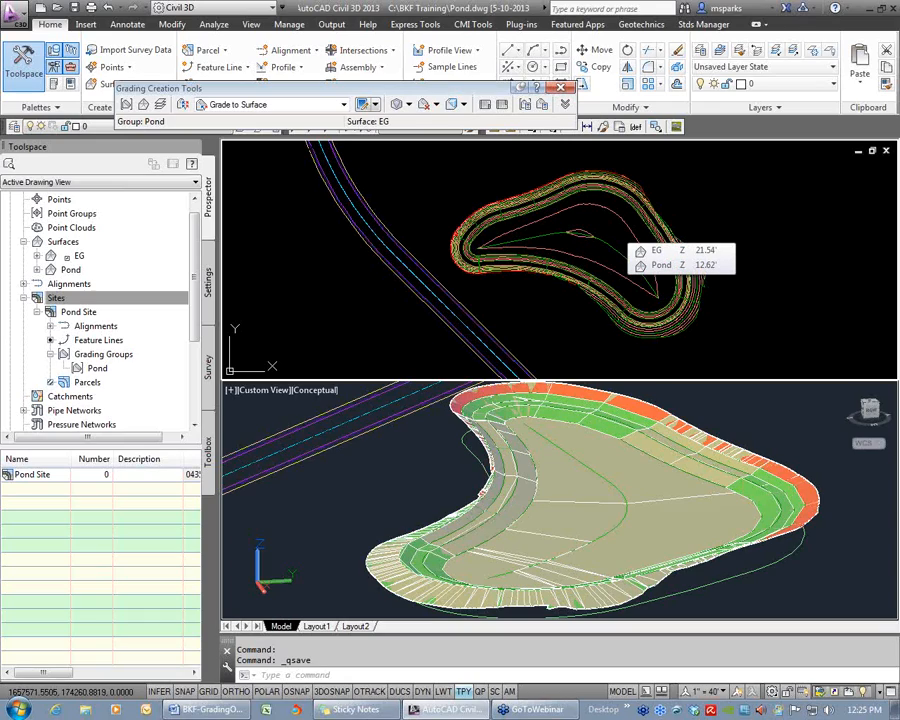
{"action": "right_click", "coordinate": [68, 300]}
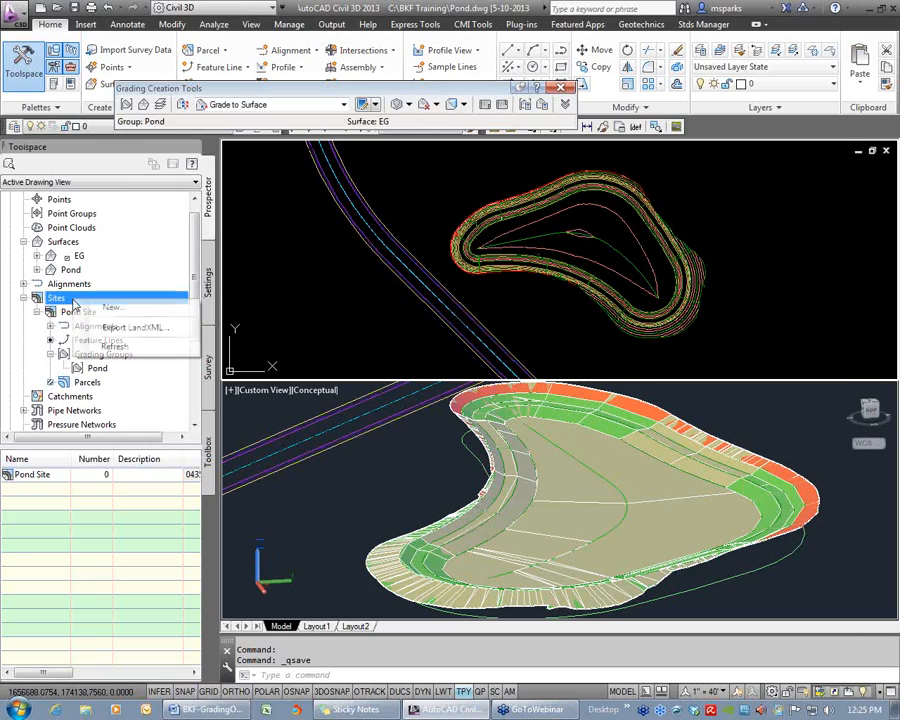
{"action": "left_click", "coordinate": [110, 305]}
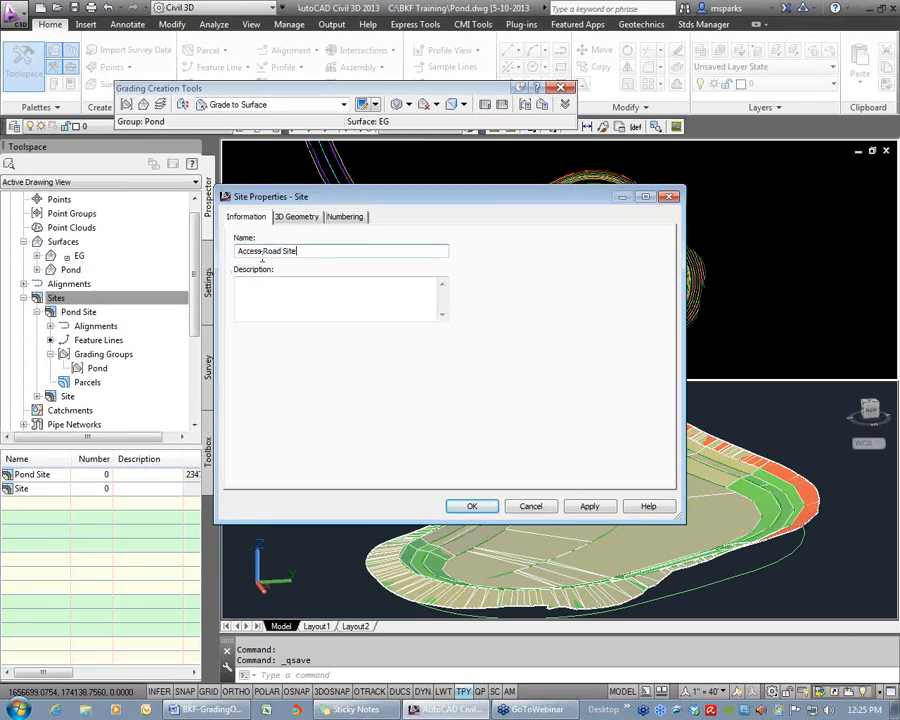
{"action": "left_click", "coordinate": [480, 510]}
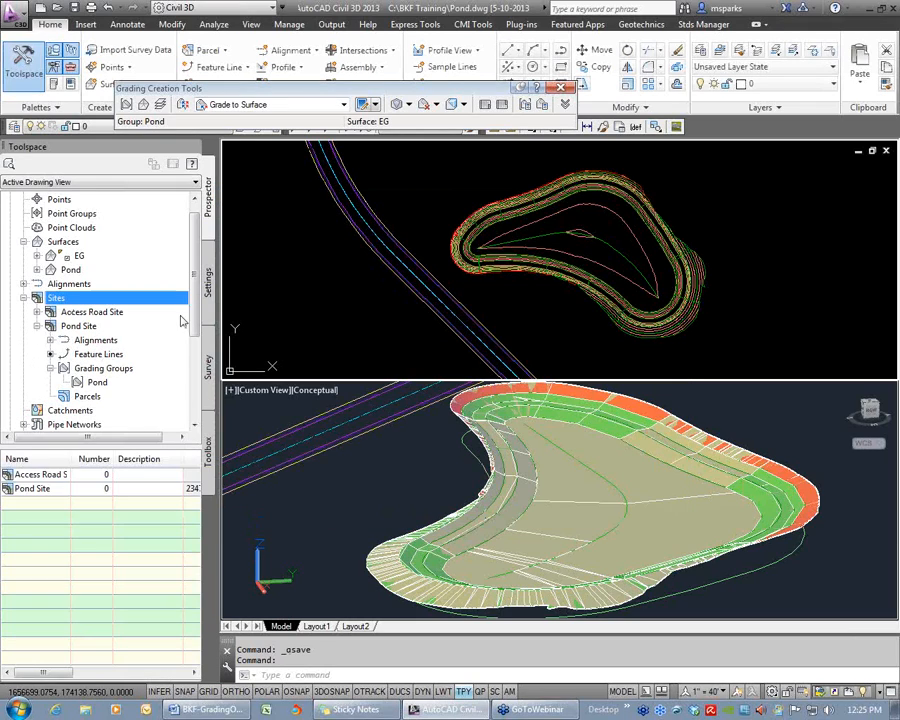
Create a grading group named Access Road in the Access Road Site, with automatic surface creation turned off
{"action": "left_click", "coordinate": [37, 312]}
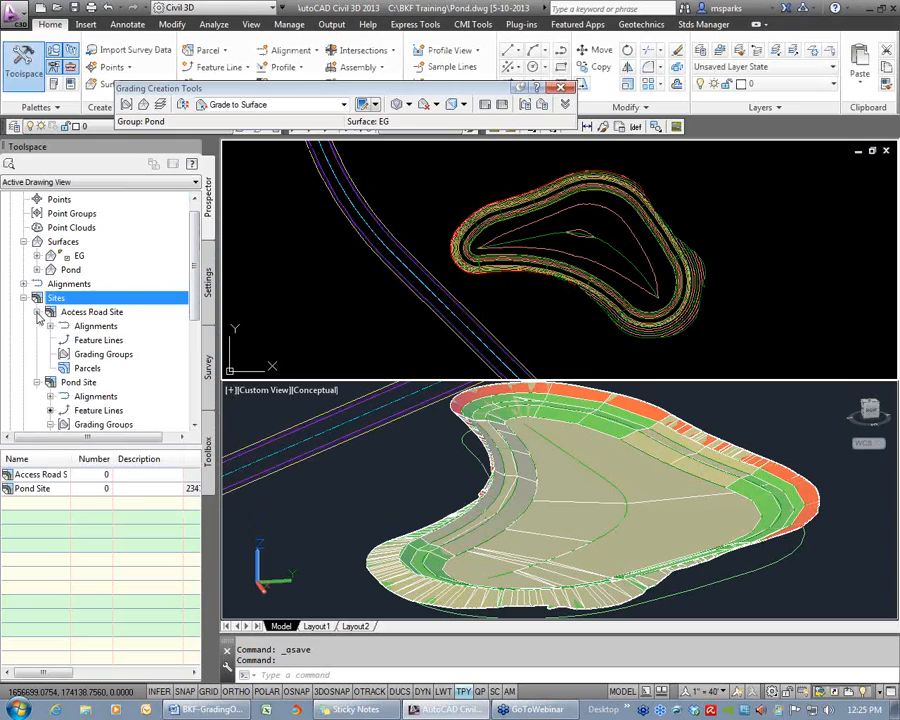
{"action": "right_click", "coordinate": [110, 358]}
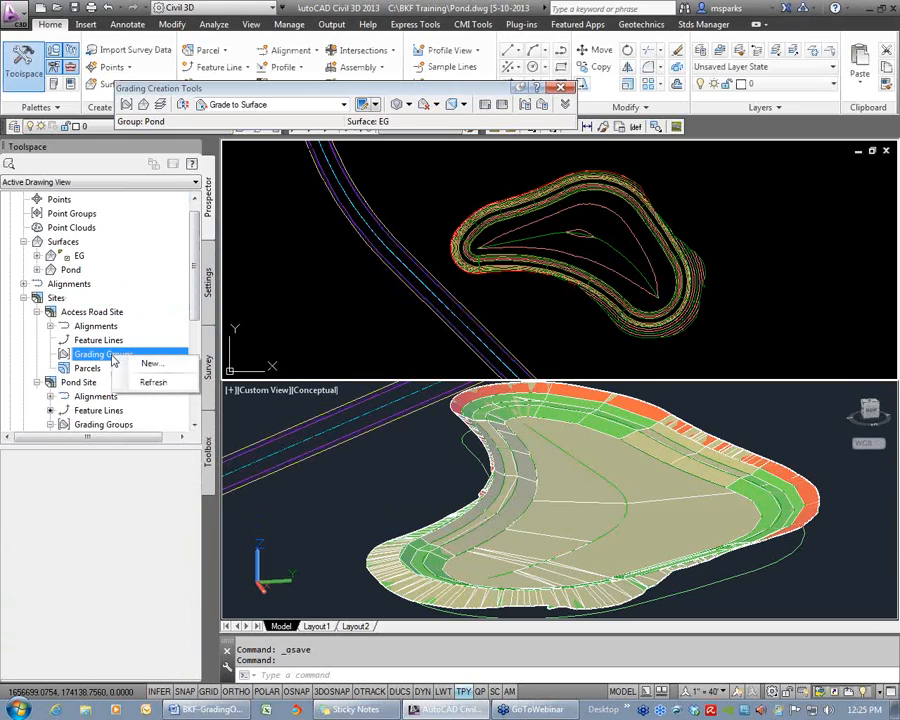
{"action": "left_click", "coordinate": [152, 362]}
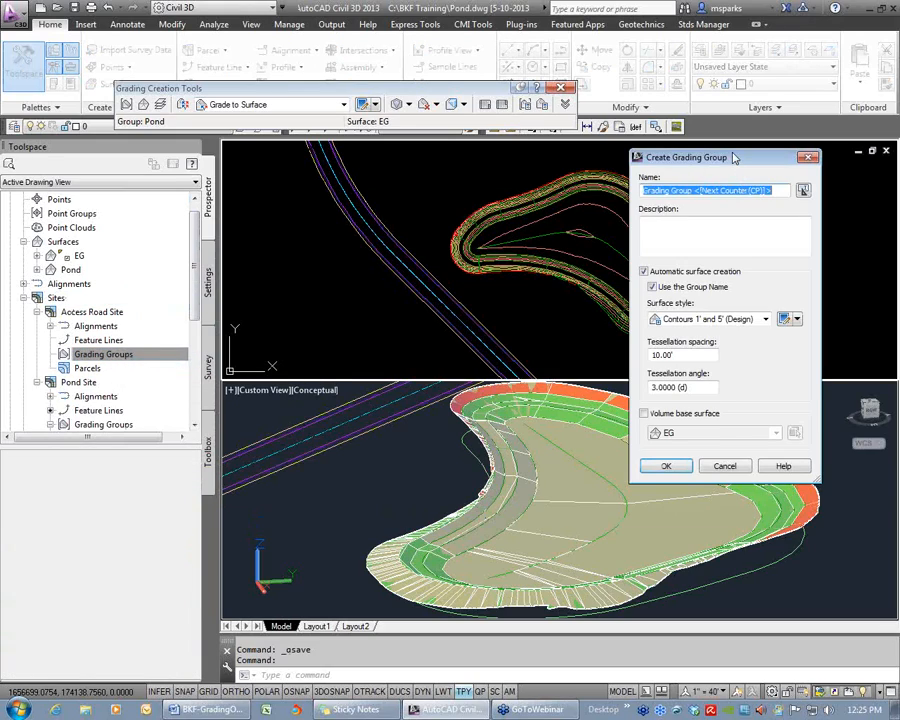
{"action": "left_click_drag", "start_coordinate": [735, 158], "coordinate": [664, 195]}
{"action": "type", "text": "Access Road"}
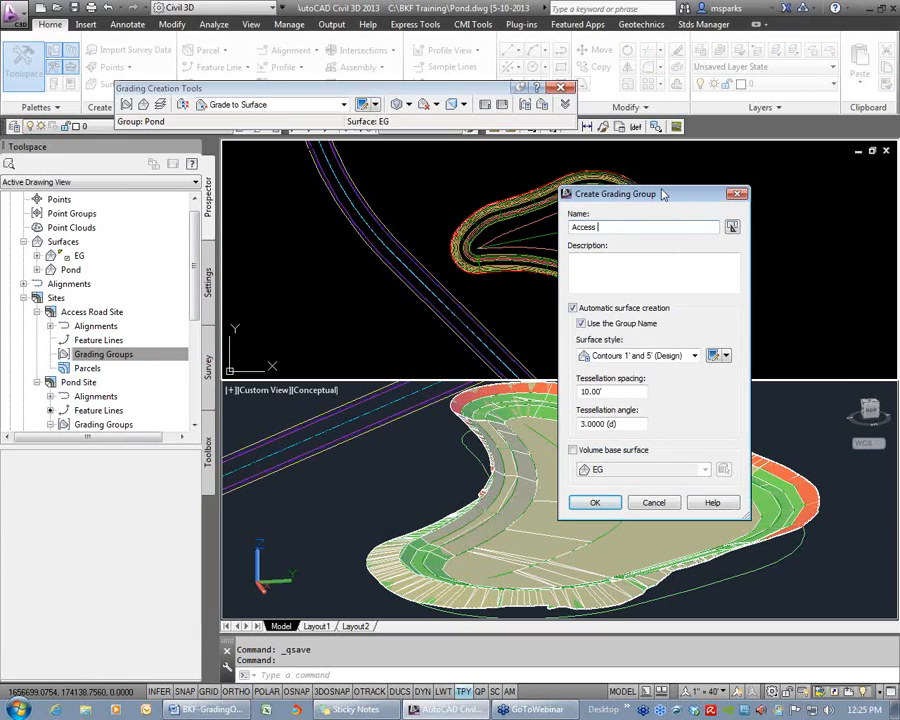
{"action": "left_click", "coordinate": [573, 309]}
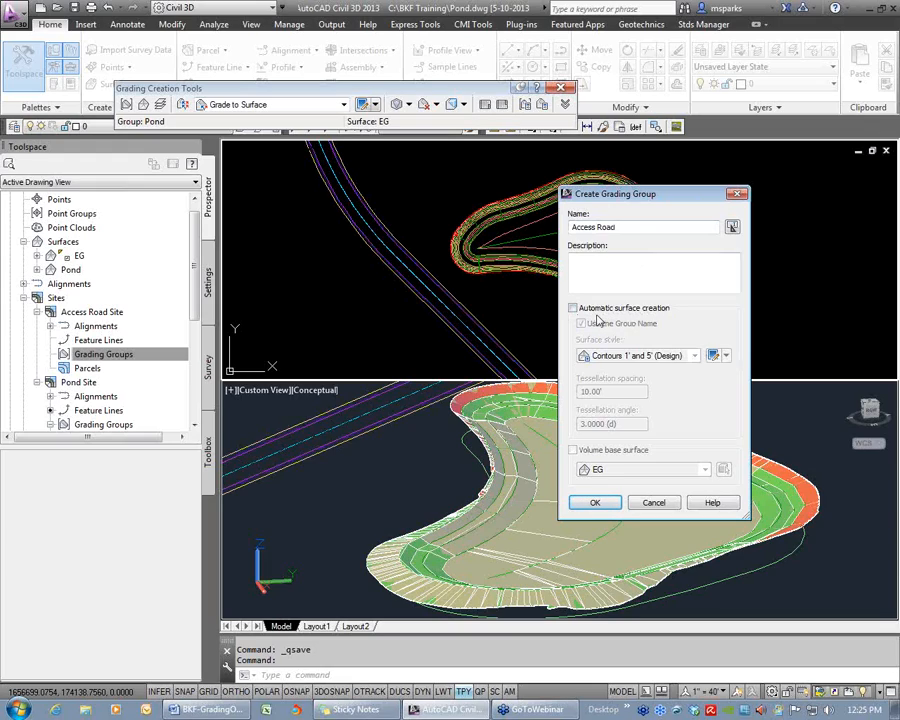
{"action": "left_click", "coordinate": [595, 502]}
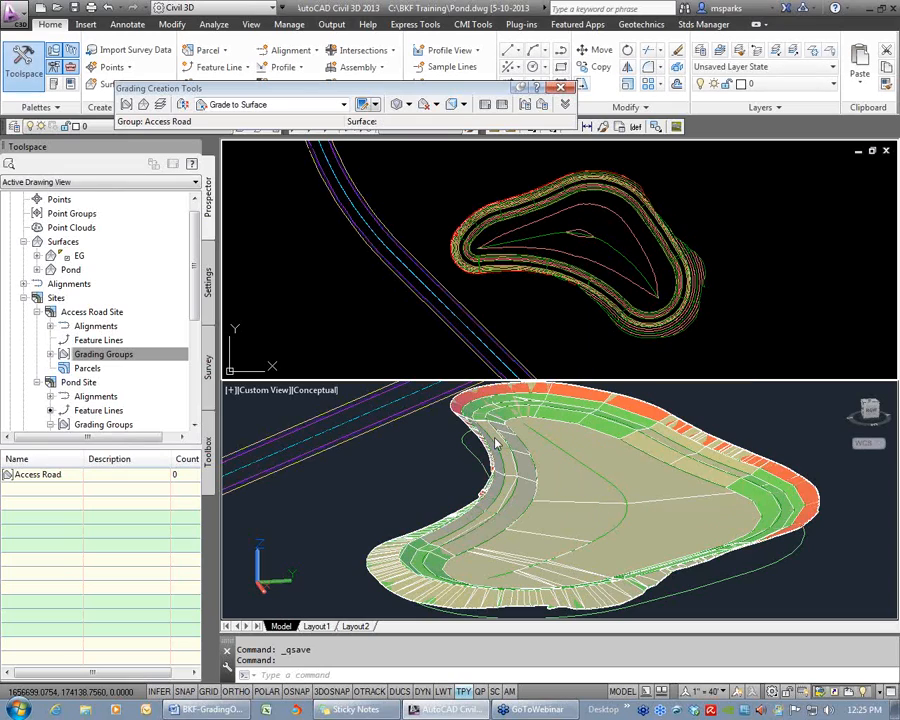
{"action": "left_click", "coordinate": [51, 355]}
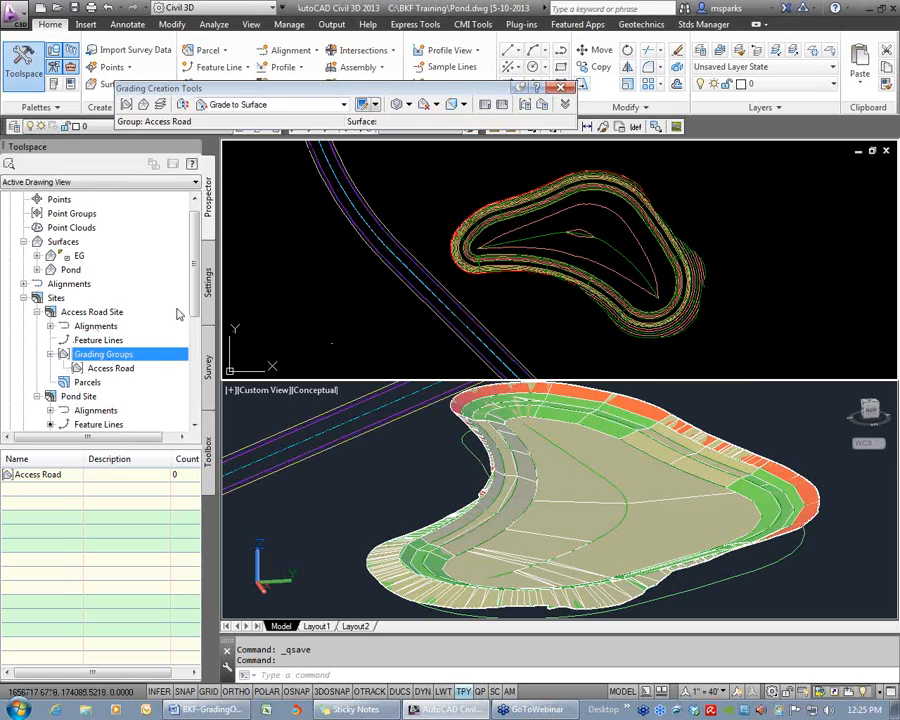
{"action": "left_click_drag", "start_coordinate": [196, 304], "coordinate": [199, 334]}
{"action": "left_click", "coordinate": [93, 385]}
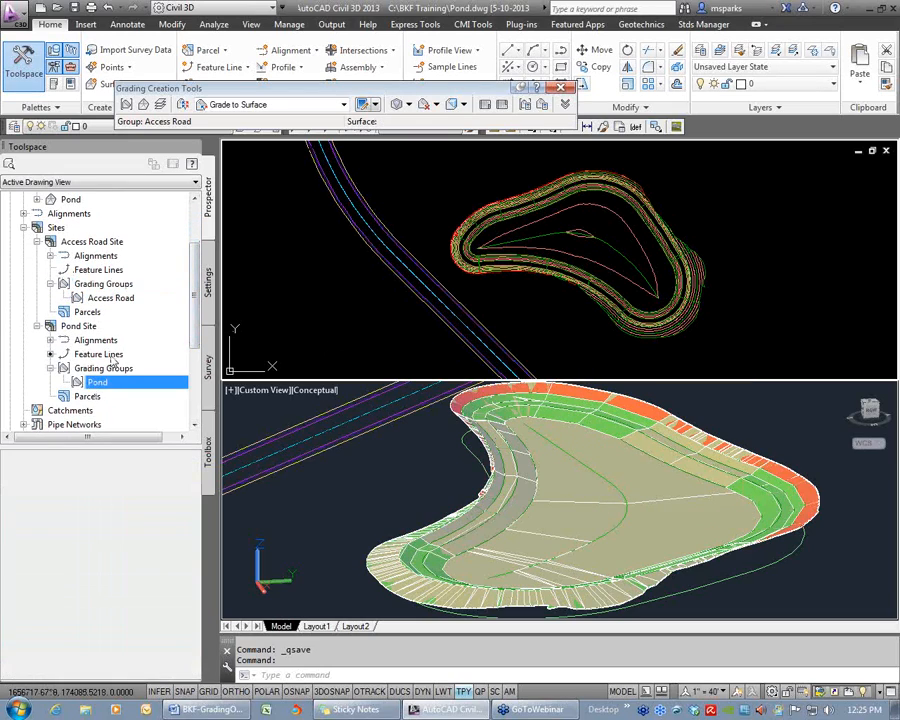
{"action": "left_click", "coordinate": [108, 298]}
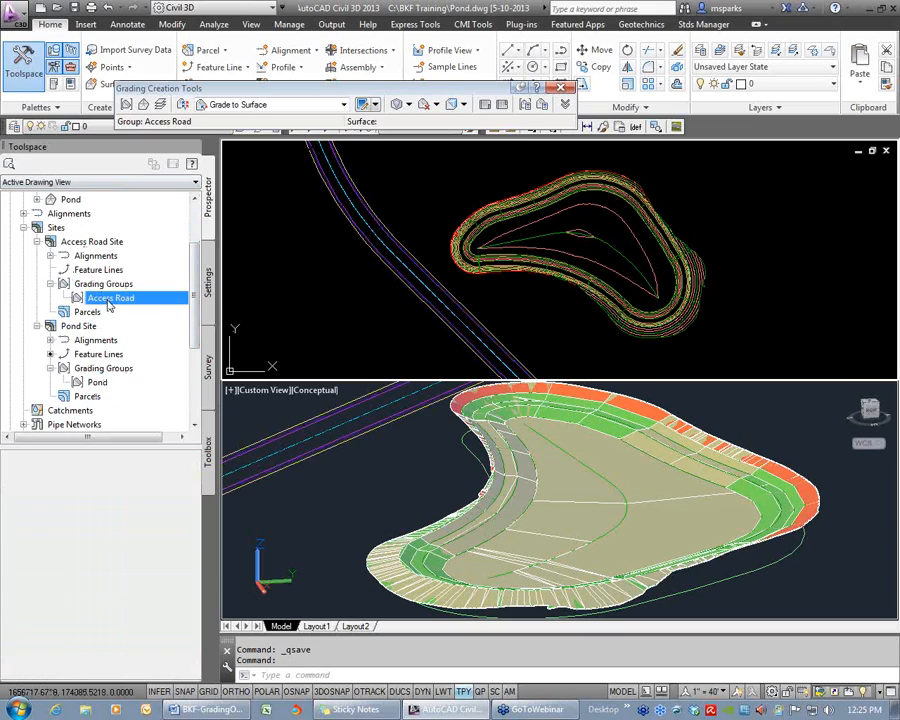
Create a TIN surface named Access Road with the Contours 1' and 5' (Design) style
{"action": "scroll", "coordinate": [196, 311], "scroll_direction": "up", "scroll_amount": 1}
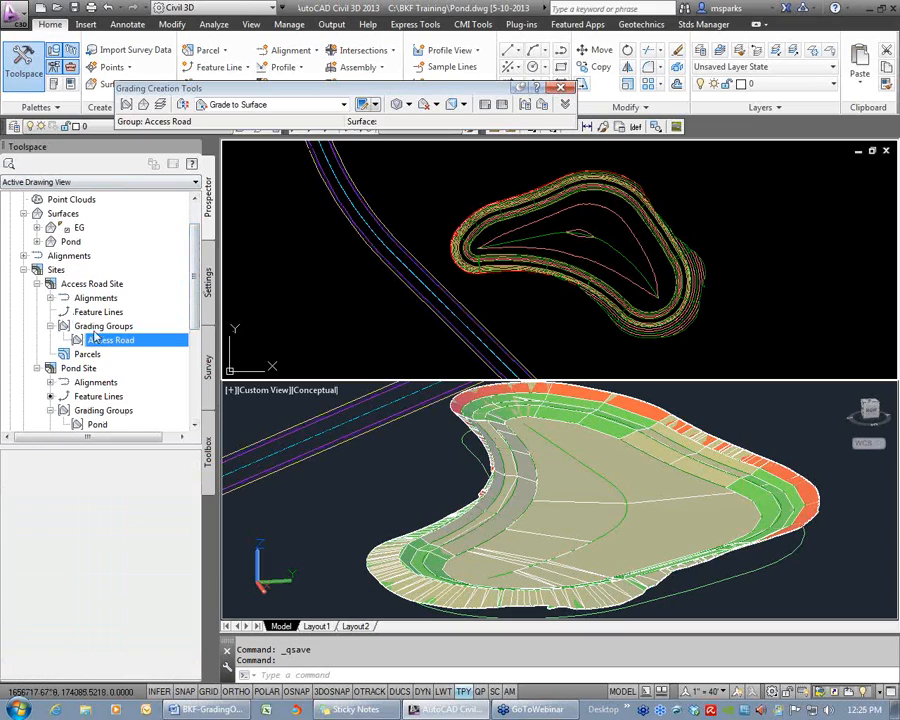
{"action": "right_click", "coordinate": [88, 214]}
{"action": "left_click", "coordinate": [150, 223]}
{"action": "left_click", "coordinate": [604, 243]}
{"action": "type", "text": "Access Road"}
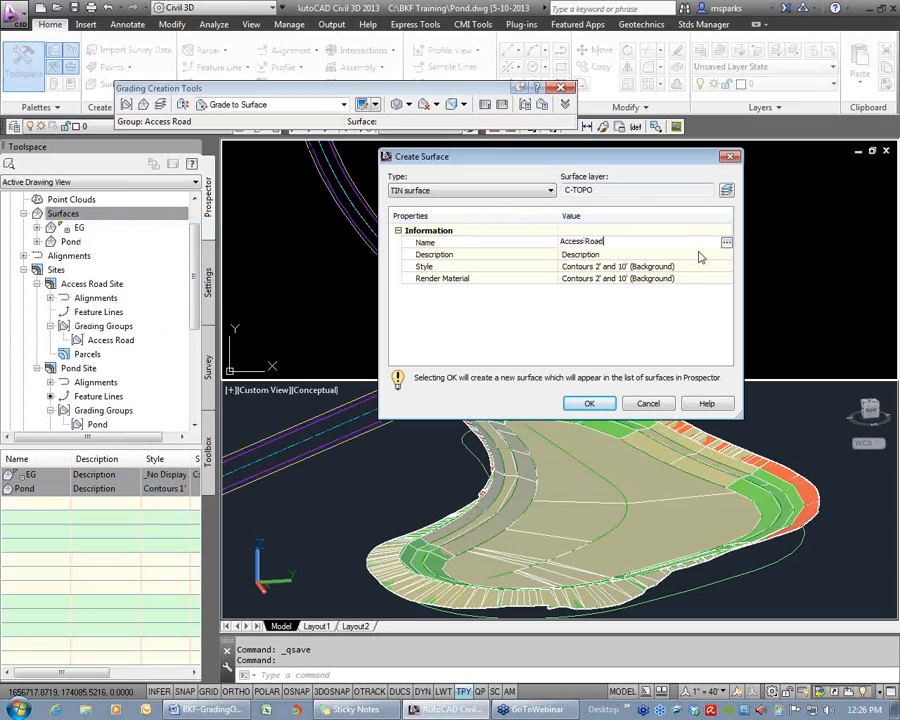
{"action": "key", "text": "Return"}
{"action": "left_click", "coordinate": [722, 267]}
{"action": "left_click", "coordinate": [726, 266]}
{"action": "left_click", "coordinate": [660, 311]}
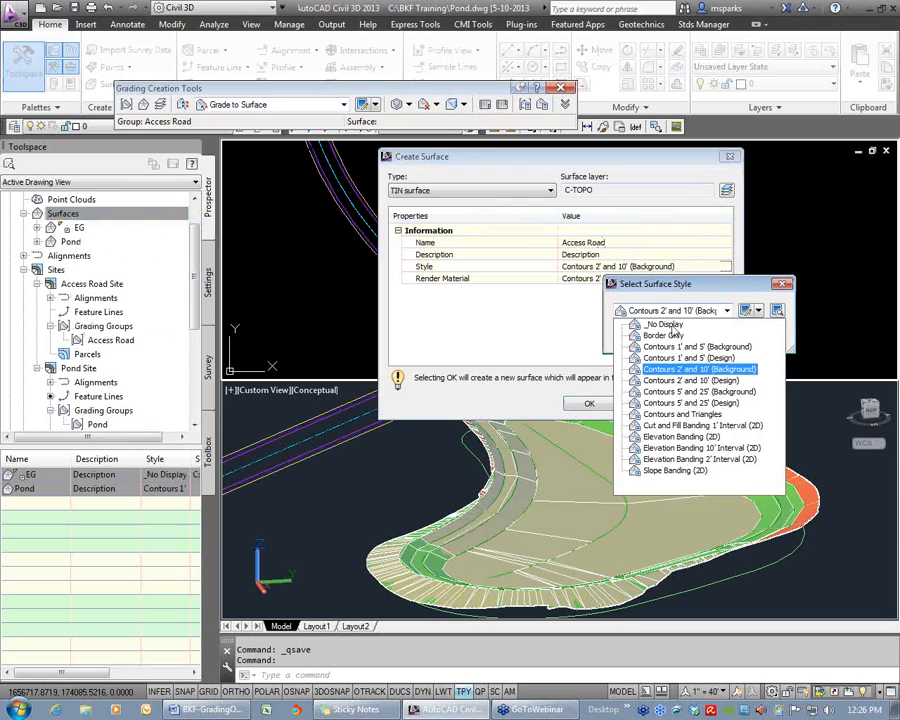
{"action": "left_click", "coordinate": [664, 358]}
{"action": "left_click", "coordinate": [634, 336]}
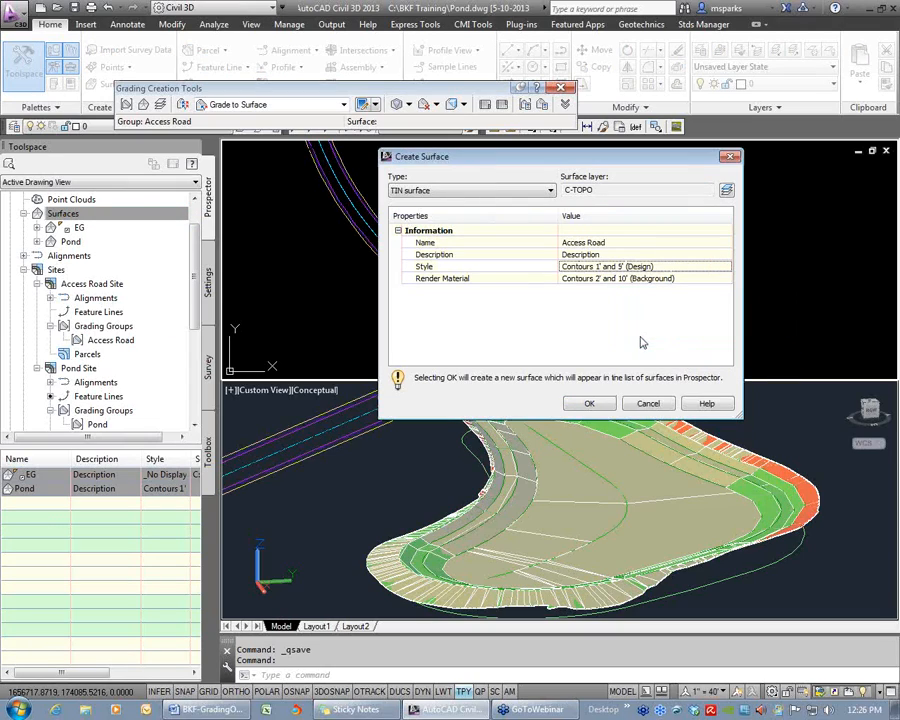
{"action": "left_click", "coordinate": [589, 405]}
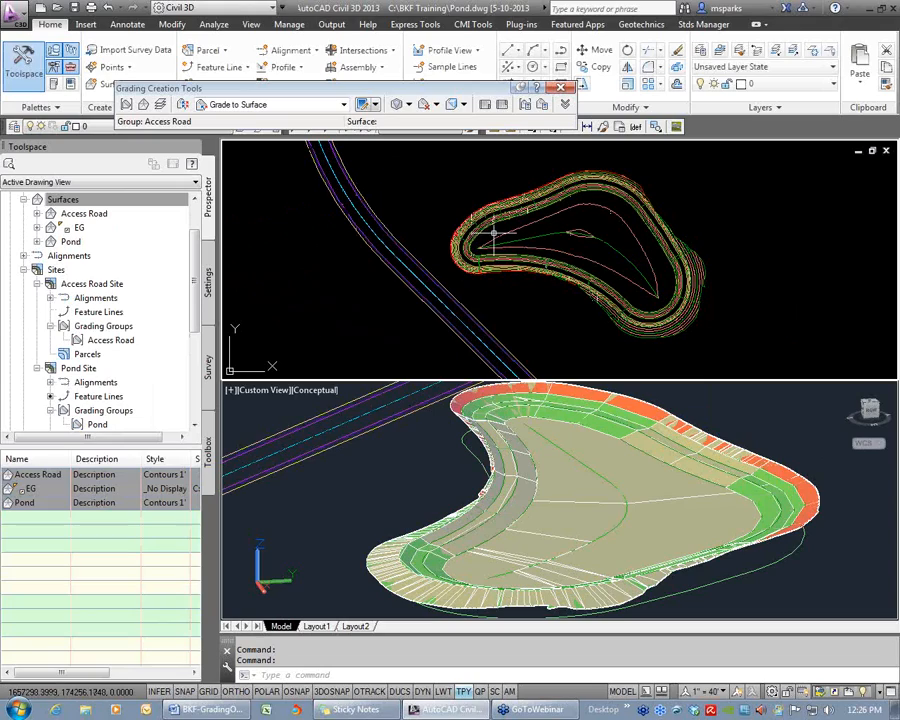
Draw a straight polyline from a contour on the pond's northwest slope outward to the northwest, beyond the grading limit
{"action": "mouse_move", "coordinate": [493, 232]}
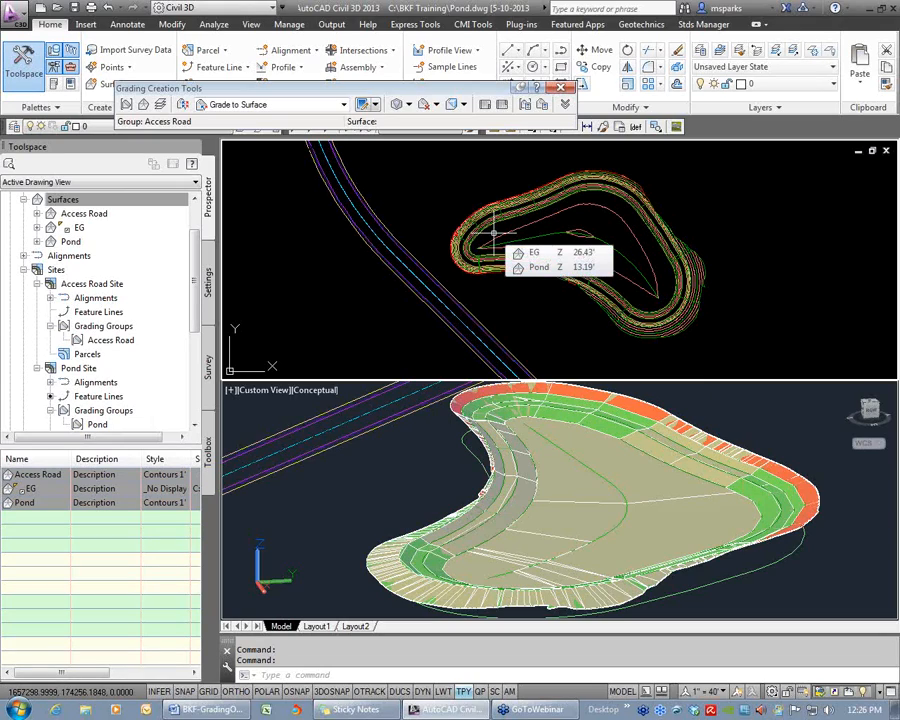
{"action": "type", "text": "z"}
{"action": "key", "text": "Return"}
{"action": "left_click", "coordinate": [484, 174]}
{"action": "left_click", "coordinate": [561, 230]}
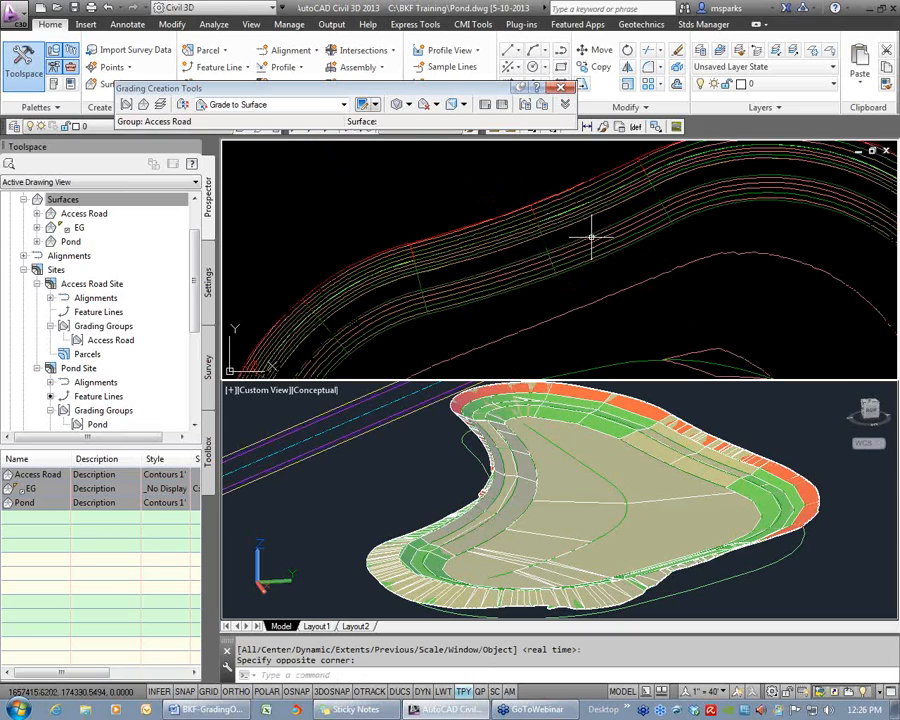
{"action": "scroll", "coordinate": [538, 297], "scroll_direction": "down", "scroll_amount": 2}
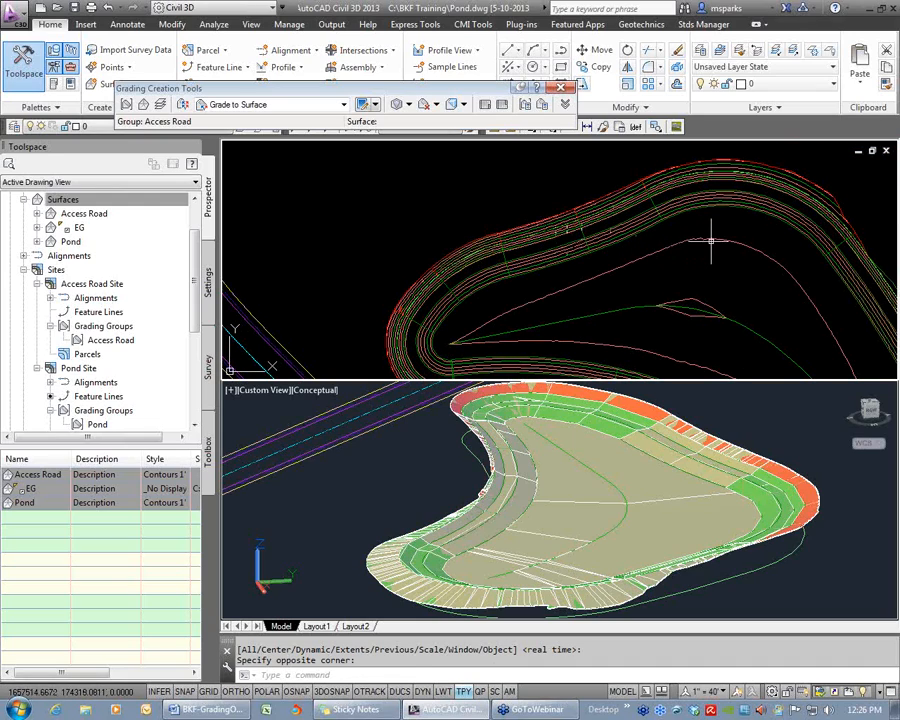
{"action": "scroll", "coordinate": [555, 238], "scroll_direction": "up", "scroll_amount": 3}
{"action": "left_click", "coordinate": [555, 238]}
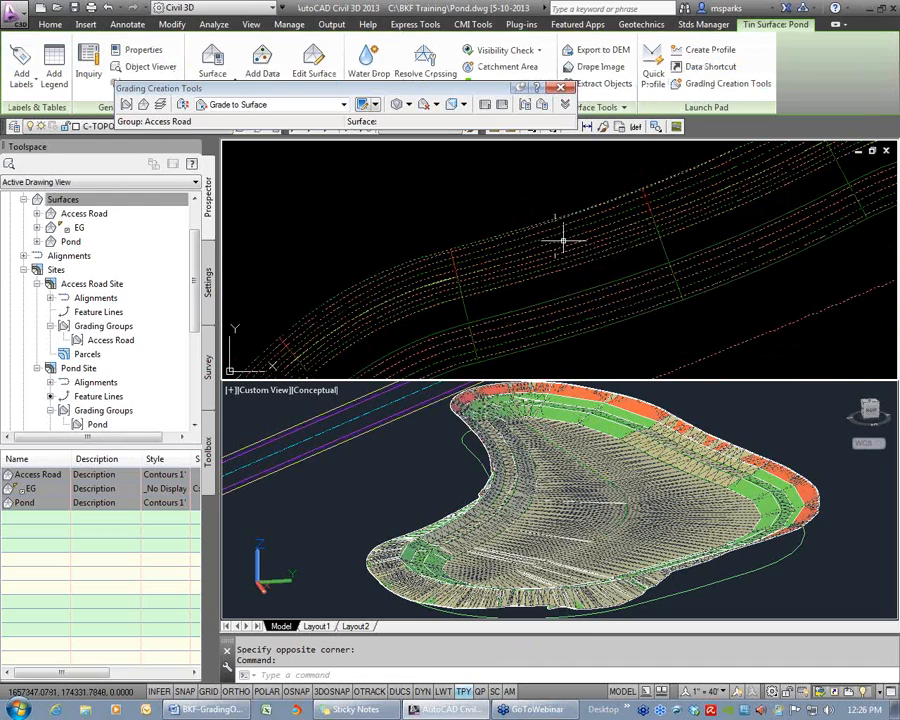
{"action": "key", "text": "Escape"}
{"action": "type", "text": "pl"}
{"action": "key", "text": "Return"}
{"action": "type", "text": "nea"}
{"action": "key", "text": "space"}
{"action": "left_click", "coordinate": [385, 169]}
{"action": "key", "text": "Escape"}
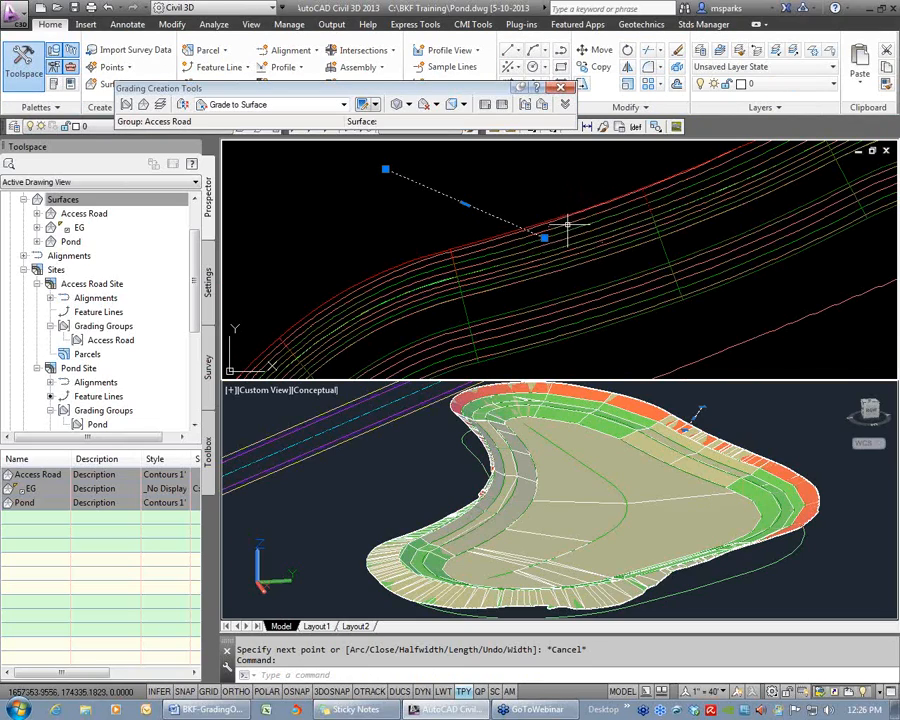
{"action": "key", "text": "Escape"}
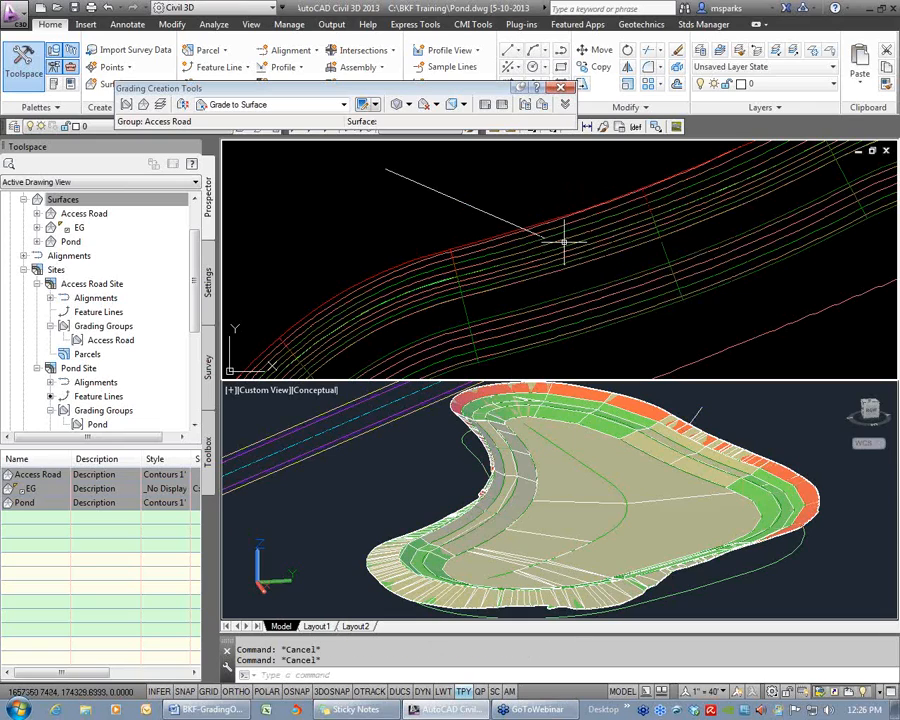
Draw a second polyline from the first one's inner end, with a straight segment and an arc into the pond, and select it
{"action": "type", "text": "pl"}
{"action": "key", "text": "Return"}
{"action": "scroll", "coordinate": [542, 244], "scroll_direction": "up", "scroll_amount": 4}
{"action": "type", "text": "end"}
{"action": "key", "text": "Return"}
{"action": "left_click", "coordinate": [521, 217]}
{"action": "scroll", "coordinate": [530, 235], "scroll_direction": "down", "scroll_amount": 3}
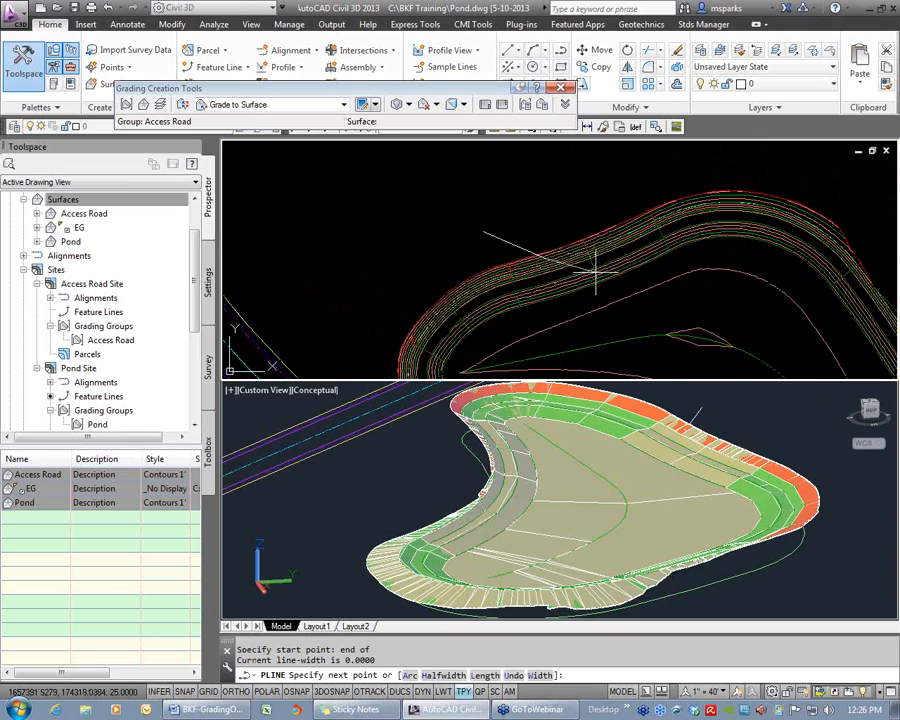
{"action": "left_click", "coordinate": [593, 262]}
{"action": "type", "text": "a"}
{"action": "key", "text": "Return"}
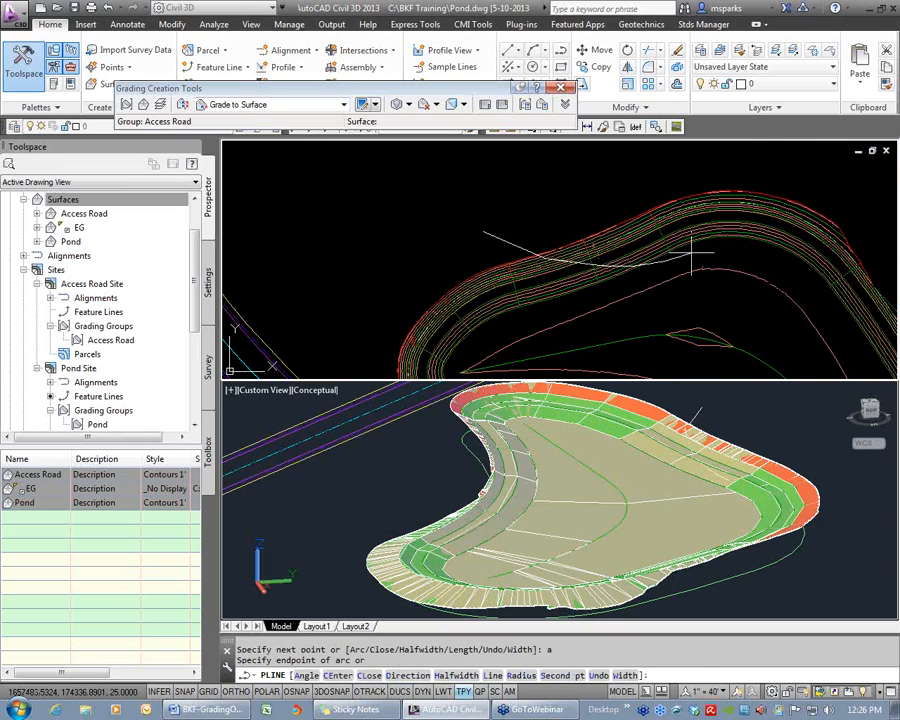
{"action": "key", "text": "Escape"}
{"action": "left_click", "coordinate": [583, 263]}
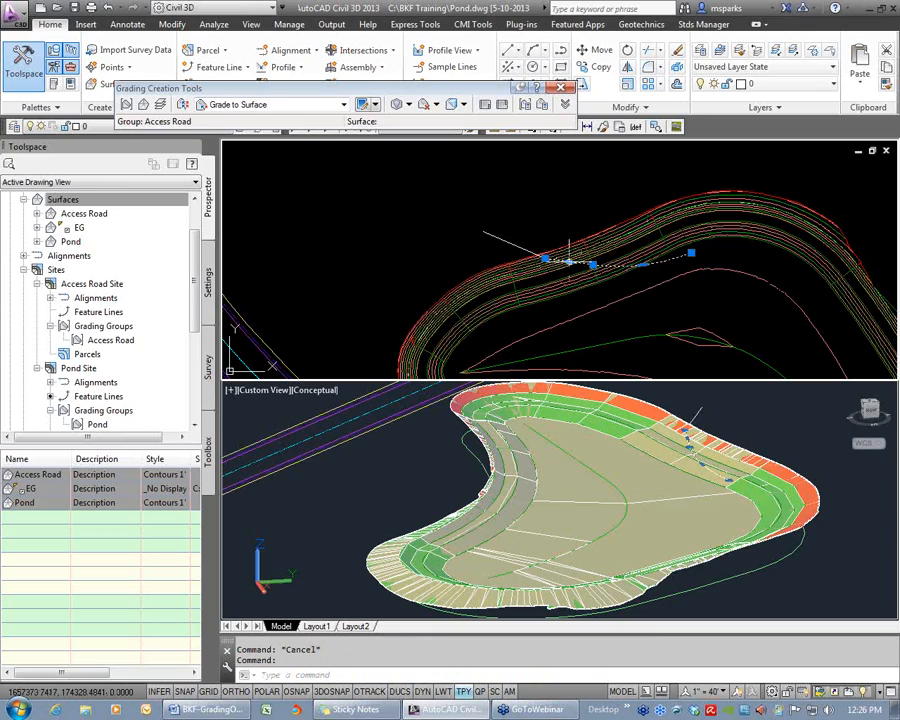
{"action": "mouse_move", "coordinate": [545, 258]}
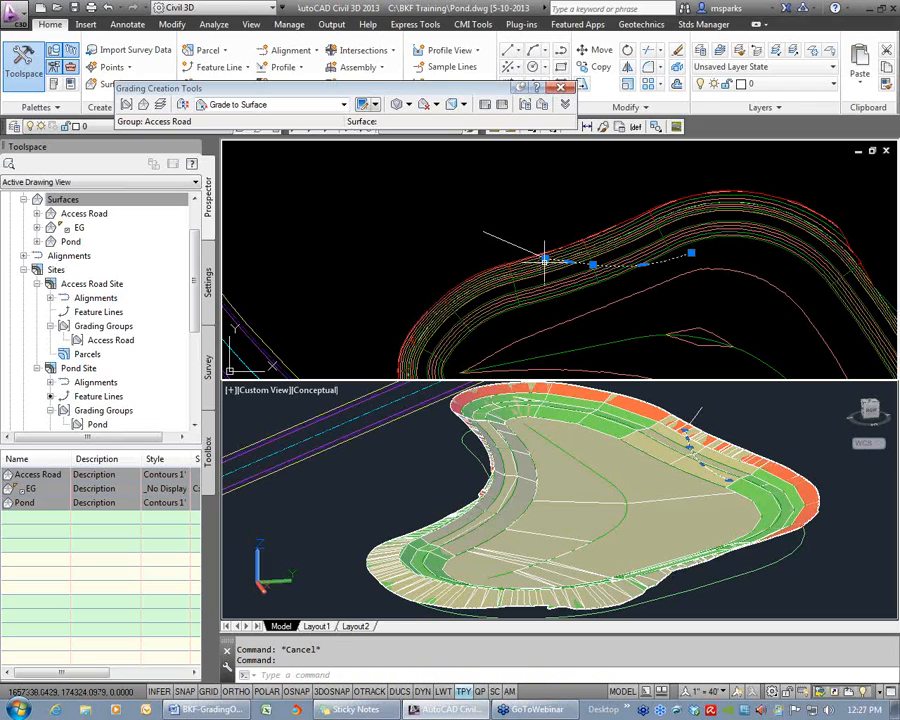
Move the start of the polyline running into the pond onto the Pond Outline feature line with a Nearest snap
{"action": "scroll", "coordinate": [545, 263], "scroll_direction": "up", "scroll_amount": 5}
{"action": "mouse_move", "coordinate": [518, 257]}
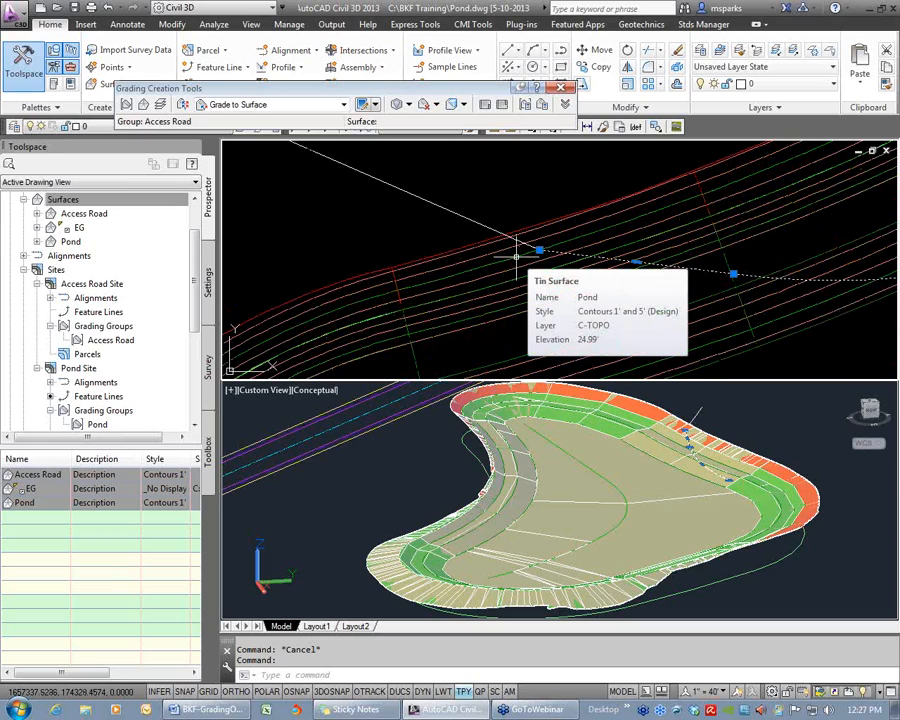
{"action": "scroll", "coordinate": [516, 256], "scroll_direction": "up", "scroll_amount": 3}
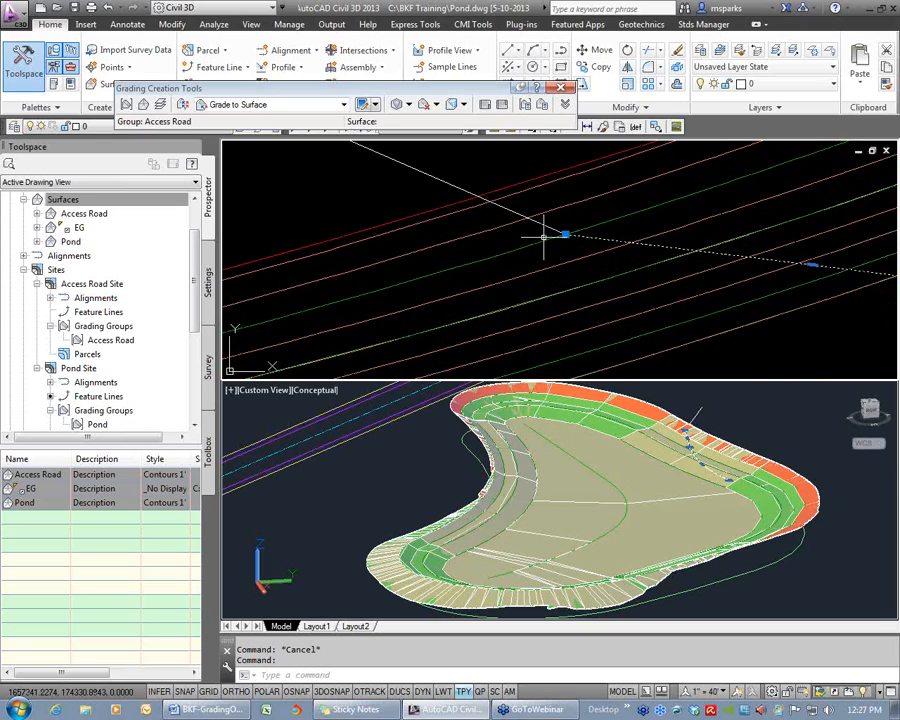
{"action": "scroll", "coordinate": [700, 423], "scroll_direction": "up", "scroll_amount": 4}
{"action": "scroll", "coordinate": [699, 408], "scroll_direction": "up", "scroll_amount": 3}
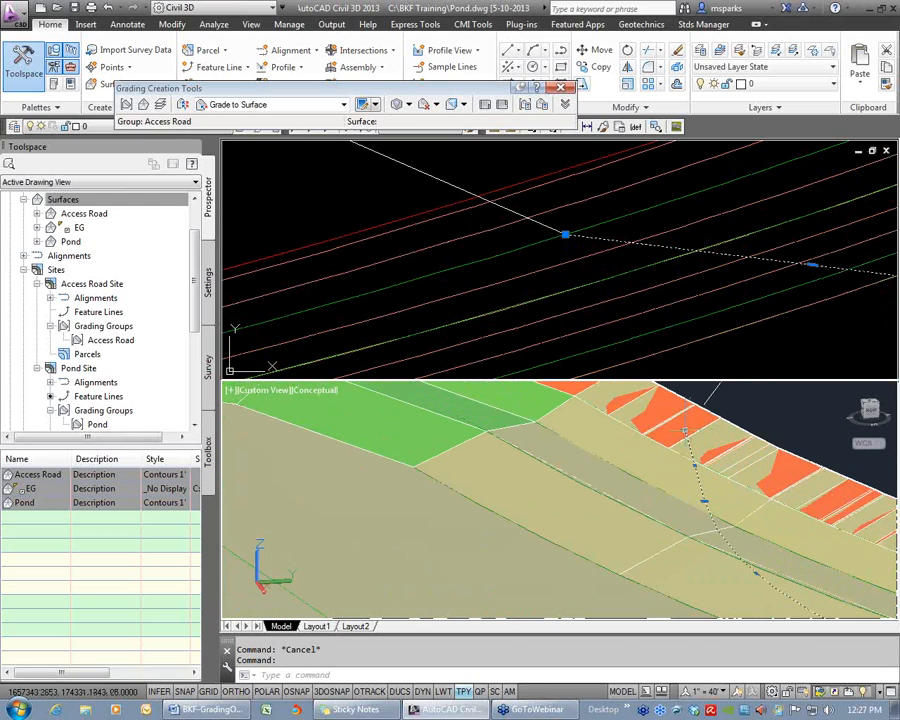
{"action": "scroll", "coordinate": [662, 404], "scroll_direction": "down", "scroll_amount": 4}
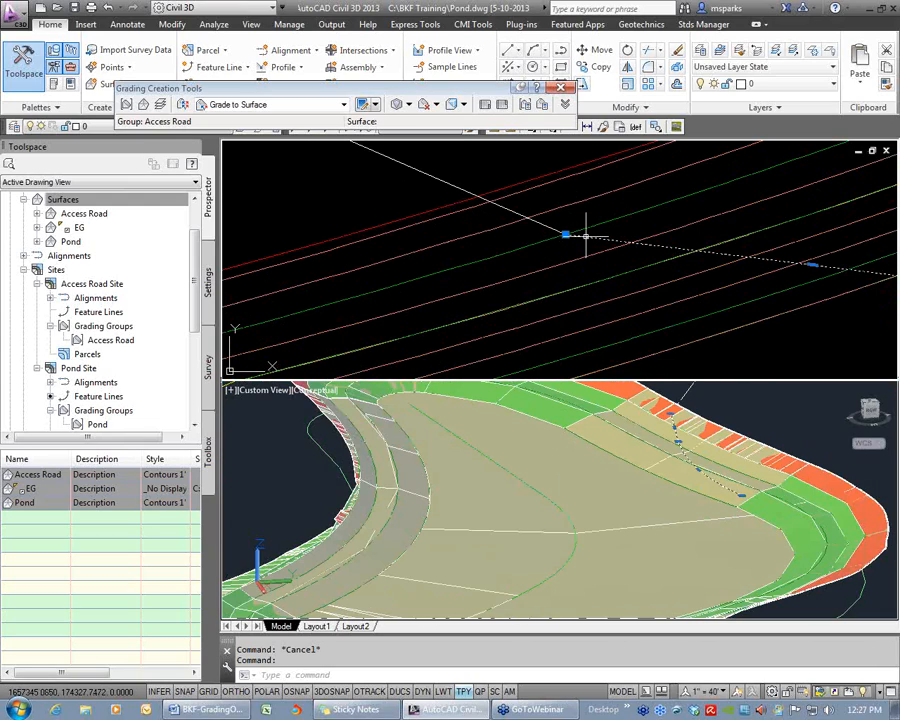
{"action": "left_click", "coordinate": [565, 234]}
{"action": "type", "text": "nea"}
{"action": "key", "text": "Return"}
{"action": "left_click", "coordinate": [596, 280]}
{"action": "key", "text": "Escape"}
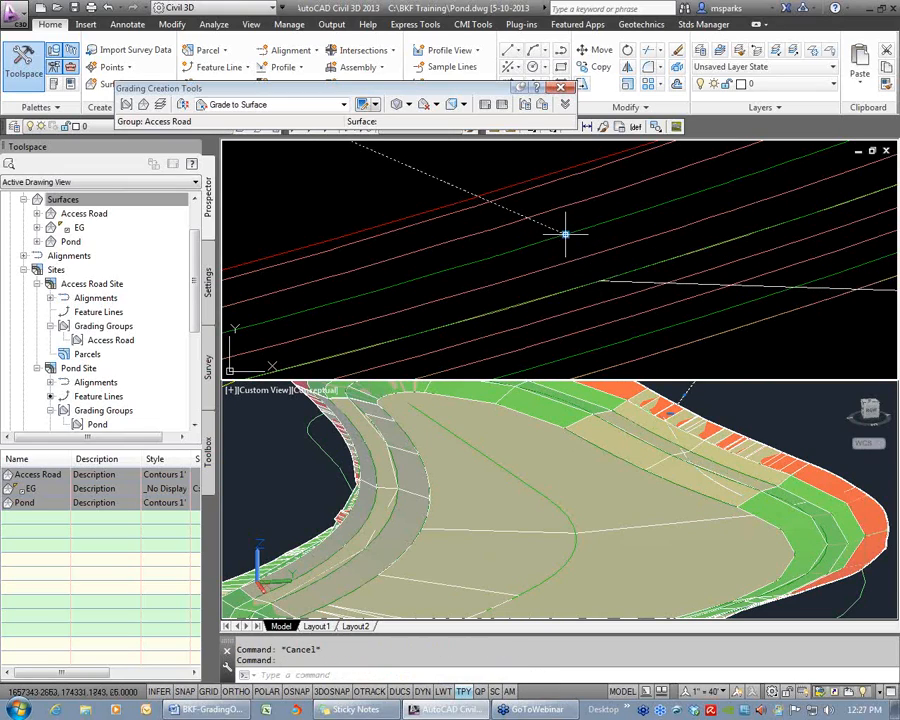
Stretch the outer straight polyline's inner end onto the relocated start of the inner polyline with an Endpoint snap
{"action": "left_click", "coordinate": [565, 234]}
{"action": "type", "text": "ena"}
{"action": "key", "text": "Return"}
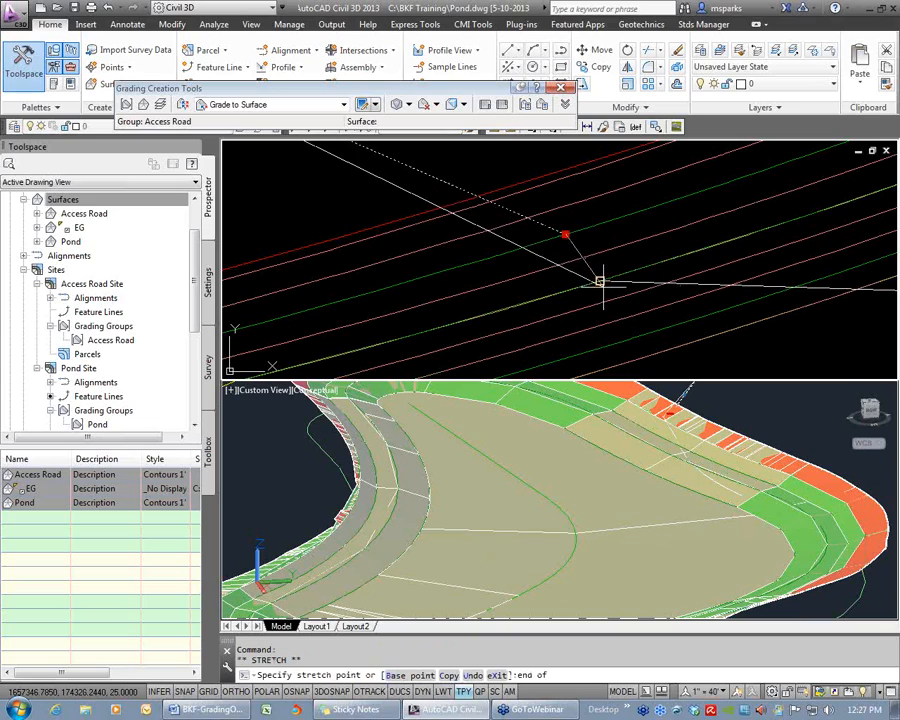
{"action": "left_click", "coordinate": [597, 279]}
{"action": "key", "text": "Escape"}
{"action": "left_click", "coordinate": [602, 289]}
{"action": "left_click", "coordinate": [601, 289]}
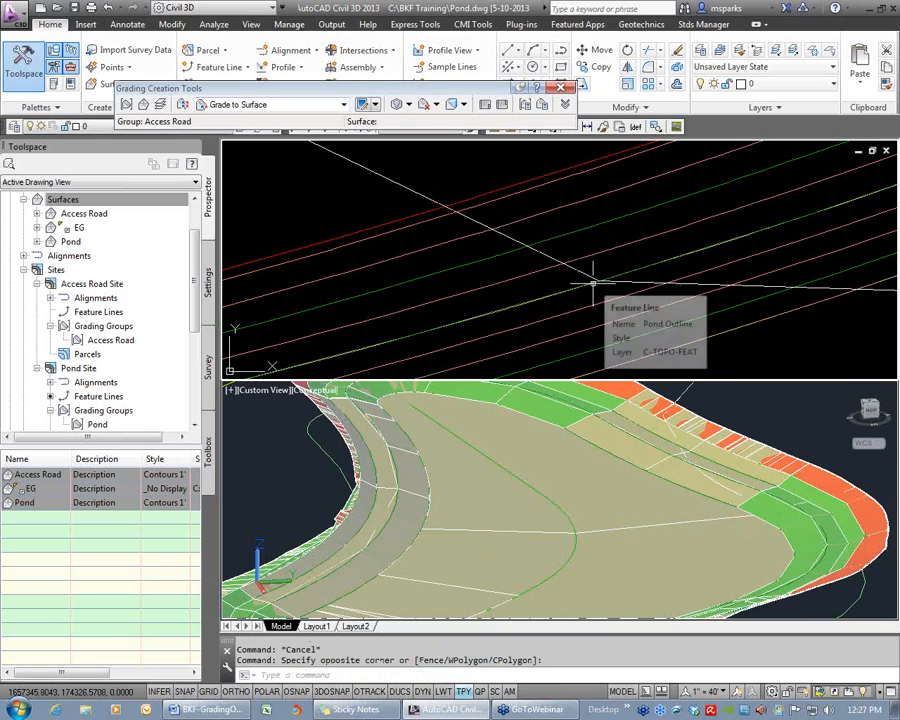
{"action": "scroll", "coordinate": [591, 285], "scroll_direction": "down", "scroll_amount": 5}
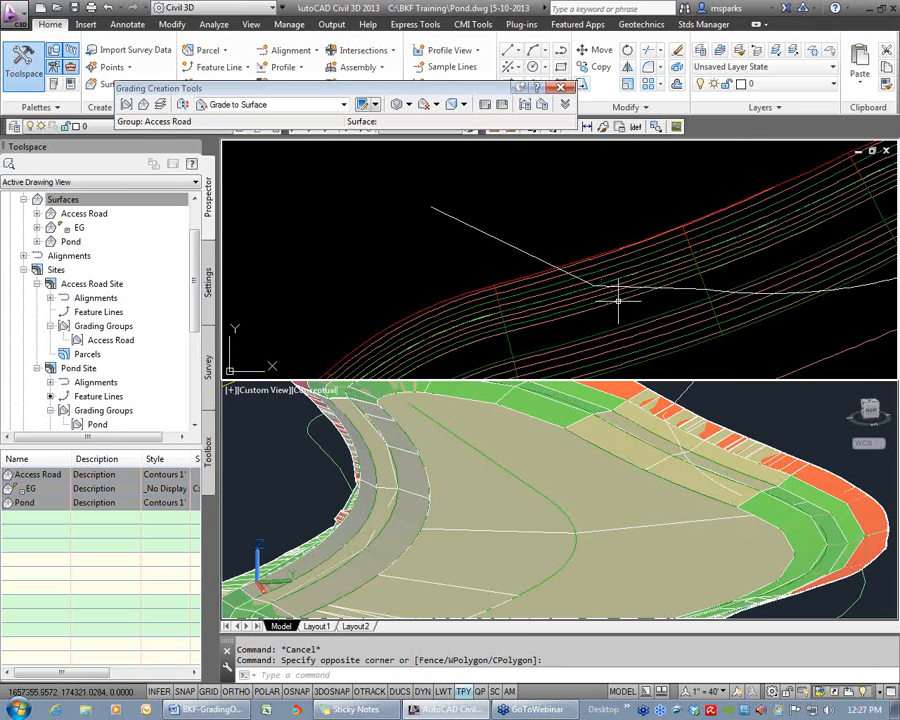
{"action": "left_click", "coordinate": [543, 291]}
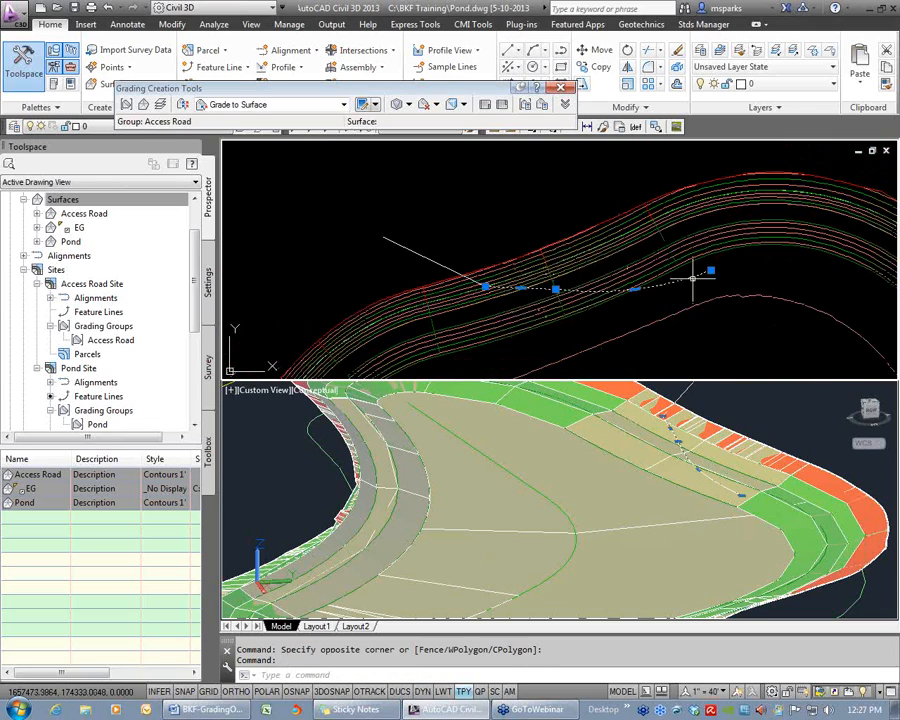
{"action": "key", "text": "Escape"}
{"action": "key", "text": "Escape"}
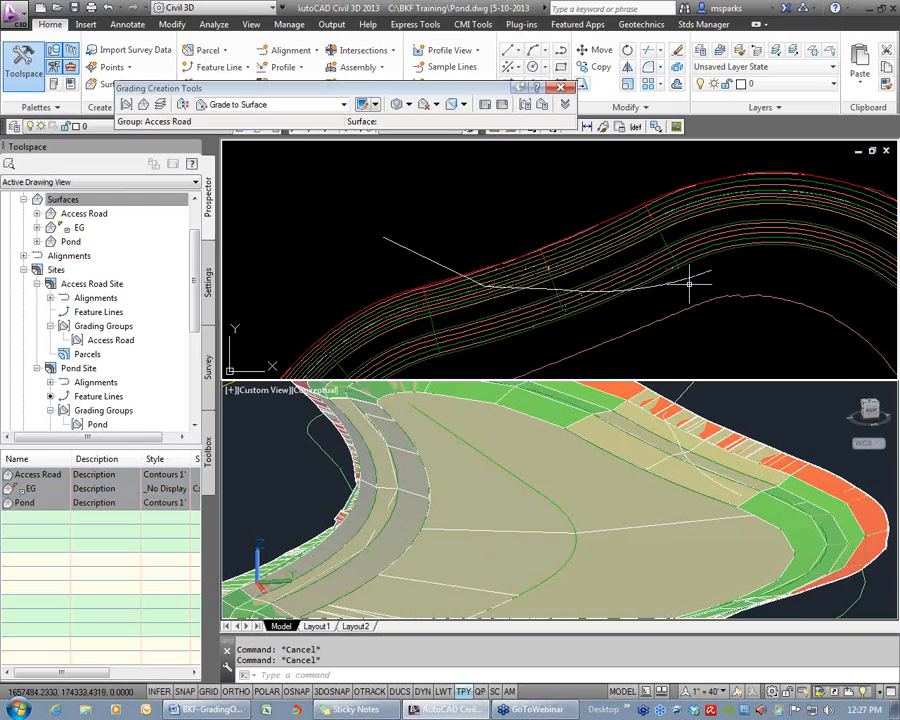
Convert the inner polyline into a feature line named Road High Side in the Access Road Site, without assigning elevations
{"action": "left_click", "coordinate": [561, 89]}
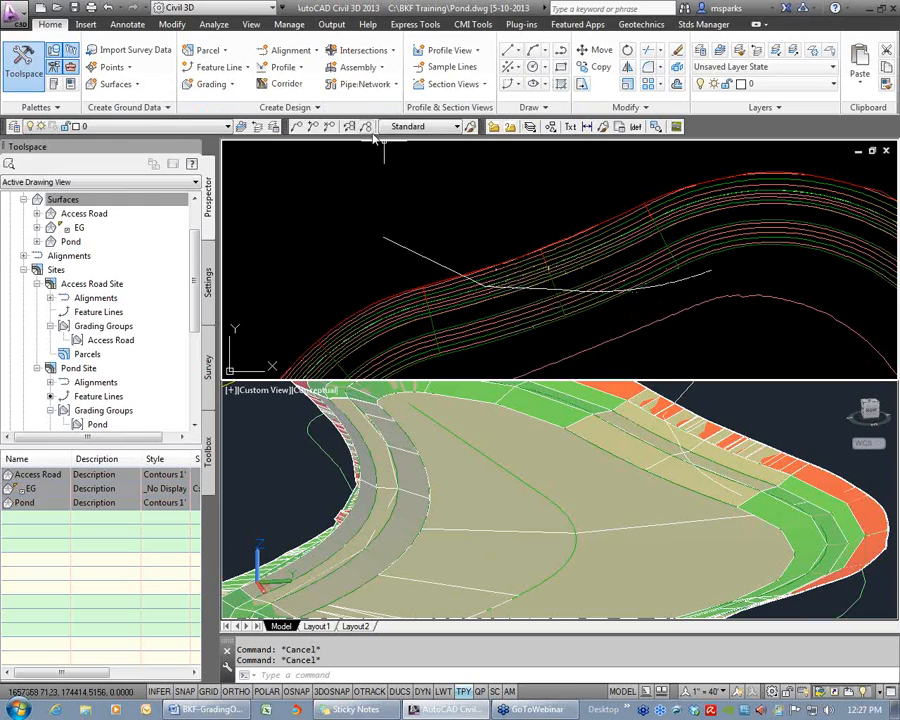
{"action": "left_click", "coordinate": [220, 68]}
{"action": "left_click", "coordinate": [270, 122]}
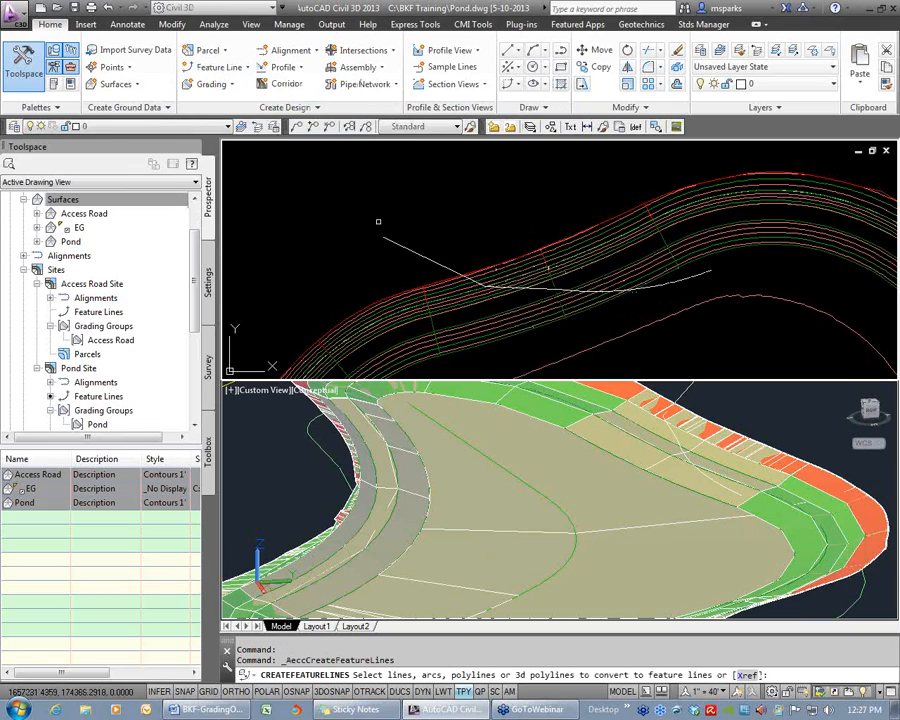
{"action": "left_click", "coordinate": [547, 289]}
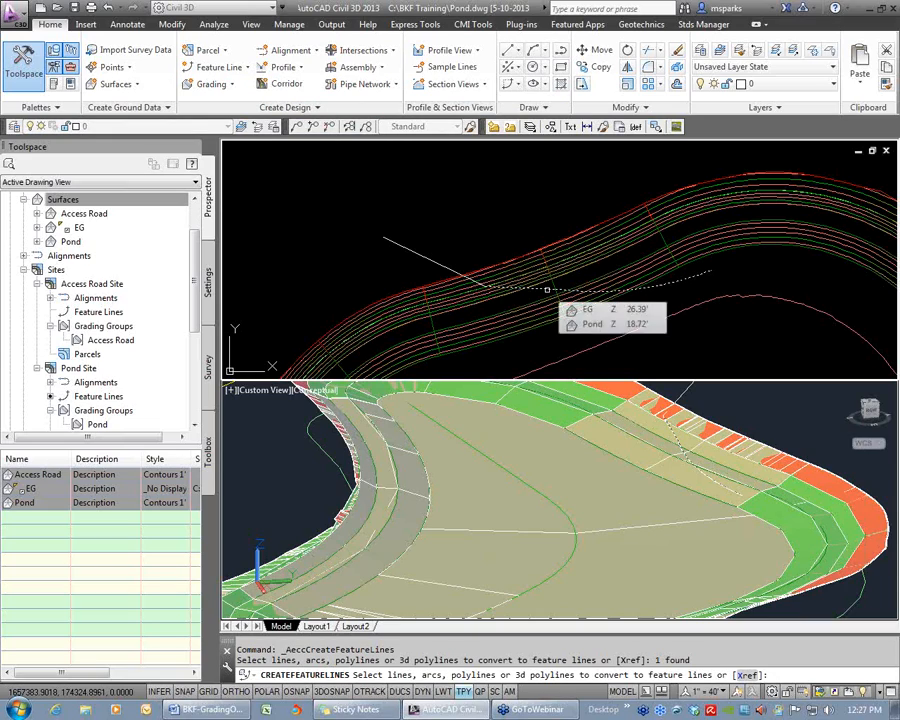
{"action": "key", "text": "Return"}
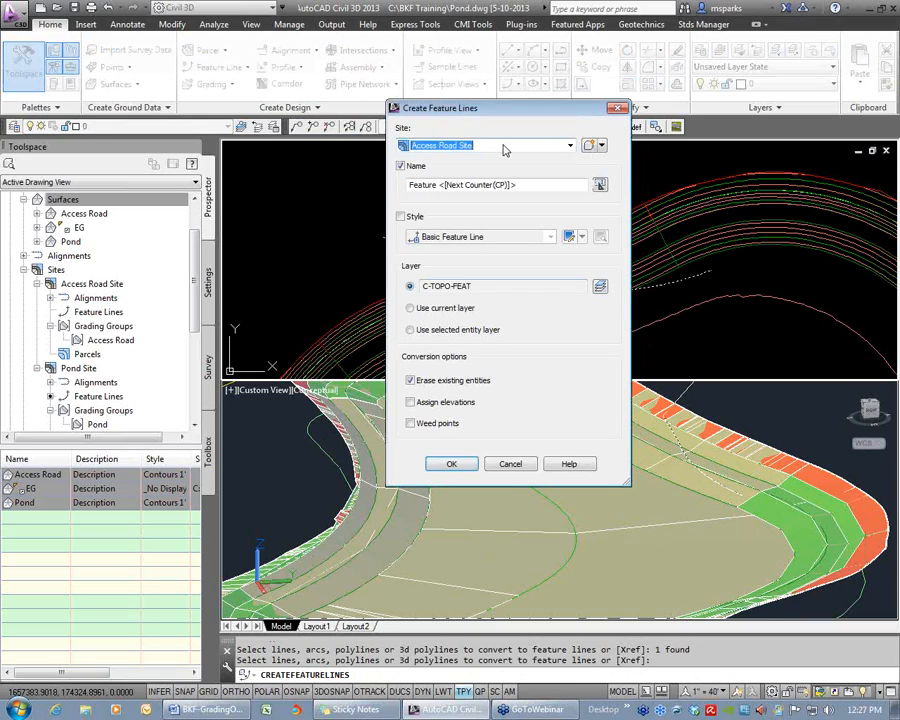
{"action": "left_click", "coordinate": [507, 183]}
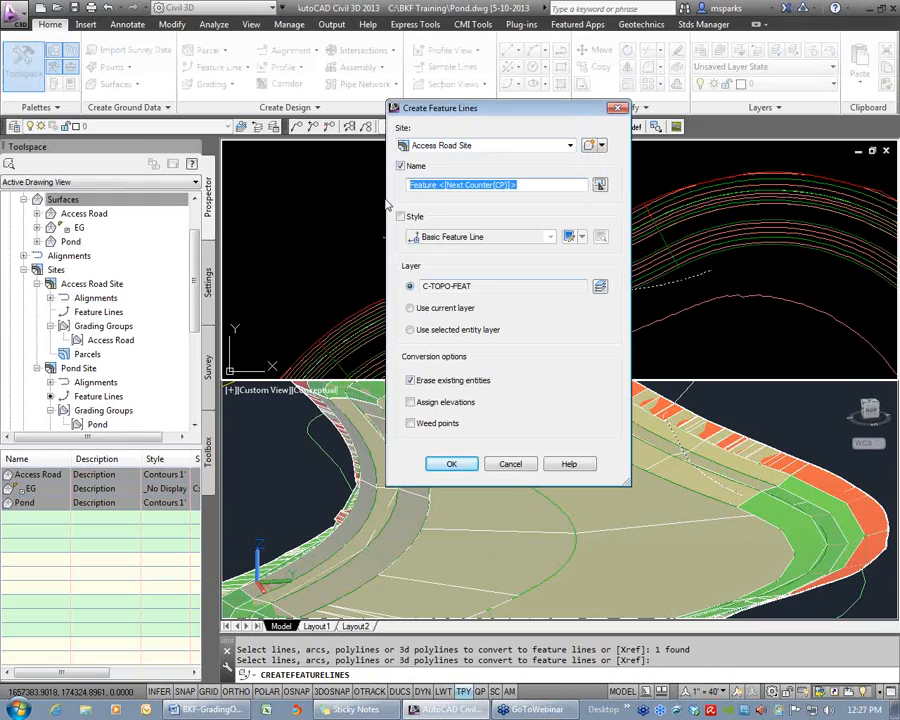
{"action": "type", "text": "Road High Side"}
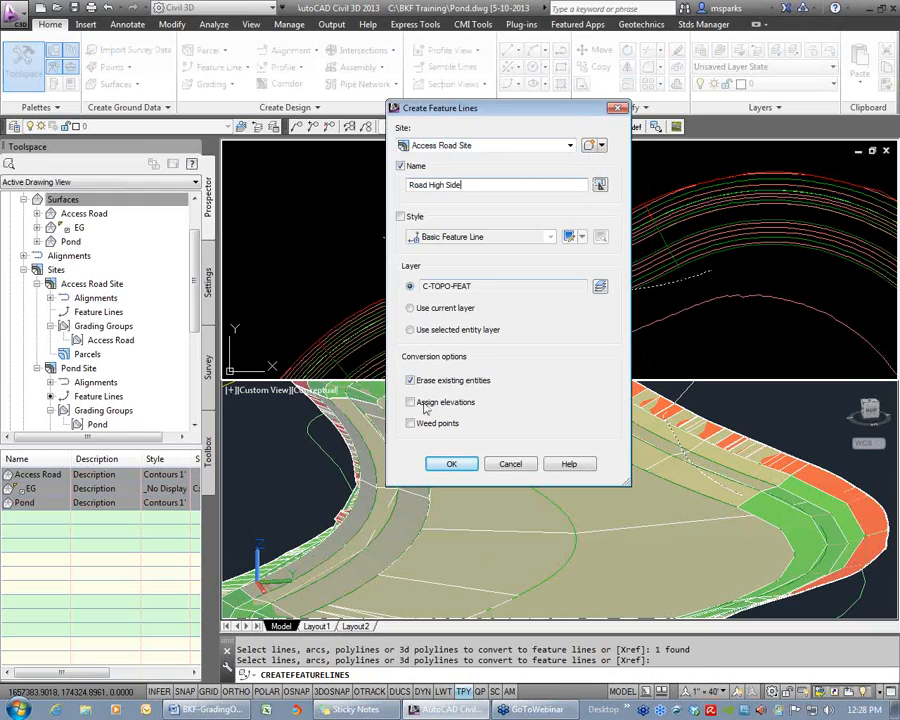
{"action": "left_click", "coordinate": [452, 465]}
{"action": "left_click", "coordinate": [665, 287]}
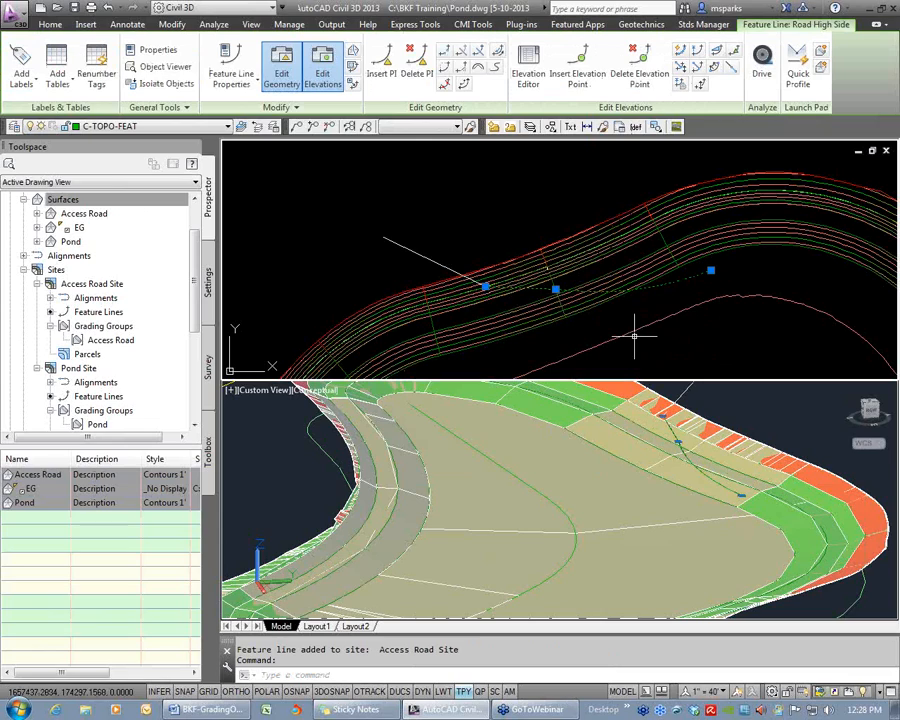
{"action": "key", "text": "Escape"}
{"action": "key", "text": "Escape"}
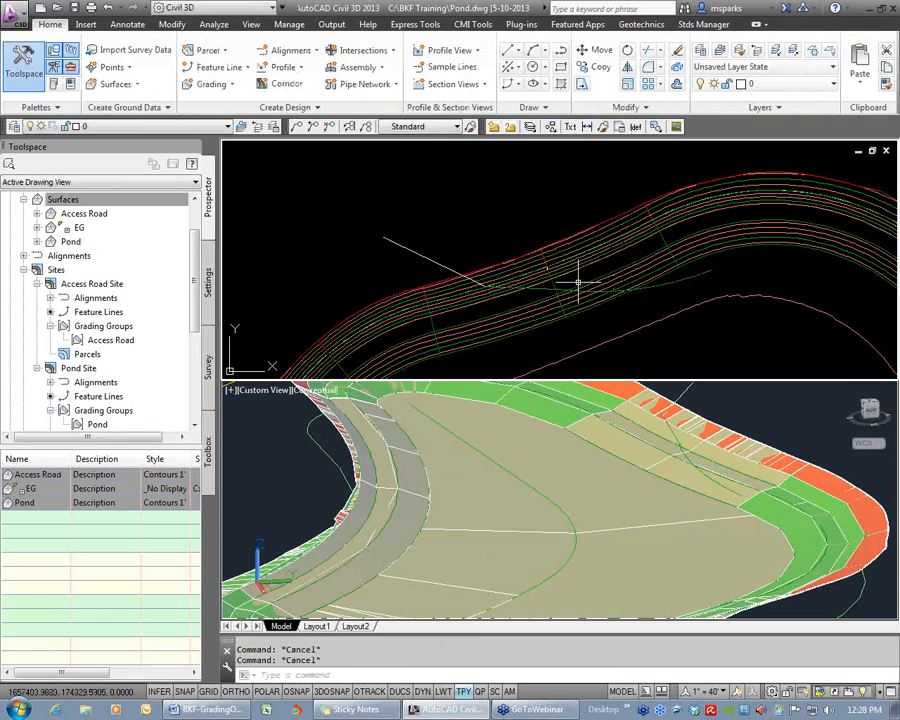
Use Quick Elevation Edit to set the Road High Side feature line's end inside the pond to the Pond surface elevation, 13.32'
{"action": "scroll", "coordinate": [580, 246], "scroll_direction": "up", "scroll_amount": 3}
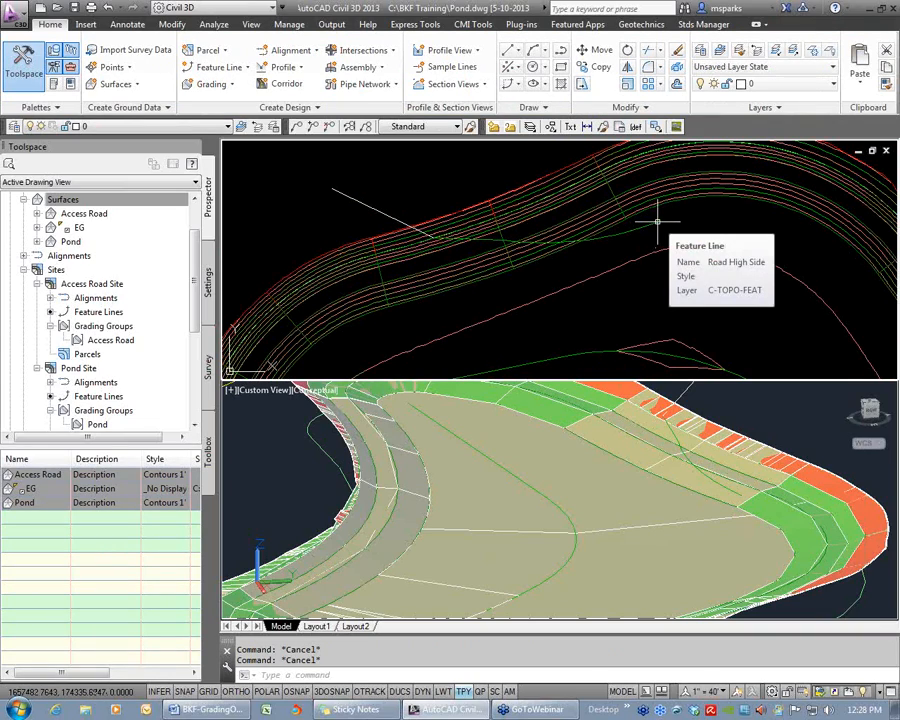
{"action": "left_click", "coordinate": [489, 241]}
{"action": "left_click", "coordinate": [484, 238]}
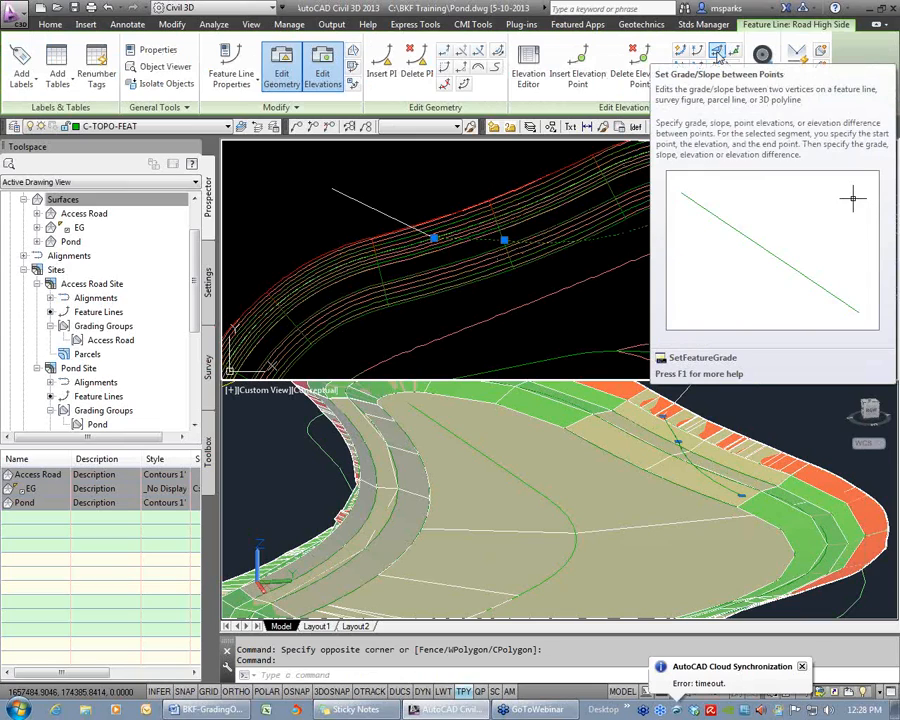
{"action": "key", "text": "Escape"}
{"action": "key", "text": "Escape"}
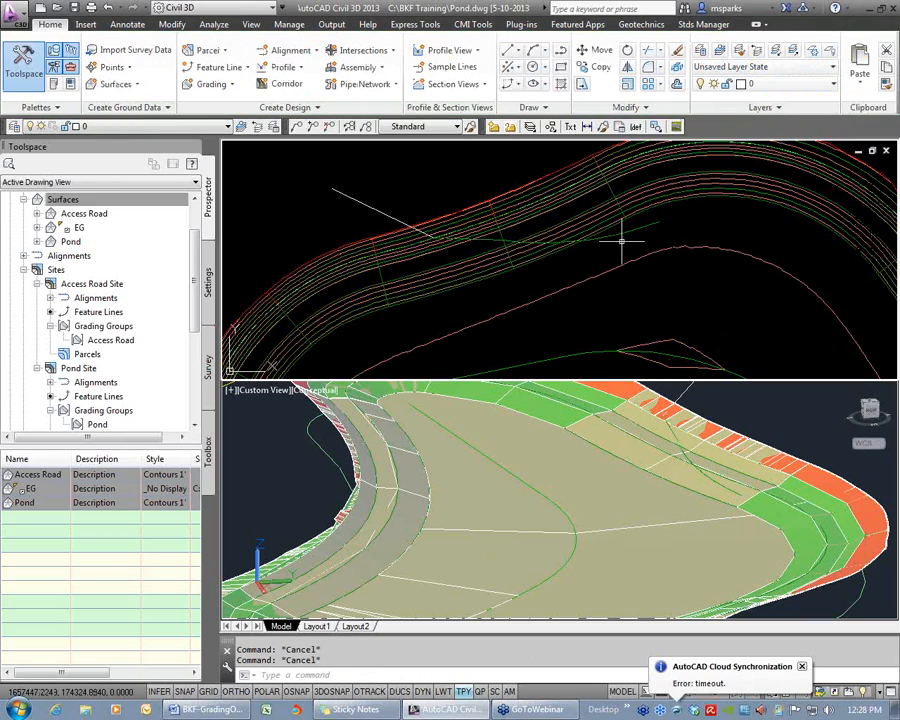
{"action": "left_click", "coordinate": [466, 241]}
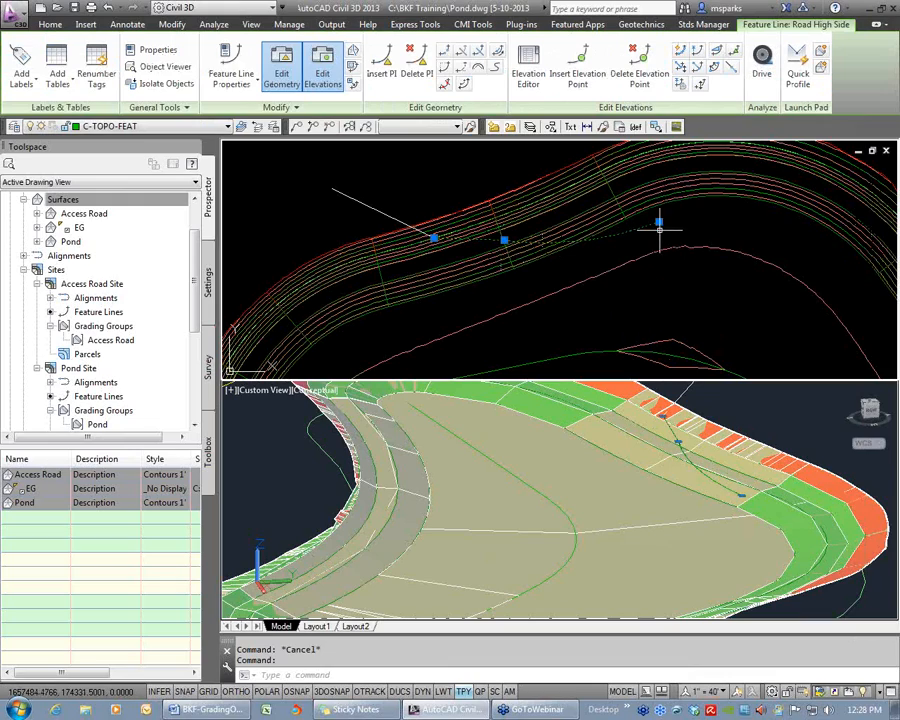
{"action": "left_click", "coordinate": [681, 52]}
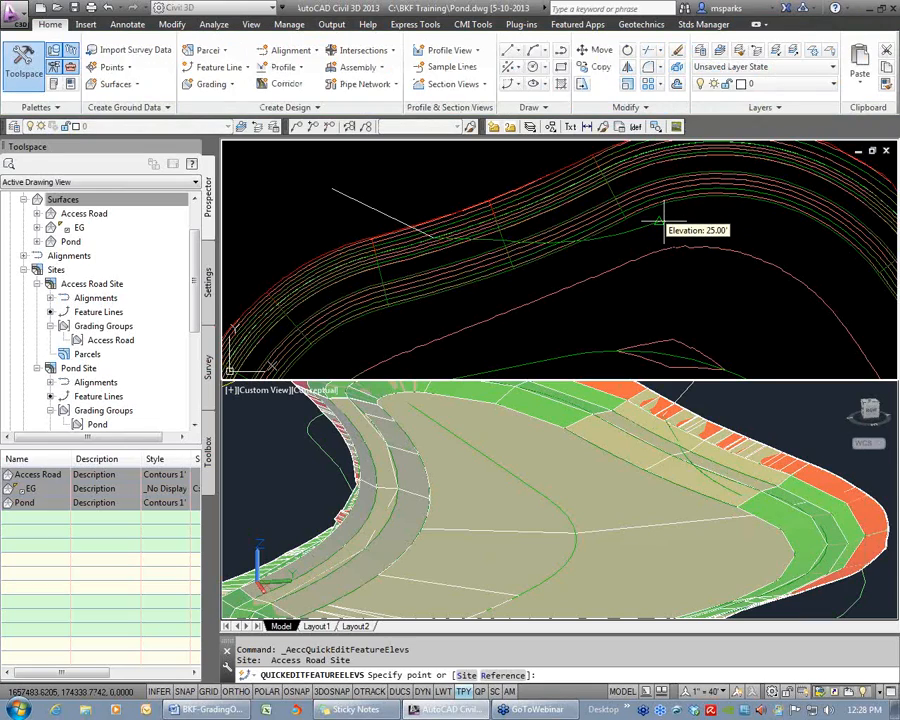
{"action": "left_click", "coordinate": [660, 223]}
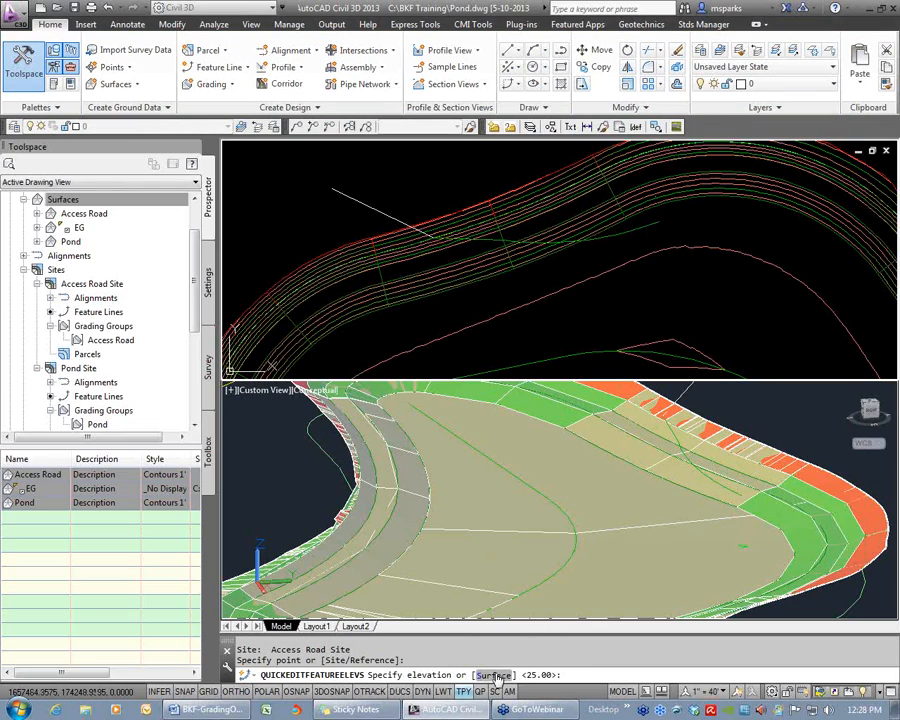
{"action": "left_click", "coordinate": [493, 676]}
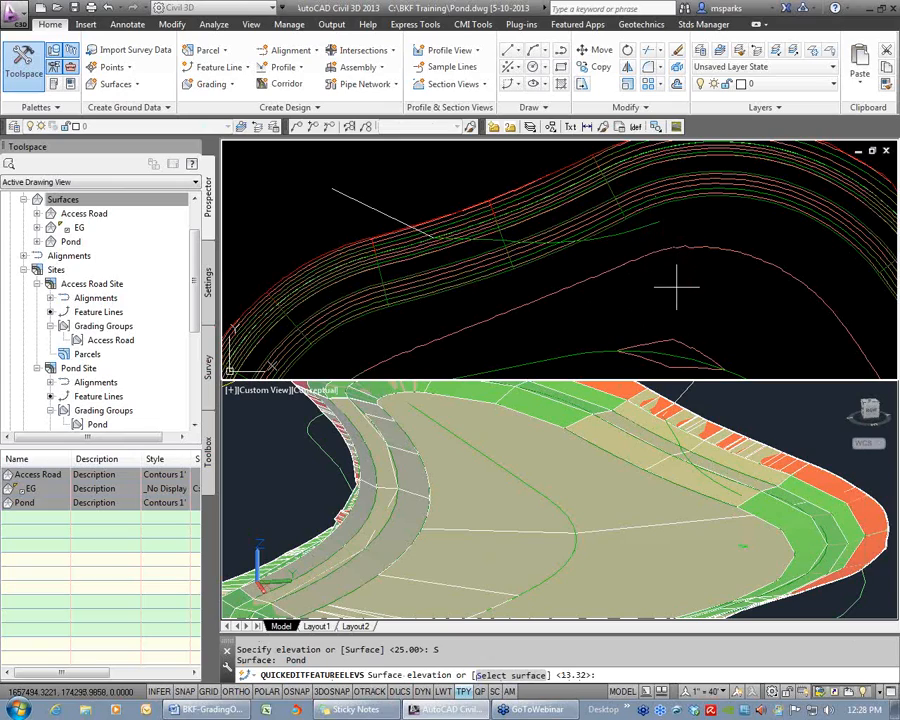
{"action": "key", "text": "Return"}
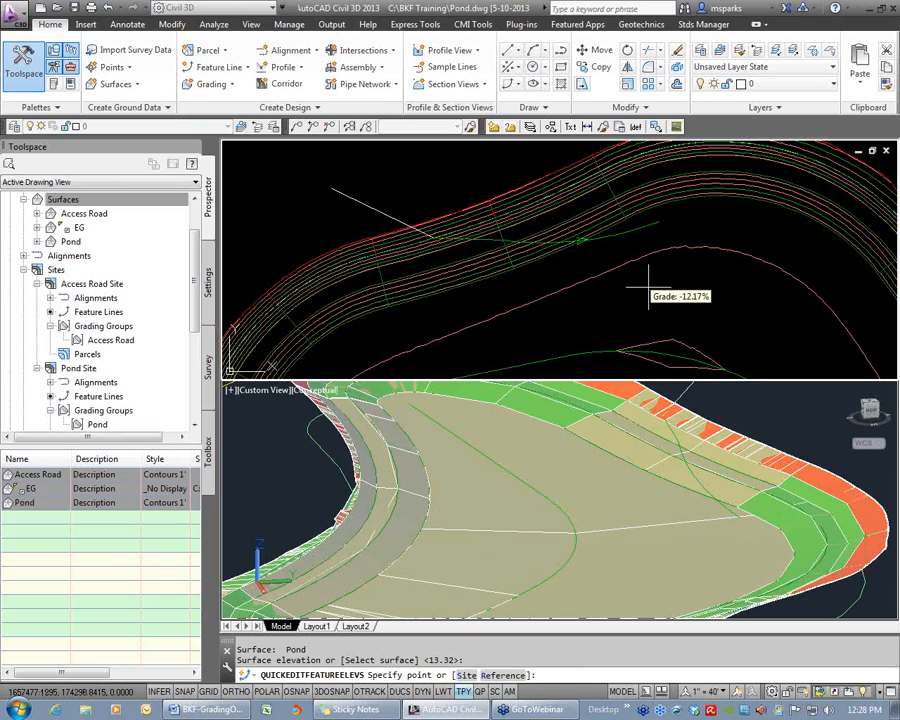
{"action": "key", "text": "Escape"}
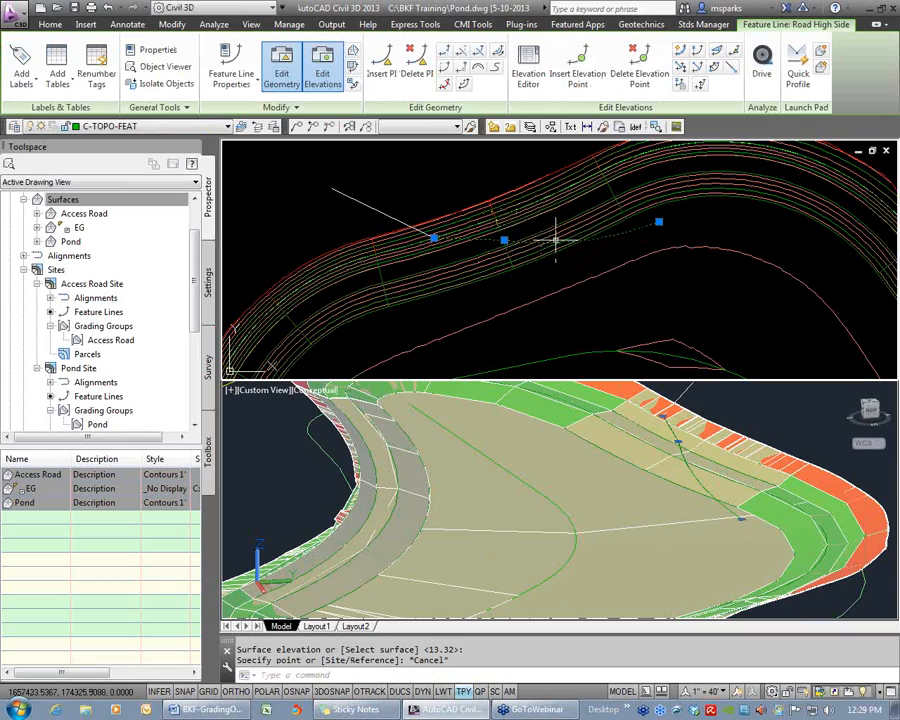
Set a constant -8.41% grade along Road High Side from its start at elevation 25.00' to its end inside the pond
{"action": "left_click", "coordinate": [716, 51]}
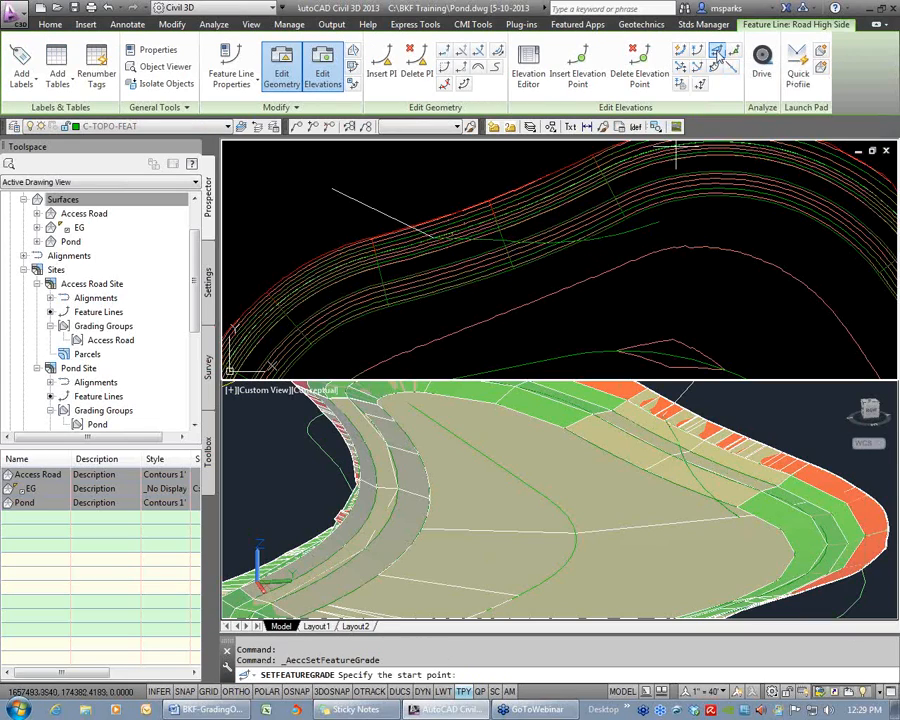
{"action": "left_click", "coordinate": [436, 237]}
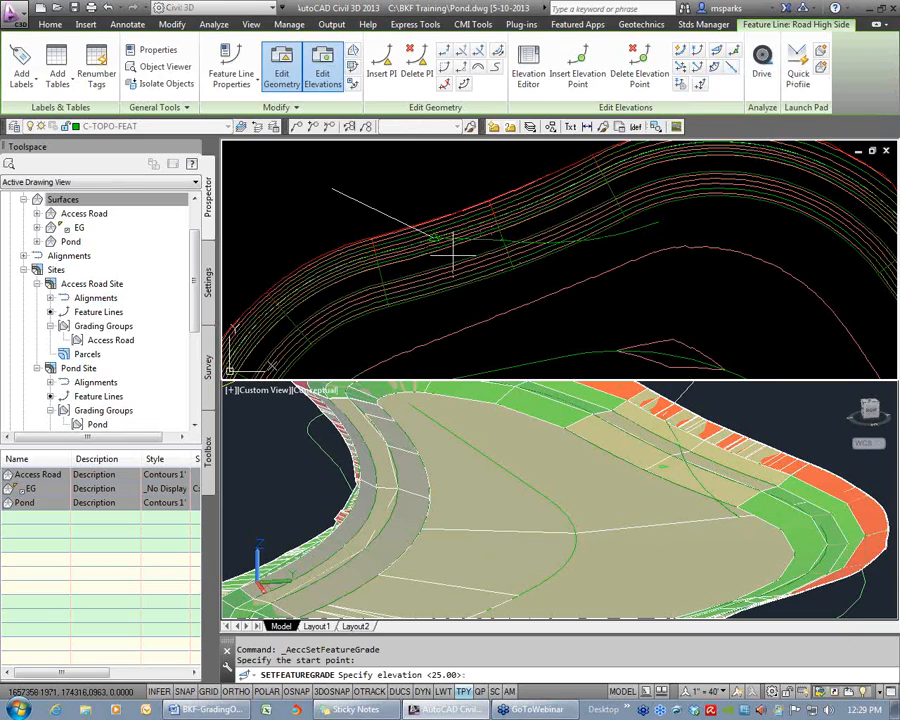
{"action": "key", "text": "Return"}
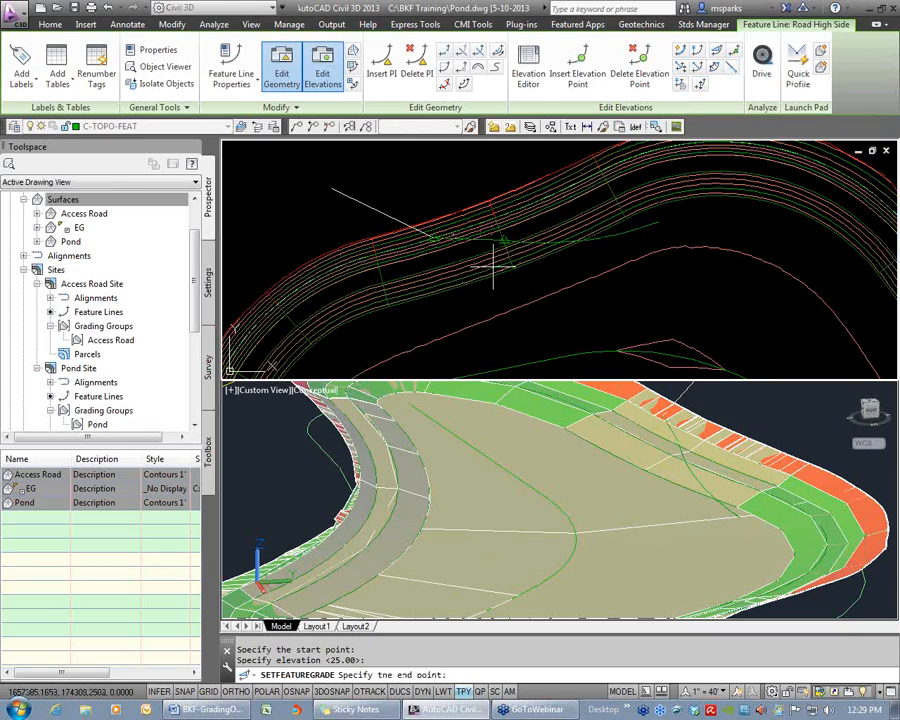
{"action": "left_click", "coordinate": [659, 222]}
{"action": "left_click_drag", "start_coordinate": [297, 660], "coordinate": [343, 661]}
{"action": "left_click", "coordinate": [393, 661]}
{"action": "left_click", "coordinate": [625, 675]}
{"action": "key", "text": "Return"}
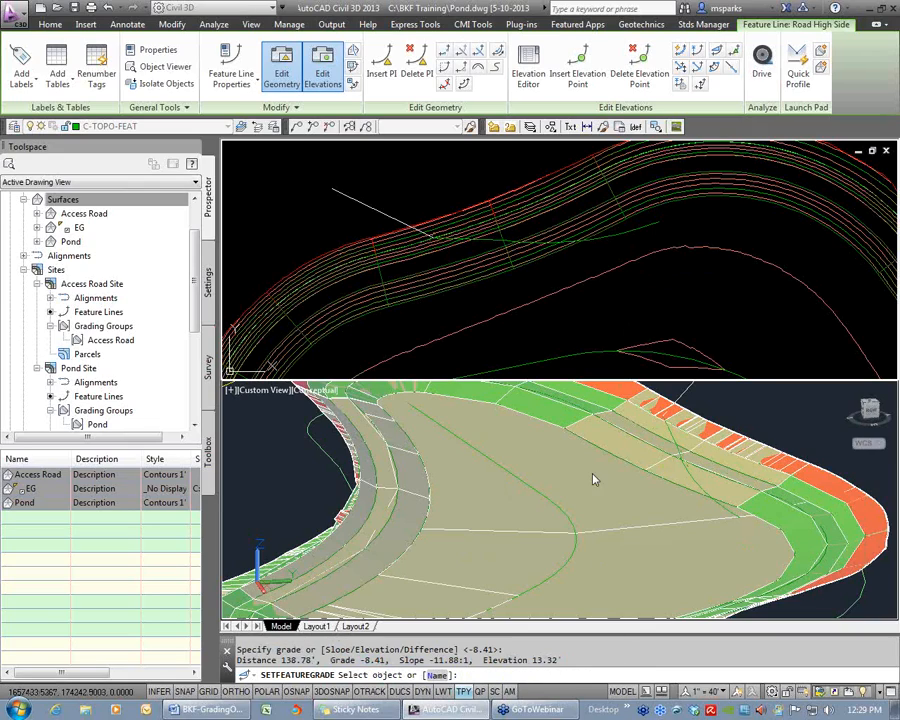
{"action": "key", "text": "Return"}
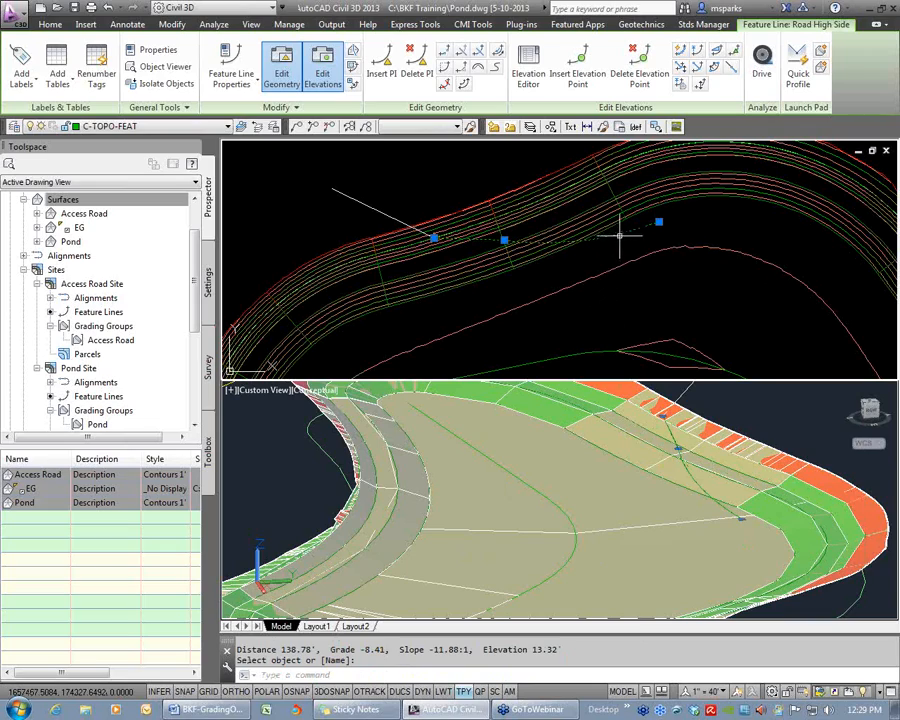
Review Road High Side's station elevations and grades in the Elevation Editor
{"action": "left_click", "coordinate": [530, 70]}
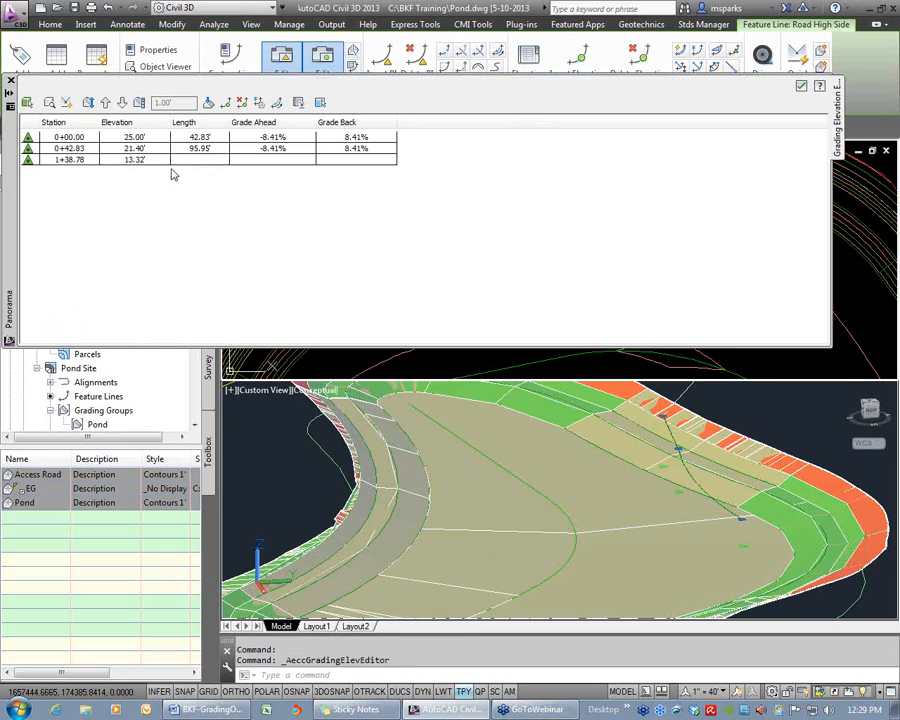
{"action": "left_click", "coordinate": [86, 139]}
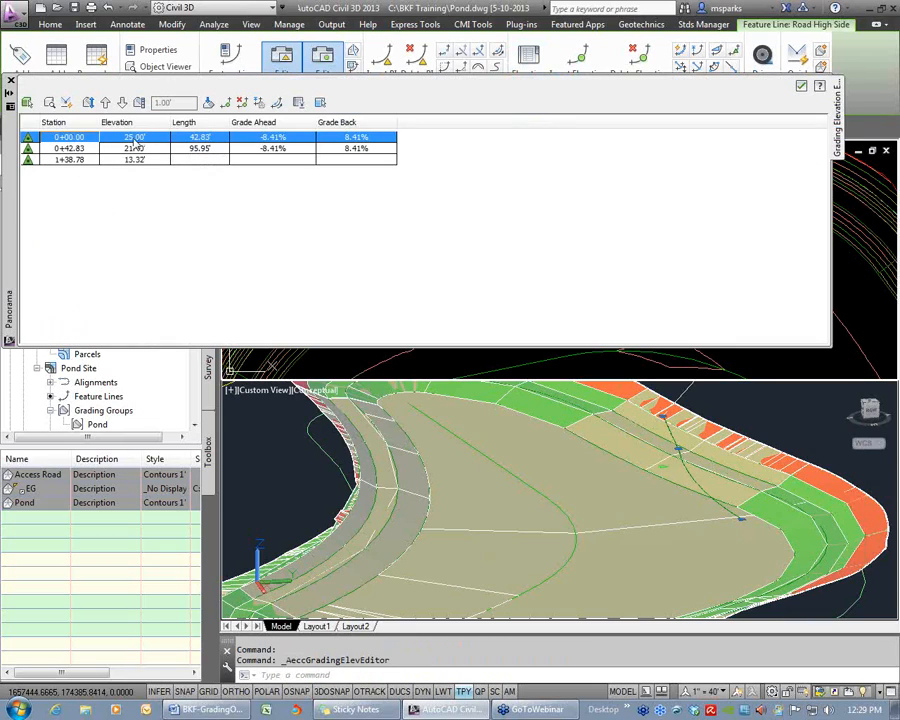
{"action": "left_click", "coordinate": [84, 160]}
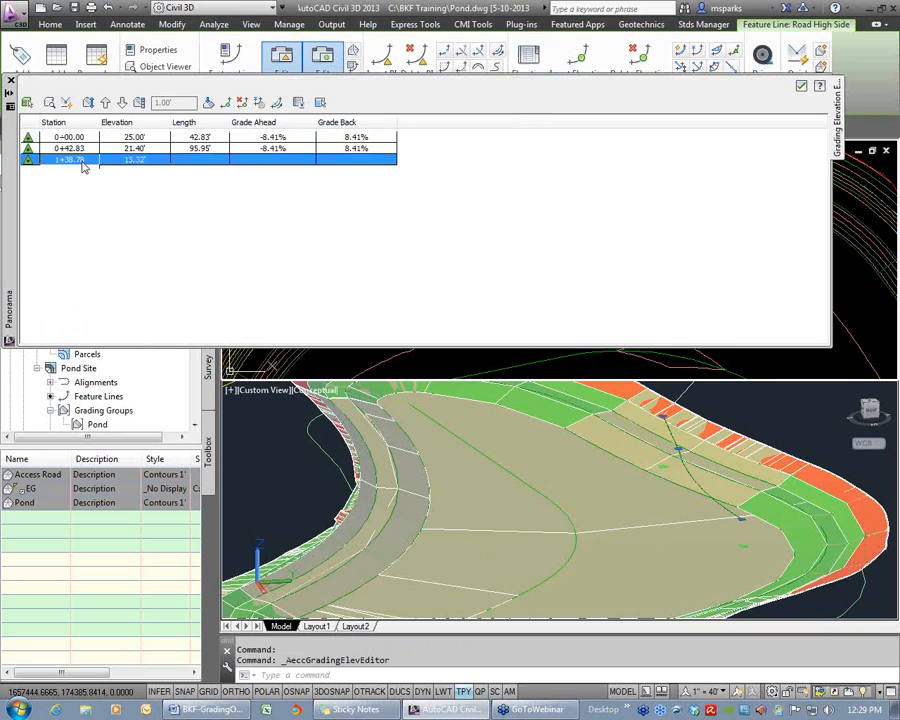
{"action": "left_click", "coordinate": [127, 149]}
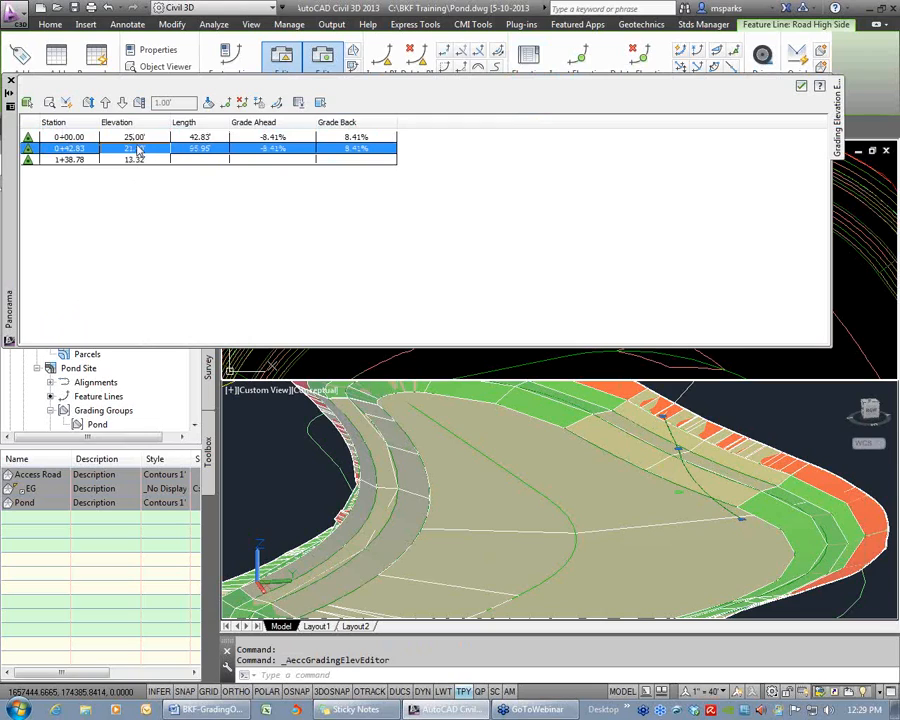
{"action": "left_click", "coordinate": [10, 80]}
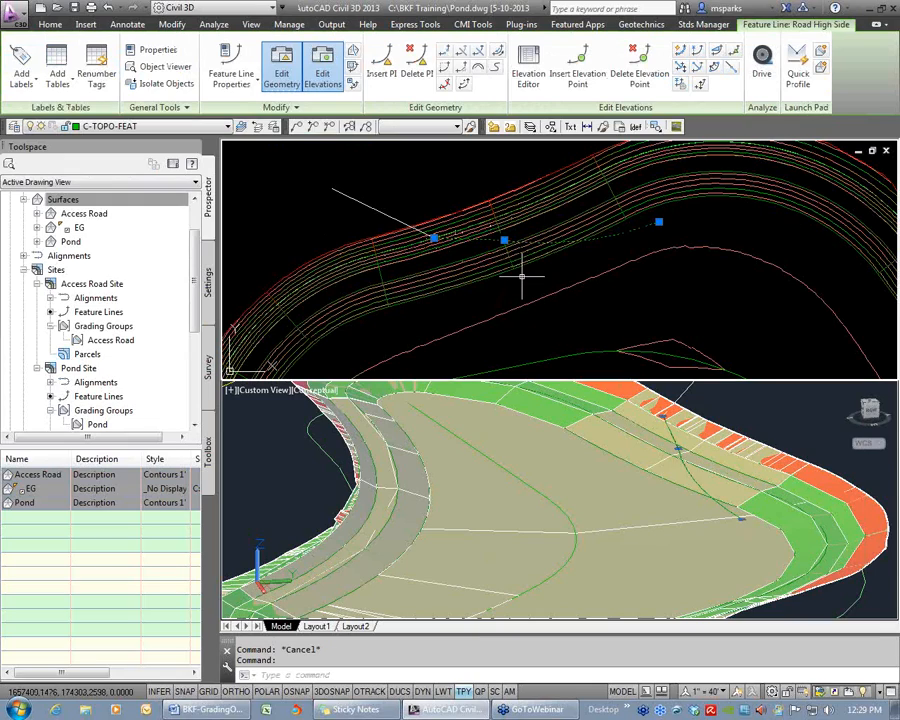
{"action": "key", "text": "Escape"}
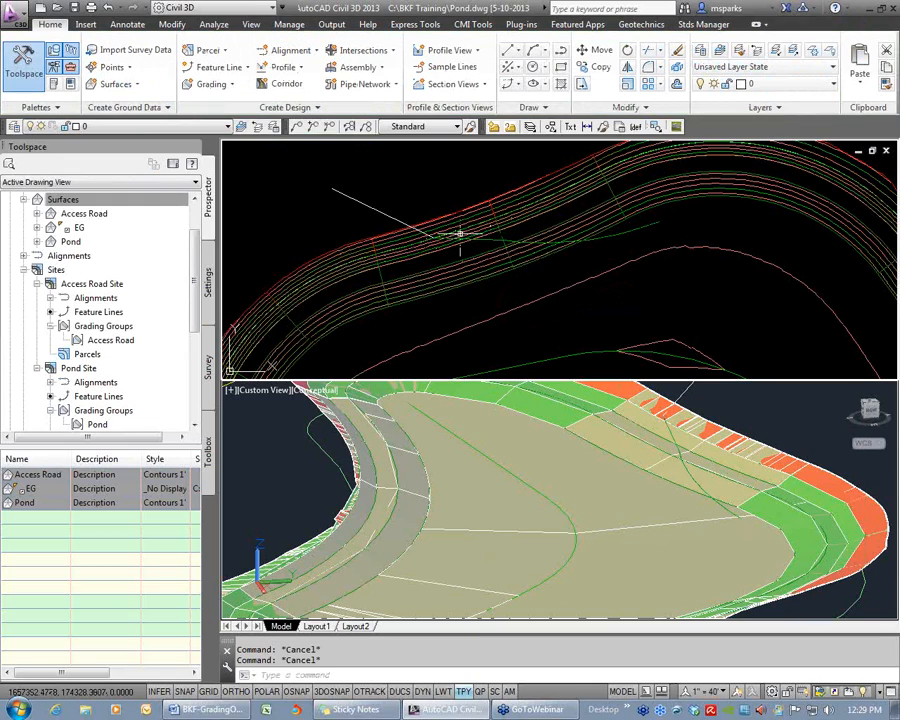
Erase the outer straight polyline that leads to the start of Road High Side
{"action": "left_click", "coordinate": [369, 206]}
{"action": "type", "text": "e"}
{"action": "key", "text": "Return"}
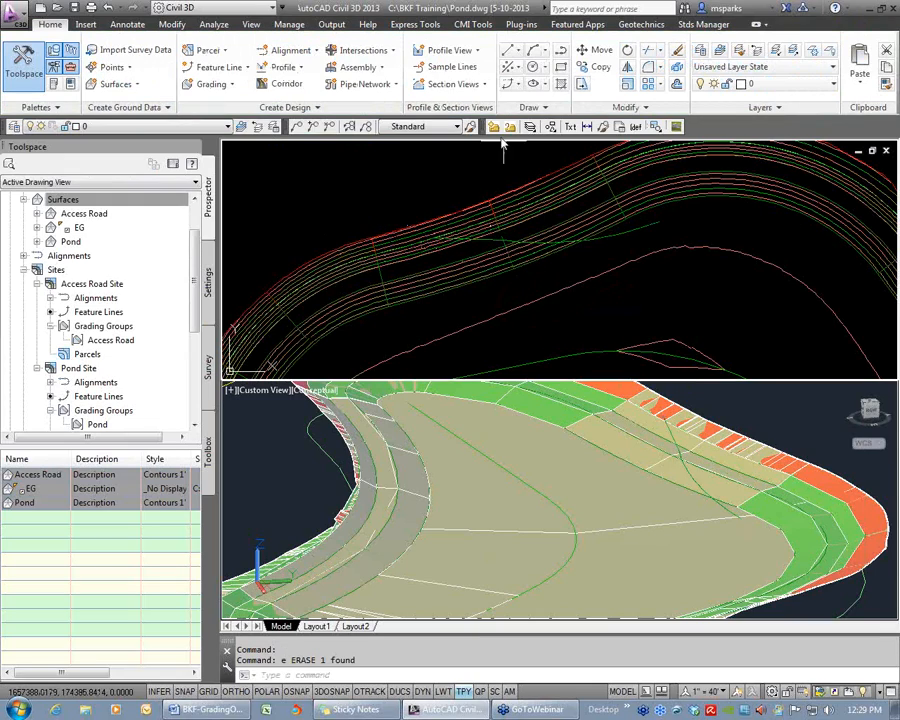
Offset the Road High Side feature line 12' toward the inside of the pond at a -2% grade
{"action": "left_click", "coordinate": [490, 242]}
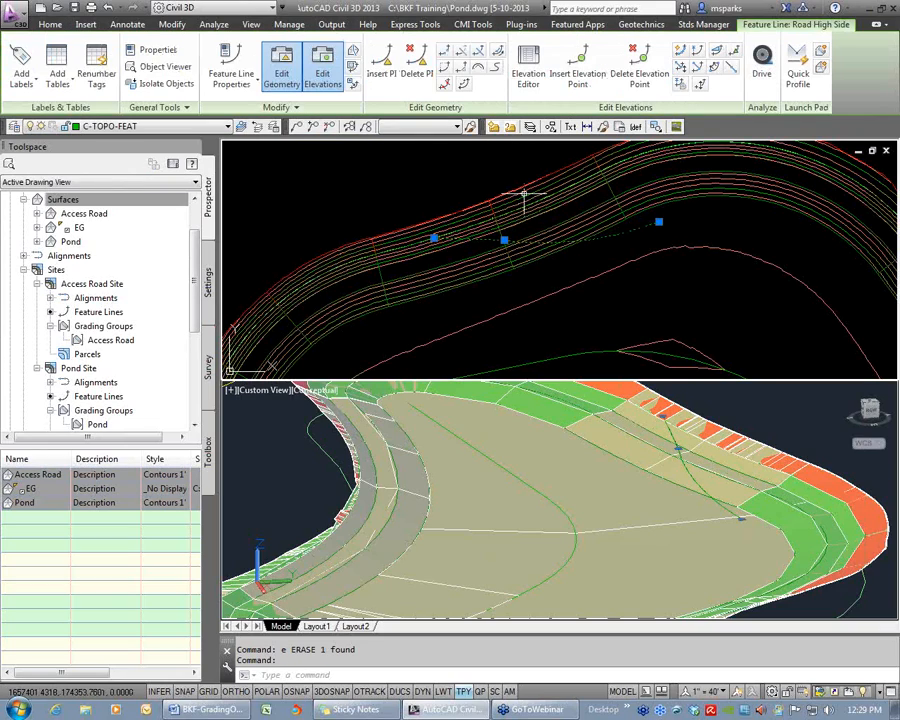
{"action": "left_click", "coordinate": [464, 86]}
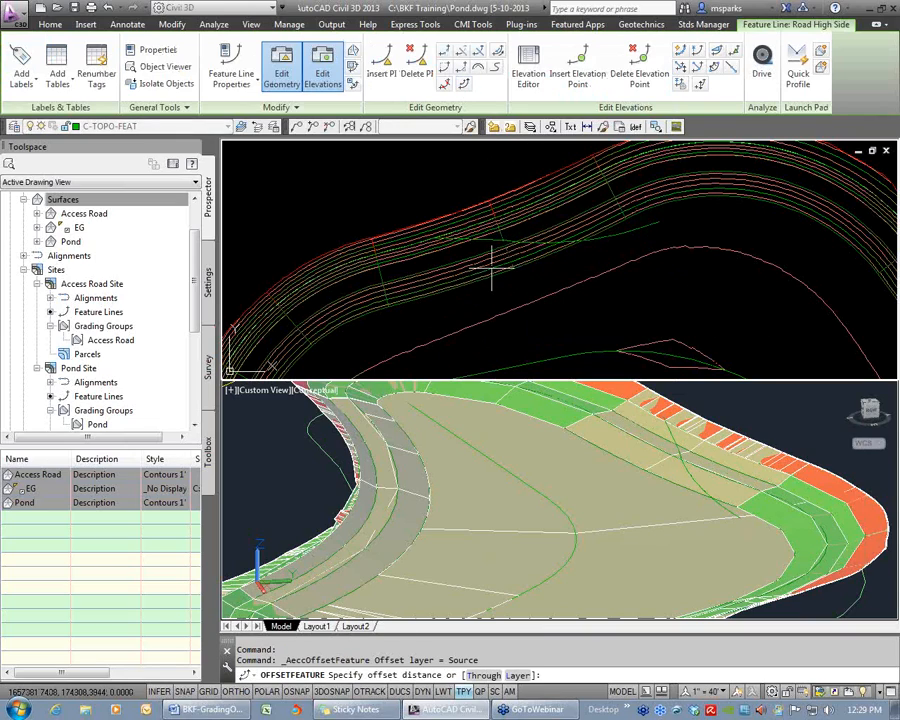
{"action": "type", "text": "1"}
{"action": "key", "text": "Return"}
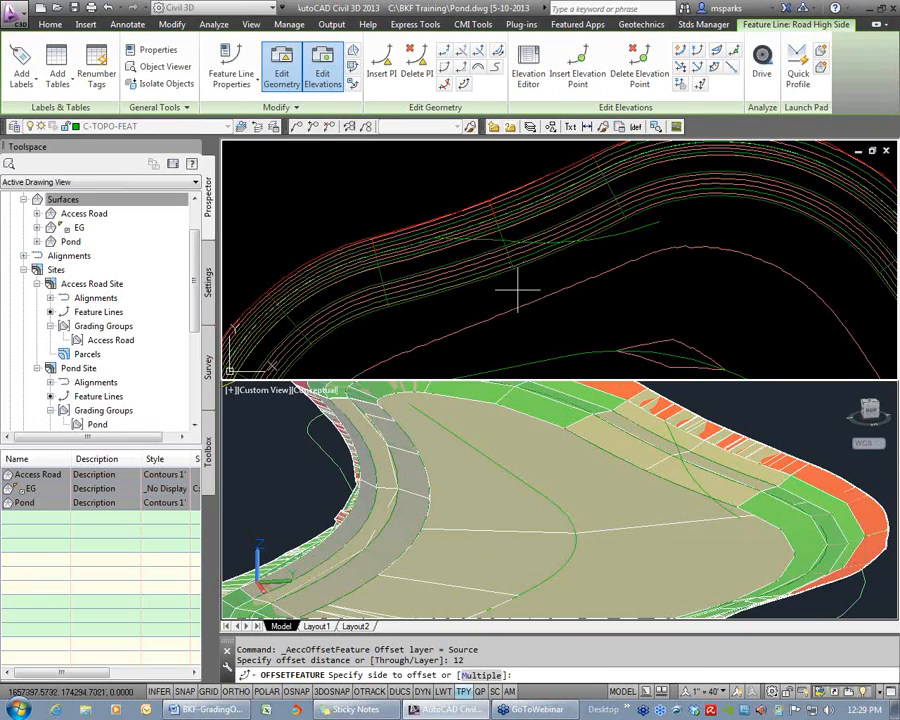
{"action": "left_click", "coordinate": [517, 291]}
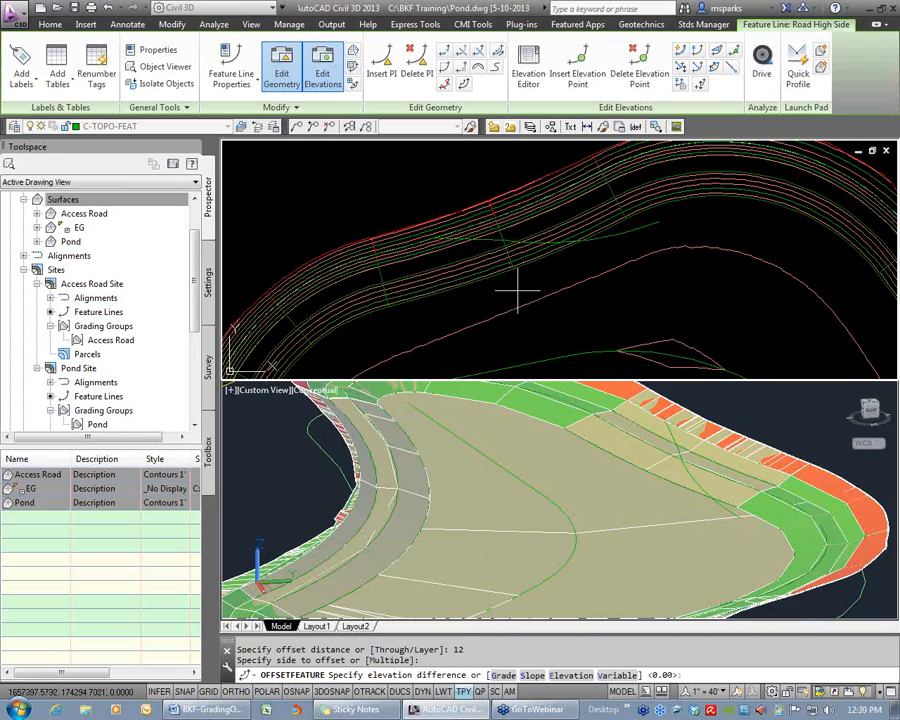
{"action": "key", "text": "Return"}
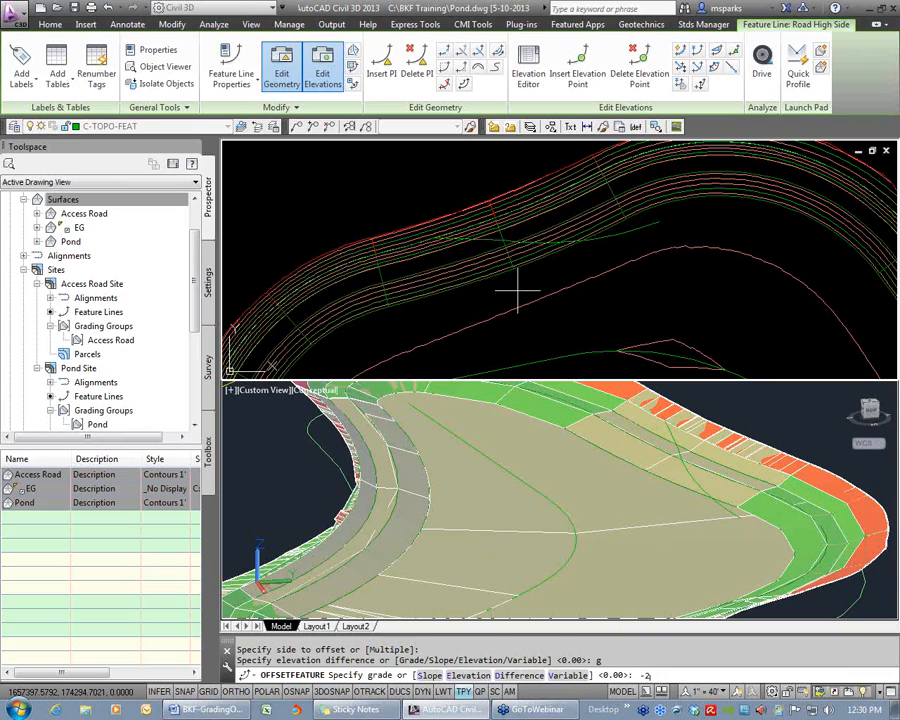
{"action": "key", "text": "Return"}
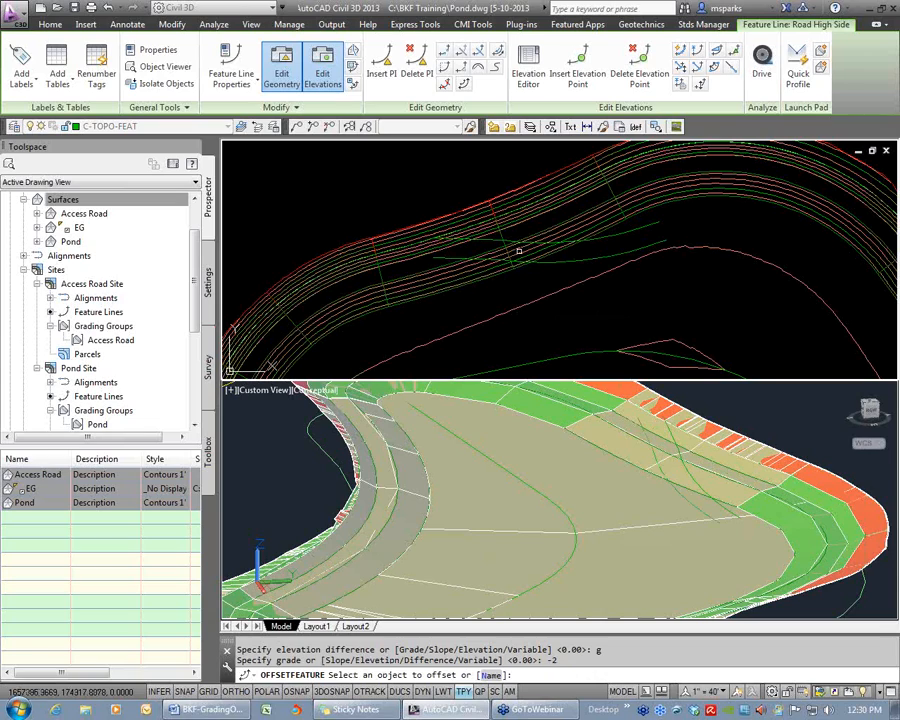
{"action": "key", "text": "Escape"}
{"action": "key", "text": "Escape"}
{"action": "key", "text": "Escape"}
Examine the offset feature line and its start point alongside Road High Side in plan view
{"action": "left_click", "coordinate": [438, 258]}
{"action": "scroll", "coordinate": [434, 260], "scroll_direction": "up", "scroll_amount": 5}
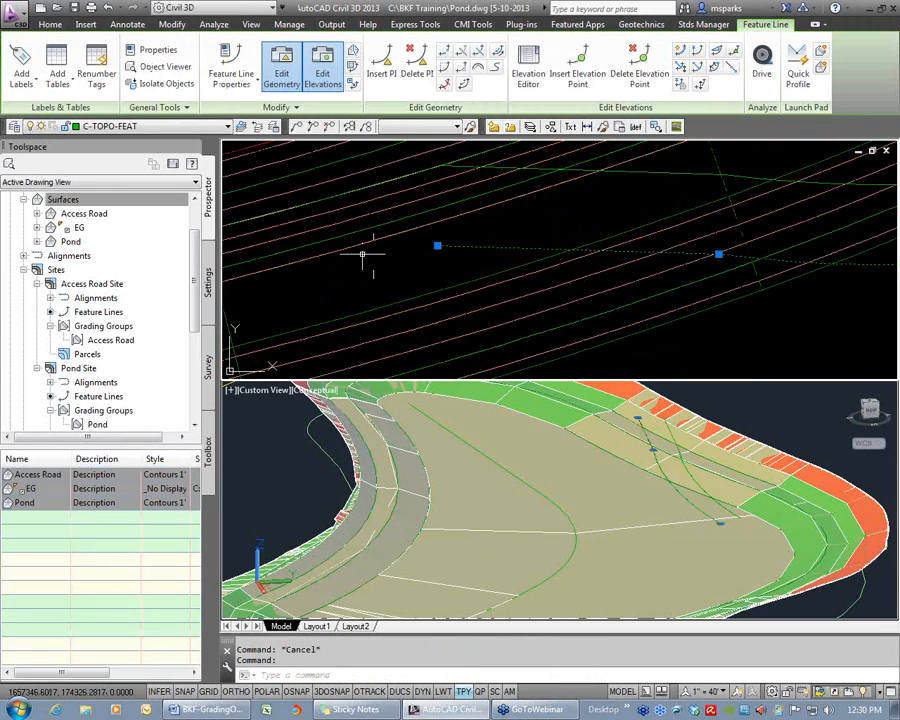
{"action": "scroll", "coordinate": [449, 243], "scroll_direction": "down", "scroll_amount": 4}
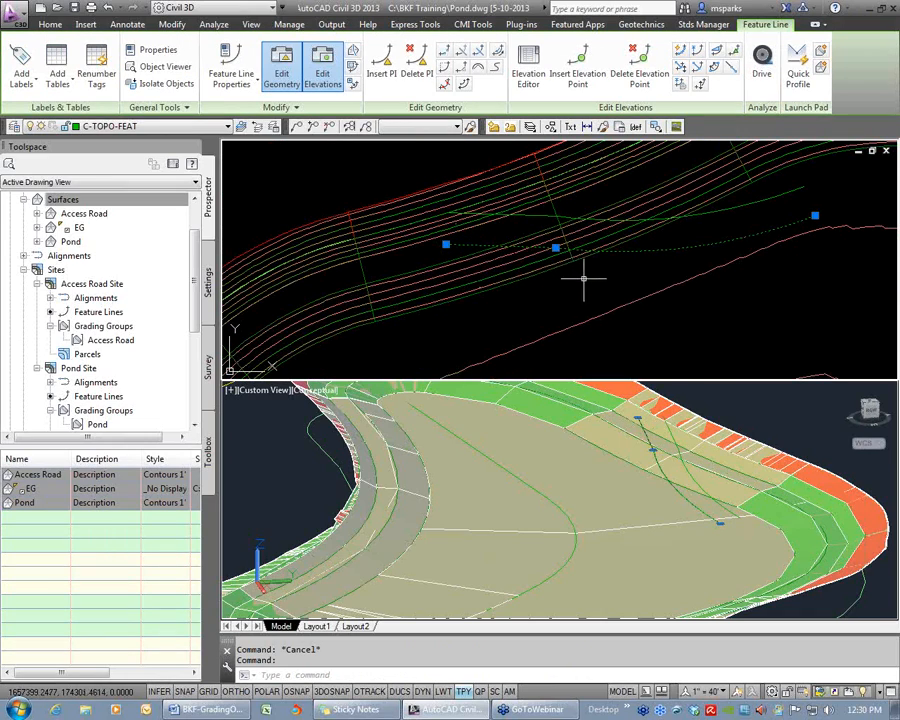
{"action": "key", "text": "Escape"}
{"action": "scroll", "coordinate": [585, 284], "scroll_direction": "down", "scroll_amount": 2}
{"action": "middle_click_drag", "start_coordinate": [585, 284], "coordinate": [520, 259]}
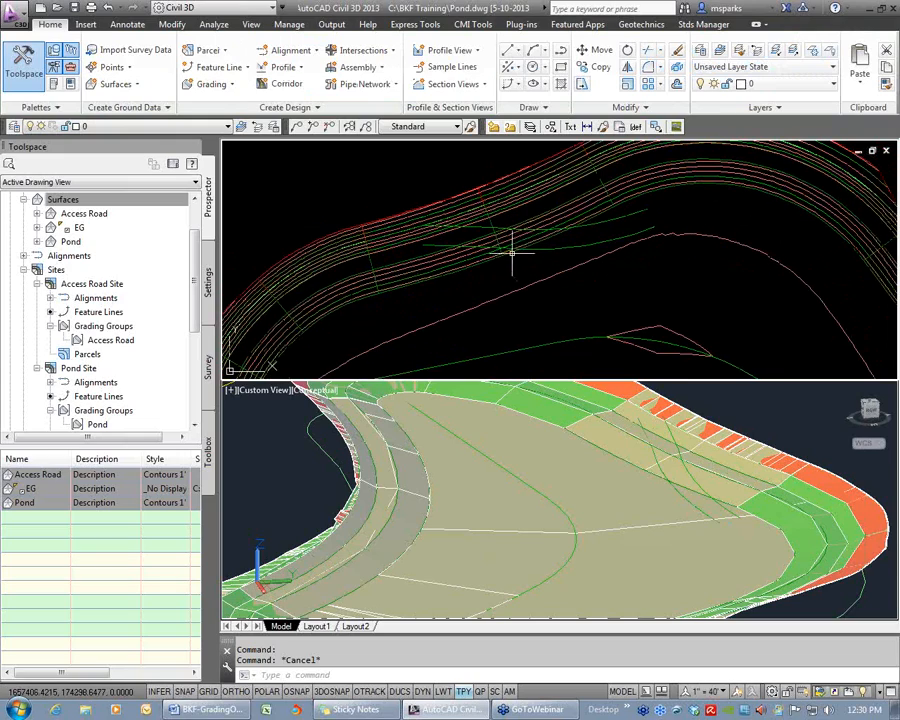
{"action": "left_click", "coordinate": [472, 227]}
{"action": "left_click", "coordinate": [462, 240]}
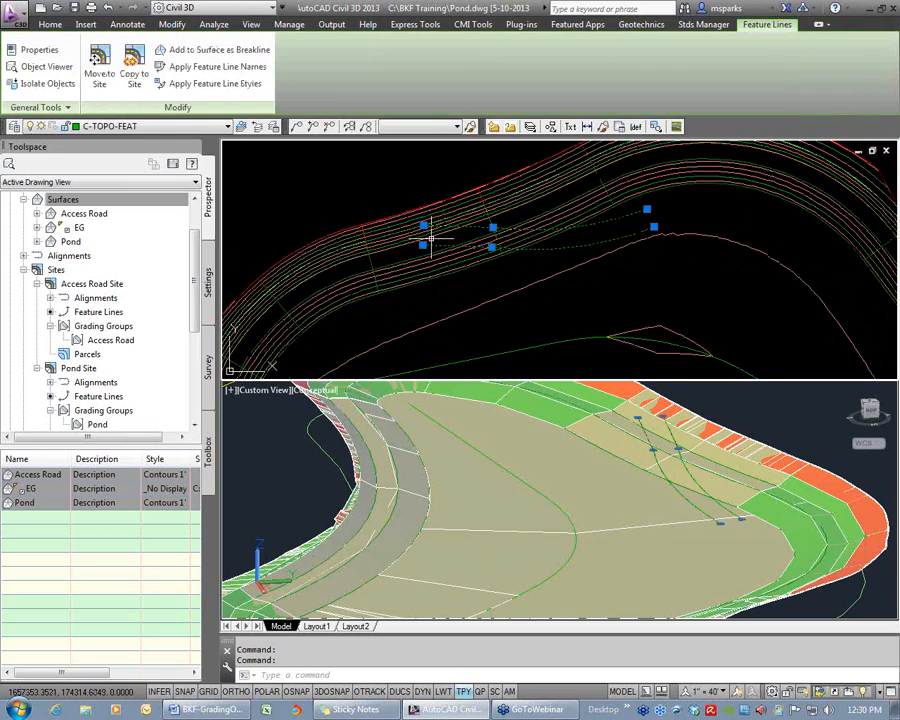
{"action": "key", "text": "Escape"}
{"action": "key", "text": "Escape"}
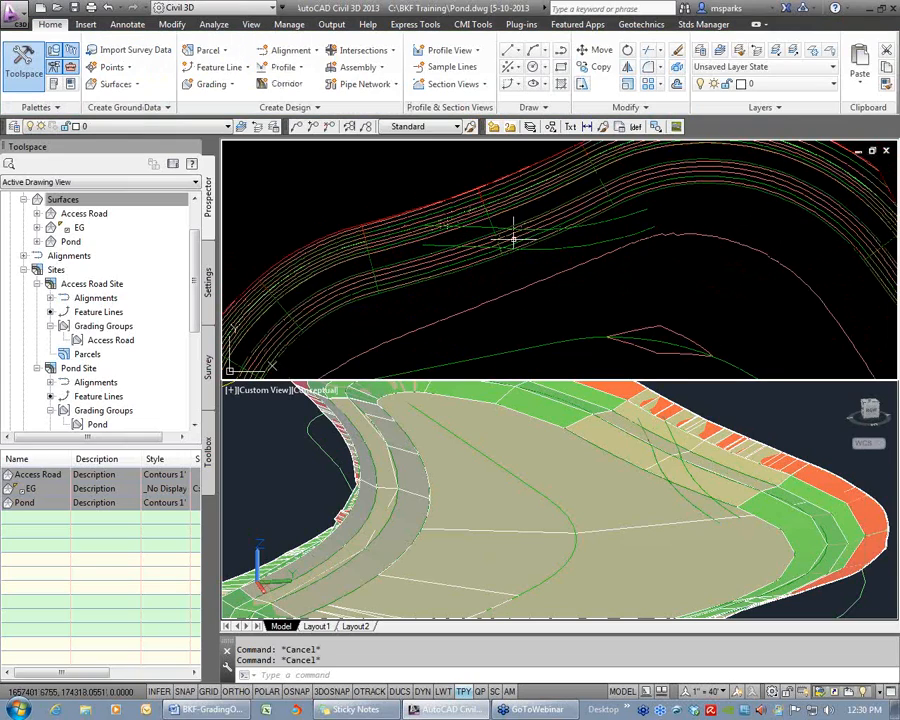
Set the Pond surface's style to _No Display in its Surface Properties
{"action": "left_click", "coordinate": [406, 239]}
{"action": "left_click", "coordinate": [404, 252]}
{"action": "right_click", "coordinate": [414, 250]}
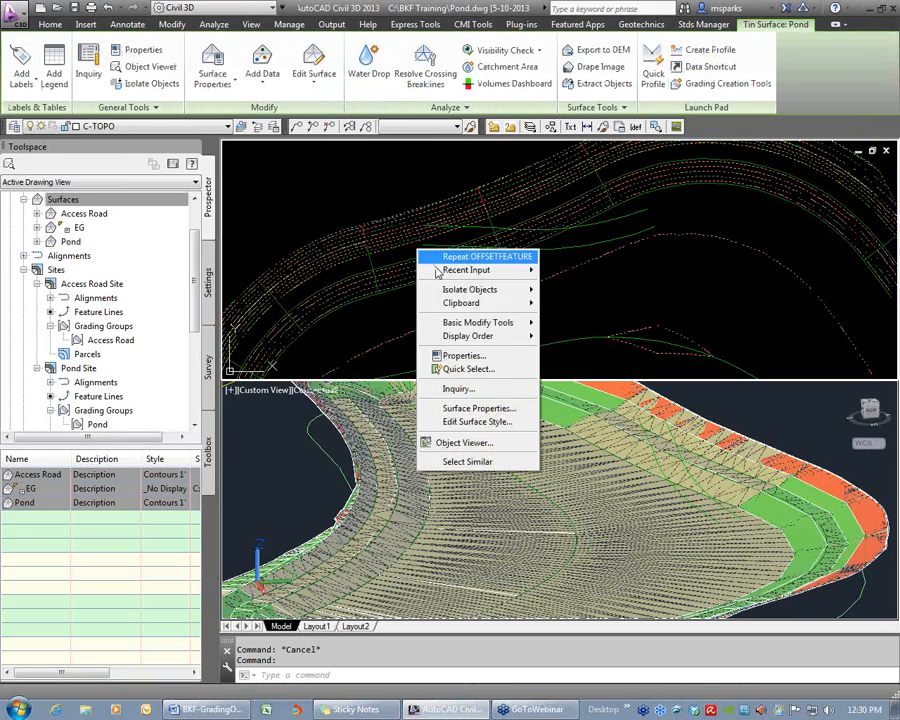
{"action": "left_click", "coordinate": [498, 410]}
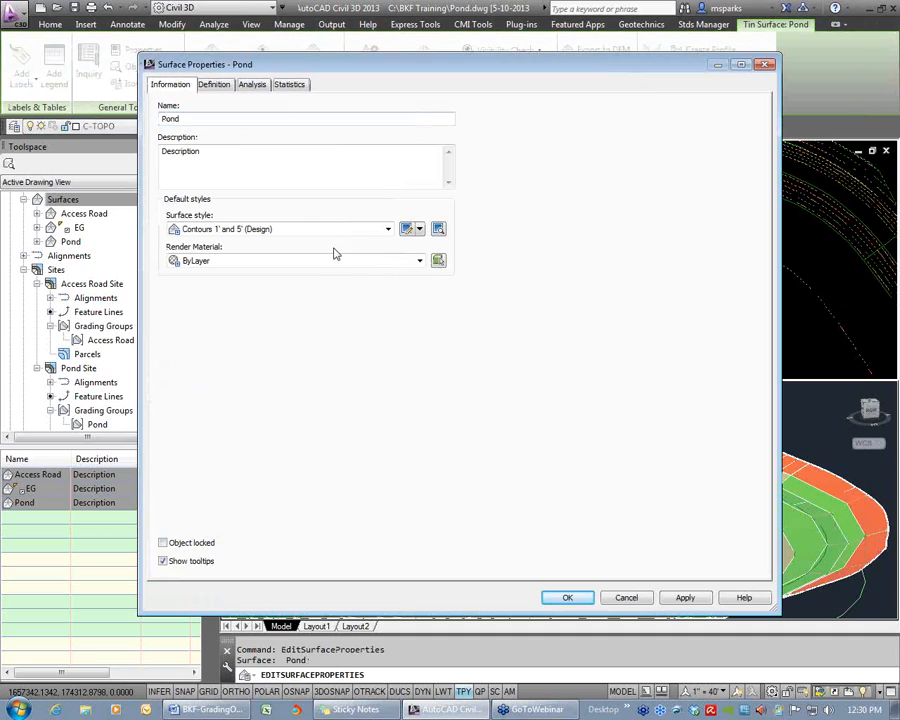
{"action": "left_click", "coordinate": [330, 229]}
{"action": "left_click", "coordinate": [222, 244]}
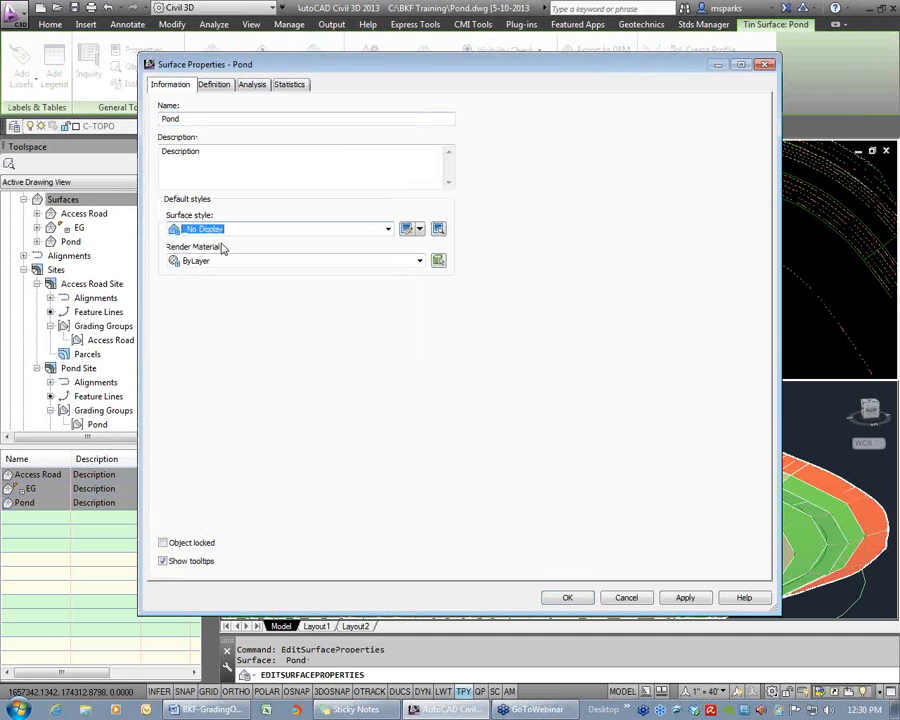
{"action": "left_click", "coordinate": [567, 598]}
{"action": "key", "text": "Escape"}
{"action": "key", "text": "Escape"}
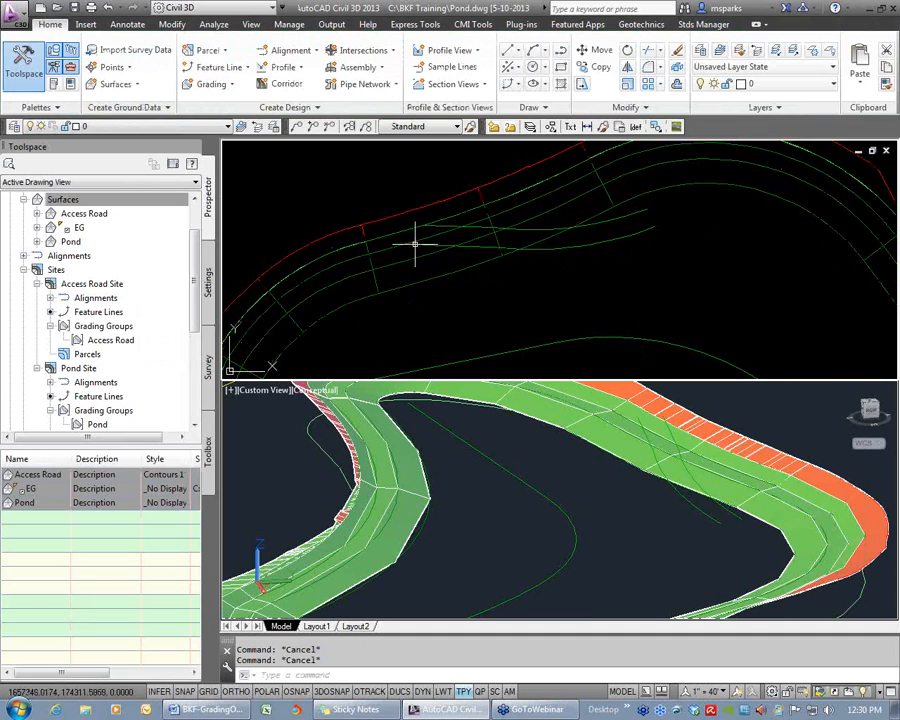
Add both road feature lines to the Access Road surface as standard breaklines described as Outline of Road, with 5.00' supplementing and 0.10' mid-ordinate distances
{"action": "left_click", "coordinate": [474, 239]}
{"action": "left_click", "coordinate": [488, 243]}
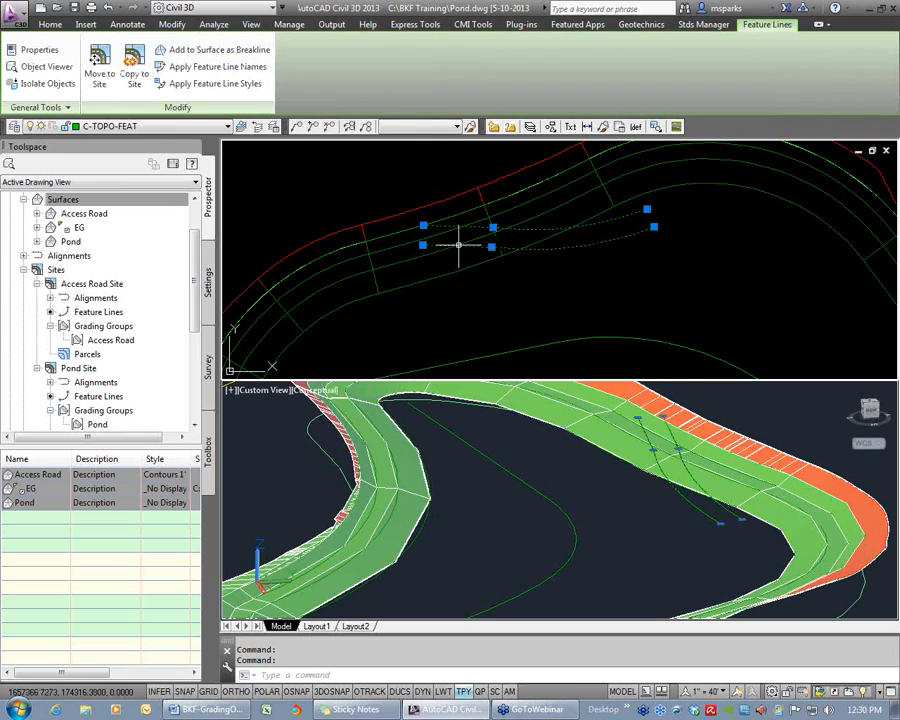
{"action": "left_click", "coordinate": [212, 52]}
{"action": "left_click", "coordinate": [643, 285]}
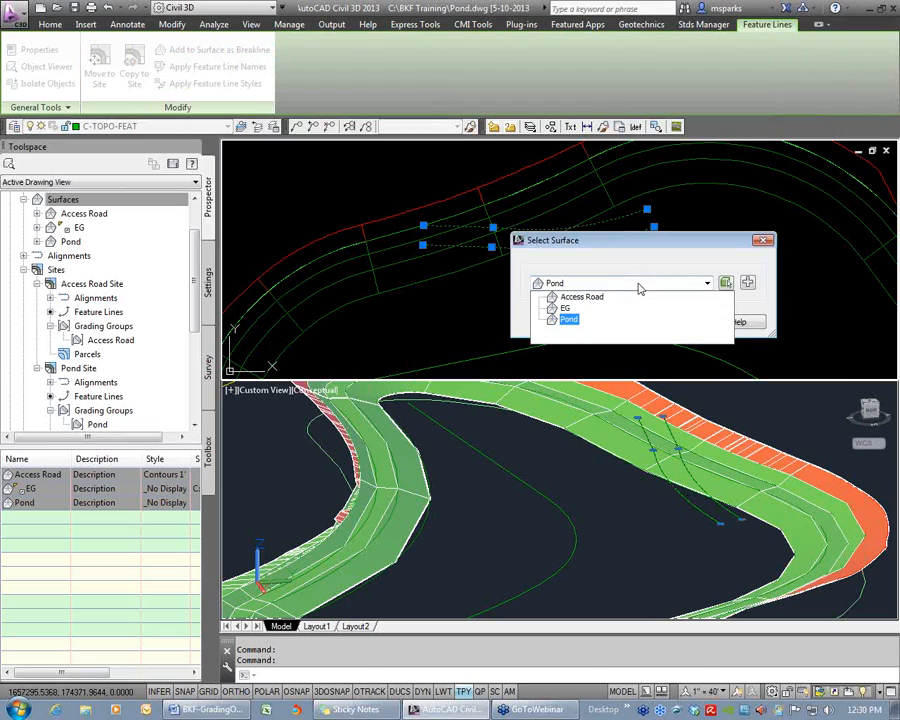
{"action": "left_click", "coordinate": [574, 300]}
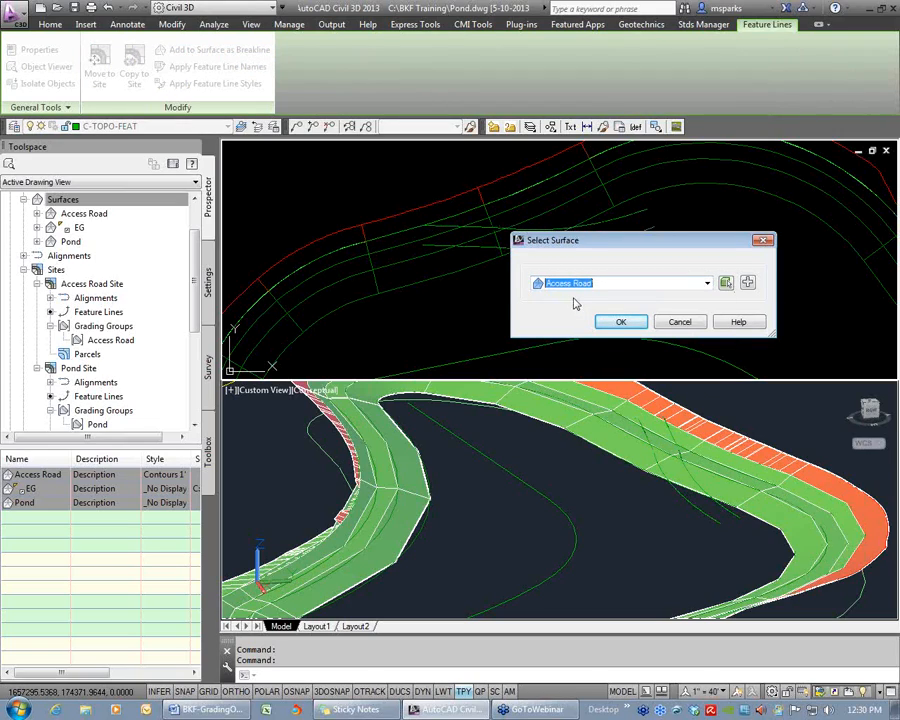
{"action": "left_click", "coordinate": [620, 322]}
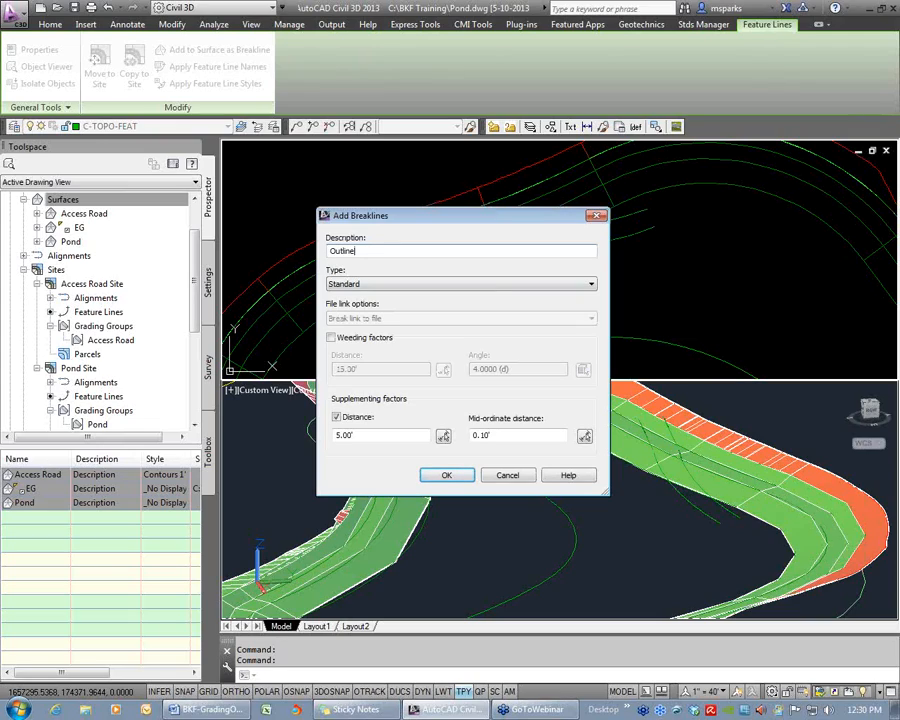
{"action": "left_click_drag", "start_coordinate": [378, 436], "coordinate": [325, 445]}
{"action": "left_click_drag", "start_coordinate": [522, 435], "coordinate": [478, 437]}
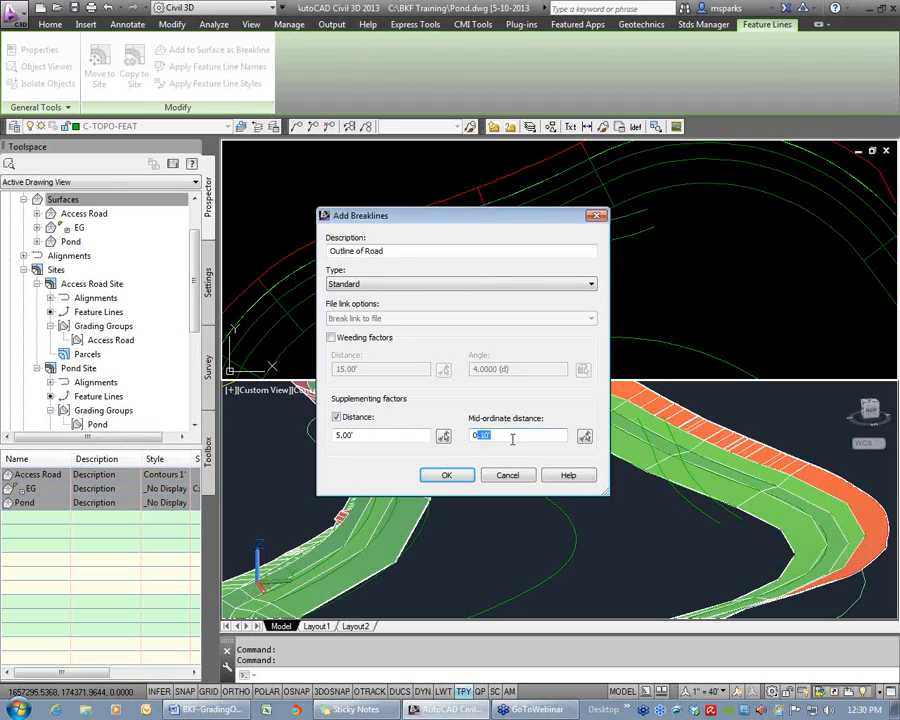
{"action": "left_click", "coordinate": [447, 476]}
{"action": "left_click", "coordinate": [628, 240]}
{"action": "key", "text": "Escape"}
Open the Grading Creation Tools and check the Access Road Site choice for the grading group
{"action": "mouse_move", "coordinate": [700, 476]}
{"action": "middle_mouse_down", "text": "shift"}
{"action": "mouse_move", "coordinate": [679, 488]}
{"action": "mouse_move", "coordinate": [634, 479]}
{"action": "mouse_move", "coordinate": [703, 506]}
{"action": "mouse_move", "coordinate": [694, 483]}
{"action": "mouse_move", "coordinate": [668, 488]}
{"action": "mouse_move", "coordinate": [696, 483]}
{"action": "middle_mouse_up", "text": "shift"}
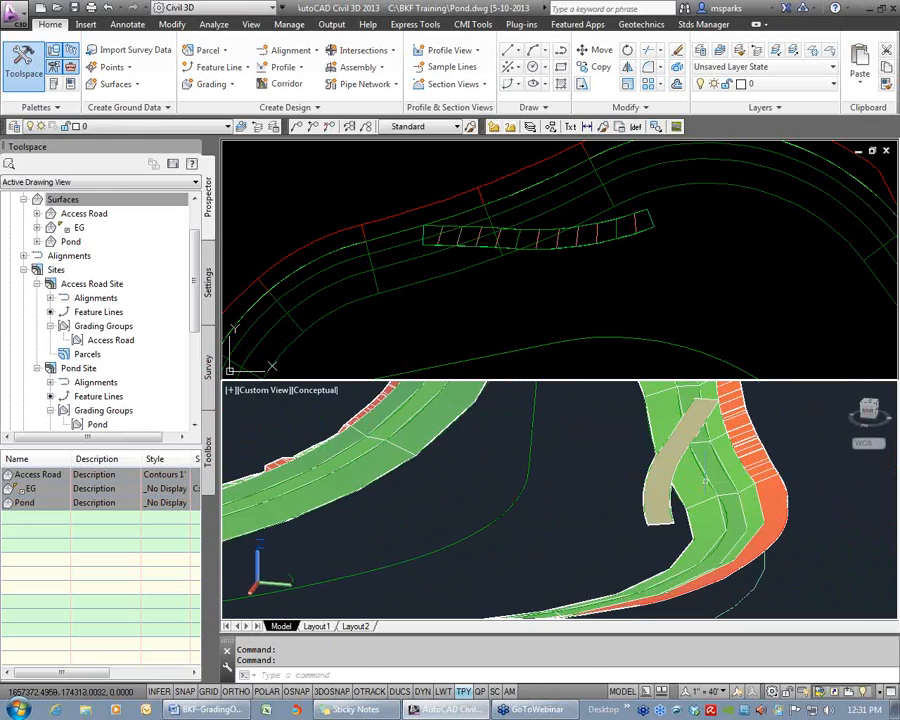
{"action": "middle_click_drag", "start_coordinate": [666, 442], "coordinate": [694, 511]}
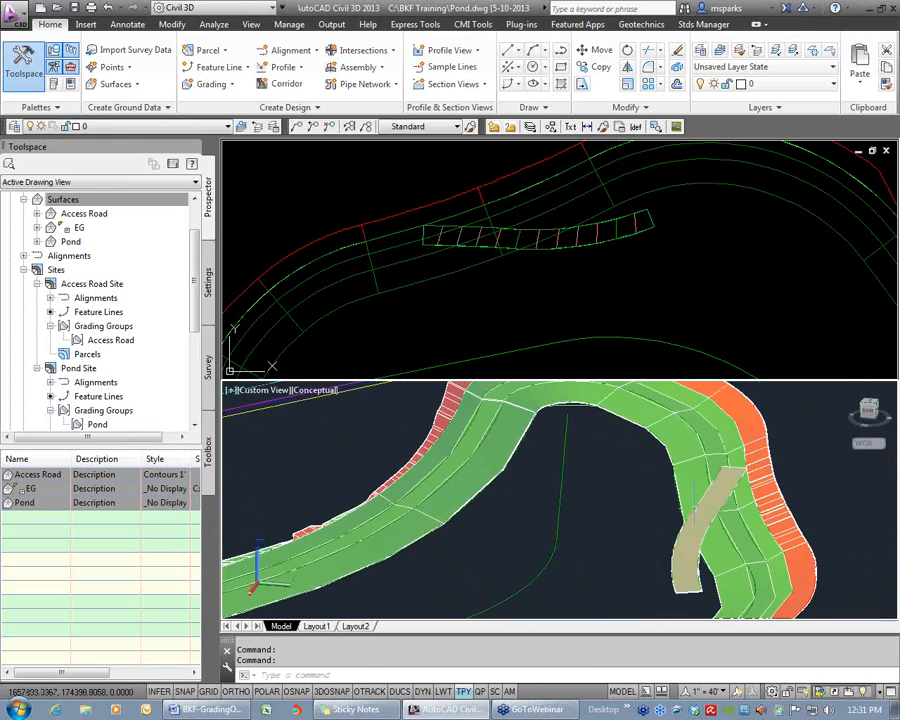
{"action": "left_click", "coordinate": [594, 300]}
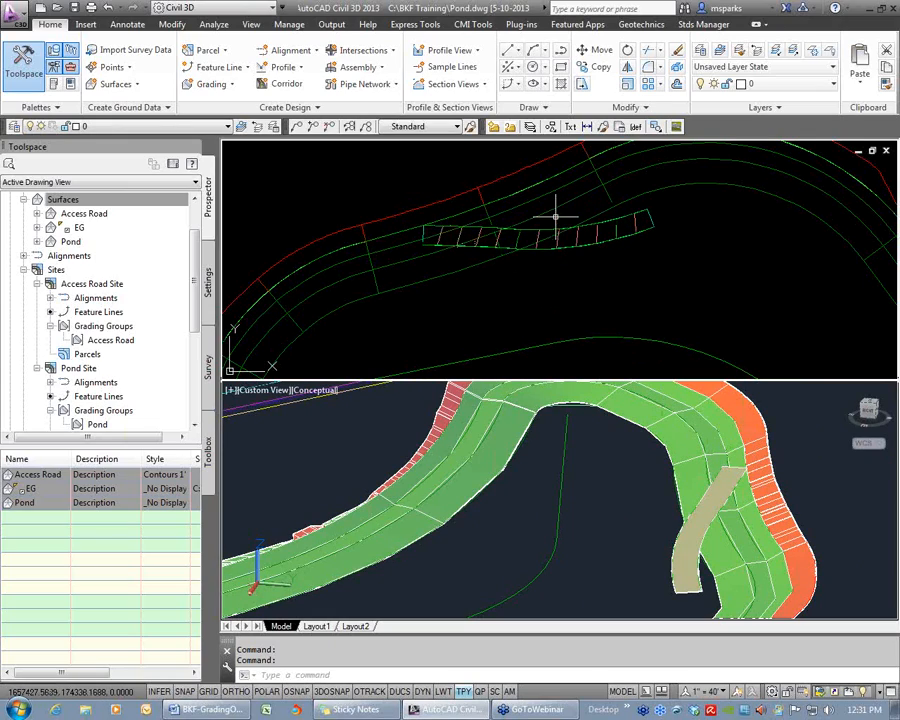
{"action": "mouse_move", "coordinate": [573, 285]}
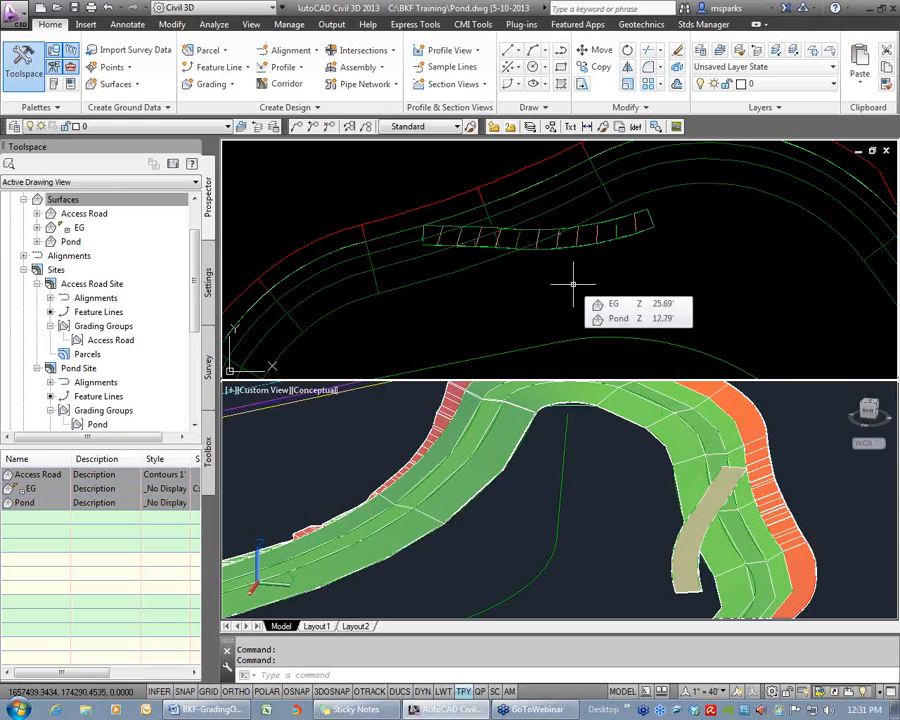
{"action": "left_click", "coordinate": [224, 86]}
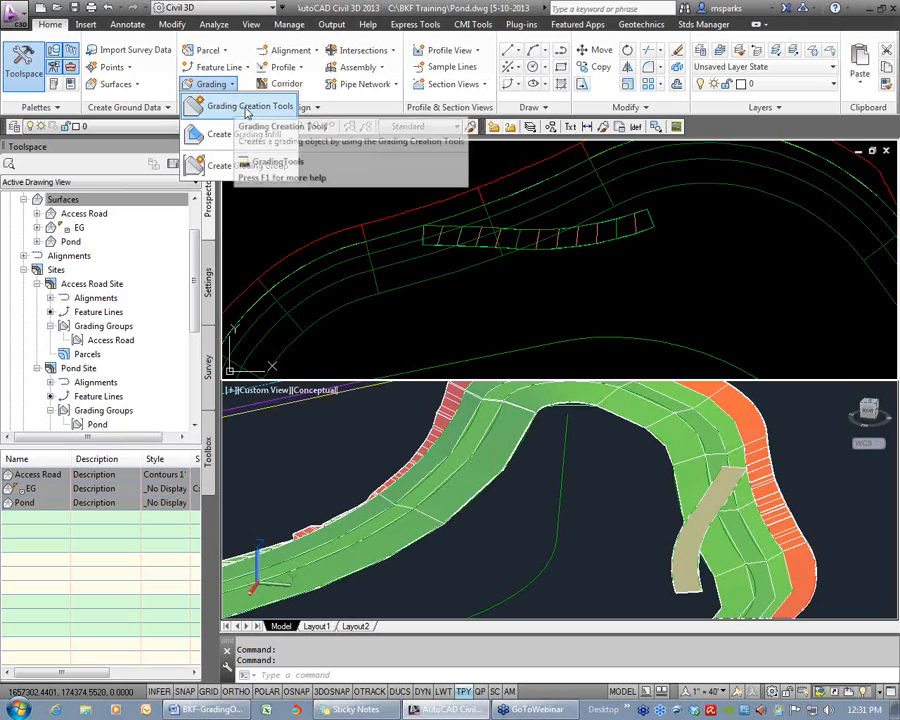
{"action": "left_click", "coordinate": [252, 106]}
{"action": "left_click_drag", "start_coordinate": [327, 93], "coordinate": [465, 157]}
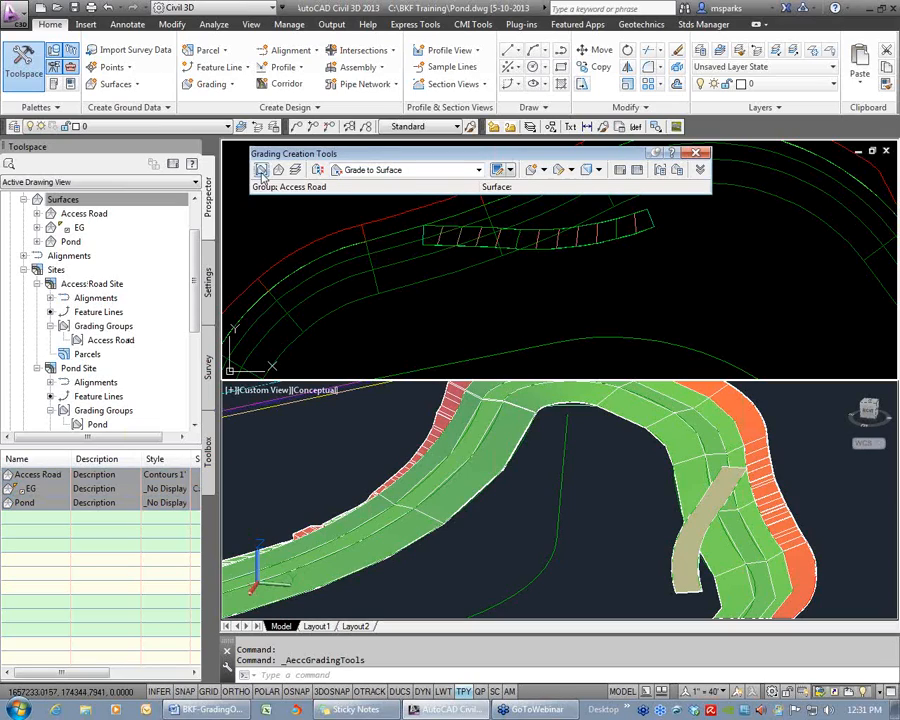
{"action": "left_click", "coordinate": [458, 297]}
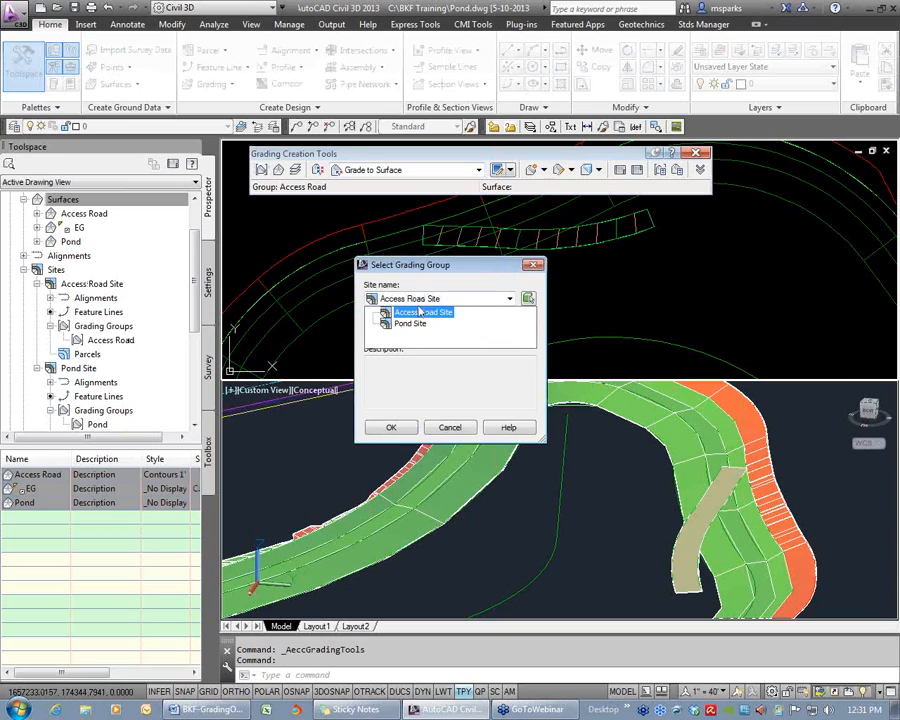
{"action": "left_click", "coordinate": [433, 316]}
{"action": "left_click", "coordinate": [452, 427]}
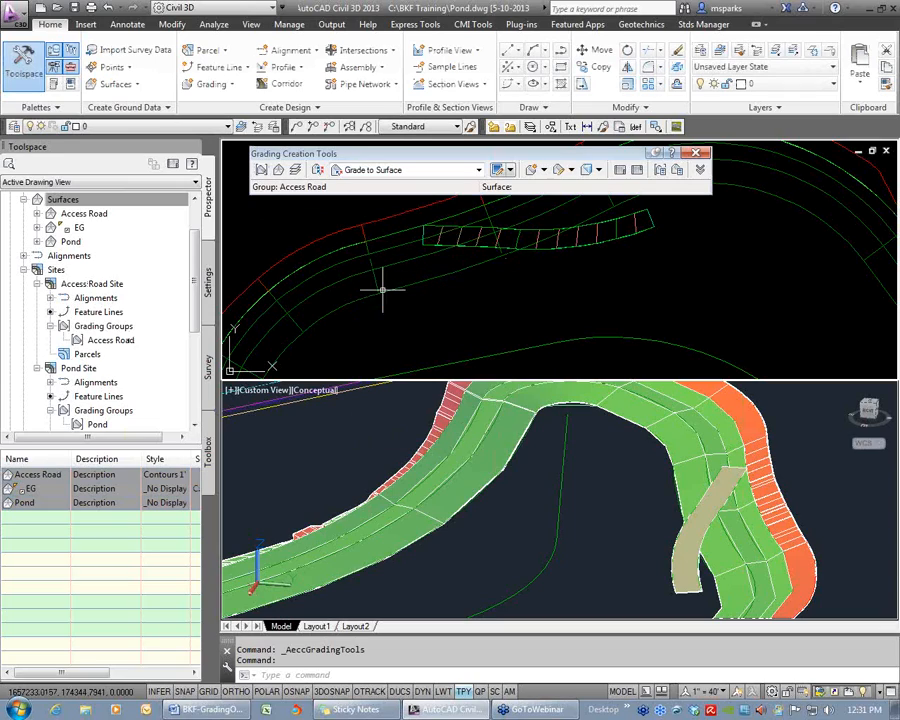
Set the Access Road grading group's target surface to Pond and the grading criteria to Grade to Surface
{"action": "left_click", "coordinate": [278, 171]}
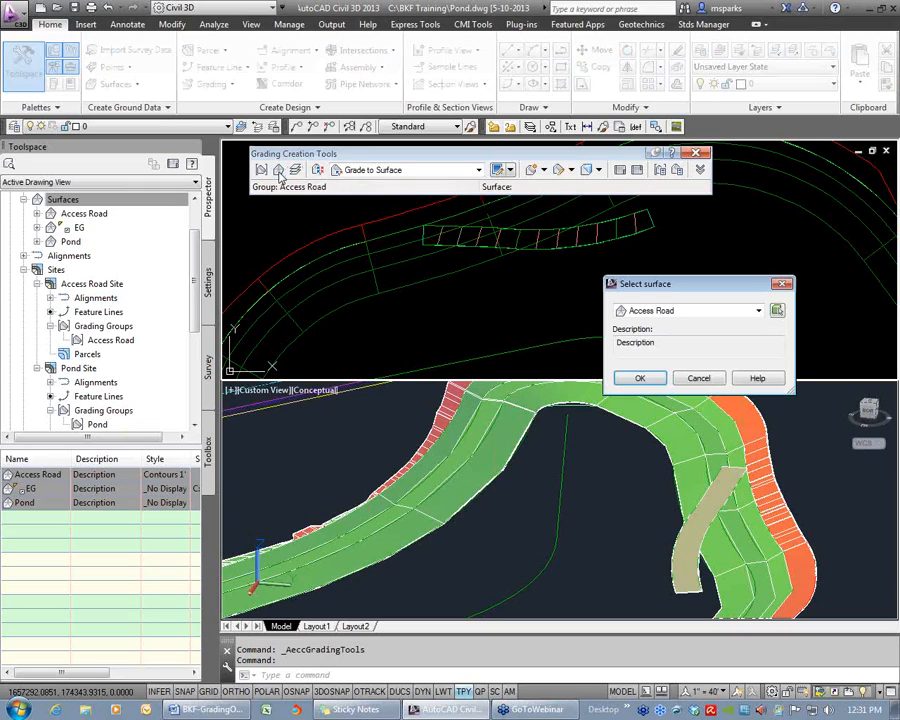
{"action": "left_click", "coordinate": [712, 315]}
{"action": "left_click", "coordinate": [763, 347]}
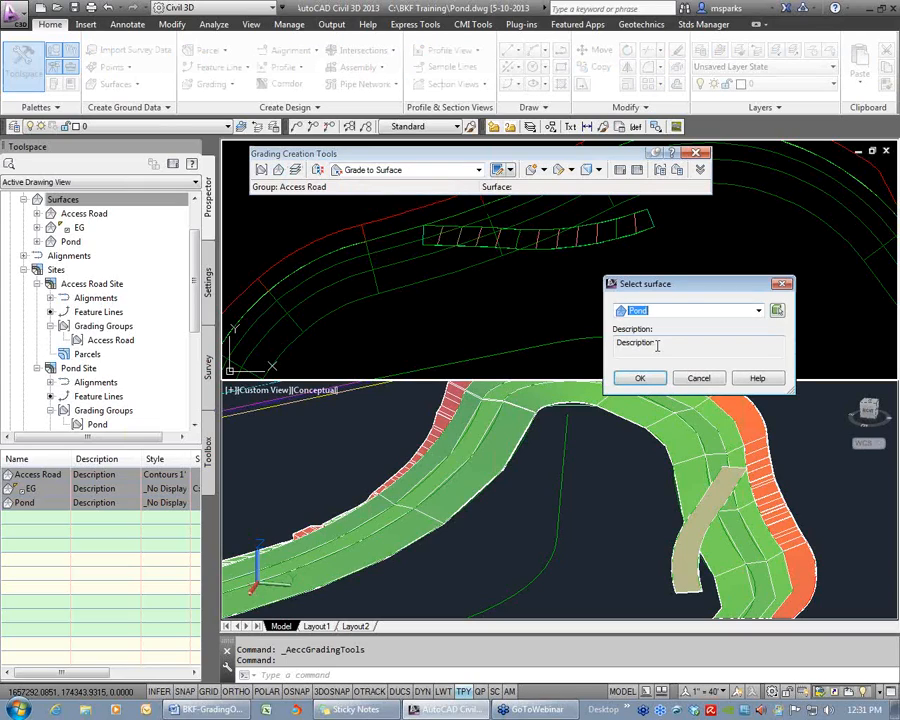
{"action": "left_click", "coordinate": [641, 378]}
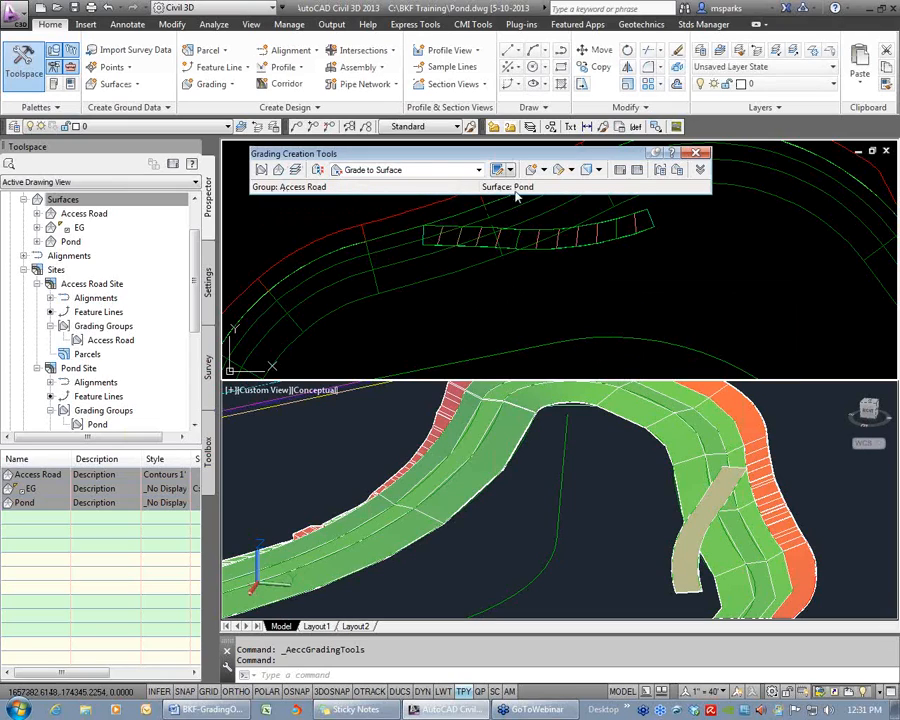
{"action": "middle_click_drag", "start_coordinate": [580, 247], "coordinate": [584, 290]}
{"action": "left_click", "coordinate": [480, 171]}
{"action": "left_click", "coordinate": [390, 216]}
Create a grading from the road's pond-side feature line toward the pond, along its entire length, with 2:1 cut and fill slopes
{"action": "left_click", "coordinate": [543, 172]}
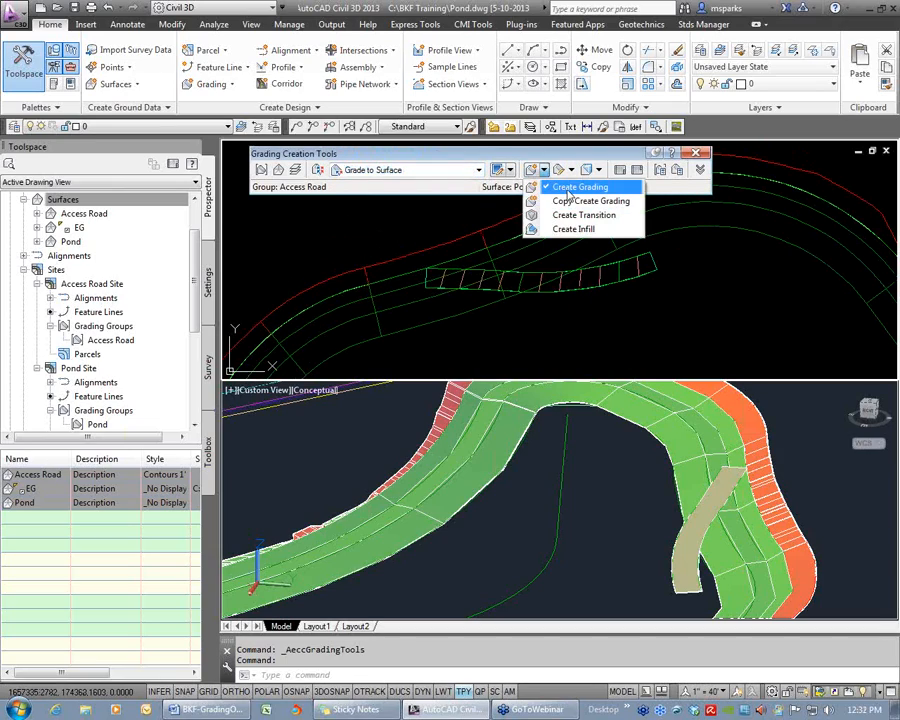
{"action": "left_click", "coordinate": [568, 189]}
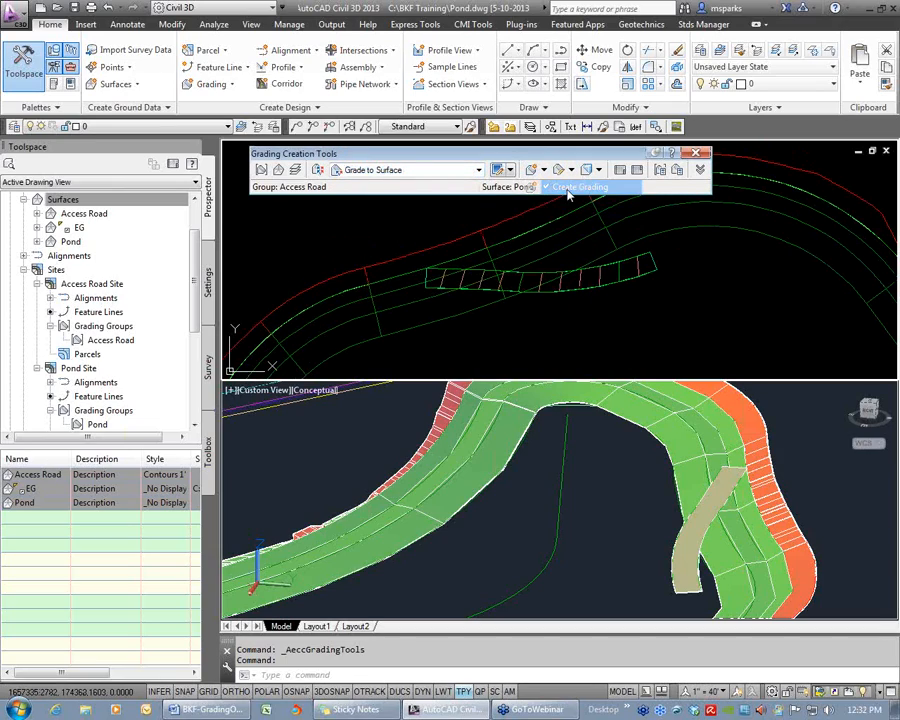
{"action": "left_click", "coordinate": [493, 288]}
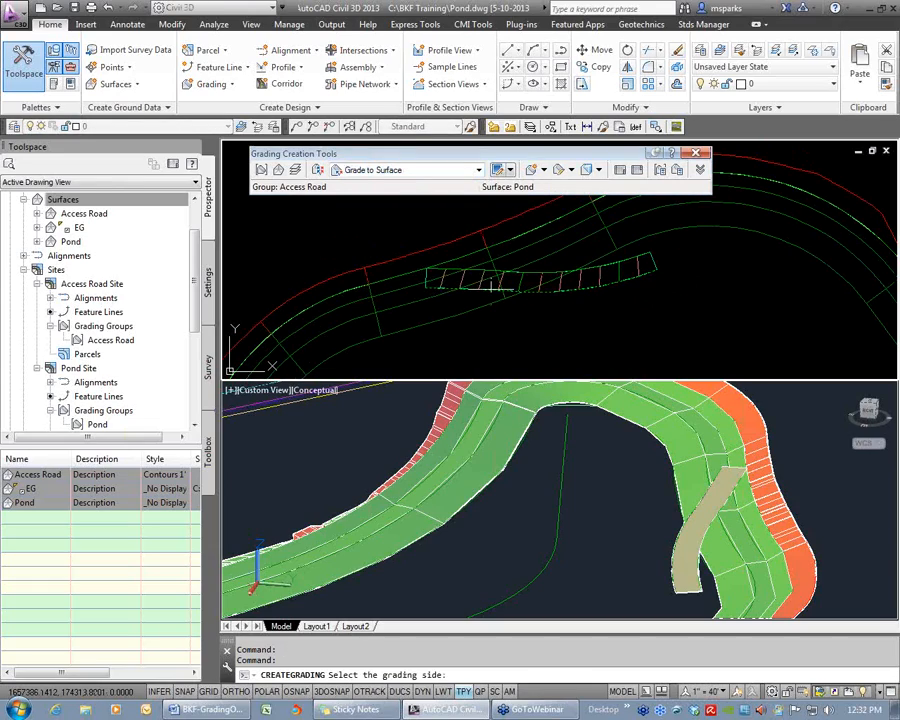
{"action": "left_click", "coordinate": [509, 336]}
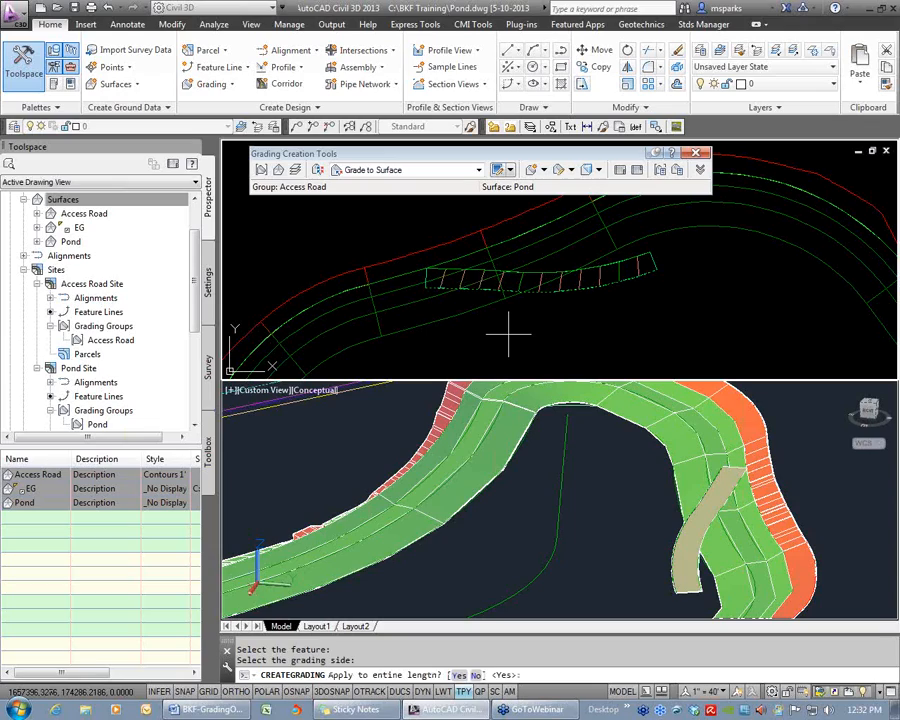
{"action": "key", "text": "Return"}
{"action": "key", "text": "Return"}
{"action": "type", "text": "2"}
{"action": "key", "text": "Return"}
{"action": "key", "text": "Return"}
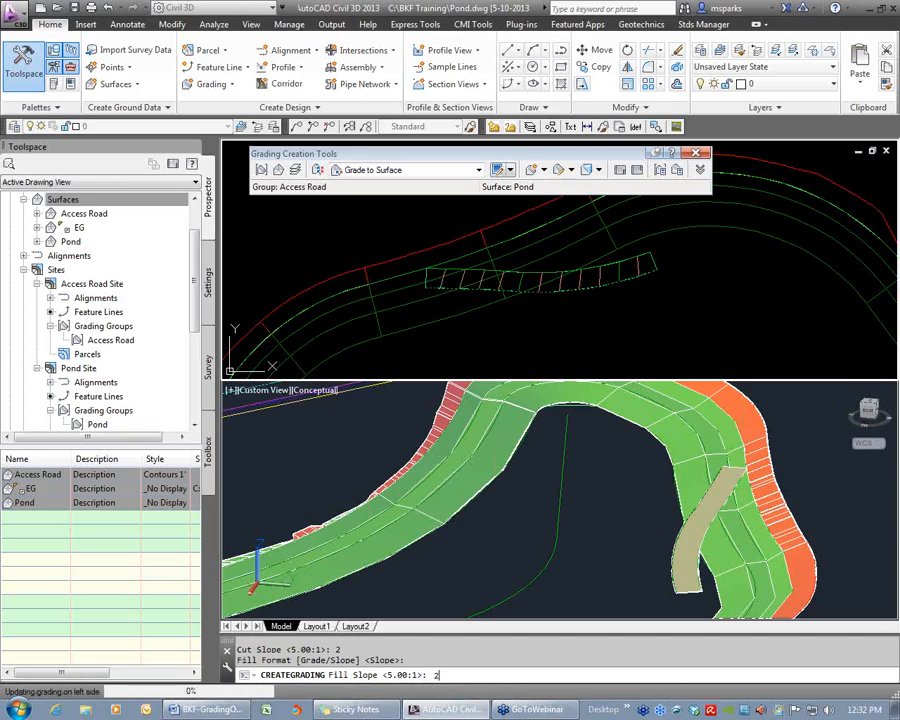
{"action": "key", "text": "Return"}
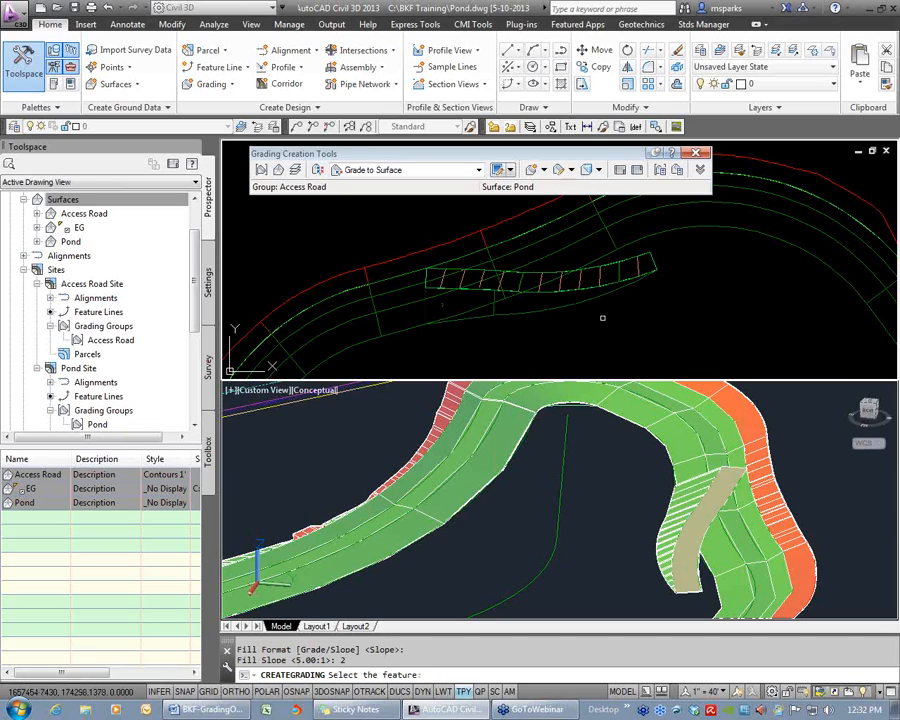
{"action": "key", "text": "Escape"}
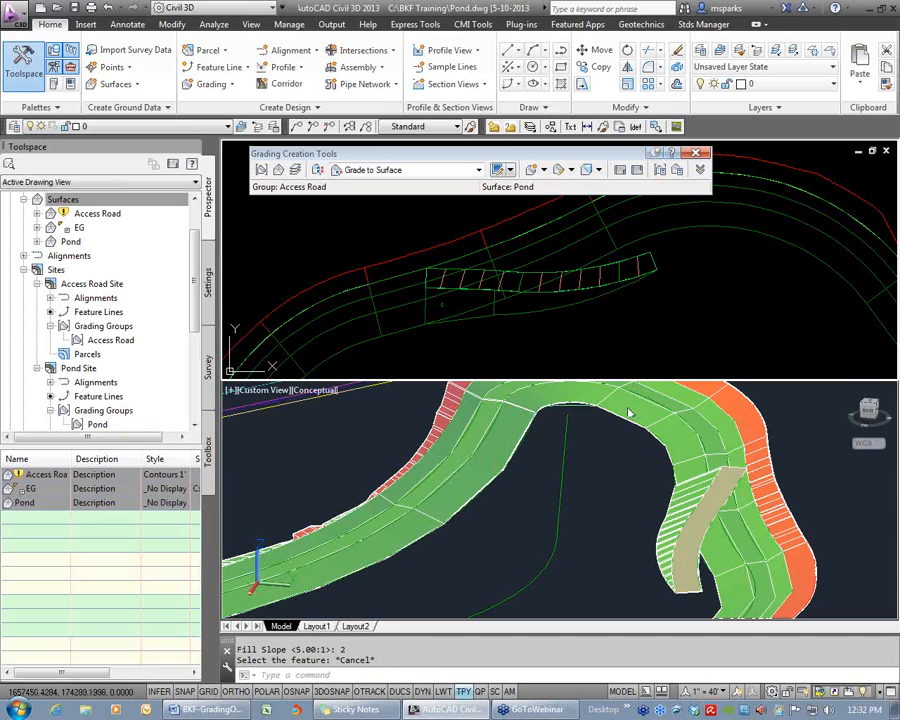
Examine the new side slope in 3D and check the automatic surface creation setting of the Access Road grading group
{"action": "middle_click_drag", "start_coordinate": [655, 521], "coordinate": [712, 522], "text": "shift"}
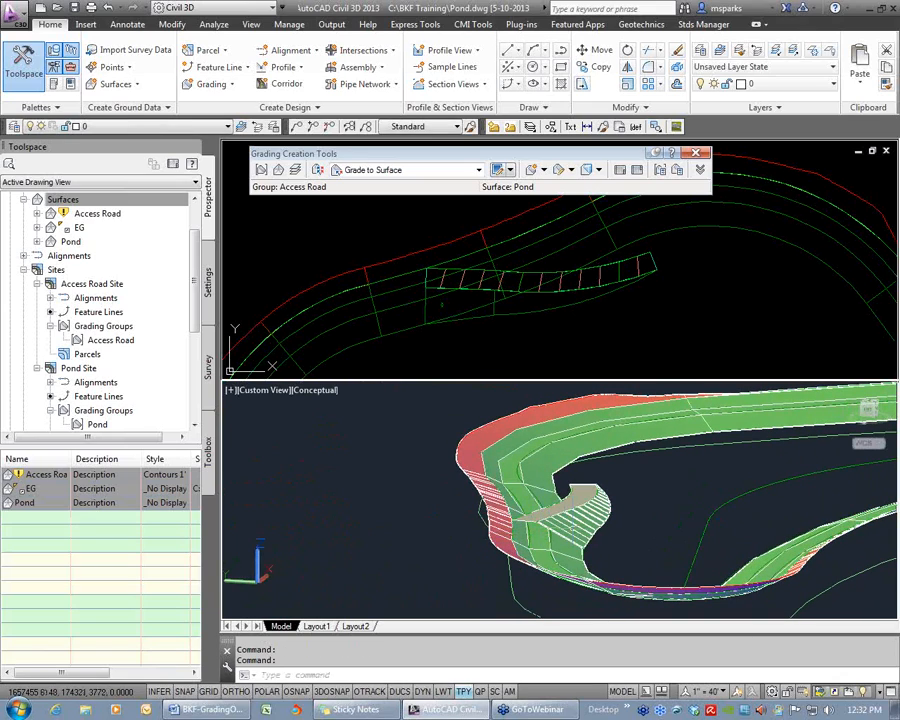
{"action": "middle_click_drag", "start_coordinate": [641, 522], "coordinate": [484, 539], "text": "shift"}
{"action": "middle_click_drag", "start_coordinate": [613, 560], "coordinate": [648, 545], "text": "shift"}
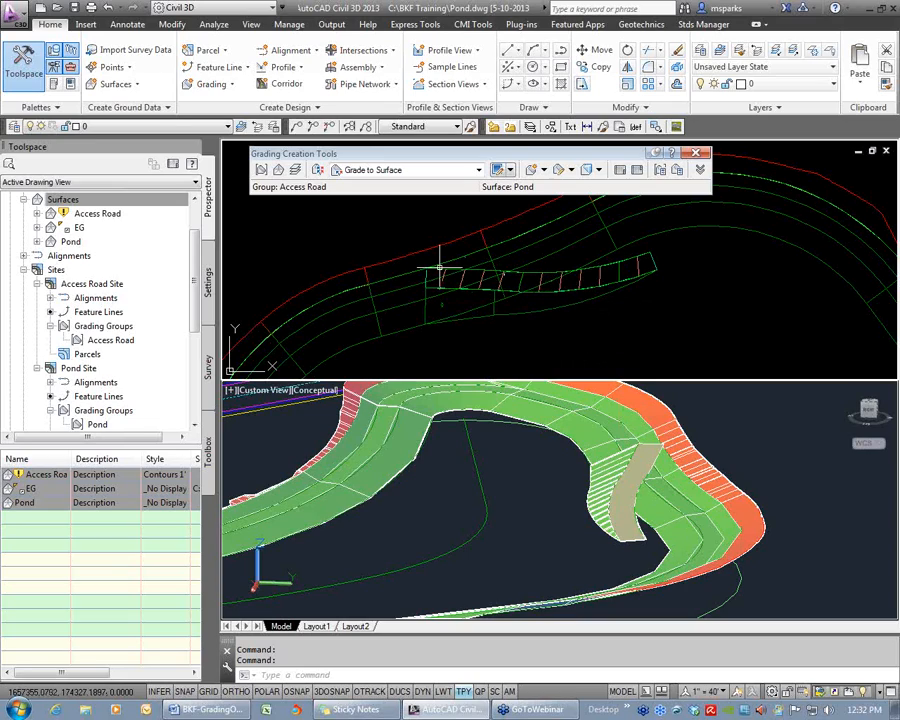
{"action": "left_click", "coordinate": [108, 340]}
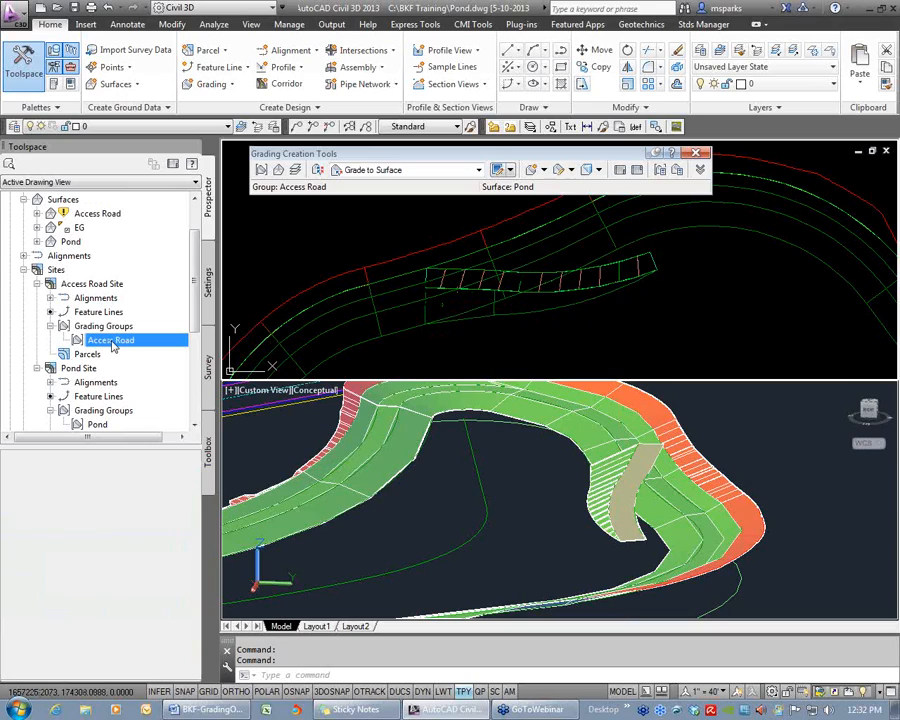
{"action": "right_click", "coordinate": [113, 345]}
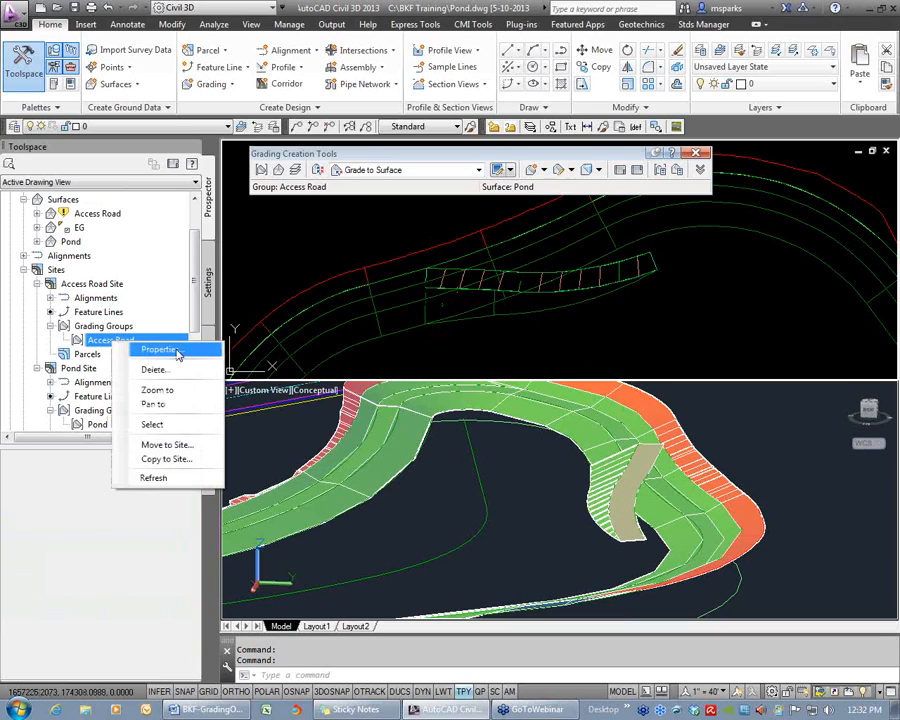
{"action": "left_click", "coordinate": [160, 349]}
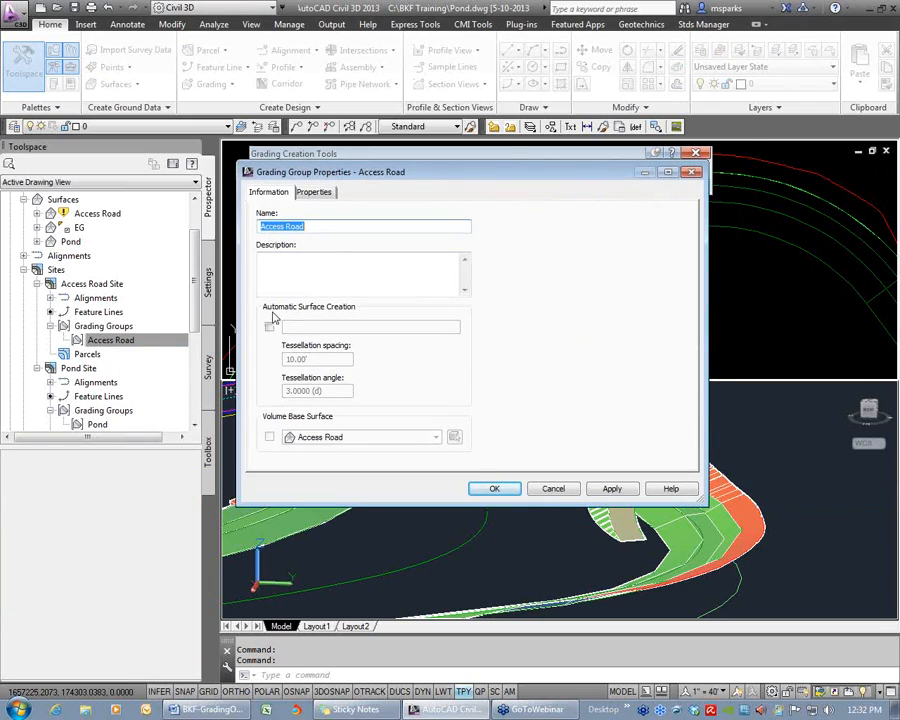
{"action": "left_click", "coordinate": [554, 489]}
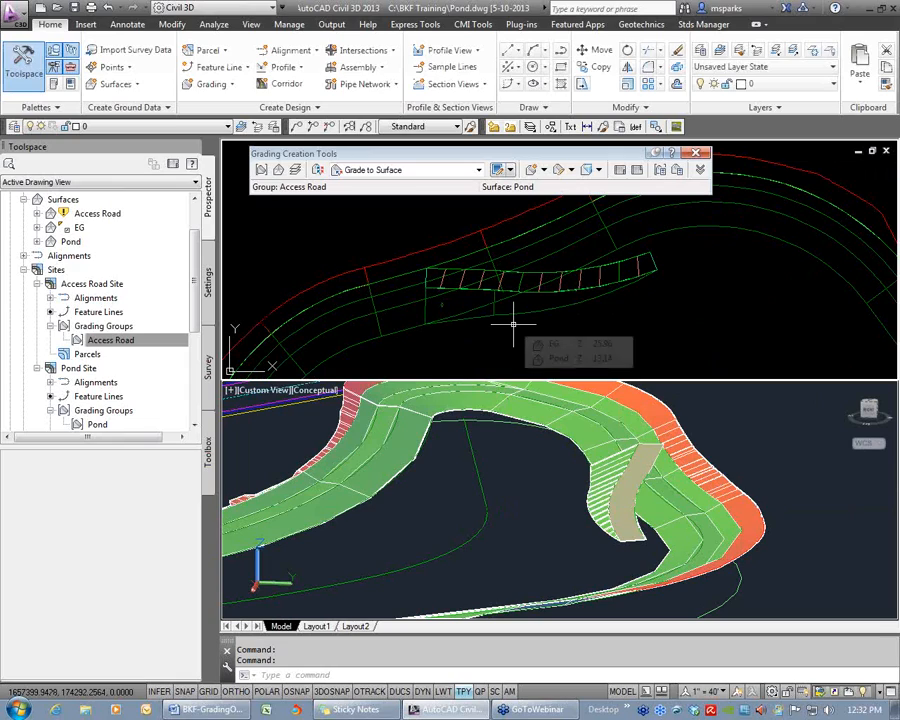
Add the lower daylight line to the Access Road surface as a standard breakline described as Bottom Daylight, with 5.00' supplementing distance, and save the drawing
{"action": "left_click", "coordinate": [479, 318]}
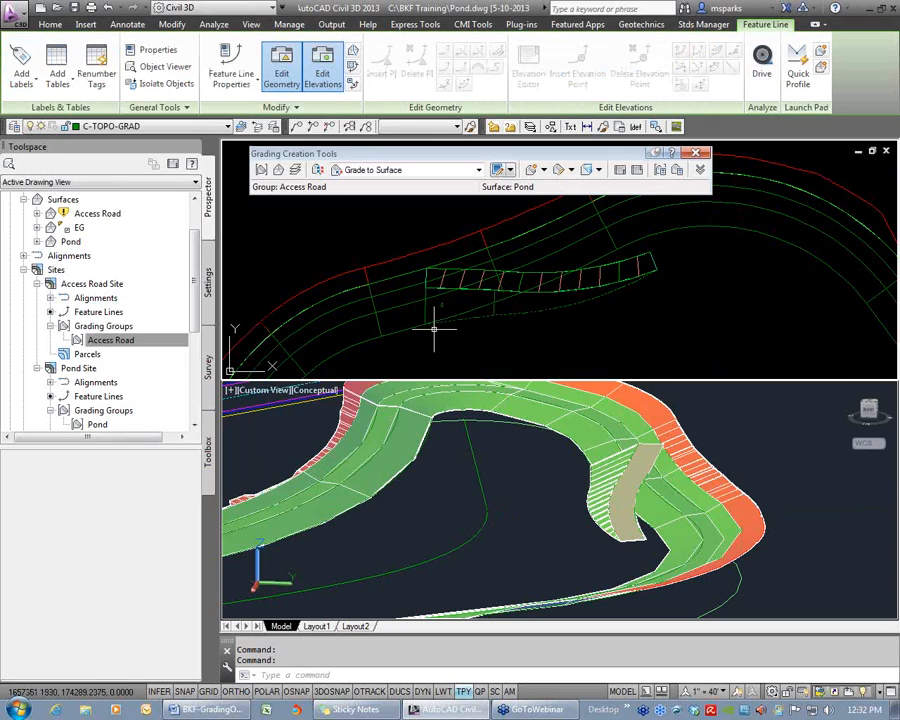
{"action": "key", "text": "Escape"}
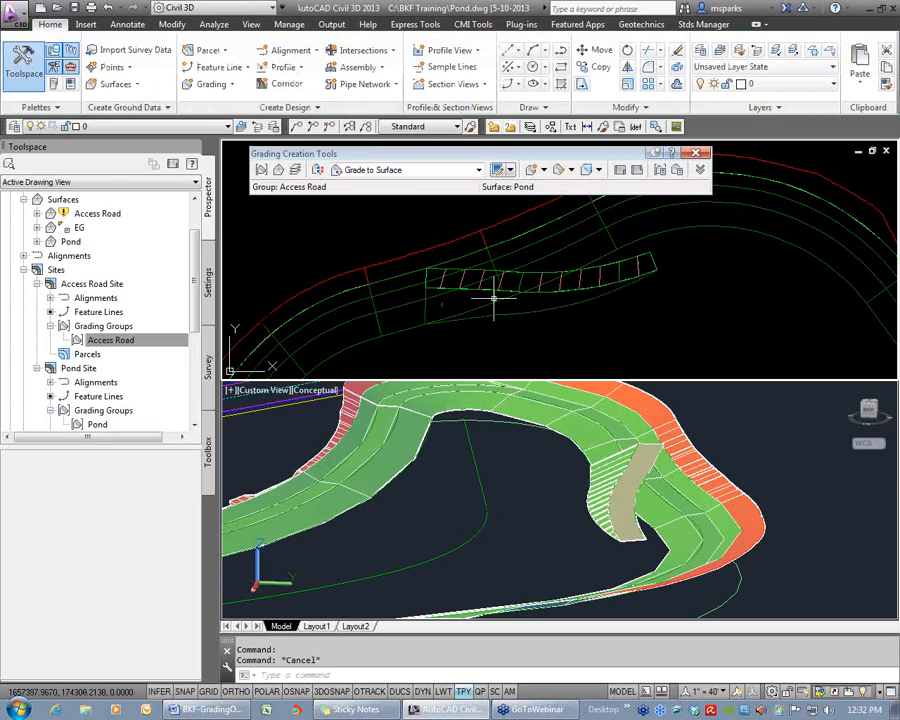
{"action": "left_click", "coordinate": [493, 296]}
{"action": "key", "text": "Escape"}
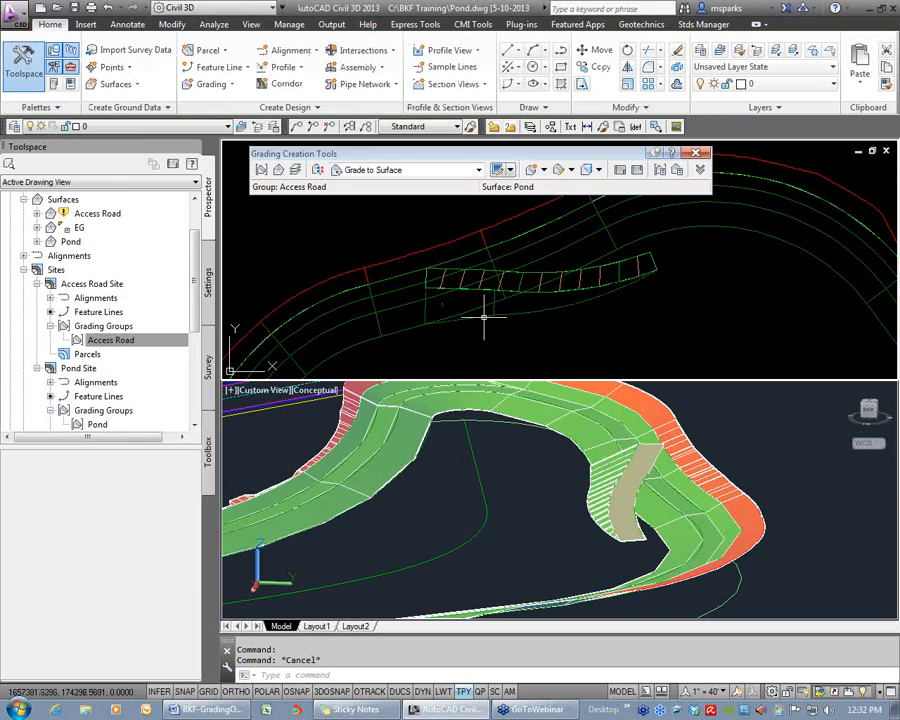
{"action": "left_click", "coordinate": [483, 318]}
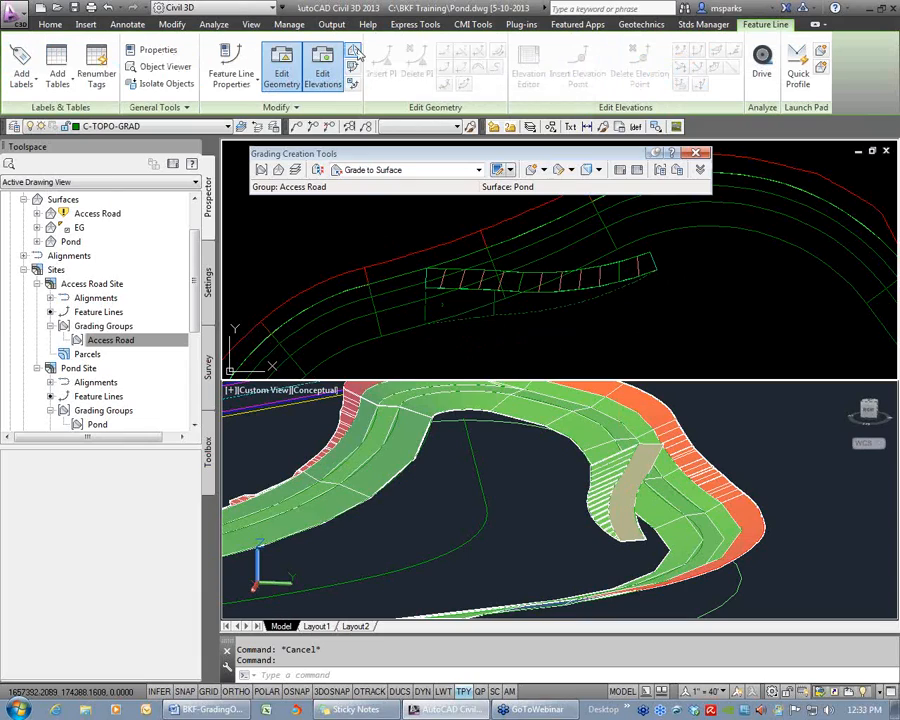
{"action": "left_click", "coordinate": [355, 52]}
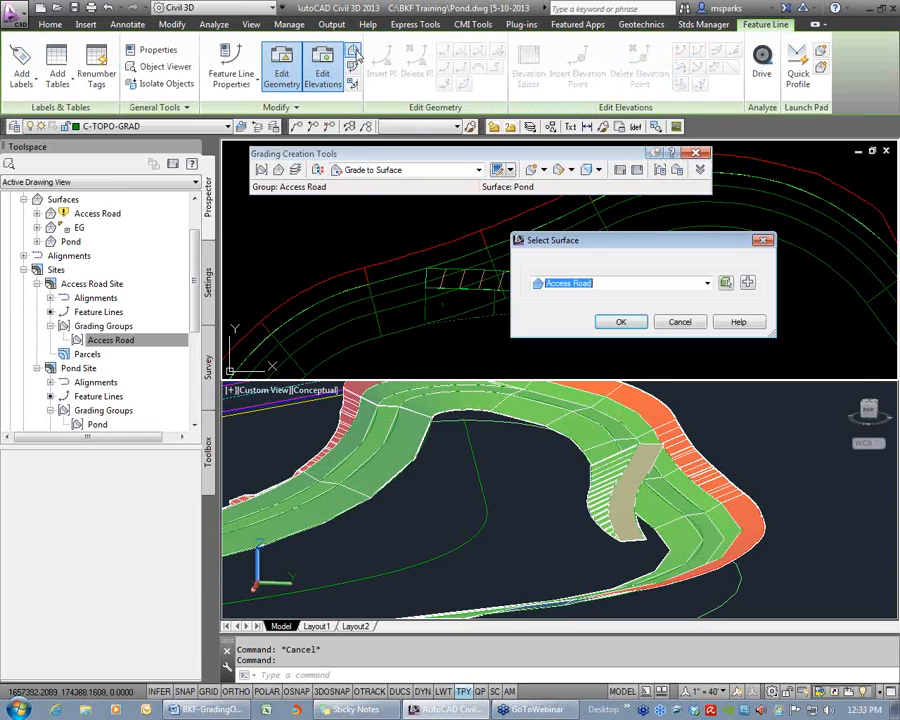
{"action": "left_click", "coordinate": [621, 327]}
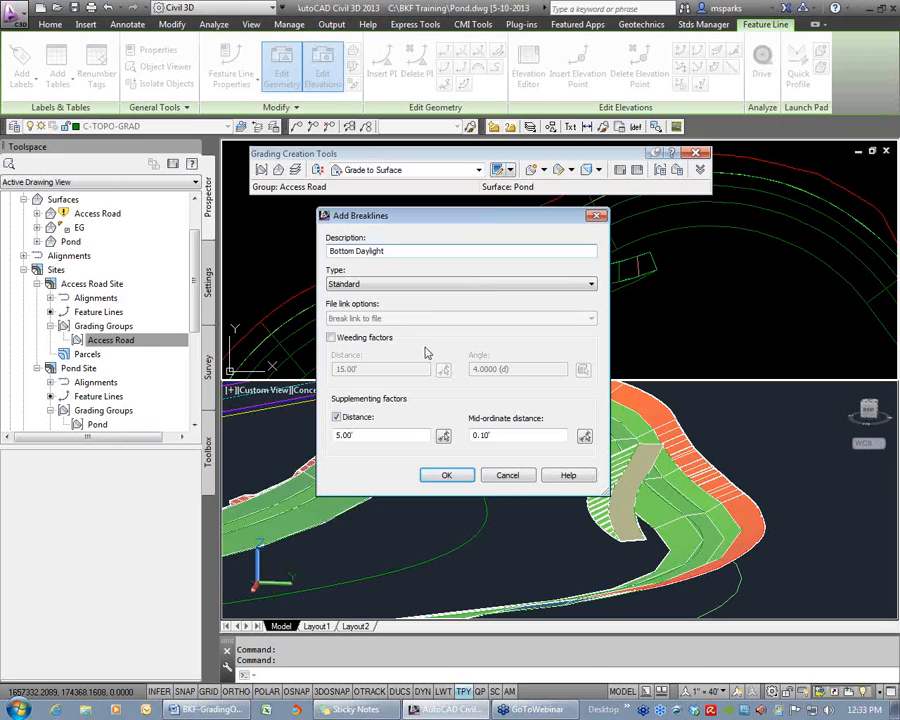
{"action": "left_click", "coordinate": [455, 475]}
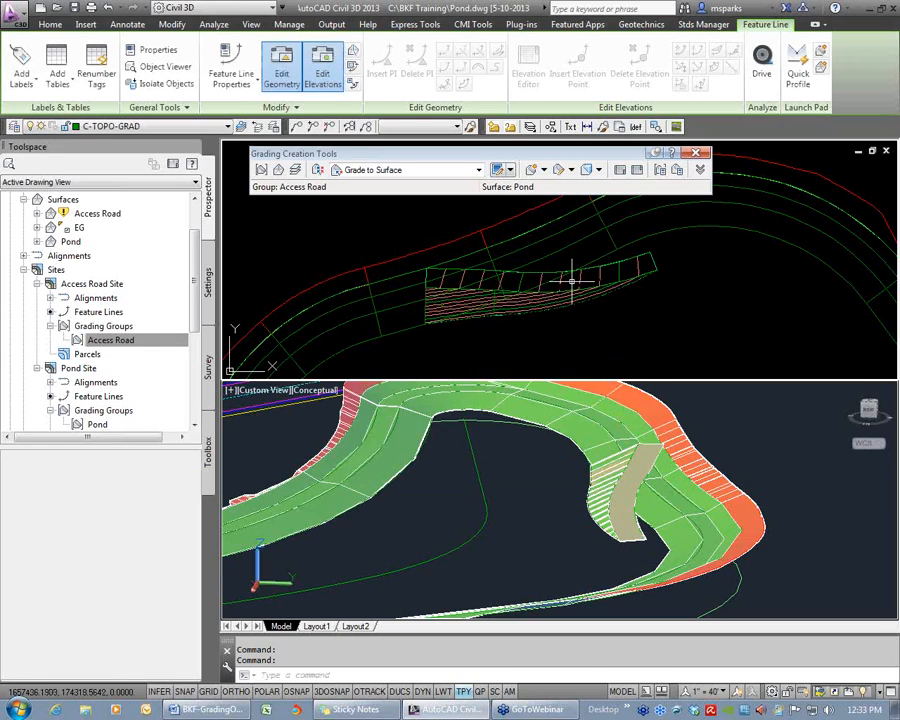
{"action": "key", "text": "Escape"}
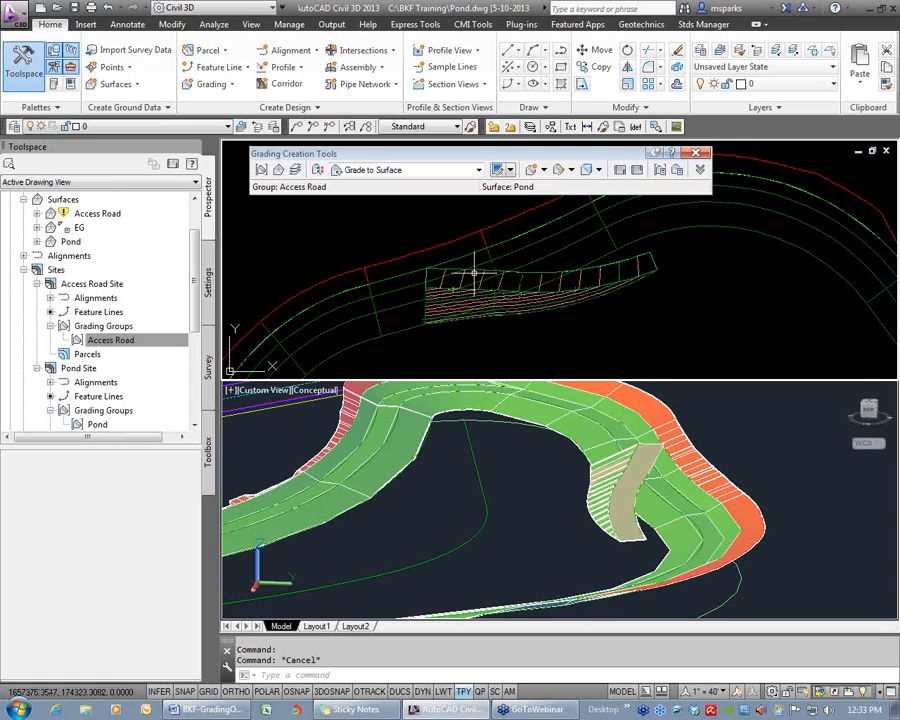
{"action": "key", "text": "ctrl+s"}
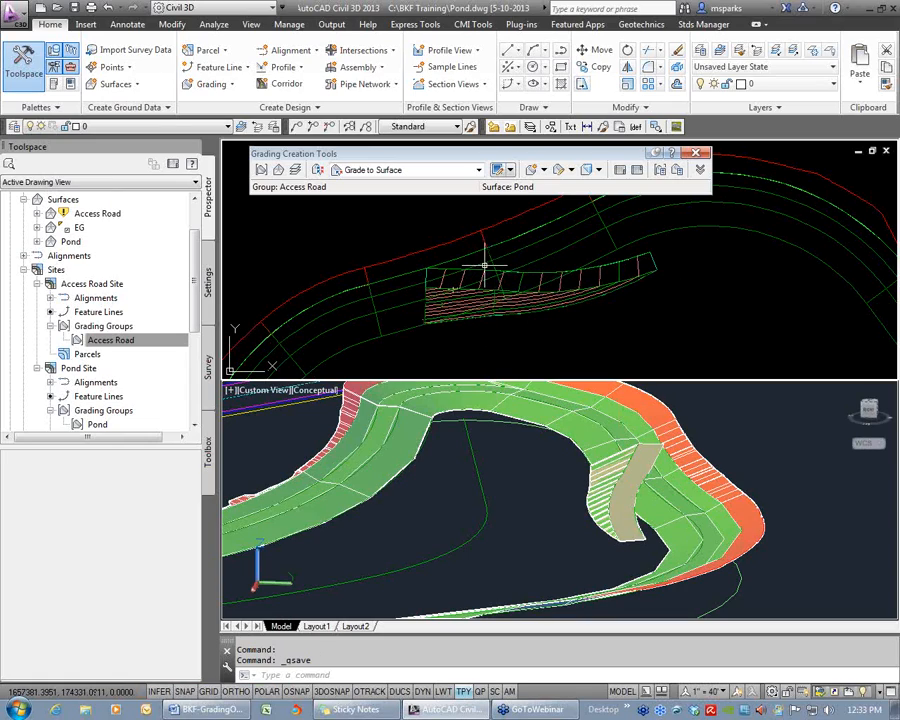
Create a grading from the road's uphill feature line toward the bank, along its entire length, with 2:1 cut and fill slopes
{"action": "left_click", "coordinate": [543, 170]}
{"action": "left_click", "coordinate": [566, 189]}
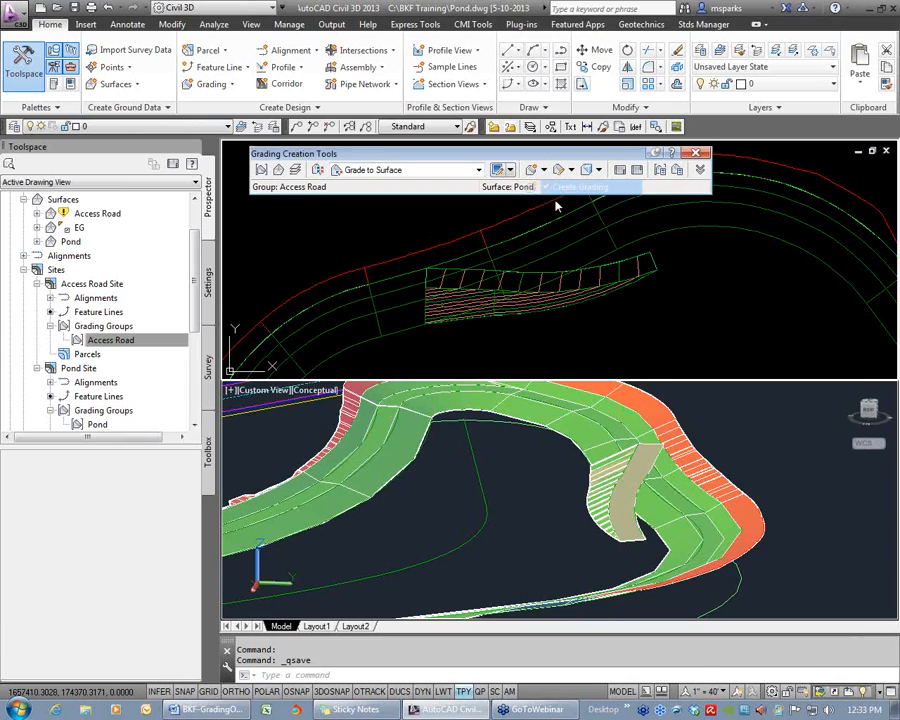
{"action": "left_click", "coordinate": [512, 241]}
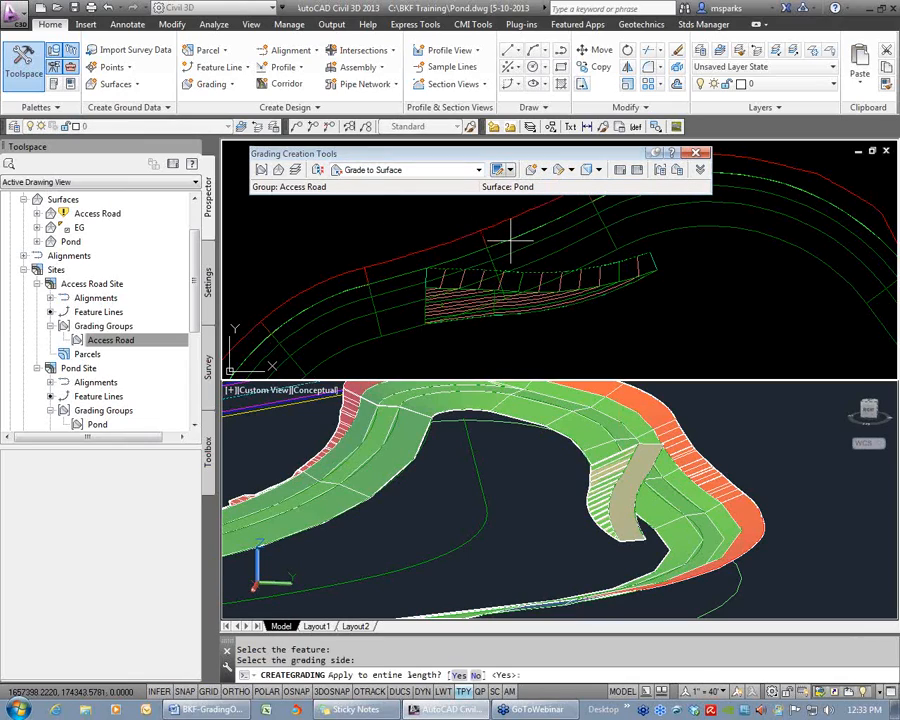
{"action": "key", "text": "Return"}
{"action": "key", "text": "Return"}
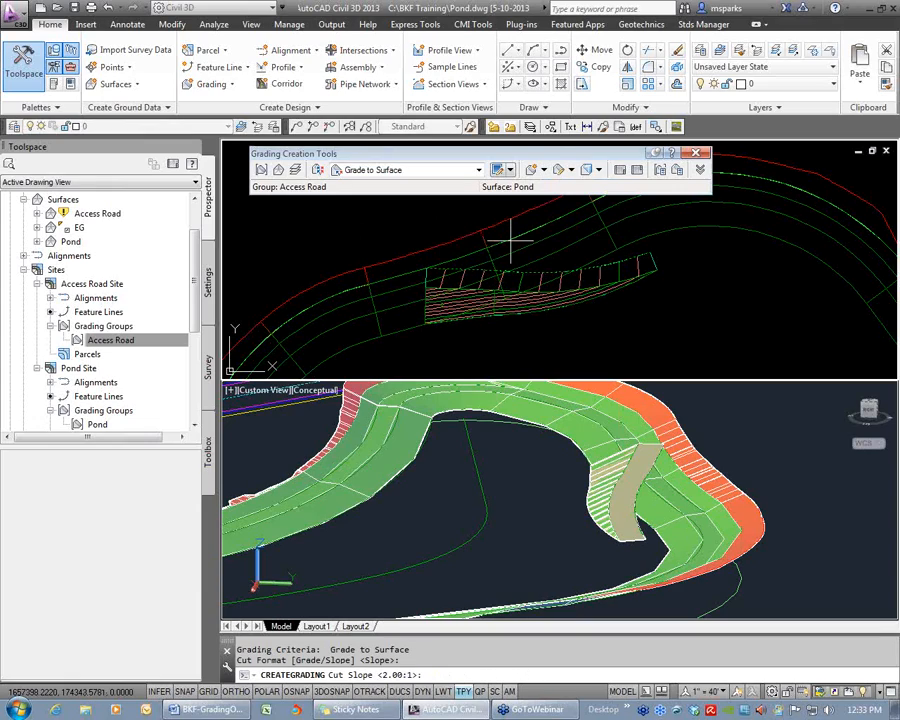
{"action": "key", "text": "Return"}
{"action": "key", "text": "Return"}
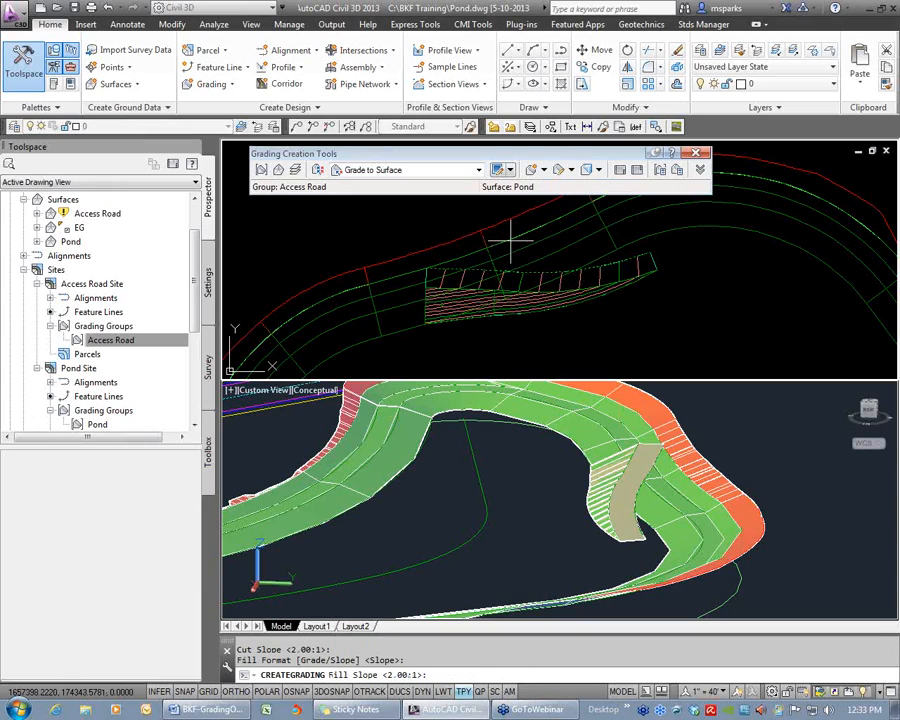
{"action": "key", "text": "Return"}
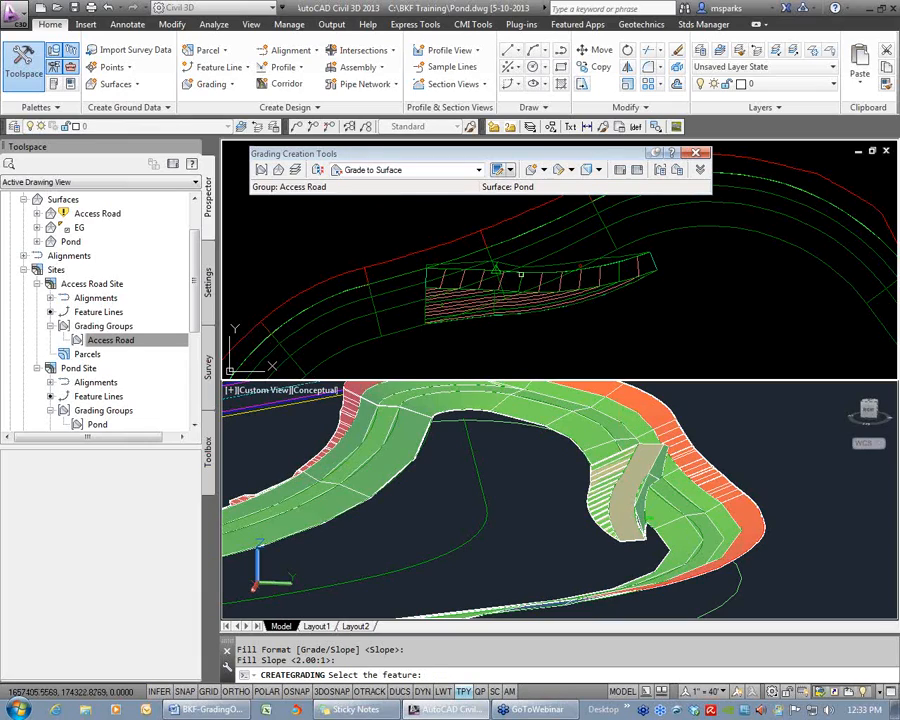
{"action": "key", "text": "Escape"}
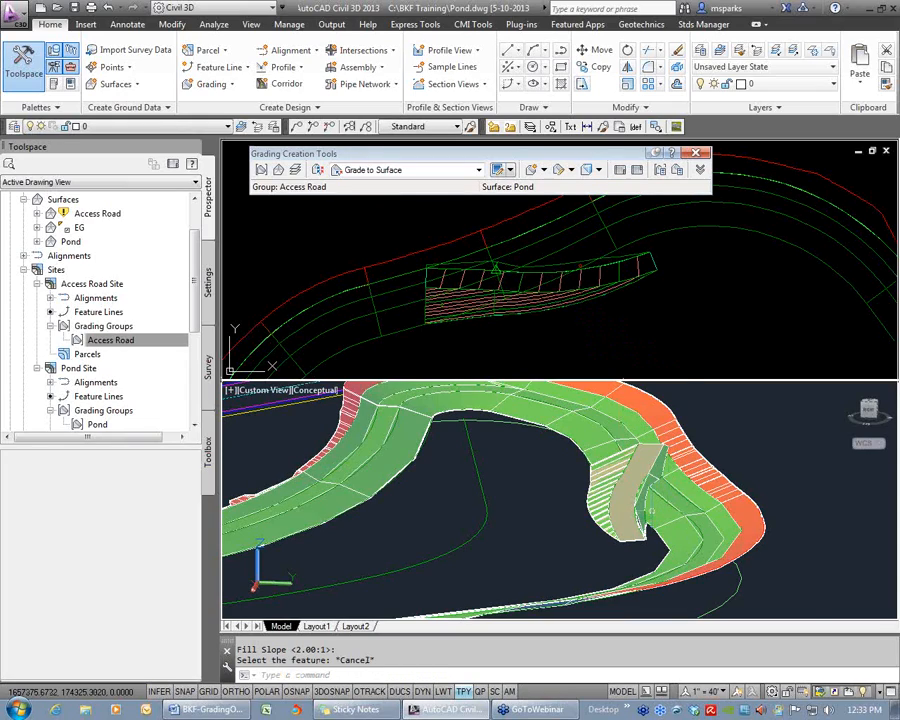
Add the upper daylight line to the Access Road surface as a standard breakline described as Top Daylight, with 5.00' supplementing distance
{"action": "scroll", "coordinate": [651, 511], "scroll_direction": "up", "scroll_amount": 5}
{"action": "middle_click_drag", "start_coordinate": [650, 513], "coordinate": [626, 404], "text": "shift"}
{"action": "mouse_move", "coordinate": [581, 518]}
{"action": "middle_mouse_down", "text": "shift"}
{"action": "mouse_move", "coordinate": [556, 526]}
{"action": "mouse_move", "coordinate": [591, 508]}
{"action": "mouse_move", "coordinate": [577, 526]}
{"action": "mouse_move", "coordinate": [607, 526]}
{"action": "mouse_move", "coordinate": [594, 534]}
{"action": "mouse_move", "coordinate": [598, 515]}
{"action": "middle_mouse_up", "text": "shift"}
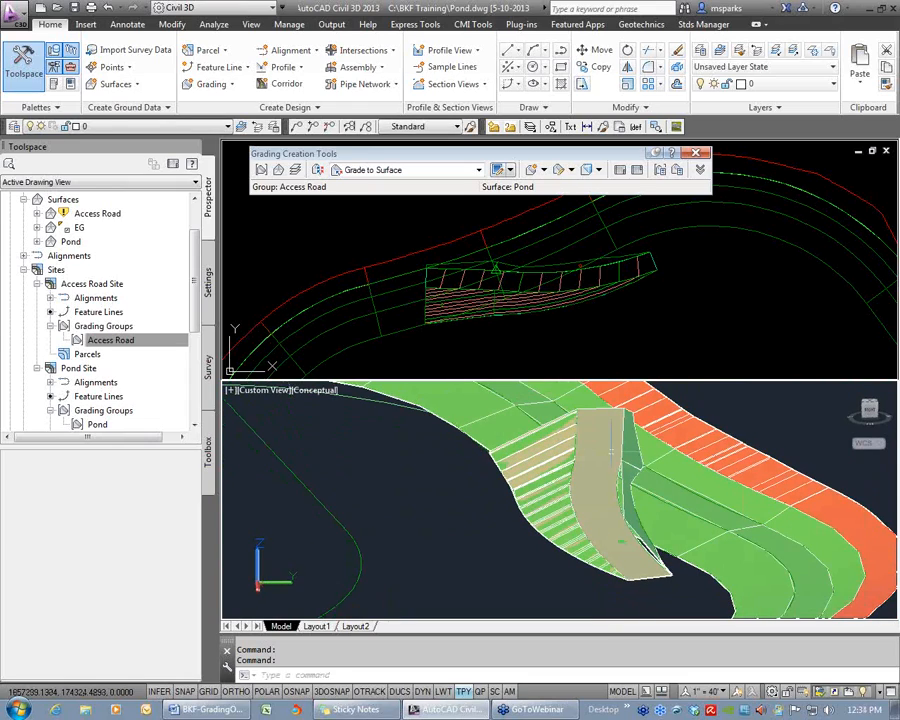
{"action": "scroll", "coordinate": [550, 270], "scroll_direction": "up", "scroll_amount": 2}
{"action": "left_click", "coordinate": [550, 265]}
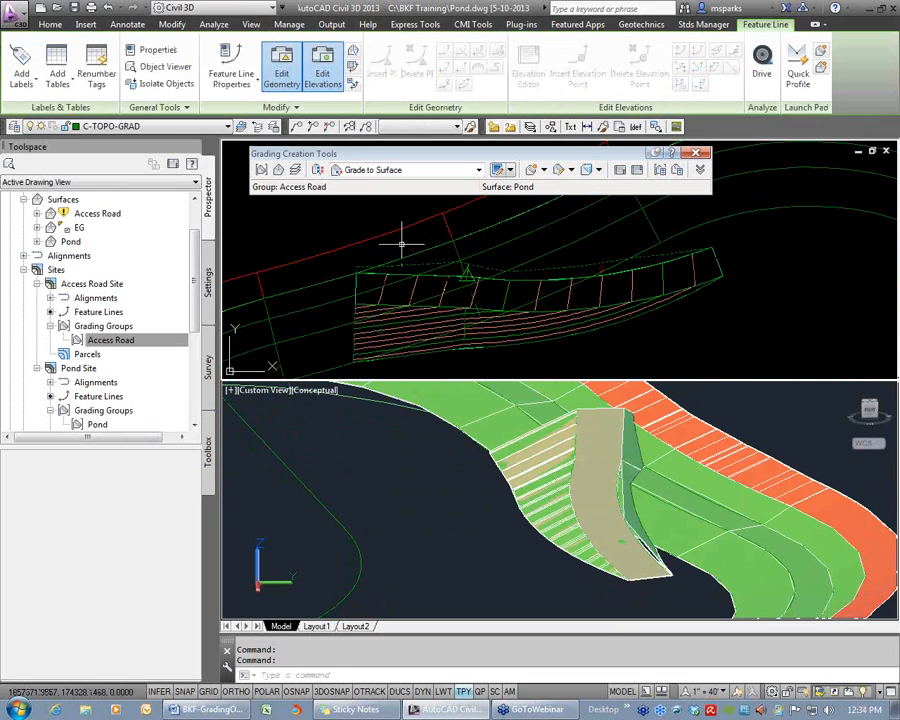
{"action": "left_click", "coordinate": [354, 50]}
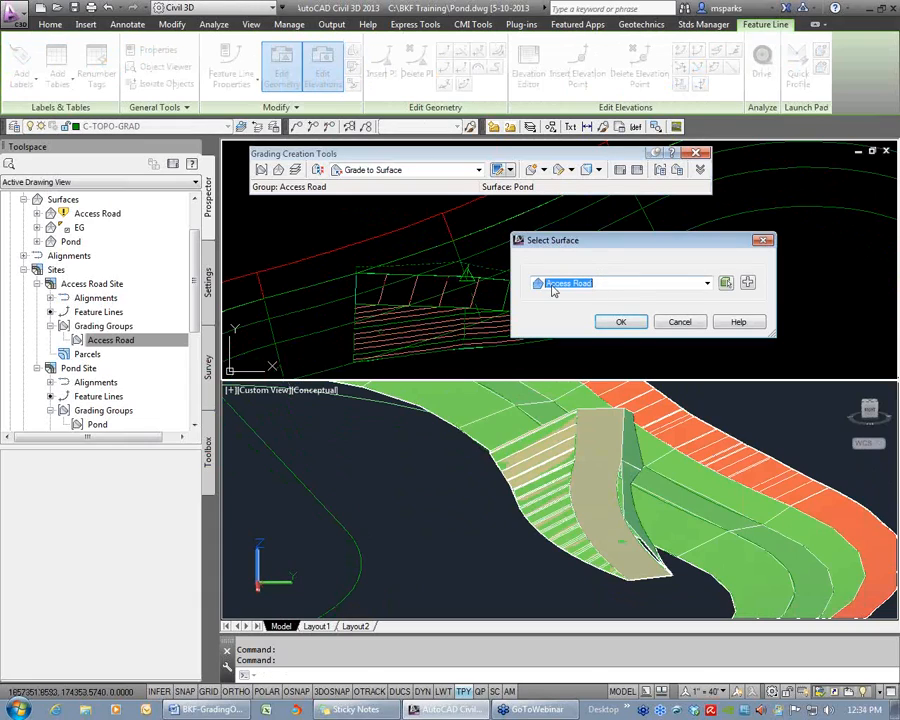
{"action": "left_click", "coordinate": [620, 322]}
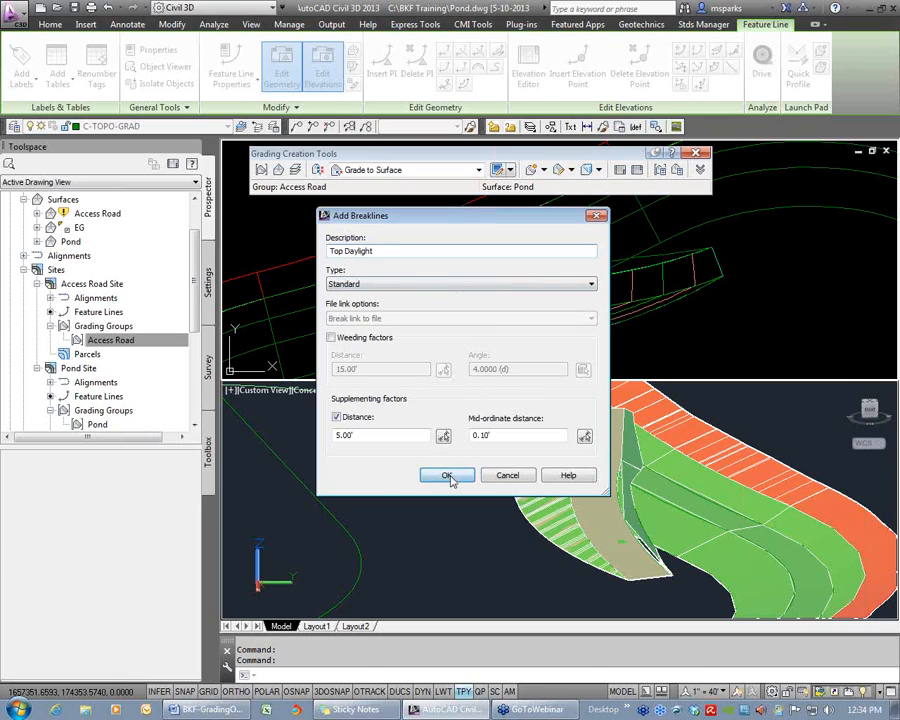
{"action": "left_click", "coordinate": [447, 476]}
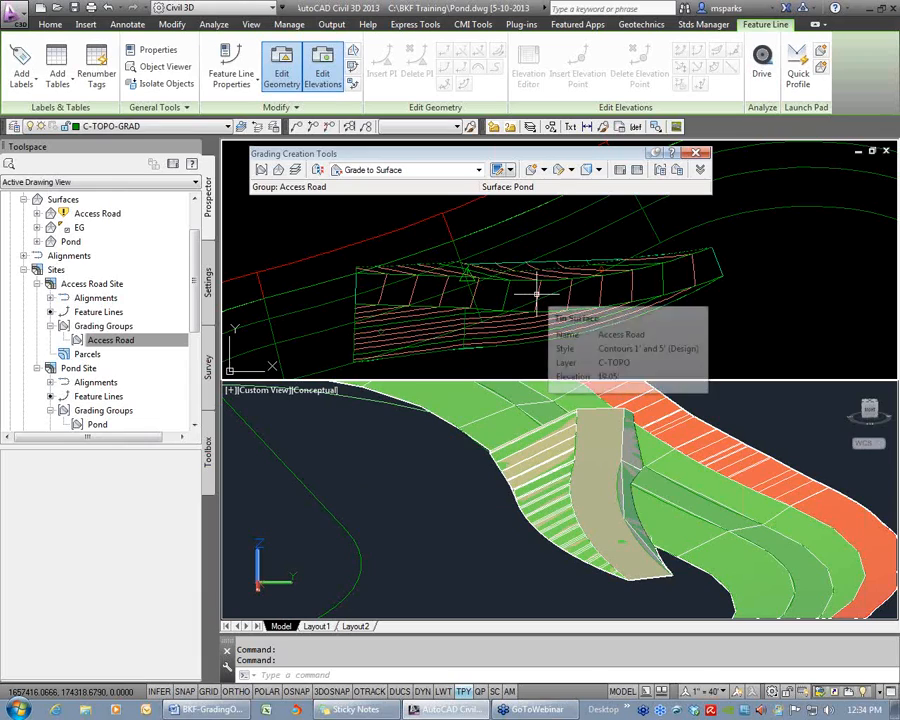
{"action": "key", "text": "Escape"}
Turn on the plan display of triangles in the Access Road surface's style, Contours 1' and 5' (Design)
{"action": "mouse_move", "coordinate": [531, 289]}
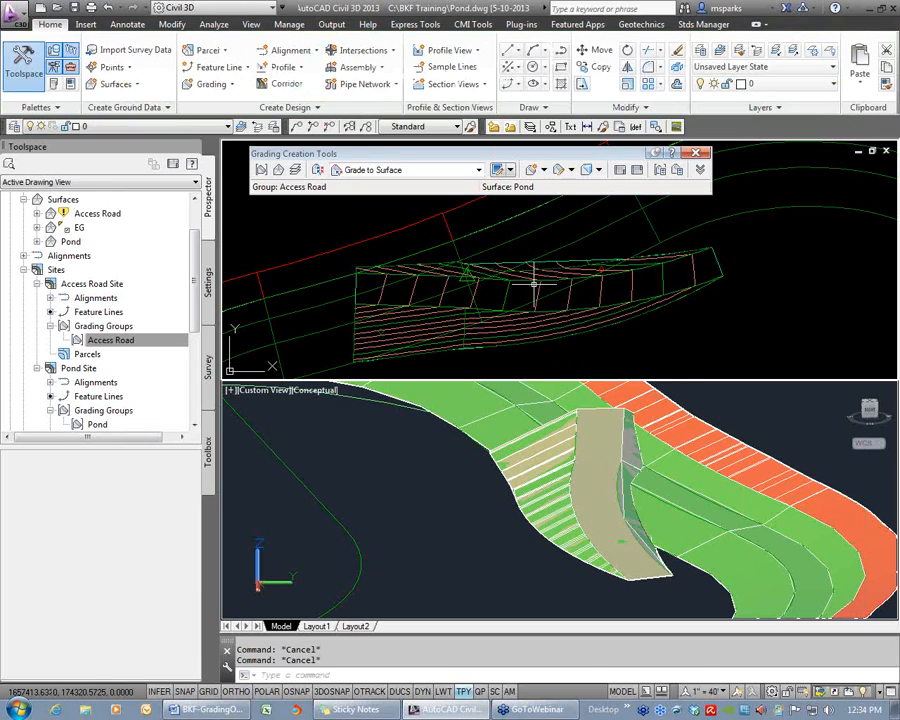
{"action": "scroll", "coordinate": [509, 266], "scroll_direction": "up", "scroll_amount": 3}
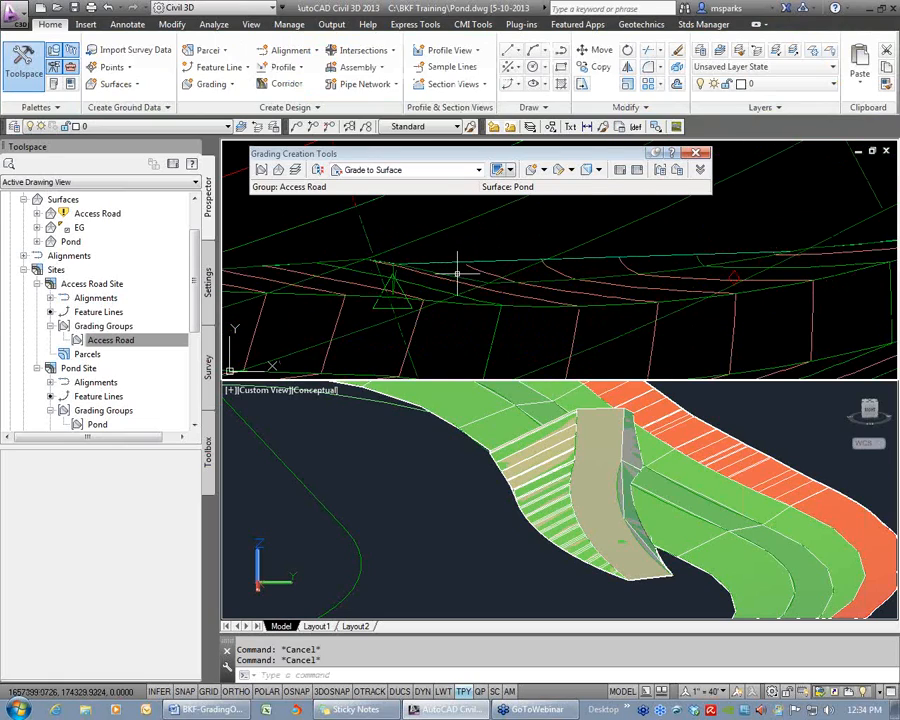
{"action": "left_click", "coordinate": [460, 261]}
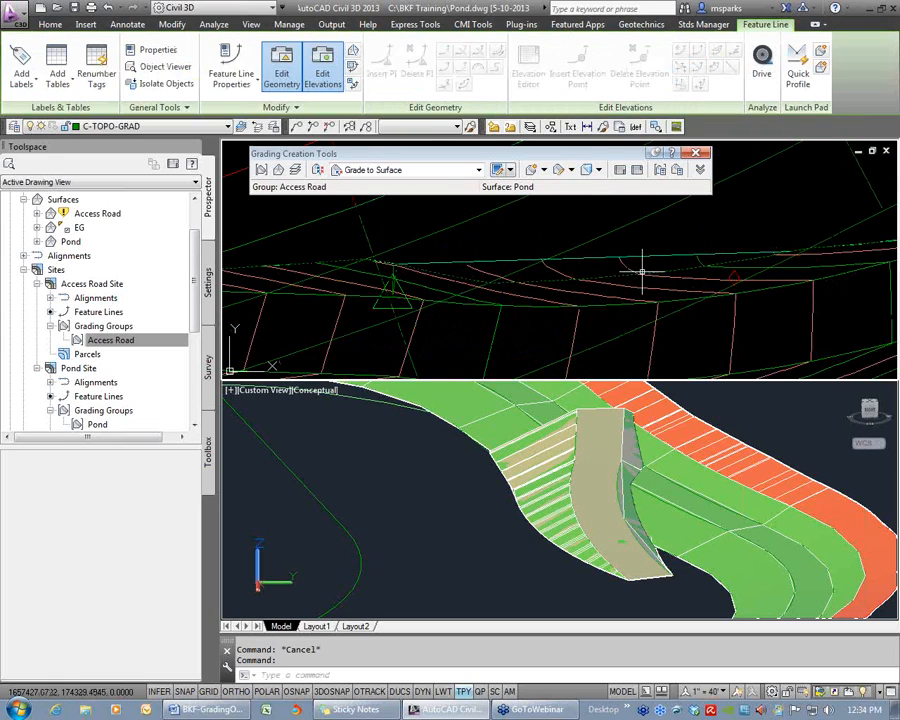
{"action": "mouse_move", "coordinate": [556, 263]}
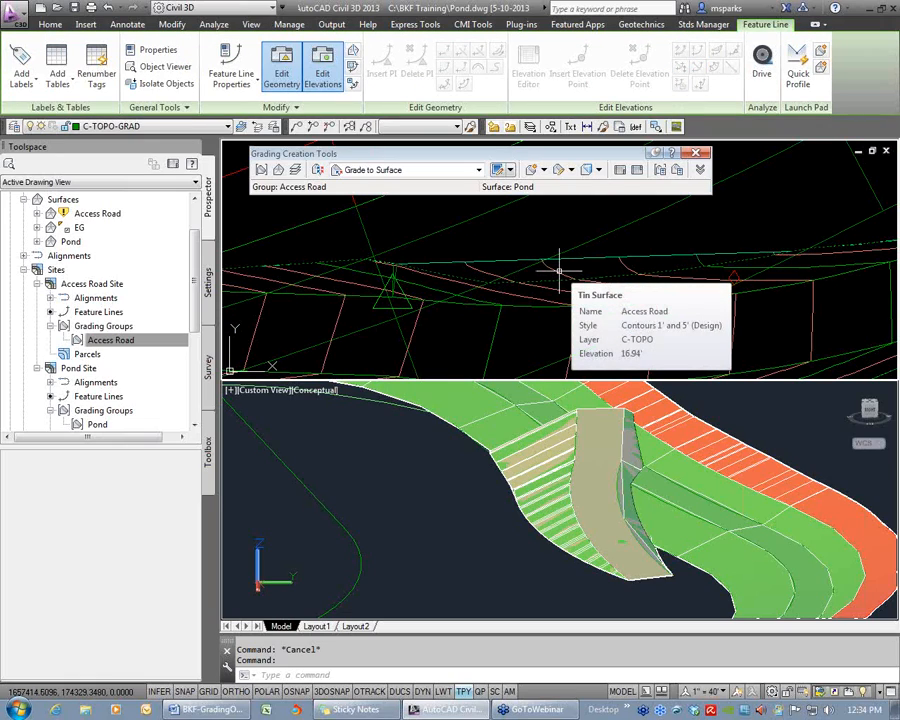
{"action": "scroll", "coordinate": [553, 272], "scroll_direction": "down", "scroll_amount": 5}
{"action": "scroll", "coordinate": [552, 272], "scroll_direction": "up", "scroll_amount": 5}
{"action": "key", "text": "Escape"}
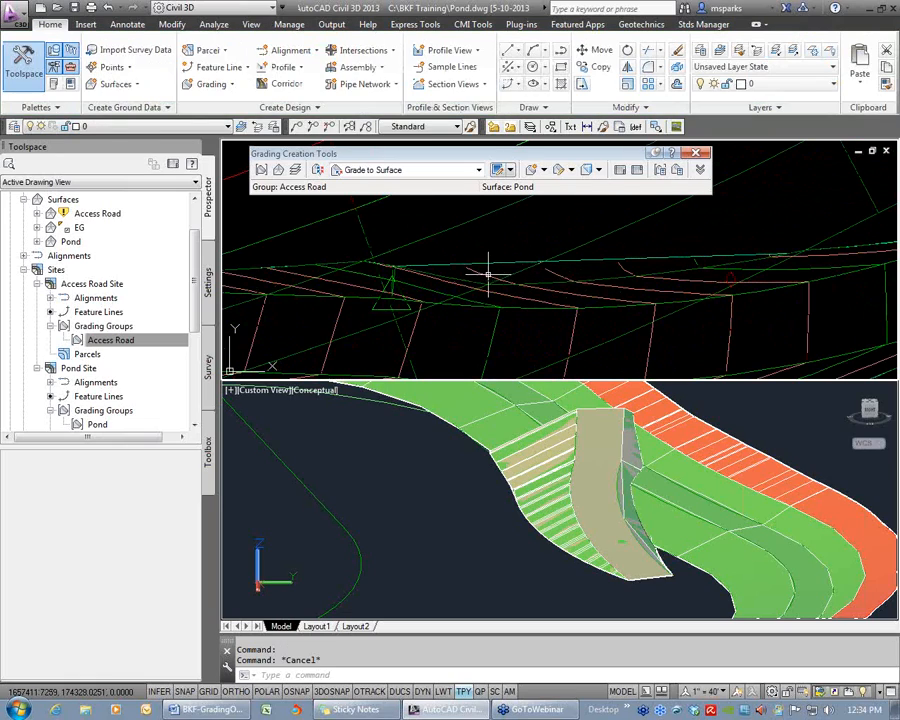
{"action": "left_click", "coordinate": [539, 257]}
{"action": "right_click", "coordinate": [540, 255]}
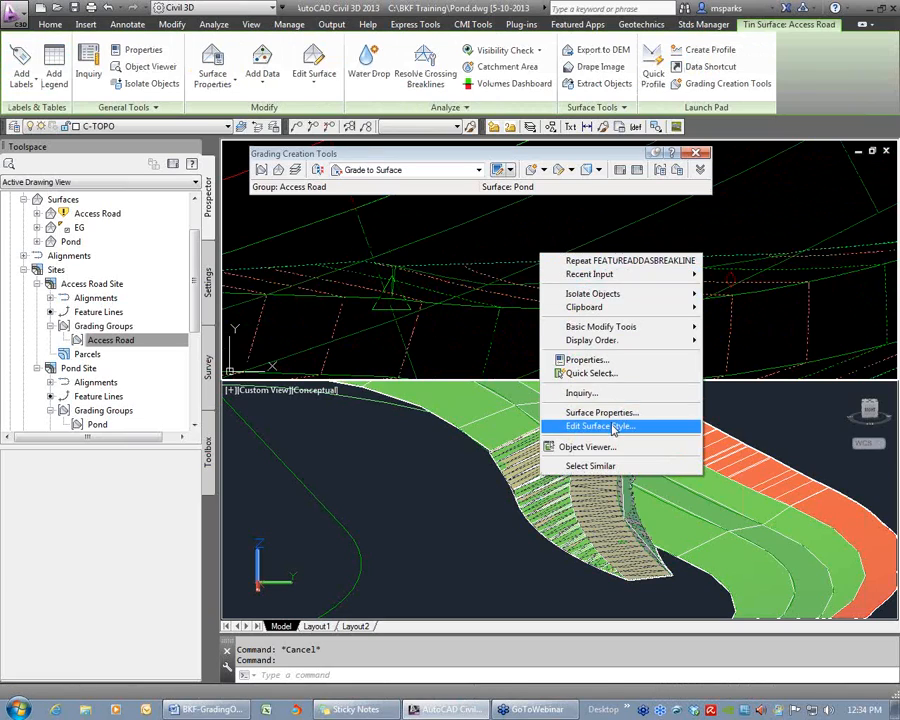
{"action": "left_click", "coordinate": [680, 425]}
{"action": "left_click", "coordinate": [340, 217]}
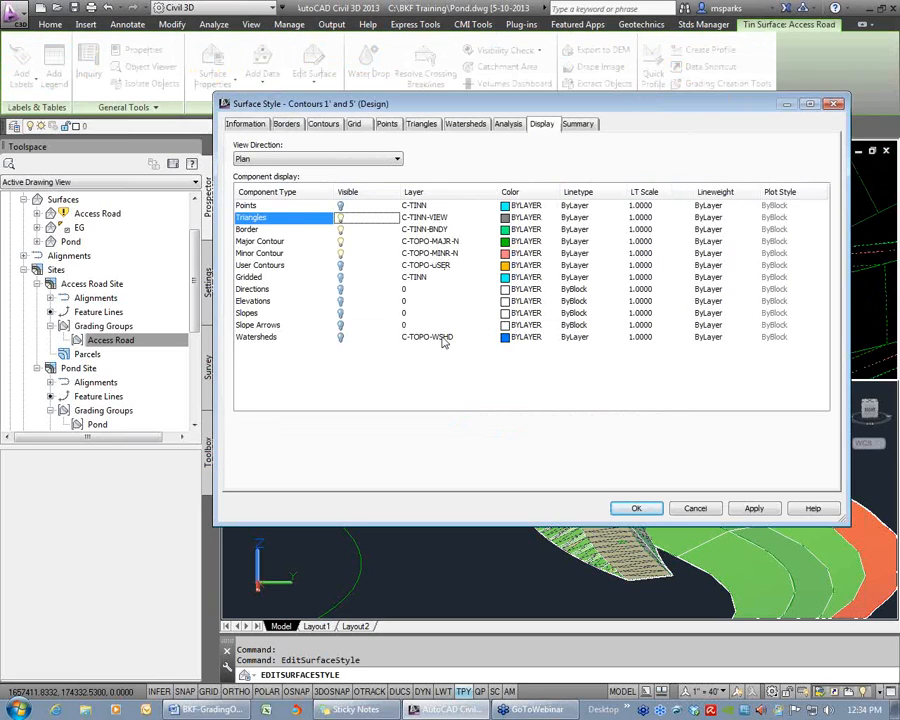
{"action": "left_click", "coordinate": [637, 510]}
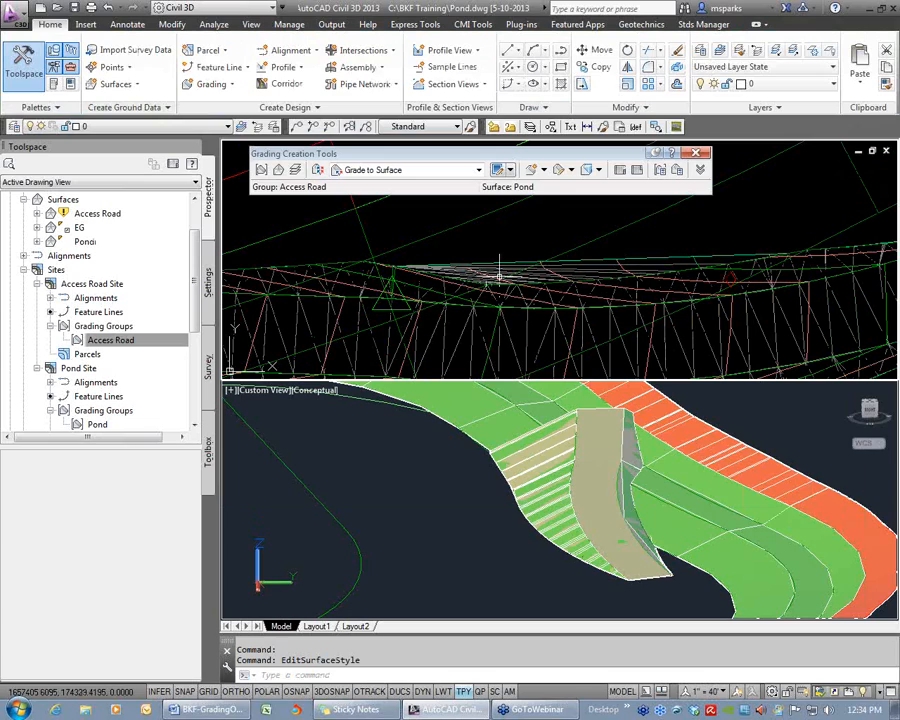
Delete the Access Road surface's stray triangle lines that bridge the inward bend of the uphill daylight line
{"action": "left_click", "coordinate": [496, 316]}
{"action": "left_click", "coordinate": [320, 90]}
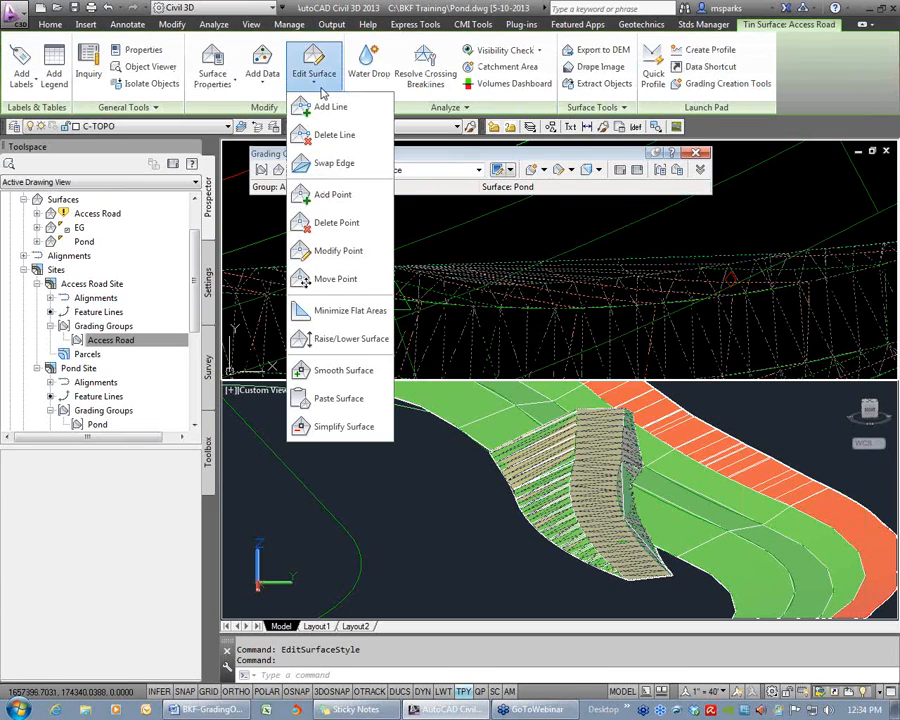
{"action": "left_click", "coordinate": [336, 134]}
{"action": "left_click", "coordinate": [504, 242]}
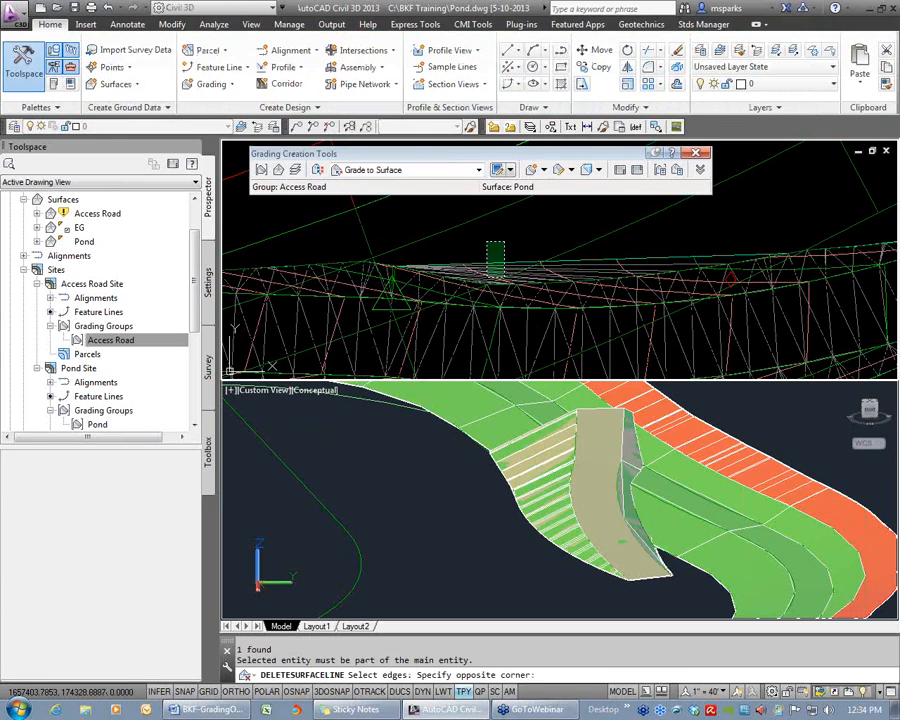
{"action": "left_click", "coordinate": [487, 282]}
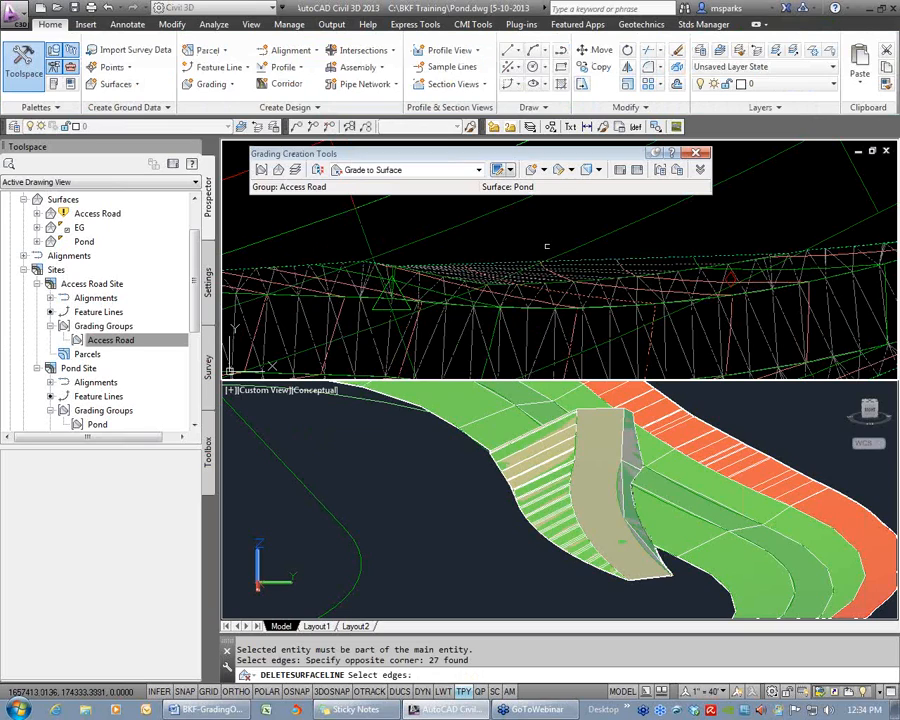
{"action": "scroll", "coordinate": [824, 263], "scroll_direction": "up", "scroll_amount": 5}
{"action": "scroll", "coordinate": [520, 300], "scroll_direction": "down", "scroll_amount": 6}
{"action": "scroll", "coordinate": [417, 317], "scroll_direction": "up", "scroll_amount": 2}
{"action": "middle_click_drag", "start_coordinate": [417, 317], "coordinate": [651, 233]}
{"action": "scroll", "coordinate": [468, 240], "scroll_direction": "down", "scroll_amount": 4}
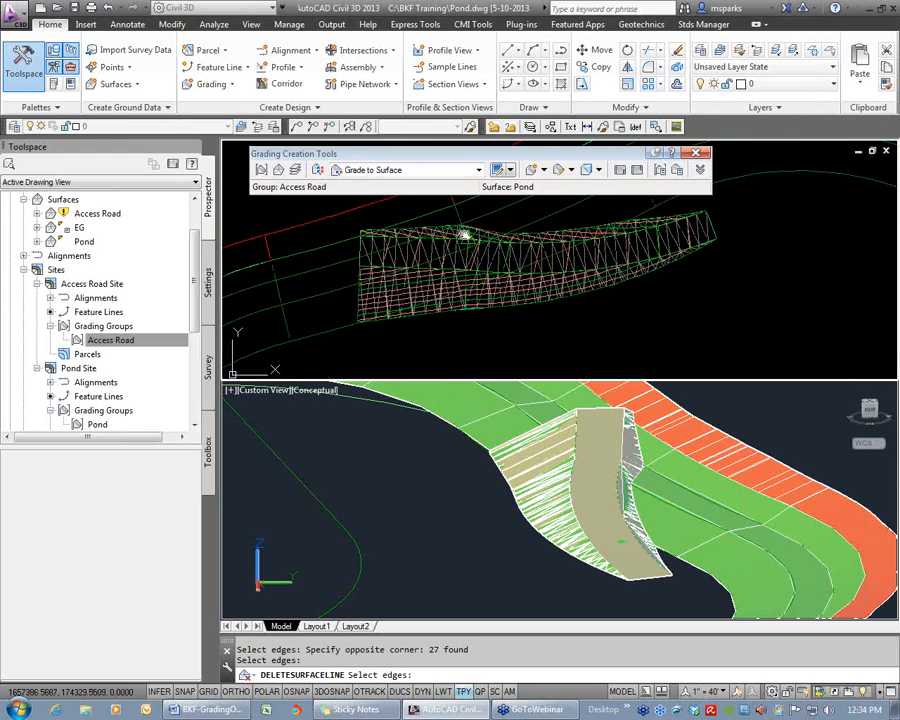
{"action": "middle_click_drag", "start_coordinate": [464, 235], "coordinate": [480, 256]}
{"action": "scroll", "coordinate": [461, 247], "scroll_direction": "up", "scroll_amount": 4}
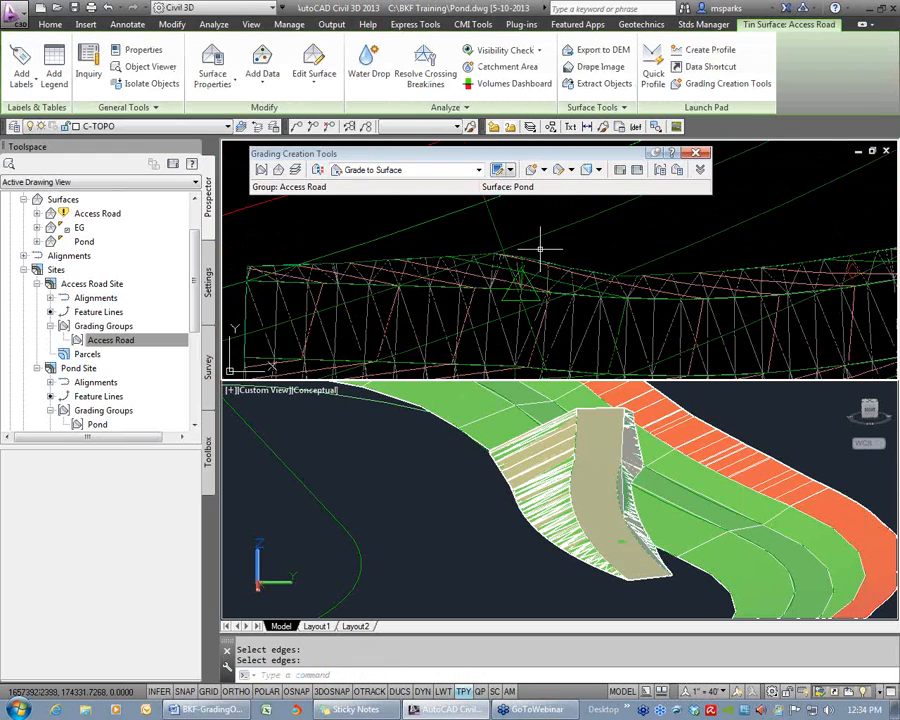
{"action": "key", "text": "Escape"}
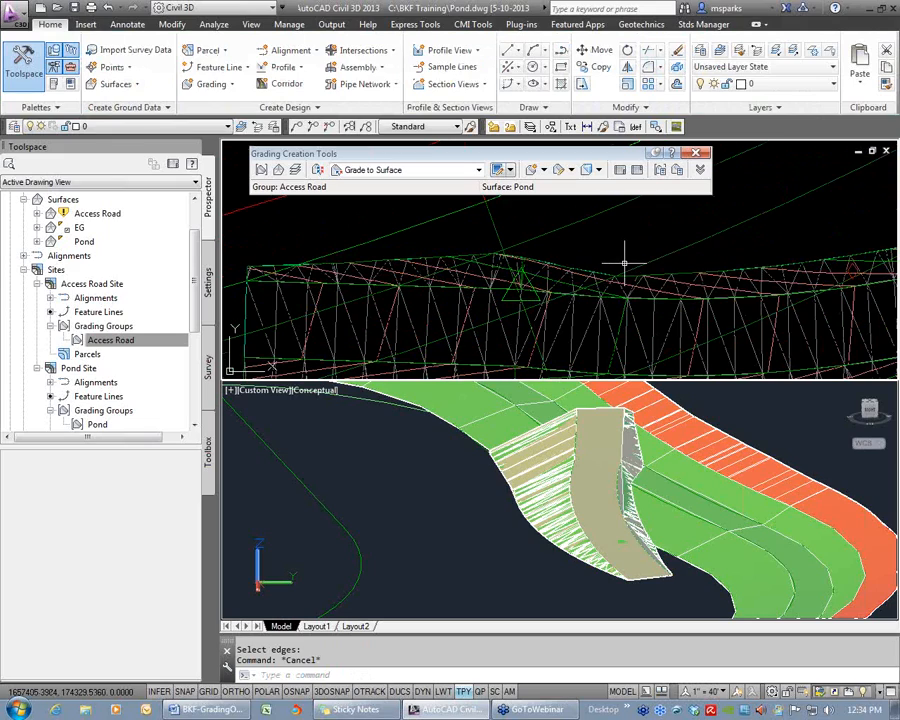
Turn off the plan display of triangles in the Access Road surface's style
{"action": "scroll", "coordinate": [585, 285], "scroll_direction": "down", "scroll_amount": 4}
{"action": "mouse_move", "coordinate": [563, 299]}
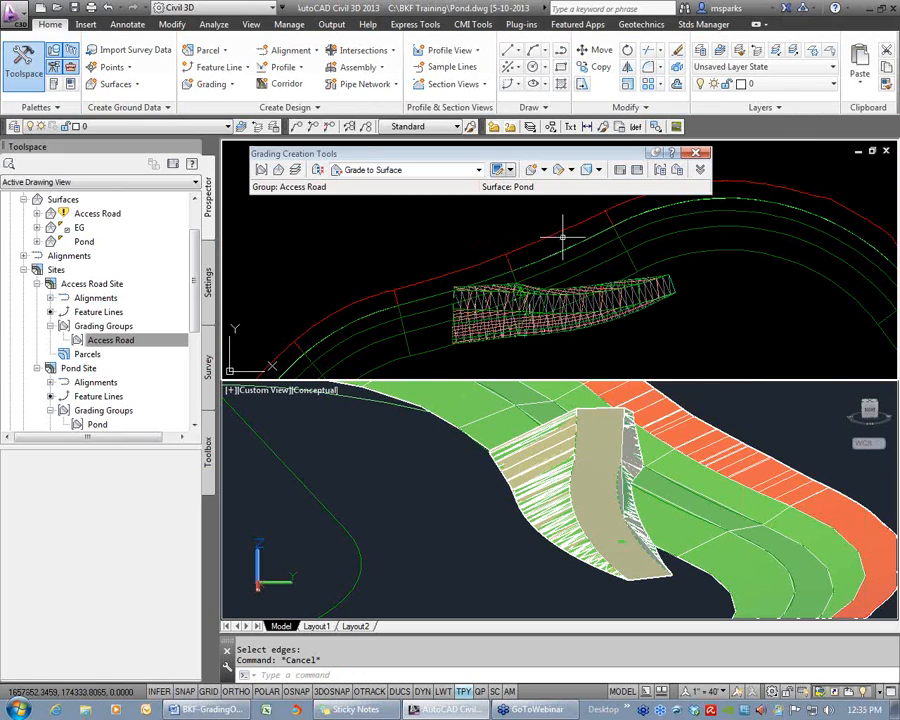
{"action": "left_click", "coordinate": [553, 300]}
{"action": "mouse_move", "coordinate": [568, 298]}
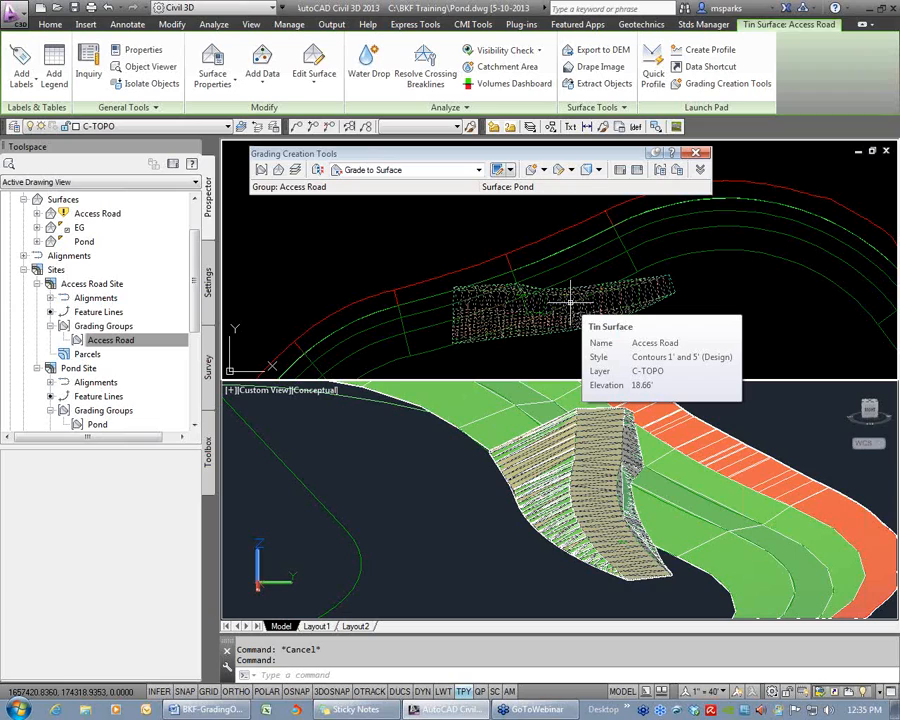
{"action": "right_click", "coordinate": [555, 298]}
{"action": "left_click", "coordinate": [633, 478]}
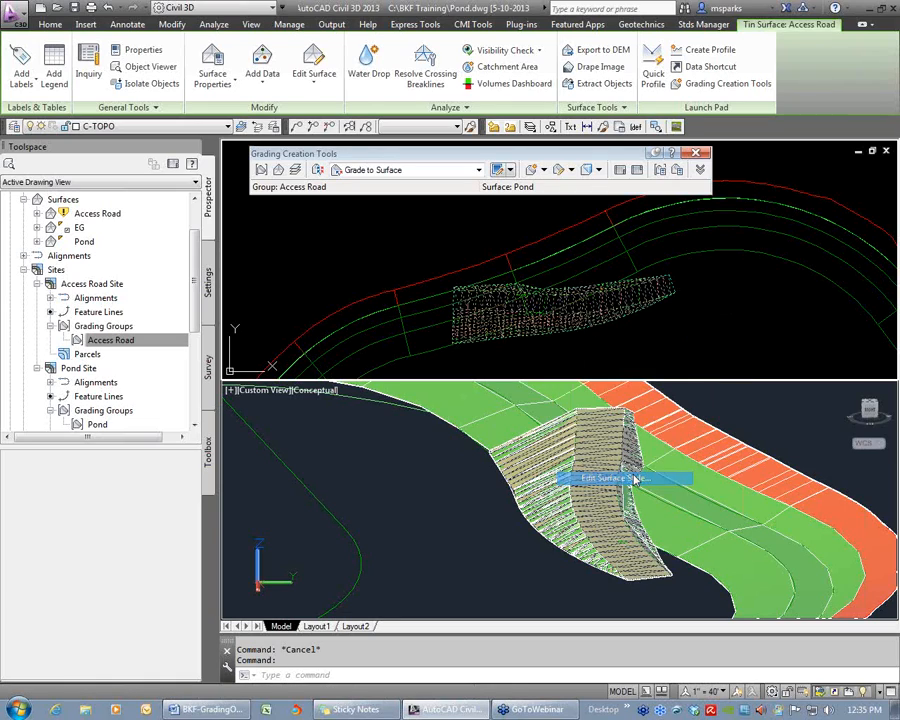
{"action": "left_click", "coordinate": [640, 508]}
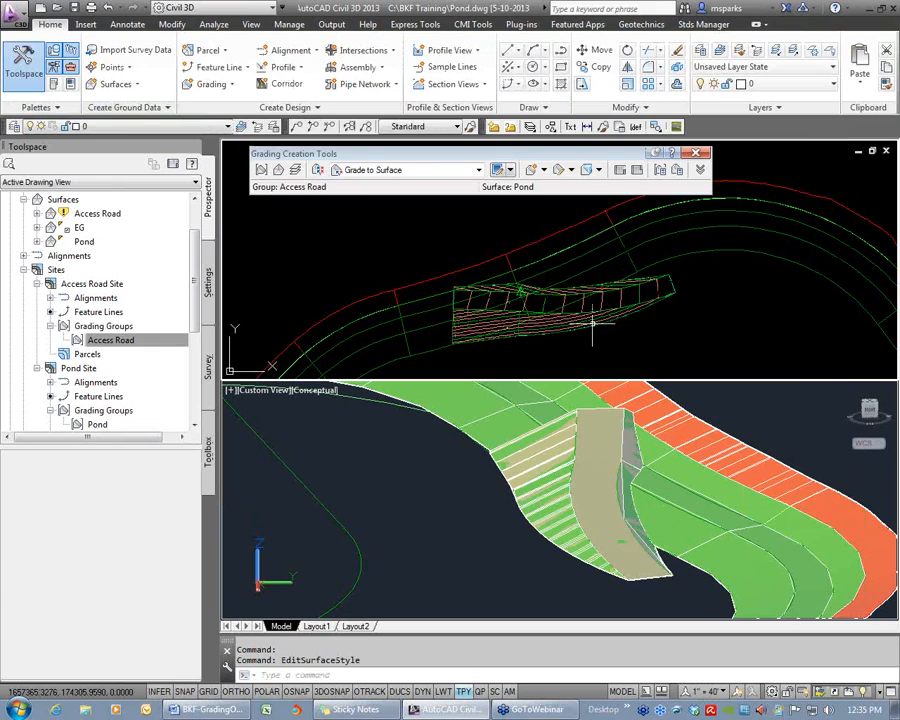
Examine in plan and 3D how the upper end of the access road's pond-side feature line relates to the Pond Outline
{"action": "scroll", "coordinate": [580, 323], "scroll_direction": "up", "scroll_amount": 5}
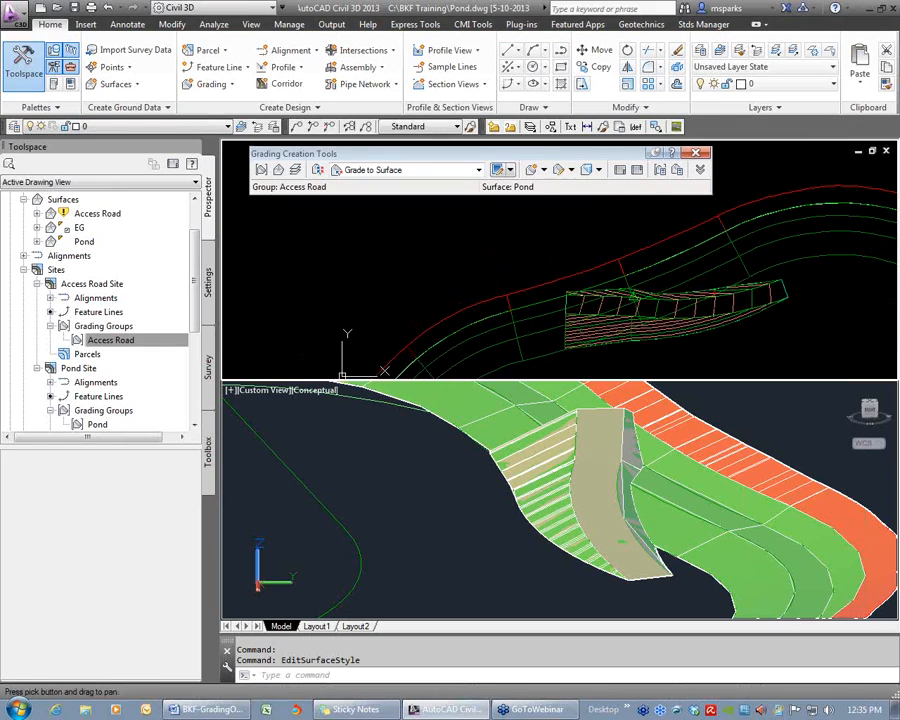
{"action": "left_click", "coordinate": [572, 325]}
{"action": "scroll", "coordinate": [580, 328], "scroll_direction": "down", "scroll_amount": 3}
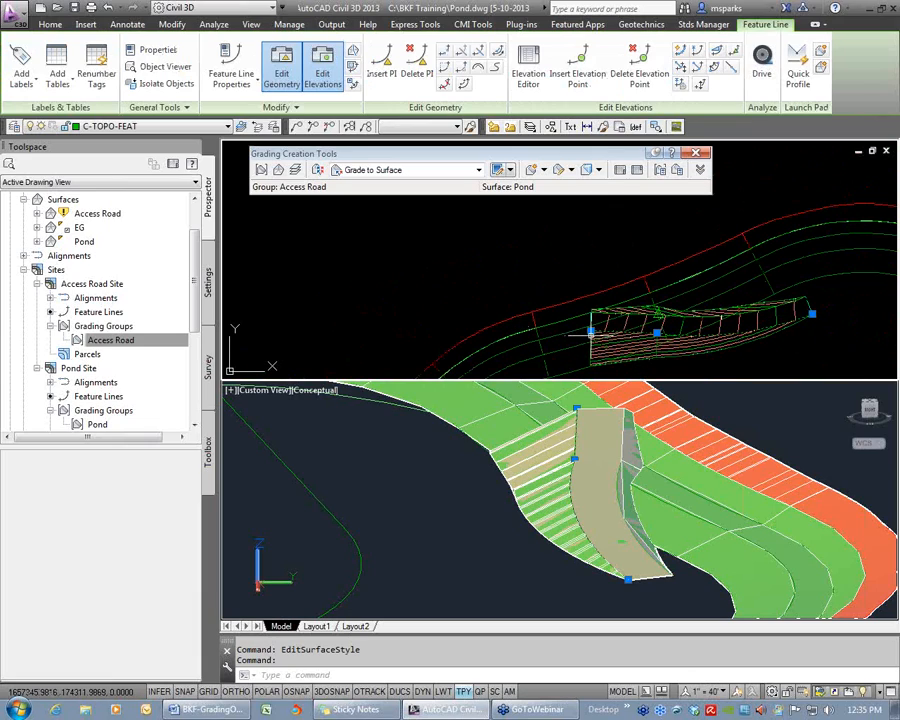
{"action": "key", "text": "Escape"}
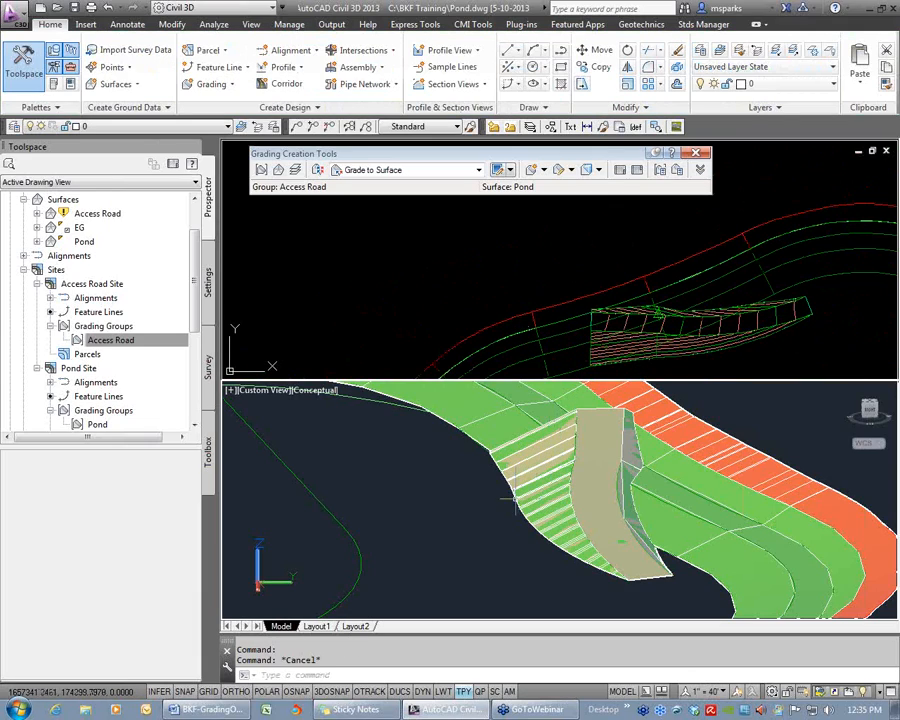
{"action": "middle_click_drag", "start_coordinate": [540, 512], "coordinate": [663, 488], "text": "shift"}
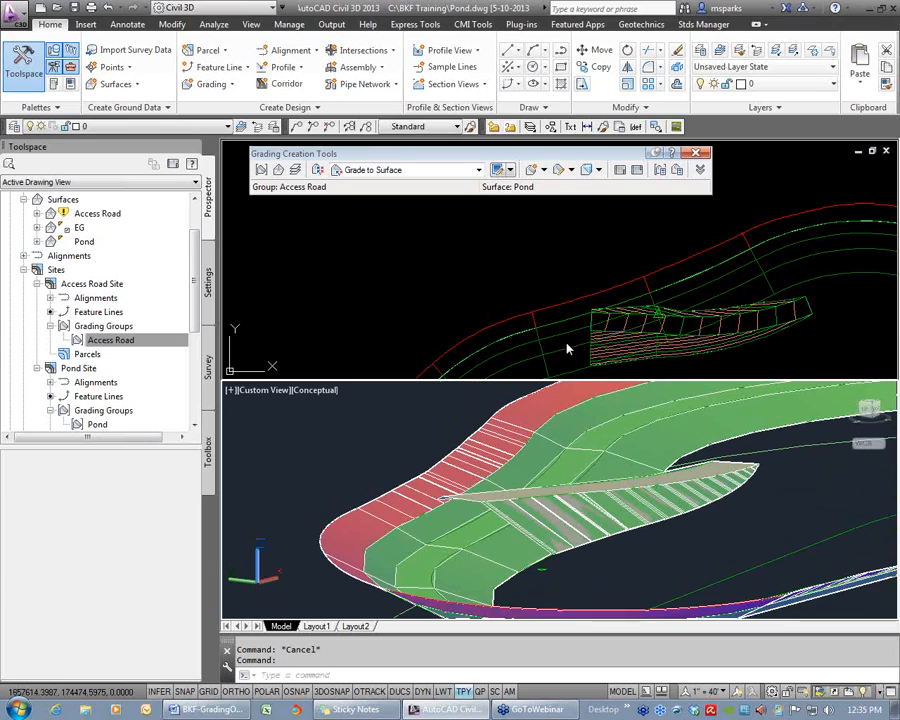
{"action": "scroll", "coordinate": [585, 315], "scroll_direction": "up", "scroll_amount": 2}
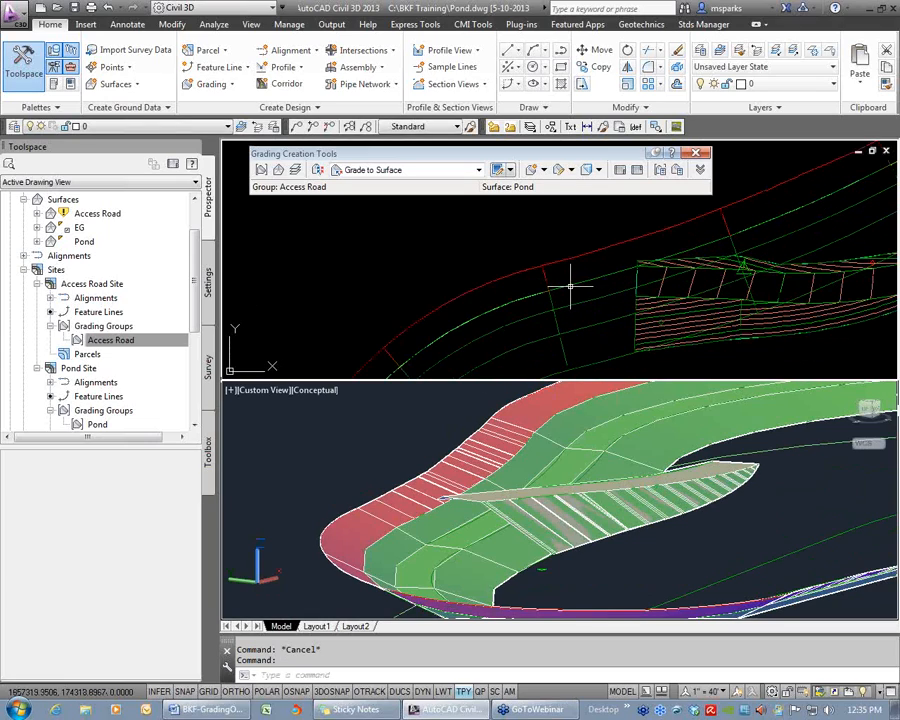
{"action": "left_click", "coordinate": [562, 285]}
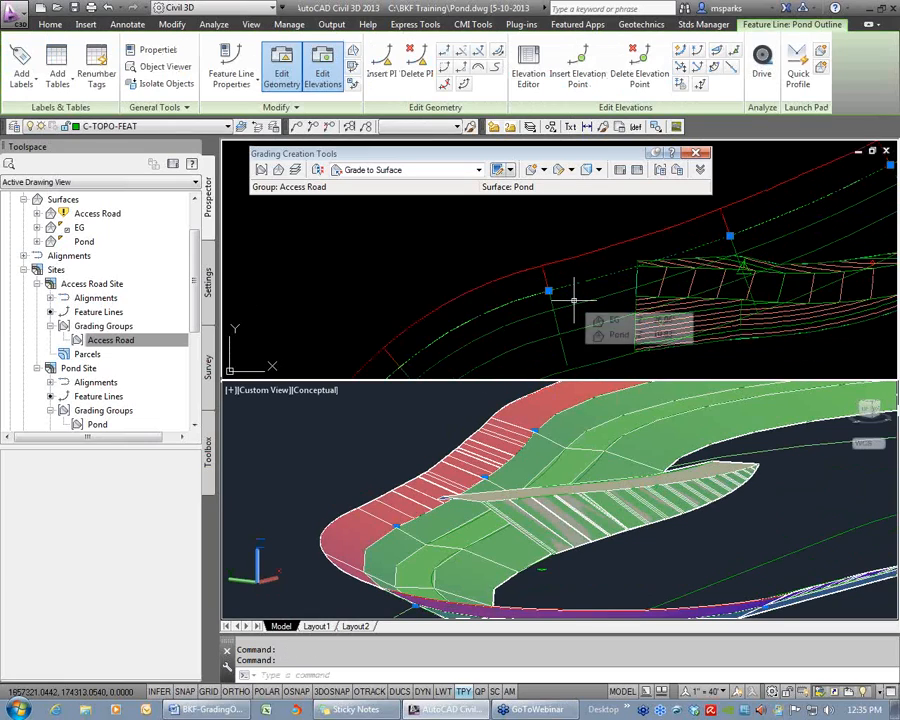
{"action": "key", "text": "Escape"}
{"action": "left_click", "coordinate": [642, 297]}
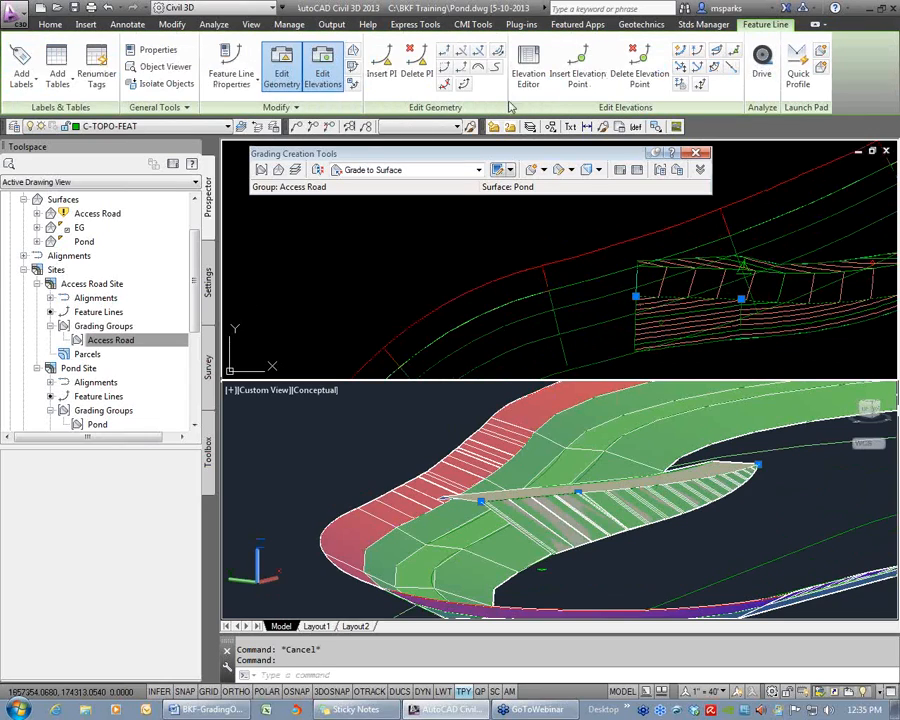
{"action": "left_click", "coordinate": [381, 65]}
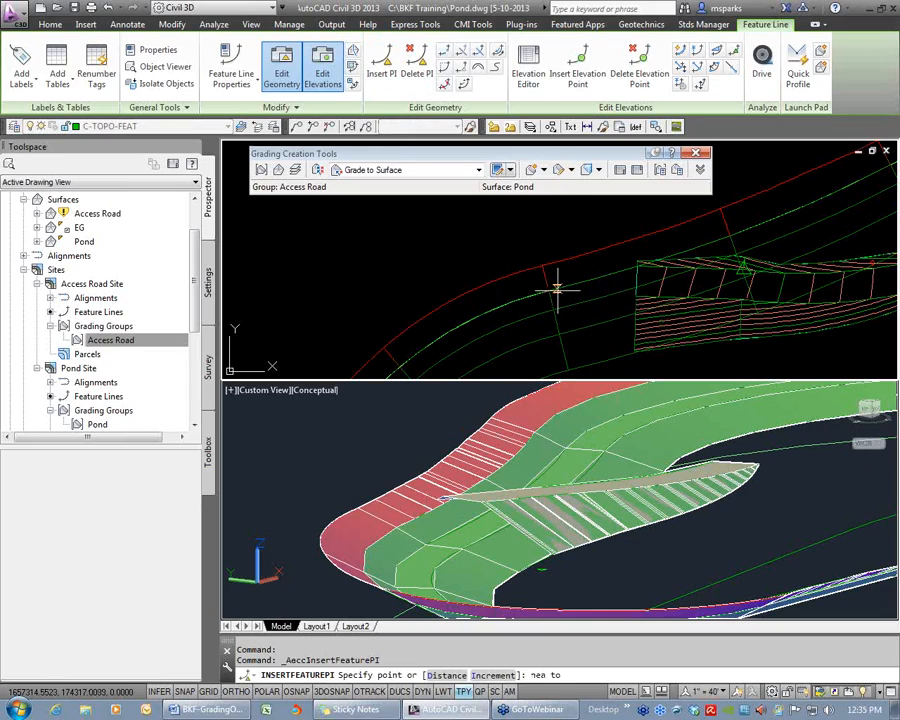
{"action": "left_click", "coordinate": [557, 290]}
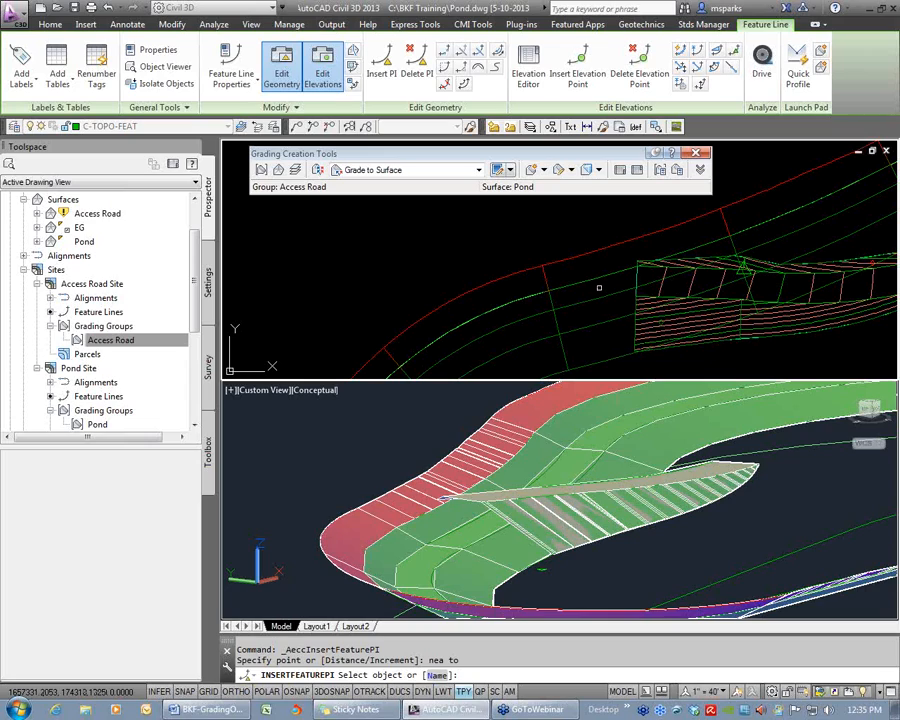
{"action": "key", "text": "Escape"}
{"action": "key", "text": "Escape"}
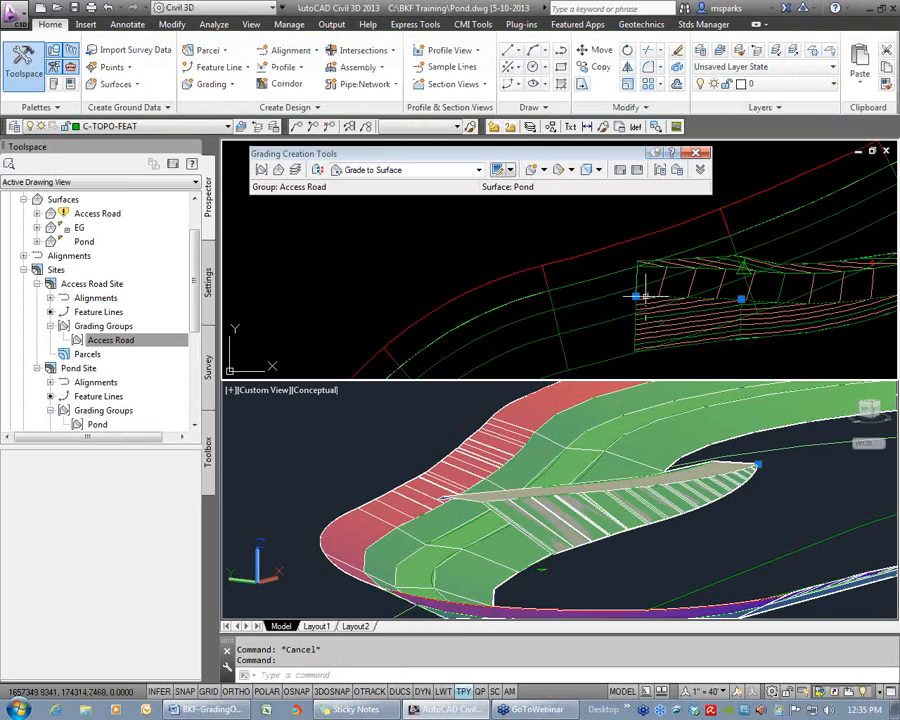
{"action": "left_click", "coordinate": [383, 65]}
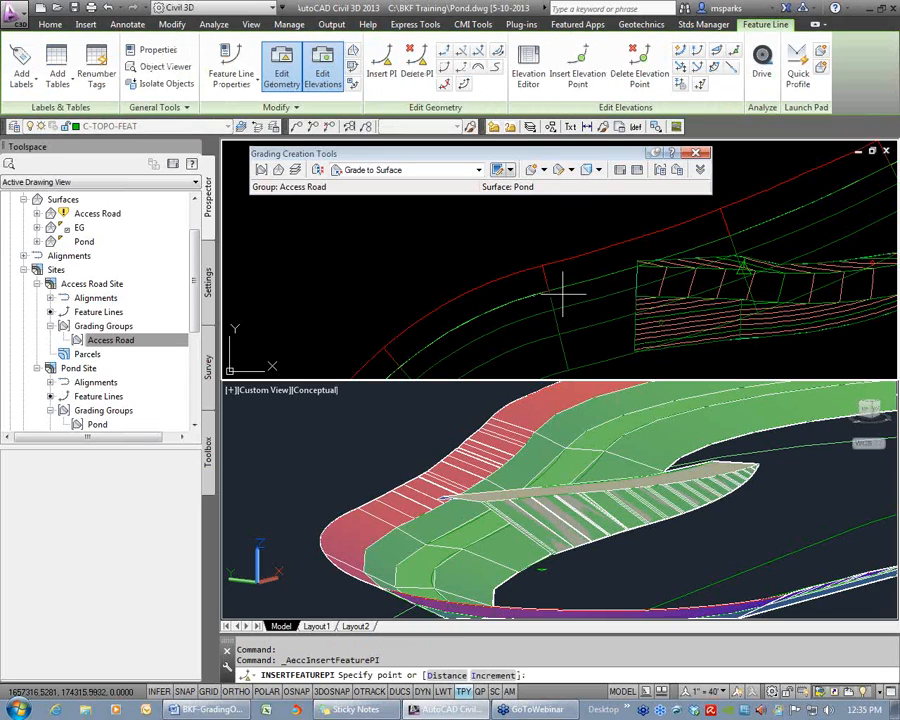
{"action": "left_click", "coordinate": [561, 292]}
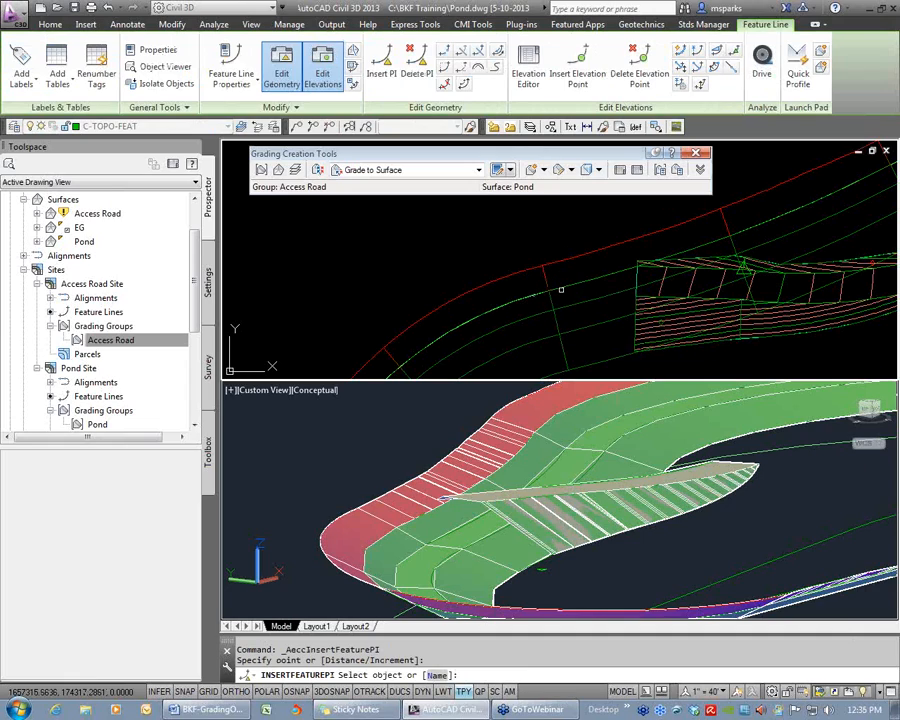
{"action": "key", "text": "Escape"}
{"action": "key", "text": "Escape"}
{"action": "left_click", "coordinate": [643, 297]}
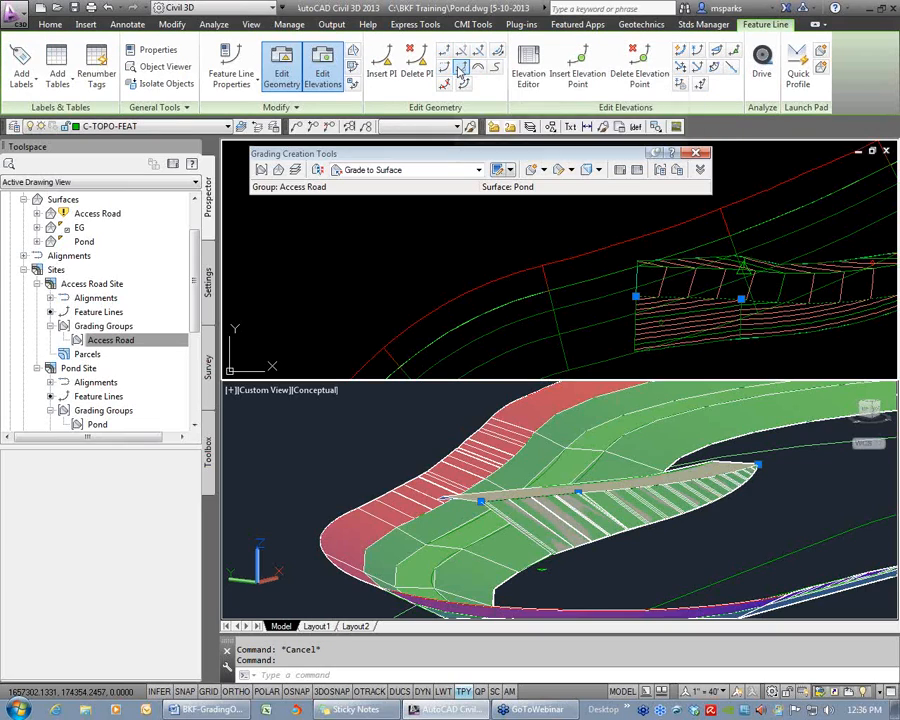
{"action": "key", "text": "Escape"}
Extend the upper end of the access road's pond-side feature line to the Pond Outline and regenerate the drawing
{"action": "type", "text": "ex"}
{"action": "key", "text": "Return"}
{"action": "left_click", "coordinate": [530, 296]}
{"action": "key", "text": "Return"}
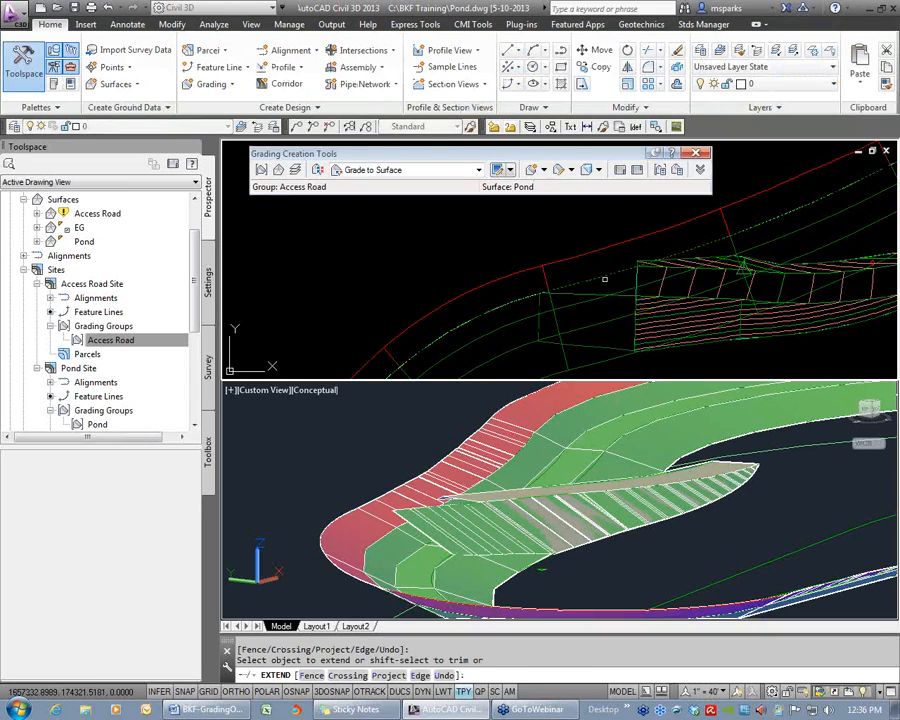
{"action": "key", "text": "Escape"}
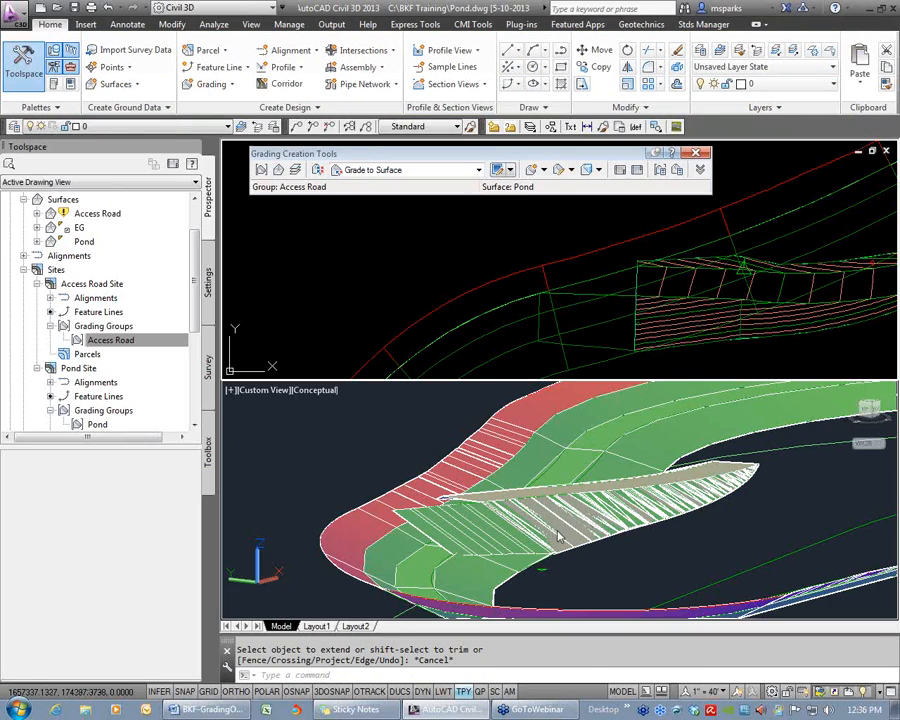
{"action": "left_click", "coordinate": [590, 328]}
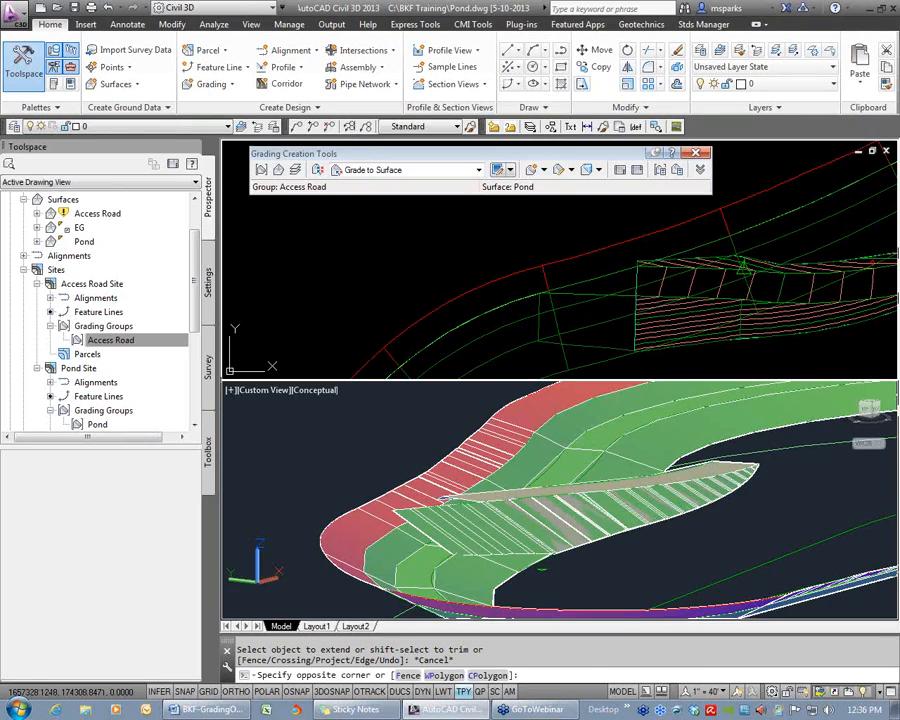
{"action": "key", "text": "Escape"}
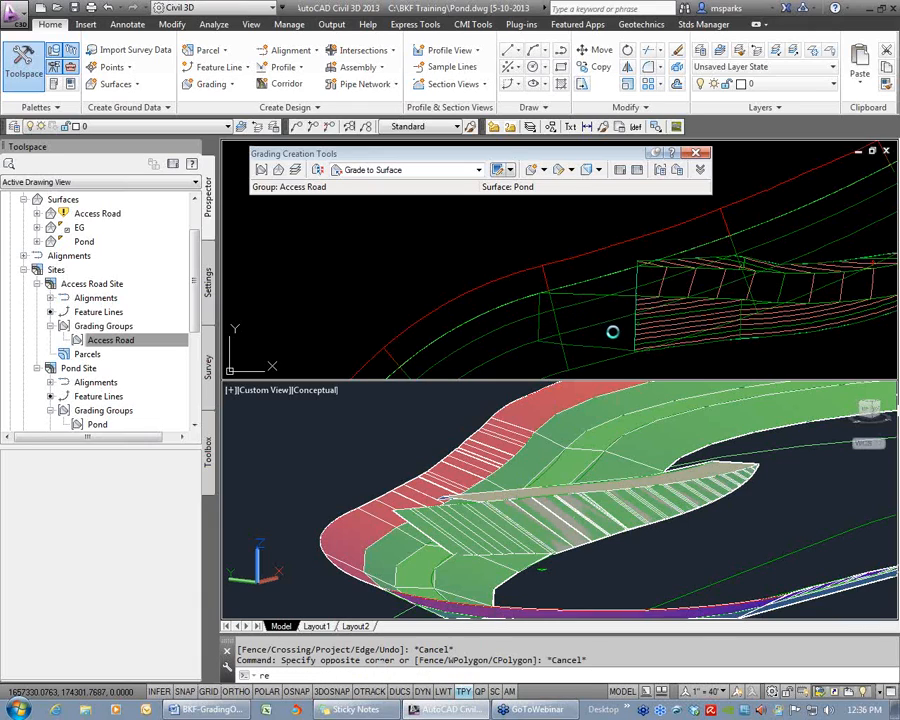
{"action": "type", "text": "re"}
{"action": "key", "text": "Return"}
Try to undo the pond-side feature line's extension to the Pond Outline
{"action": "left_click", "coordinate": [555, 472]}
{"action": "scroll", "coordinate": [553, 476], "scroll_direction": "down", "scroll_amount": 5}
{"action": "middle_click_drag", "start_coordinate": [550, 480], "coordinate": [397, 577], "text": "shift"}
{"action": "scroll", "coordinate": [528, 500], "scroll_direction": "up", "scroll_amount": 5}
{"action": "left_click_drag", "start_coordinate": [397, 577], "coordinate": [488, 527], "text": "shift"}
{"action": "middle_click_drag", "start_coordinate": [488, 527], "coordinate": [530, 543], "text": "shift"}
{"action": "left_click", "coordinate": [584, 314]}
{"action": "type", "text": "u"}
{"action": "key", "text": "Return"}
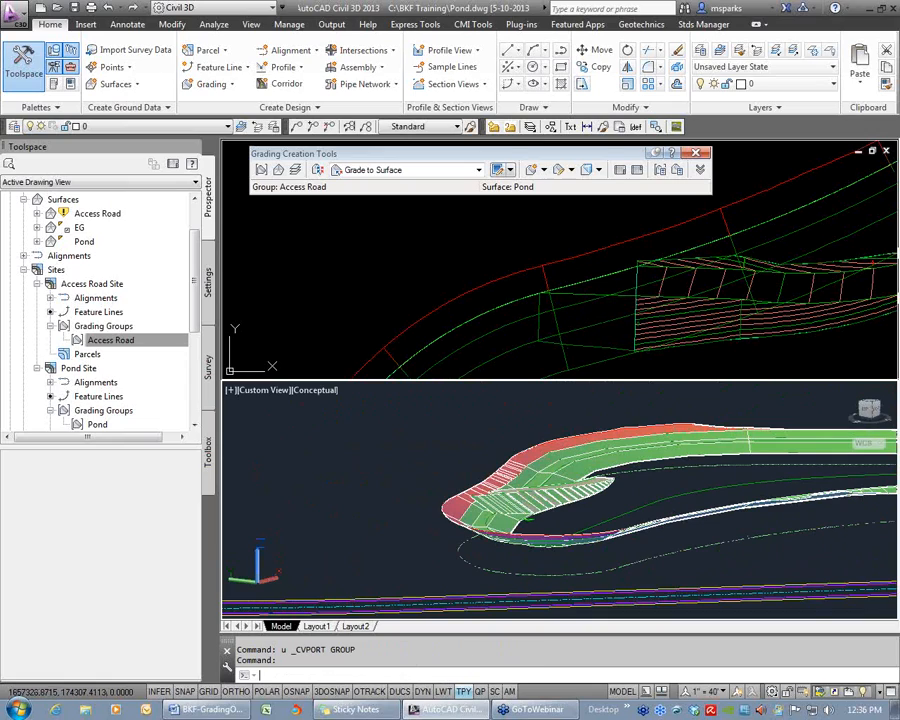
{"action": "left_click", "coordinate": [598, 316]}
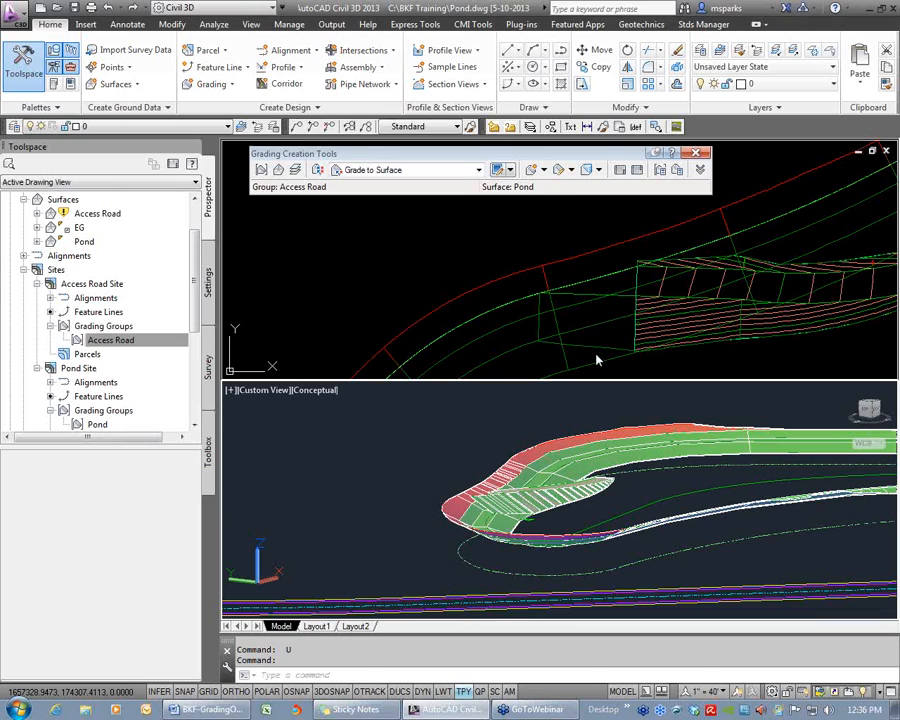
Stretch the extended end of the pond-side feature line back perpendicular to the access road's end edge and regenerate the drawing
{"action": "scroll", "coordinate": [455, 295], "scroll_direction": "down", "scroll_amount": 2}
{"action": "scroll", "coordinate": [603, 311], "scroll_direction": "down", "scroll_amount": 2}
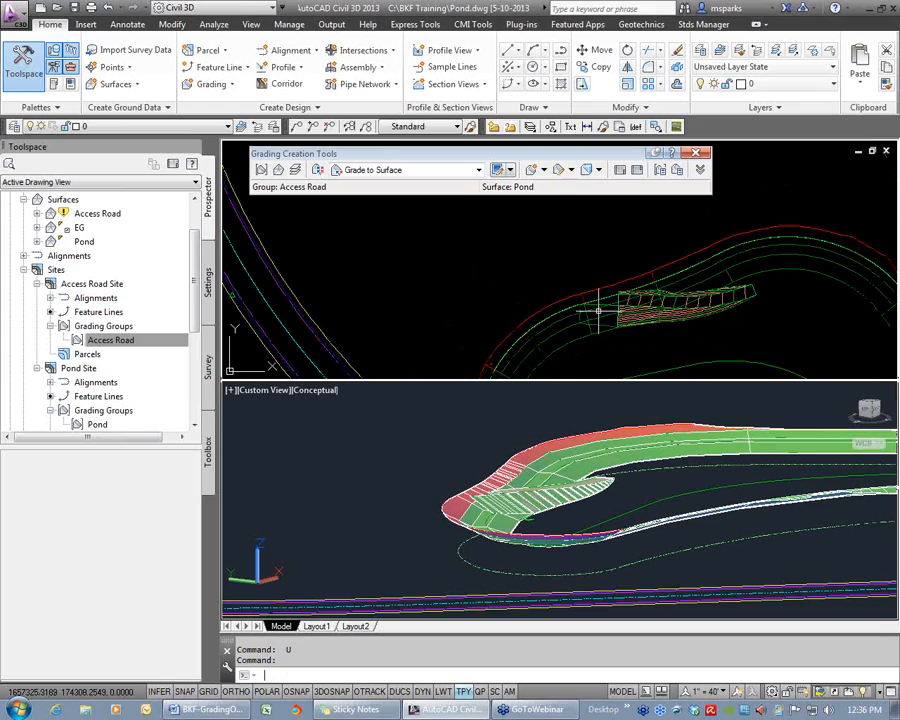
{"action": "scroll", "coordinate": [598, 311], "scroll_direction": "up", "scroll_amount": 4}
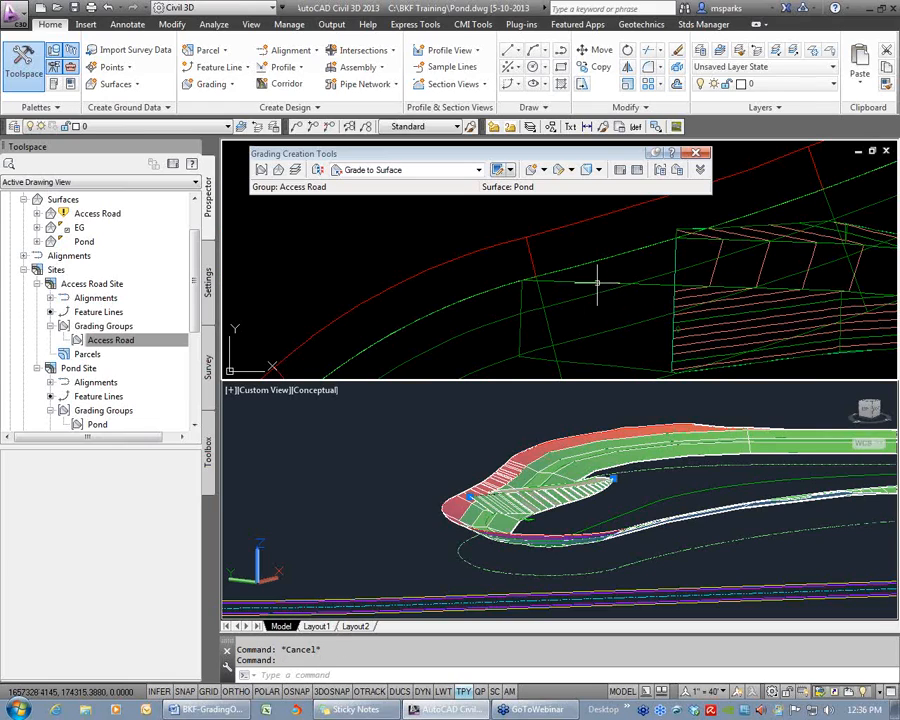
{"action": "left_click", "coordinate": [519, 280]}
{"action": "left_click", "coordinate": [521, 280]}
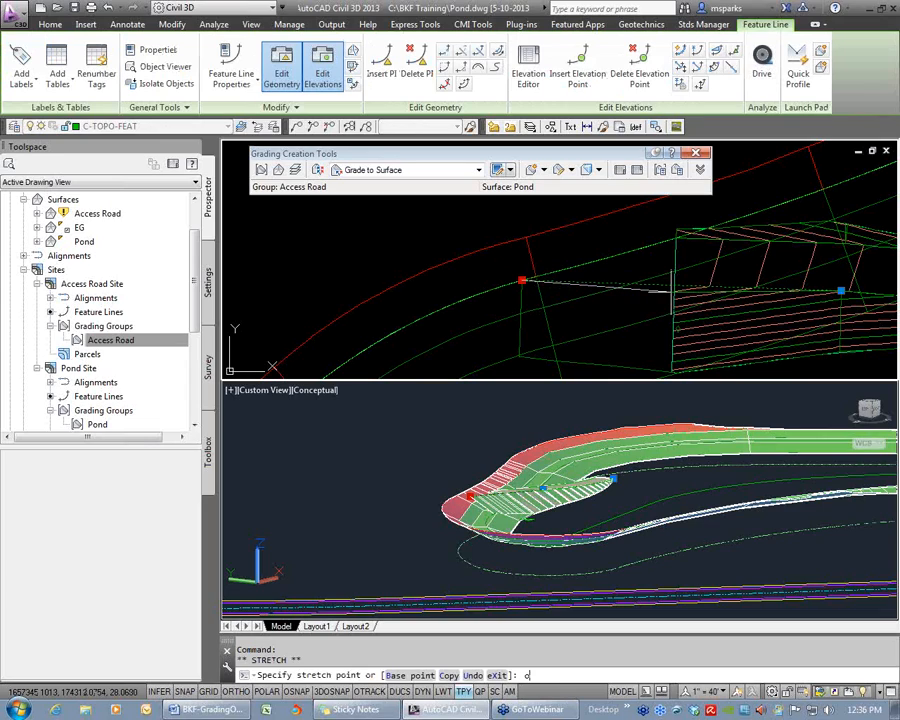
{"action": "type", "text": "per"}
{"action": "key", "text": "space"}
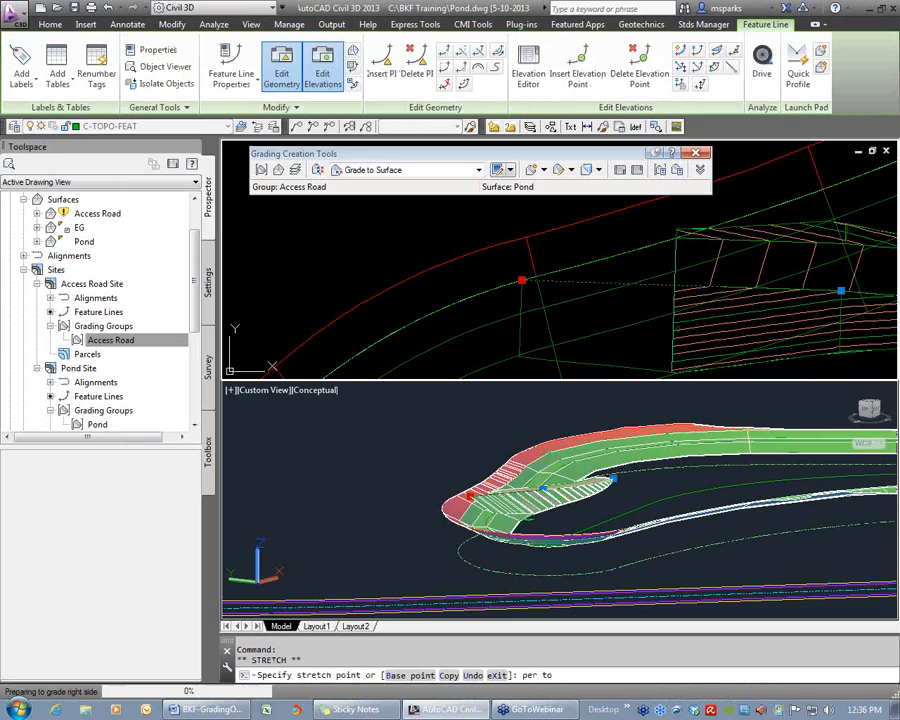
{"action": "left_click", "coordinate": [704, 268]}
{"action": "key", "text": "Escape"}
{"action": "key", "text": "Escape"}
{"action": "scroll", "coordinate": [770, 310], "scroll_direction": "down", "scroll_amount": 2}
{"action": "middle_click_drag", "start_coordinate": [770, 310], "coordinate": [624, 304]}
{"action": "scroll", "coordinate": [647, 313], "scroll_direction": "up", "scroll_amount": 2}
{"action": "type", "text": "re"}
{"action": "key", "text": "Return"}
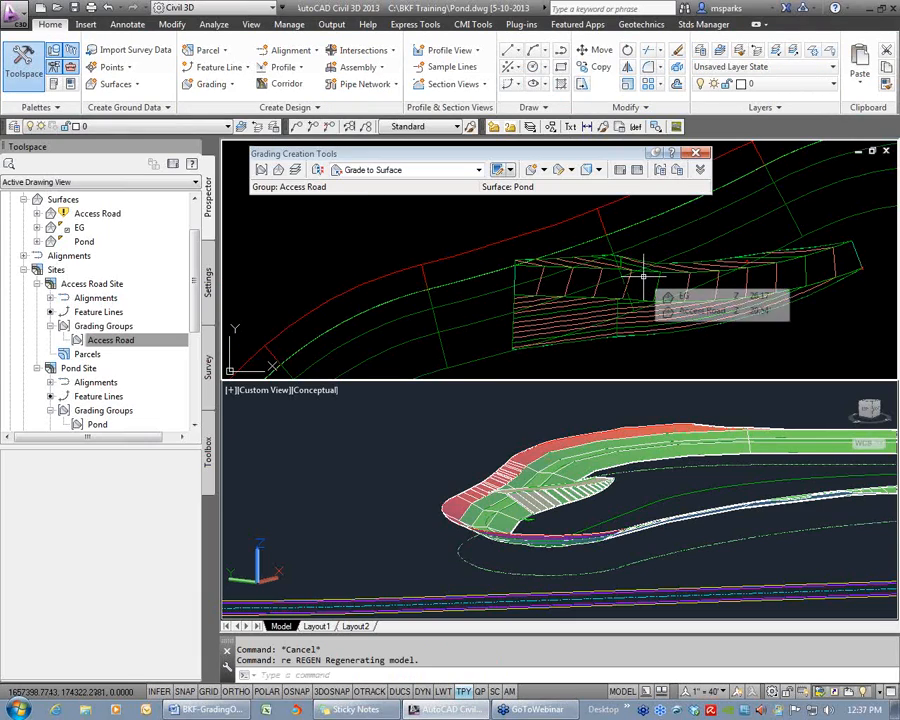
Set the Access Road surface's style to _No Display and rebuild the surface
{"action": "scroll", "coordinate": [591, 297], "scroll_direction": "down", "scroll_amount": 4}
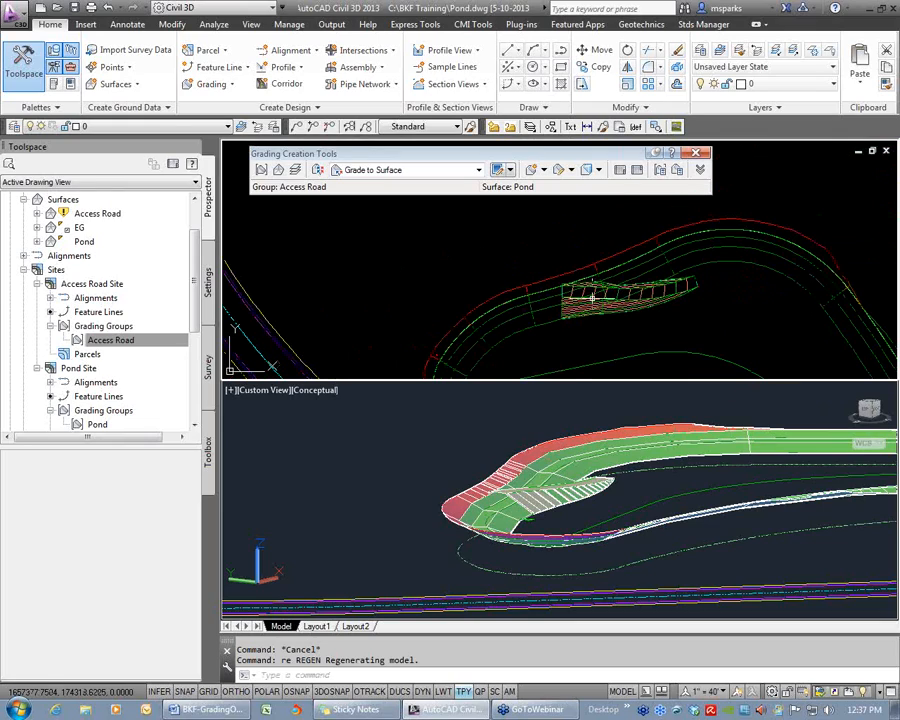
{"action": "scroll", "coordinate": [600, 297], "scroll_direction": "down", "scroll_amount": 2}
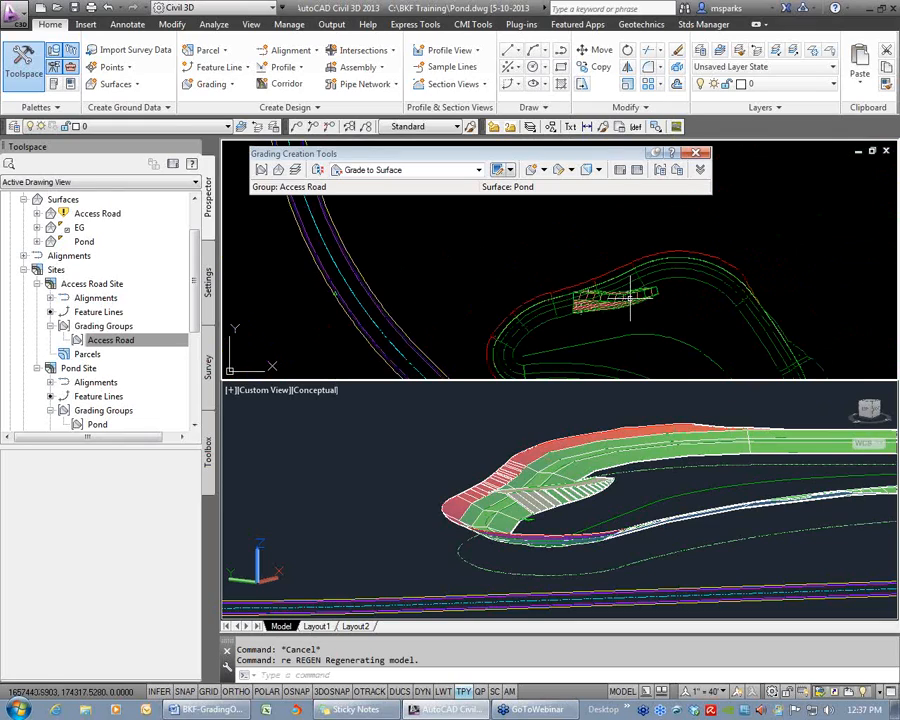
{"action": "left_click", "coordinate": [628, 305]}
{"action": "right_click", "coordinate": [630, 308]}
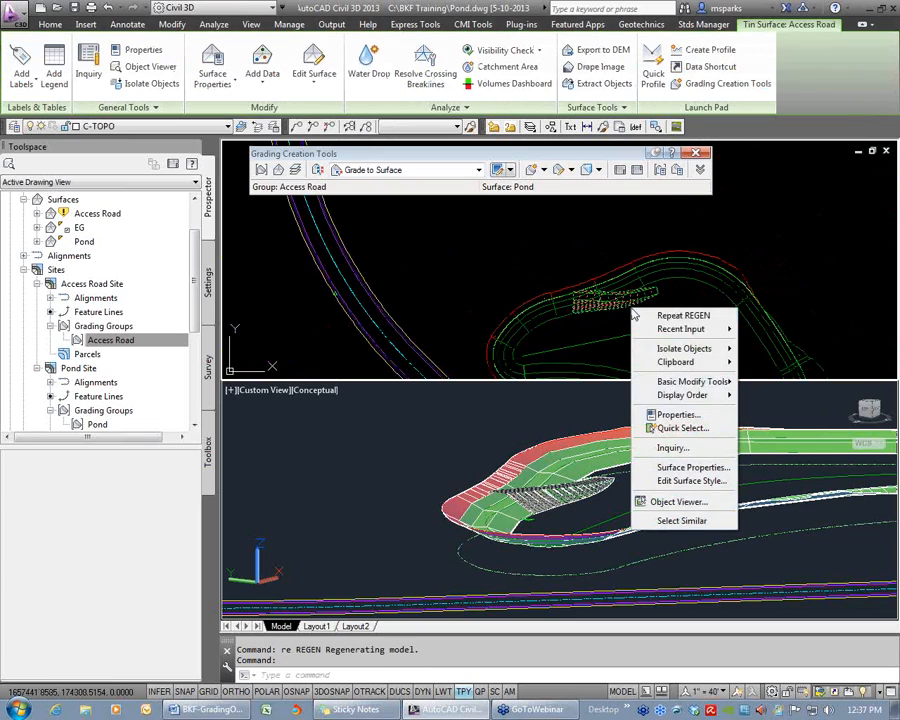
{"action": "left_click", "coordinate": [690, 467]}
{"action": "left_click", "coordinate": [257, 229]}
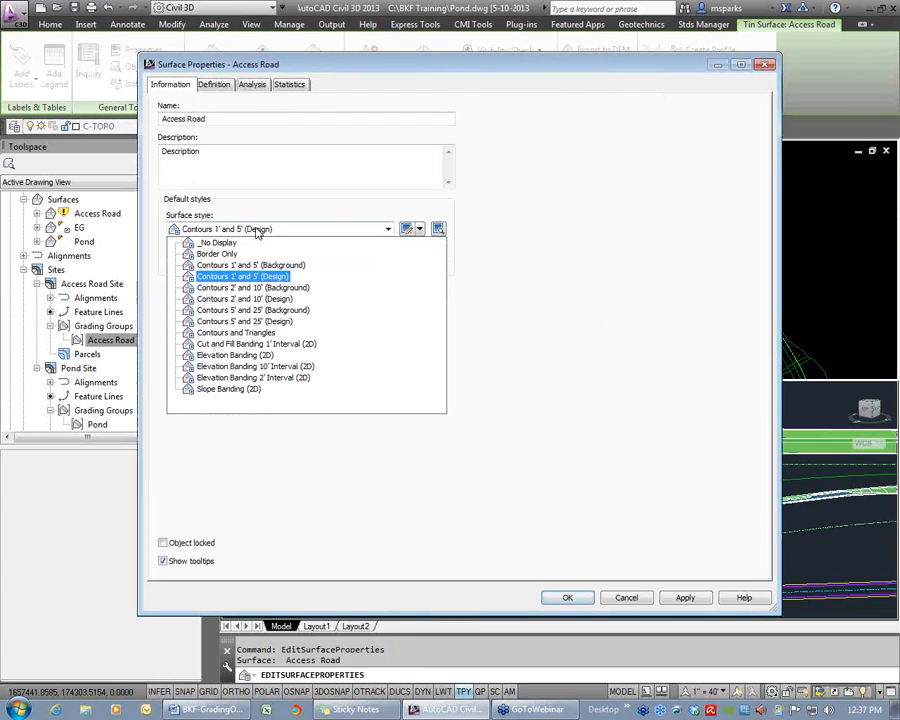
{"action": "left_click", "coordinate": [217, 242]}
{"action": "left_click", "coordinate": [567, 597]}
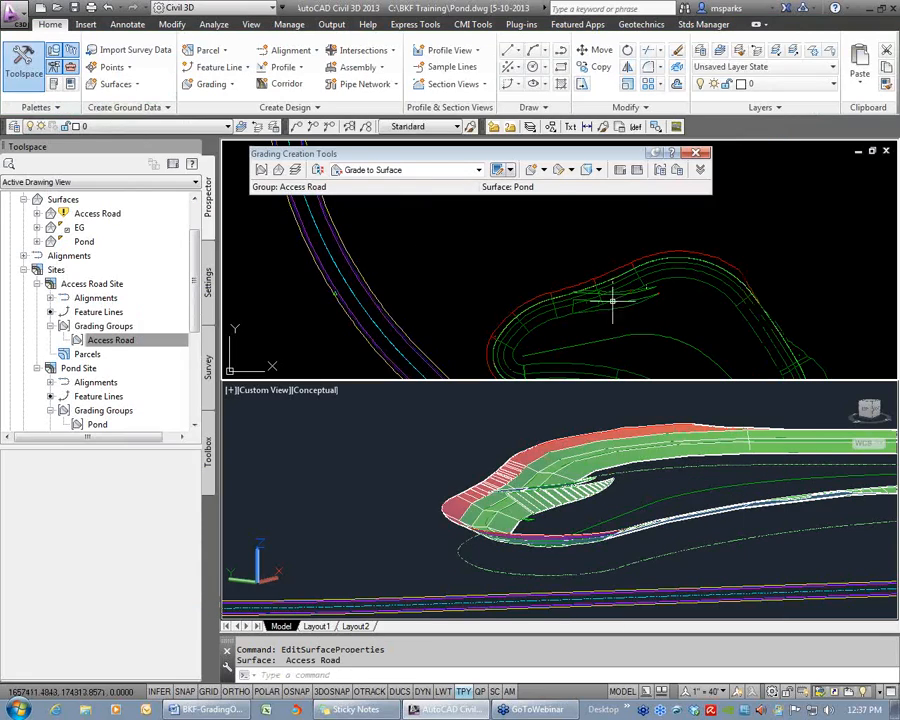
{"action": "right_click", "coordinate": [97, 213]}
{"action": "left_click", "coordinate": [128, 198]}
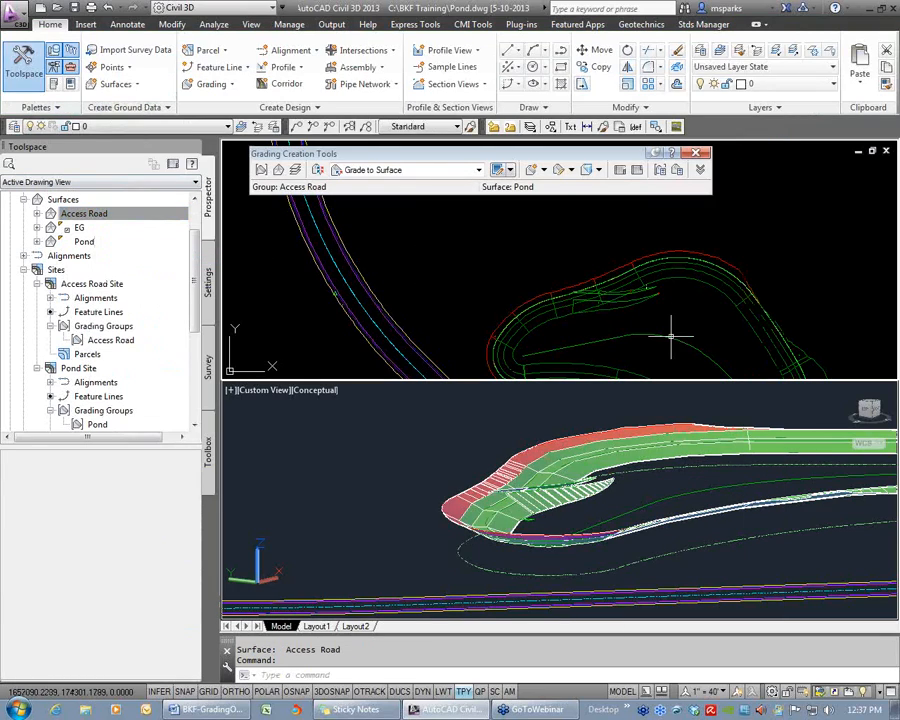
Freeze the pond's grading and feature line layers, C-TOPO-GRAD and C-TOPO-FEAT
{"action": "scroll", "coordinate": [680, 311], "scroll_direction": "down", "scroll_amount": 3}
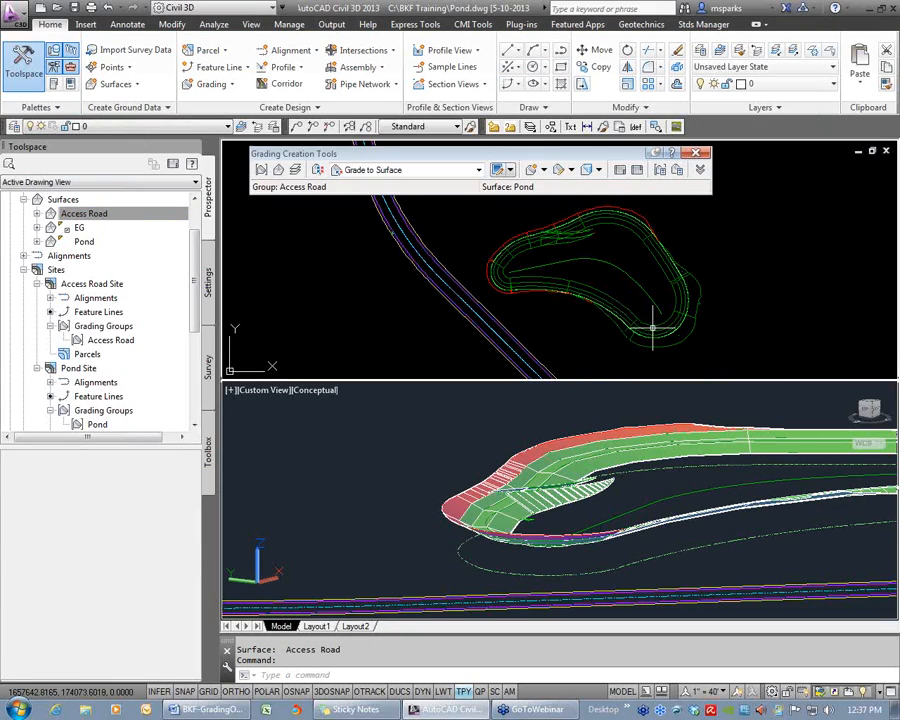
{"action": "type", "text": "layf"}
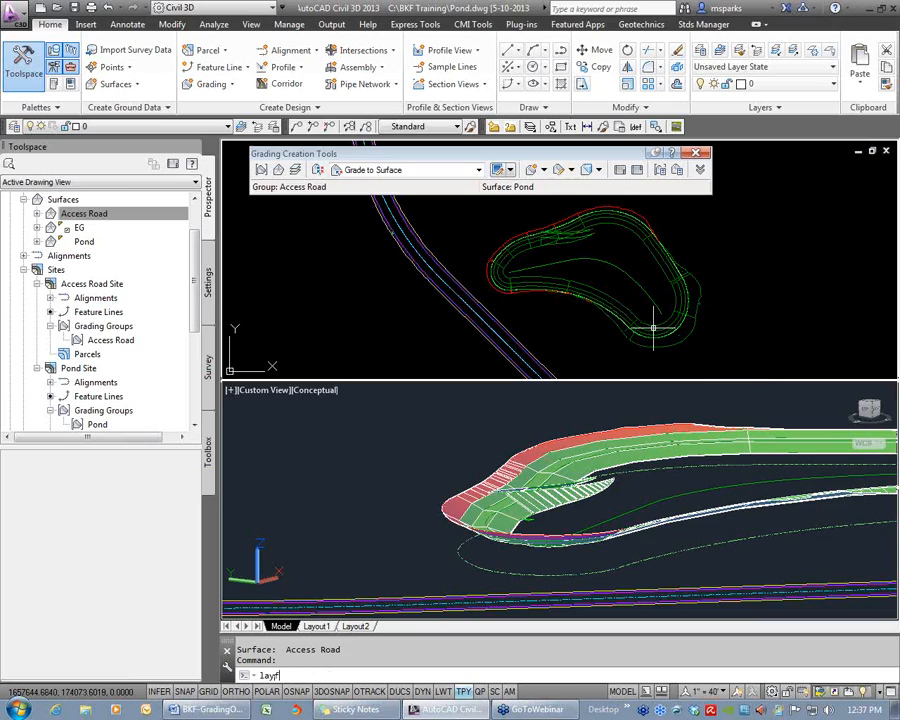
{"action": "type", "text": "rz"}
{"action": "key", "text": "Return"}
{"action": "left_click", "coordinate": [646, 327]}
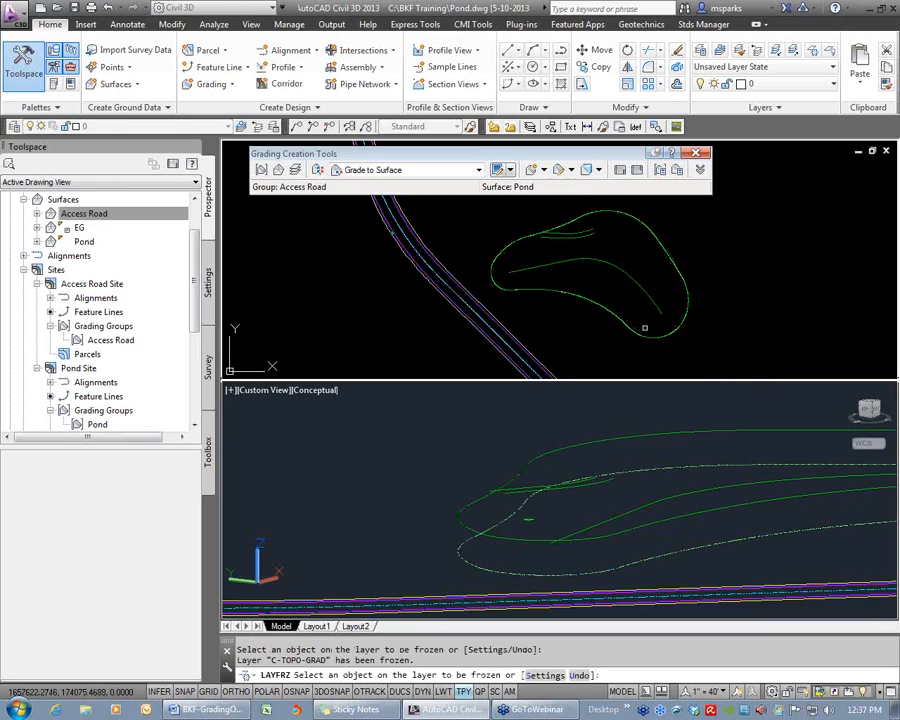
{"action": "left_click", "coordinate": [567, 241]}
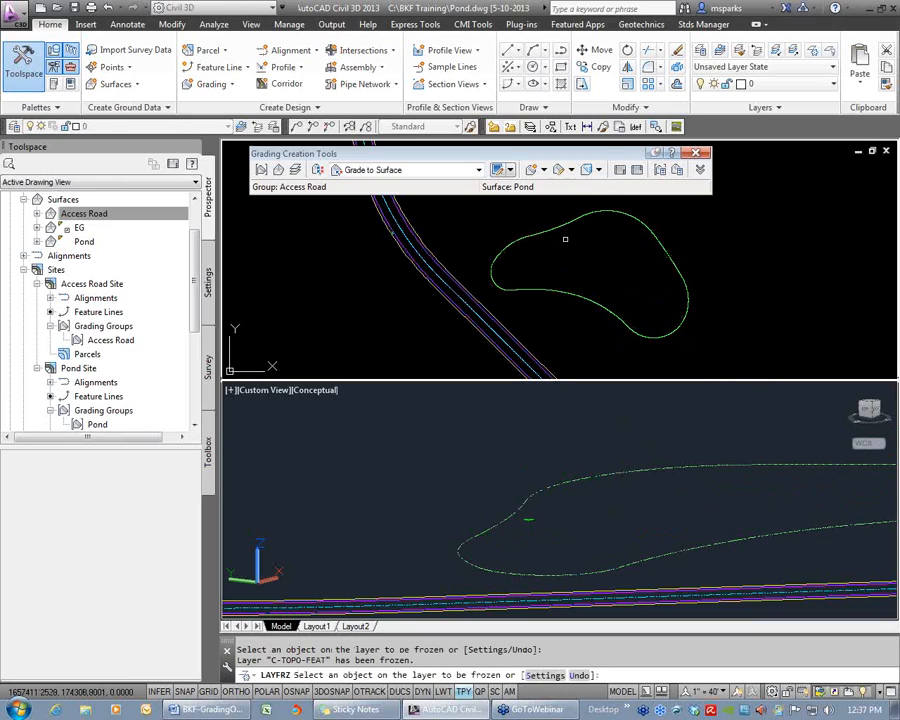
{"action": "key", "text": "Return"}
{"action": "scroll", "coordinate": [595, 305], "scroll_direction": "down", "scroll_amount": 4}
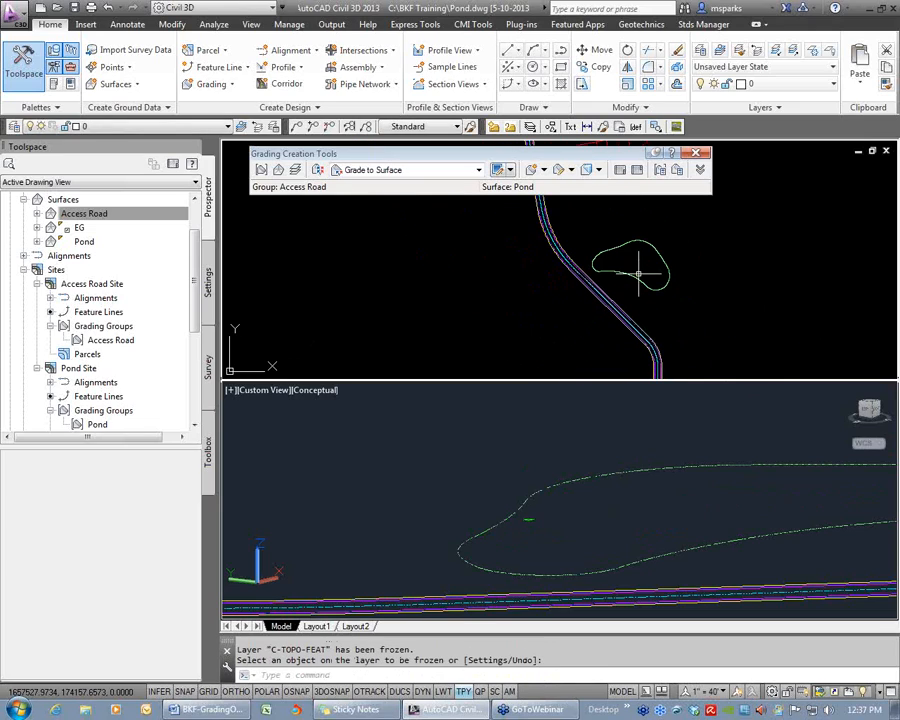
Create a TIN surface named Pond with Road in the style Contours 1' and 5' (Design)
{"action": "left_click", "coordinate": [126, 219]}
{"action": "left_click", "coordinate": [63, 199]}
{"action": "right_click", "coordinate": [66, 199]}
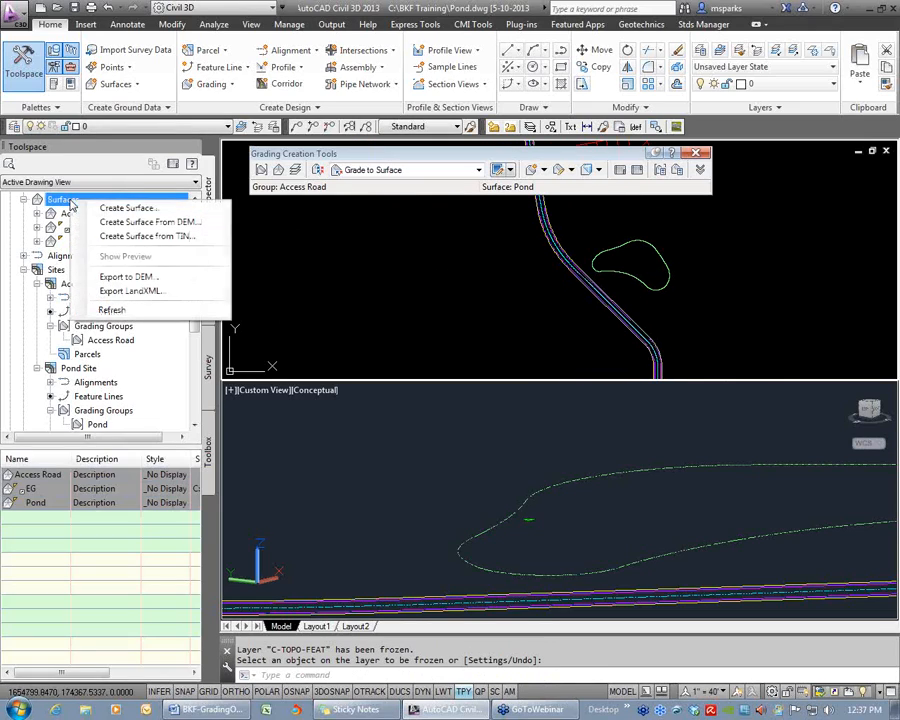
{"action": "left_click", "coordinate": [110, 207]}
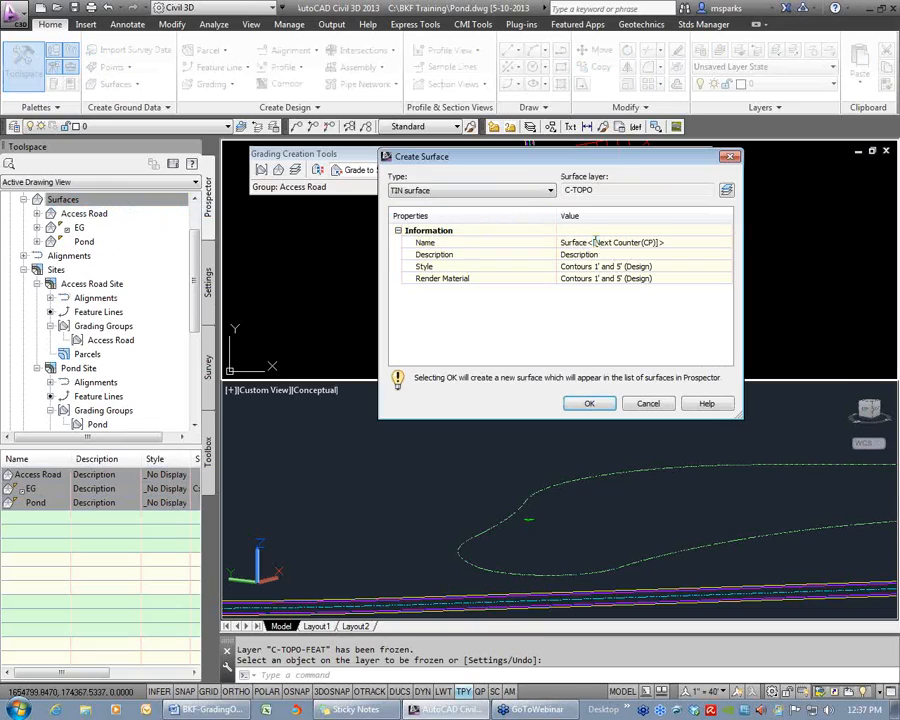
{"action": "left_click", "coordinate": [594, 242]}
{"action": "type", "text": "Pond with Road"}
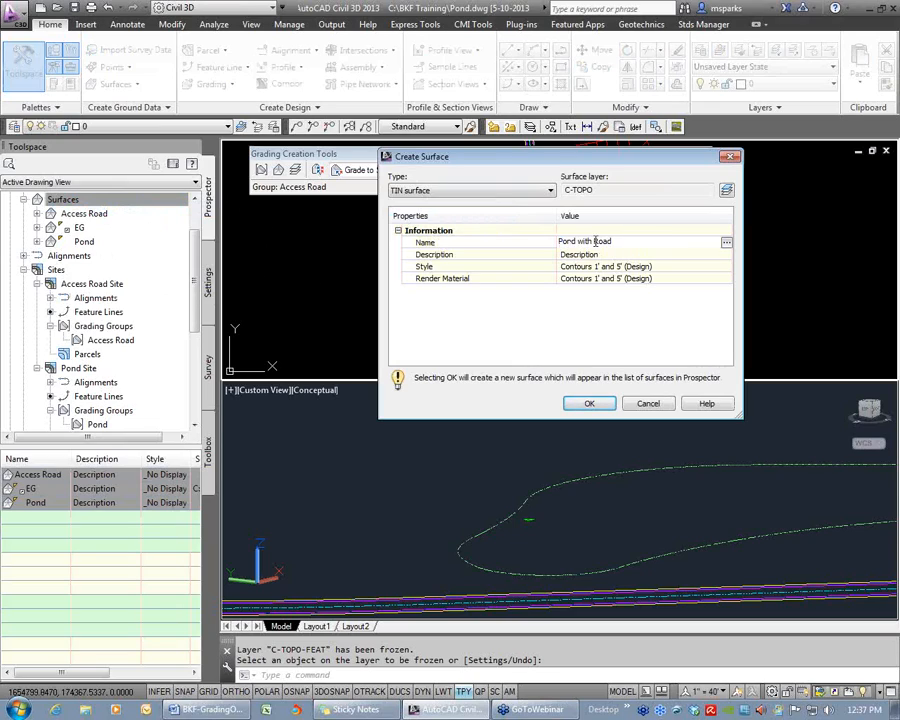
{"action": "left_click", "coordinate": [593, 403]}
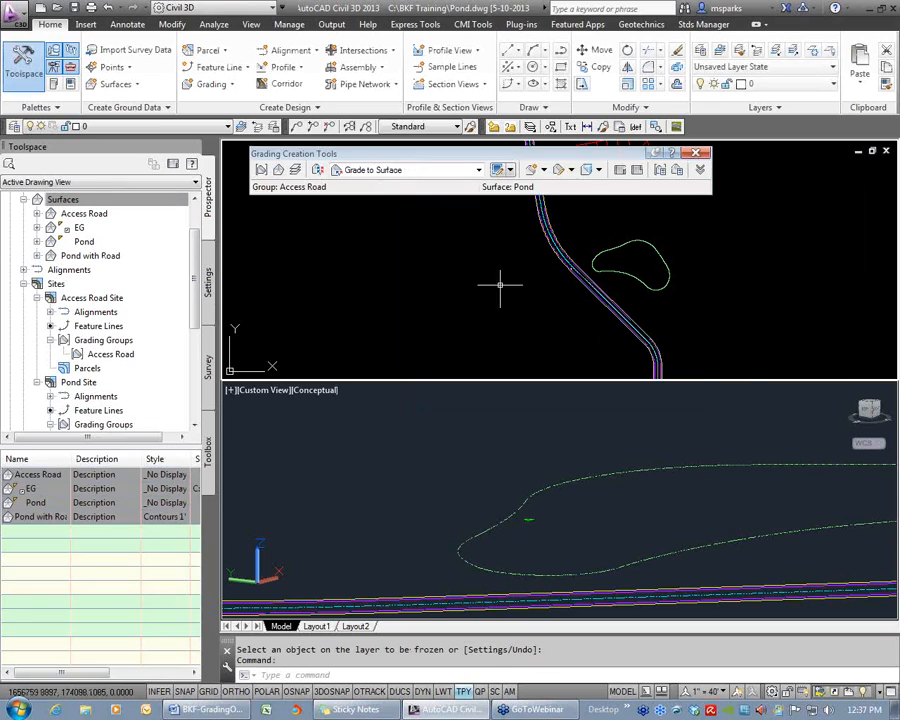
Expand the Pond with Road surface down to its definition items
{"action": "left_click", "coordinate": [37, 256]}
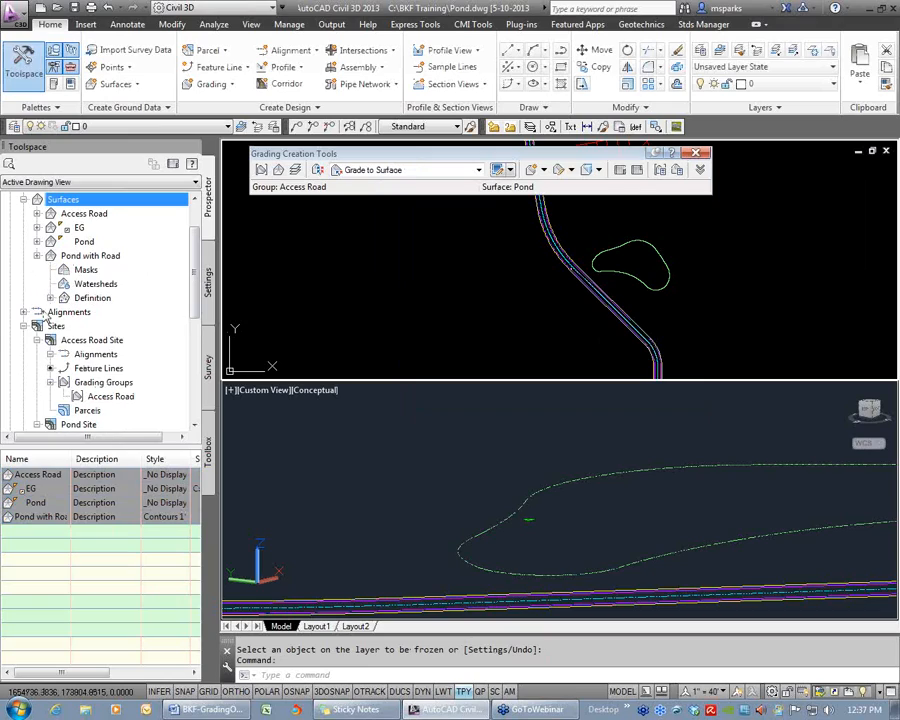
{"action": "left_click", "coordinate": [51, 285]}
{"action": "left_click_drag", "start_coordinate": [196, 268], "coordinate": [196, 251]}
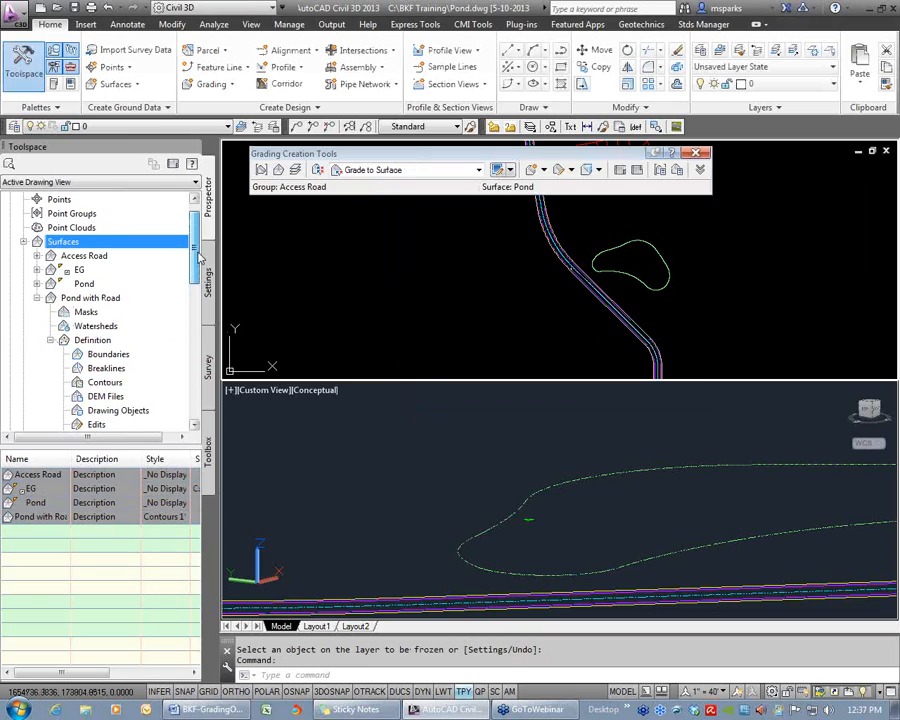
{"action": "left_click", "coordinate": [84, 256]}
{"action": "left_click", "coordinate": [90, 285]}
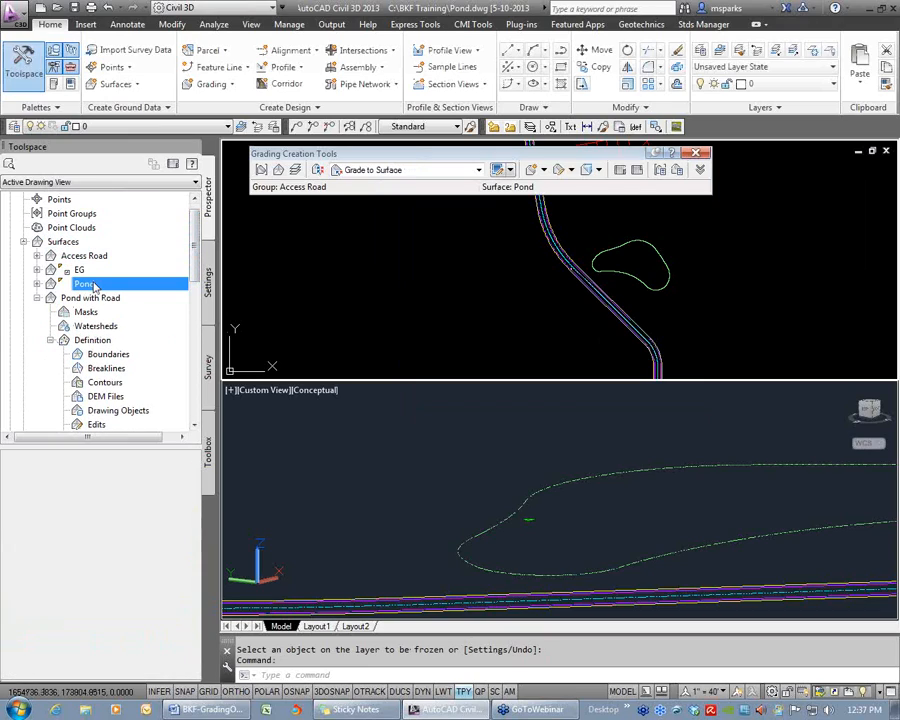
{"action": "left_click", "coordinate": [90, 257]}
{"action": "left_click", "coordinate": [95, 283]}
{"action": "left_click_drag", "start_coordinate": [195, 273], "coordinate": [198, 312]}
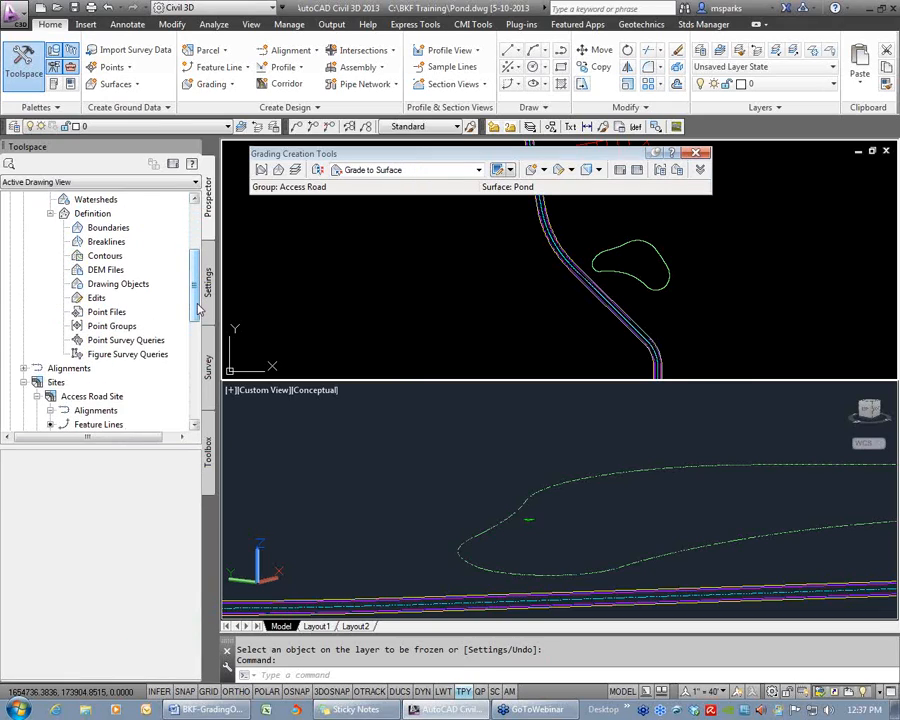
Paste the Pond surface into the Pond with Road surface as an edit
{"action": "left_click", "coordinate": [95, 298]}
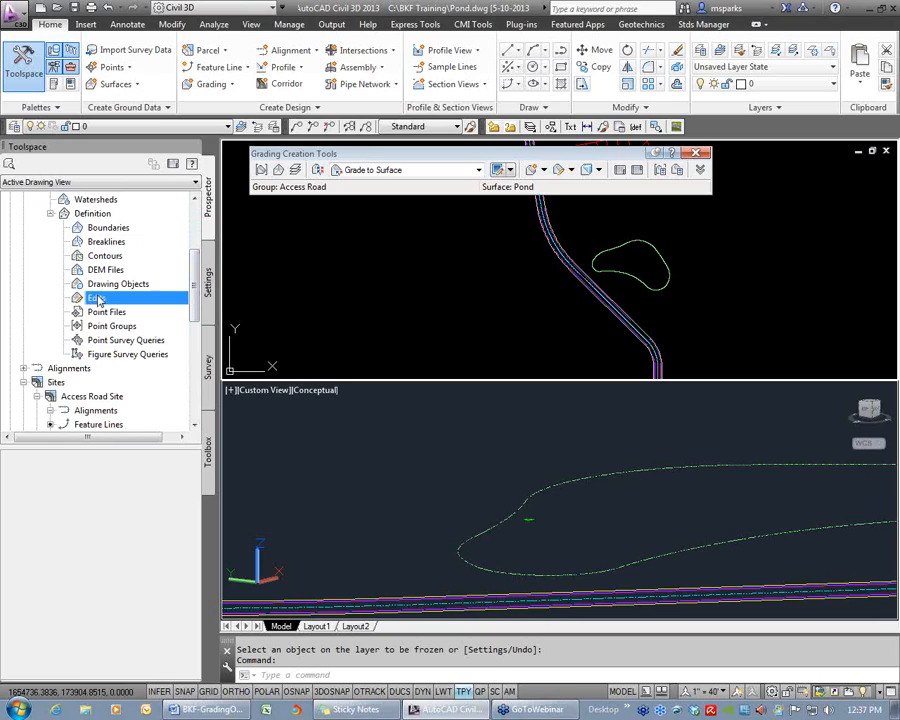
{"action": "right_click", "coordinate": [101, 299]}
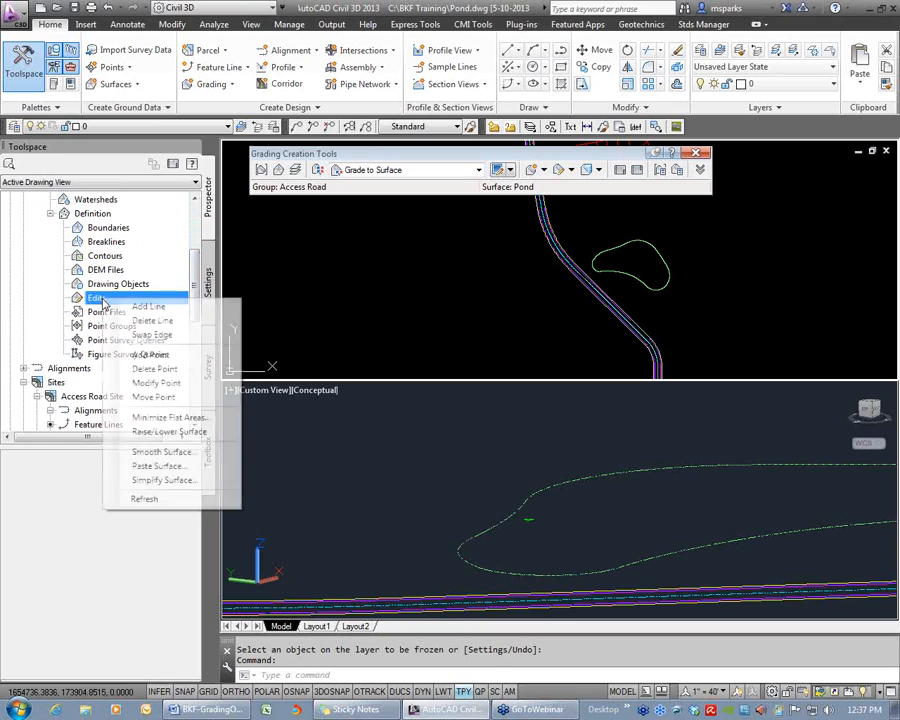
{"action": "left_click", "coordinate": [160, 466]}
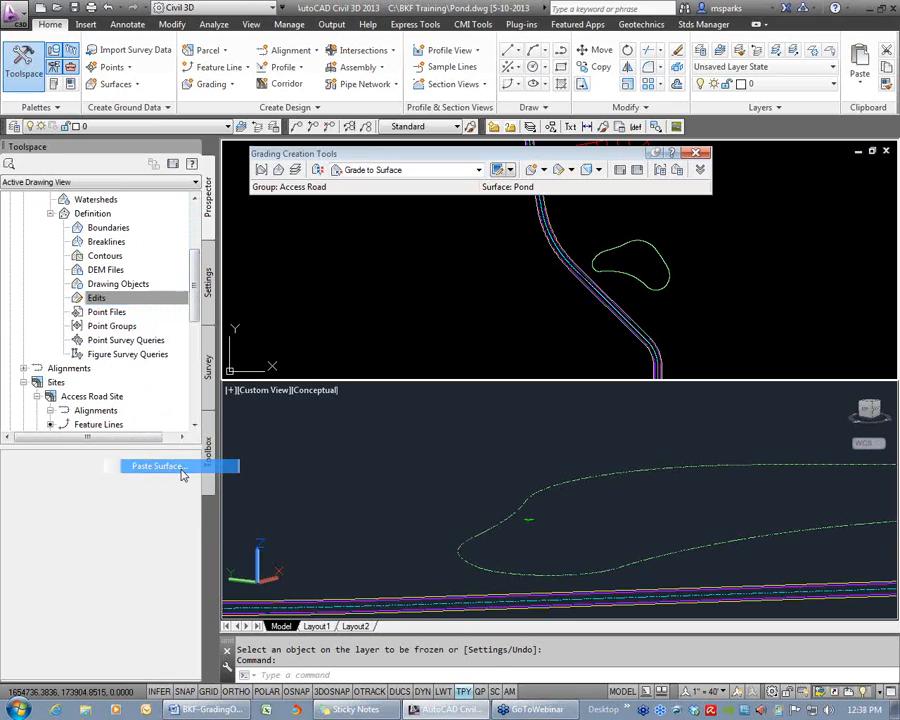
{"action": "left_click", "coordinate": [353, 335]}
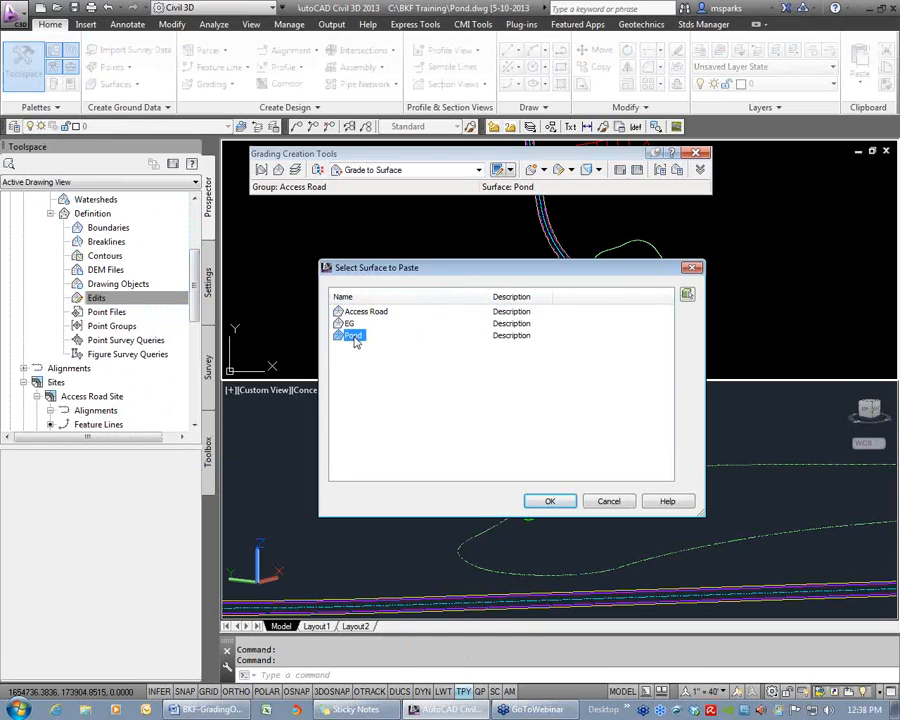
{"action": "left_click", "coordinate": [549, 501]}
{"action": "left_click", "coordinate": [689, 305]}
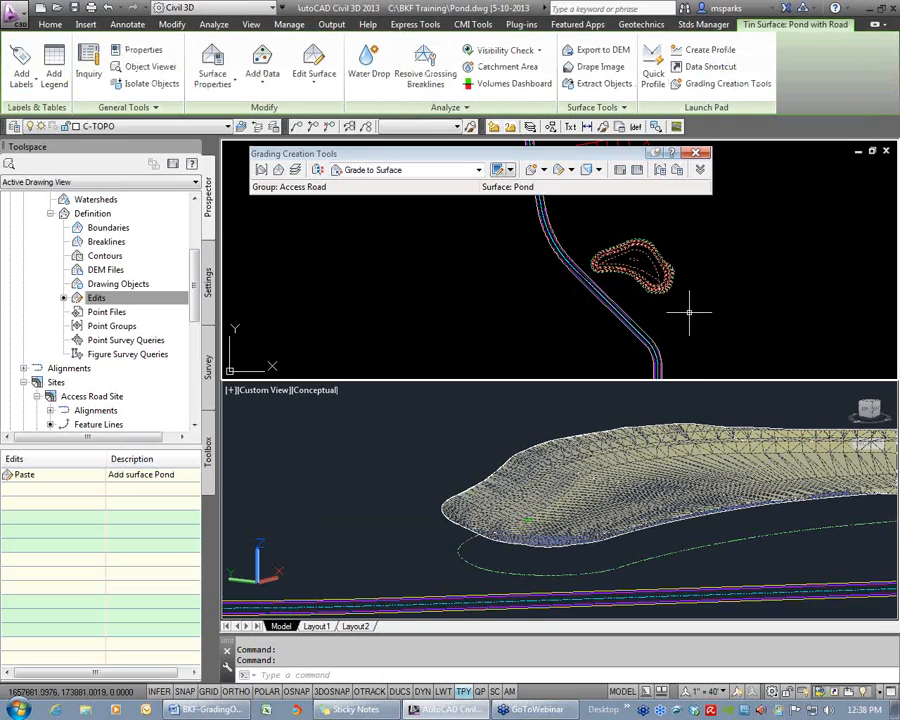
{"action": "key", "text": "Escape"}
{"action": "key", "text": "Escape"}
{"action": "scroll", "coordinate": [640, 258], "scroll_direction": "up", "scroll_amount": 3}
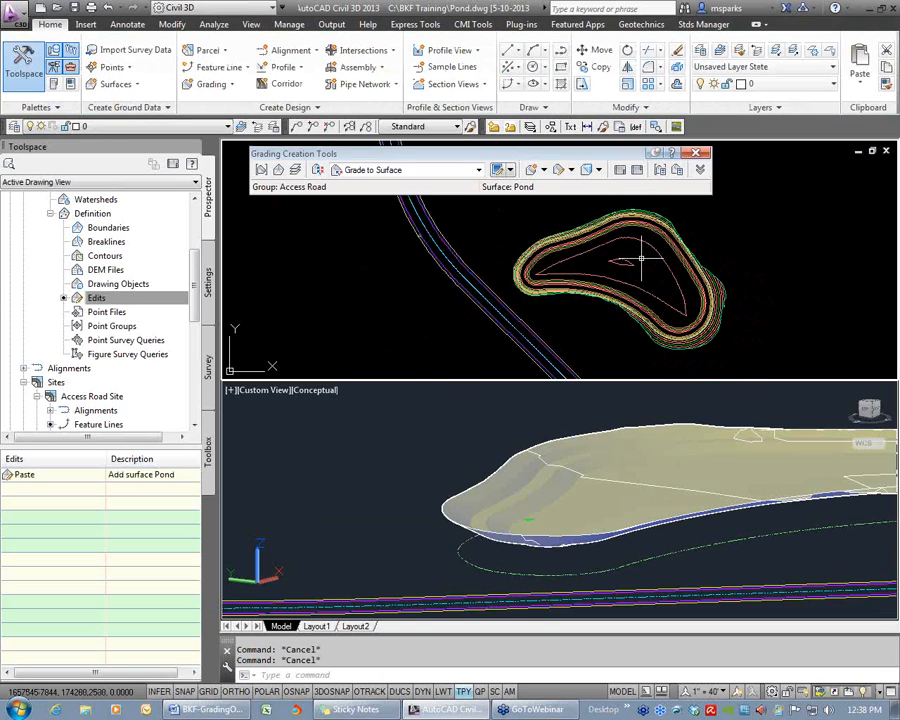
Paste the Access Road surface into the definition edits of the Pond with Road surface
{"action": "left_click", "coordinate": [97, 299]}
{"action": "right_click", "coordinate": [114, 298]}
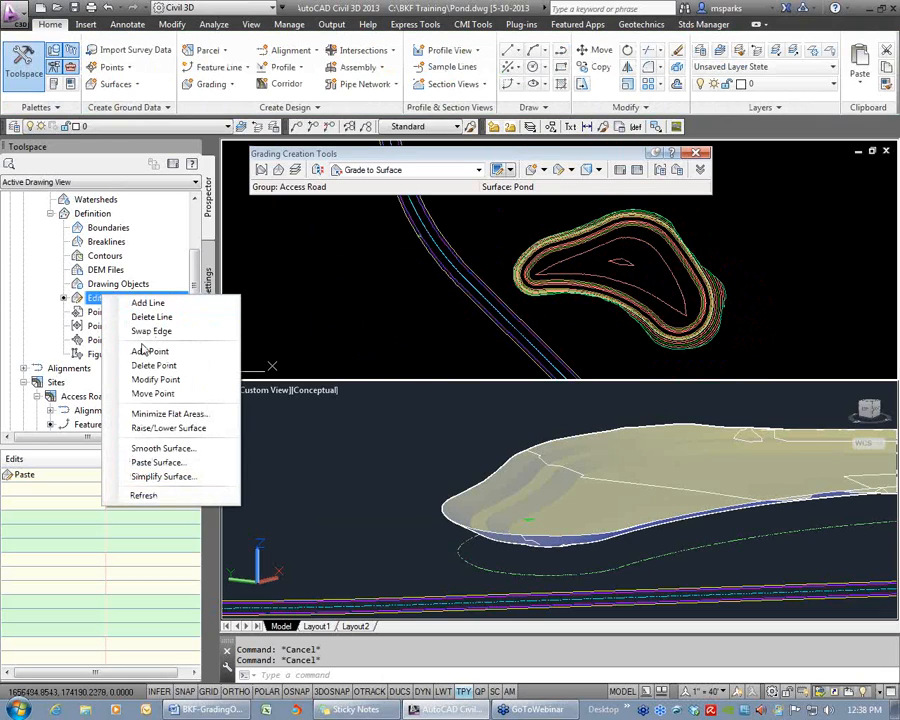
{"action": "left_click", "coordinate": [184, 466]}
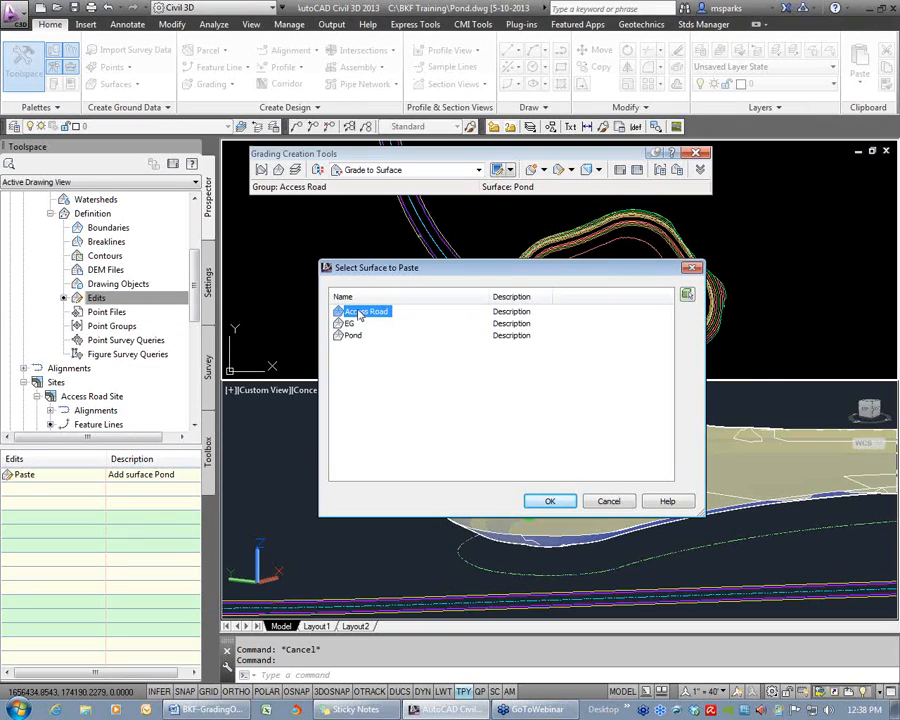
{"action": "left_click_drag", "start_coordinate": [508, 266], "coordinate": [303, 268]}
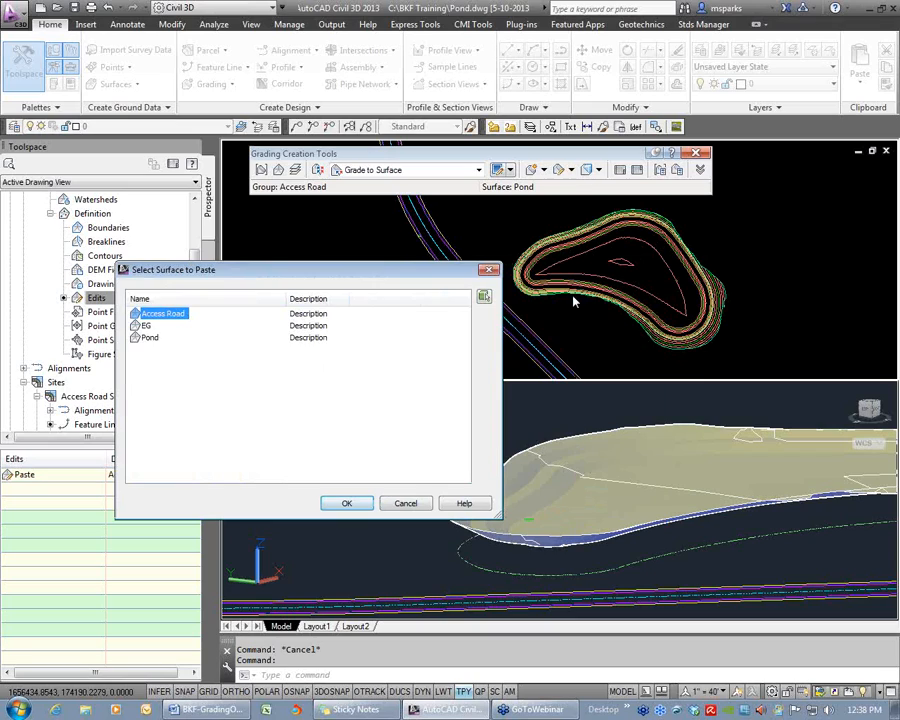
{"action": "left_click", "coordinate": [347, 505]}
Examine the pasted access road in the plan contours and from several angles in the 3D view
{"action": "scroll", "coordinate": [573, 237], "scroll_direction": "up", "scroll_amount": 4}
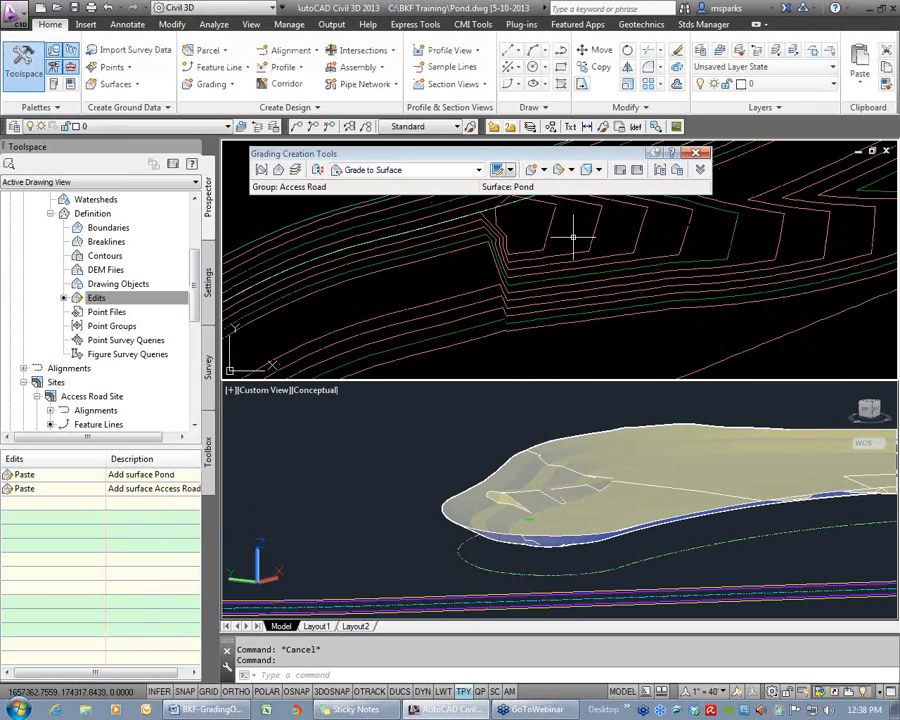
{"action": "scroll", "coordinate": [567, 249], "scroll_direction": "up", "scroll_amount": 2}
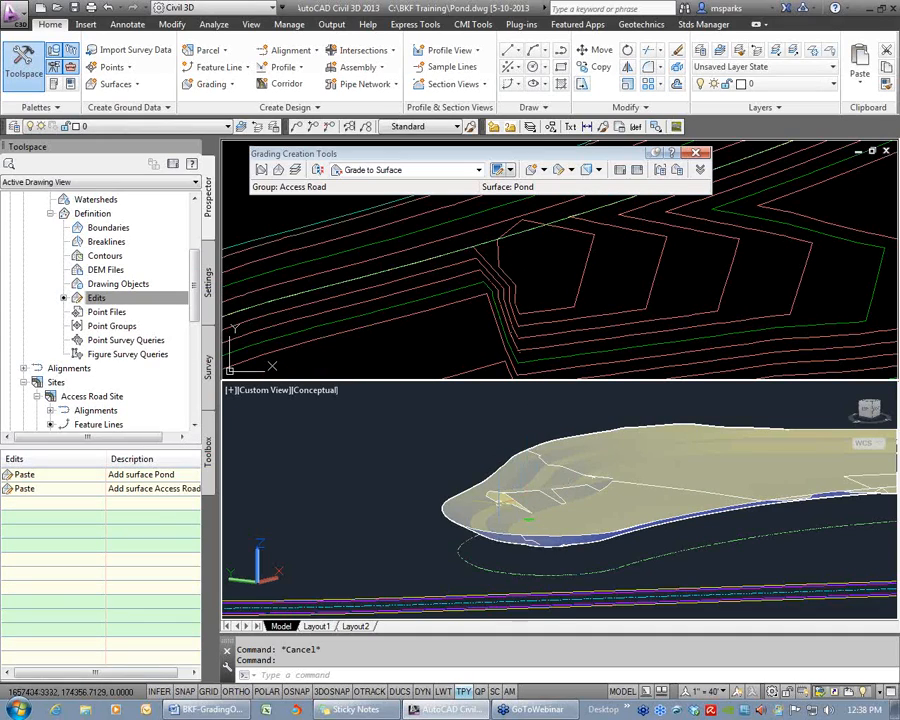
{"action": "scroll", "coordinate": [497, 505], "scroll_direction": "up", "scroll_amount": 5}
{"action": "middle_click_drag", "start_coordinate": [497, 508], "coordinate": [448, 540], "text": "shift"}
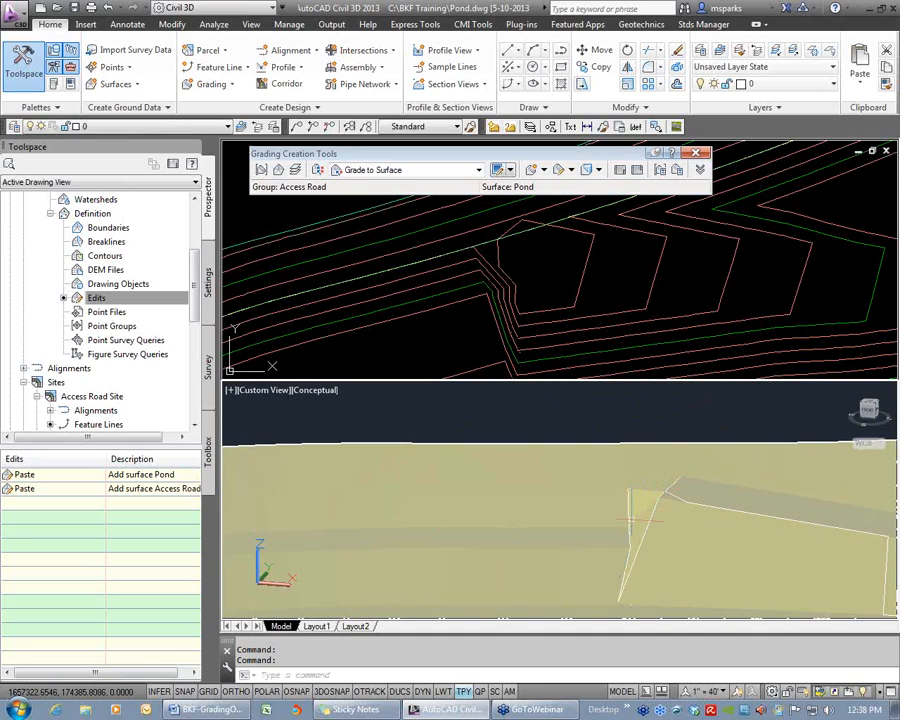
{"action": "scroll", "coordinate": [632, 520], "scroll_direction": "down", "scroll_amount": 5}
{"action": "middle_click_drag", "start_coordinate": [636, 521], "coordinate": [790, 568], "text": "shift"}
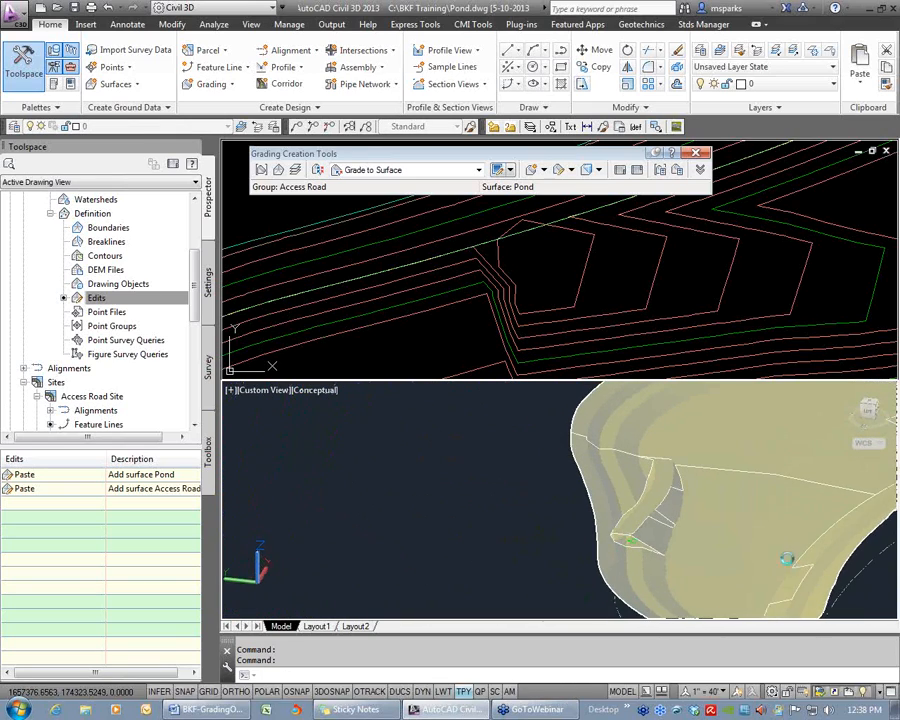
Review the Access Road, Pond and Pond with Road surfaces in the surface list and check the contours' surface in plan
{"action": "left_click_drag", "start_coordinate": [196, 260], "coordinate": [196, 215]}
{"action": "double_click", "coordinate": [88, 311]}
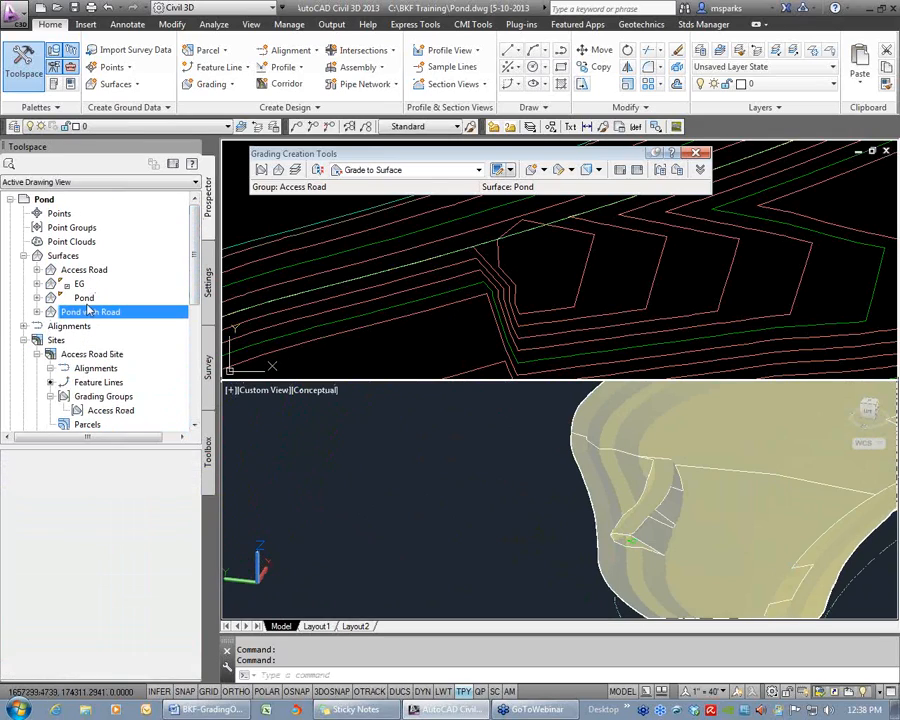
{"action": "left_click", "coordinate": [84, 298]}
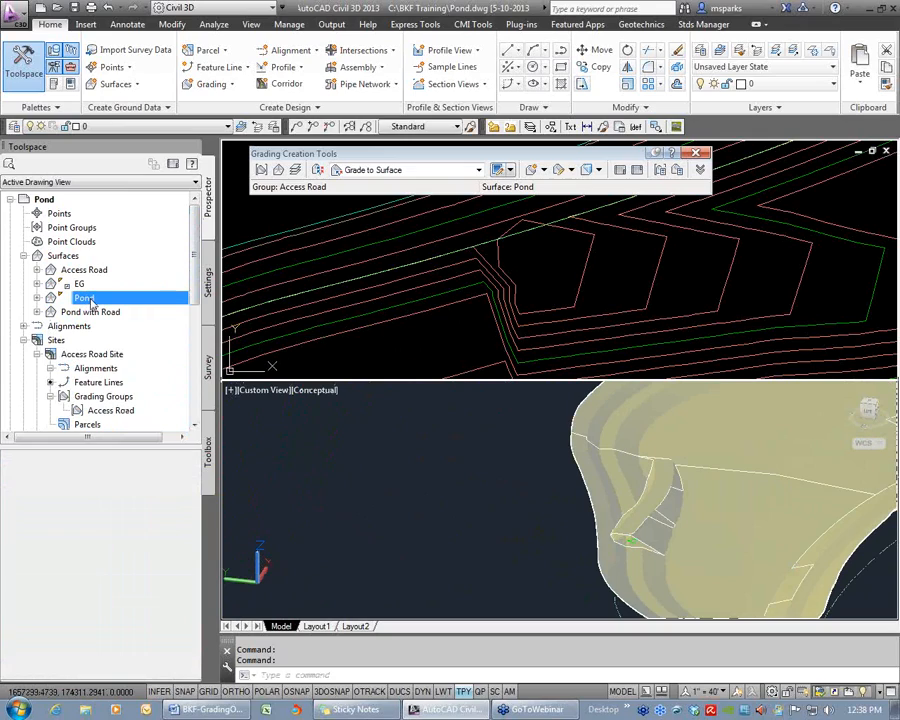
{"action": "left_click", "coordinate": [88, 311]}
{"action": "left_click", "coordinate": [85, 298]}
{"action": "left_click", "coordinate": [91, 275]}
{"action": "left_click", "coordinate": [88, 299]}
{"action": "left_click", "coordinate": [90, 271]}
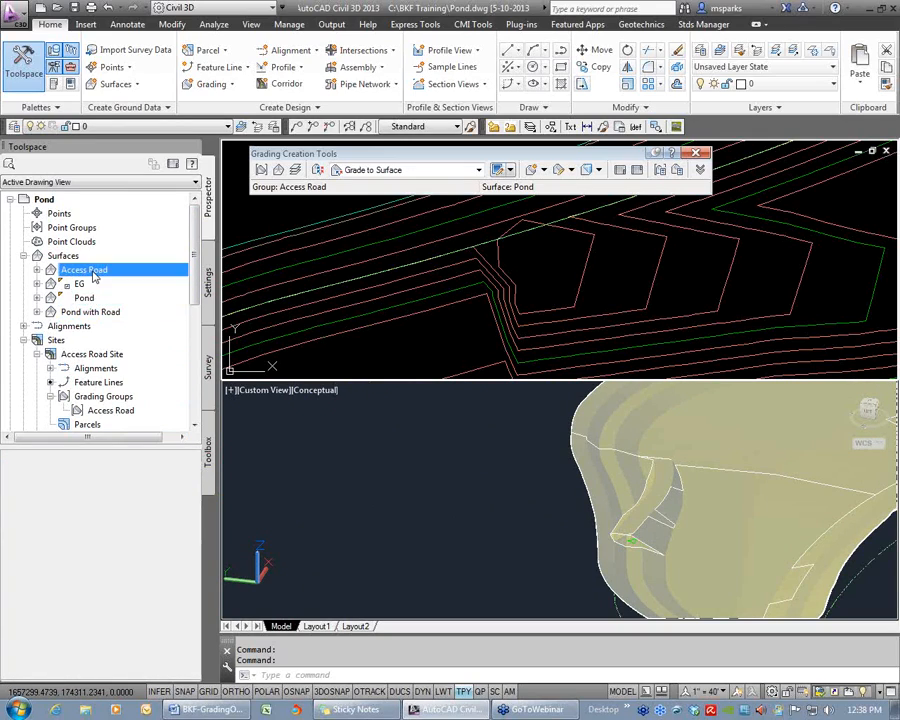
{"action": "left_click", "coordinate": [86, 313]}
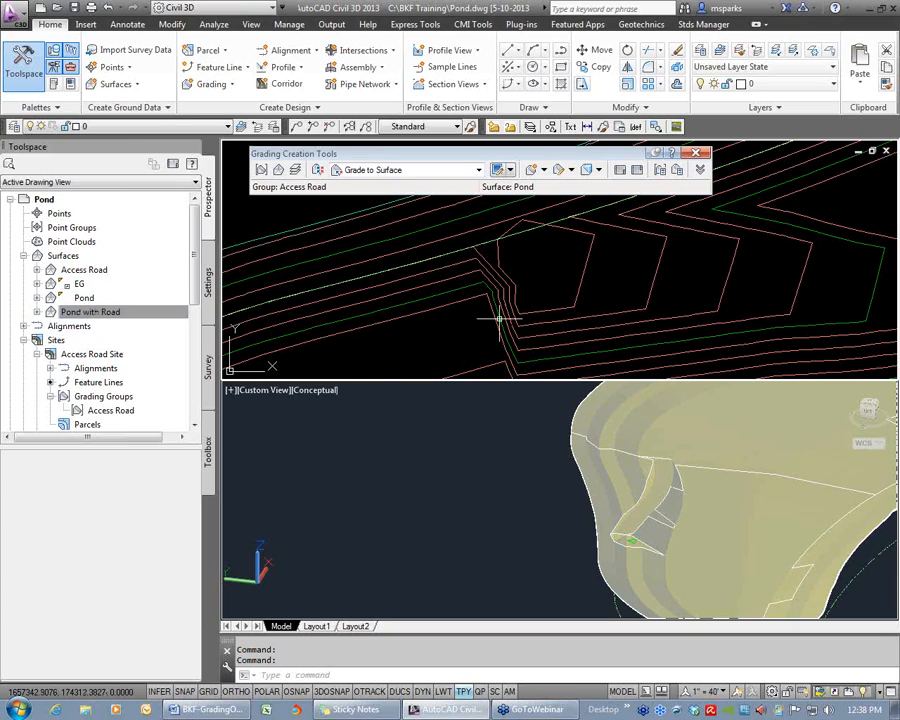
{"action": "mouse_move", "coordinate": [500, 316]}
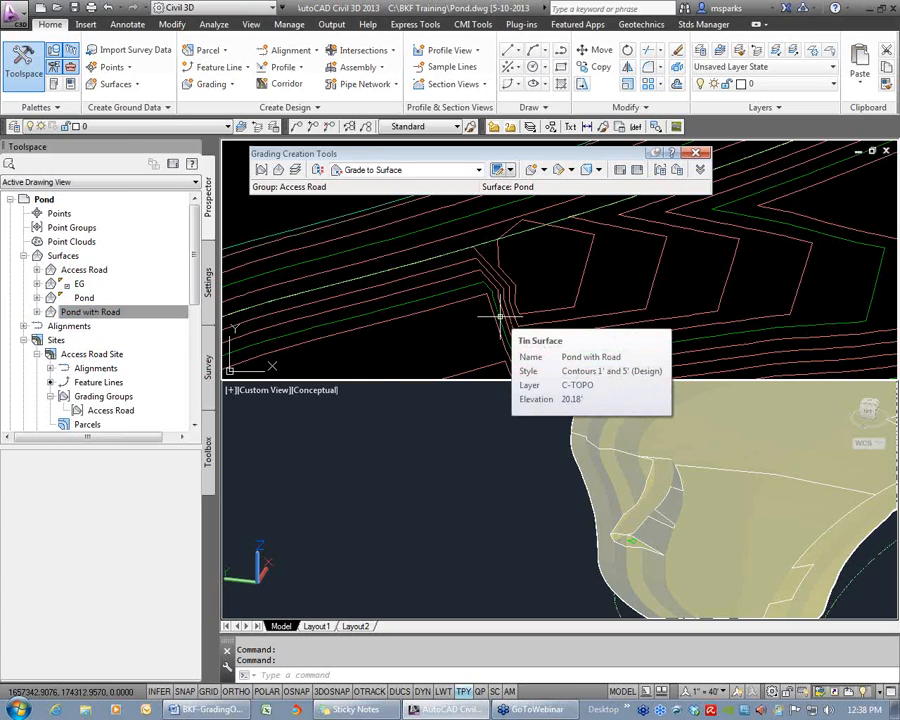
Close the Grading Creation Tools and save the drawing
{"action": "scroll", "coordinate": [530, 305], "scroll_direction": "down", "scroll_amount": 5}
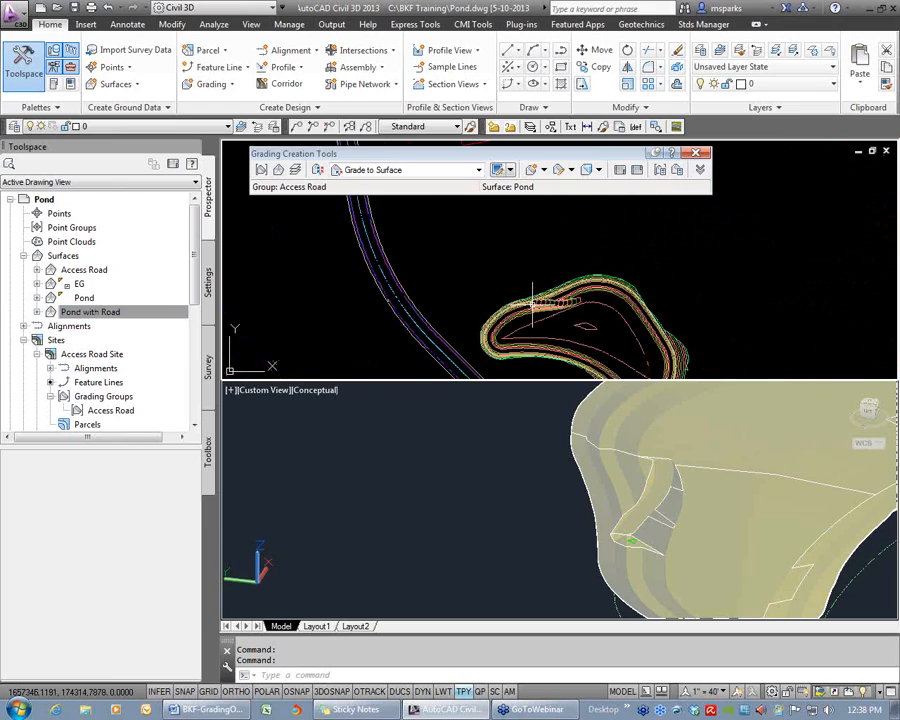
{"action": "middle_click_drag", "start_coordinate": [555, 328], "coordinate": [534, 279]}
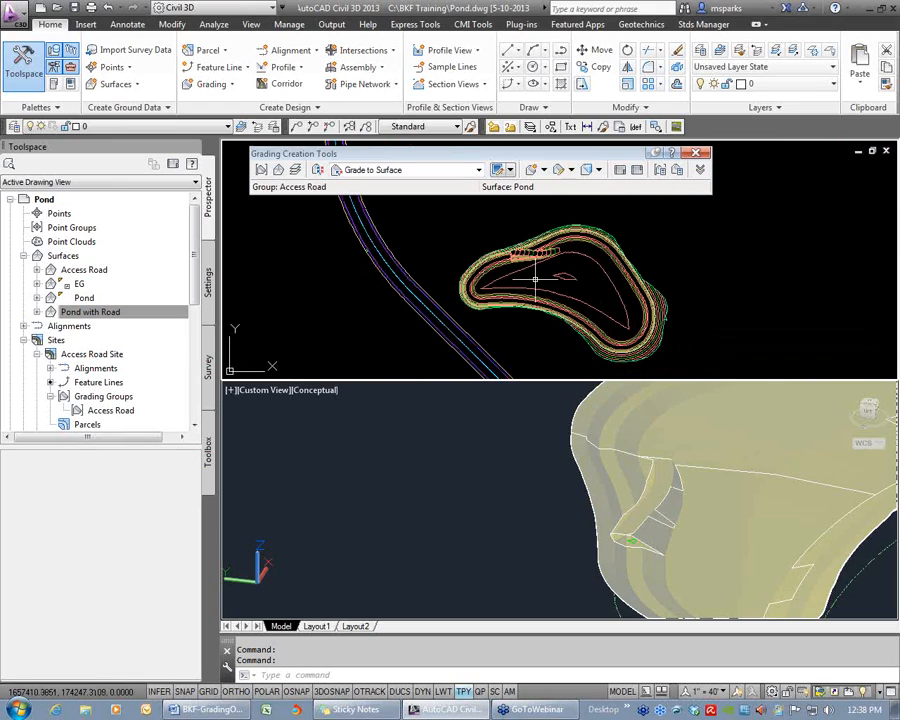
{"action": "left_click", "coordinate": [697, 154]}
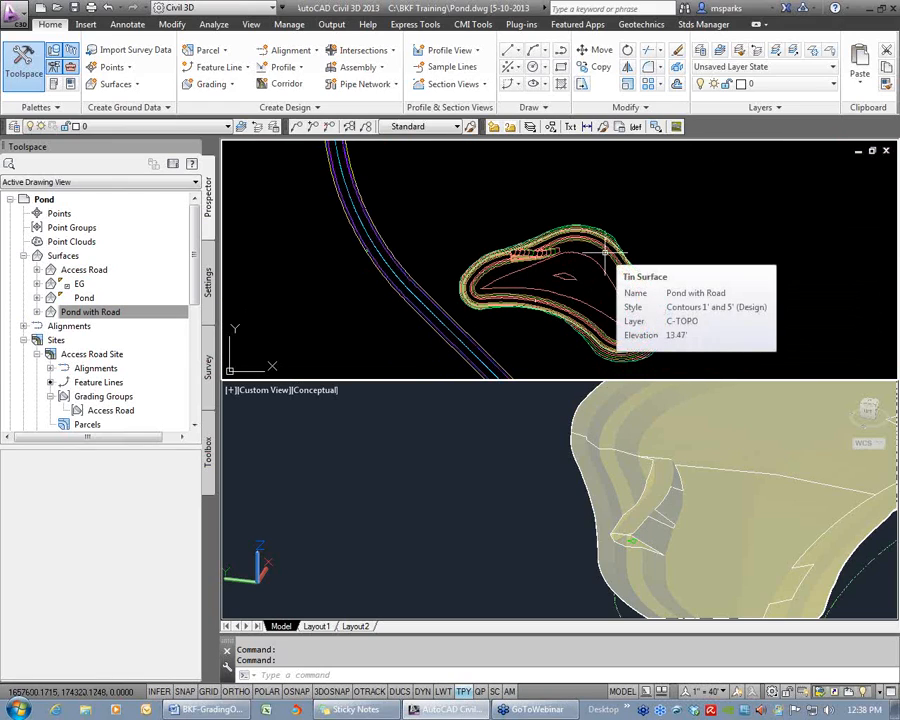
{"action": "key", "text": "Escape"}
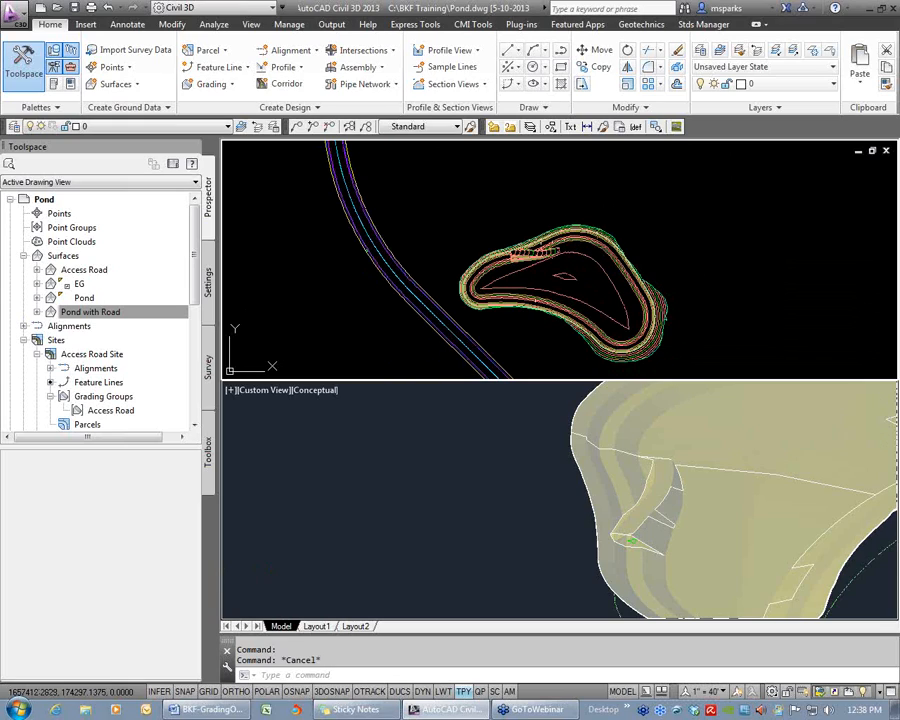
{"action": "key", "text": "ctrl+s"}
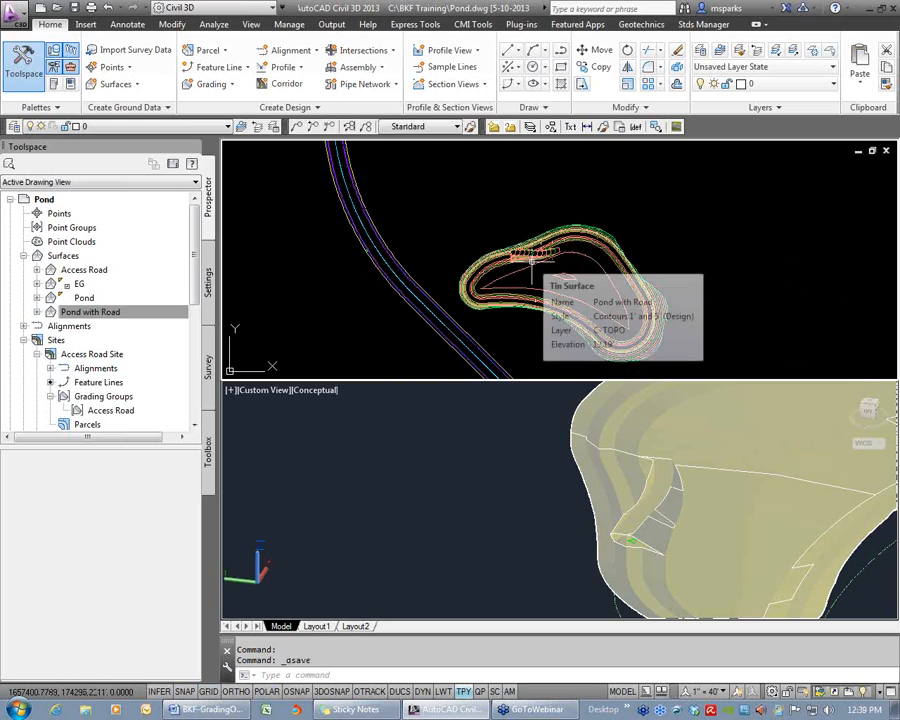
Open the Volumes Dashboard and move it clear of the drawing window's edge
{"action": "scroll", "coordinate": [525, 245], "scroll_direction": "up", "scroll_amount": 2}
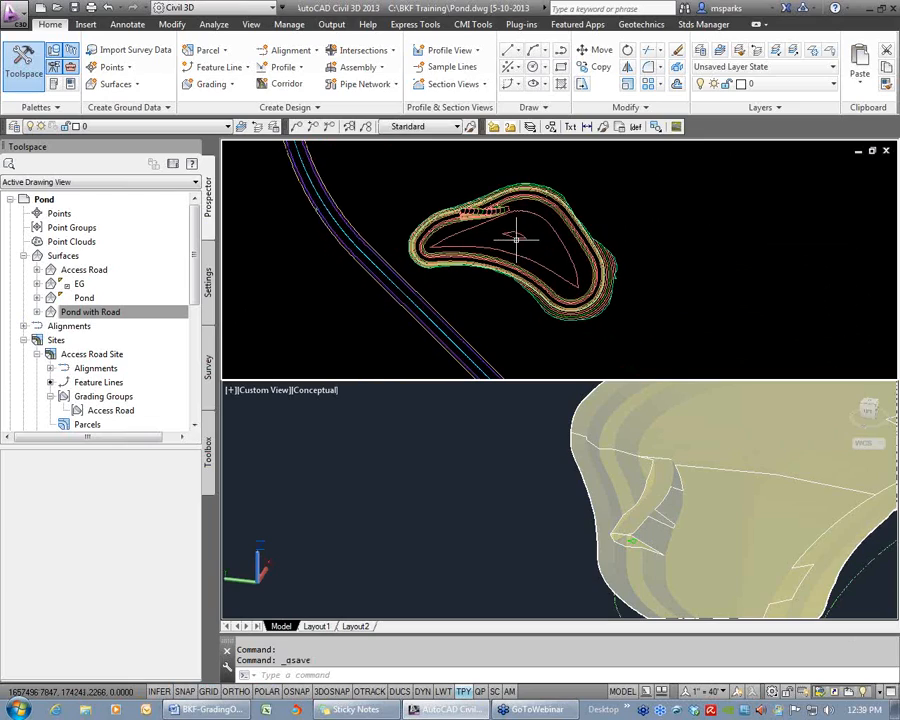
{"action": "scroll", "coordinate": [540, 268], "scroll_direction": "up", "scroll_amount": 2}
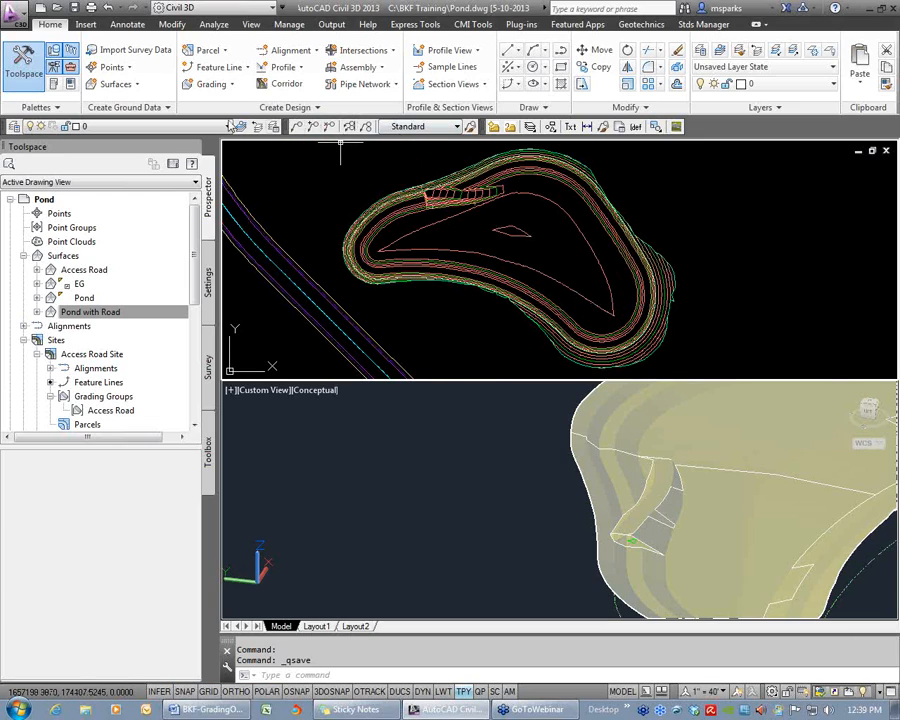
{"action": "left_click", "coordinate": [213, 24]}
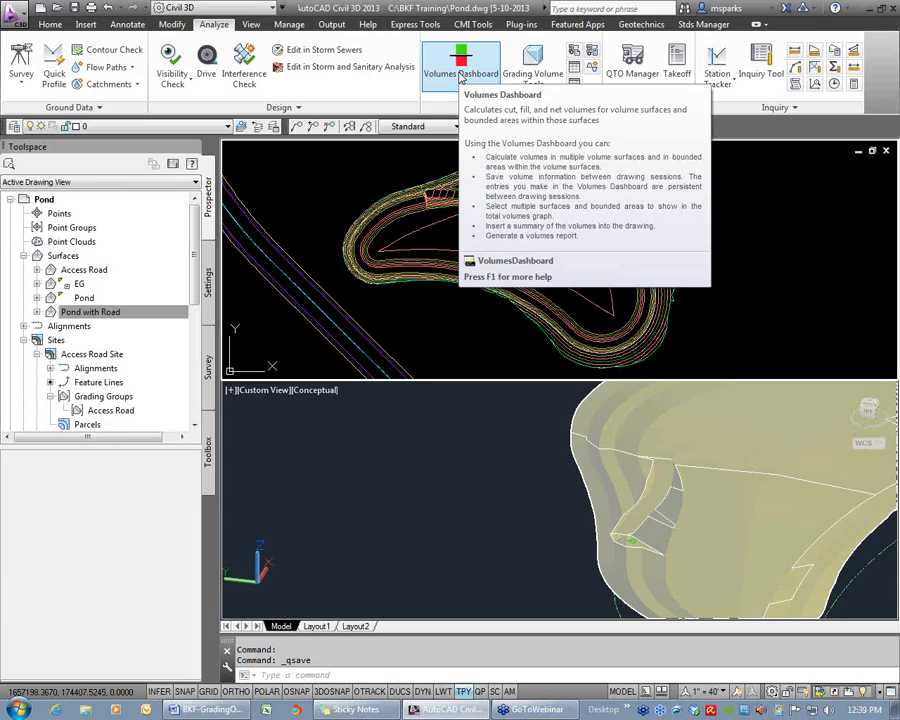
{"action": "left_click", "coordinate": [460, 76]}
{"action": "left_click_drag", "start_coordinate": [10, 174], "coordinate": [45, 168]}
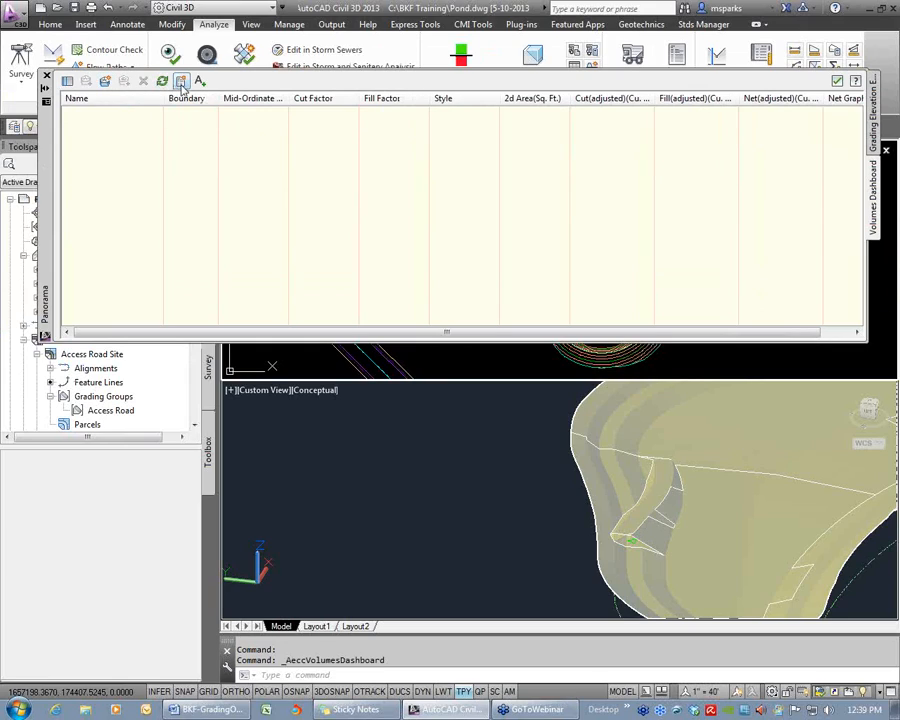
Start a new TIN volume surface and name it Pond Volumes
{"action": "left_click", "coordinate": [104, 80]}
{"action": "left_click", "coordinate": [622, 242]}
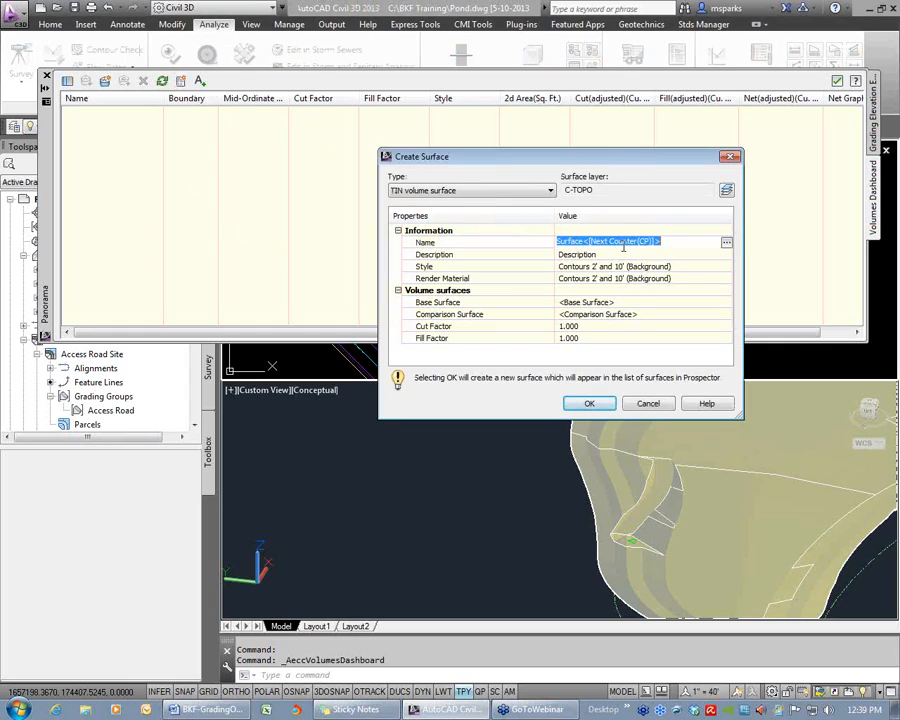
{"action": "type", "text": "Pond Volume"}
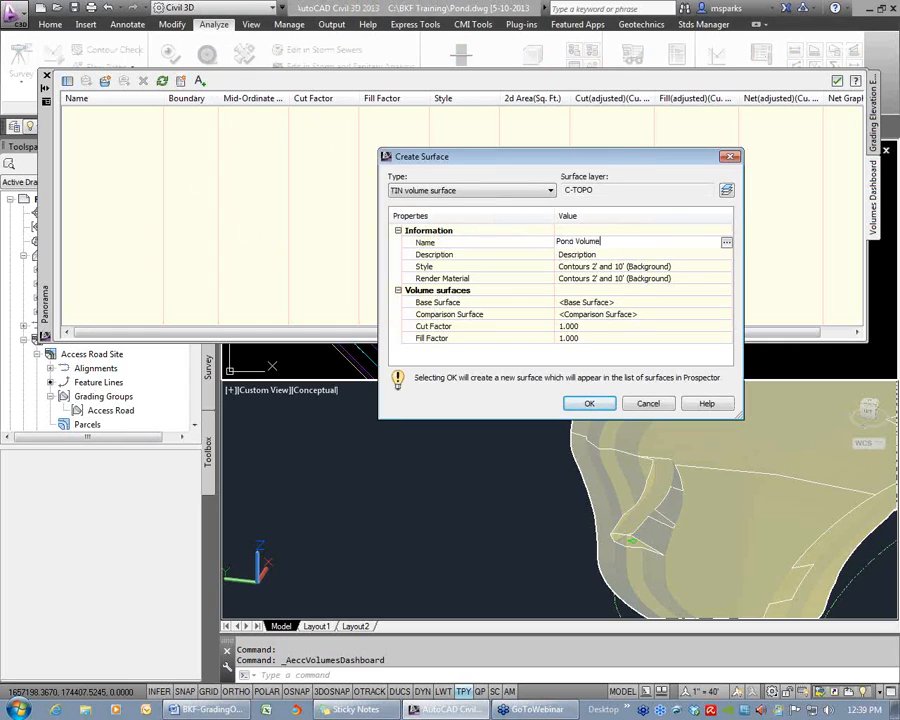
{"action": "type", "text": "s"}
Set the style of the new volume surface to _No Display
{"action": "left_click", "coordinate": [679, 267]}
{"action": "left_click", "coordinate": [727, 267]}
{"action": "left_click", "coordinate": [727, 310]}
{"action": "left_click", "coordinate": [665, 322]}
{"action": "left_click", "coordinate": [640, 337]}
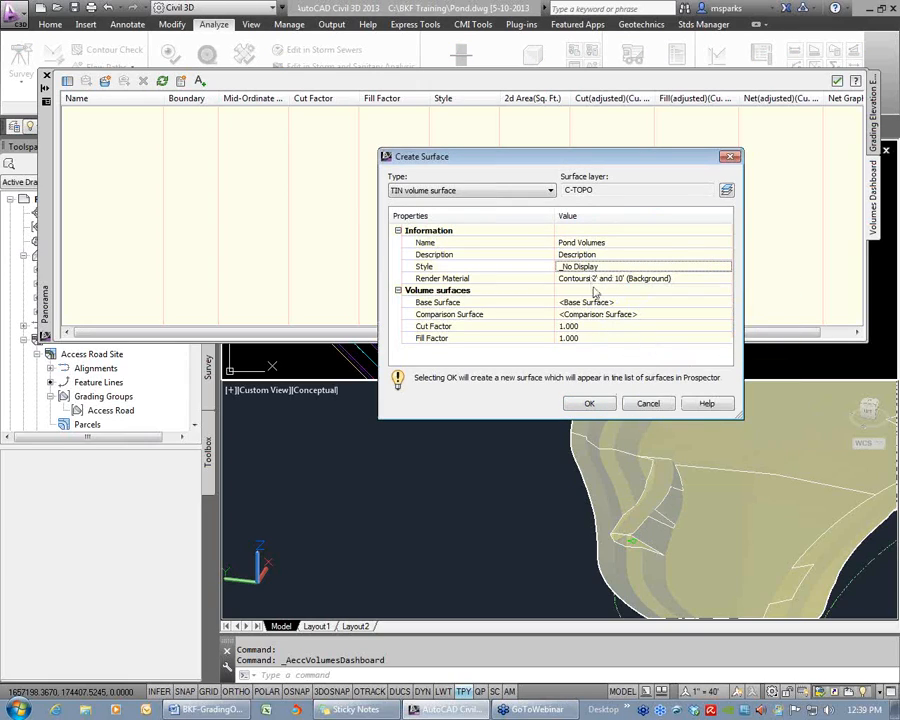
Set EG as the base surface of the Pond Volumes surface
{"action": "left_click", "coordinate": [450, 302]}
{"action": "left_click", "coordinate": [434, 314]}
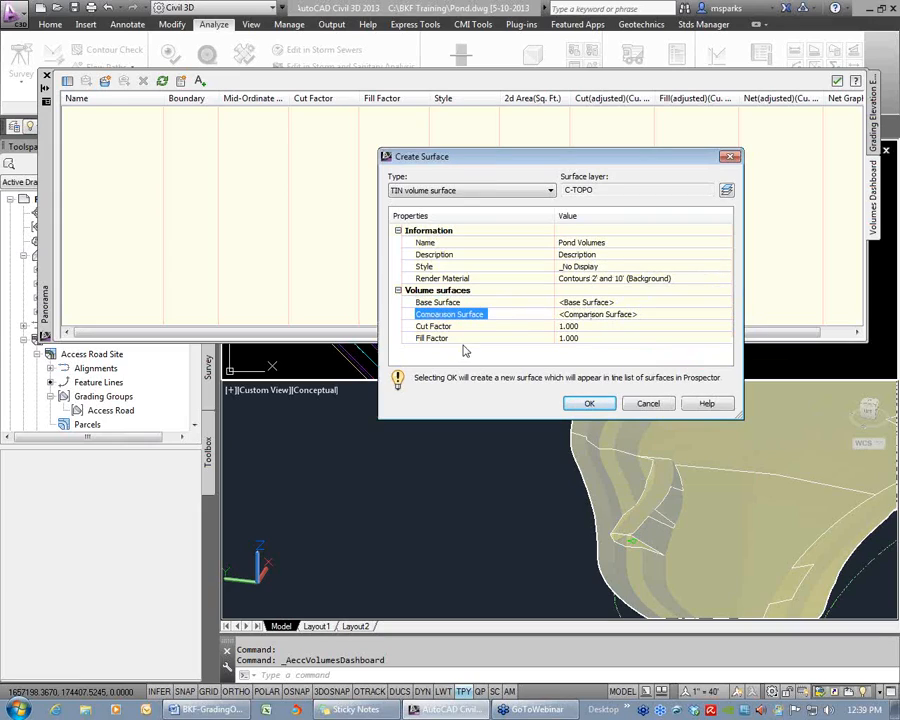
{"action": "left_click", "coordinate": [453, 302]}
{"action": "left_click", "coordinate": [455, 314]}
{"action": "left_click", "coordinate": [454, 302]}
{"action": "left_click", "coordinate": [587, 303]}
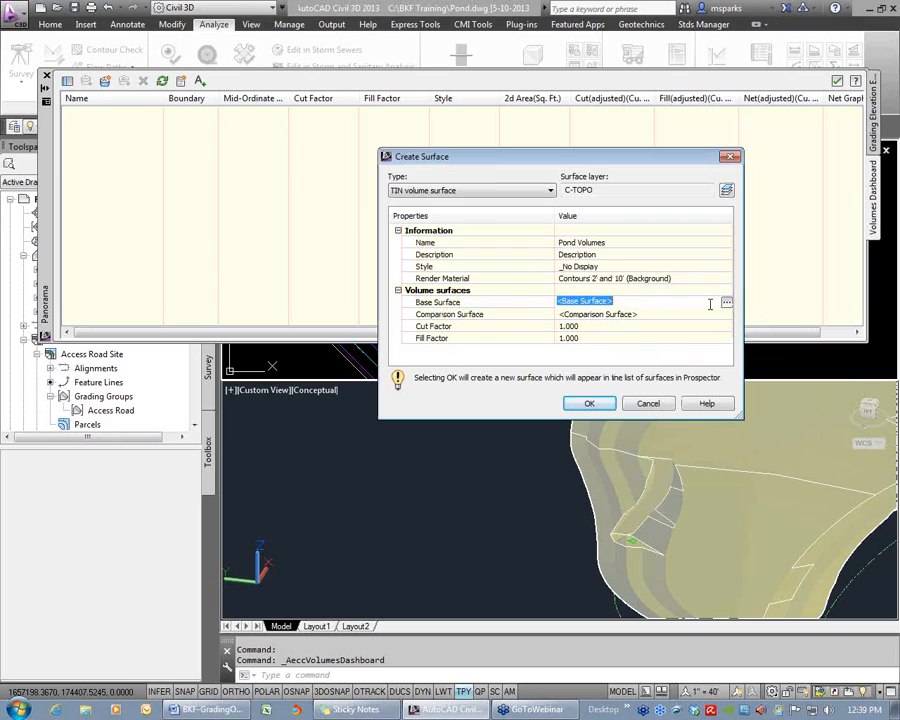
{"action": "left_click", "coordinate": [722, 301]}
{"action": "left_click", "coordinate": [146, 326]}
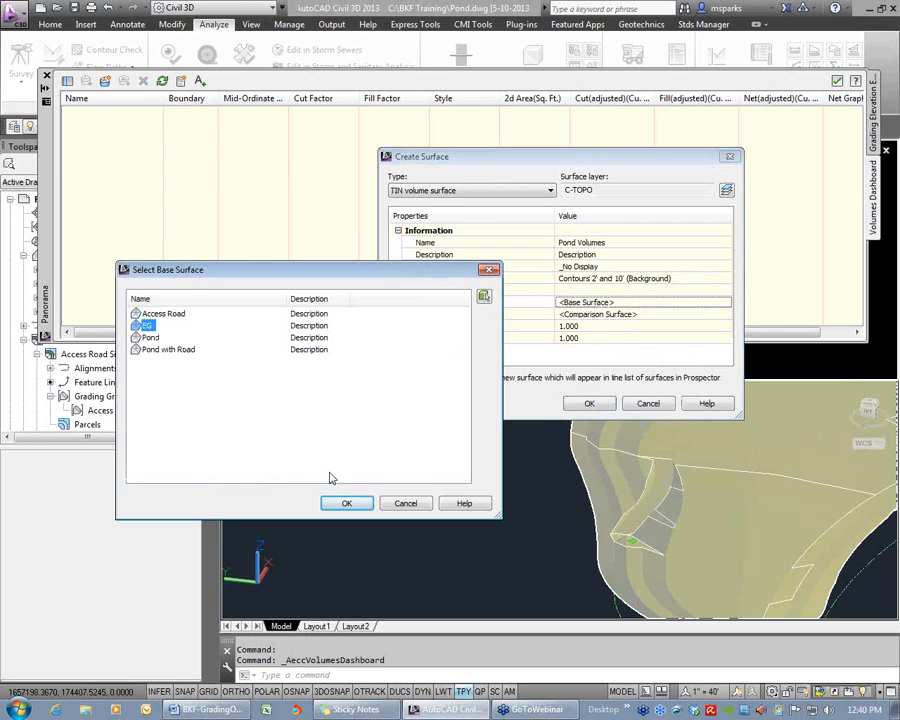
{"action": "left_click", "coordinate": [347, 503]}
Set Pond with Road as the comparison surface of the Pond Volumes surface
{"action": "left_click", "coordinate": [663, 314]}
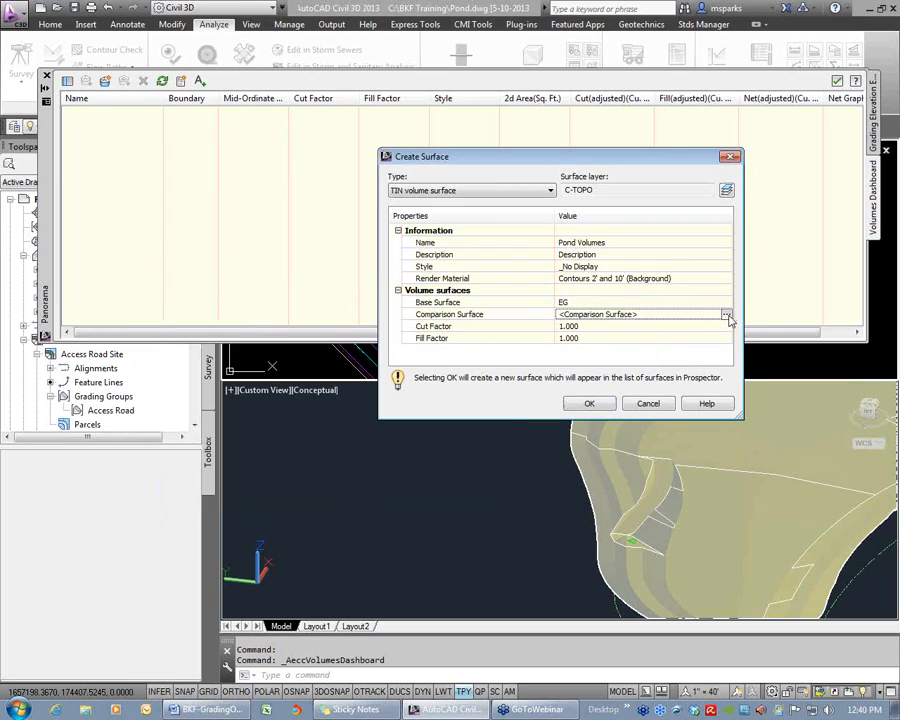
{"action": "left_click", "coordinate": [726, 314]}
{"action": "left_click", "coordinate": [168, 349]}
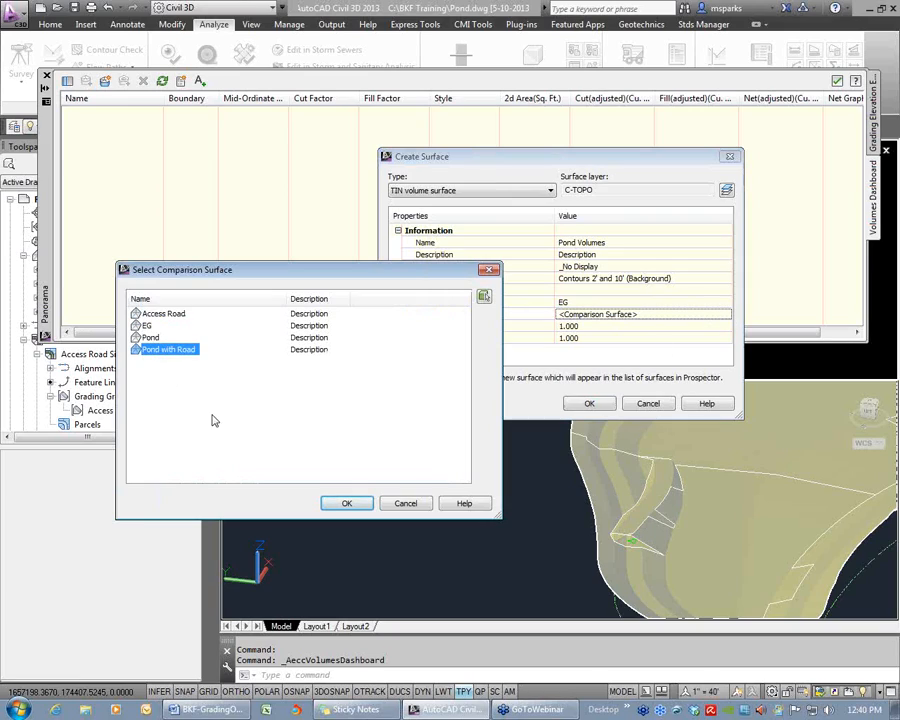
{"action": "left_click", "coordinate": [349, 503]}
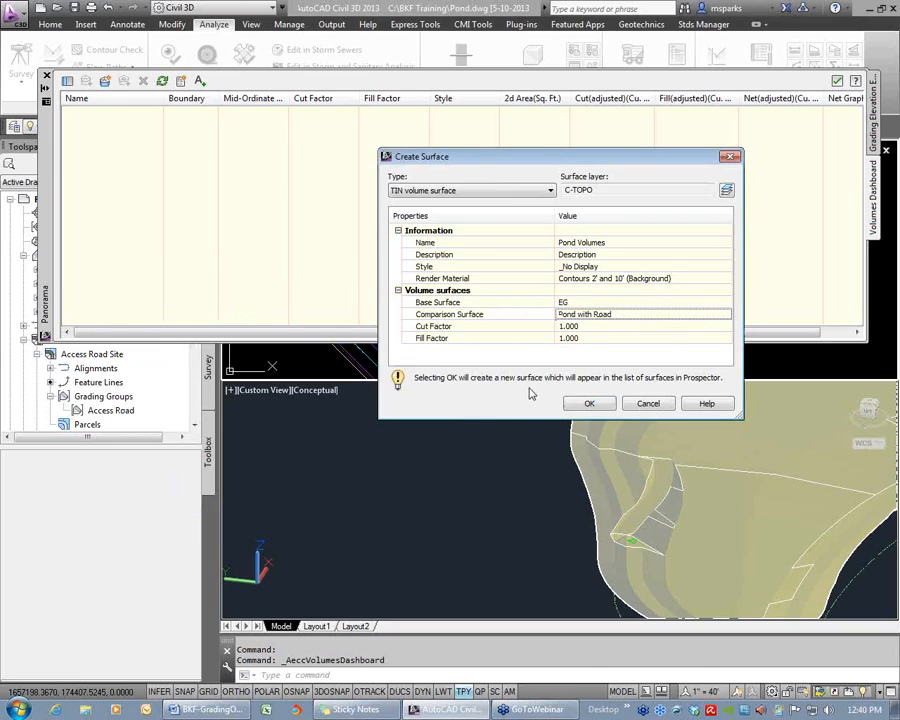
Set the cut factor of the Pond Volumes surface to 1.00
{"action": "left_click", "coordinate": [434, 326]}
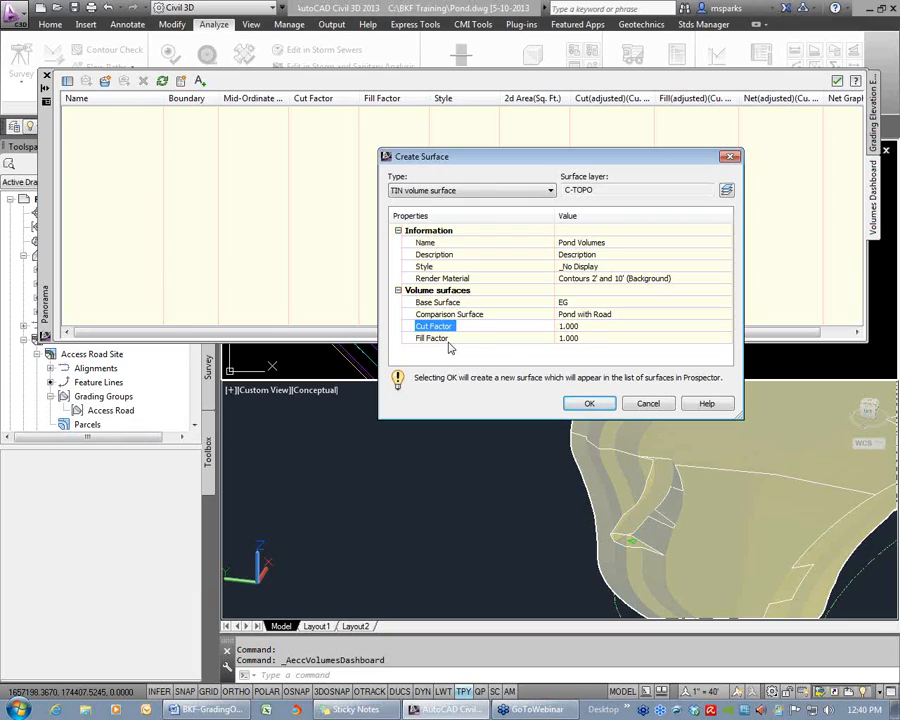
{"action": "left_click", "coordinate": [568, 326]}
{"action": "type", "text": "1"}
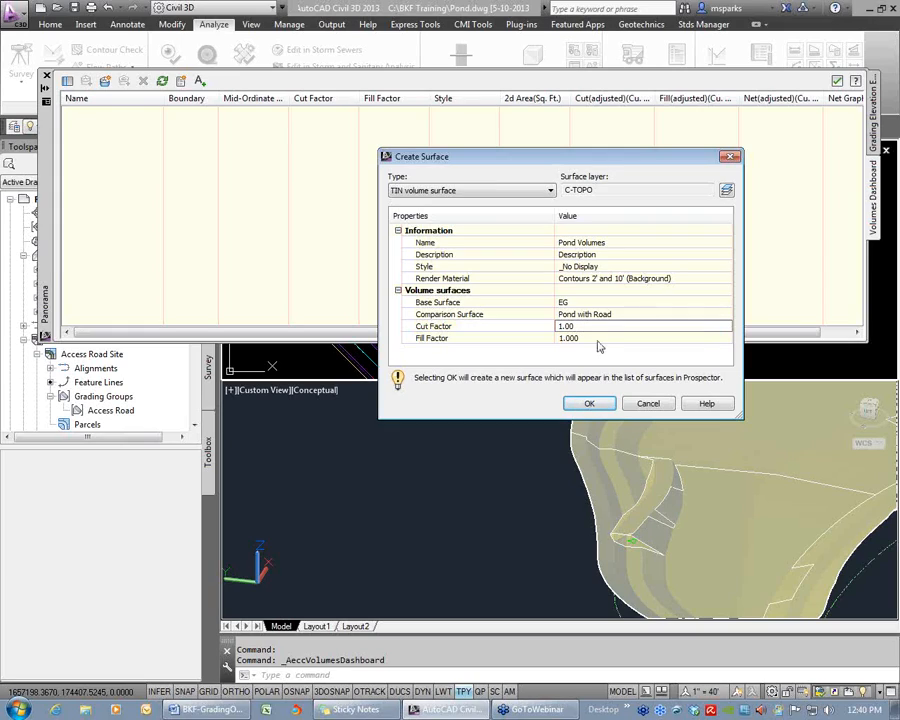
{"action": "type", "text": ".00"}
{"action": "key", "text": "Return"}
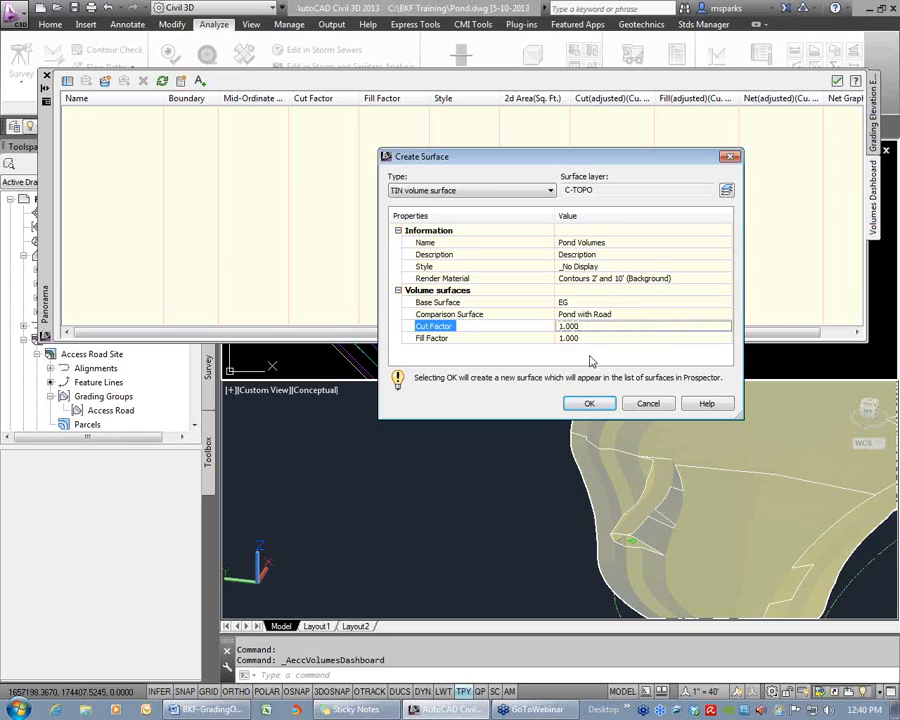
Try a fill factor of .01 for the Pond Volumes surface and set it back to 1
{"action": "left_click", "coordinate": [565, 340]}
{"action": "left_click", "coordinate": [581, 339]}
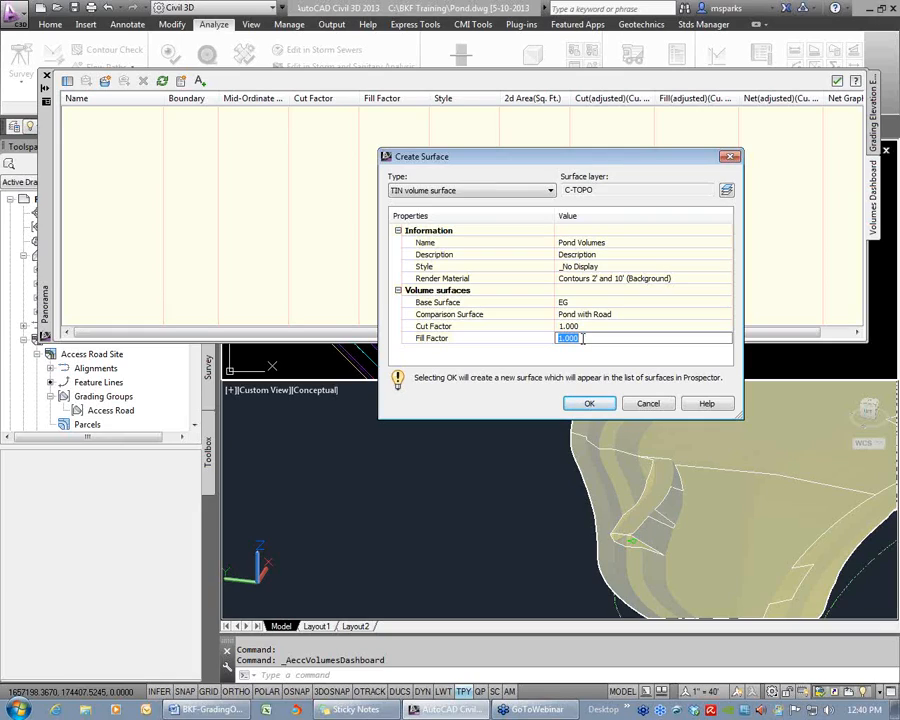
{"action": "type", "text": ".01"}
{"action": "key", "text": "Return"}
{"action": "left_click", "coordinate": [584, 341]}
{"action": "type", "text": "1"}
{"action": "key", "text": "Return"}
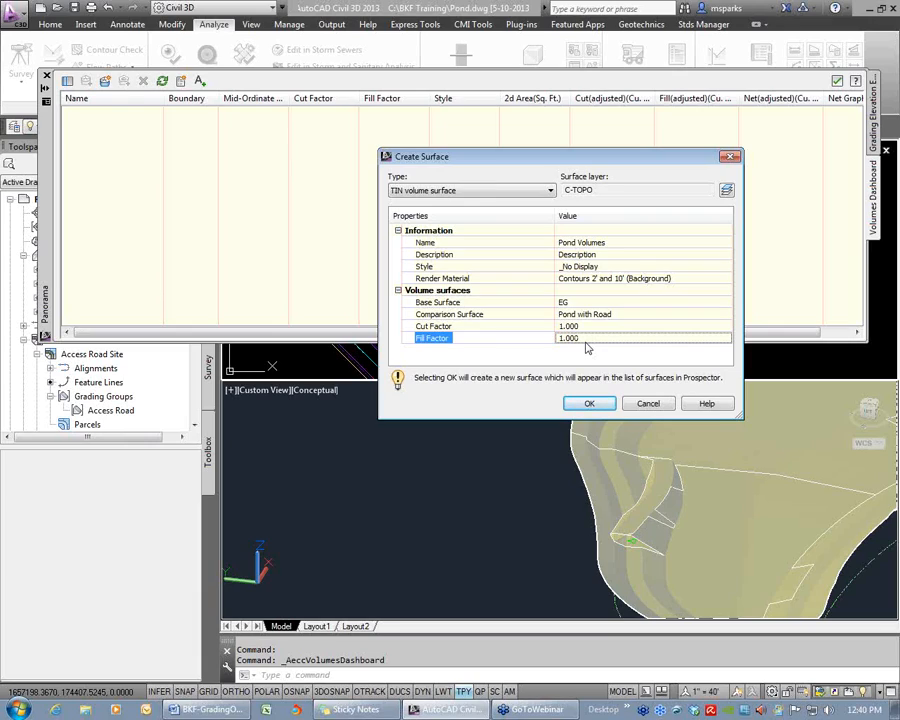
Create the Pond Volumes surface and review its adjusted cut, fill and net volumes in the Volumes Dashboard
{"action": "left_click", "coordinate": [587, 403]}
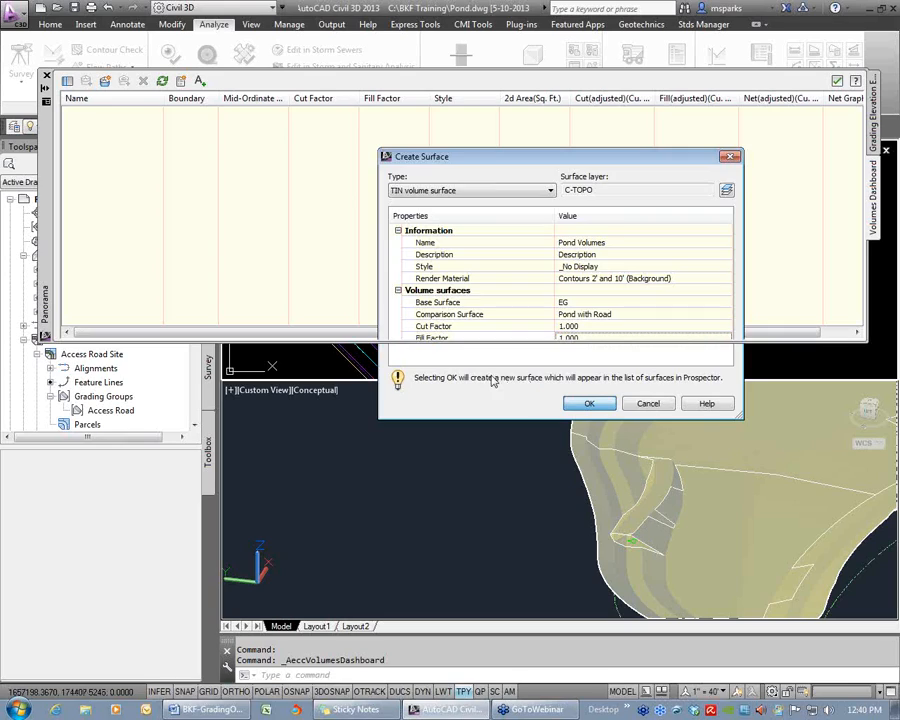
{"action": "left_click_drag", "start_coordinate": [571, 336], "coordinate": [679, 341]}
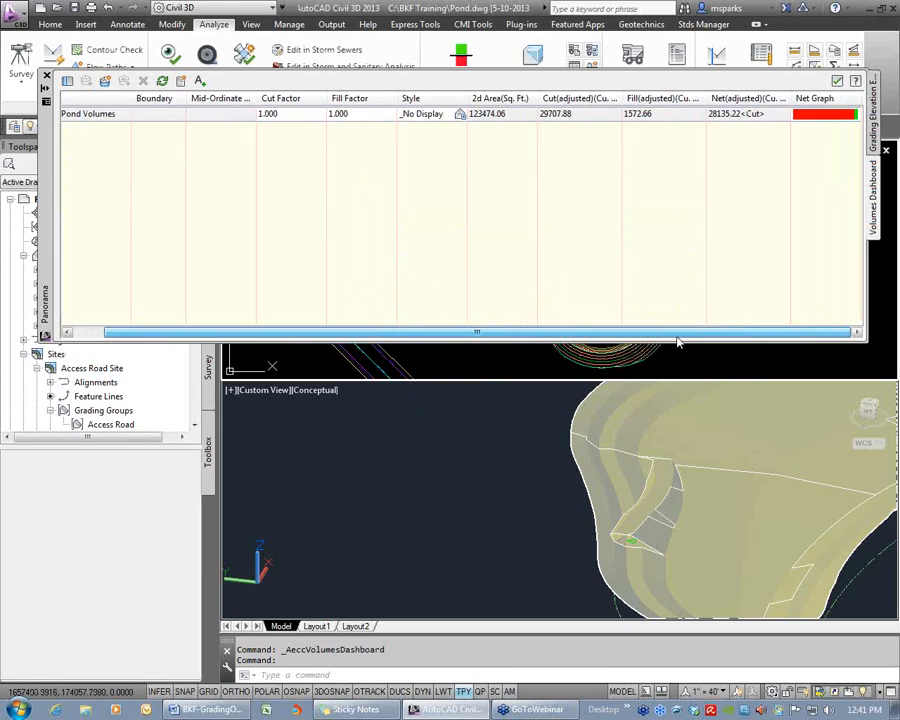
{"action": "left_click", "coordinate": [652, 119]}
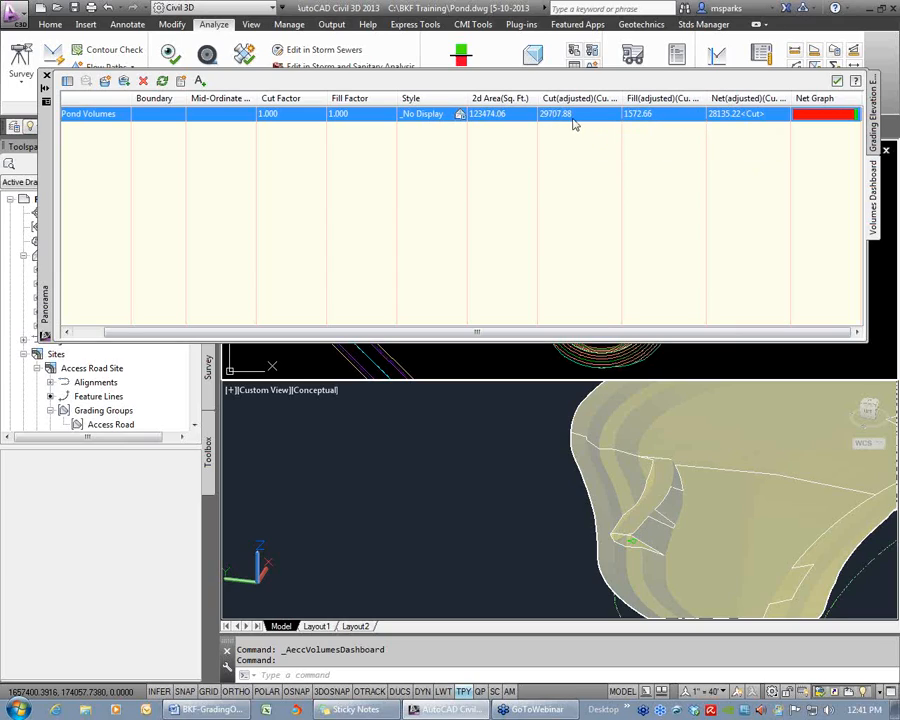
{"action": "left_click", "coordinate": [295, 117]}
{"action": "left_click", "coordinate": [366, 120]}
{"action": "left_click", "coordinate": [446, 184]}
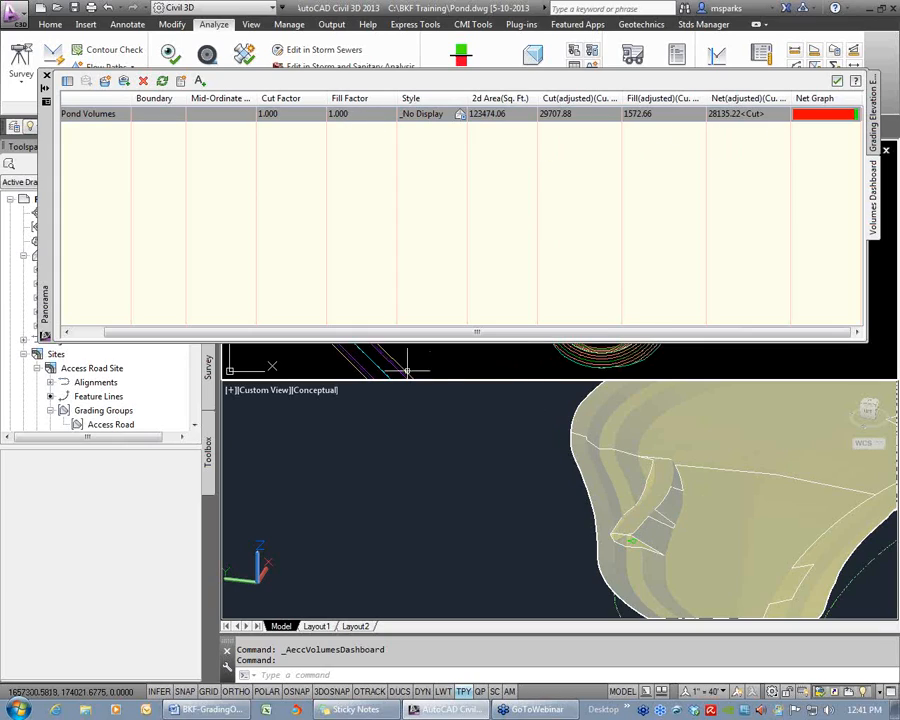
Move the Volumes Dashboard off the plan view and change the viewport configuration to Single
{"action": "left_click_drag", "start_coordinate": [44, 158], "coordinate": [72, 445]}
{"action": "left_click", "coordinate": [247, 170]}
{"action": "left_click", "coordinate": [232, 151]}
{"action": "mouse_move", "coordinate": [285, 181]}
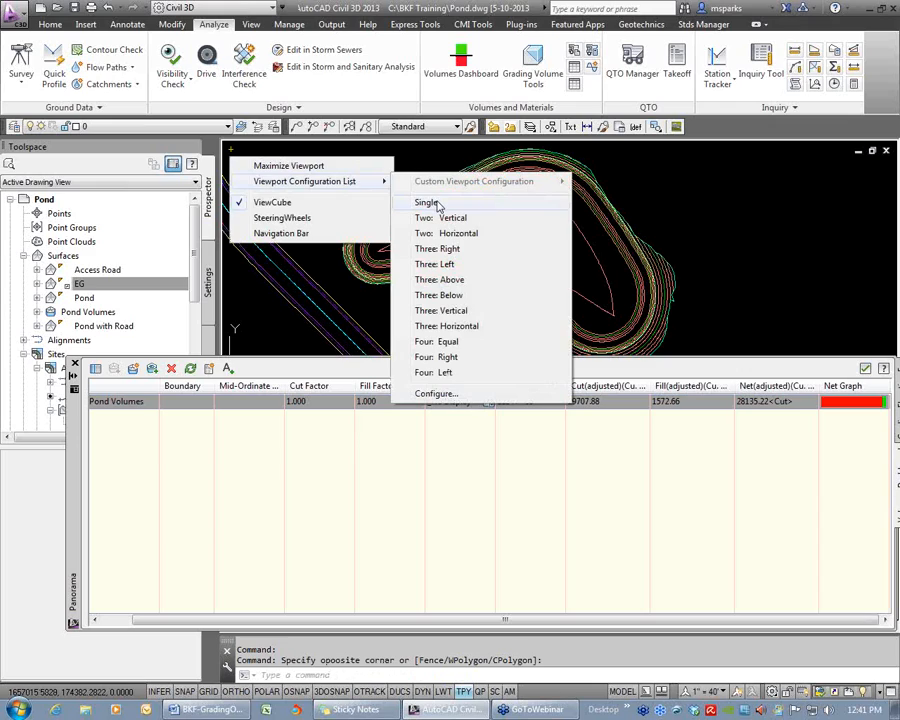
{"action": "left_click", "coordinate": [438, 206]}
{"action": "scroll", "coordinate": [570, 258], "scroll_direction": "down", "scroll_amount": 8}
{"action": "middle_click_drag", "start_coordinate": [591, 248], "coordinate": [367, 179]}
{"action": "scroll", "coordinate": [377, 190], "scroll_direction": "up", "scroll_amount": 4}
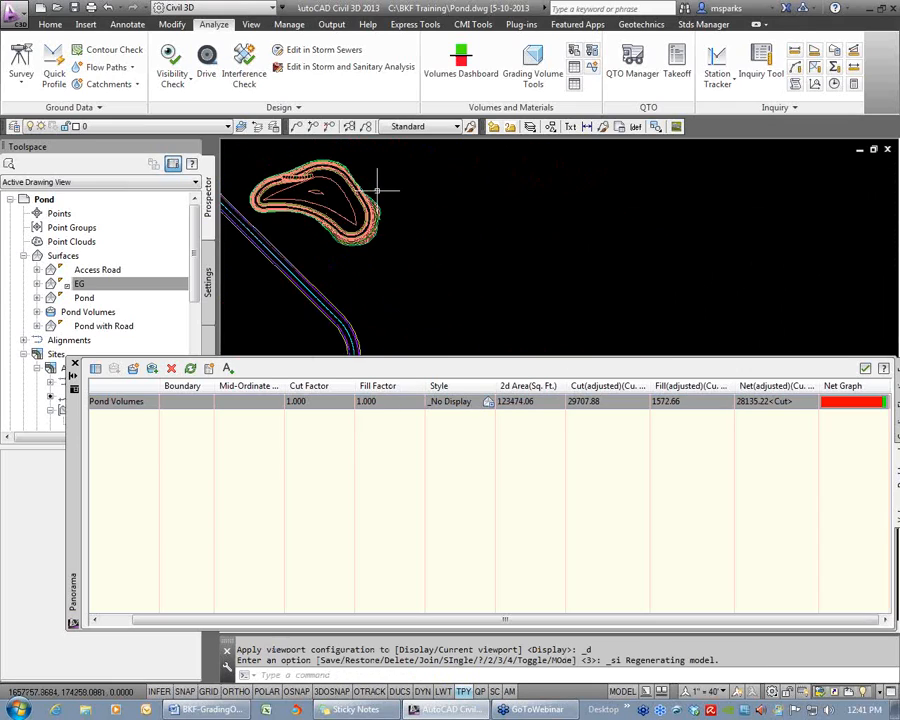
Insert the Cut/Fill Summary text for Pond Volumes in the empty area east of the pond
{"action": "left_click", "coordinate": [229, 370]}
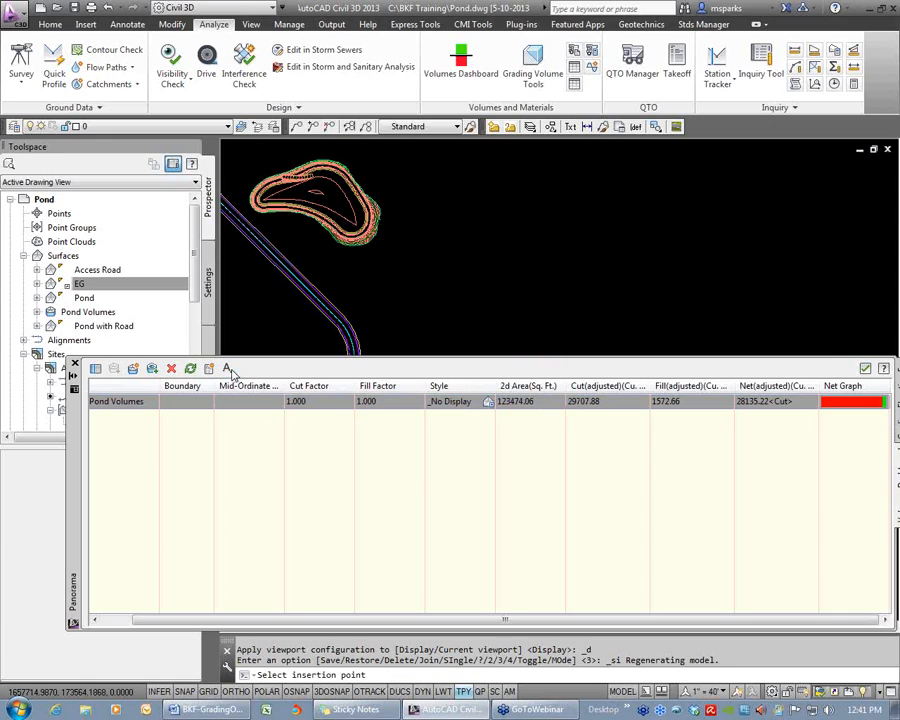
{"action": "left_click", "coordinate": [420, 183]}
{"action": "middle_click_drag", "start_coordinate": [498, 258], "coordinate": [494, 220]}
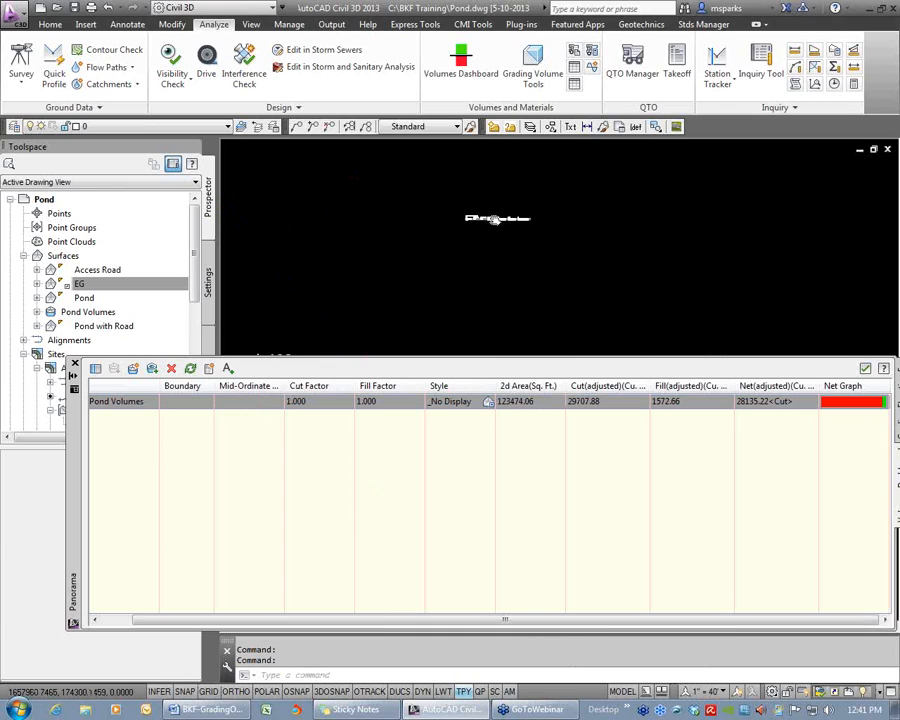
{"action": "scroll", "coordinate": [494, 219], "scroll_direction": "up", "scroll_amount": 10}
{"action": "mouse_move", "coordinate": [526, 272]}
{"action": "middle_mouse_down"}
{"action": "mouse_move", "coordinate": [598, 253]}
{"action": "mouse_move", "coordinate": [584, 255]}
{"action": "middle_mouse_up"}
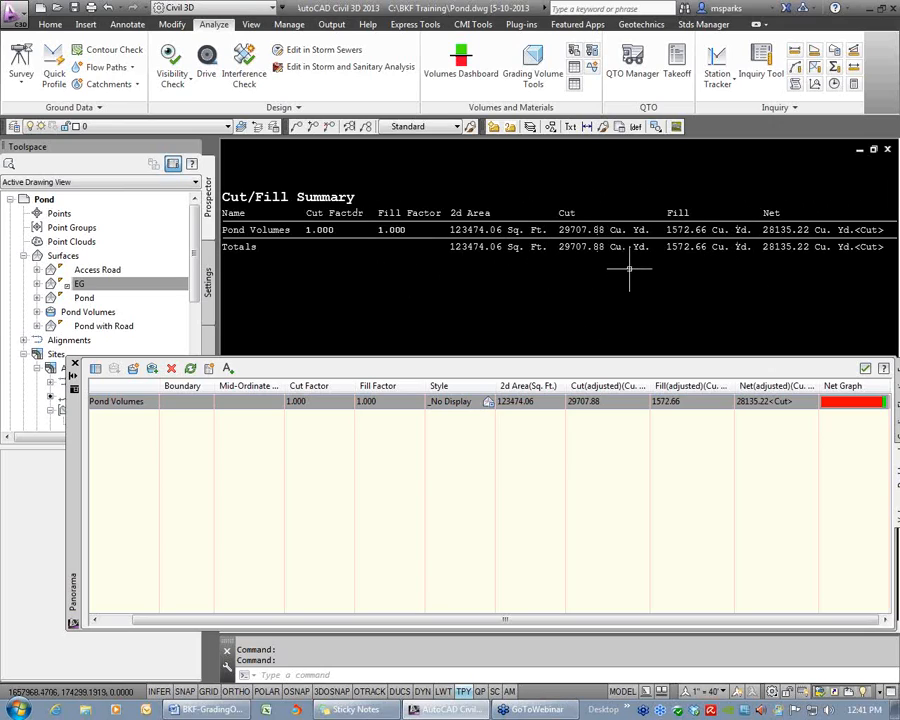
Erase the Cut/Fill Summary text from the drawing
{"action": "scroll", "coordinate": [451, 265], "scroll_direction": "down", "scroll_amount": 6}
{"action": "scroll", "coordinate": [452, 268], "scroll_direction": "down", "scroll_amount": 2}
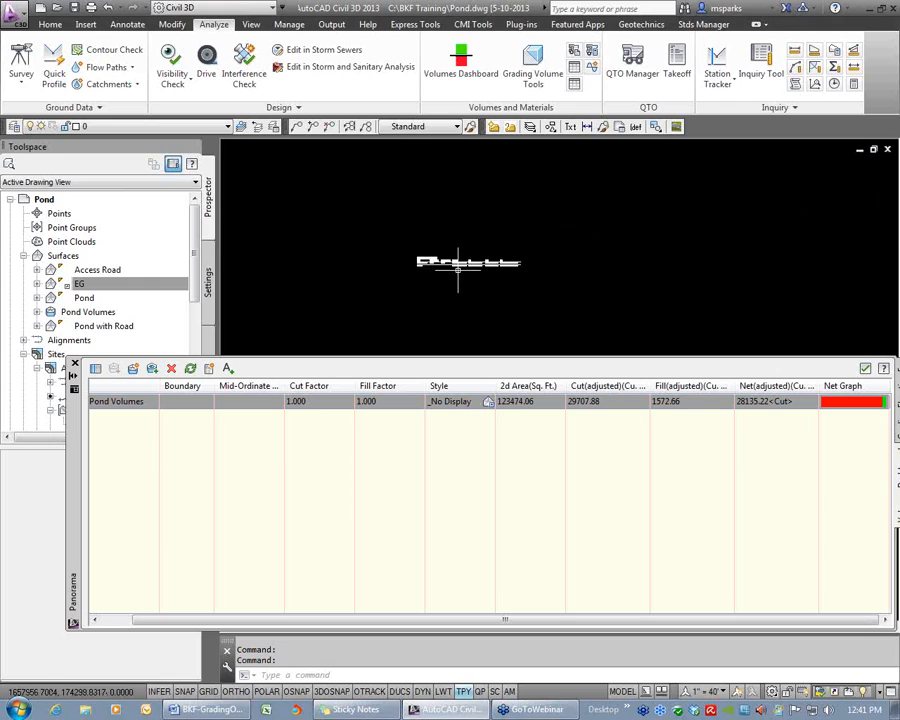
{"action": "left_click", "coordinate": [547, 293]}
{"action": "left_click", "coordinate": [418, 228]}
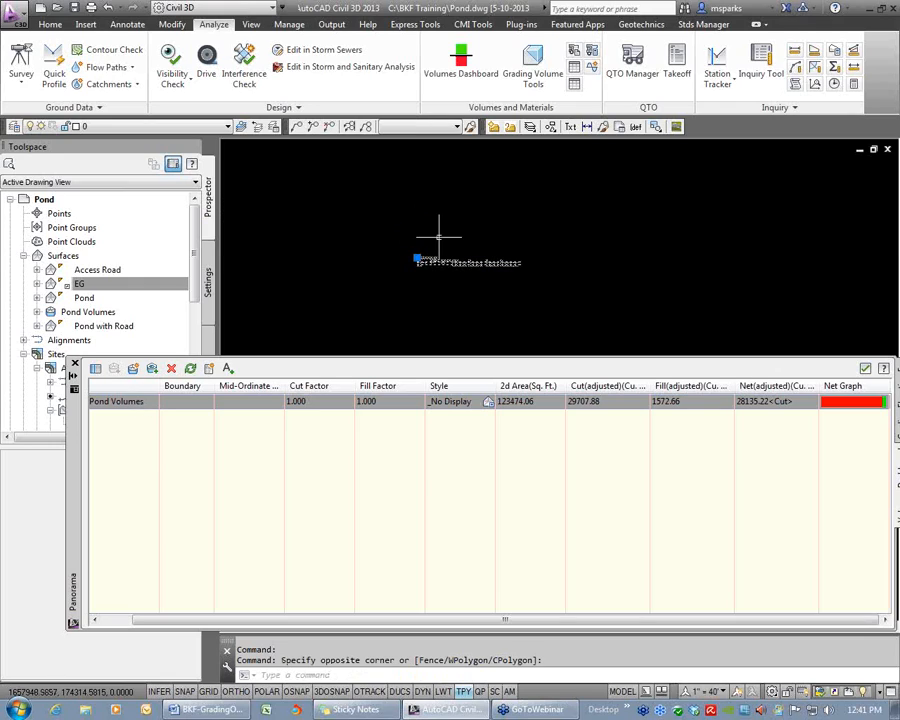
{"action": "type", "text": "e"}
{"action": "key", "text": "Return"}
Draw a rectangle around the southeast part of the pond
{"action": "scroll", "coordinate": [472, 256], "scroll_direction": "down", "scroll_amount": 3}
{"action": "middle_click_drag", "start_coordinate": [484, 262], "coordinate": [543, 191]}
{"action": "type", "text": "z"}
{"action": "key", "text": "Return"}
{"action": "left_click", "coordinate": [442, 157]}
{"action": "left_click", "coordinate": [569, 230]}
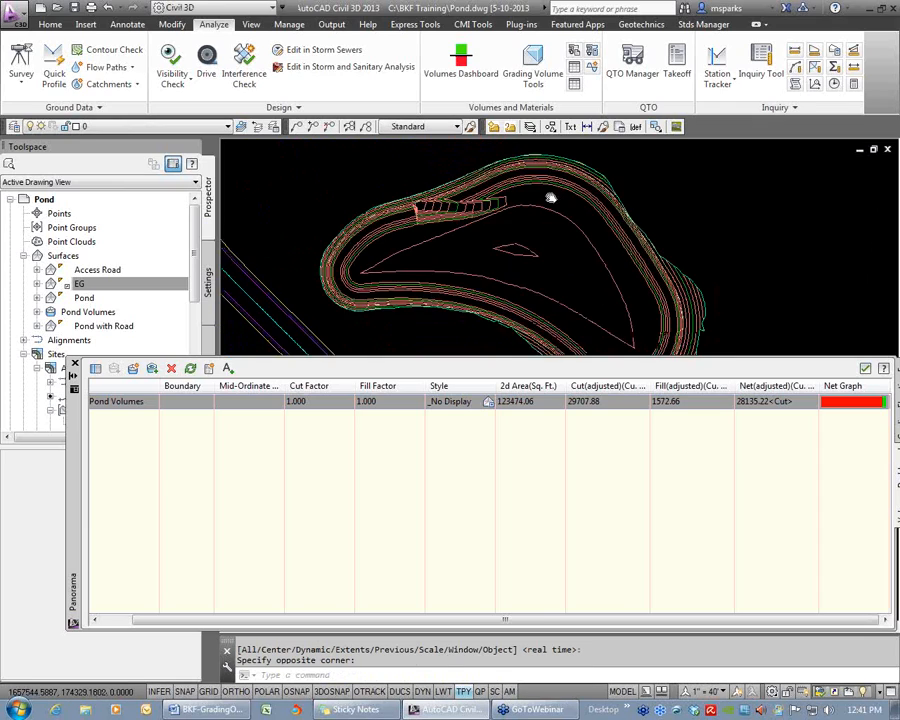
{"action": "left_click_drag", "start_coordinate": [73, 452], "coordinate": [60, 483]}
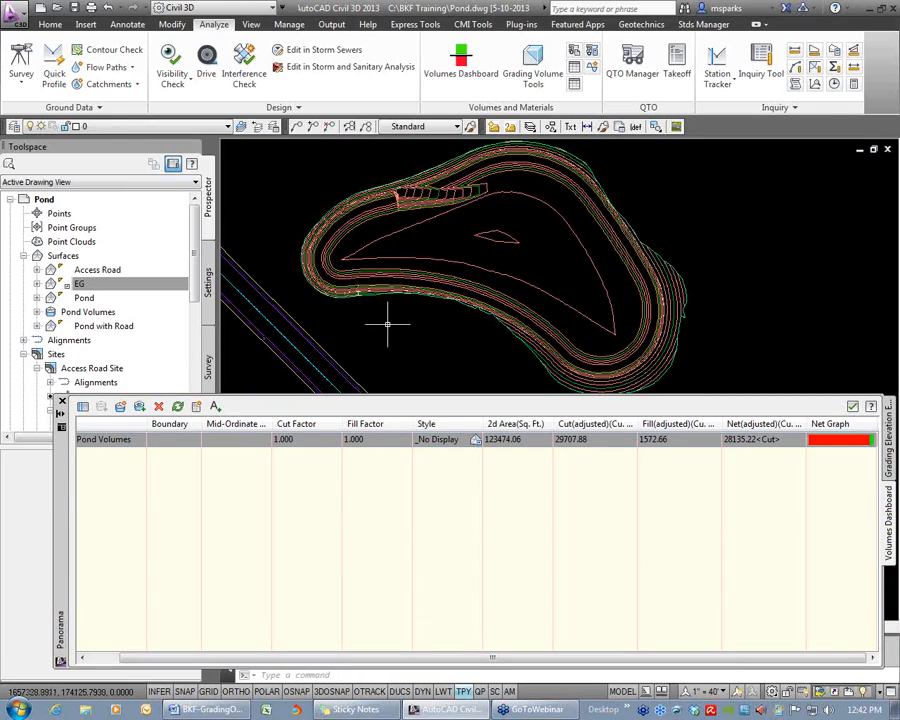
{"action": "mouse_move", "coordinate": [388, 324]}
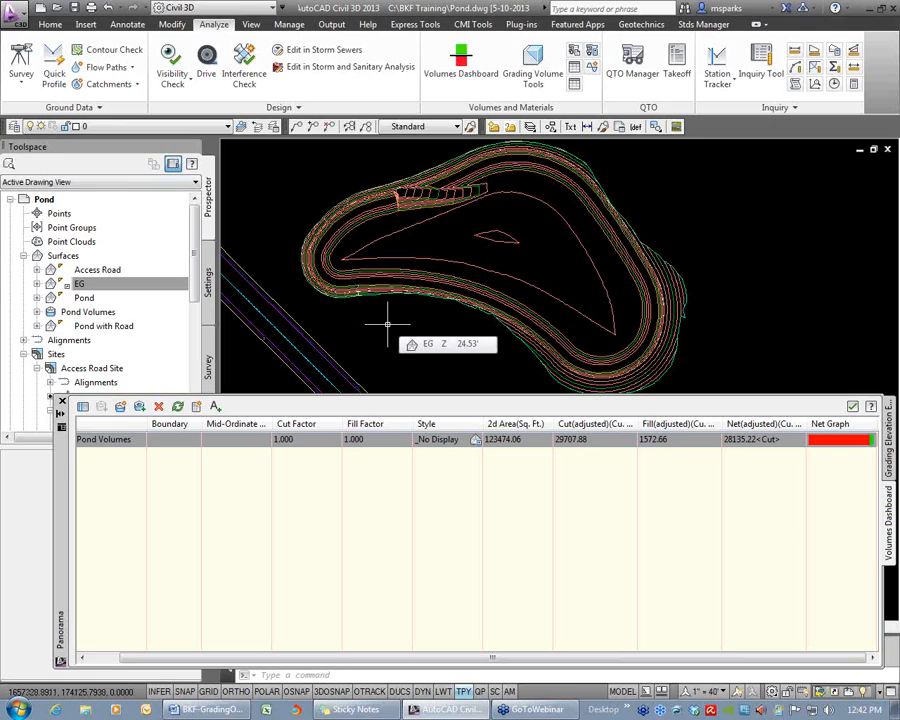
{"action": "scroll", "coordinate": [470, 255], "scroll_direction": "down", "scroll_amount": 2}
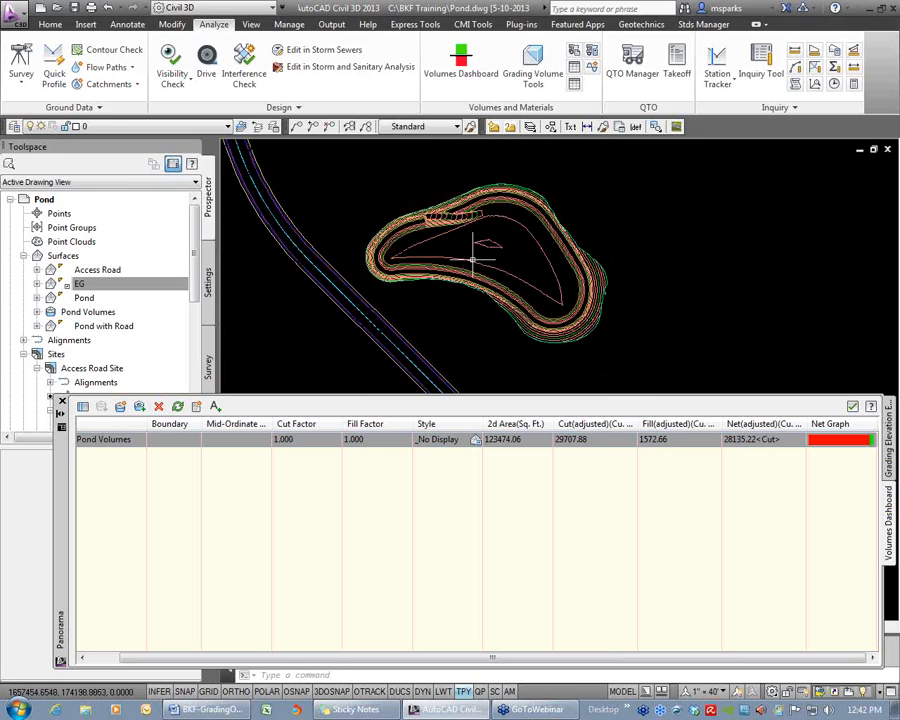
{"action": "left_click", "coordinate": [424, 305]}
{"action": "left_click", "coordinate": [427, 306]}
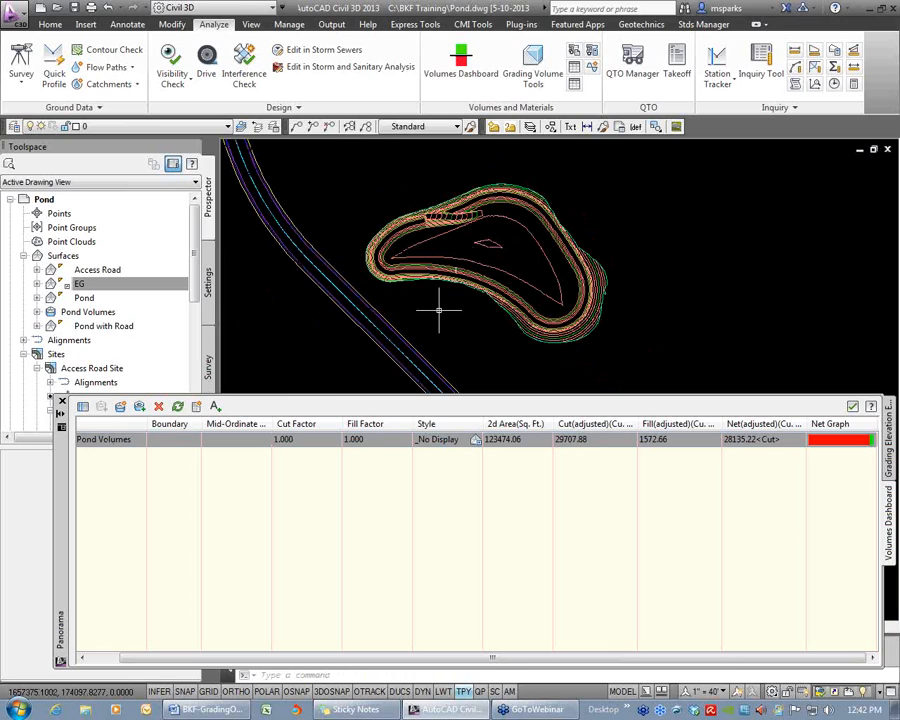
{"action": "type", "text": "rec"}
{"action": "key", "text": "Return"}
{"action": "left_click", "coordinate": [501, 233]}
{"action": "left_click", "coordinate": [617, 349]}
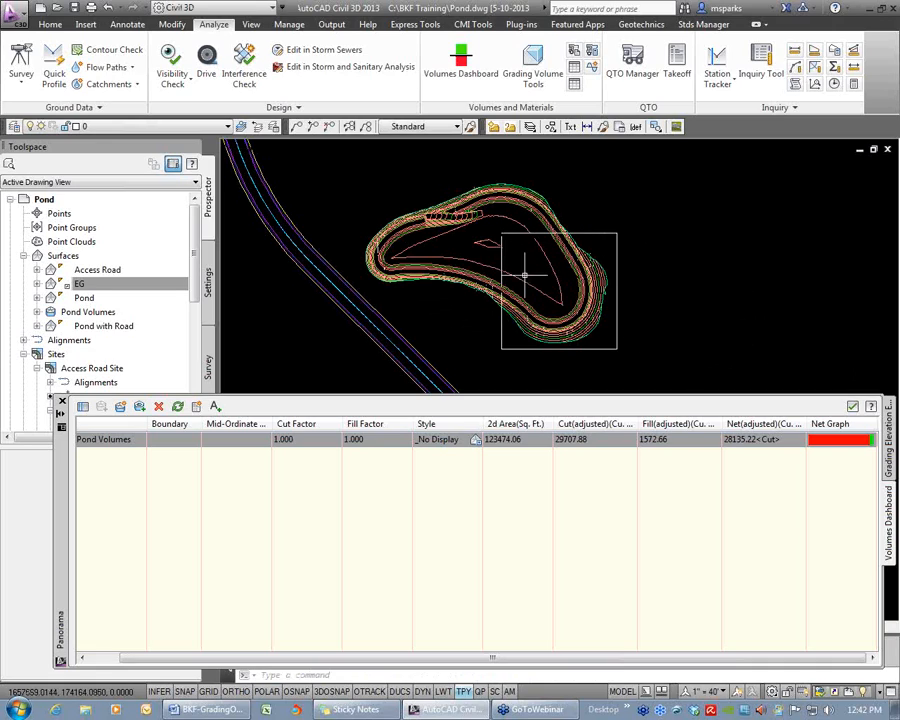
{"action": "left_click", "coordinate": [617, 290]}
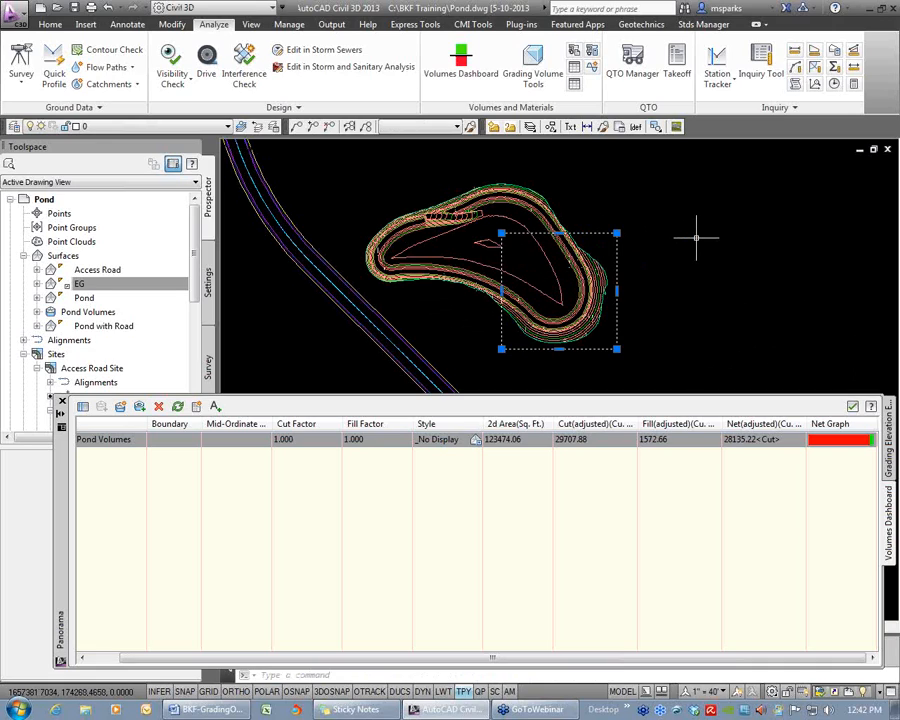
{"action": "key", "text": "Escape"}
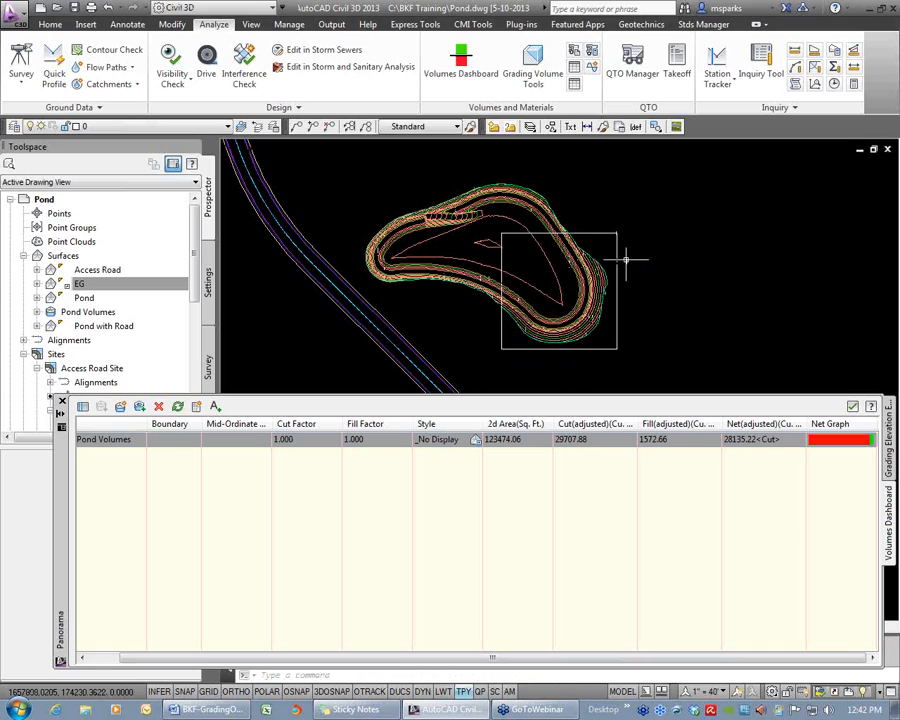
Add a bounded volume to Pond Volumes using the rectangle as the bounding object, and show its entry under the surface
{"action": "left_click", "coordinate": [108, 444]}
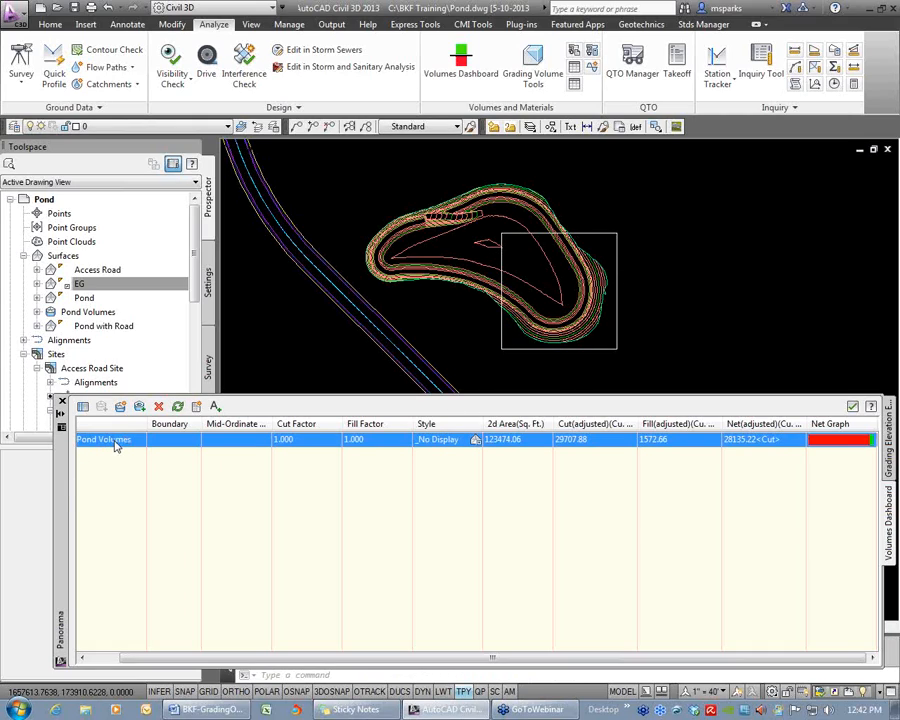
{"action": "right_click", "coordinate": [116, 446]}
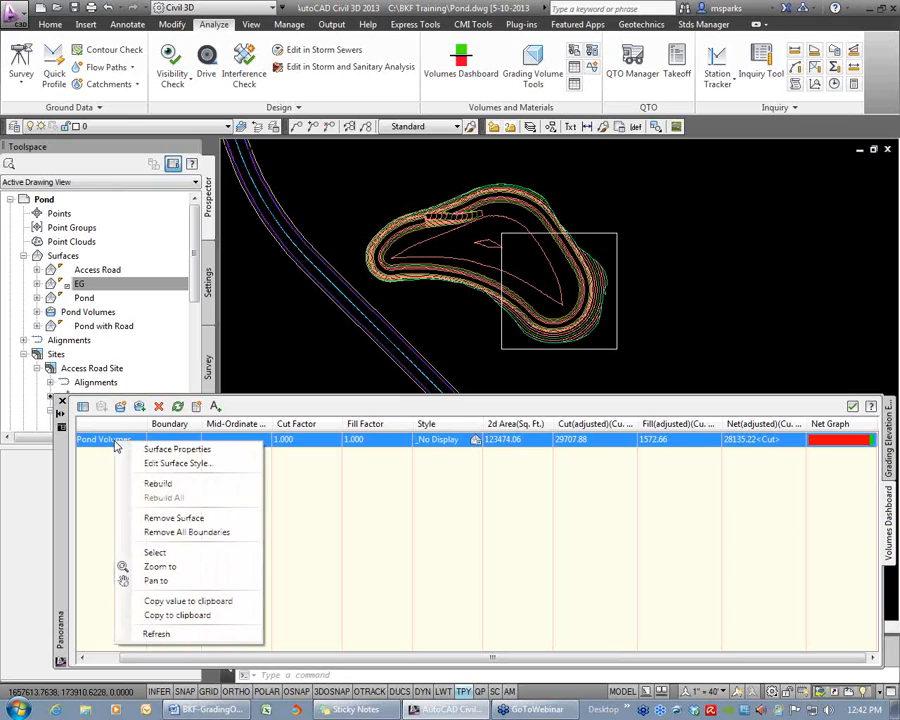
{"action": "left_click", "coordinate": [85, 479]}
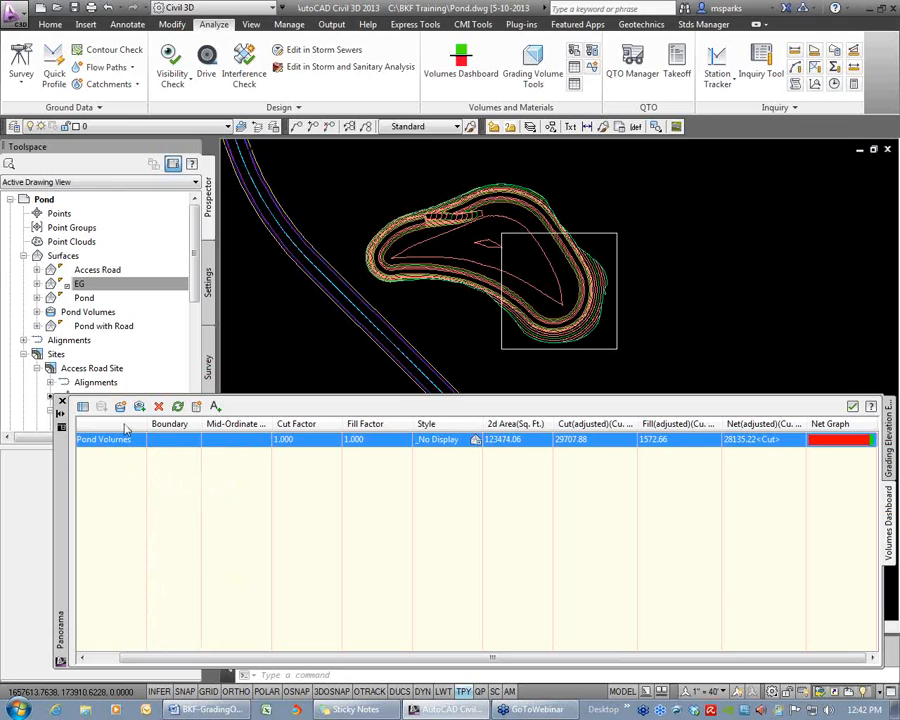
{"action": "right_click", "coordinate": [113, 447]}
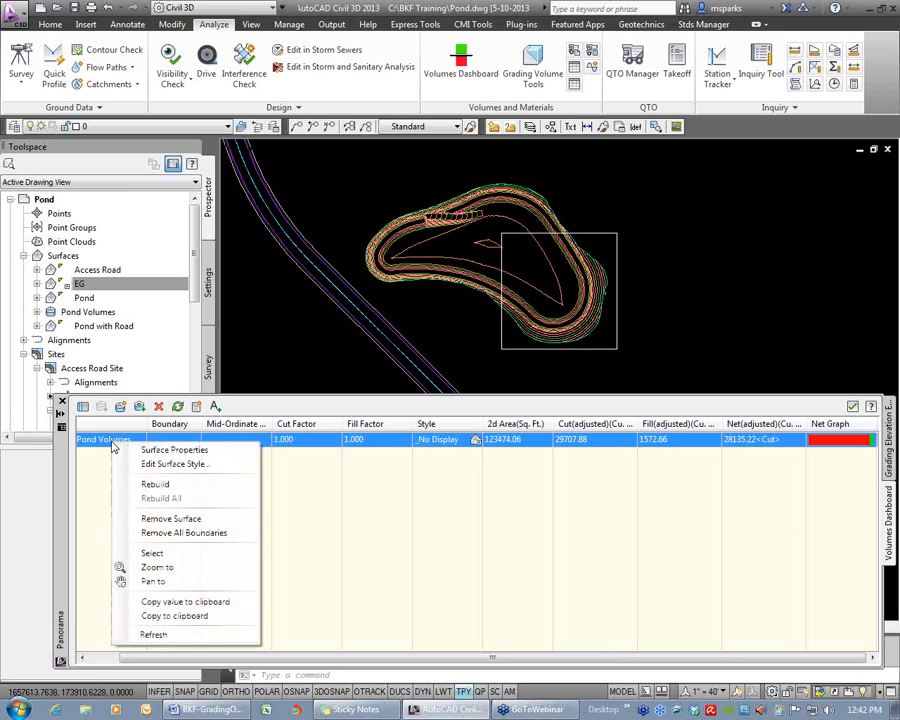
{"action": "left_click", "coordinate": [106, 470]}
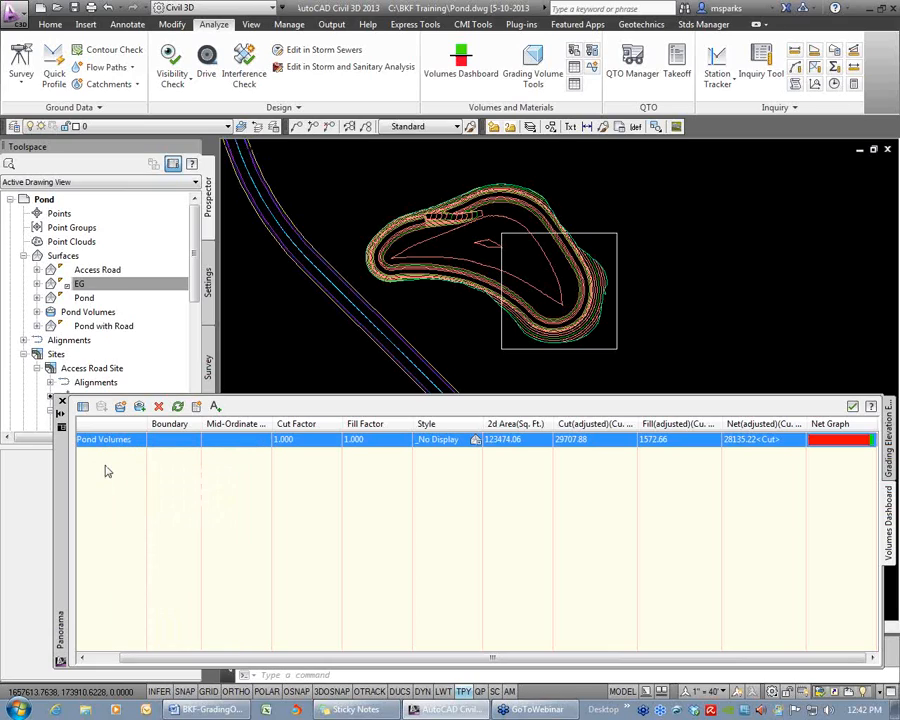
{"action": "left_click", "coordinate": [140, 406]}
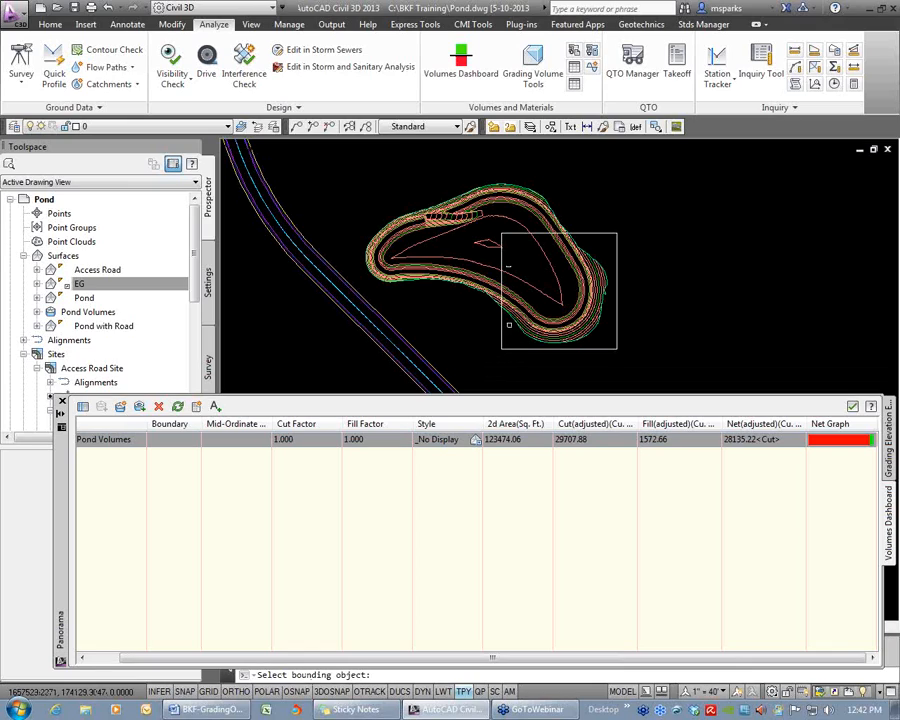
{"action": "key", "text": "Escape"}
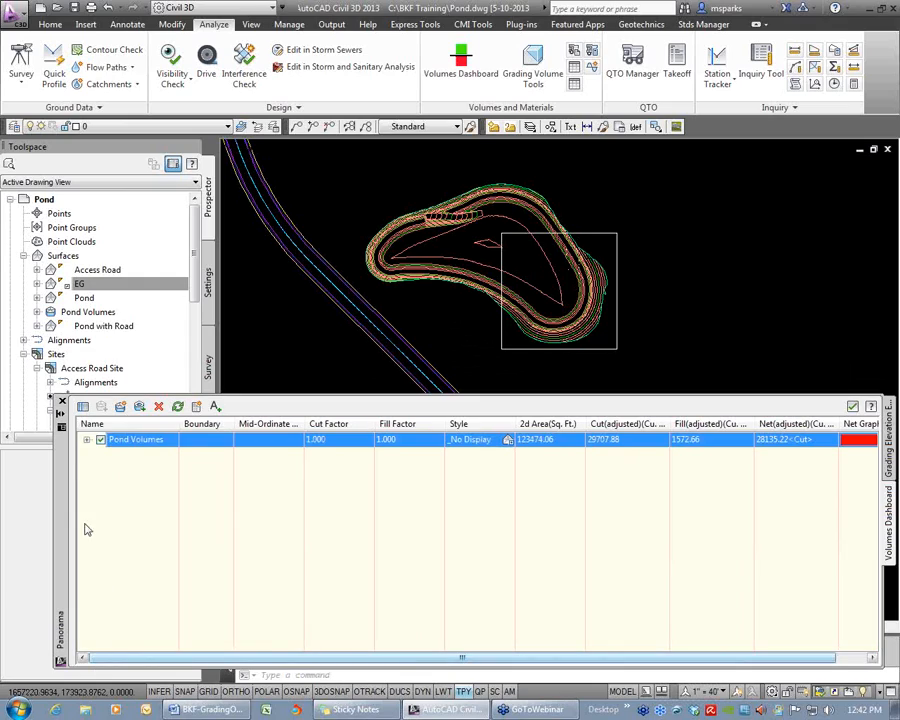
{"action": "left_click", "coordinate": [87, 442]}
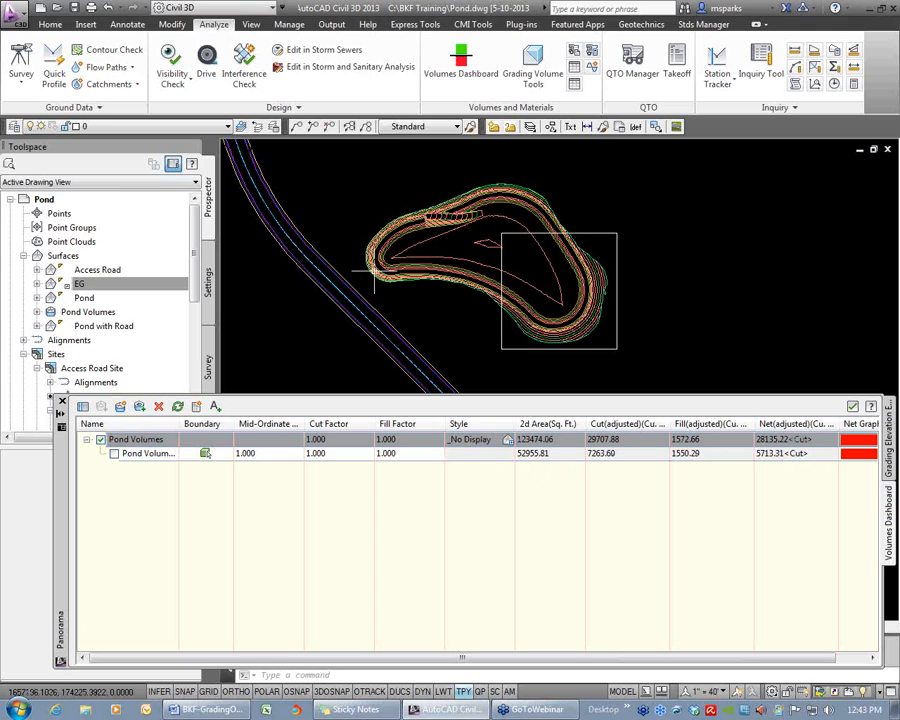
Stretch the bounding rectangle's two west corners outward to enclose more of the pond
{"action": "left_click", "coordinate": [501, 342]}
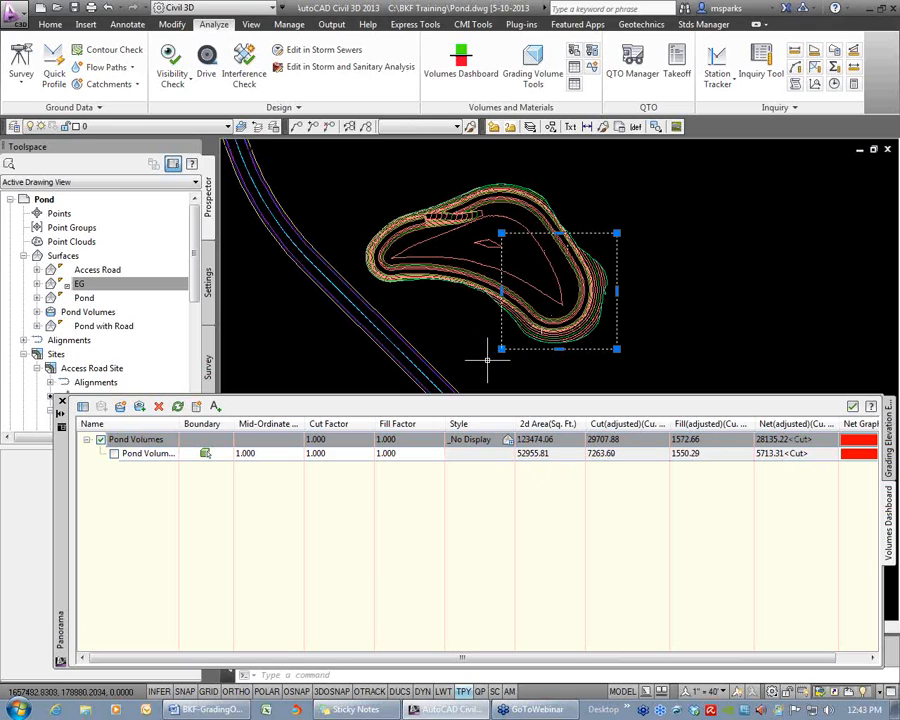
{"action": "left_click", "coordinate": [501, 348]}
{"action": "left_click", "coordinate": [431, 325]}
{"action": "left_click", "coordinate": [501, 234]}
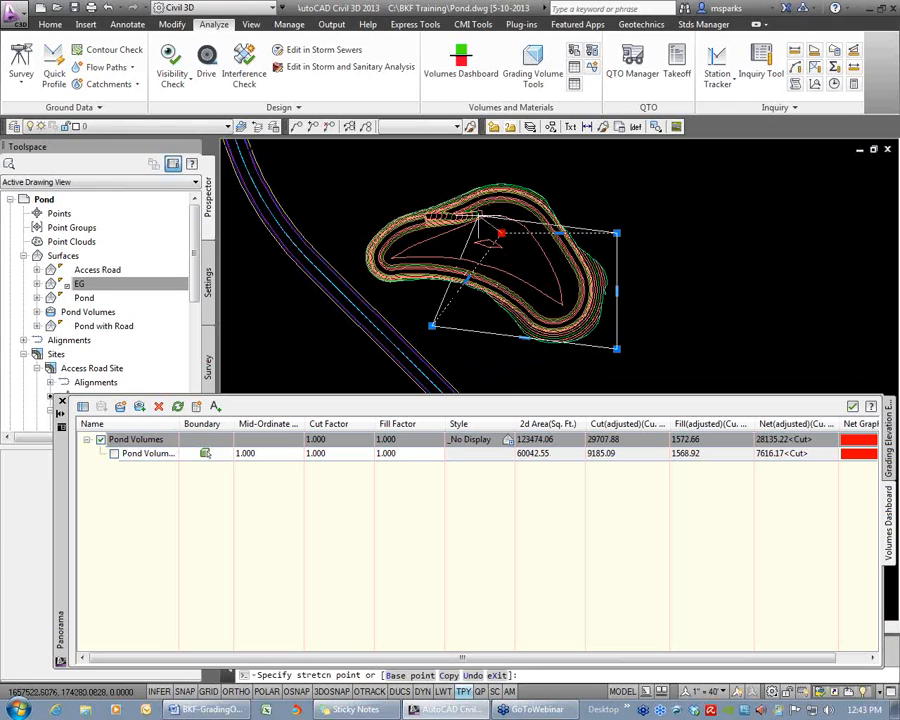
{"action": "left_click", "coordinate": [437, 195]}
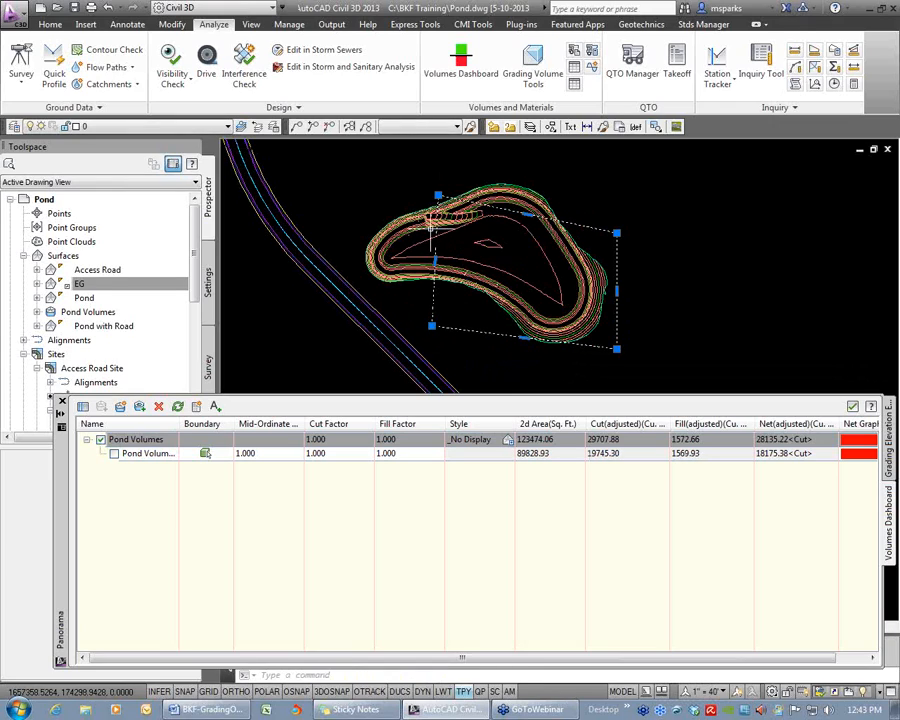
Pull the boundary's two west corners back eastward to enclose only the southeast part of the pond
{"action": "left_click", "coordinate": [437, 195]}
{"action": "left_click", "coordinate": [507, 248]}
{"action": "left_click", "coordinate": [431, 325]}
{"action": "left_click", "coordinate": [493, 345]}
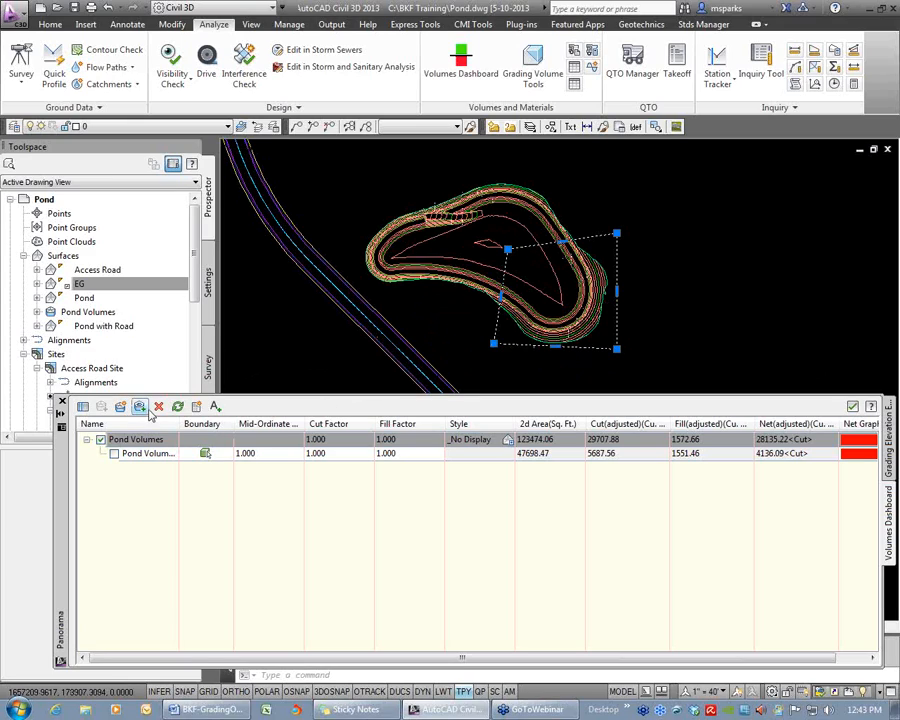
Close the Volumes Dashboard and erase the boundary polyline around the southeast part of the pond
{"action": "left_click", "coordinate": [62, 401]}
{"action": "left_click", "coordinate": [716, 338]}
{"action": "left_click", "coordinate": [611, 385]}
{"action": "key", "text": "Delete"}
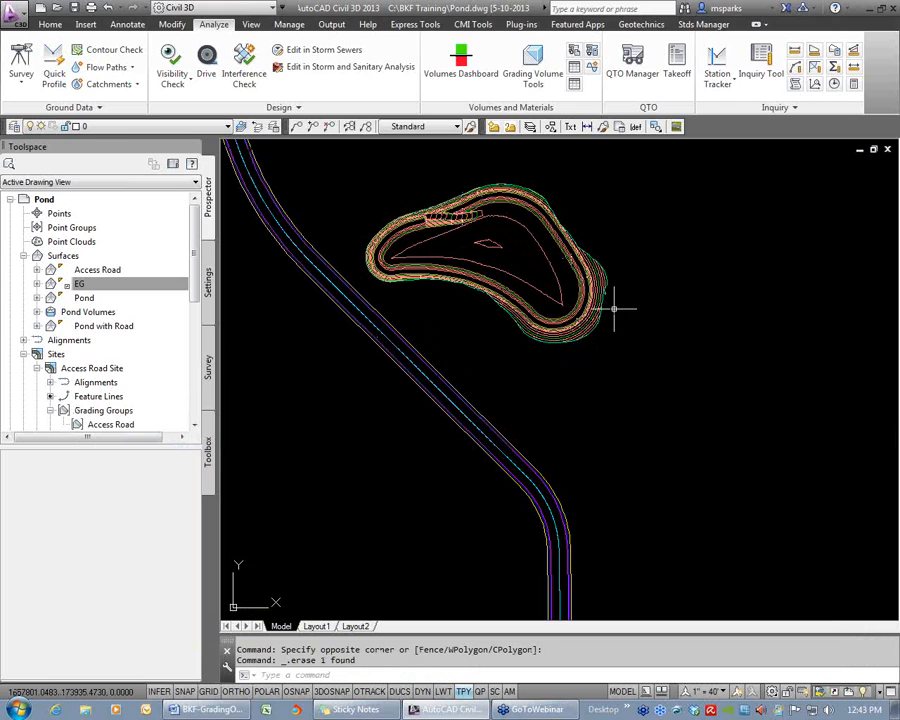
Frame the whole pond in the plan view and save the drawing
{"action": "middle_click_drag", "start_coordinate": [610, 304], "coordinate": [690, 360]}
{"action": "type", "text": "z"}
{"action": "key", "text": "Return"}
{"action": "left_click", "coordinate": [418, 235]}
{"action": "left_click", "coordinate": [718, 423]}
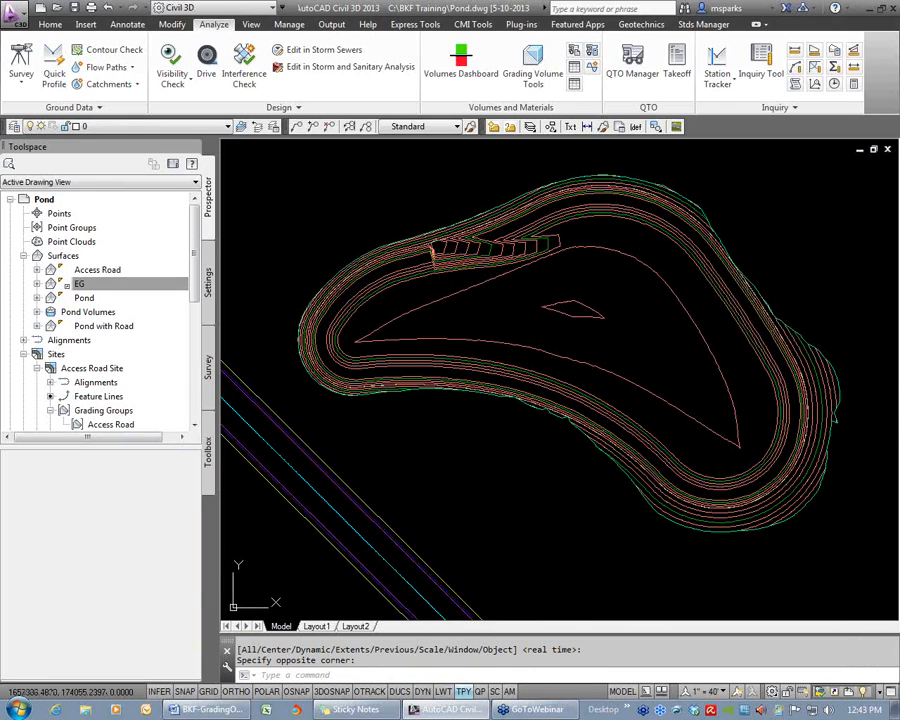
{"action": "key", "text": "ctrl+s"}
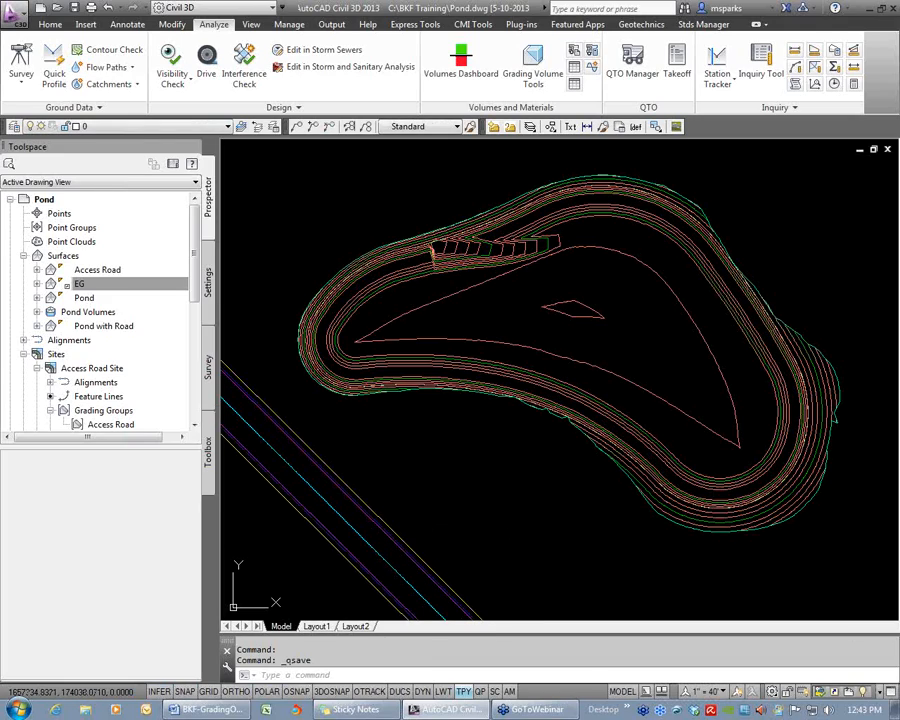
Open the surface properties of Pond Volumes at its analysis settings
{"action": "left_click", "coordinate": [80, 284]}
{"action": "left_click", "coordinate": [95, 313]}
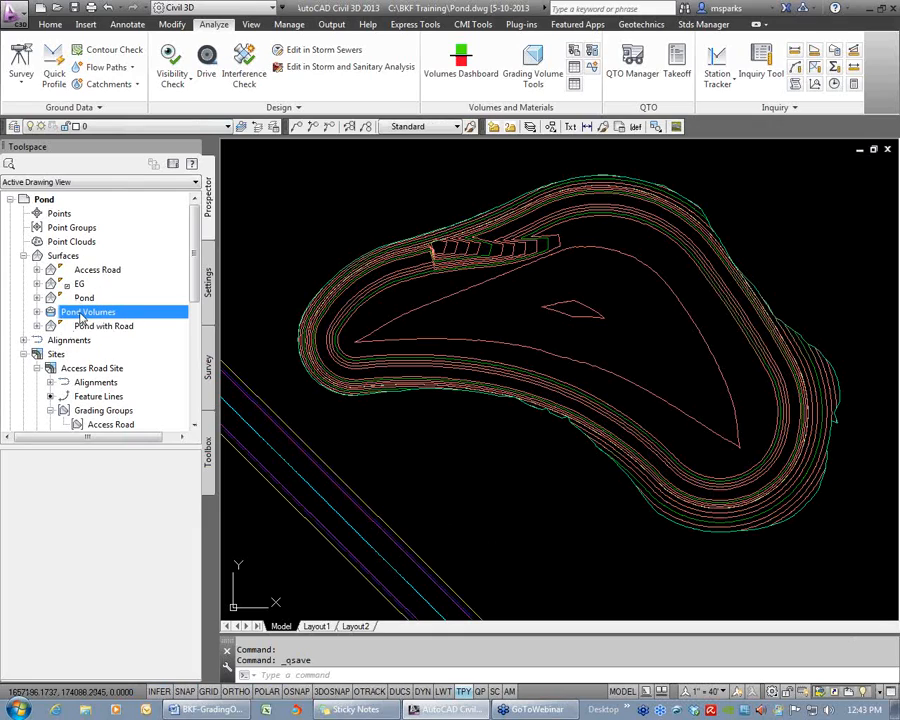
{"action": "right_click", "coordinate": [89, 316]}
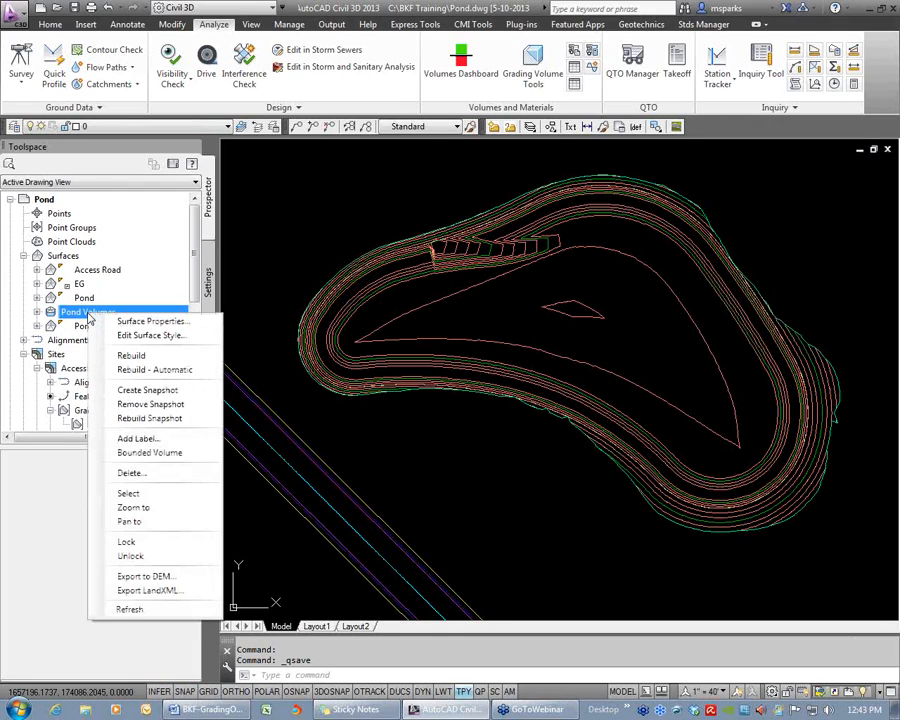
{"action": "left_click", "coordinate": [173, 322]}
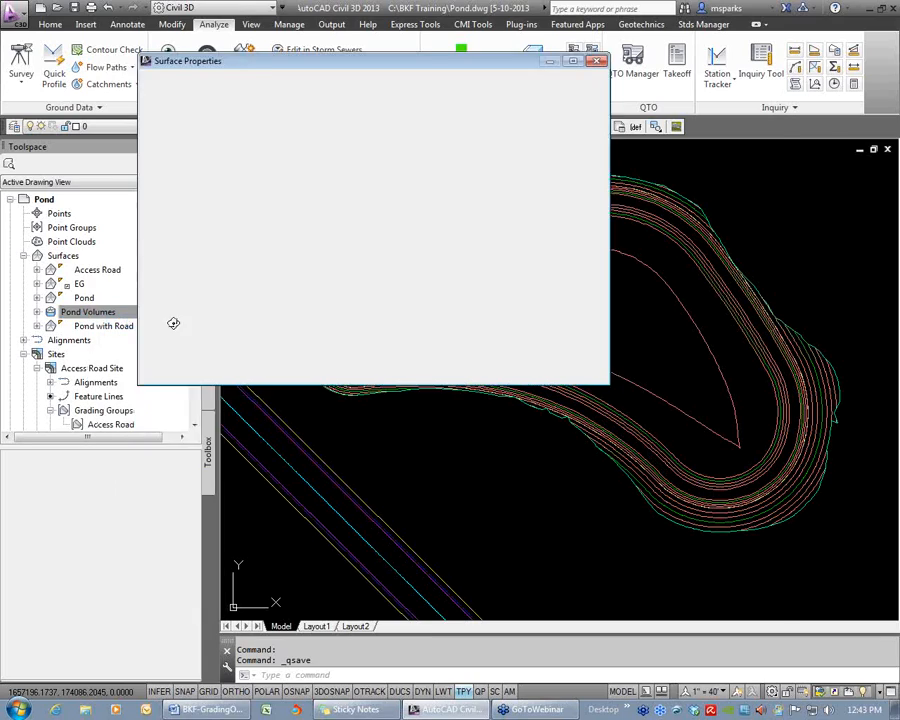
{"action": "left_click_drag", "start_coordinate": [377, 68], "coordinate": [478, 52]}
{"action": "left_click", "coordinate": [377, 61]}
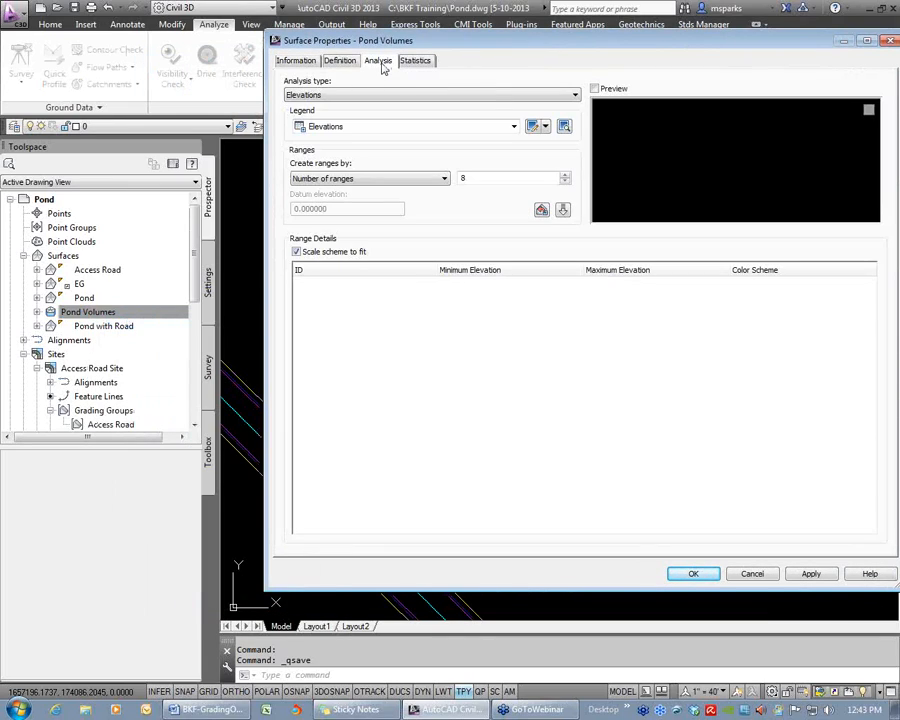
Run an Elevations analysis on the Pond Volumes surface with the number of ranges set to 2
{"action": "left_click", "coordinate": [405, 96]}
{"action": "left_click", "coordinate": [405, 96]}
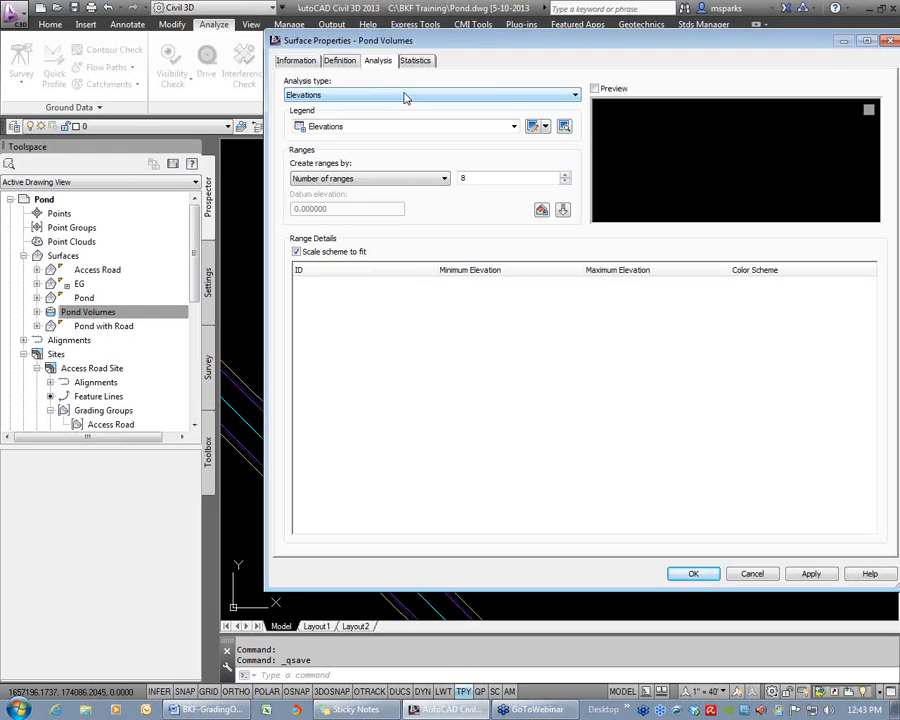
{"action": "left_click", "coordinate": [371, 98]}
{"action": "left_click", "coordinate": [386, 95]}
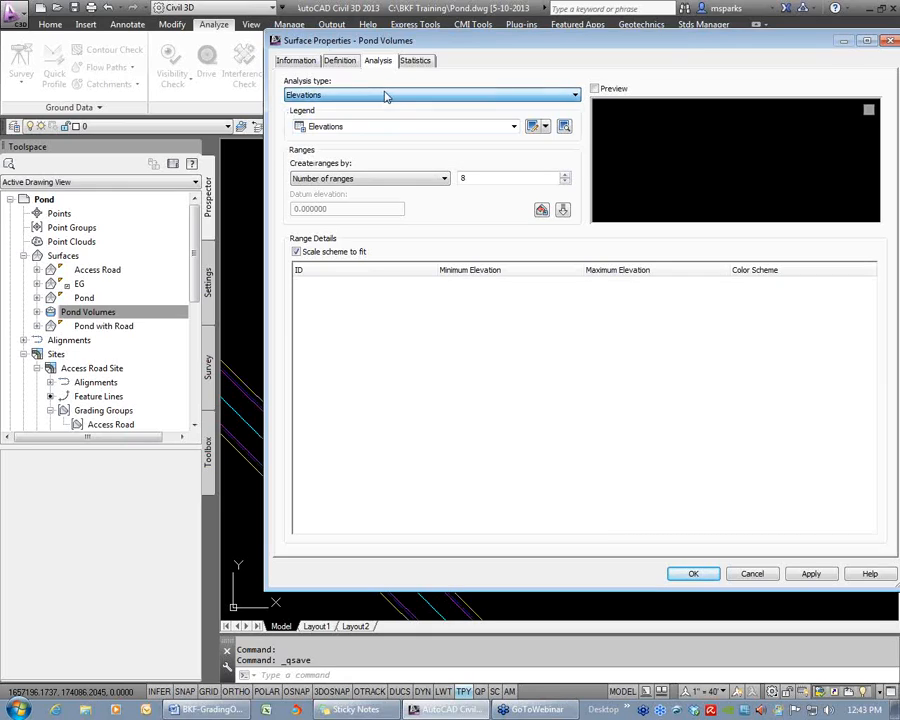
{"action": "left_click_drag", "start_coordinate": [484, 179], "coordinate": [441, 182]}
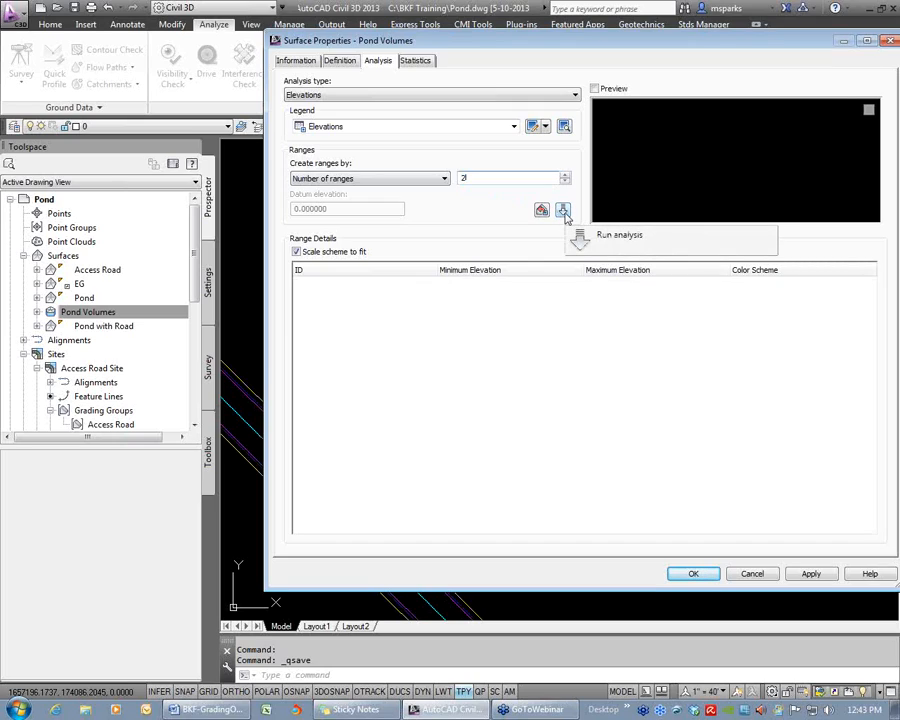
{"action": "left_click", "coordinate": [563, 211]}
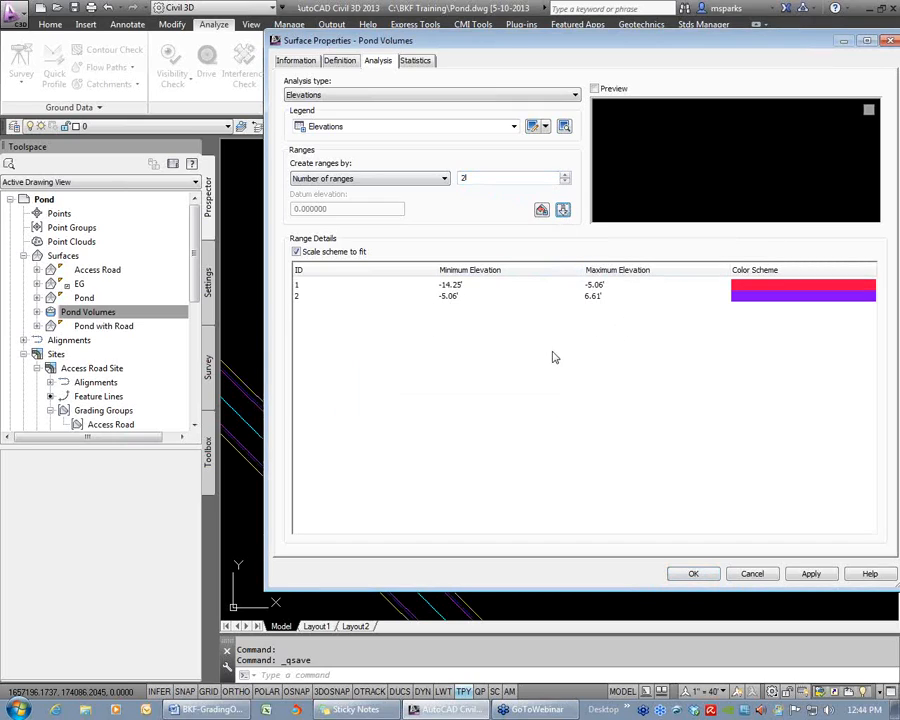
Color elevation range 1 red and elevation range 2 green in the range details
{"action": "left_click", "coordinate": [749, 288]}
{"action": "left_click", "coordinate": [754, 288]}
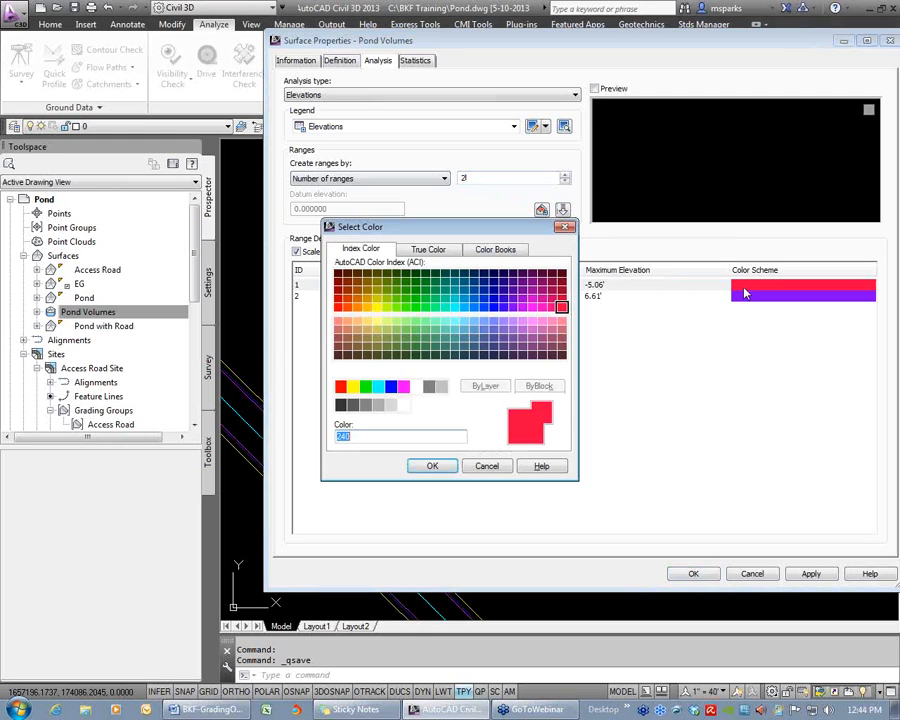
{"action": "left_click", "coordinate": [341, 388]}
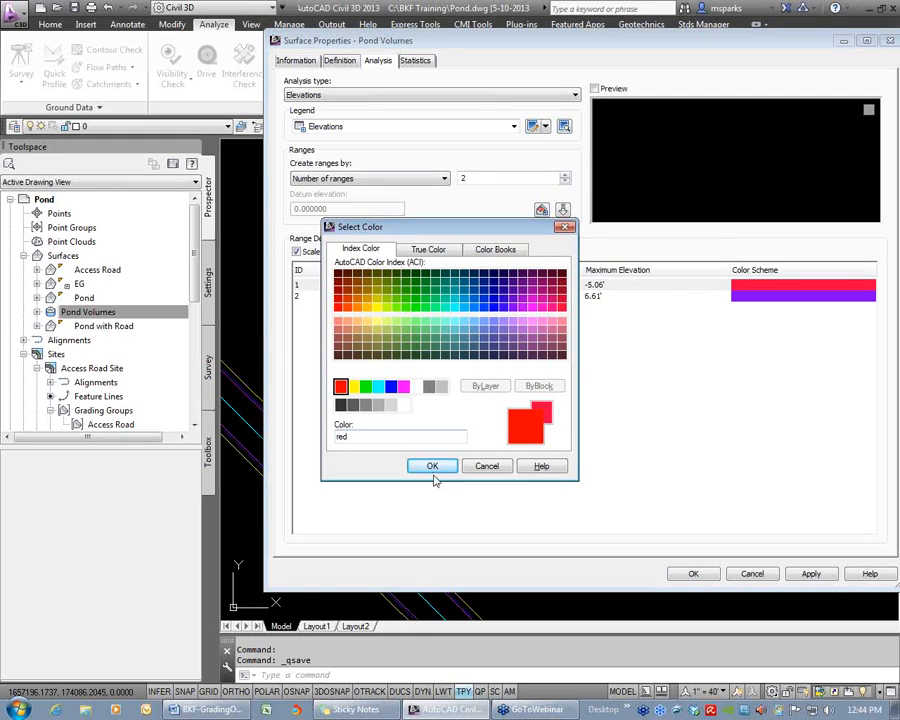
{"action": "left_click", "coordinate": [433, 465]}
{"action": "left_click", "coordinate": [755, 299]}
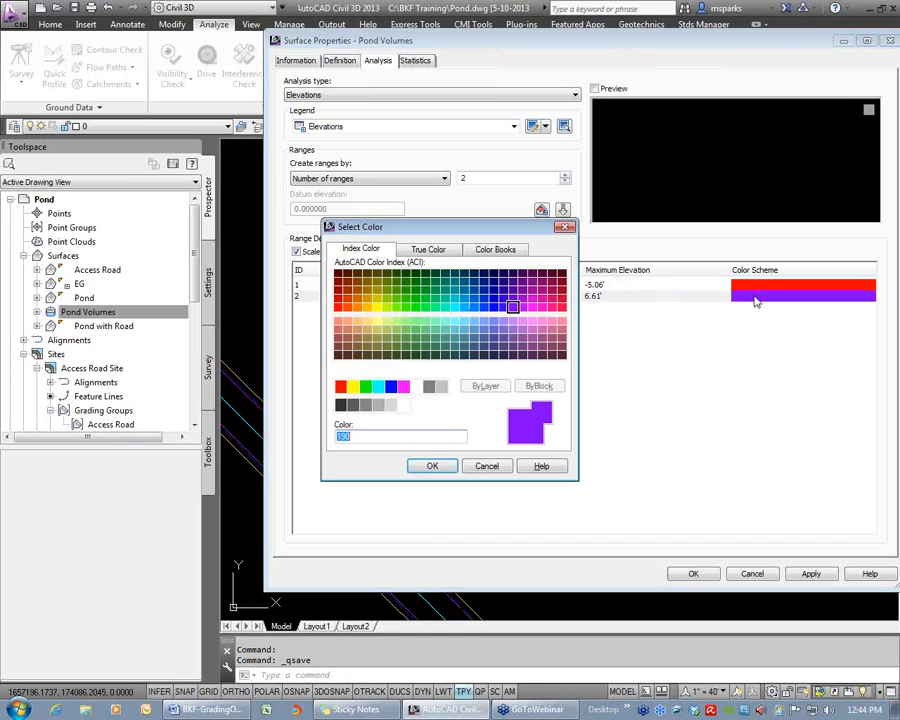
{"action": "left_click", "coordinate": [366, 386]}
{"action": "left_click", "coordinate": [433, 466]}
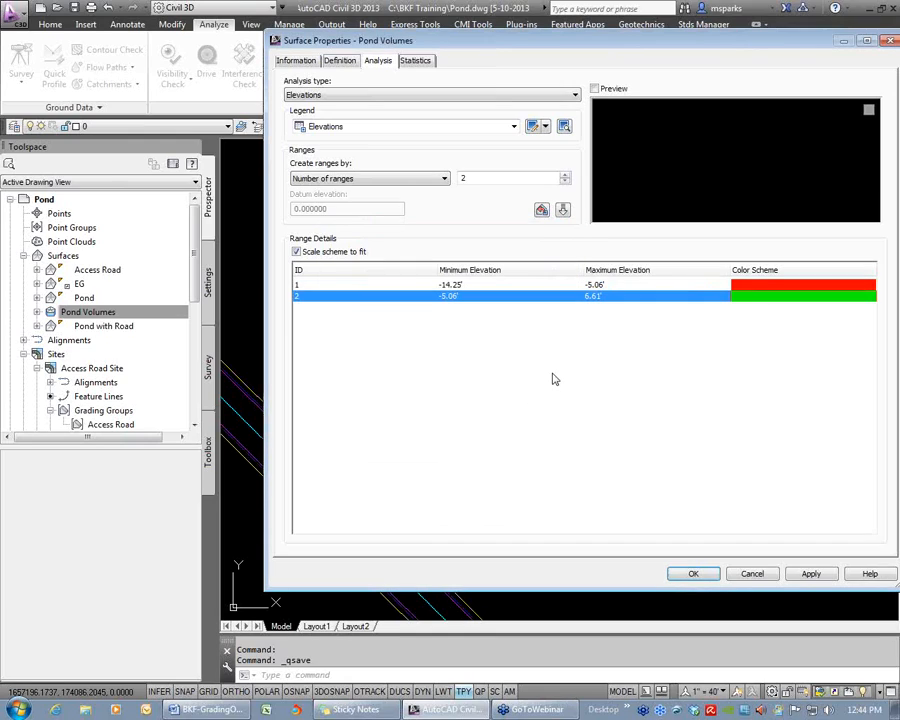
Set the maximum elevation of range 1 and the minimum elevation of range 2 to 0
{"action": "left_click", "coordinate": [610, 286]}
{"action": "left_click", "coordinate": [605, 287]}
{"action": "type", "text": "0"}
{"action": "left_click", "coordinate": [455, 298]}
{"action": "left_click", "coordinate": [458, 298]}
{"action": "type", "text": "0"}
{"action": "key", "text": "Return"}
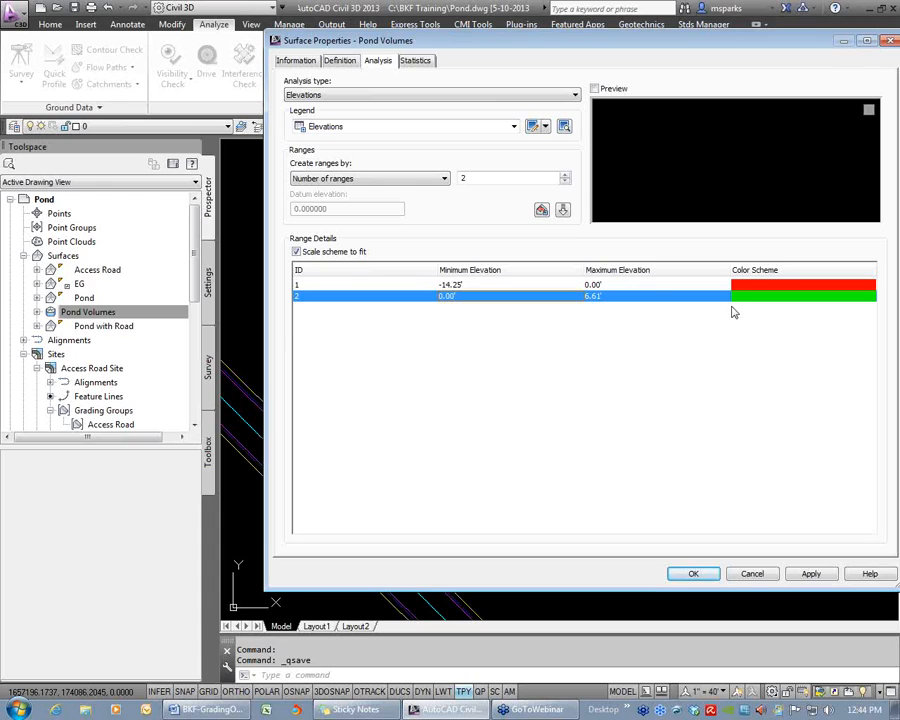
Assign the Elevation Banding (2D) surface style to Pond Volumes and accept the surface properties
{"action": "left_click", "coordinate": [297, 61]}
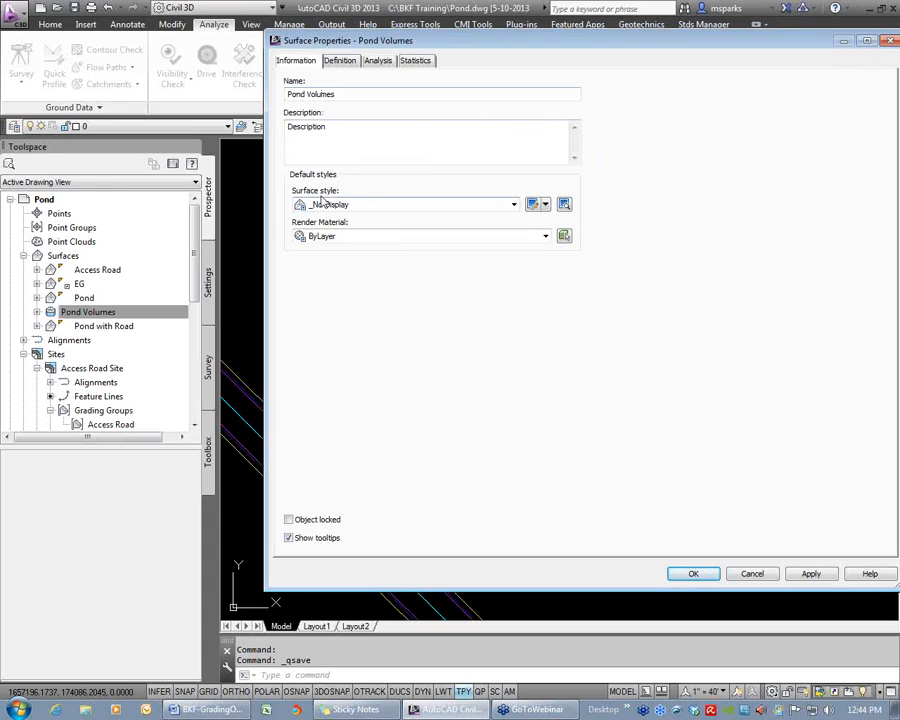
{"action": "left_click", "coordinate": [360, 205]}
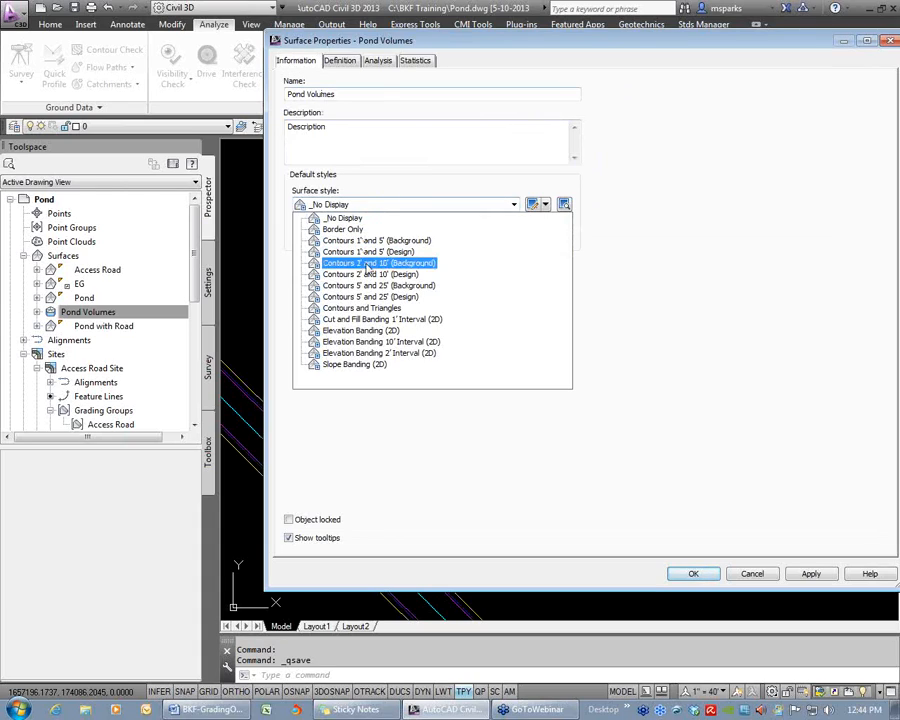
{"action": "left_click", "coordinate": [362, 331]}
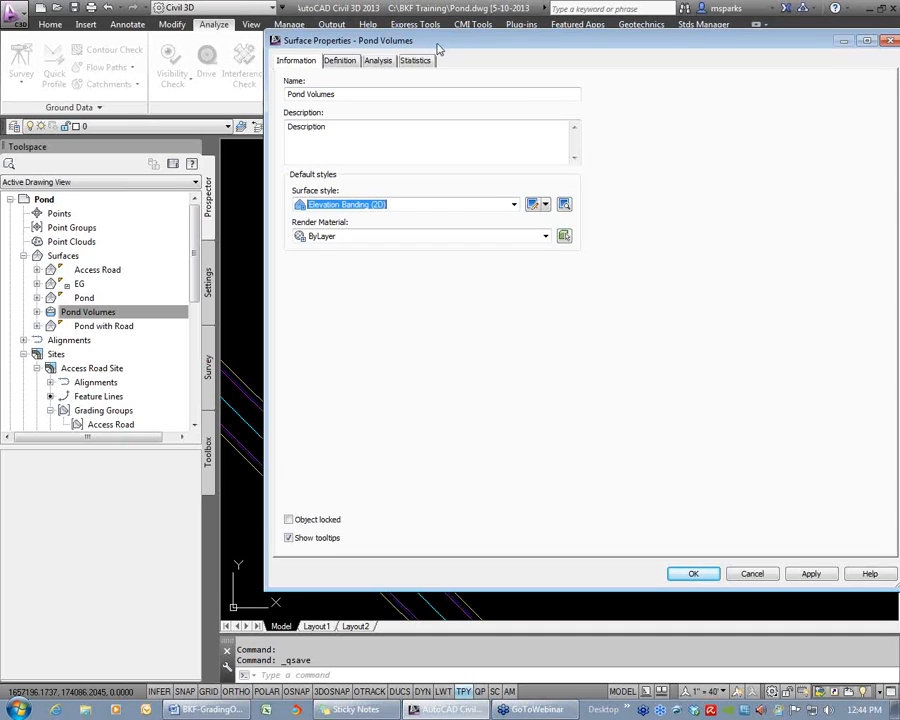
{"action": "left_click_drag", "start_coordinate": [307, 37], "coordinate": [226, 33]}
{"action": "left_click", "coordinate": [613, 570]}
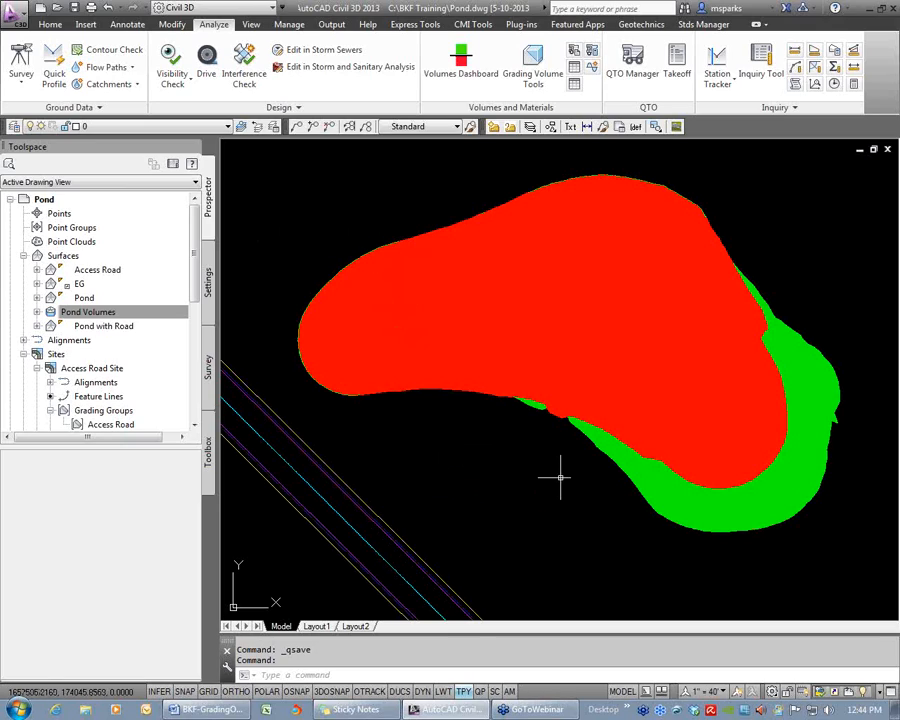
{"action": "left_click", "coordinate": [295, 201]}
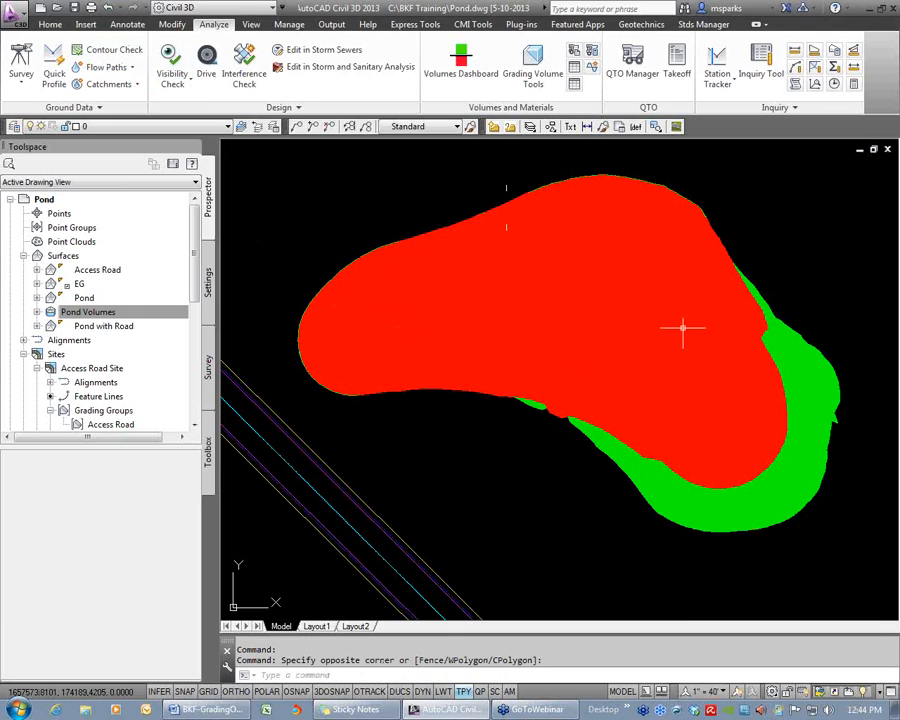
{"action": "left_click", "coordinate": [321, 197]}
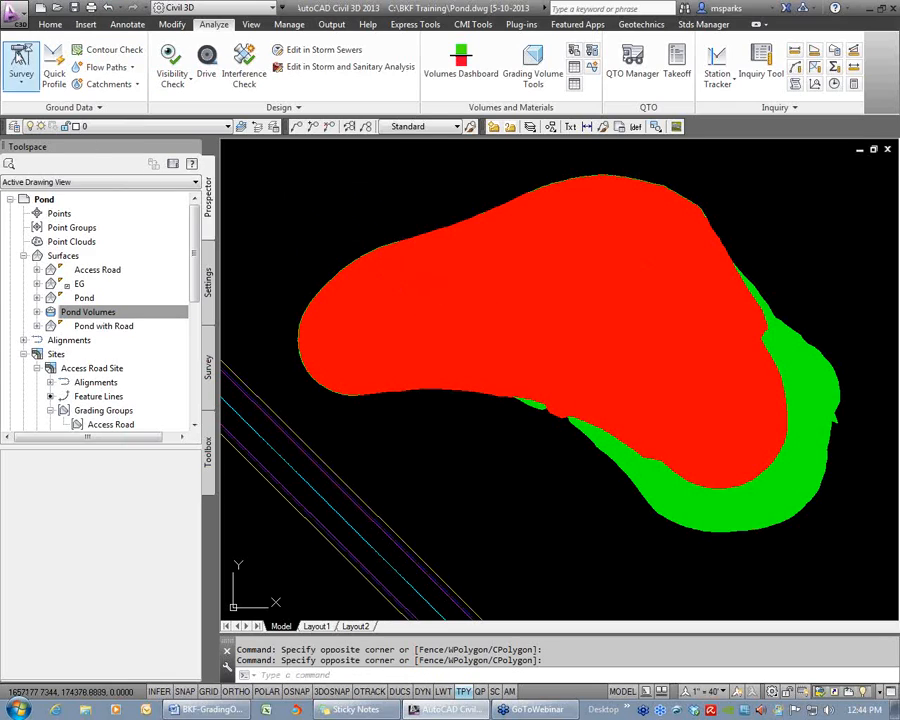
{"action": "left_click", "coordinate": [50, 27]}
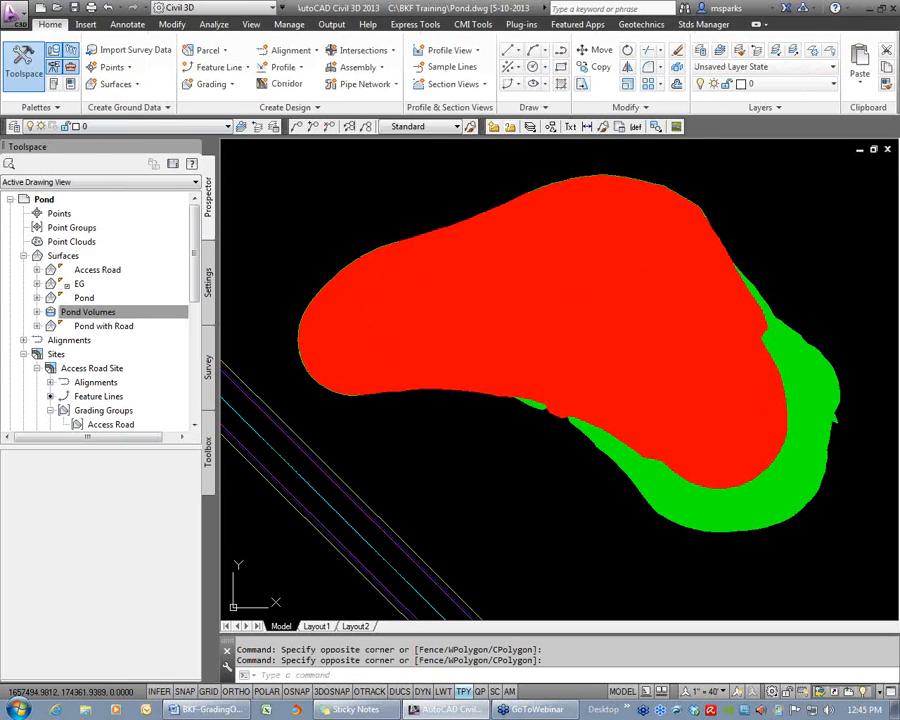
Start adding spot elevation labels on a grid and choose Pond Volumes as the surface to label
{"action": "left_click", "coordinate": [127, 24]}
{"action": "left_click", "coordinate": [22, 78]}
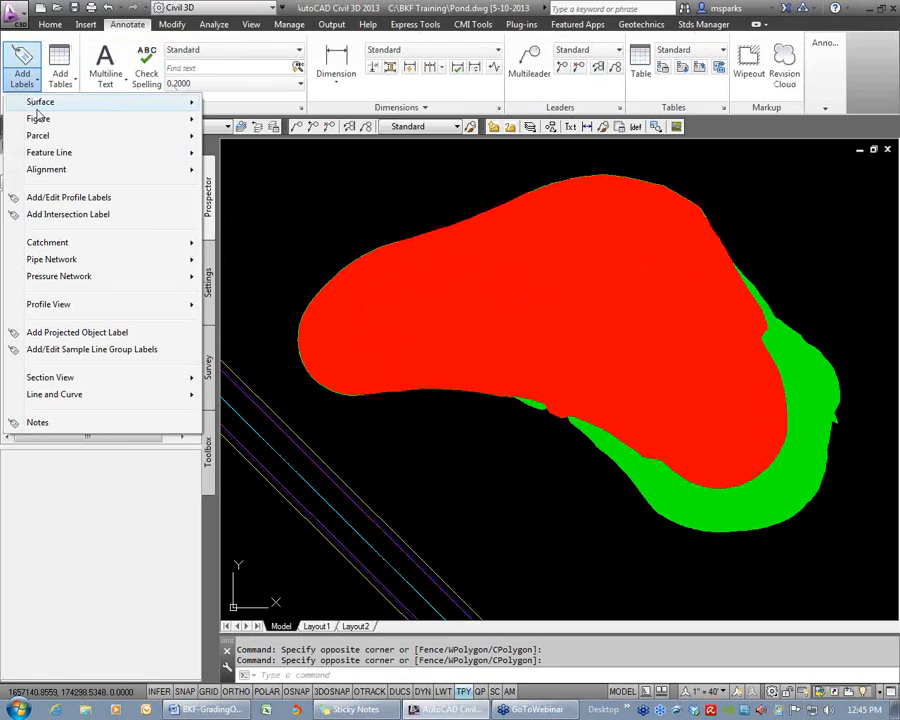
{"action": "mouse_move", "coordinate": [45, 102]}
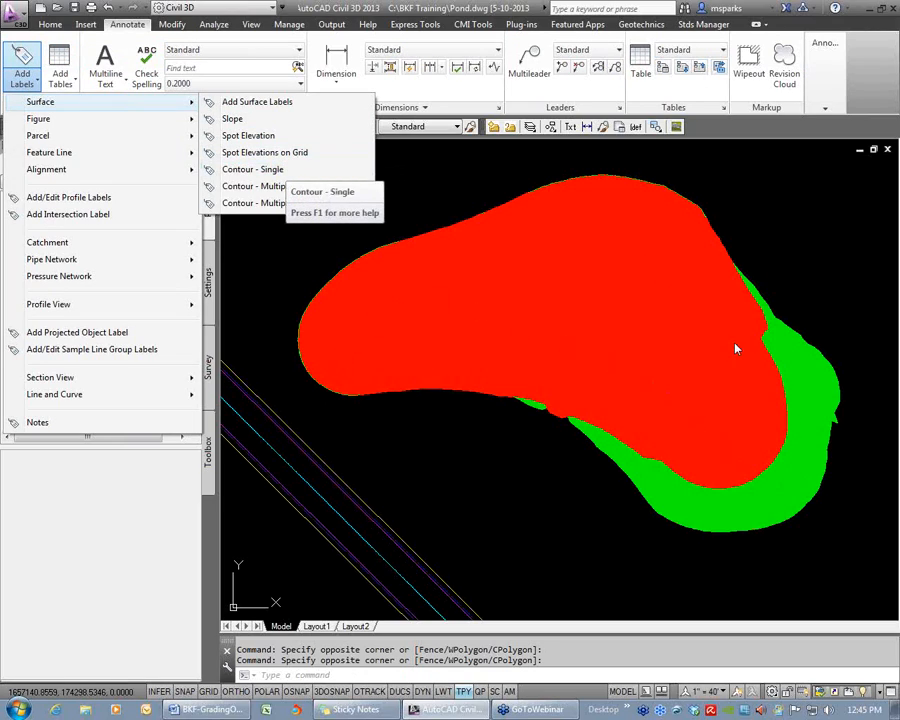
{"action": "left_click", "coordinate": [250, 158]}
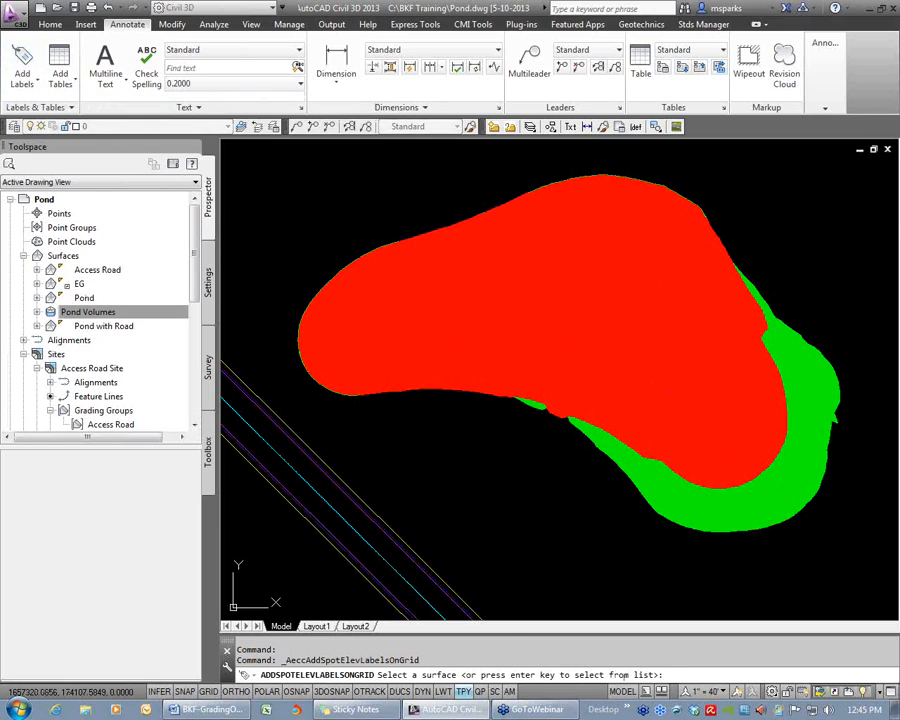
{"action": "key", "text": "Return"}
{"action": "left_click", "coordinate": [165, 349]}
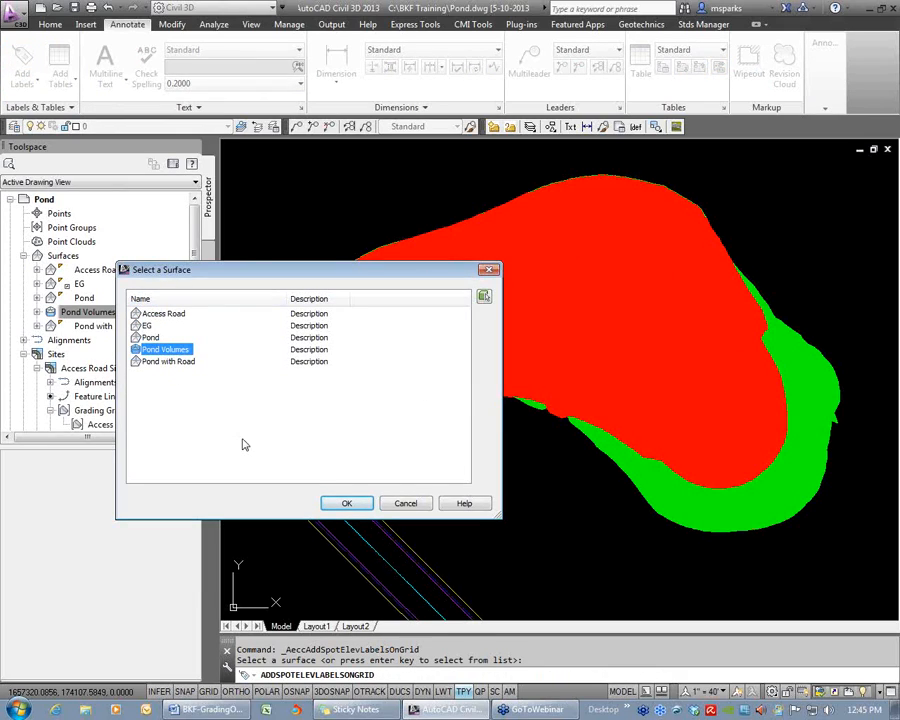
{"action": "left_click", "coordinate": [347, 503]}
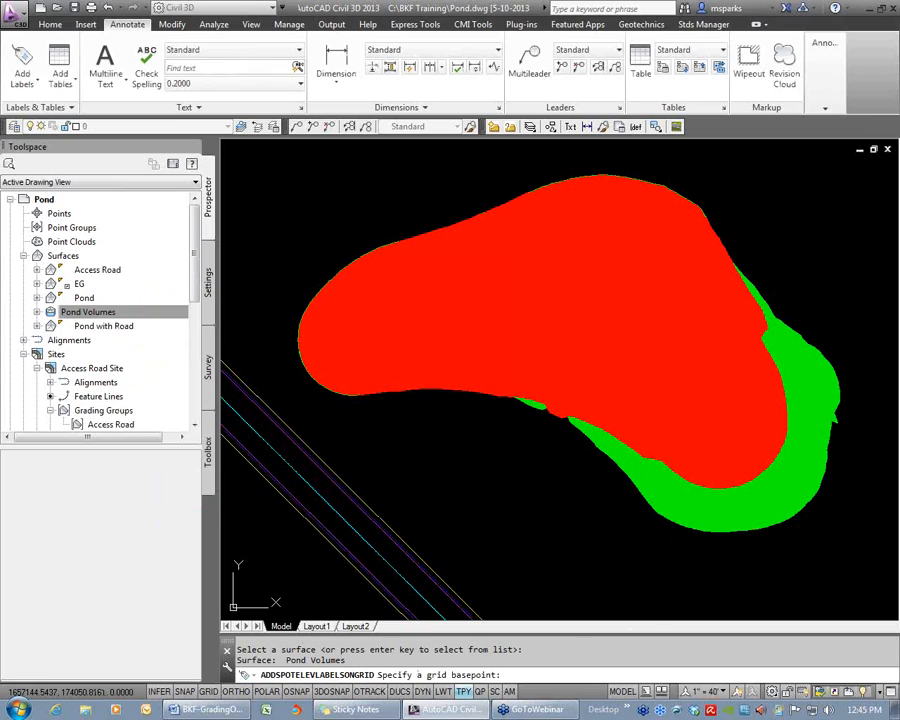
Lay out the label grid from southwest to northeast of the pond with default rotation and 20 spacing in X and Y
{"action": "left_click", "coordinate": [248, 512]}
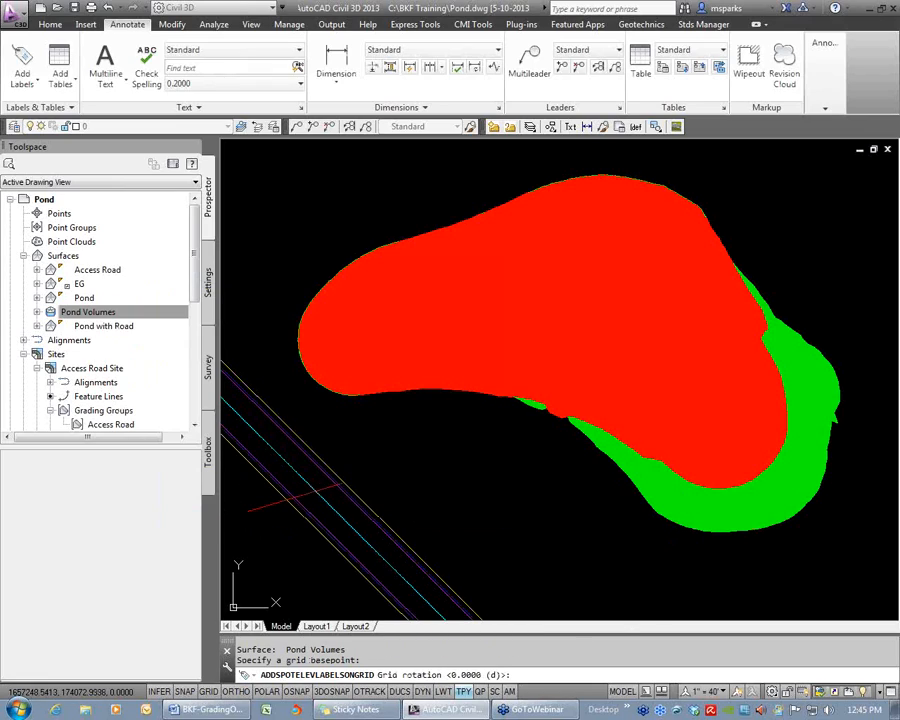
{"action": "key", "text": "Return"}
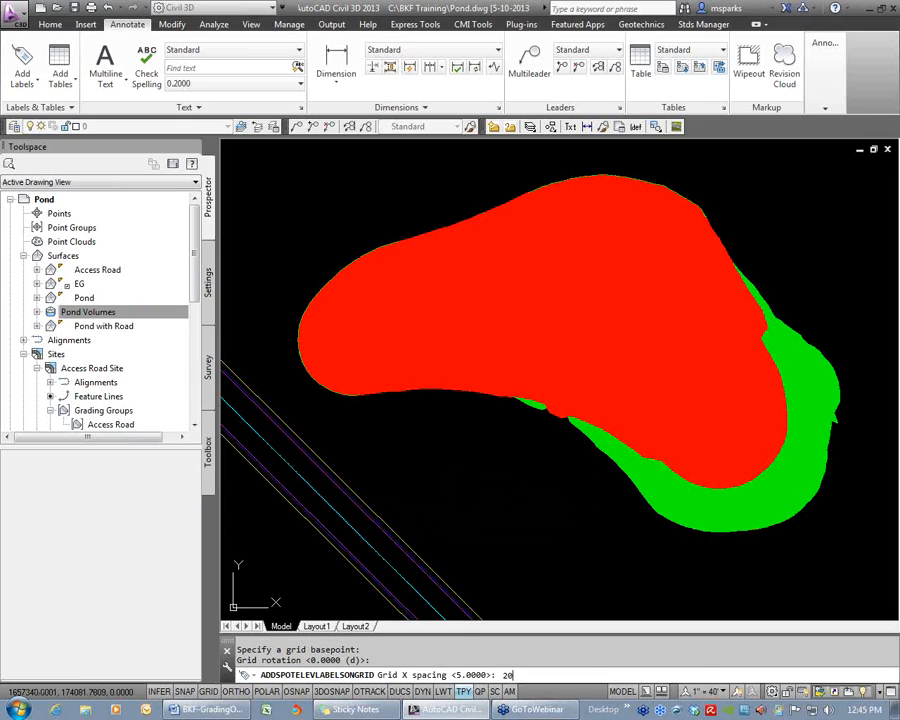
{"action": "type", "text": "20"}
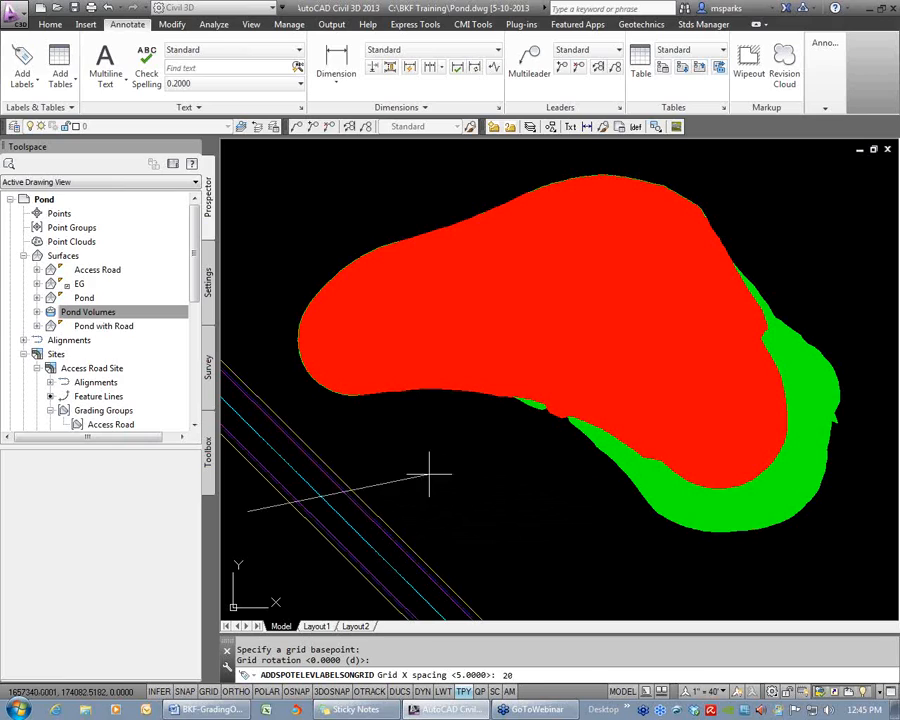
{"action": "key", "text": "Return"}
{"action": "key", "text": "Return"}
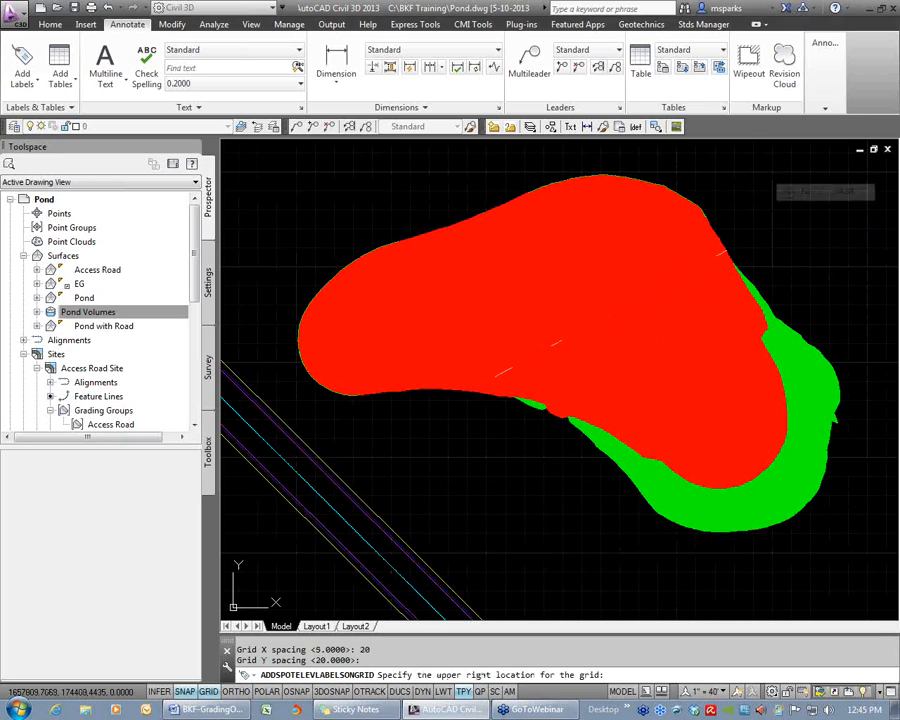
{"action": "left_click", "coordinate": [876, 169]}
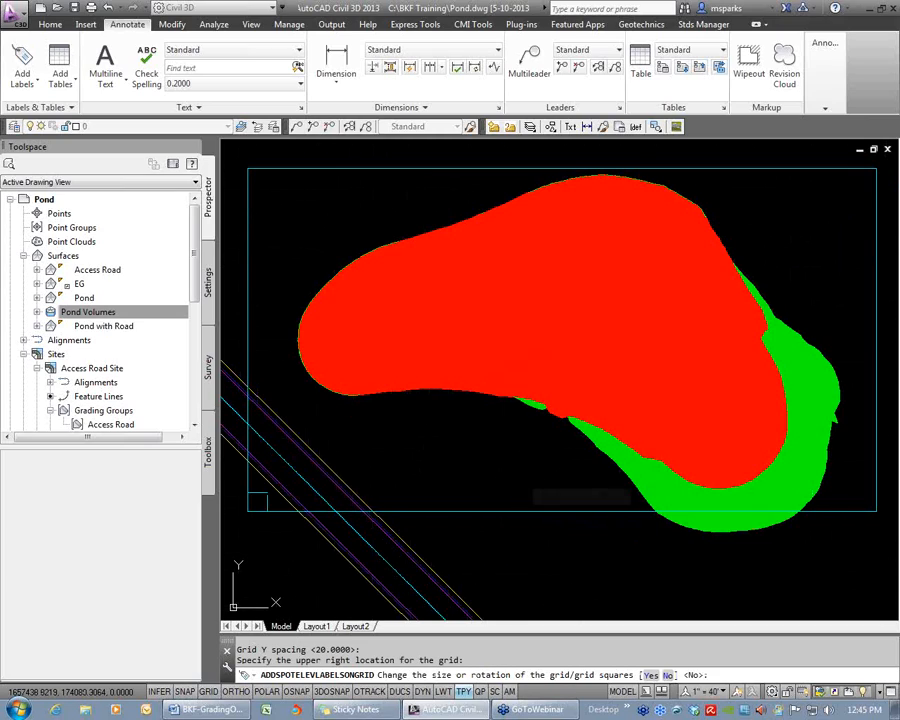
{"action": "left_click", "coordinate": [667, 676]}
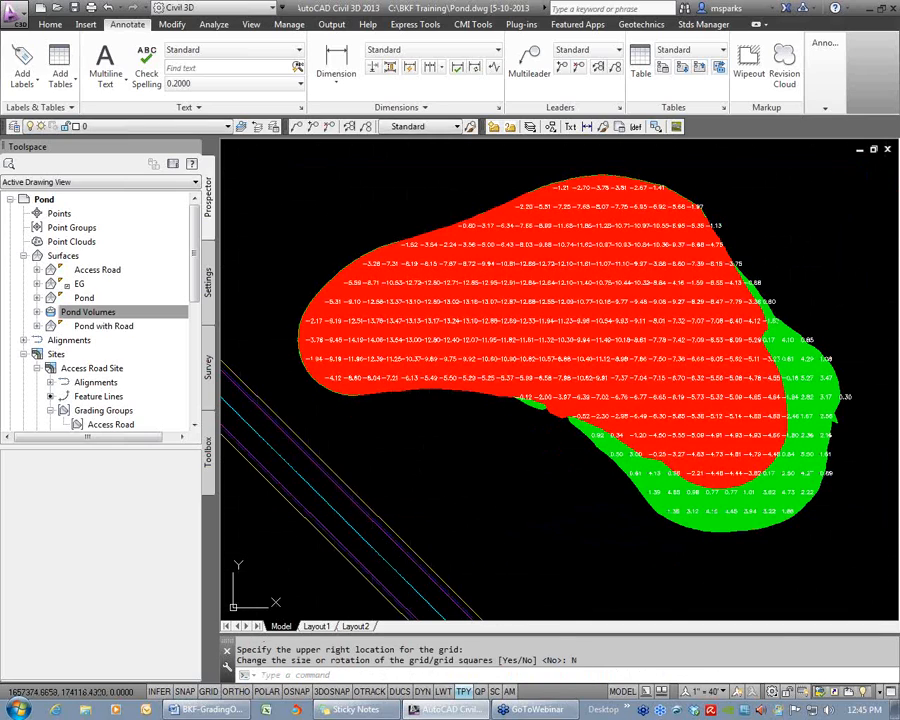
Examine the cut and fill depth labels across the red and green areas of the pond
{"action": "scroll", "coordinate": [350, 361], "scroll_direction": "up", "scroll_amount": 4}
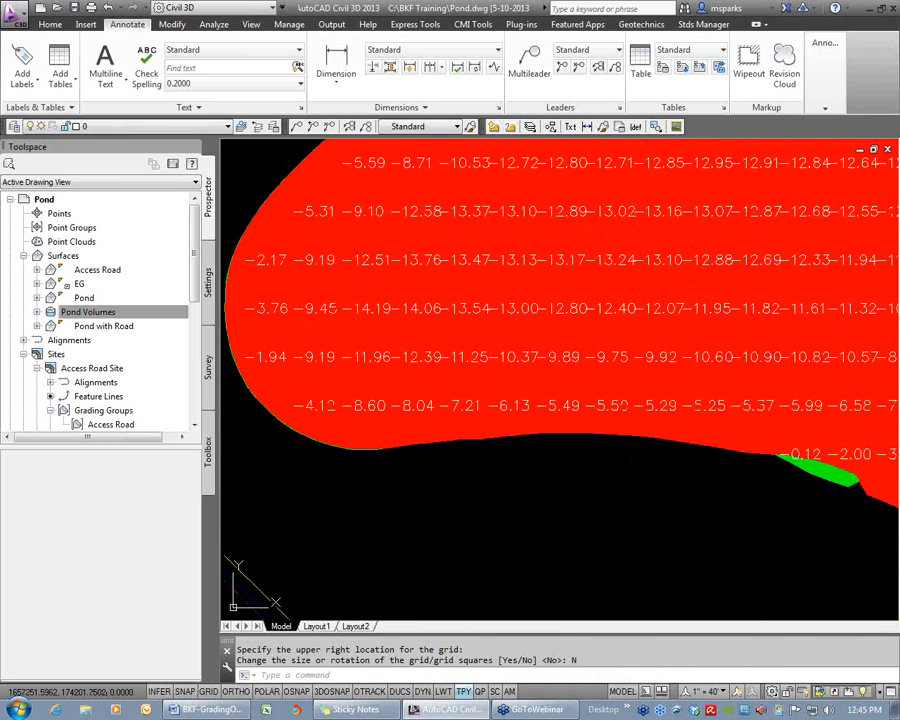
{"action": "scroll", "coordinate": [571, 301], "scroll_direction": "down", "scroll_amount": 2}
{"action": "middle_click_drag", "start_coordinate": [603, 307], "coordinate": [497, 374]}
{"action": "middle_click_drag", "start_coordinate": [731, 315], "coordinate": [571, 298]}
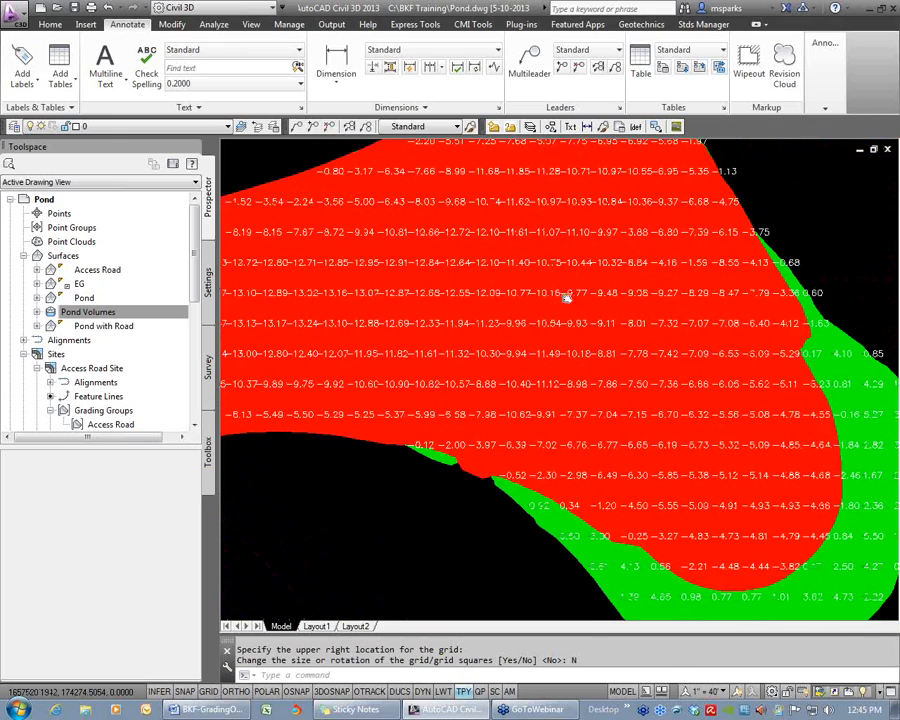
{"action": "middle_click_drag", "start_coordinate": [745, 468], "coordinate": [515, 345]}
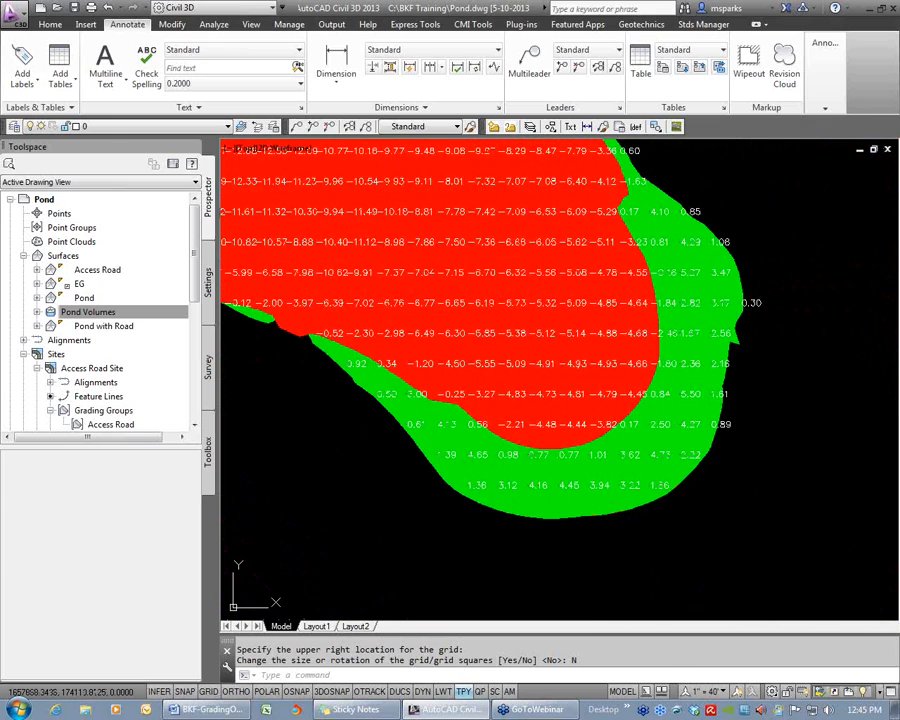
{"action": "left_click", "coordinate": [97, 312]}
{"action": "scroll", "coordinate": [458, 381], "scroll_direction": "down", "scroll_amount": 4}
{"action": "scroll", "coordinate": [592, 395], "scroll_direction": "up", "scroll_amount": 7}
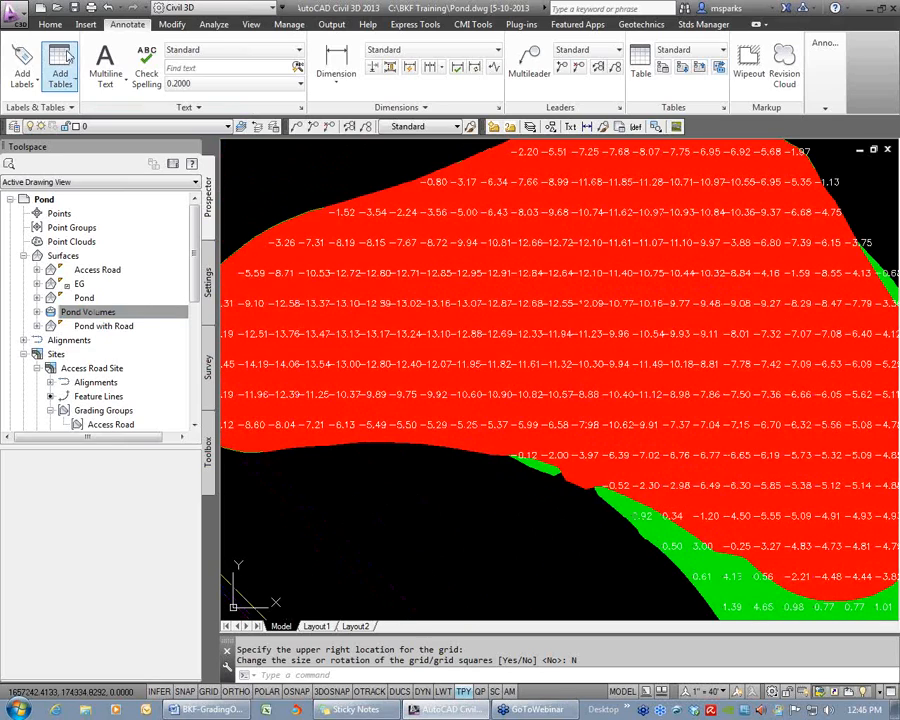
{"action": "left_click", "coordinate": [24, 80]}
{"action": "mouse_move", "coordinate": [60, 103]}
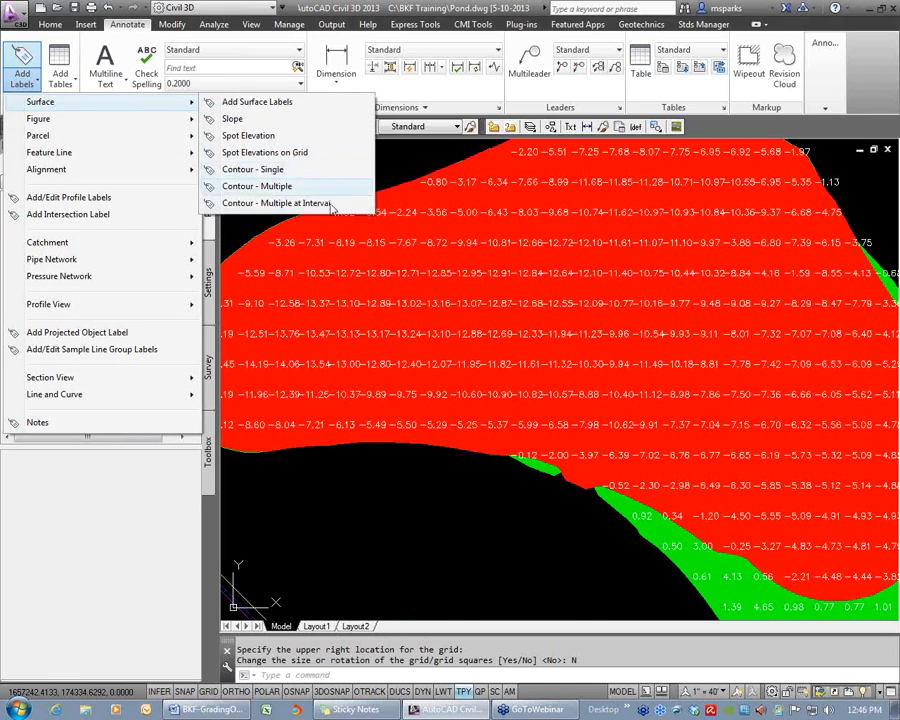
{"action": "left_click", "coordinate": [538, 390]}
Fit the whole labelled pond in the view and save the drawing
{"action": "scroll", "coordinate": [540, 400], "scroll_direction": "down", "scroll_amount": 5}
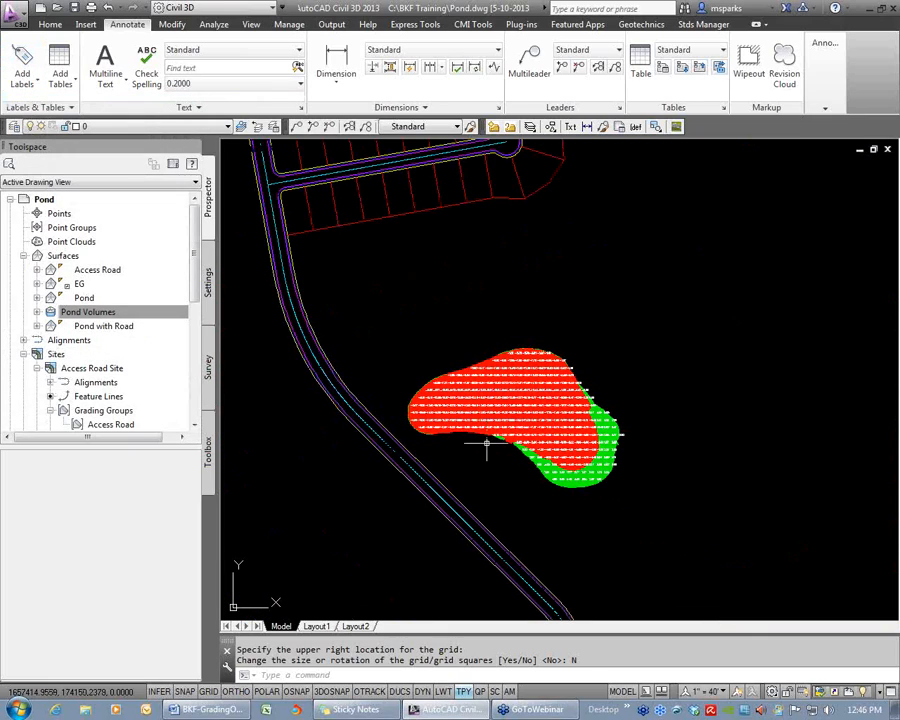
{"action": "type", "text": "z"}
{"action": "key", "text": "Return"}
{"action": "left_click", "coordinate": [385, 338]}
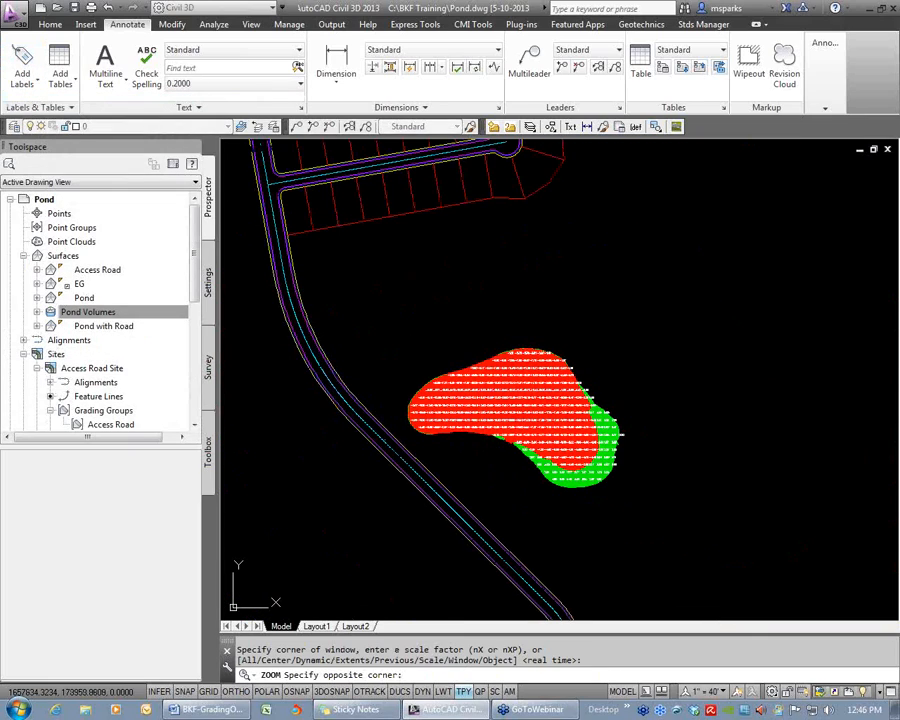
{"action": "left_click", "coordinate": [645, 510]}
{"action": "key", "text": "ctrl+s"}
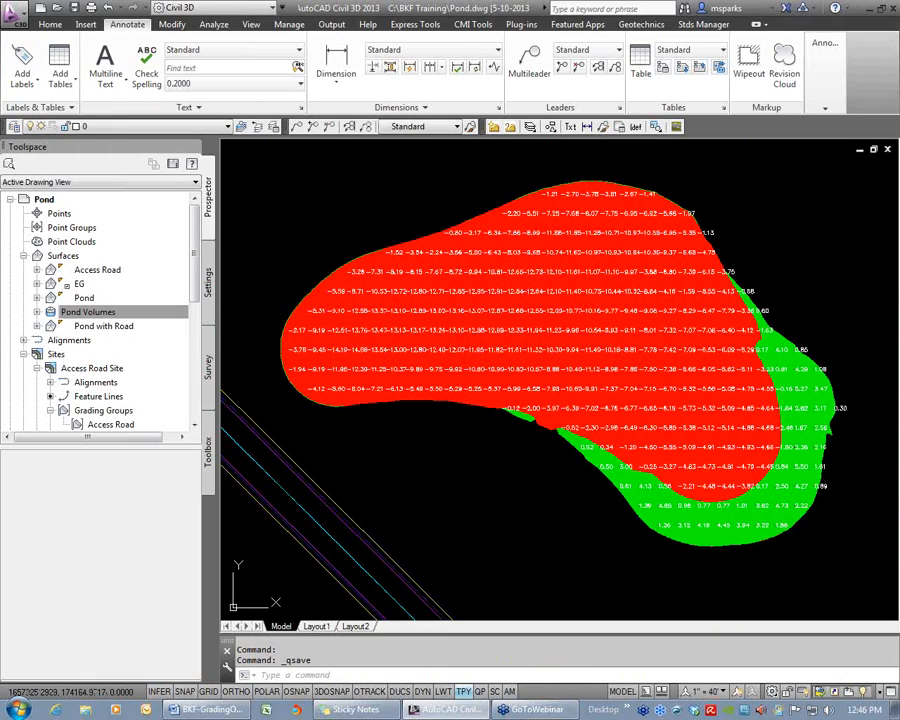
Collapse the surfaces list and compare the feature lines stored under Access Road Site and Pond Site
{"action": "left_click", "coordinate": [63, 316]}
{"action": "left_click", "coordinate": [24, 256]}
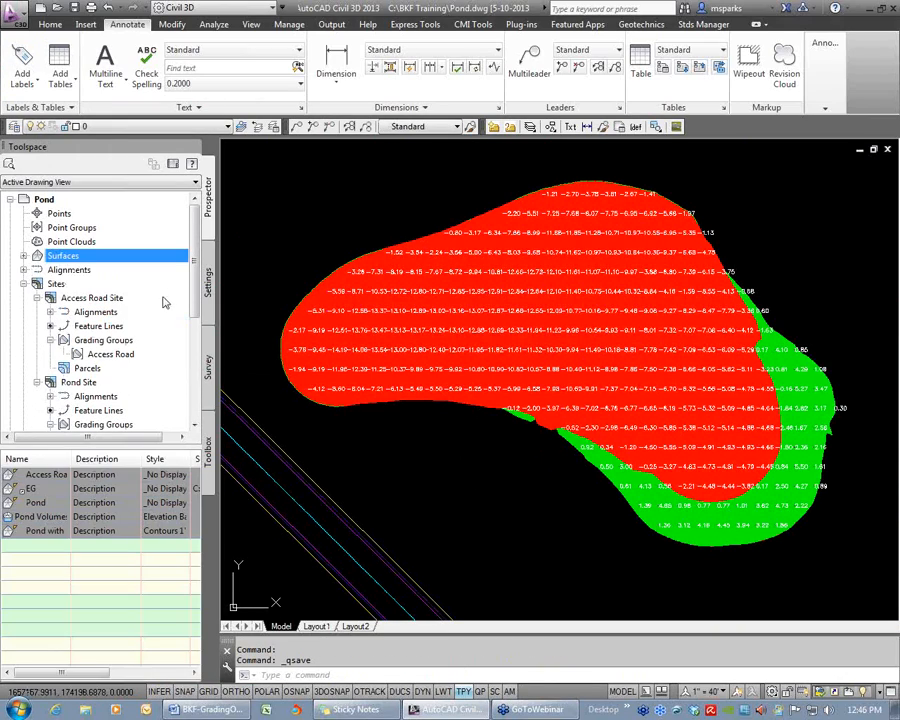
{"action": "scroll", "coordinate": [138, 320], "scroll_direction": "down", "scroll_amount": 3}
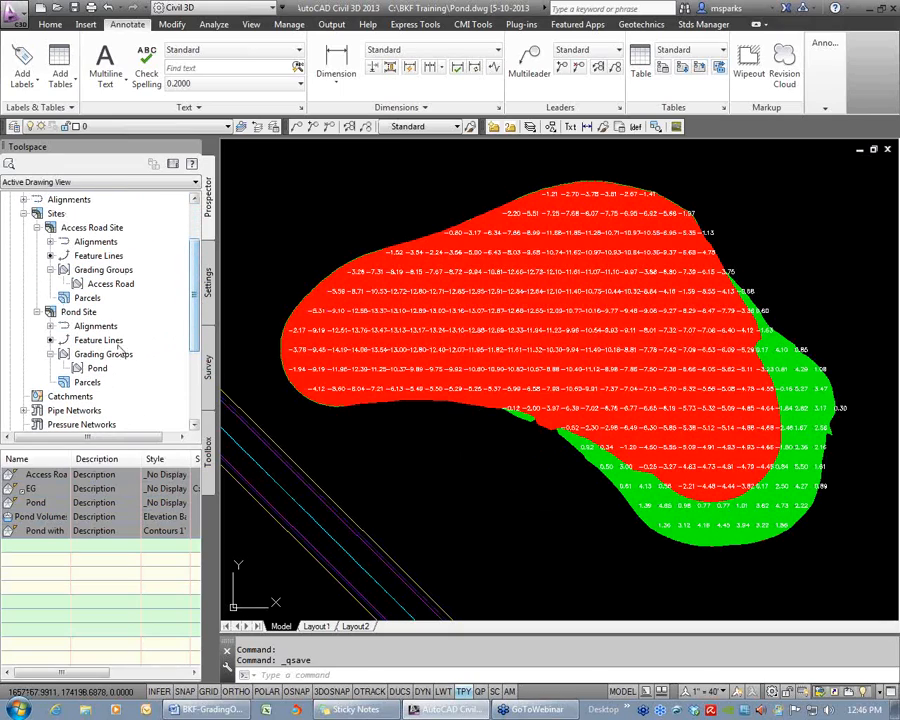
{"action": "left_click", "coordinate": [112, 341]}
{"action": "left_click", "coordinate": [102, 258]}
{"action": "left_click", "coordinate": [111, 341]}
{"action": "left_click", "coordinate": [112, 258]}
{"action": "left_click", "coordinate": [112, 341]}
{"action": "left_click", "coordinate": [112, 257]}
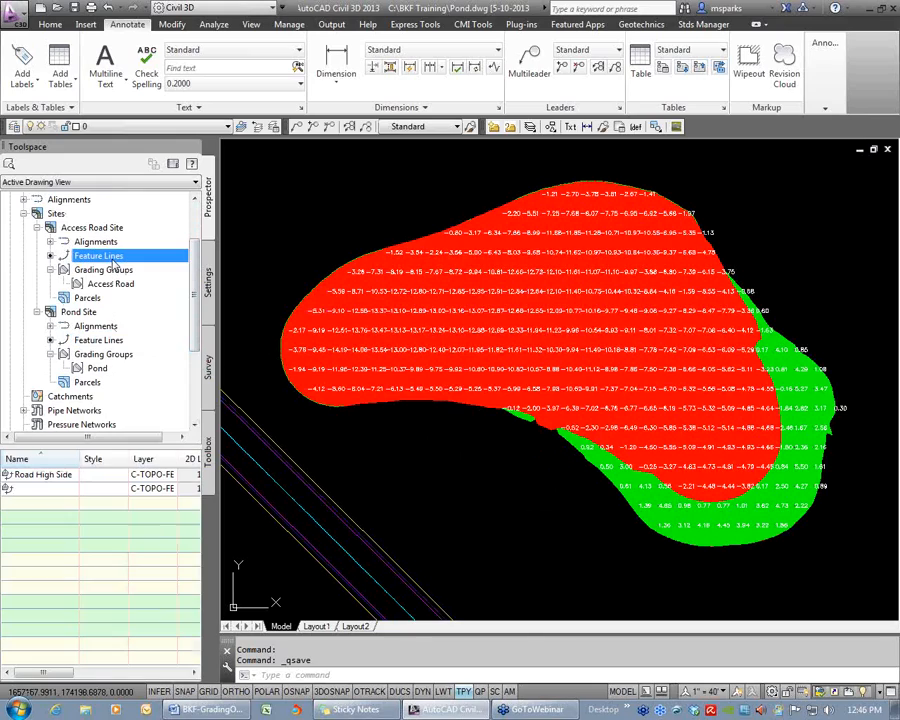
Review how Pond Site and Access Road Site are kept as separate sites, including the Pond grading group
{"action": "left_click", "coordinate": [90, 313]}
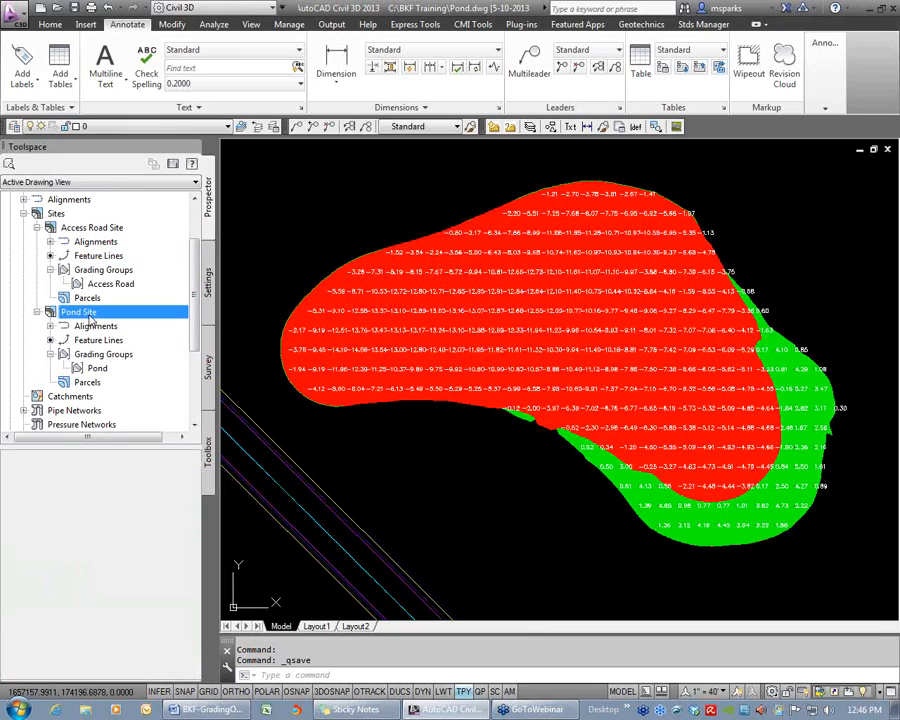
{"action": "left_click", "coordinate": [97, 368]}
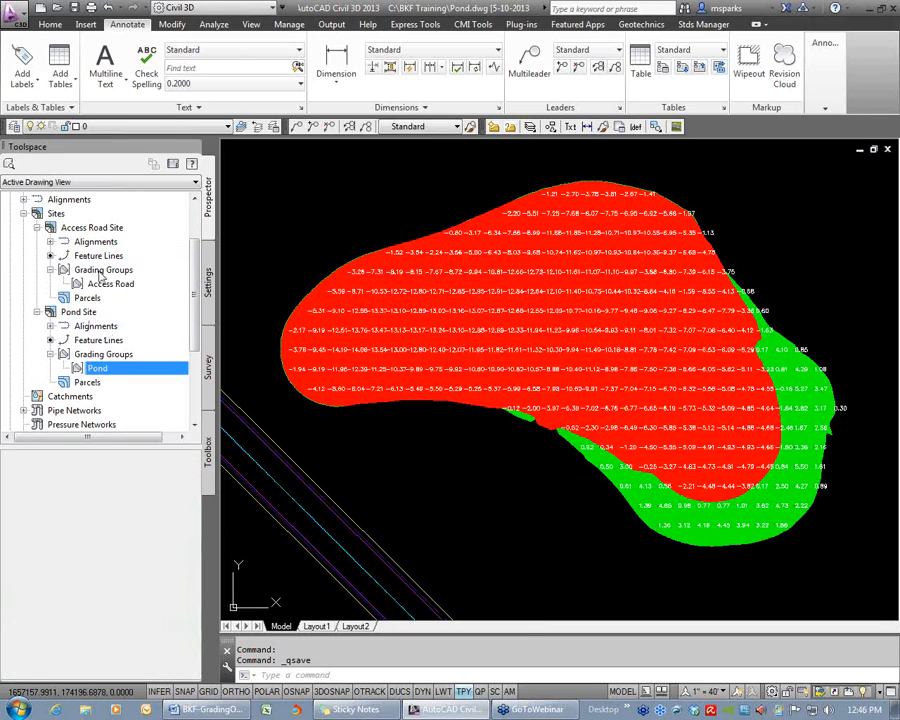
{"action": "left_click", "coordinate": [90, 229]}
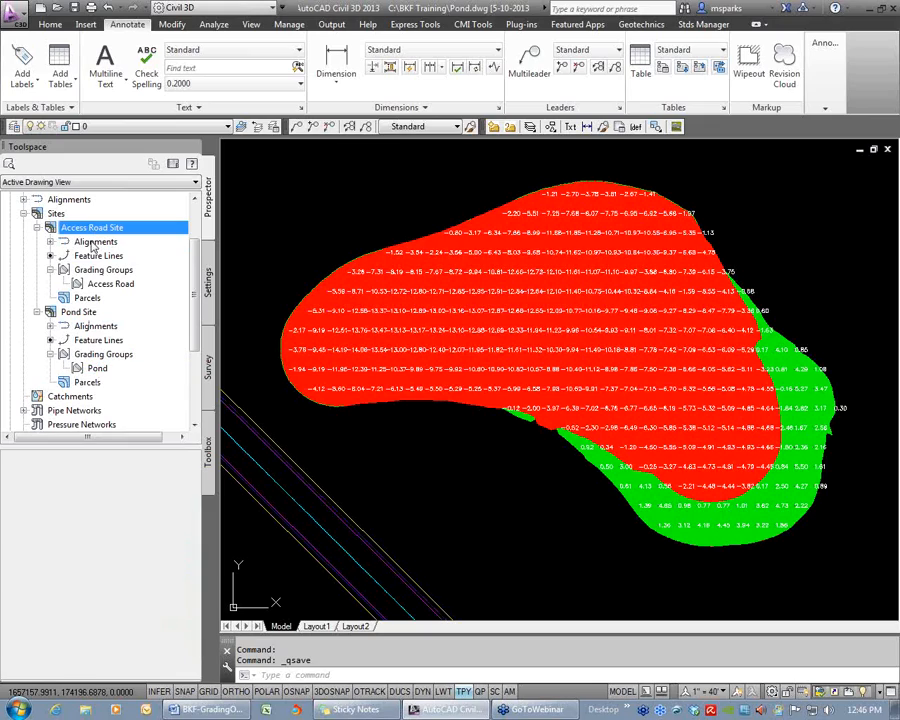
{"action": "left_click", "coordinate": [88, 314]}
{"action": "left_click", "coordinate": [98, 370]}
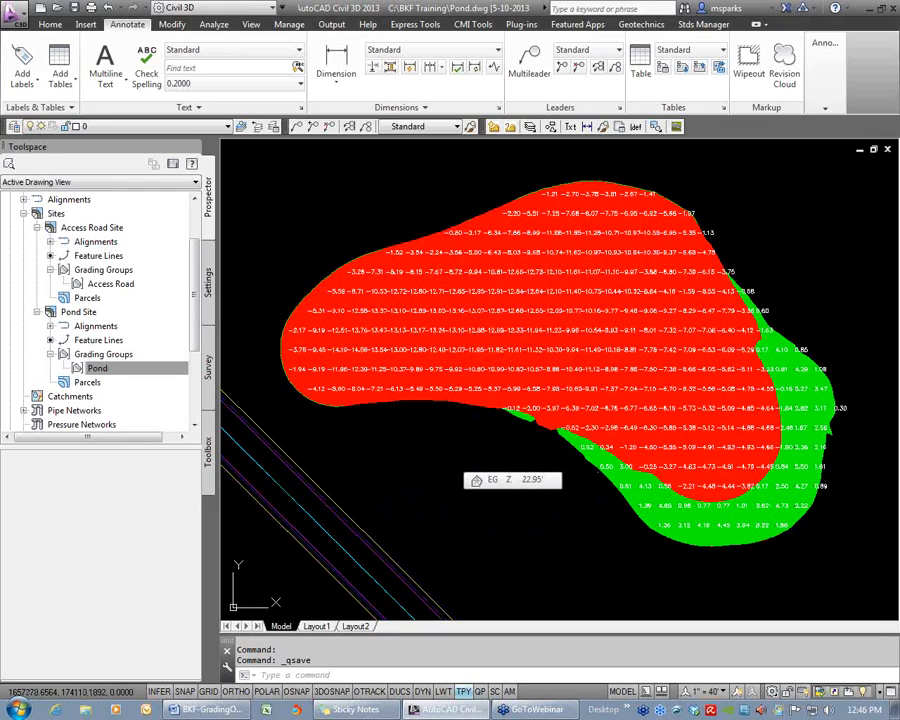
{"action": "left_click", "coordinate": [85, 368]}
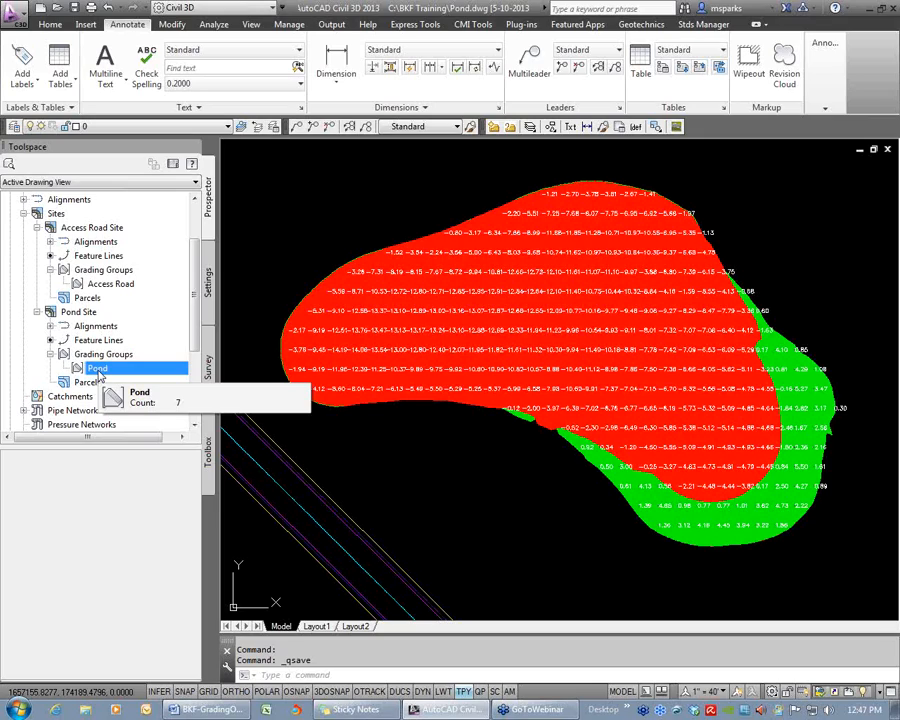
{"action": "left_click", "coordinate": [108, 230]}
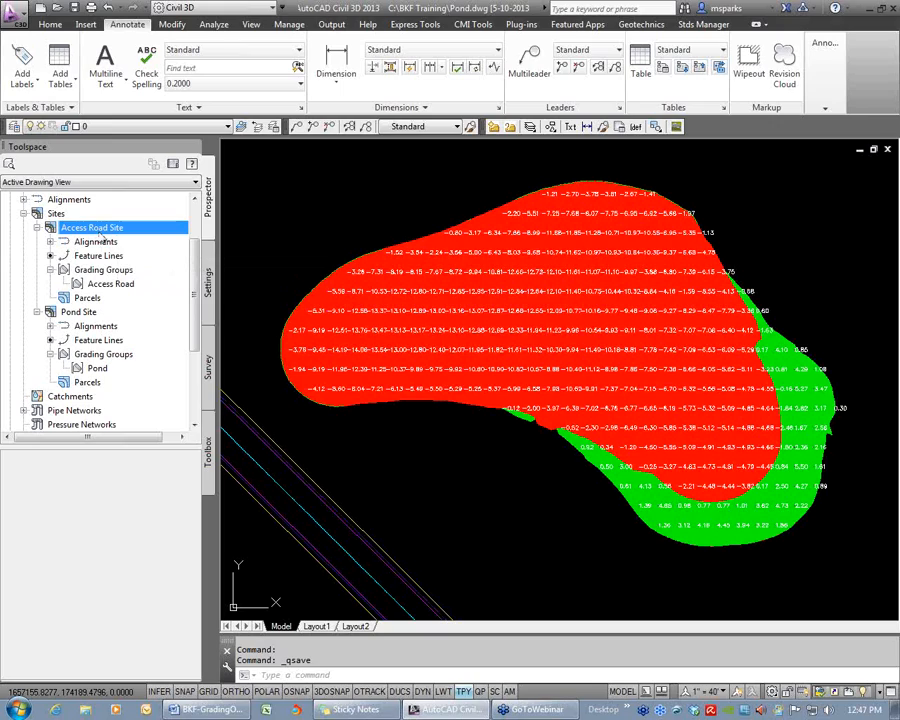
{"action": "left_click", "coordinate": [78, 312]}
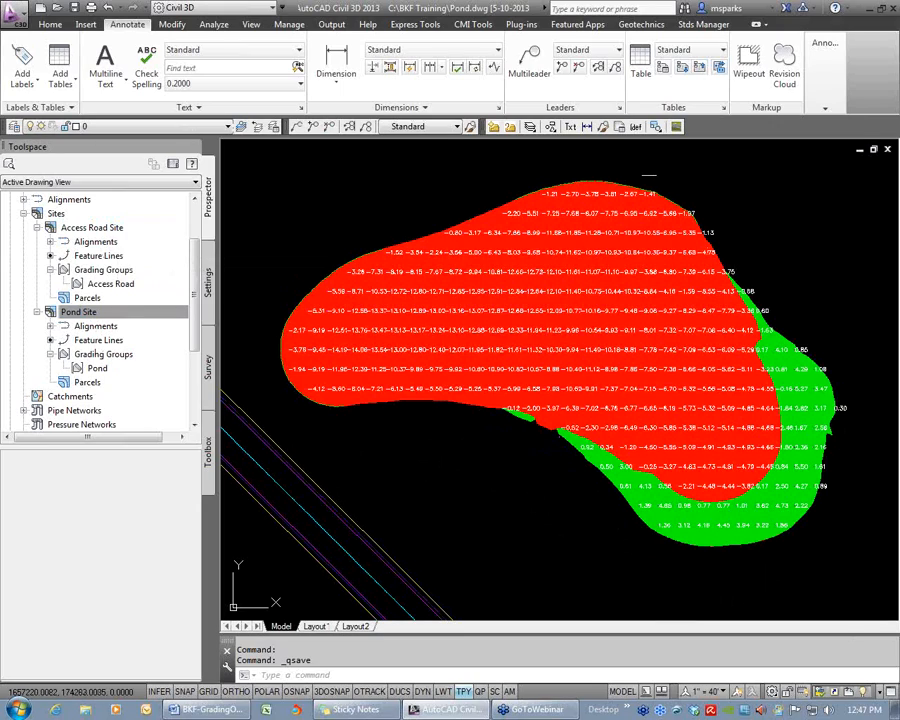
{"action": "left_click", "coordinate": [92, 228]}
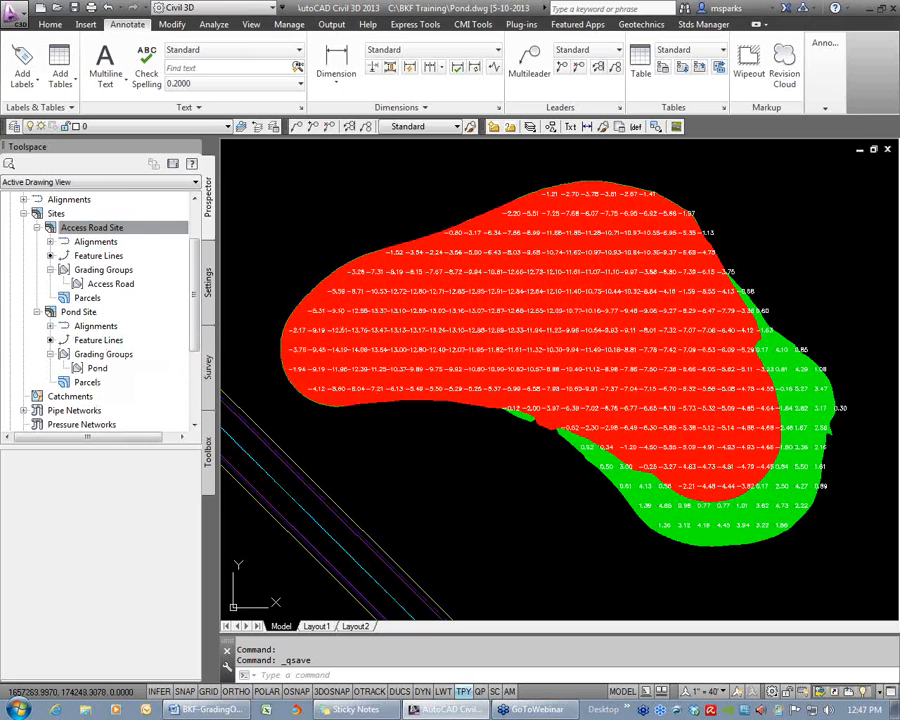
Set the Pond Volumes surface style to _No Display and accept the surface properties
{"action": "left_click", "coordinate": [341, 323]}
{"action": "right_click", "coordinate": [368, 309]}
{"action": "left_click", "coordinate": [442, 462]}
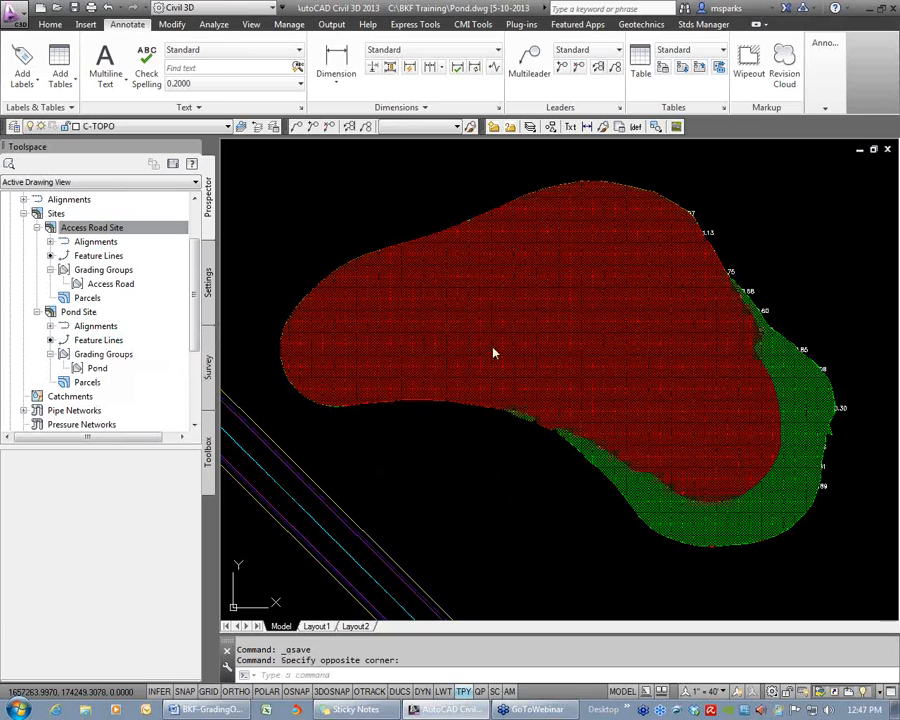
{"action": "left_click", "coordinate": [300, 201]}
{"action": "left_click", "coordinate": [268, 216]}
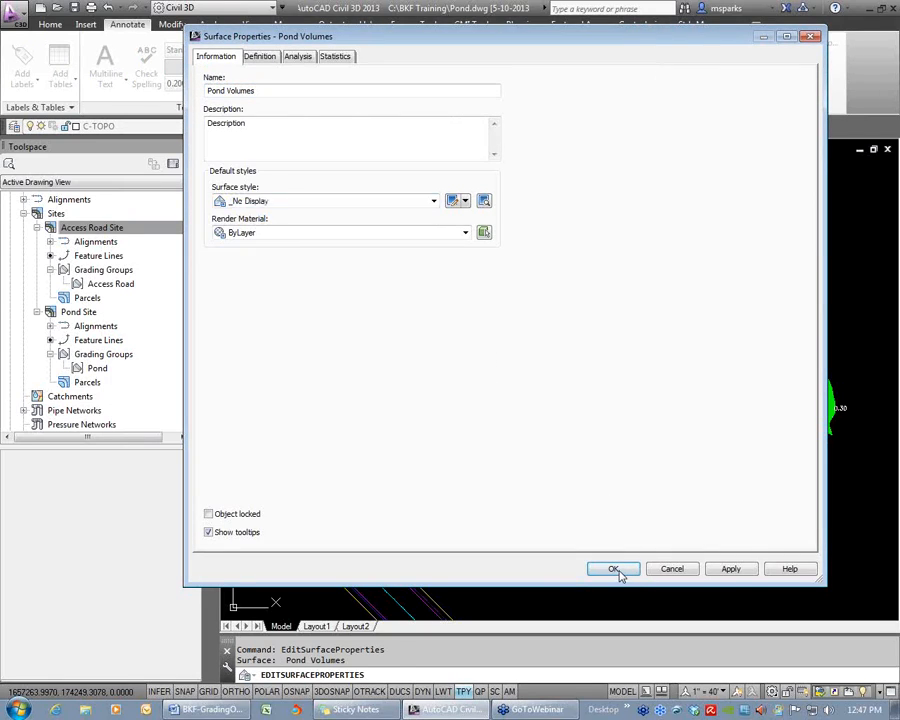
{"action": "left_click", "coordinate": [615, 568]}
Select all spot elevation labels similar to one in the pond and erase them
{"action": "left_click", "coordinate": [462, 329]}
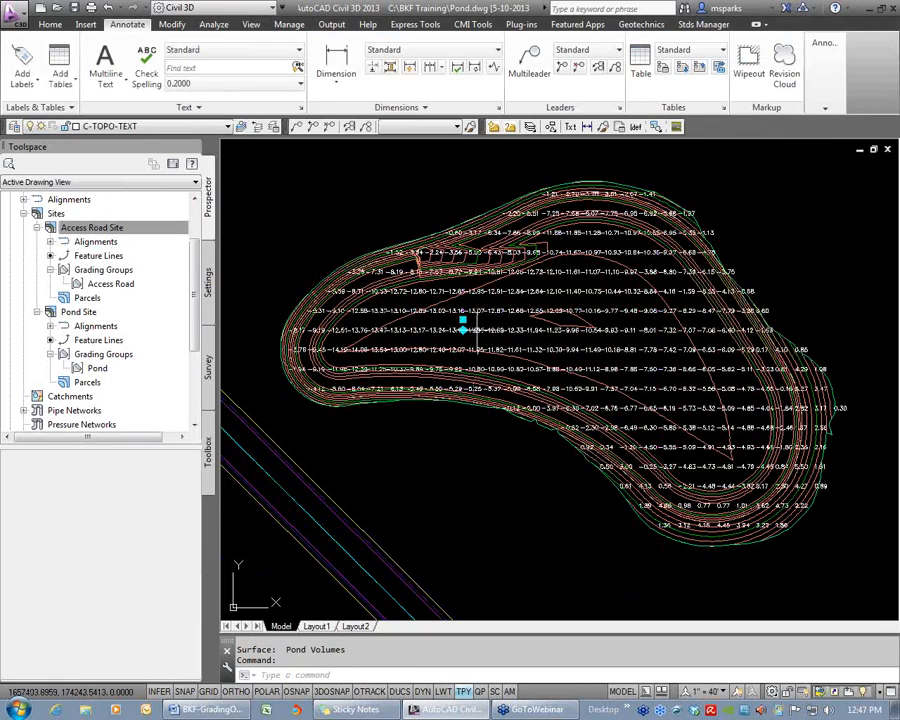
{"action": "right_click", "coordinate": [531, 344]}
{"action": "left_click", "coordinate": [556, 655]}
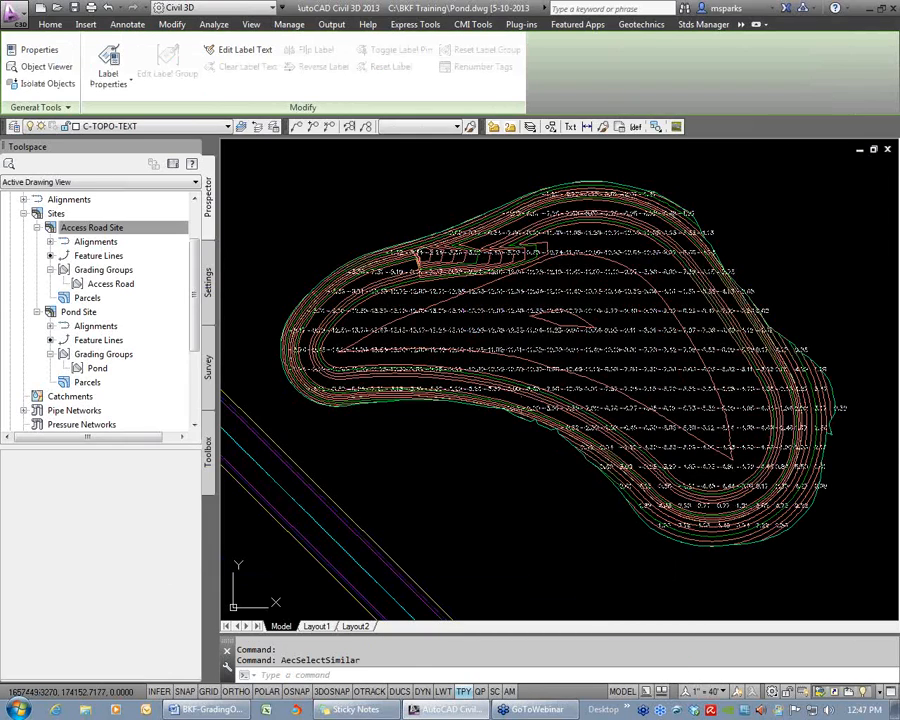
{"action": "key", "text": "Delete"}
{"action": "key", "text": "Escape"}
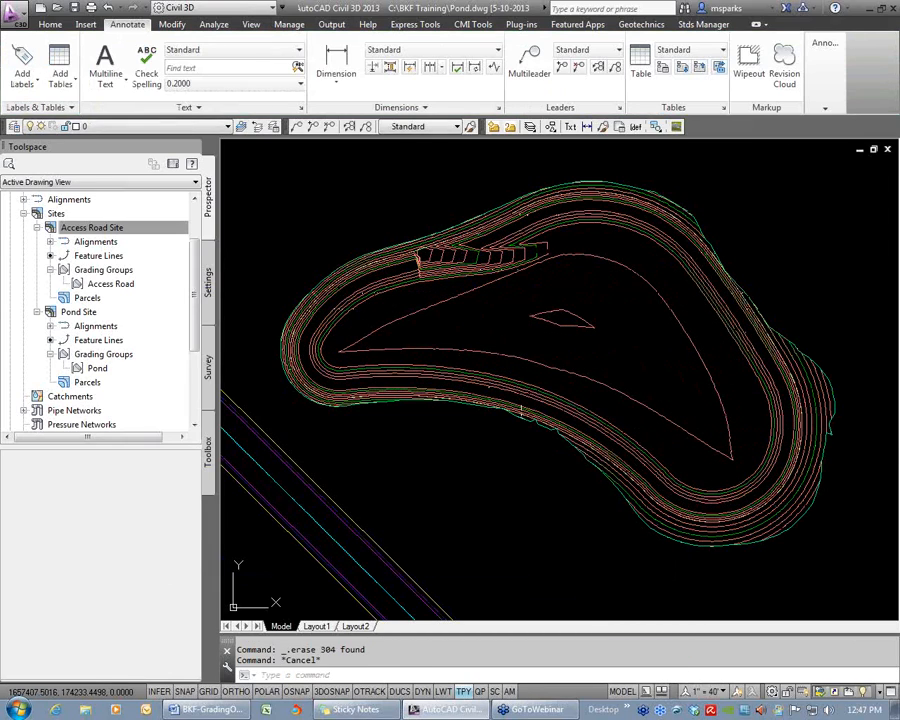
Bring the pond, the road and the cul-de-sac lots into view and save the drawing
{"action": "scroll", "coordinate": [498, 342], "scroll_direction": "down", "scroll_amount": 8}
{"action": "type", "text": "z"}
{"action": "key", "text": "Return"}
{"action": "left_click", "coordinate": [394, 255]}
{"action": "left_click", "coordinate": [572, 380]}
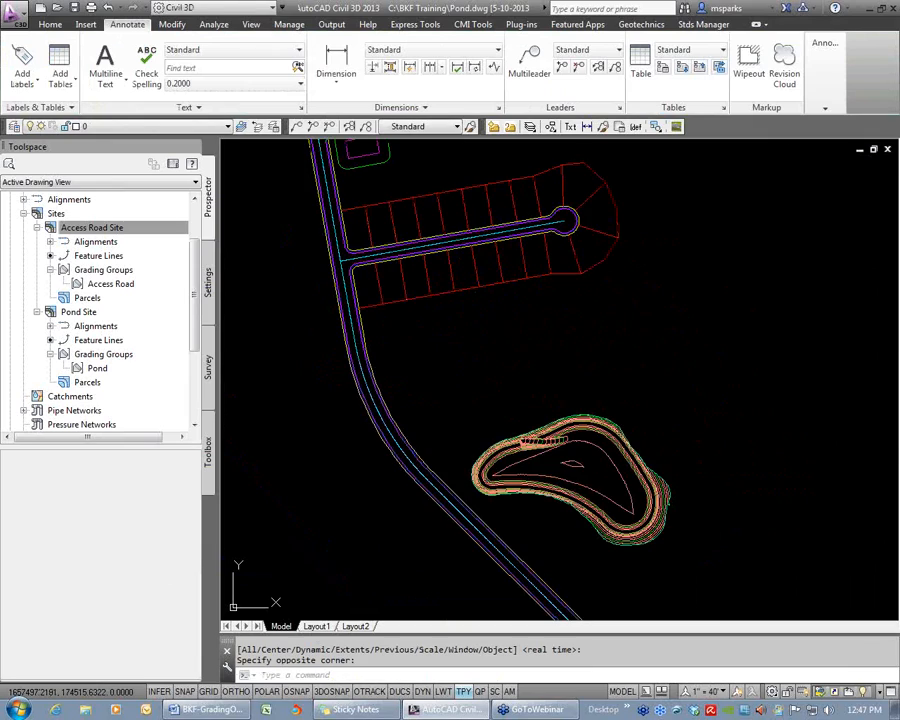
{"action": "key", "text": "ctrl+s"}
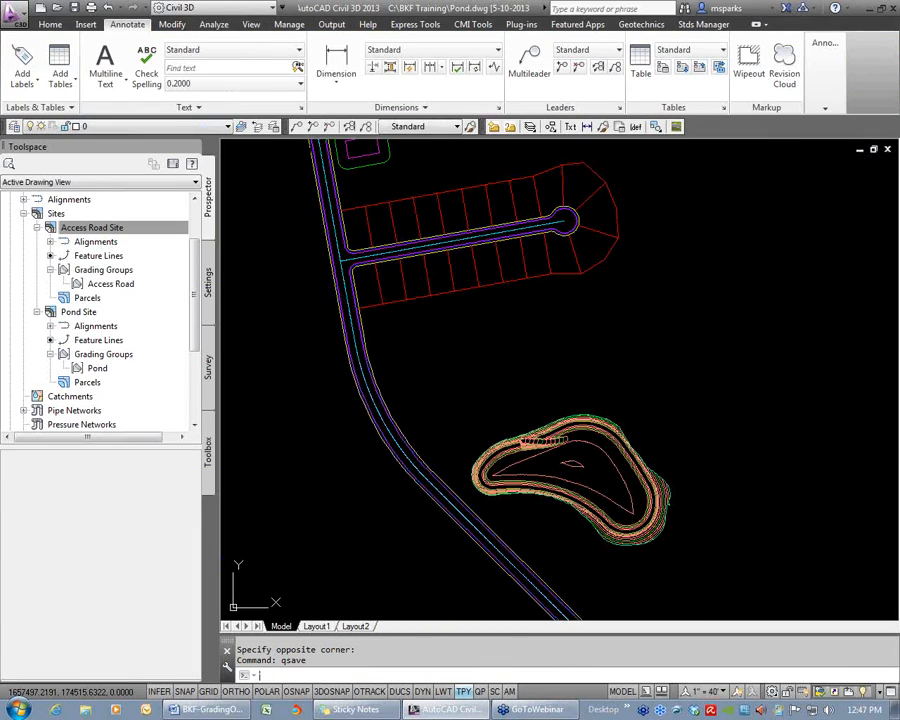
Switch to the grading outline in Word and review the ctb vs. stb plotting topic and the grading topics
{"action": "left_click", "coordinate": [202, 709]}
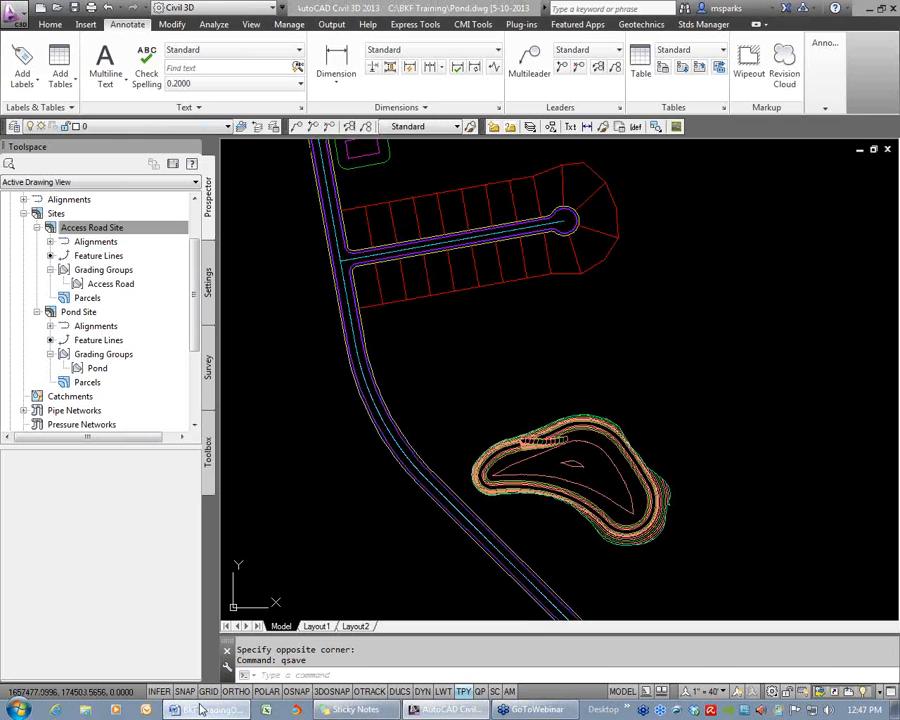
{"action": "left_click_drag", "start_coordinate": [262, 588], "coordinate": [386, 587]}
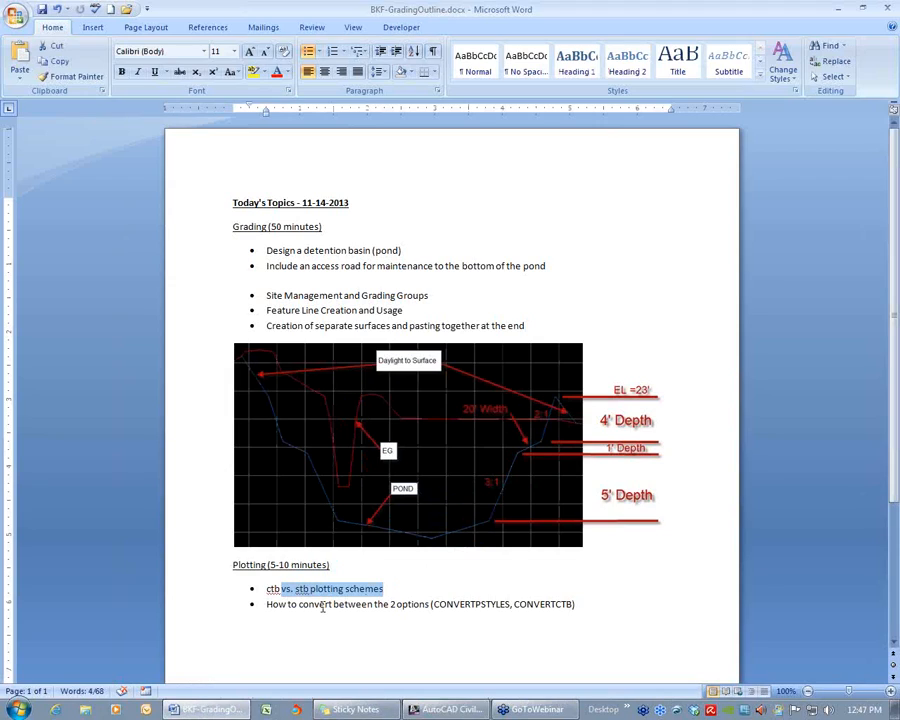
{"action": "left_click", "coordinate": [541, 322]}
{"action": "left_click", "coordinate": [458, 310]}
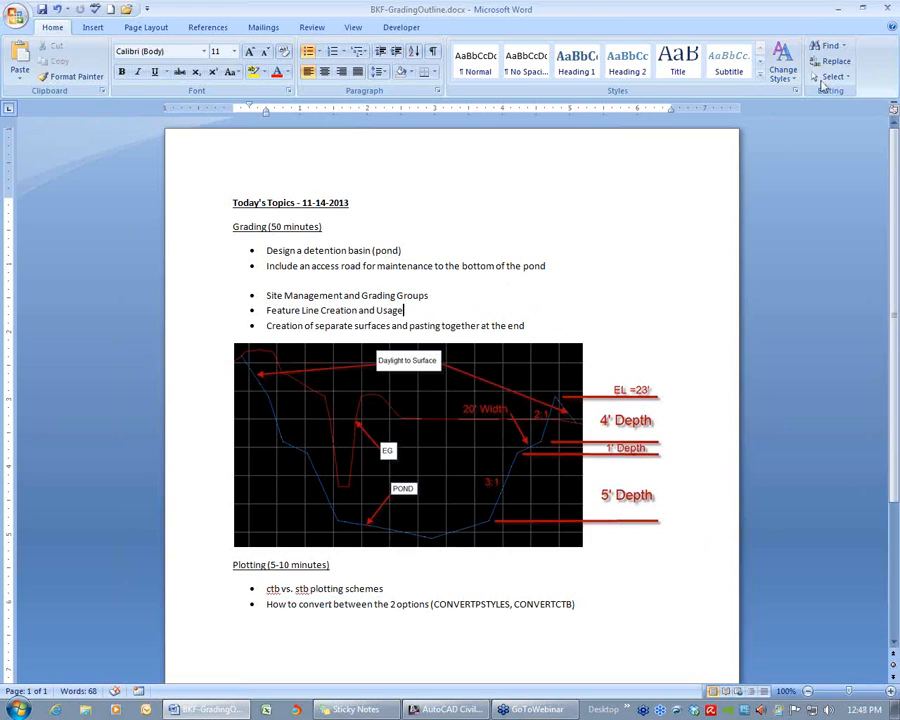
Return to Civil 3D and examine the plot styles assigned to the layers in the Layer Properties Manager
{"action": "key", "text": "alt+Tab"}
{"action": "left_click", "coordinate": [473, 313]}
{"action": "left_click", "coordinate": [473, 313]}
{"action": "key", "text": "Escape"}
{"action": "key", "text": "Escape"}
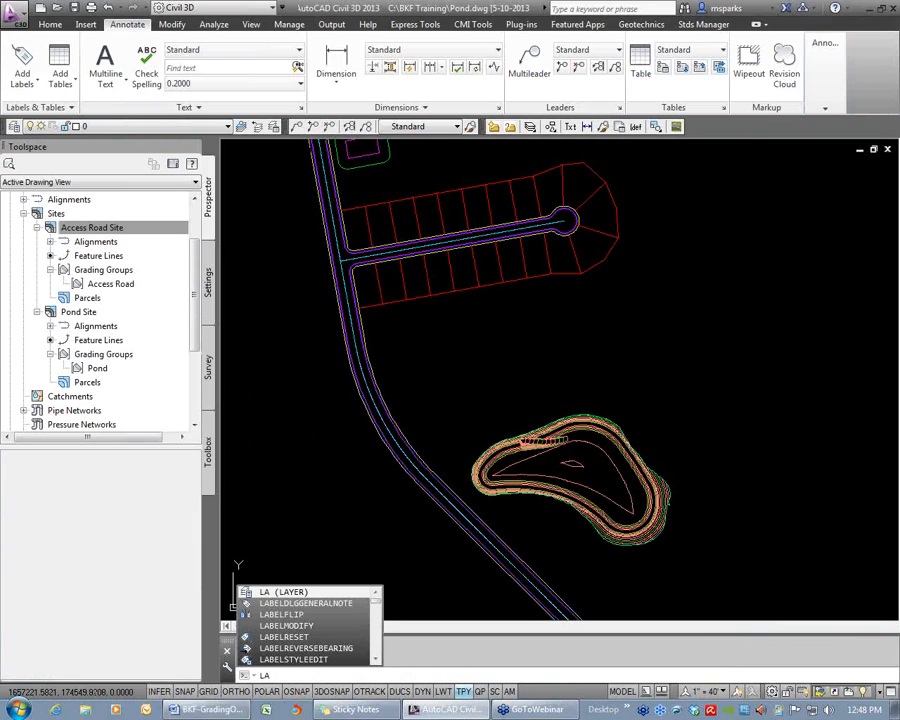
{"action": "type", "text": "la"}
{"action": "key", "text": "Return"}
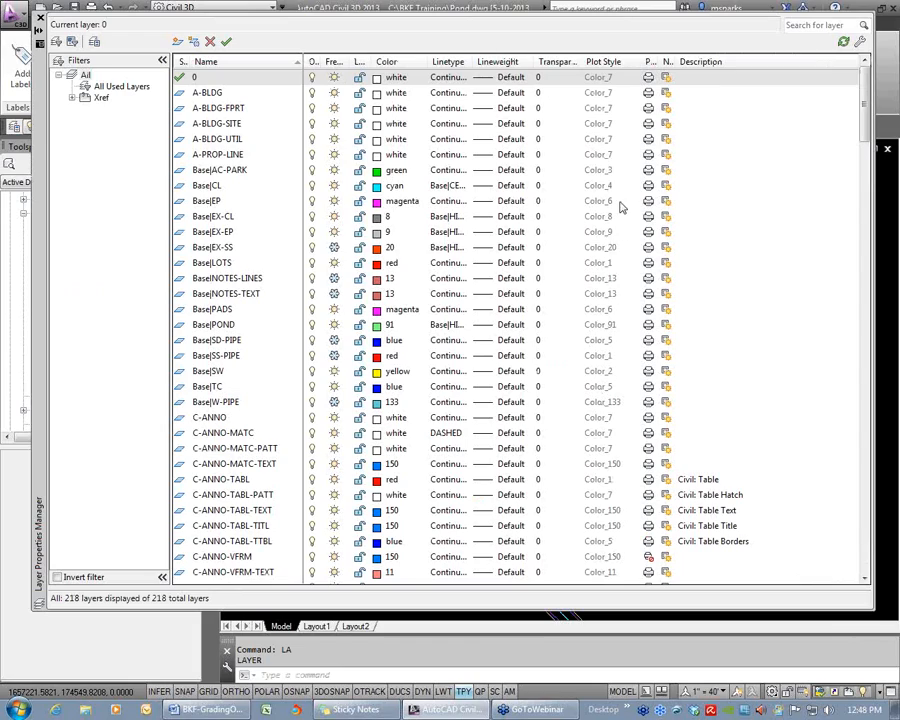
{"action": "left_click", "coordinate": [605, 124]}
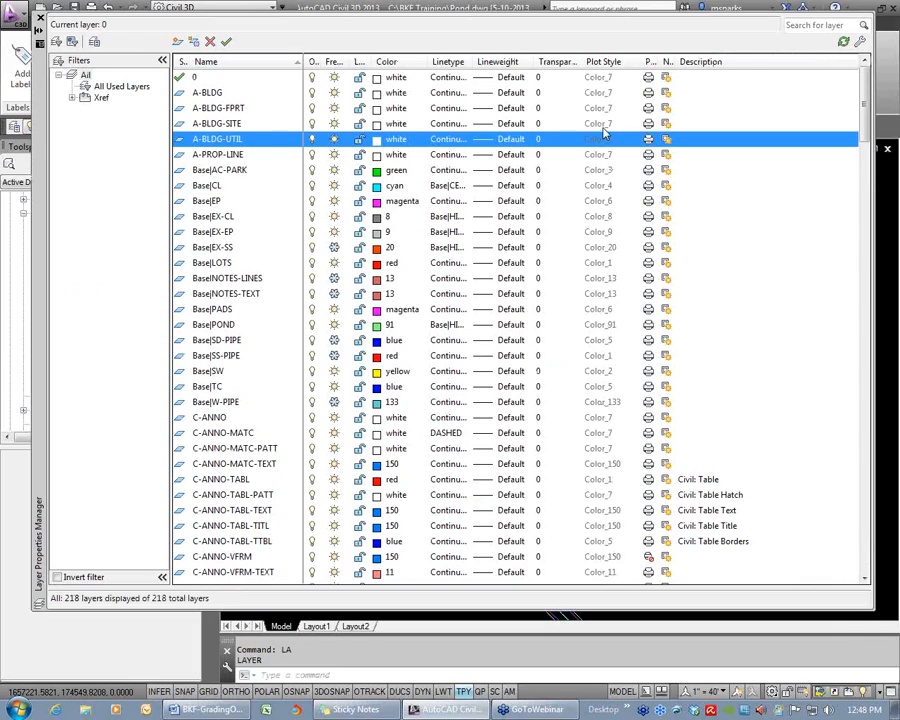
{"action": "left_click", "coordinate": [604, 133], "text": "shift"}
{"action": "left_click", "coordinate": [604, 156]}
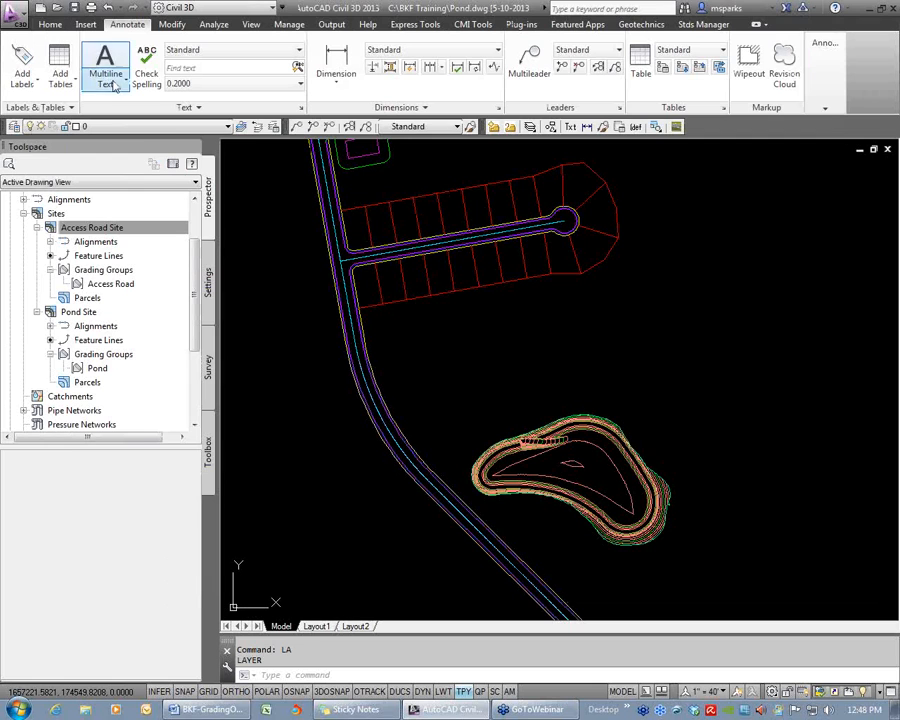
Close the layer manager, review the ctb plot style tables offered for plotting the model, and cancel the plot
{"action": "left_click", "coordinate": [40, 17]}
{"action": "key", "text": "Escape"}
{"action": "key", "text": "Escape"}
{"action": "type", "text": "plot"}
{"action": "key", "text": "Return"}
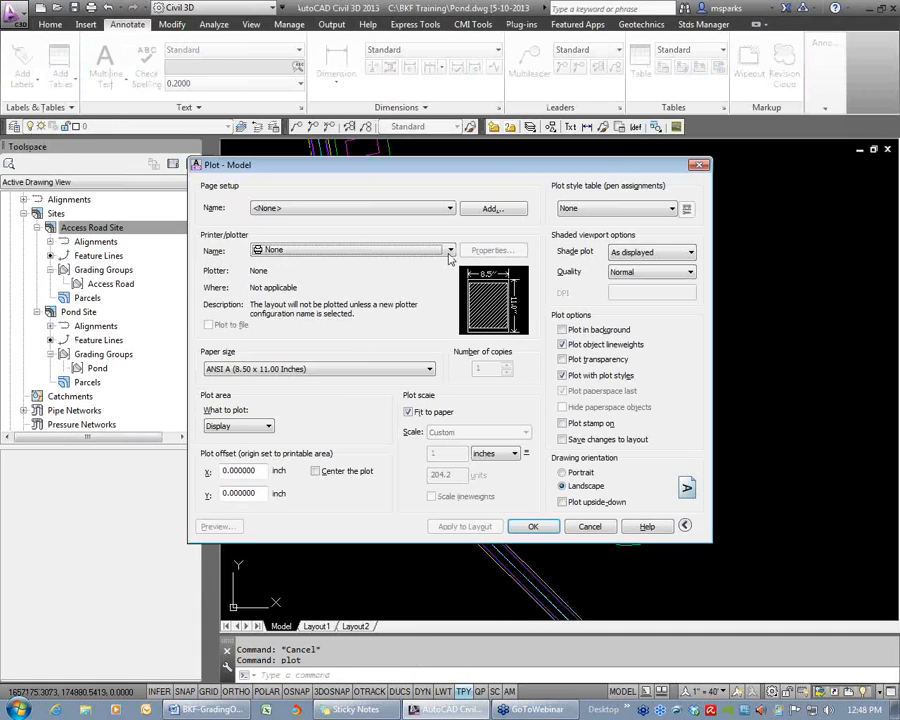
{"action": "left_click", "coordinate": [672, 209]}
{"action": "mouse_move", "coordinate": [673, 250]}
{"action": "left_mouse_down"}
{"action": "mouse_move", "coordinate": [675, 372]}
{"action": "mouse_move", "coordinate": [668, 228]}
{"action": "left_mouse_up"}
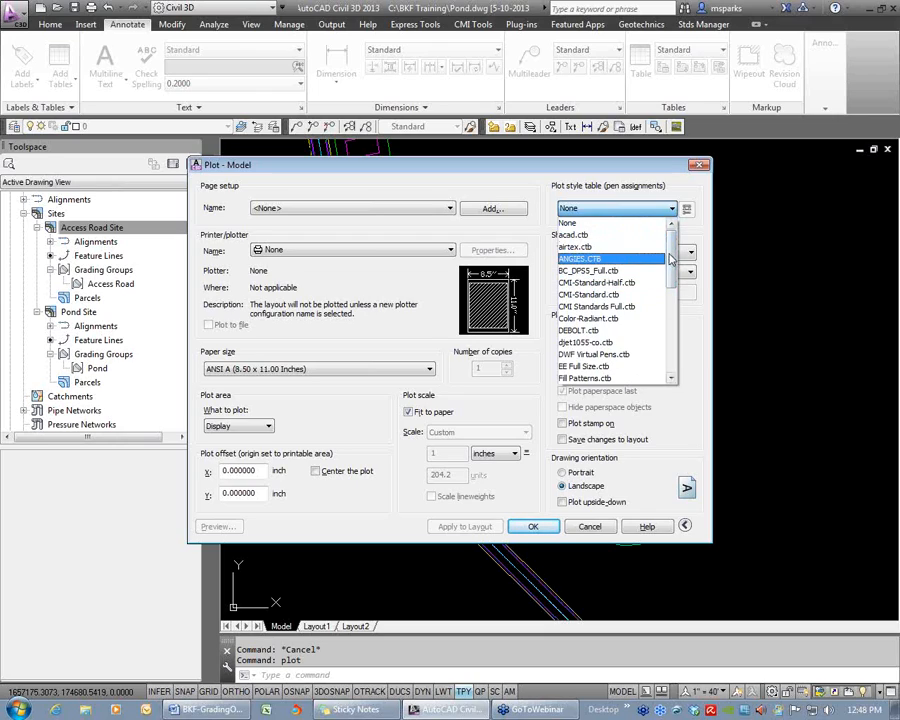
{"action": "left_click", "coordinate": [591, 527]}
{"action": "left_click", "coordinate": [591, 527]}
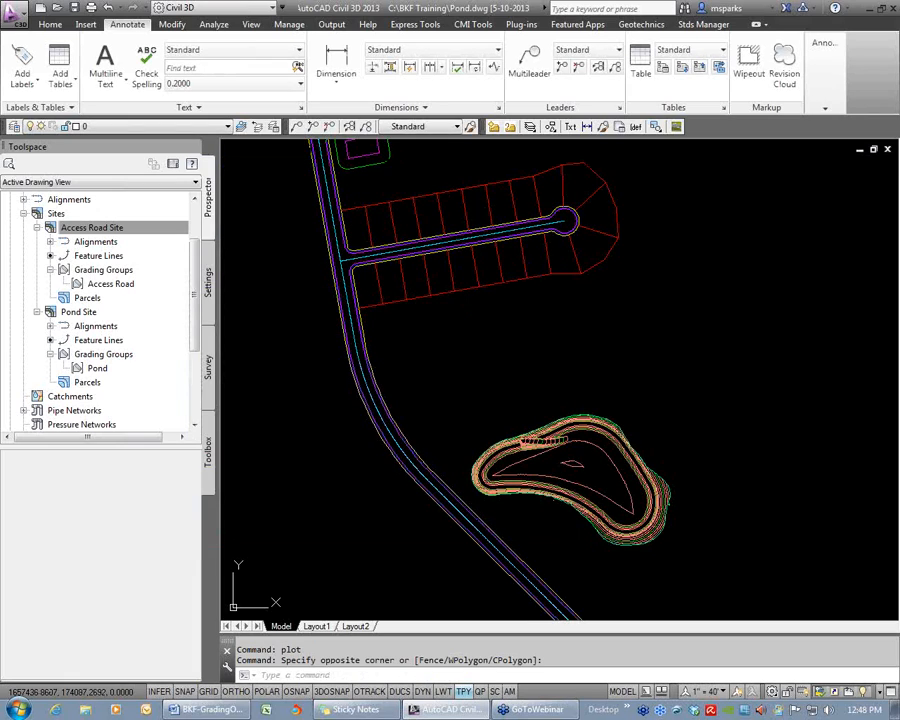
Reopen the Layer Properties Manager and select all Base xref layers from Base|AC-PARK to Base|W-PIPE
{"action": "key", "text": "Escape"}
{"action": "type", "text": "la"}
{"action": "key", "text": "Return"}
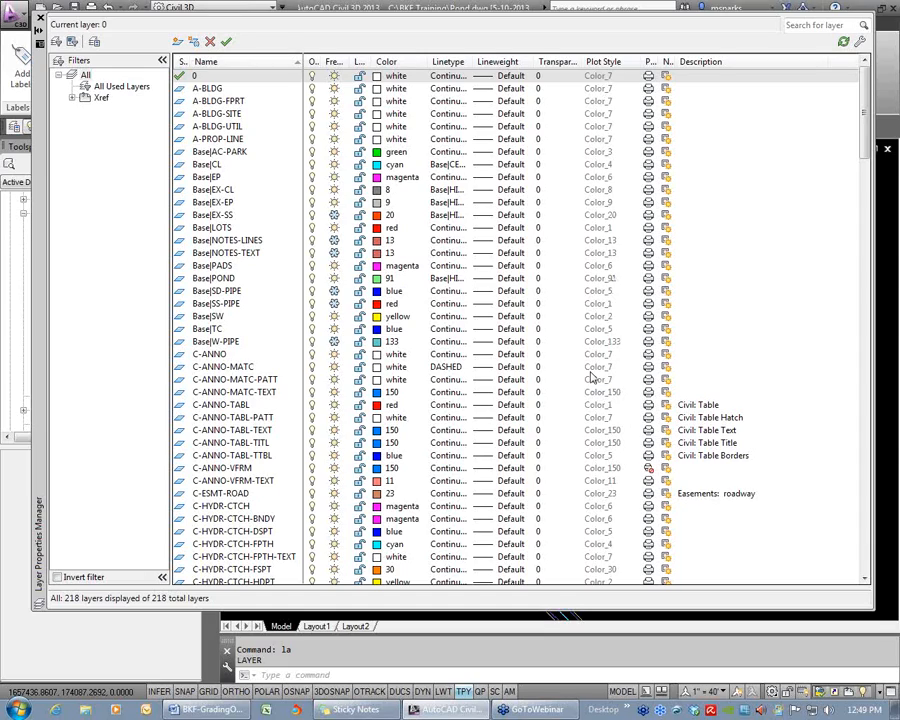
{"action": "left_click", "coordinate": [212, 341]}
{"action": "left_click", "coordinate": [240, 101], "text": "shift"}
{"action": "left_click", "coordinate": [222, 154]}
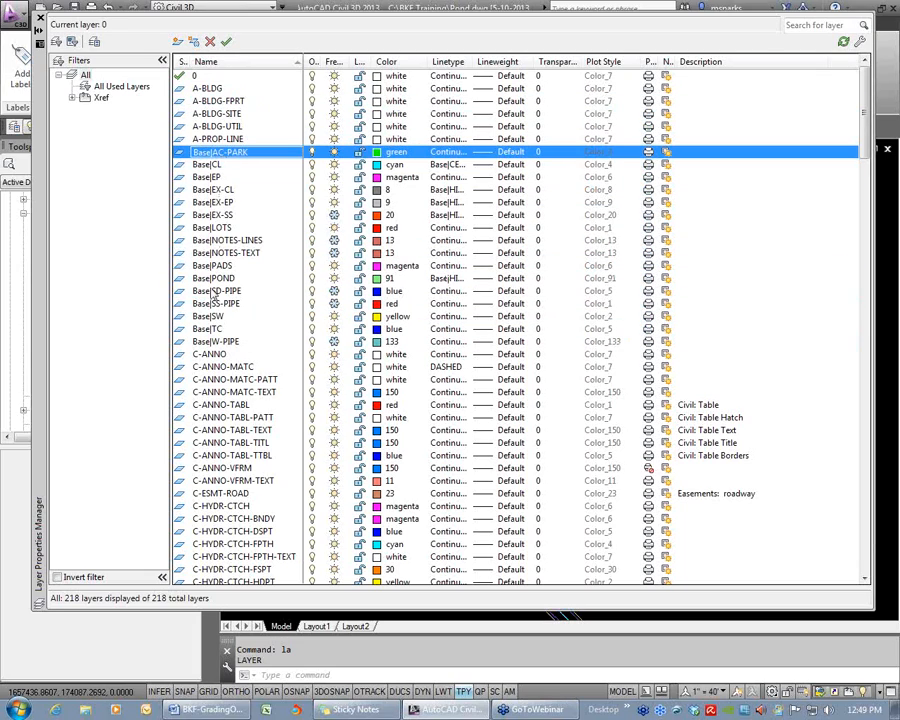
{"action": "left_click", "coordinate": [214, 341], "text": "shift"}
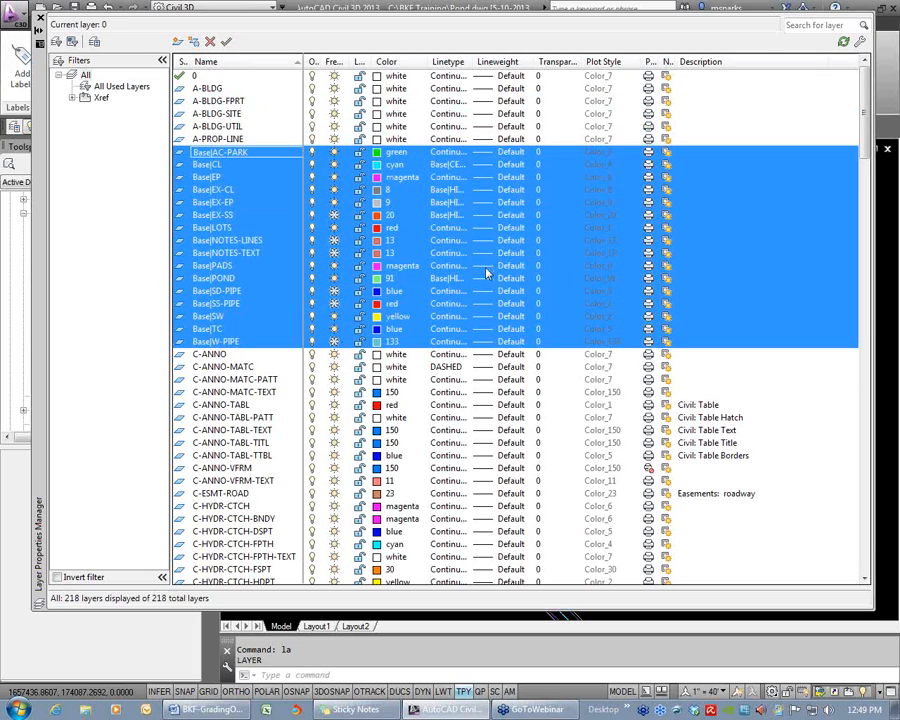
Try color 8 on the selected Base xref layers, view the effect in the drawing, and undo the color change
{"action": "left_click", "coordinate": [376, 277]}
{"action": "left_click", "coordinate": [429, 386]}
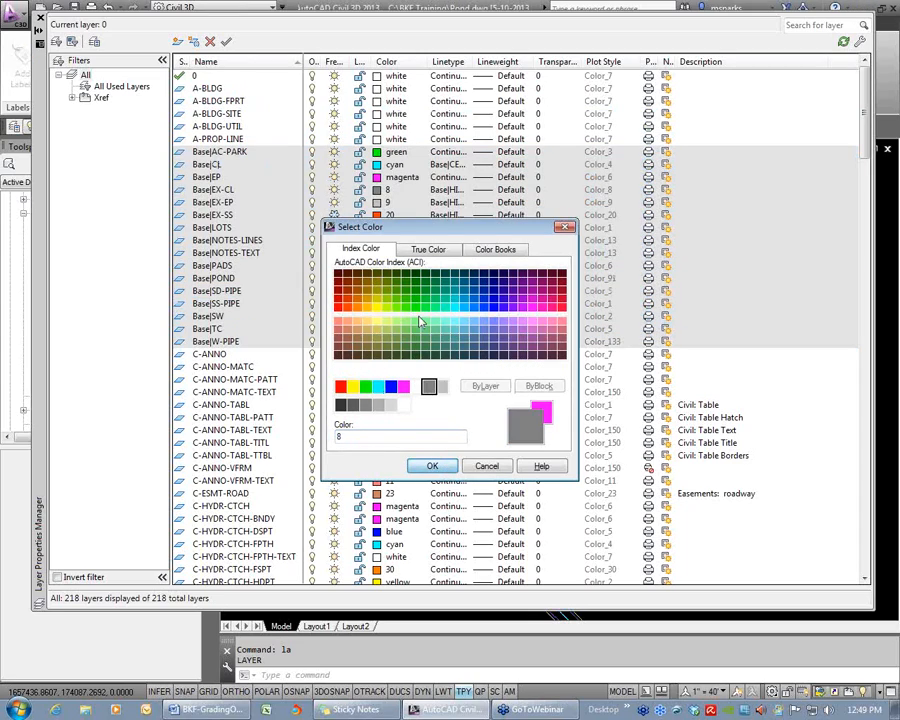
{"action": "left_click", "coordinate": [432, 467]}
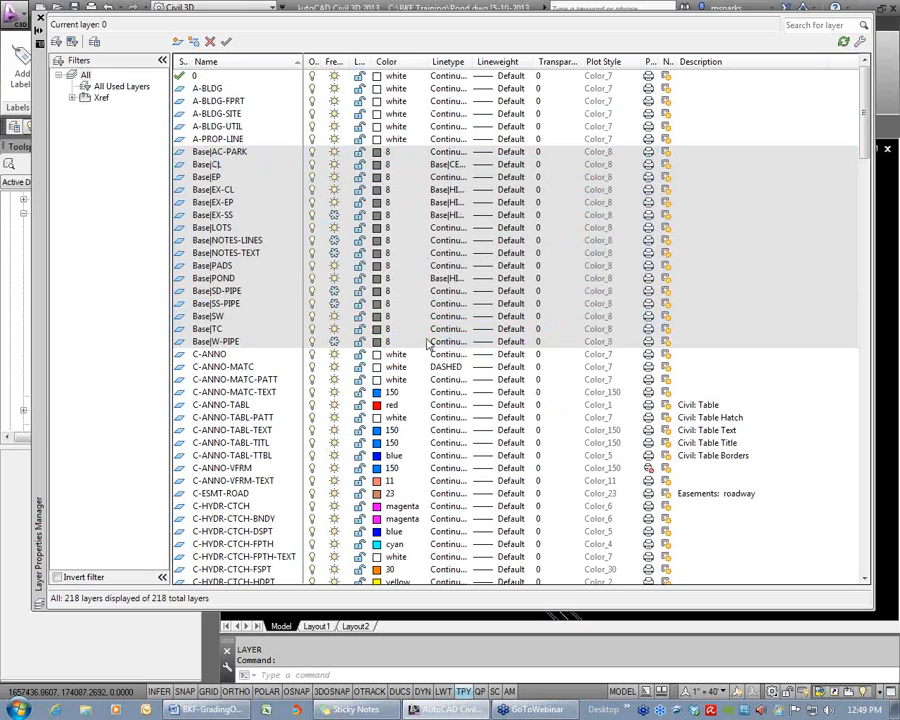
{"action": "left_click", "coordinate": [38, 17]}
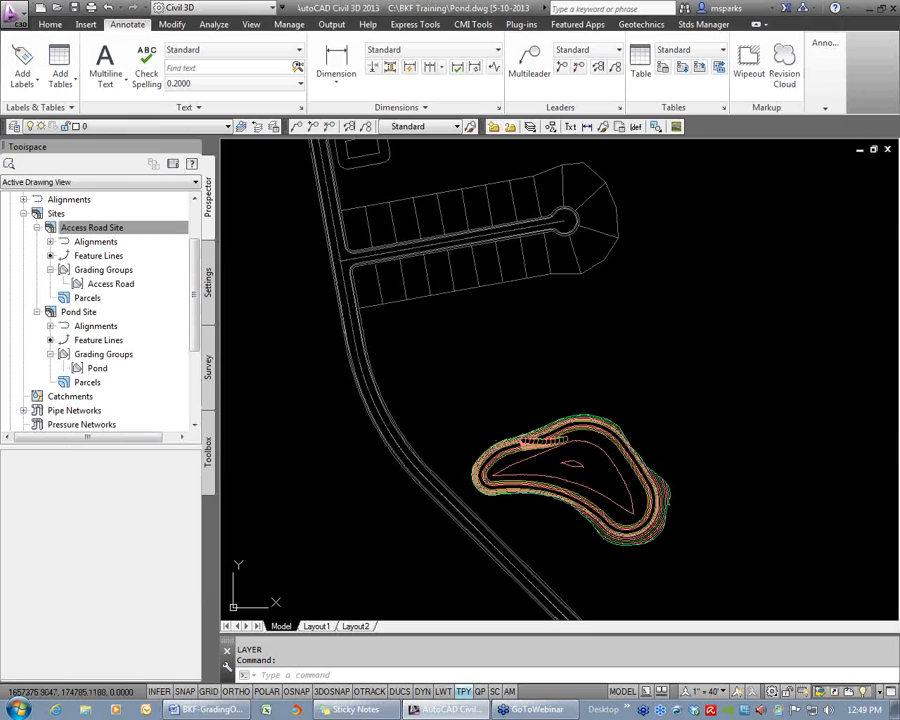
{"action": "type", "text": "u"}
{"action": "key", "text": "Return"}
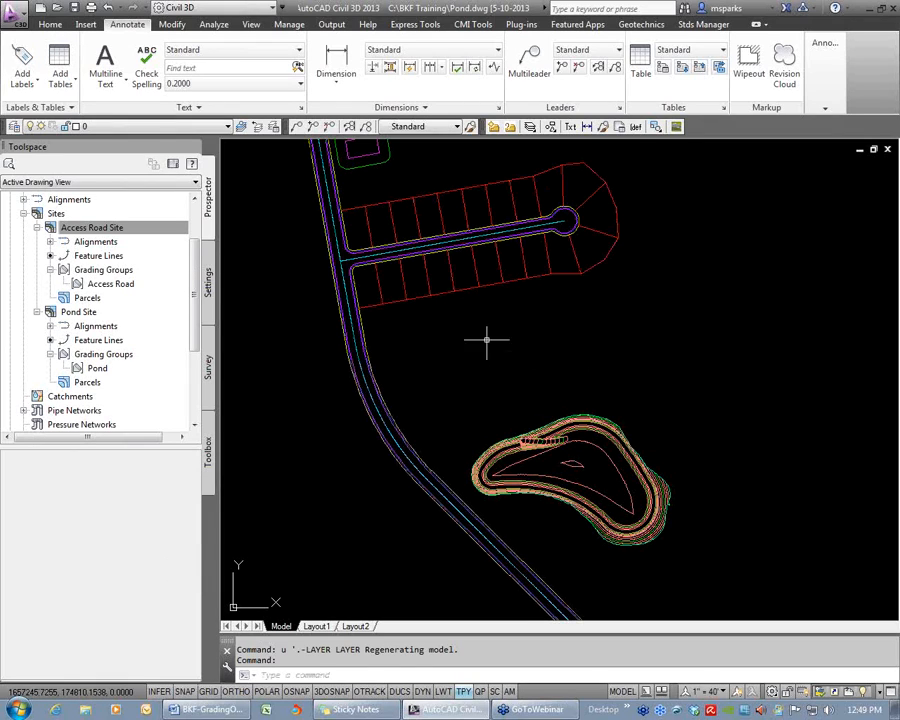
Reopen the Layer Properties Manager, review the Base xref layers from Base|AC-PARK to Base|W-PIPE as one selection, and close it
{"action": "type", "text": "la"}
{"action": "key", "text": "Return"}
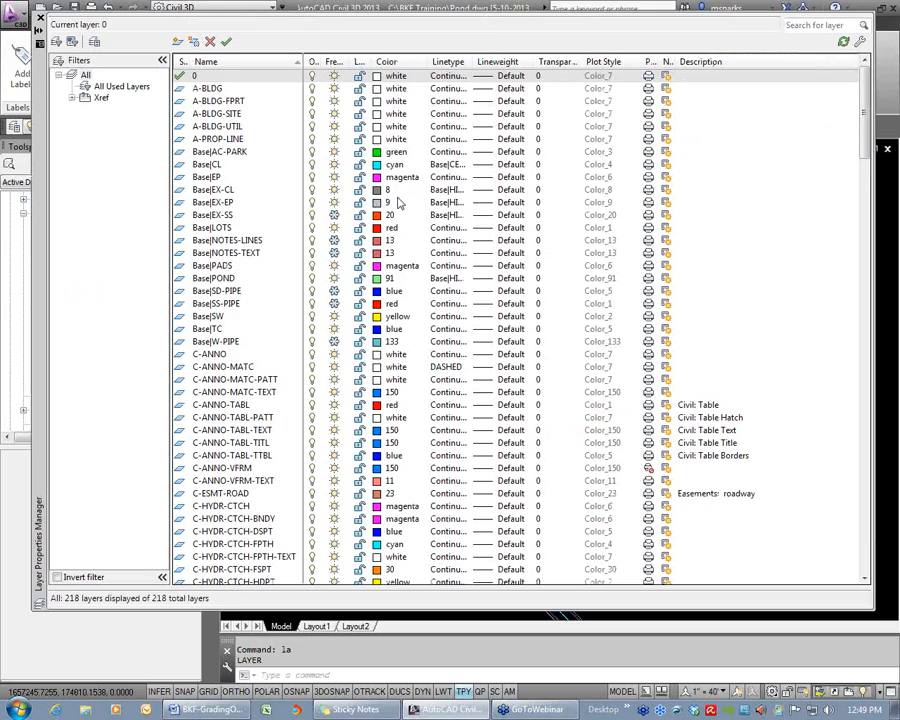
{"action": "left_click", "coordinate": [212, 152]}
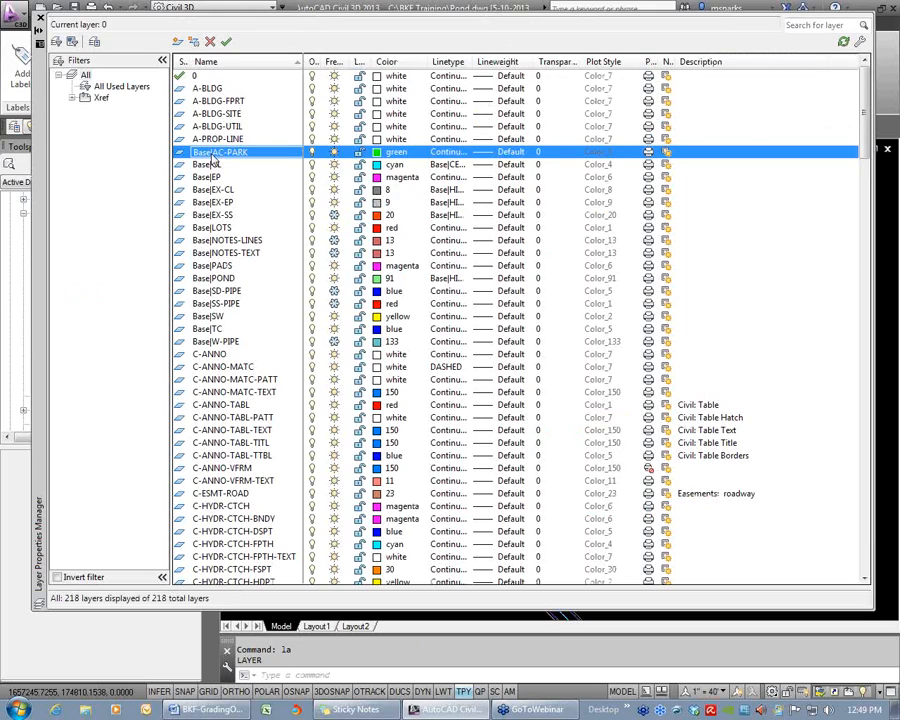
{"action": "left_click", "coordinate": [208, 343], "text": "shift"}
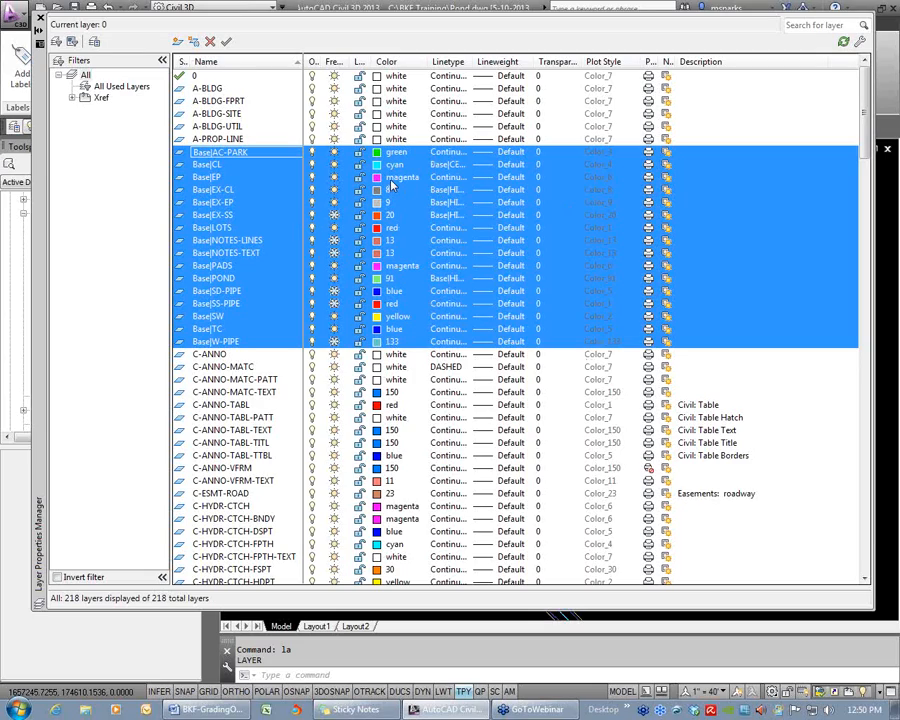
{"action": "left_click", "coordinate": [38, 18]}
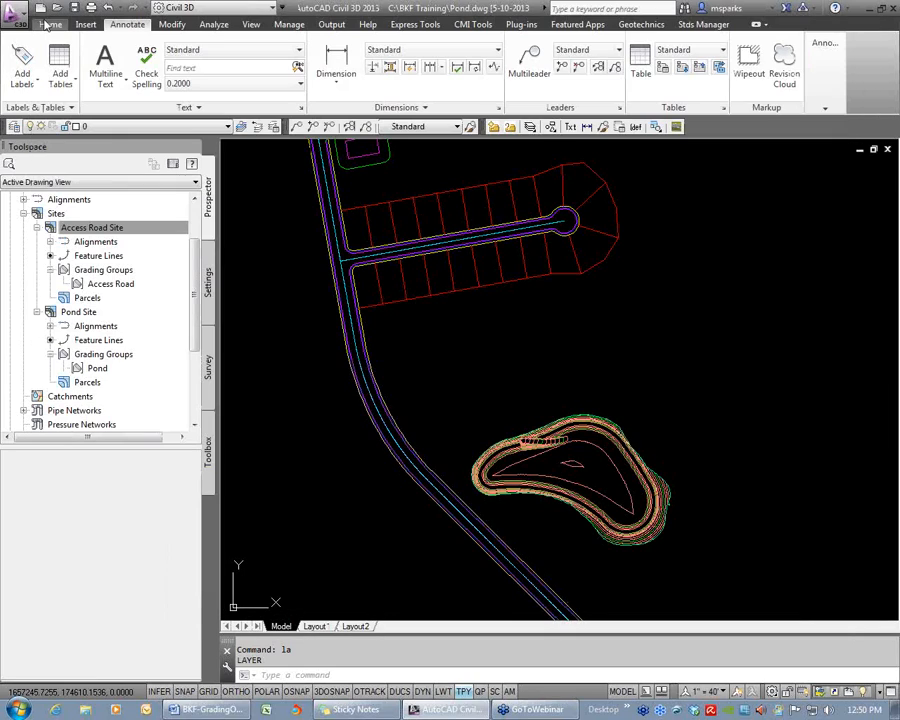
{"action": "left_click", "coordinate": [579, 396]}
{"action": "key", "text": "Escape"}
{"action": "key", "text": "Escape"}
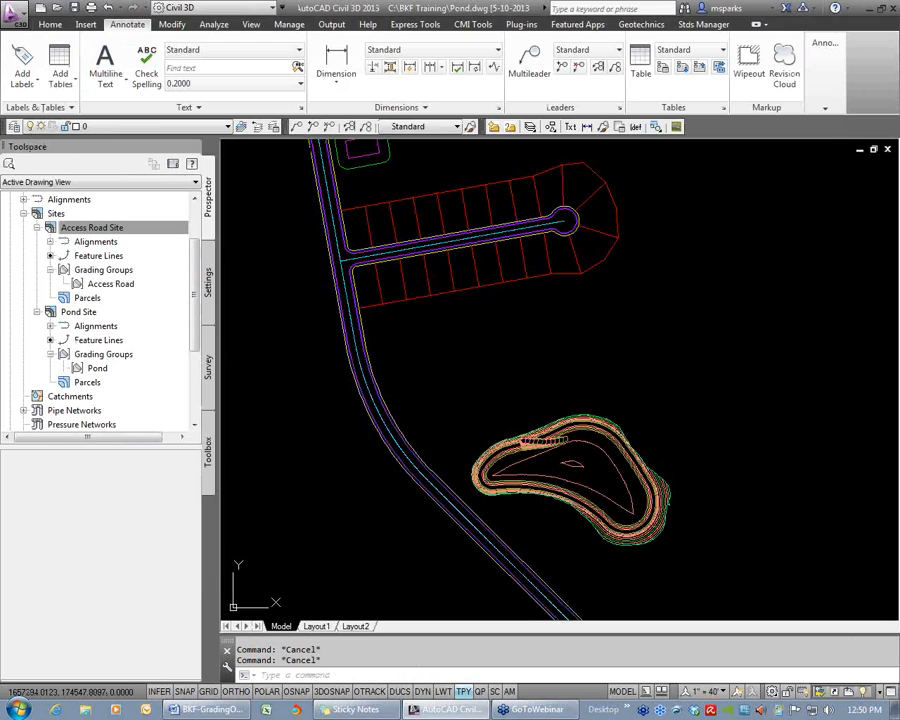
Switch to the grading outline in Word and review the plotting topic on the CONVERTPSTYLES and CONVERTCTB commands
{"action": "left_click", "coordinate": [228, 709]}
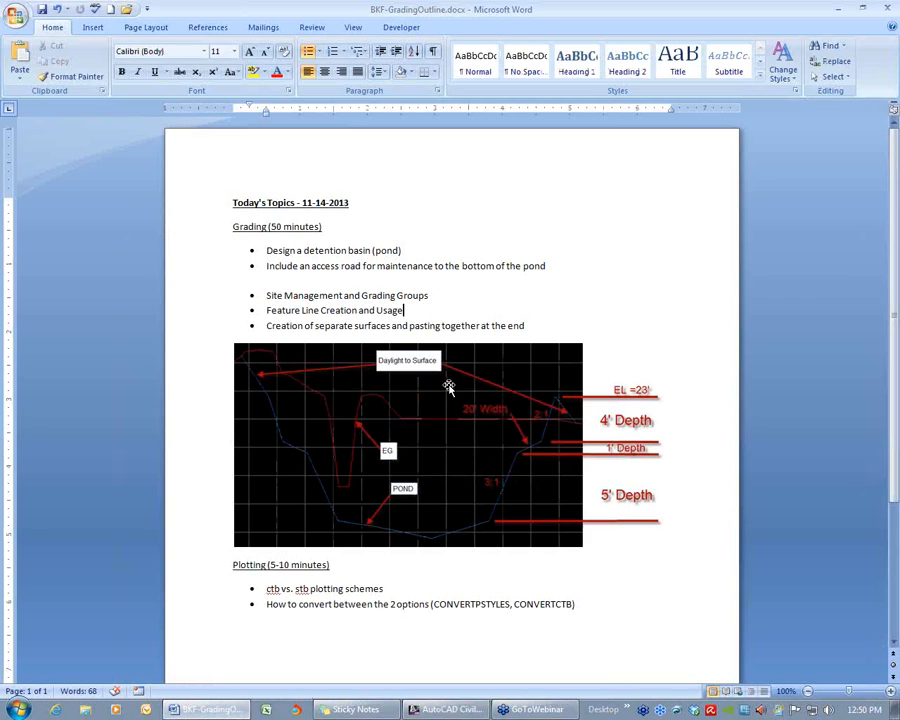
{"action": "scroll", "coordinate": [560, 320], "scroll_direction": "down", "scroll_amount": 2}
{"action": "scroll", "coordinate": [566, 330], "scroll_direction": "down", "scroll_amount": 1}
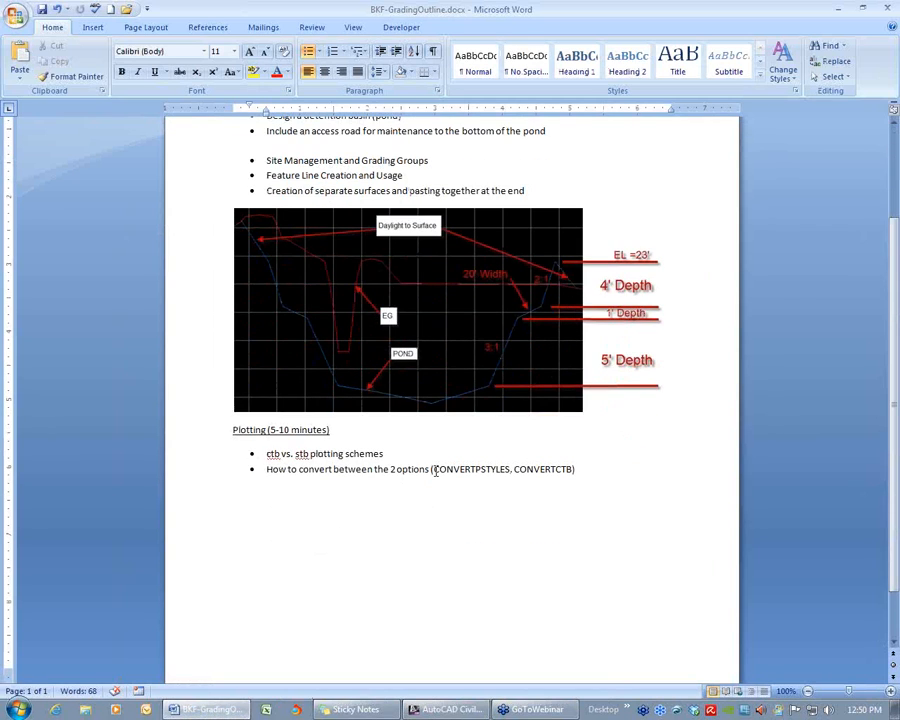
{"action": "left_click_drag", "start_coordinate": [434, 469], "coordinate": [570, 469]}
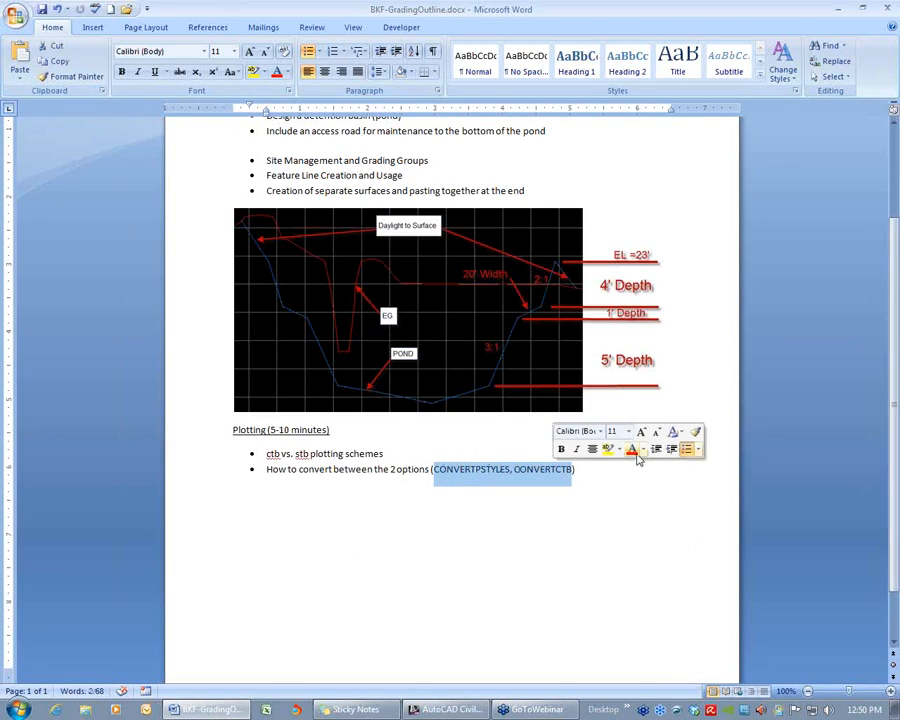
{"action": "left_click", "coordinate": [620, 477]}
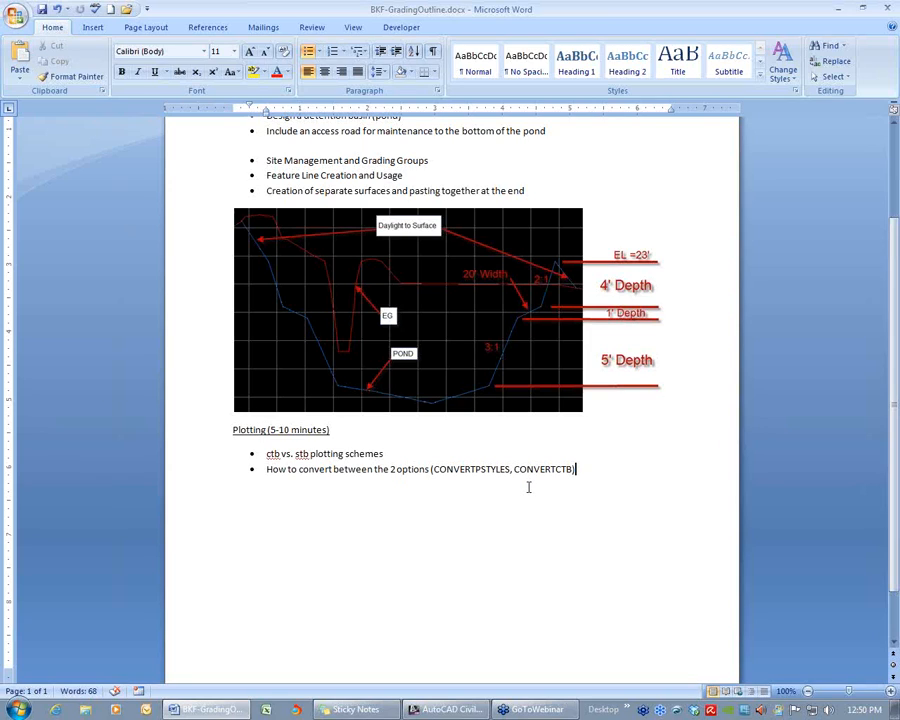
Return to Civil 3D, start CONVERTPSTYLES to review its conversion prerequisites, and cancel the command
{"action": "left_click", "coordinate": [838, 13]}
{"action": "left_click", "coordinate": [470, 420]}
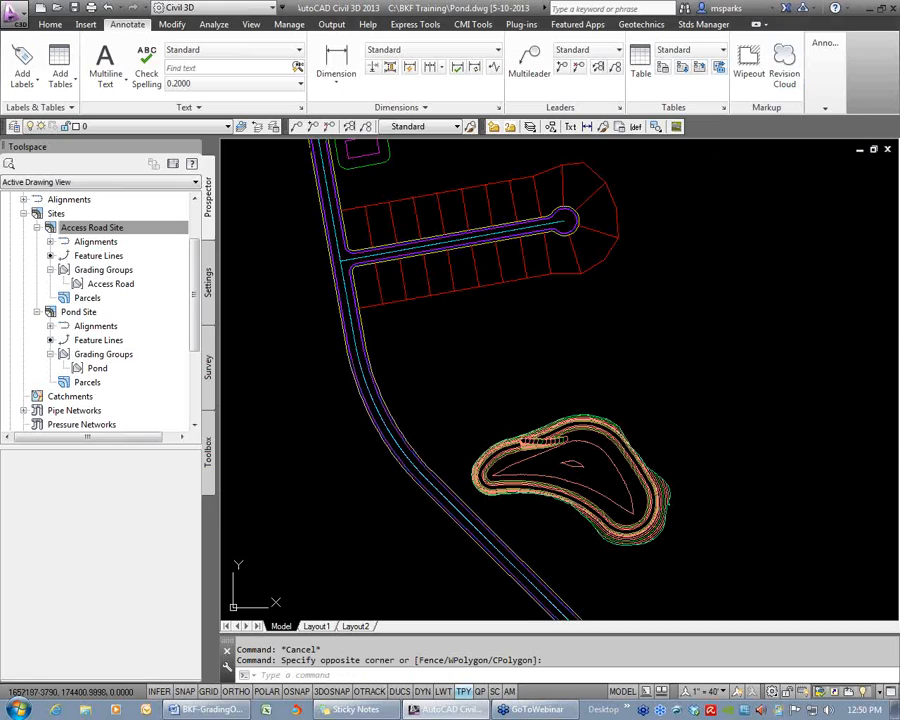
{"action": "key", "text": "Escape"}
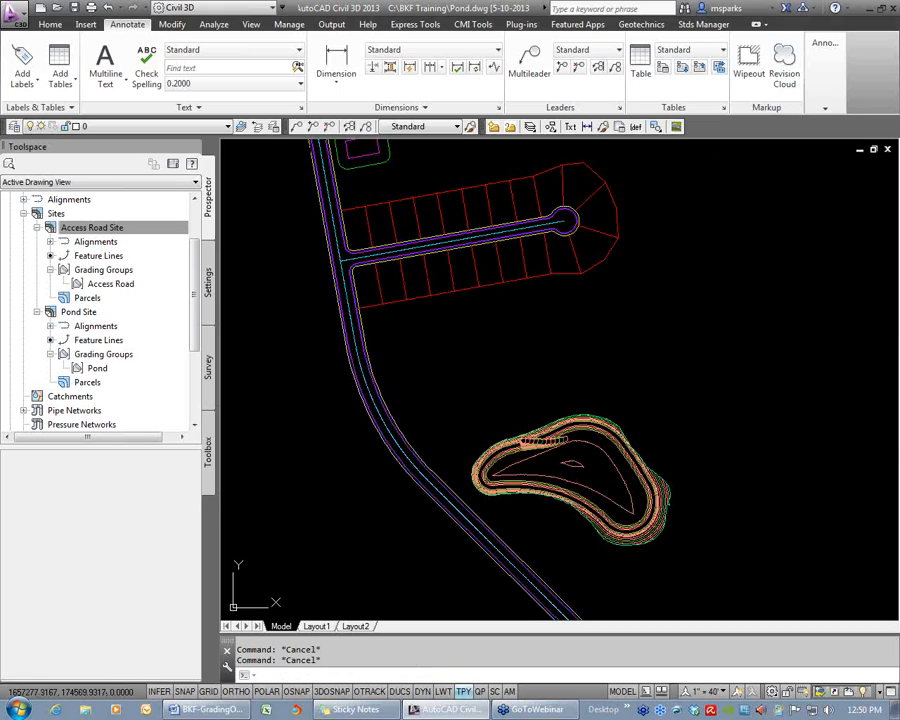
{"action": "type", "text": "cONVTpsty"}
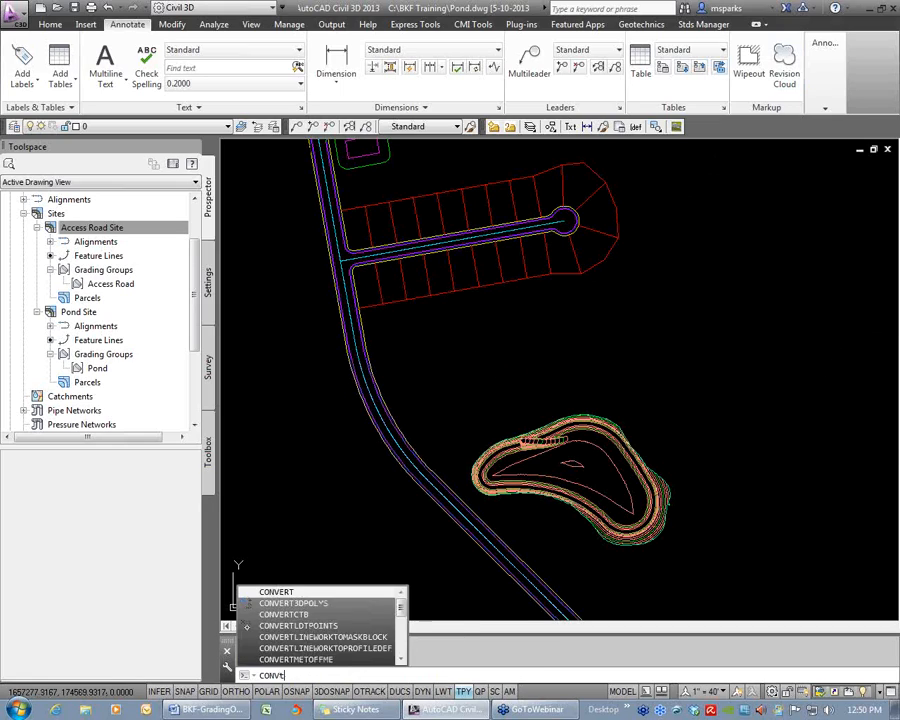
{"action": "type", "text": "les"}
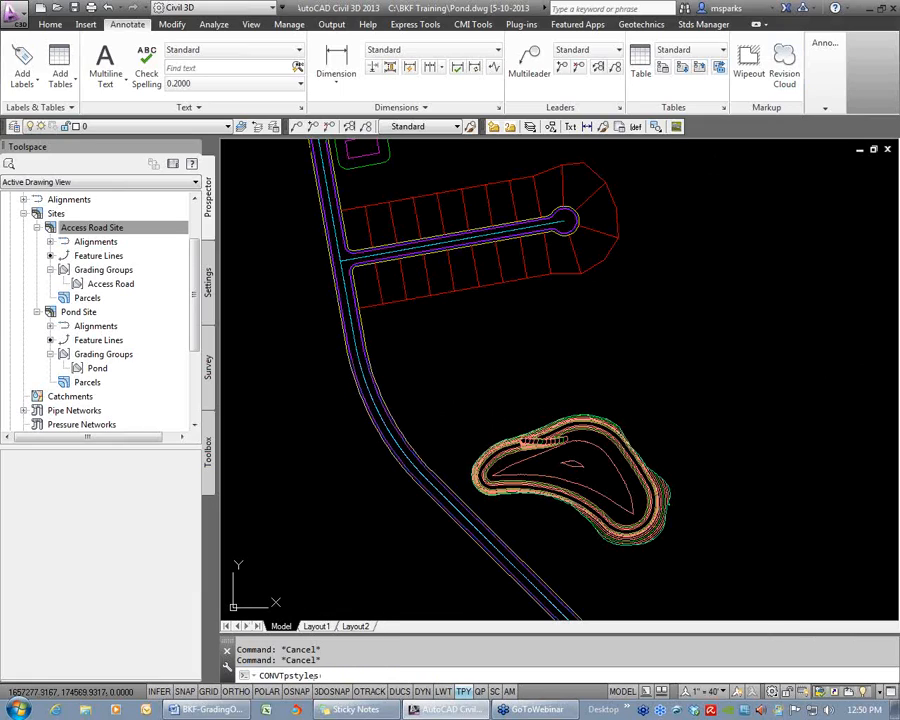
{"action": "key", "text": "BackSpace"}
{"action": "key", "text": "BackSpace"}
{"action": "key", "text": "BackSpace"}
{"action": "key", "text": "BackSpace"}
{"action": "key", "text": "BackSpace"}
{"action": "key", "text": "BackSpace"}
{"action": "key", "text": "BackSpace"}
{"action": "key", "text": "BackSpace"}
{"action": "type", "text": "vertpstyles"}
{"action": "key", "text": "Return"}
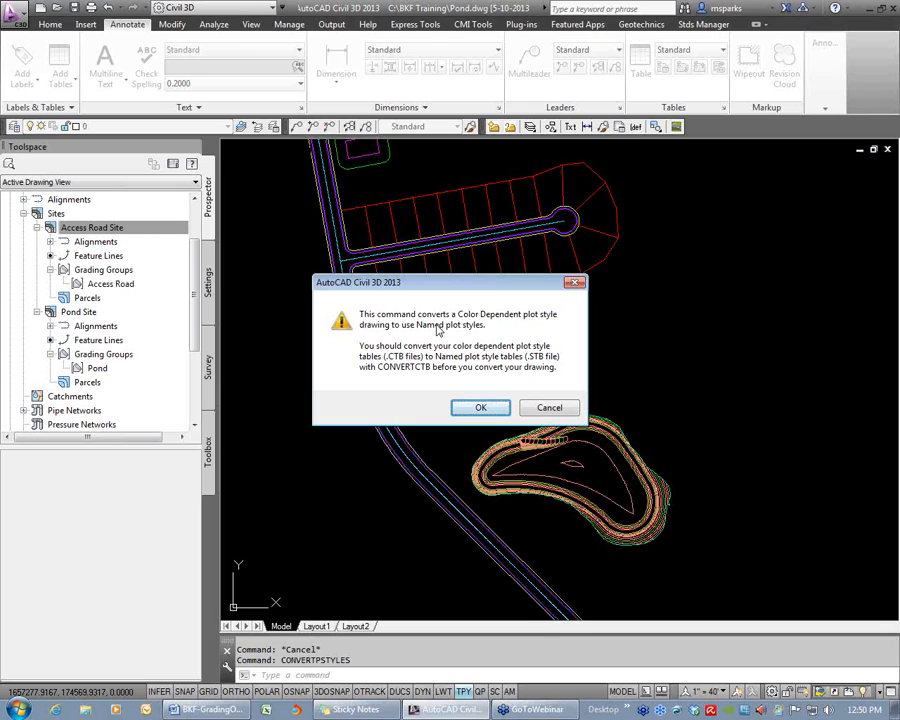
{"action": "left_click_drag", "start_coordinate": [453, 285], "coordinate": [440, 257]}
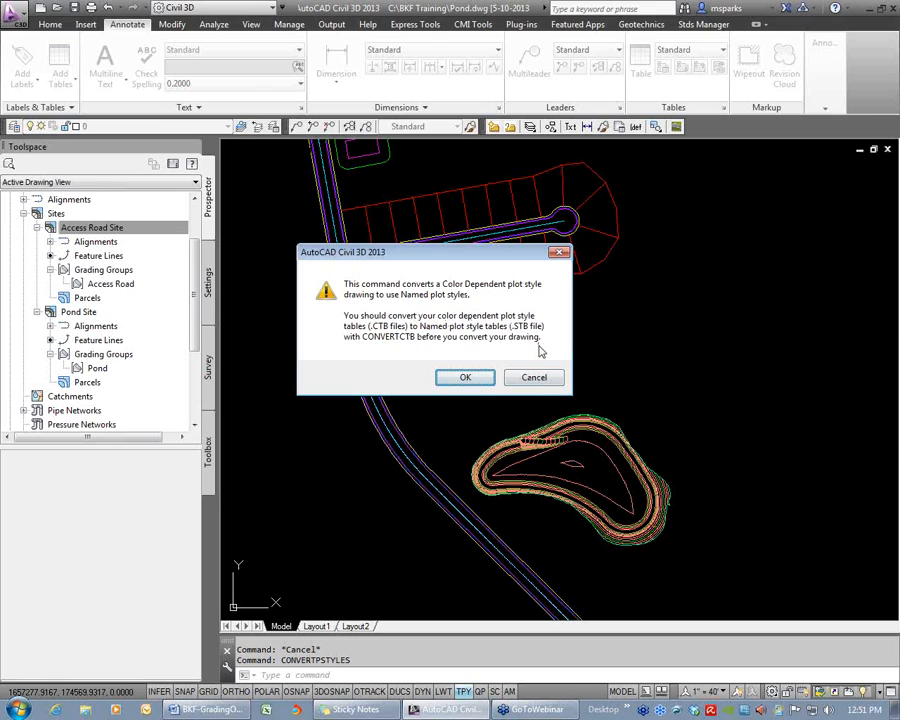
{"action": "double_click", "coordinate": [306, 325]}
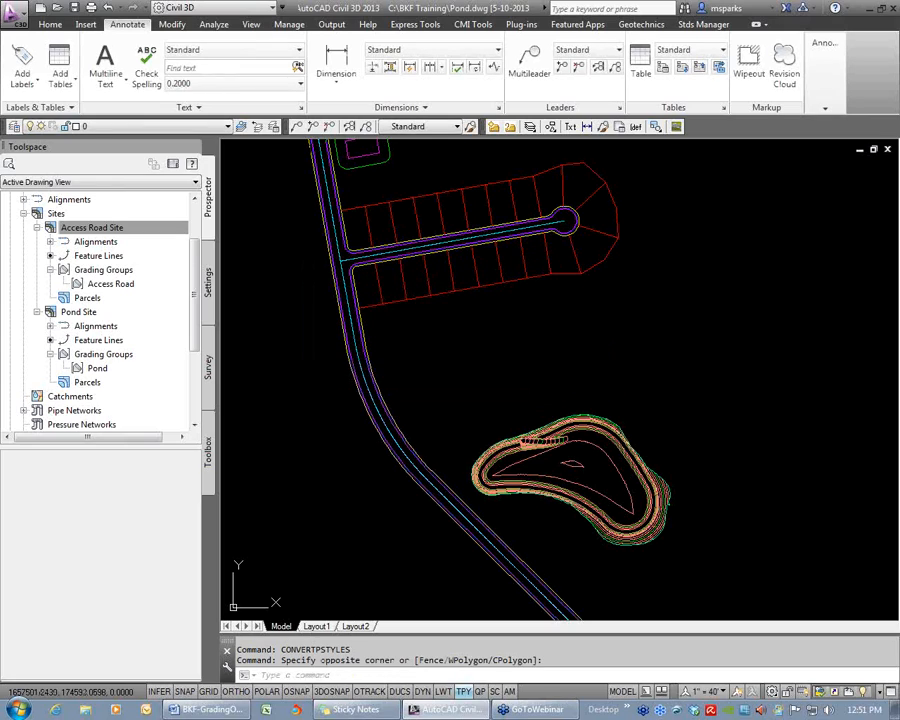
{"action": "key", "text": "Escape"}
Convert CMI Standards Full.ctb with CONVERTCTB into a named plot style table saved as "I want to Convert Already.stb"
{"action": "type", "text": "convet"}
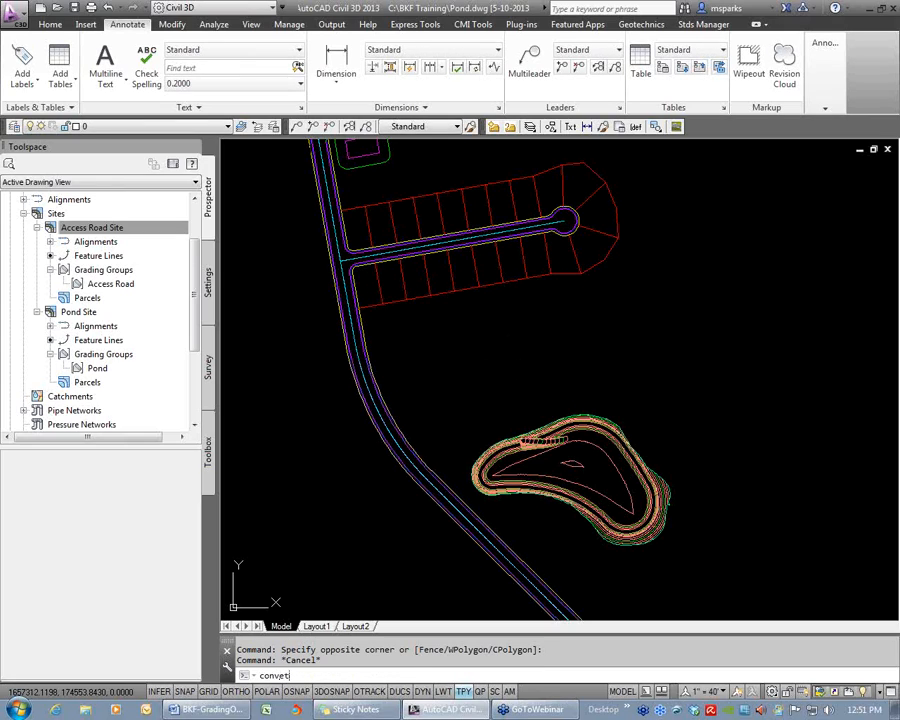
{"action": "type", "text": "ct"}
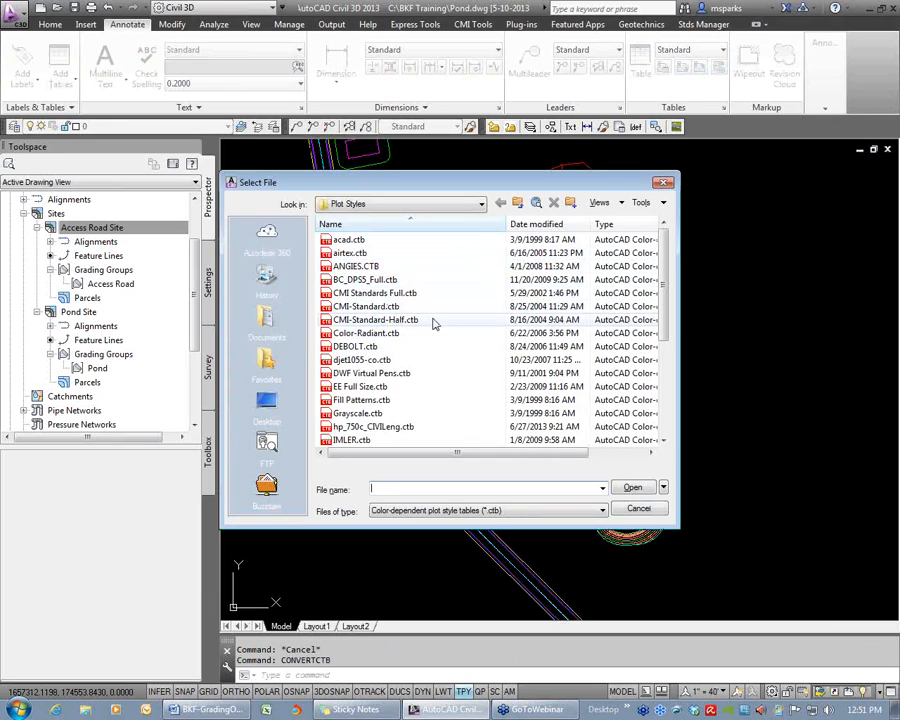
{"action": "left_click", "coordinate": [398, 293]}
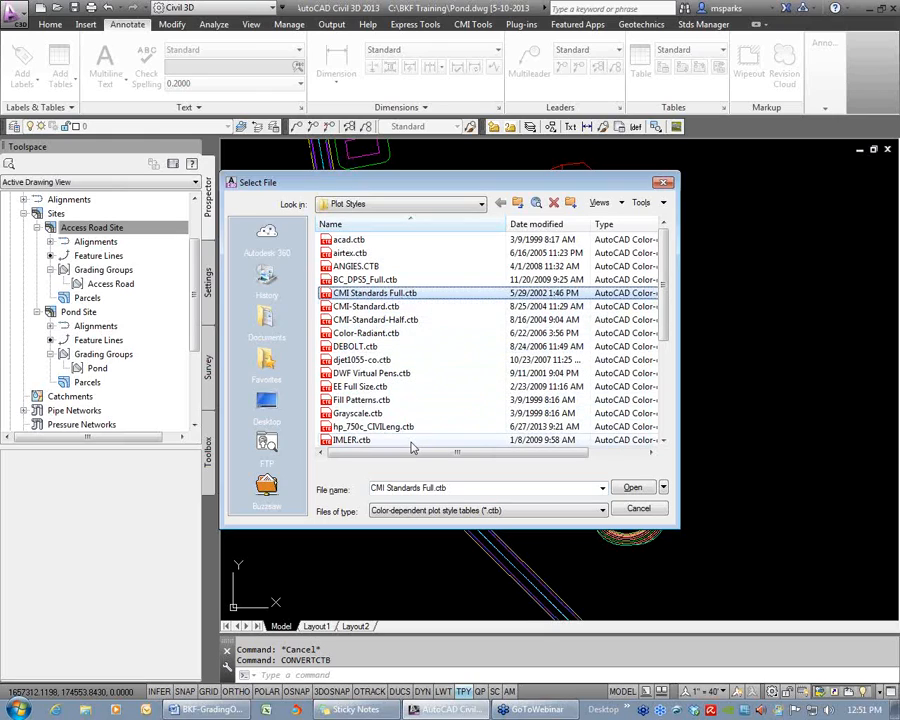
{"action": "left_click", "coordinate": [631, 488]}
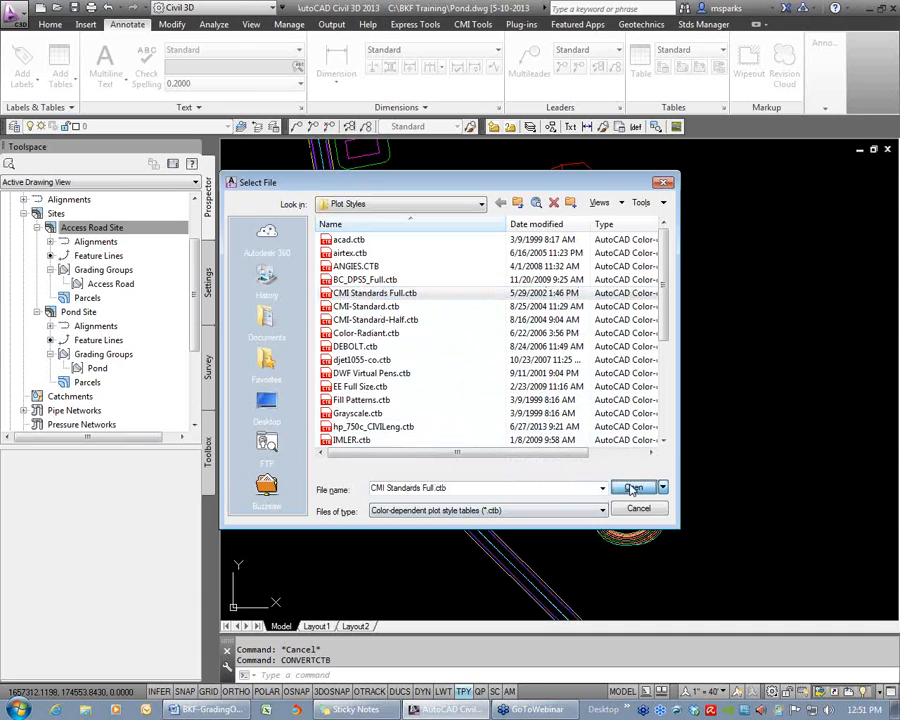
{"action": "left_click_drag", "start_coordinate": [446, 487], "coordinate": [338, 491]}
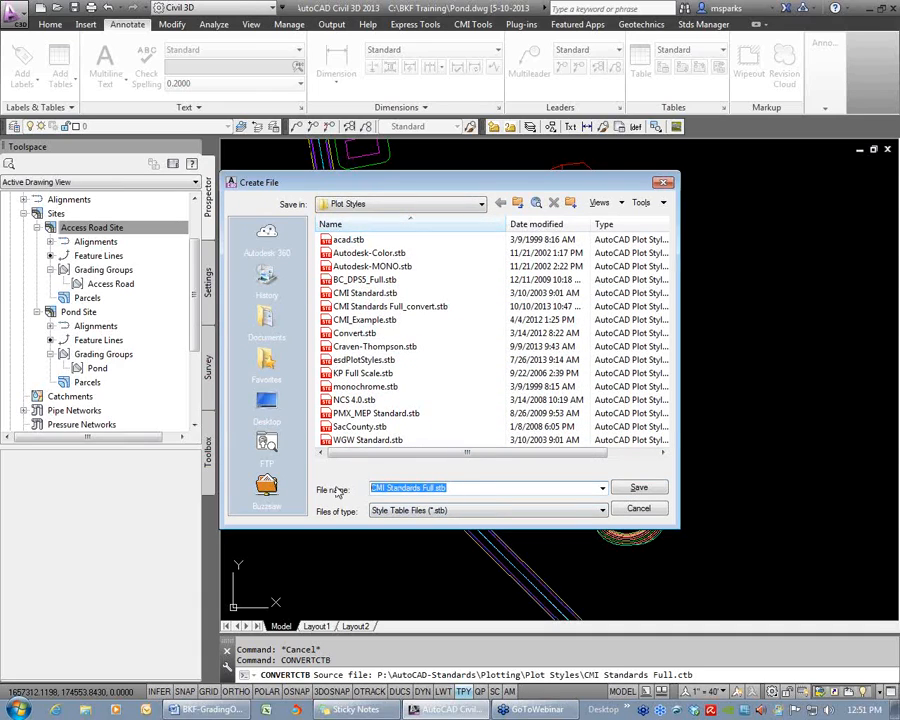
{"action": "key", "text": "BackSpace"}
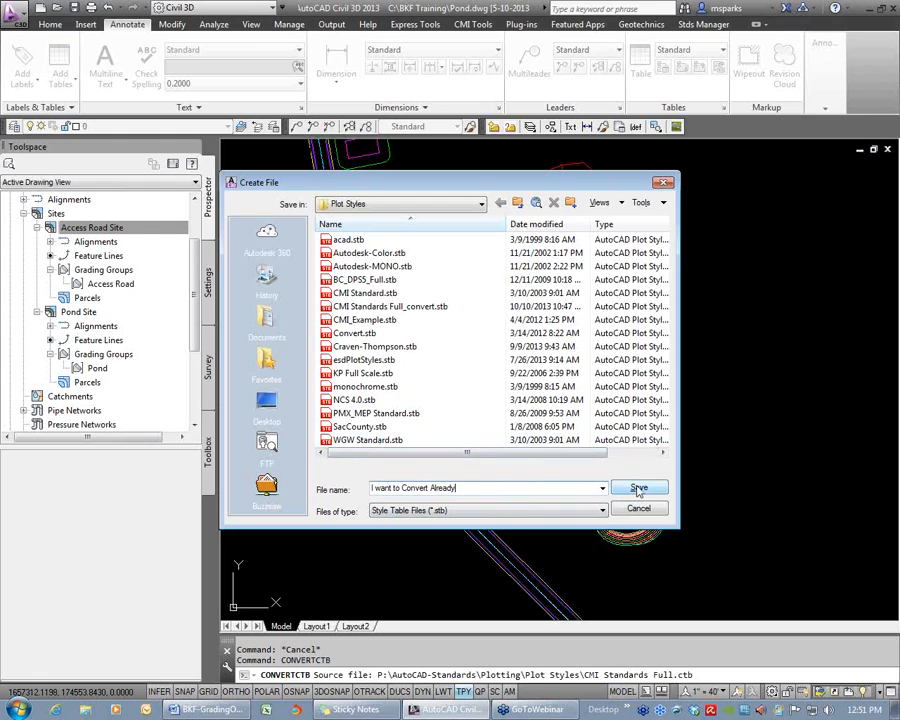
{"action": "left_click", "coordinate": [638, 489]}
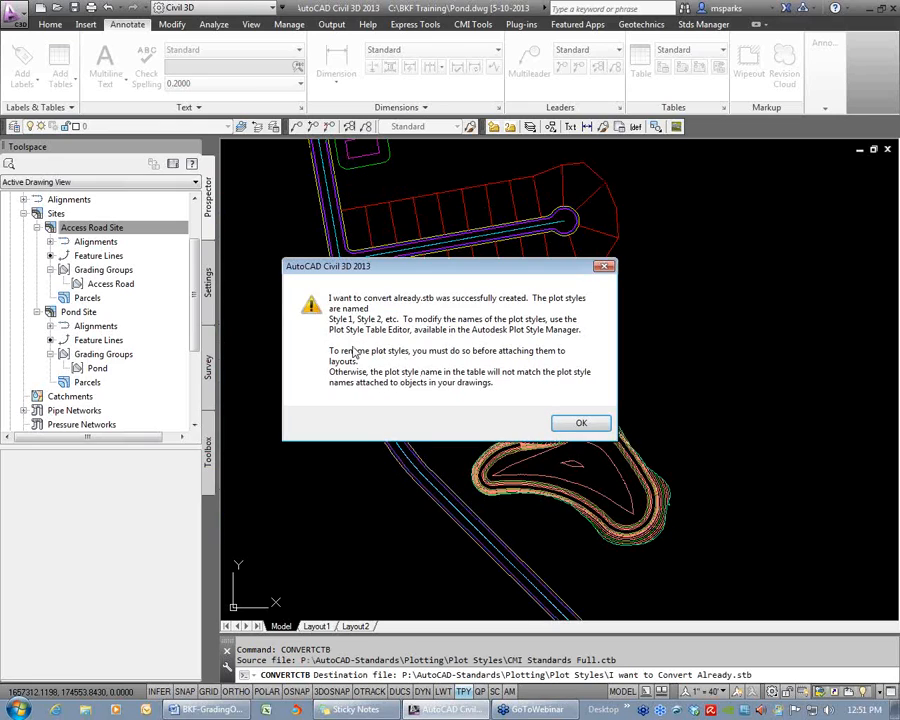
{"action": "left_click", "coordinate": [580, 422]}
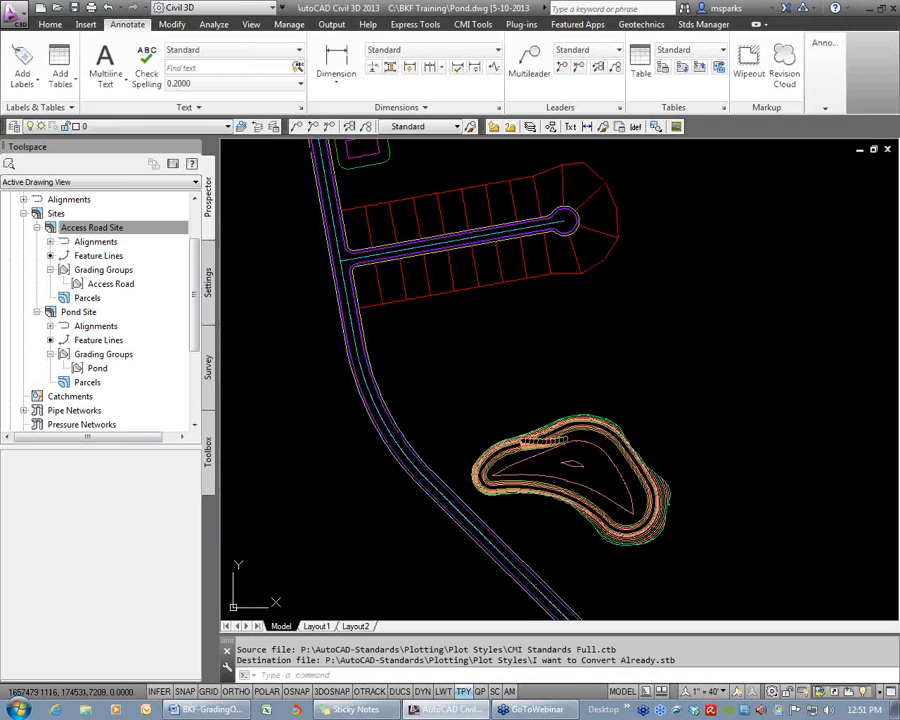
Convert the drawing to named plot styles with CONVERTPSTYLES, using the table "I want to Convert Already.stb"
{"action": "type", "text": "convert"}
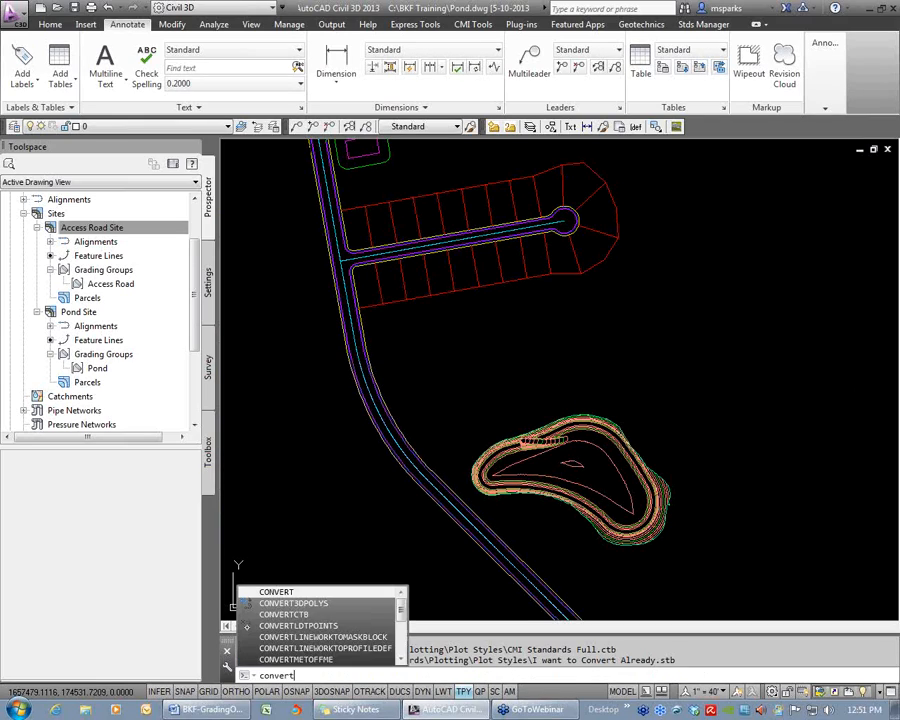
{"action": "type", "text": "pstyles"}
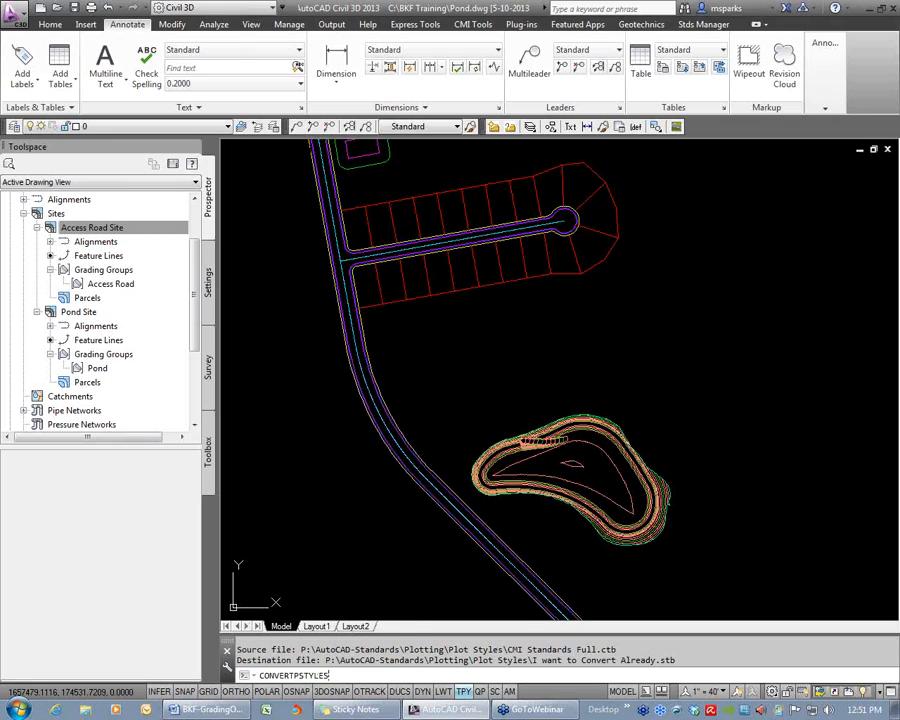
{"action": "key", "text": "Return"}
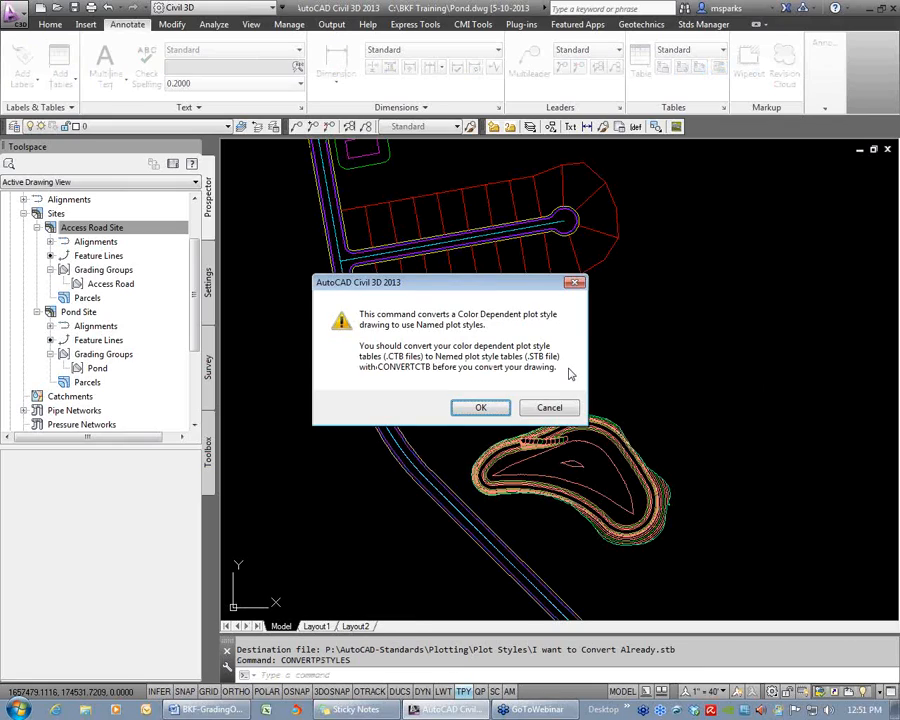
{"action": "left_click", "coordinate": [483, 409]}
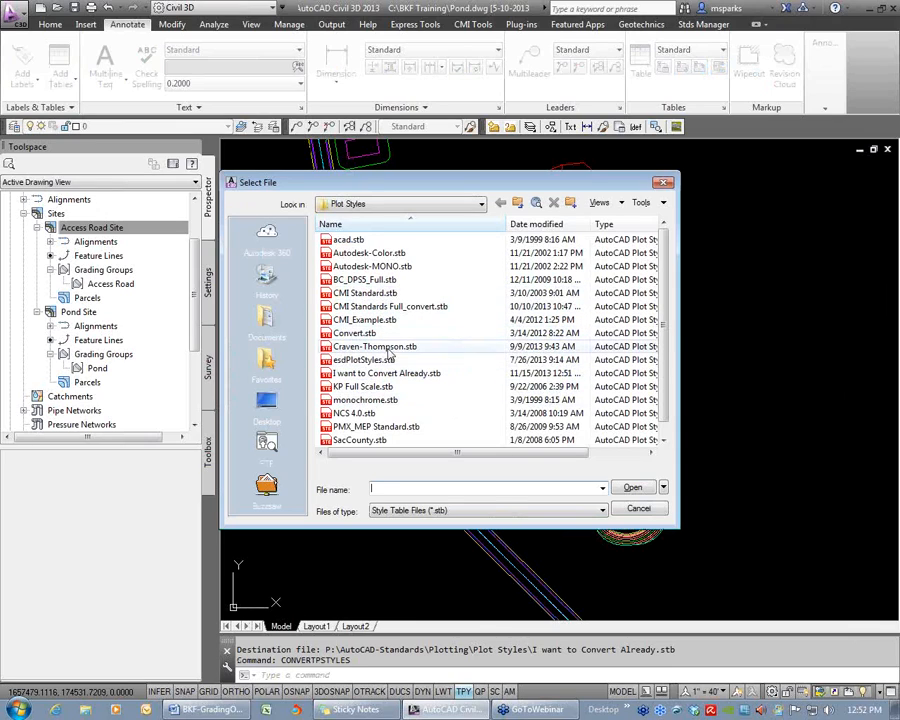
{"action": "left_click", "coordinate": [390, 373]}
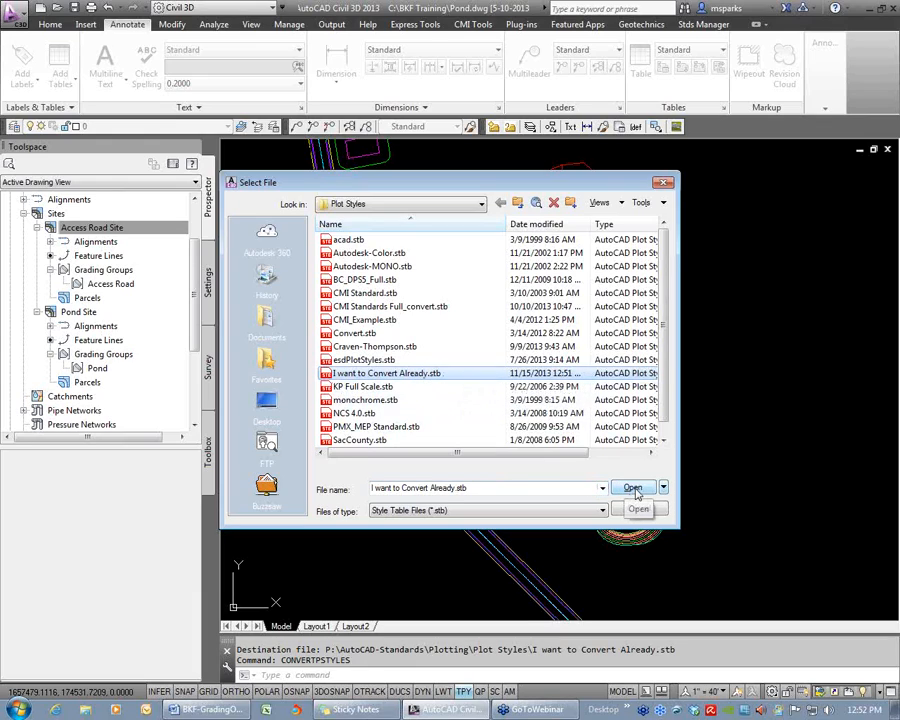
{"action": "left_click", "coordinate": [633, 488]}
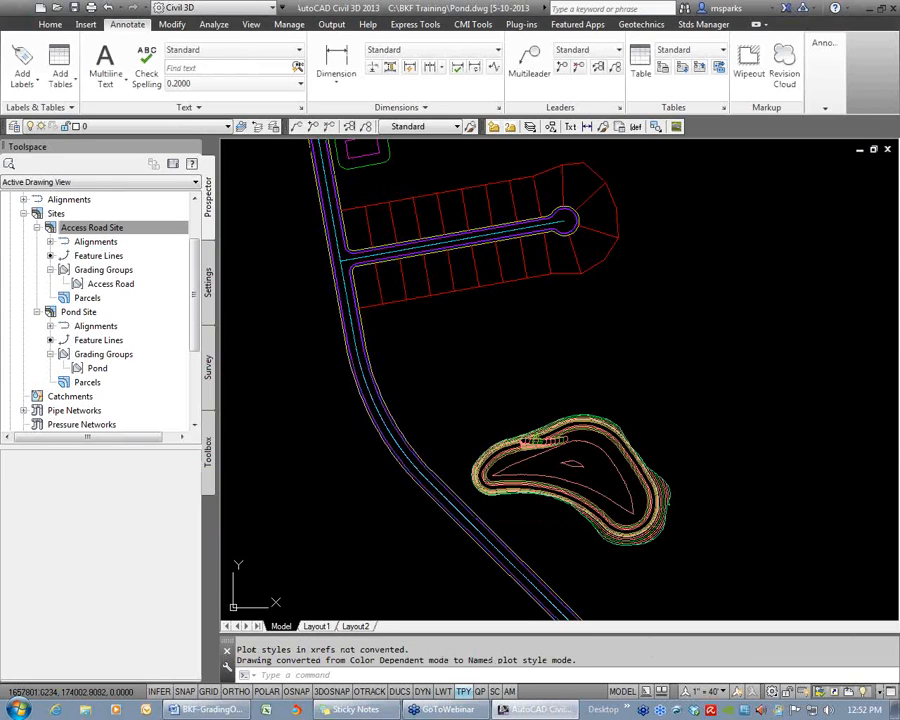
Check the conversion message in the command history and open the Layer Properties Manager to examine the layers' plot styles
{"action": "left_click_drag", "start_coordinate": [238, 660], "coordinate": [573, 664]}
{"action": "key", "text": "Escape"}
{"action": "left_click", "coordinate": [573, 370]}
{"action": "key", "text": "Escape"}
{"action": "type", "text": "la"}
{"action": "key", "text": "Return"}
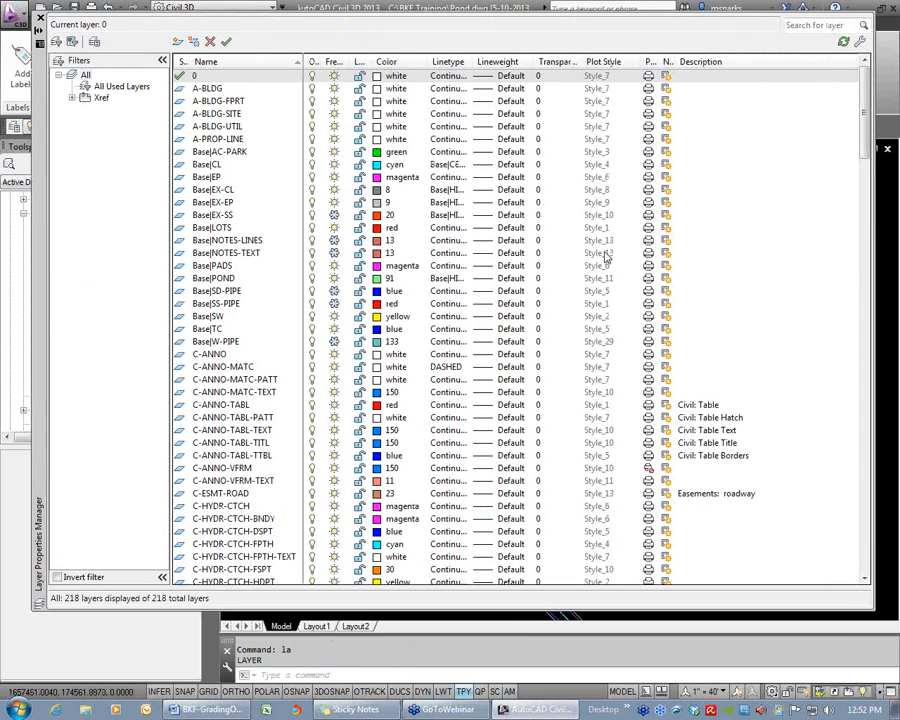
Open the plot style selection for layer Base|AC-PARK and set the active plot style table to CMI Standard.stb
{"action": "left_click", "coordinate": [600, 152]}
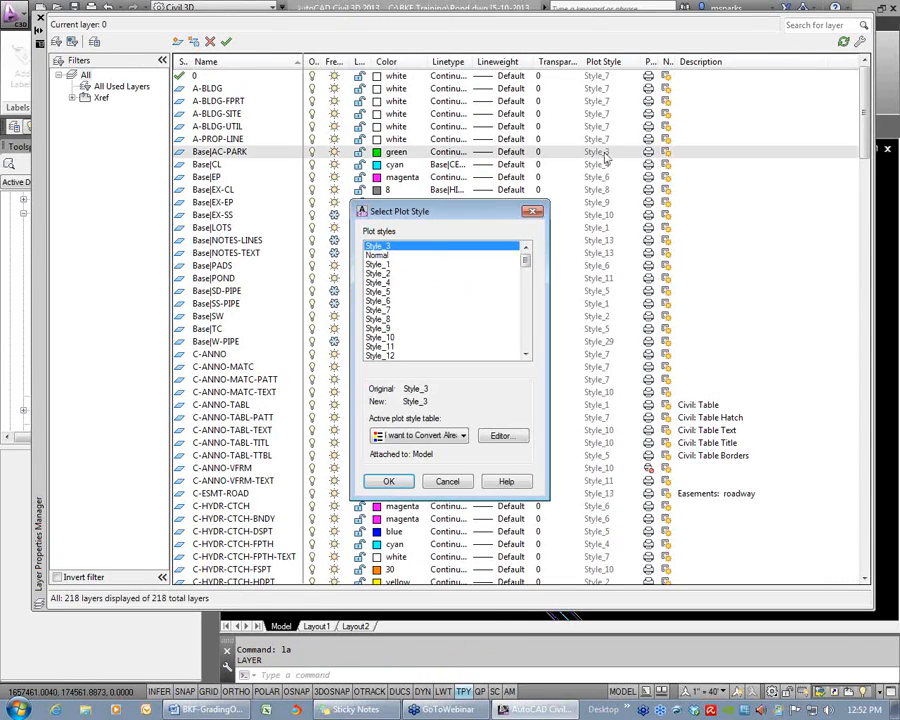
{"action": "left_click_drag", "start_coordinate": [436, 217], "coordinate": [487, 207]}
{"action": "mouse_move", "coordinate": [578, 247]}
{"action": "left_mouse_down"}
{"action": "mouse_move", "coordinate": [579, 325]}
{"action": "mouse_move", "coordinate": [578, 240]}
{"action": "left_mouse_up"}
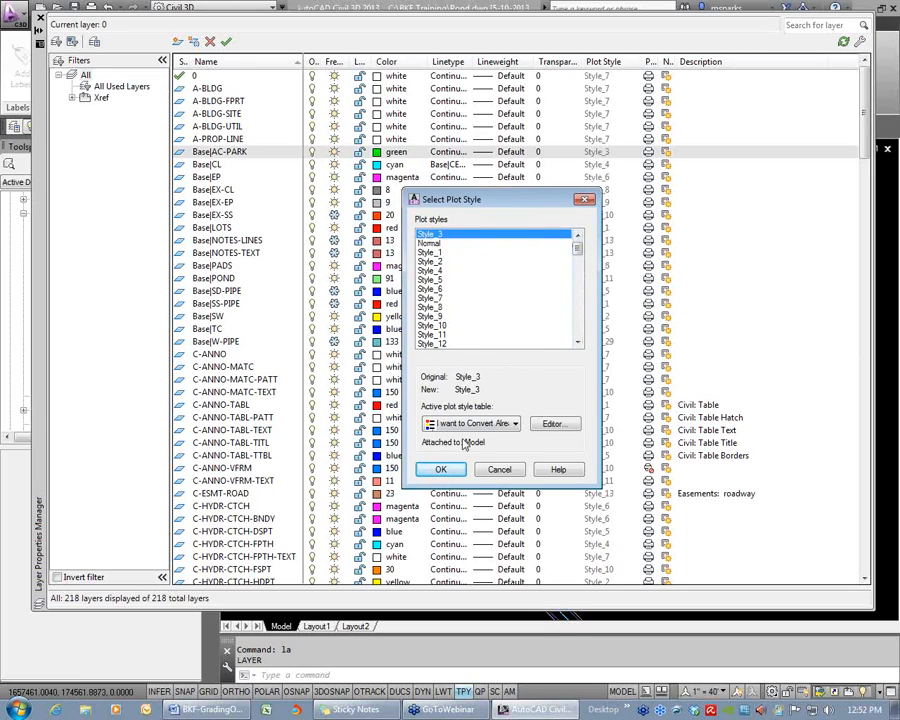
{"action": "left_click", "coordinate": [514, 425]}
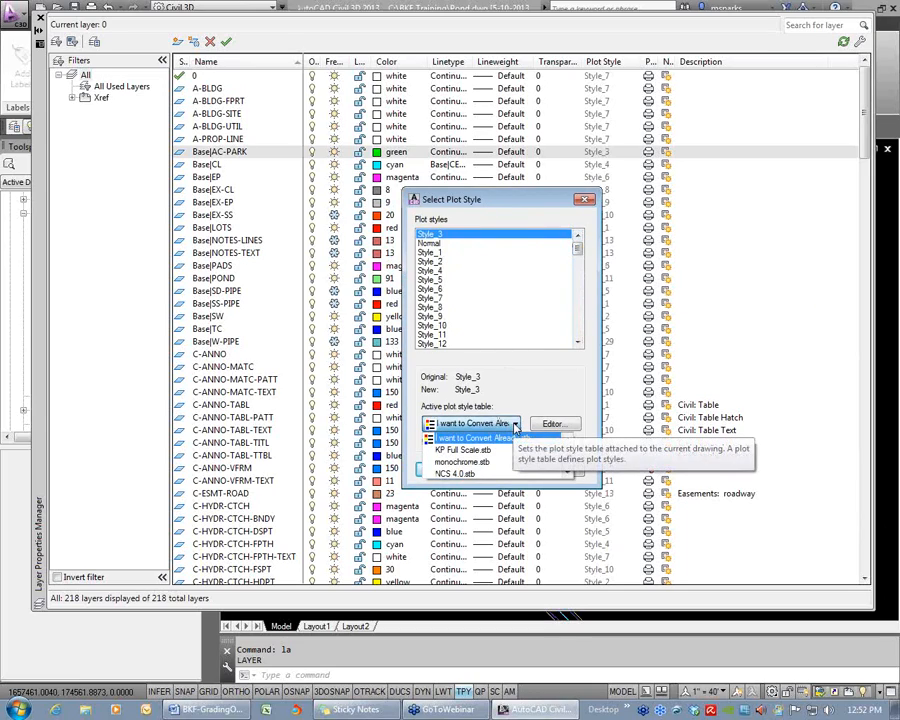
{"action": "scroll", "coordinate": [562, 470], "scroll_direction": "down", "scroll_amount": 3}
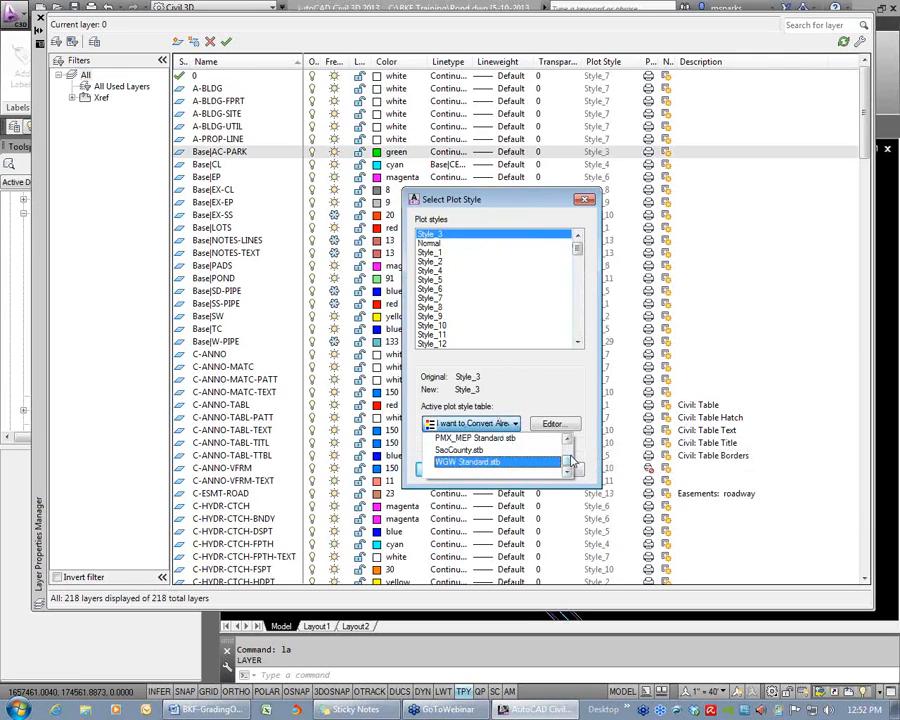
{"action": "scroll", "coordinate": [567, 460], "scroll_direction": "up", "scroll_amount": 5}
{"action": "scroll", "coordinate": [567, 458], "scroll_direction": "down", "scroll_amount": 2}
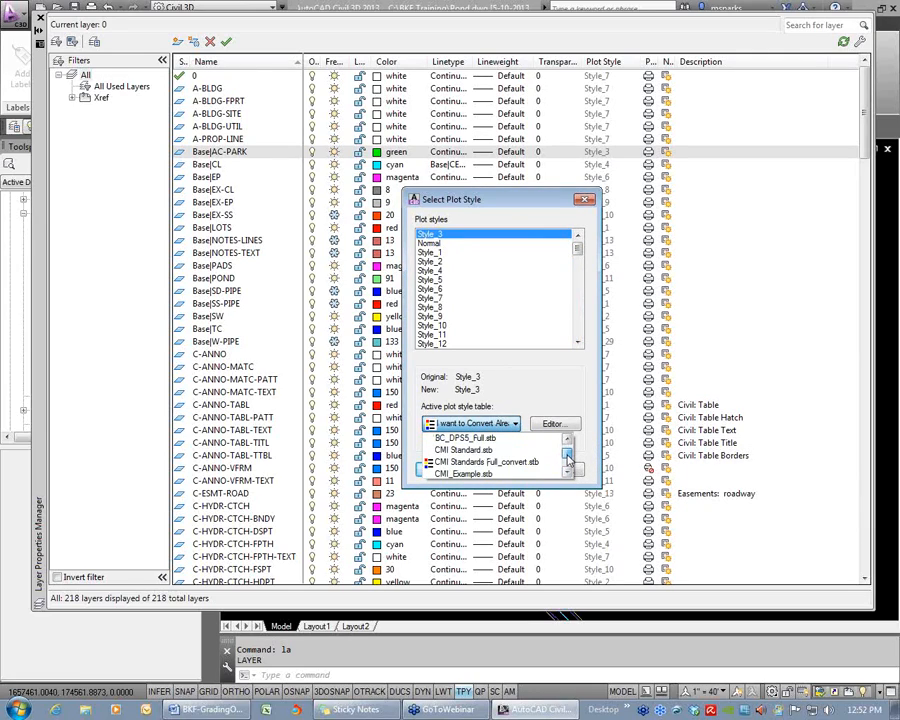
{"action": "left_click", "coordinate": [471, 452]}
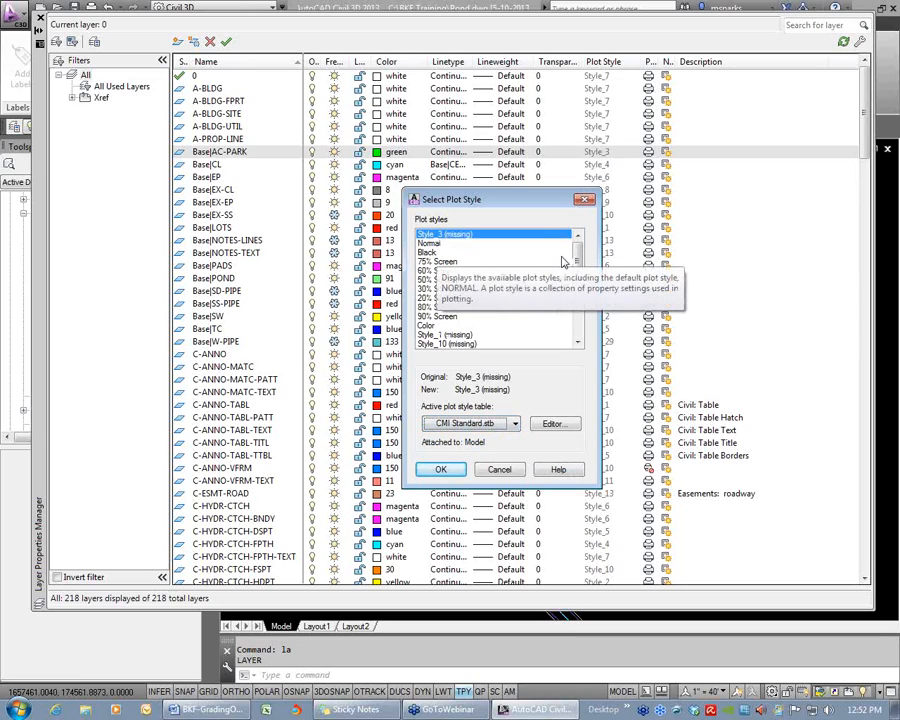
Choose the Black plot style for layer Base|AC-PARK and accept the plot style selection
{"action": "left_click_drag", "start_coordinate": [441, 252], "coordinate": [434, 291]}
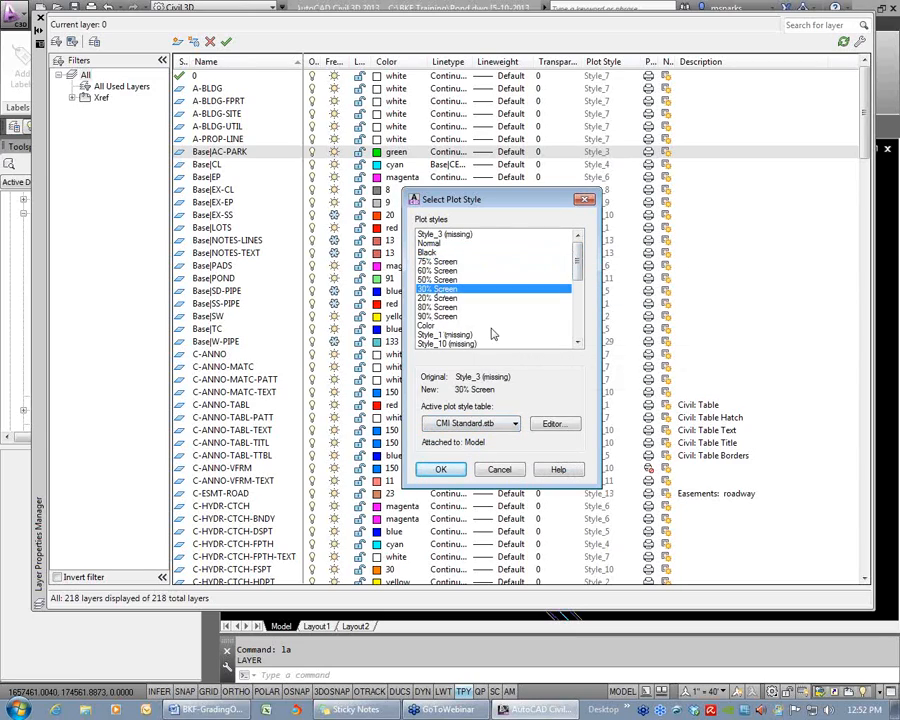
{"action": "mouse_move", "coordinate": [576, 265]}
{"action": "left_mouse_down"}
{"action": "mouse_move", "coordinate": [577, 320]}
{"action": "mouse_move", "coordinate": [576, 262]}
{"action": "left_mouse_up"}
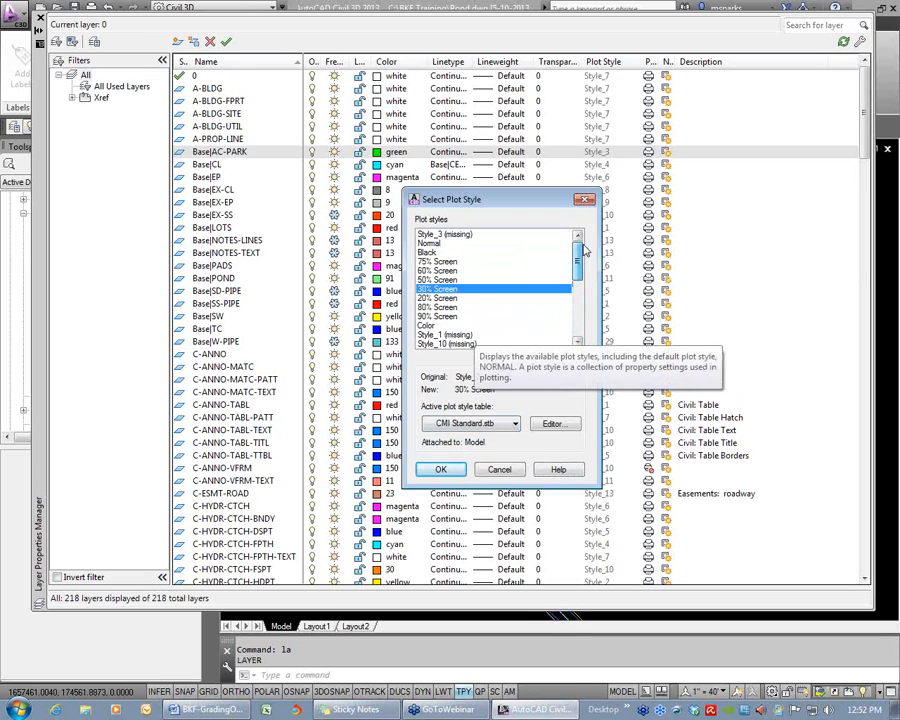
{"action": "left_click", "coordinate": [440, 252]}
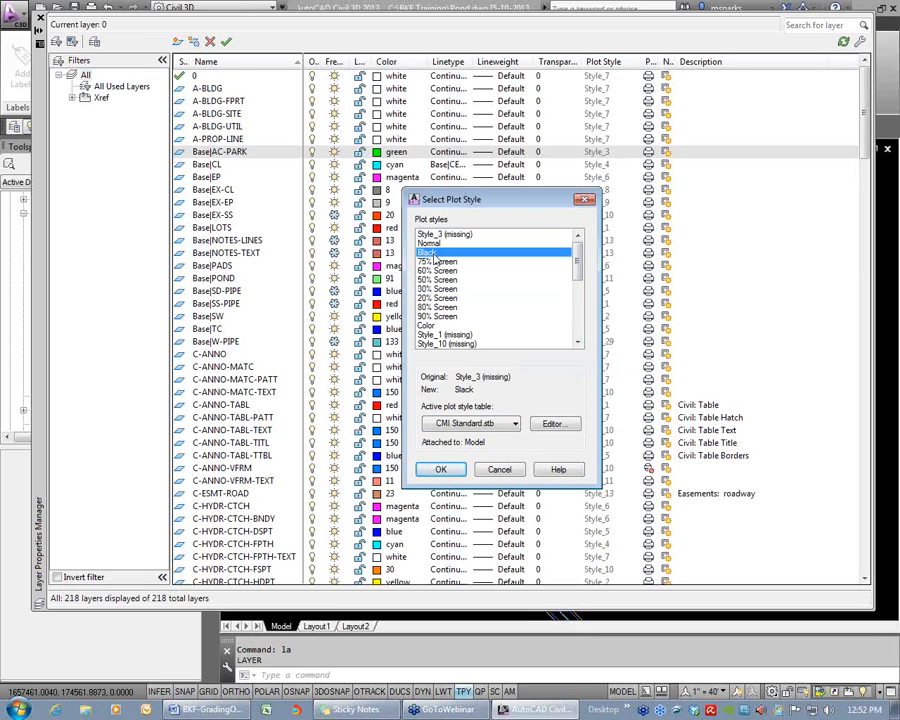
{"action": "left_click", "coordinate": [454, 469]}
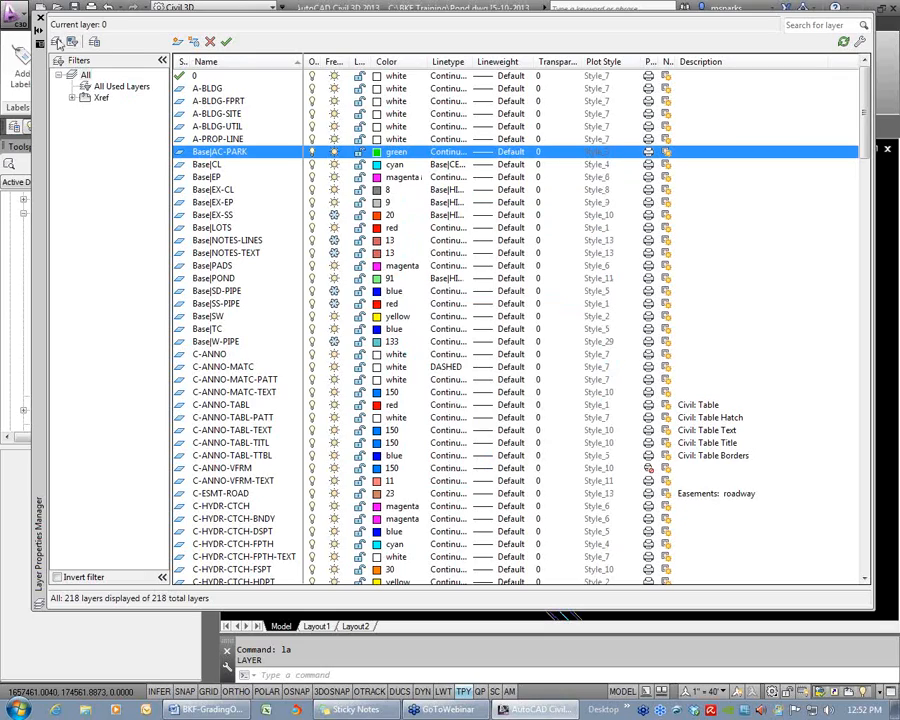
Close the Layer Properties Manager and close Pond.dwg, saving its changes
{"action": "left_click", "coordinate": [40, 18]}
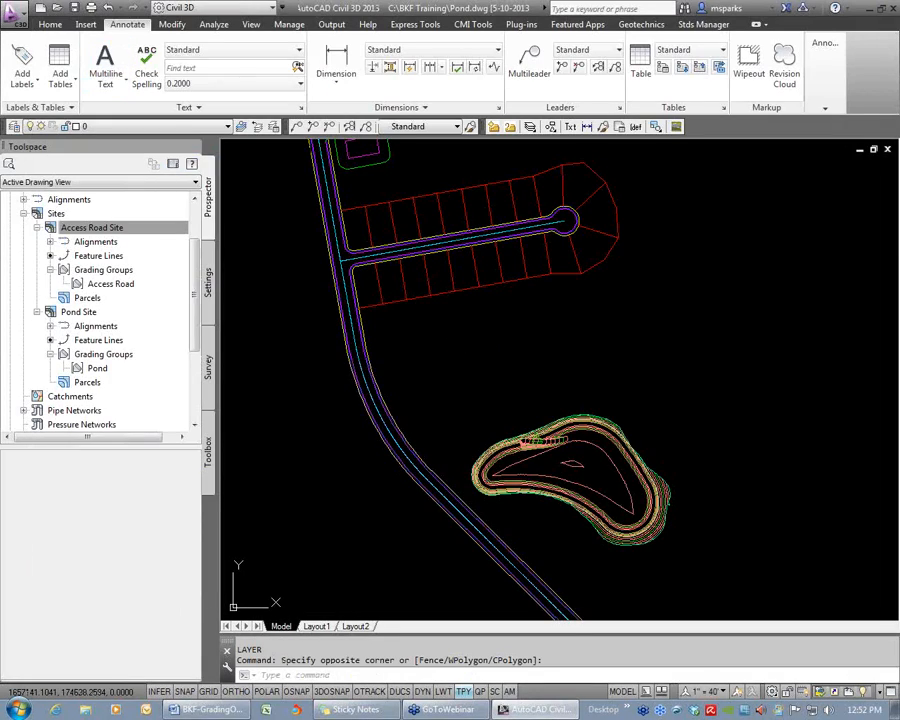
{"action": "type", "text": "close"}
{"action": "key", "text": "Return"}
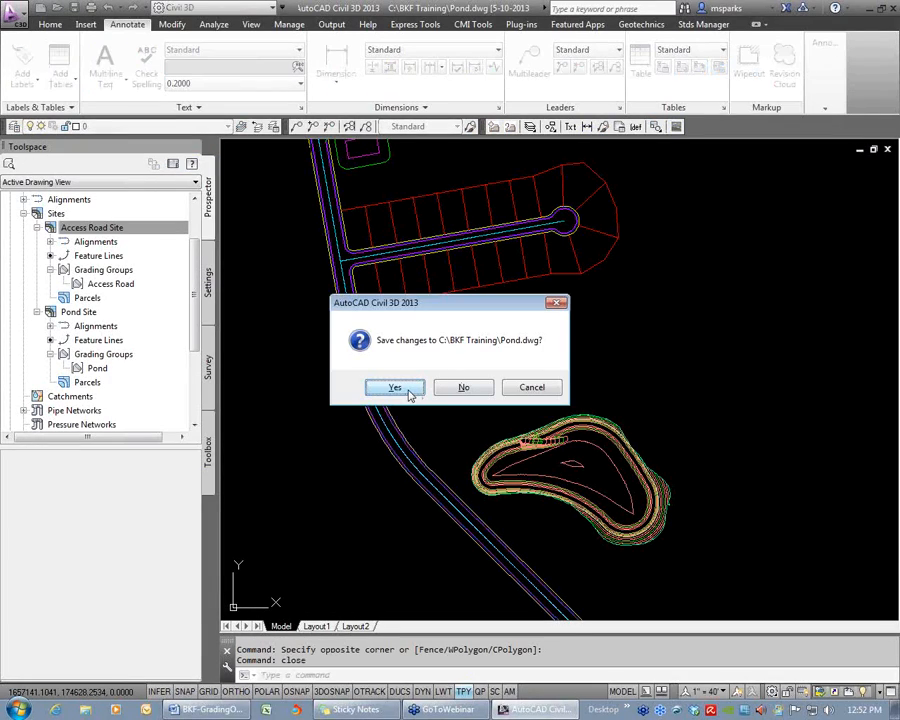
{"action": "left_click", "coordinate": [409, 394]}
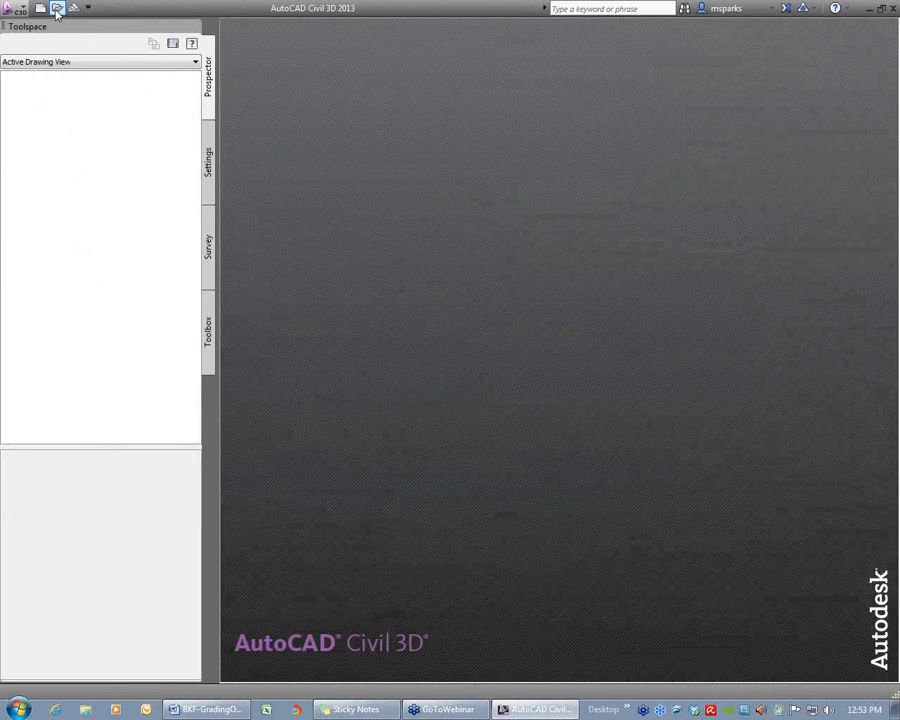
Reopen Pond.dwg and display its layers in the Layer Properties Manager
{"action": "left_click", "coordinate": [57, 9]}
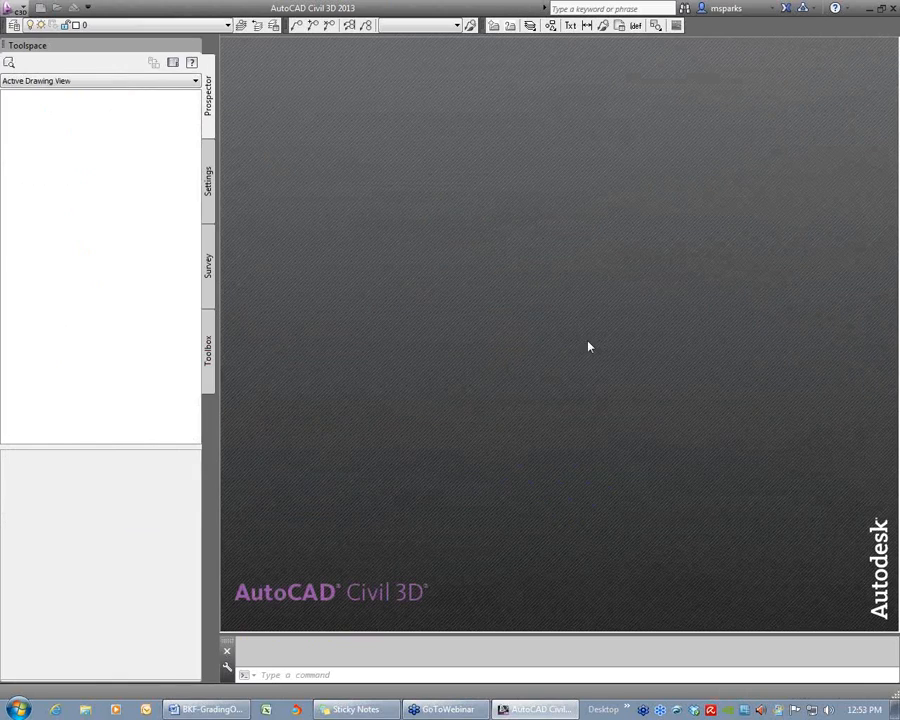
{"action": "double_click", "coordinate": [402, 314]}
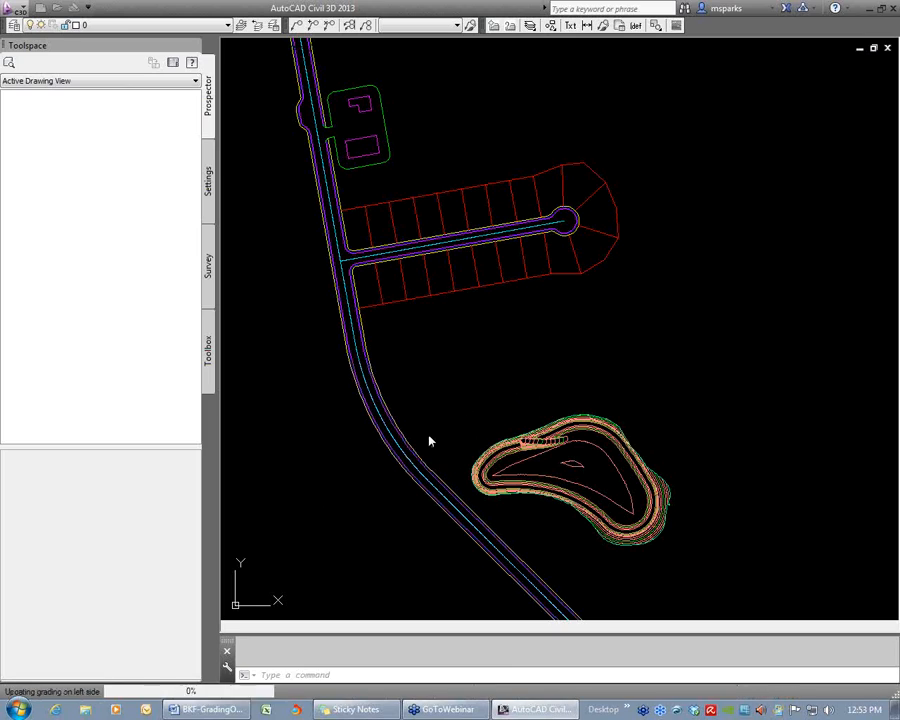
{"action": "double_click", "coordinate": [488, 402]}
{"action": "type", "text": "la"}
{"action": "key", "text": "Return"}
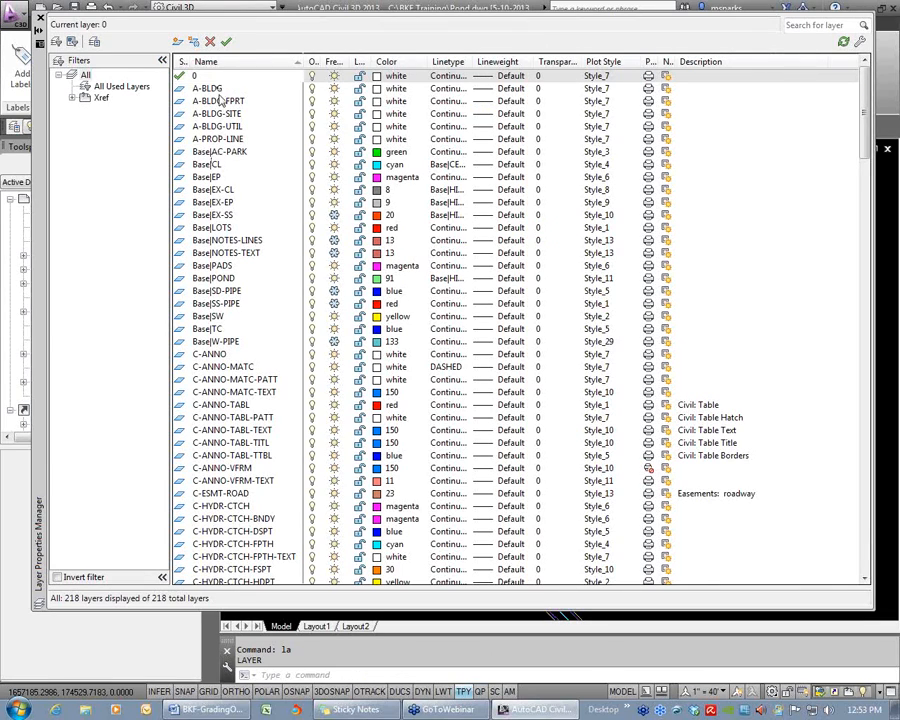
Assign the Black plot style to all layers from A-BLDG through C-ROAD-PROF-PROP
{"action": "scroll", "coordinate": [287, 220], "scroll_direction": "down", "scroll_amount": 20}
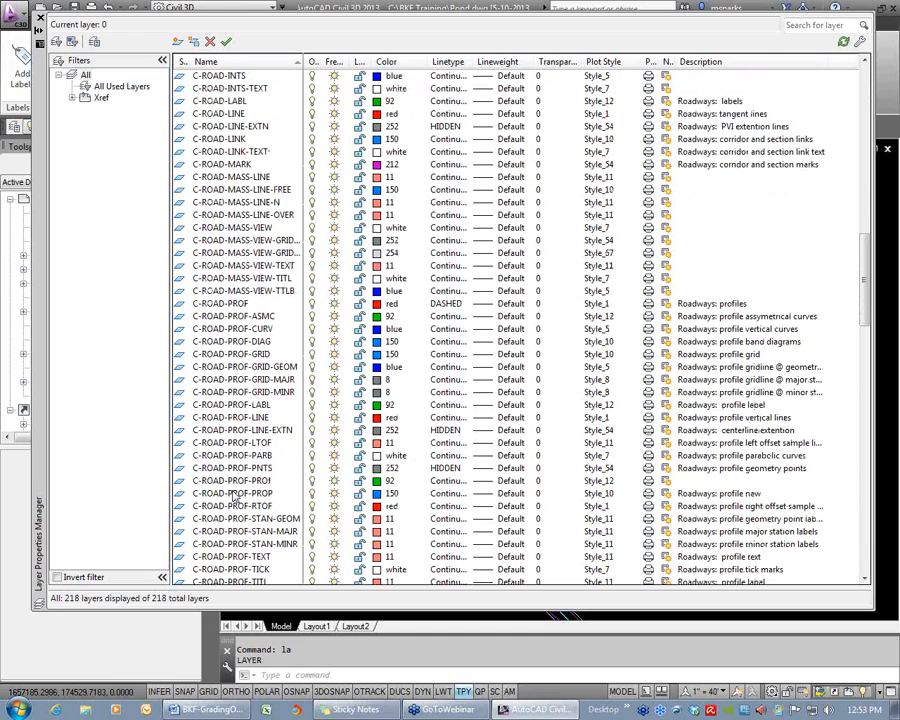
{"action": "left_click", "coordinate": [237, 493], "text": "shift"}
{"action": "left_click", "coordinate": [606, 398]}
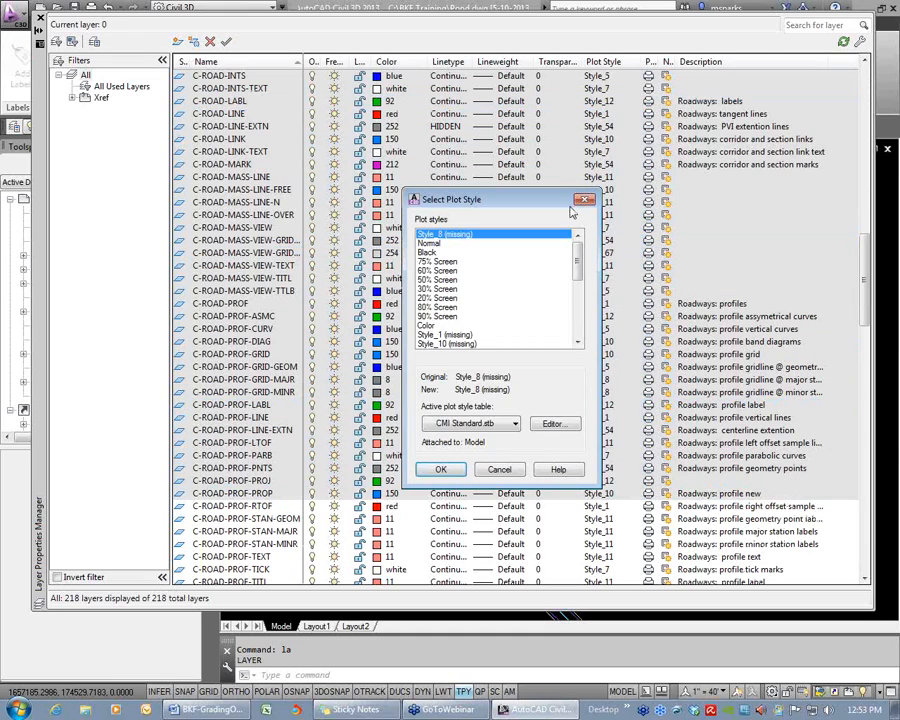
{"action": "left_click", "coordinate": [436, 253]}
{"action": "left_click", "coordinate": [440, 469]}
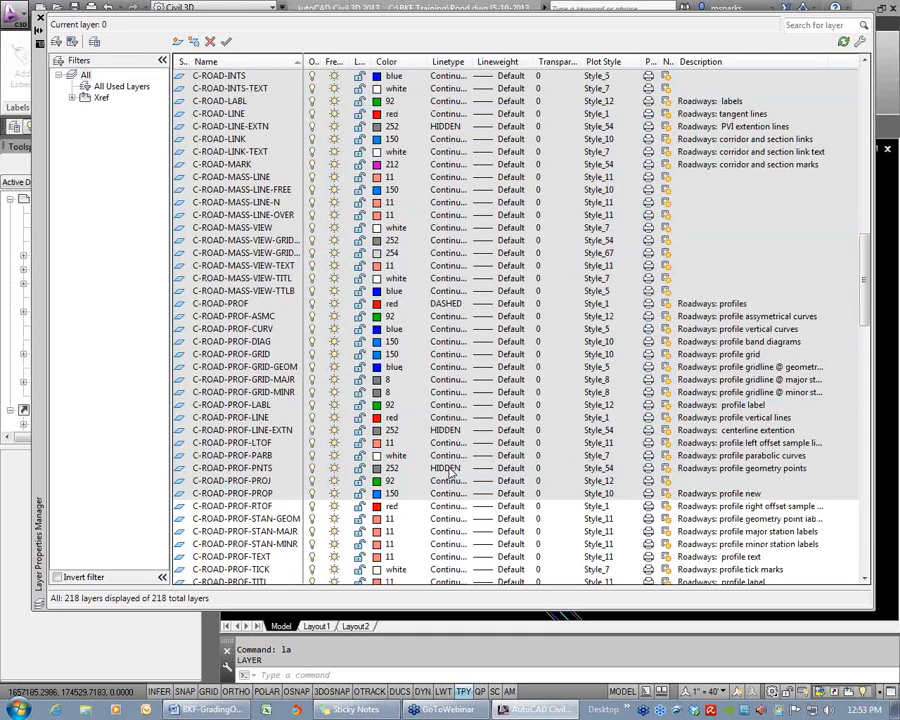
{"action": "left_click", "coordinate": [438, 227]}
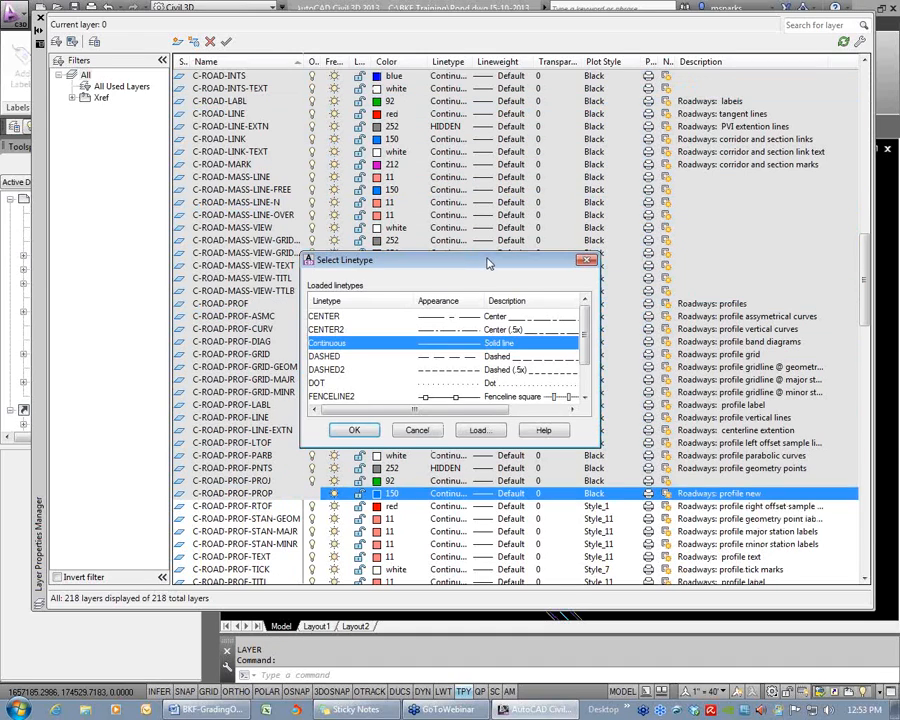
{"action": "left_click", "coordinate": [419, 431]}
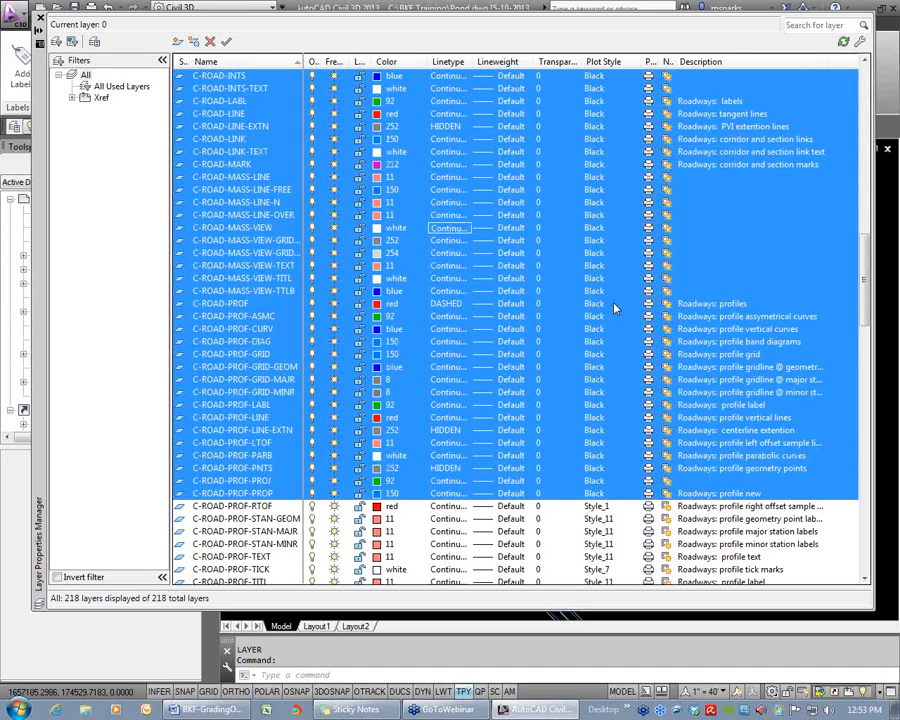
{"action": "left_click", "coordinate": [240, 543]}
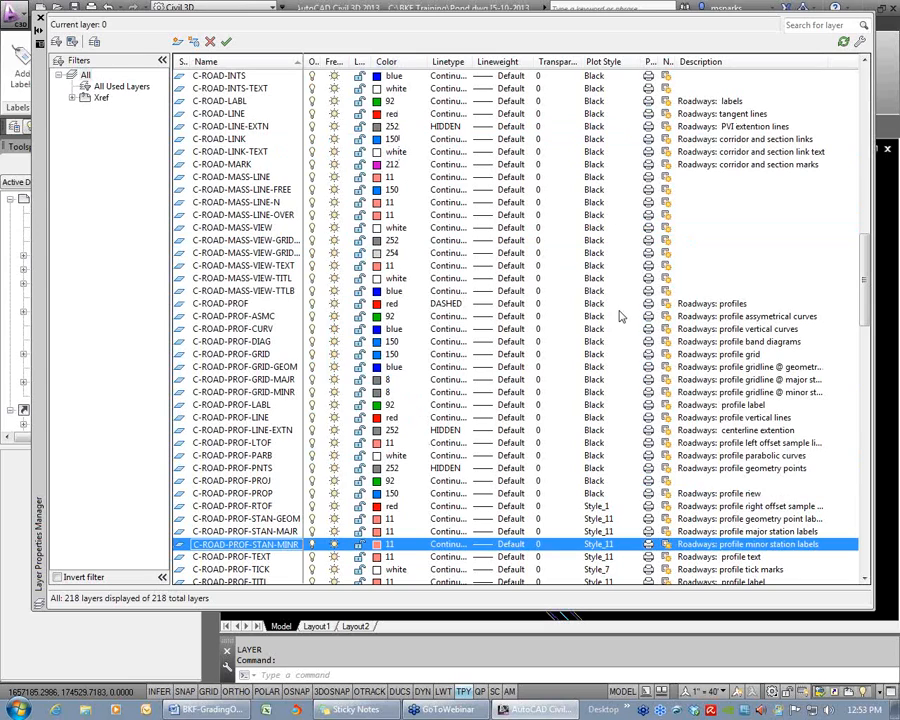
Try the Color plot style on layers A-BLDG-FPRT through Base|NOTES-LINES and set them to 50% Screen instead
{"action": "scroll", "coordinate": [596, 205], "scroll_direction": "up", "scroll_amount": 20}
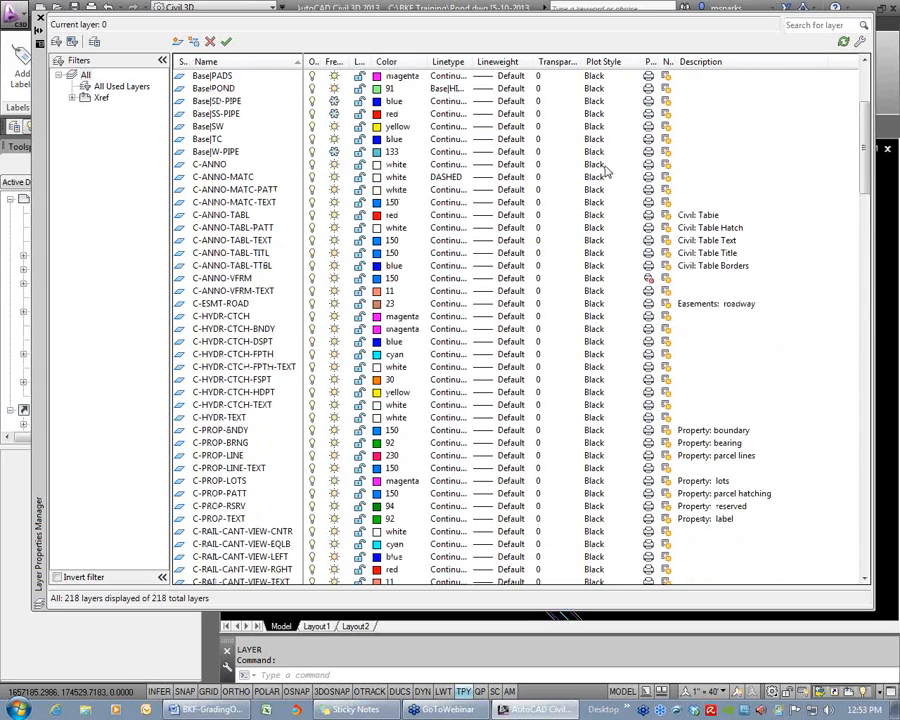
{"action": "left_click", "coordinate": [218, 103]}
{"action": "left_click", "coordinate": [216, 240], "text": "shift"}
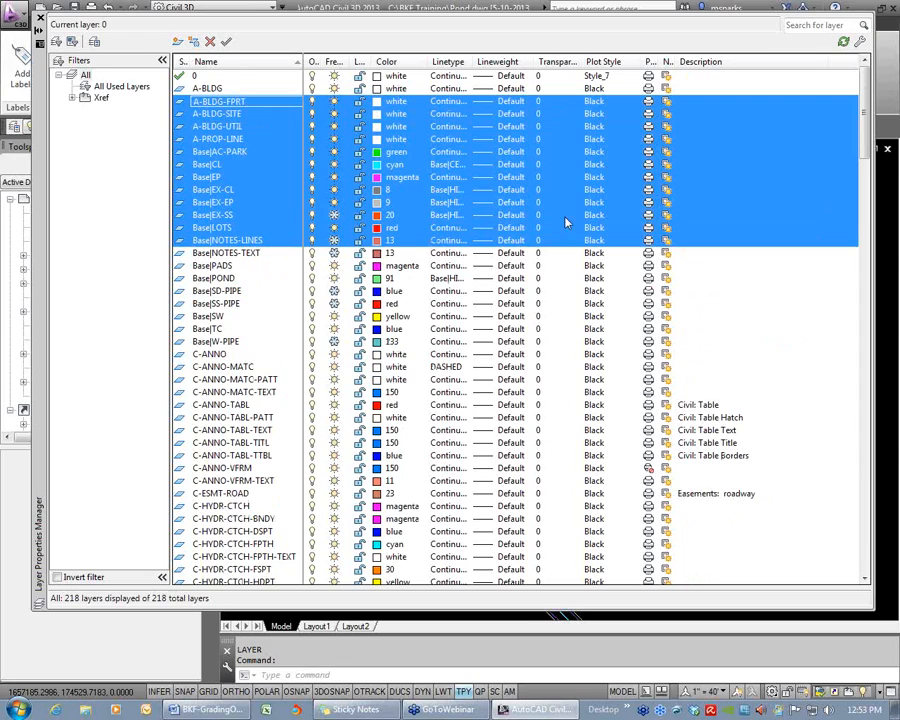
{"action": "left_click", "coordinate": [597, 202]}
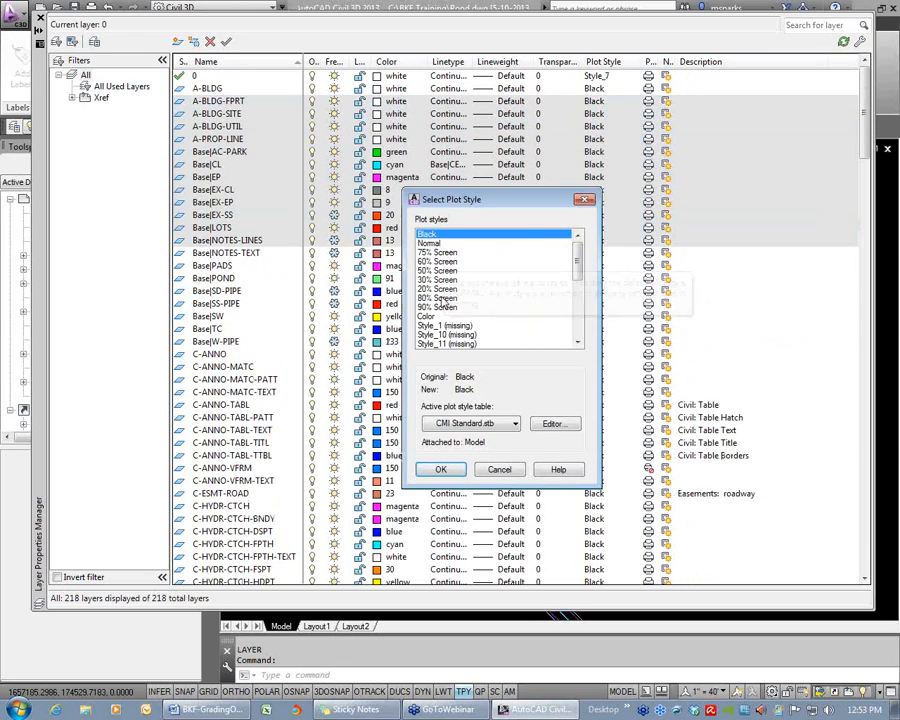
{"action": "left_click", "coordinate": [430, 317]}
{"action": "left_click", "coordinate": [440, 469]}
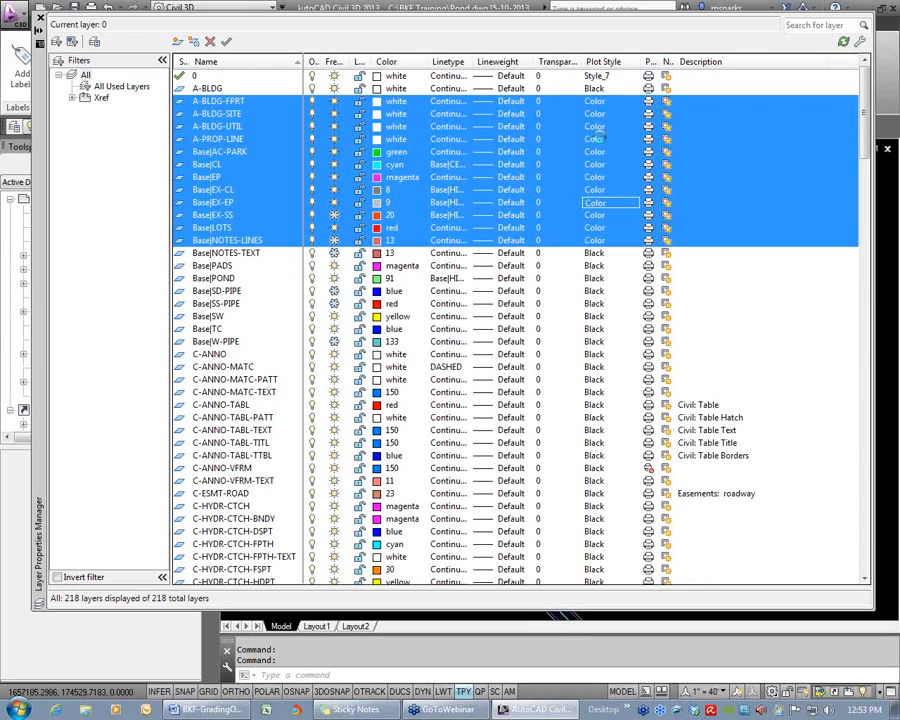
{"action": "left_click", "coordinate": [596, 138]}
{"action": "left_click", "coordinate": [437, 280]}
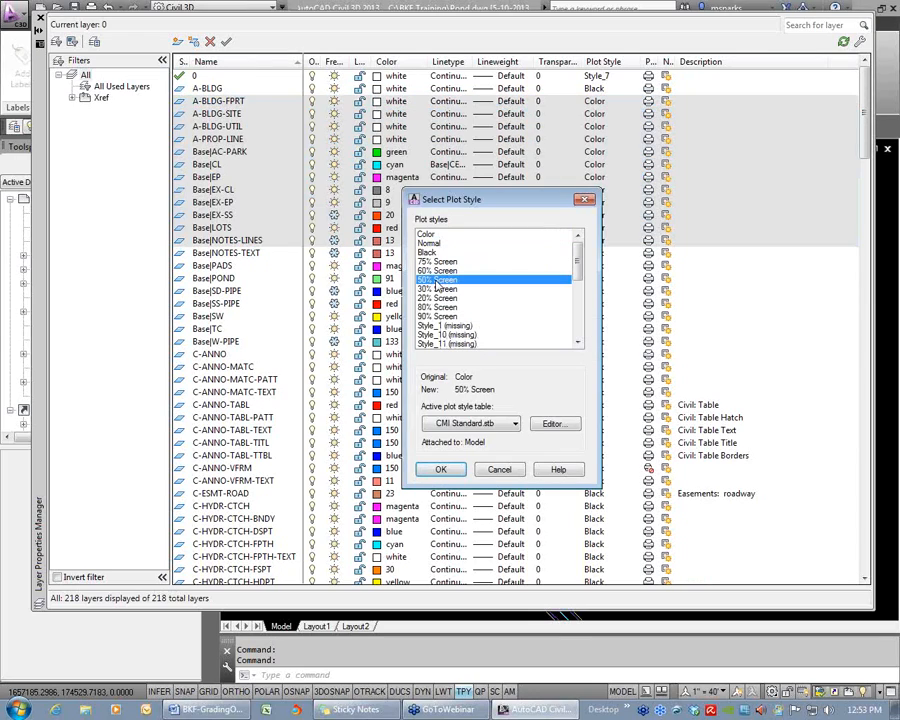
{"action": "left_click", "coordinate": [441, 470]}
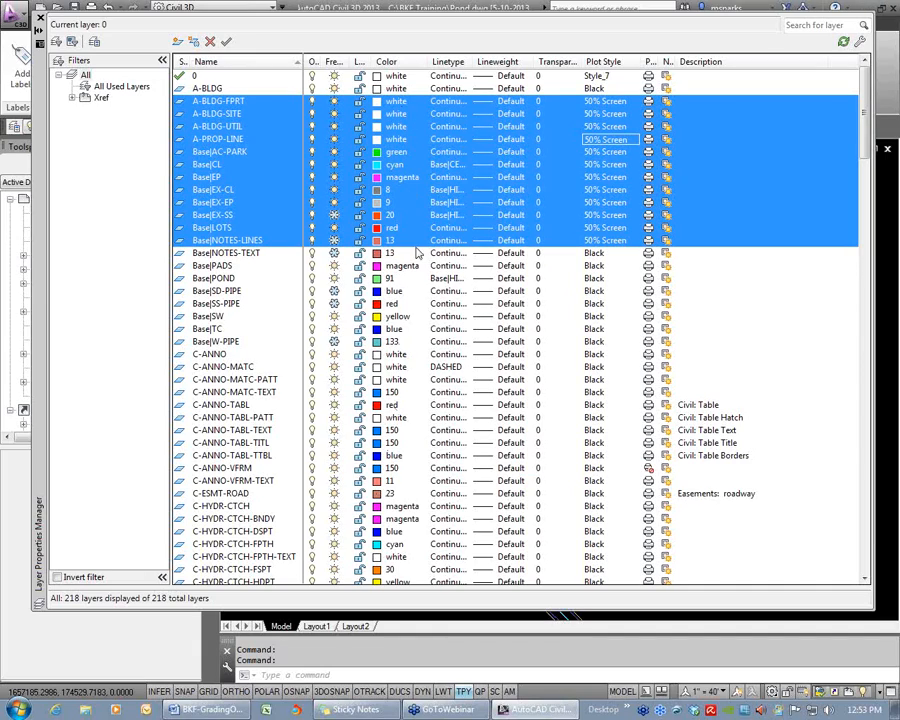
Examine the screening, Color and Black plot styles offered for the selected layers and cancel the selection
{"action": "left_click", "coordinate": [600, 196]}
{"action": "left_click", "coordinate": [448, 262]}
{"action": "left_click", "coordinate": [446, 306]}
{"action": "left_click", "coordinate": [435, 316]}
{"action": "left_click", "coordinate": [439, 252]}
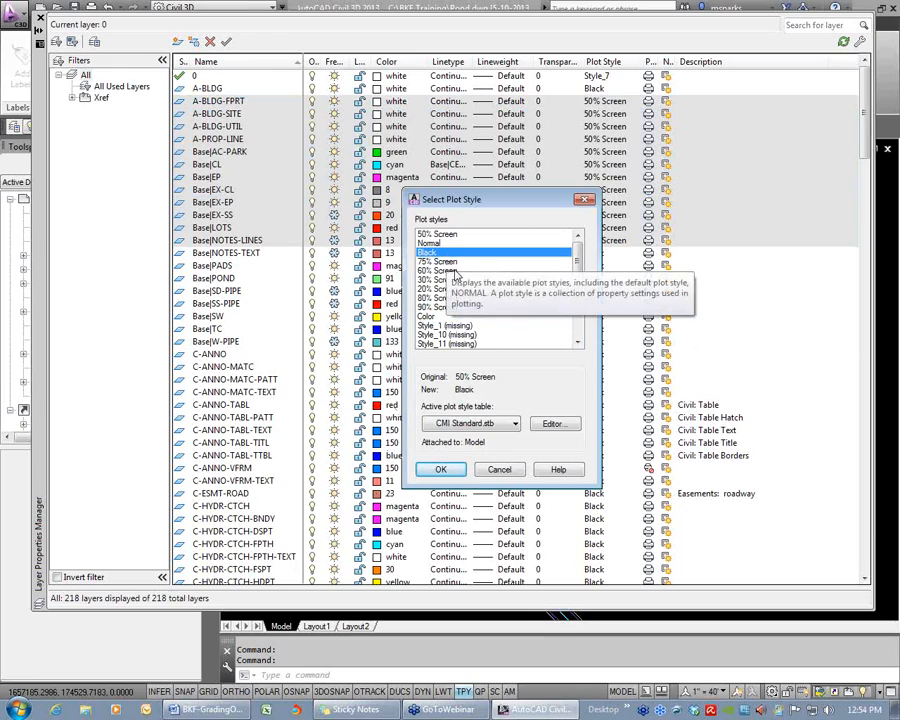
{"action": "left_click", "coordinate": [506, 469]}
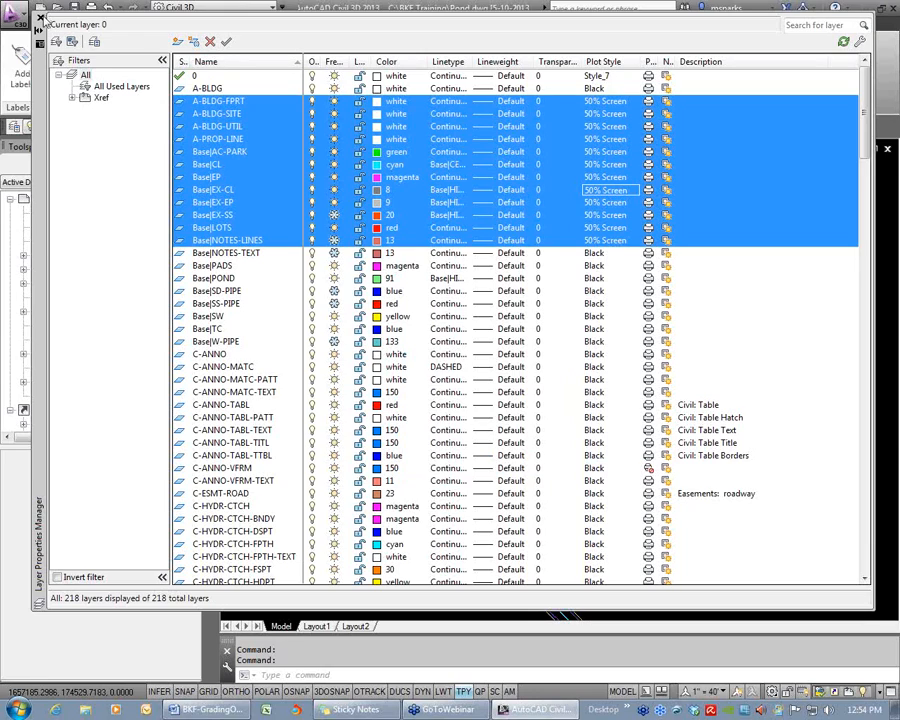
Close the Layer Properties Manager and switch to the Word outline to review the CONVERTPSTYLES and CONVERTCTB commands
{"action": "left_click", "coordinate": [40, 18]}
{"action": "key", "text": "Escape"}
{"action": "left_click", "coordinate": [205, 709]}
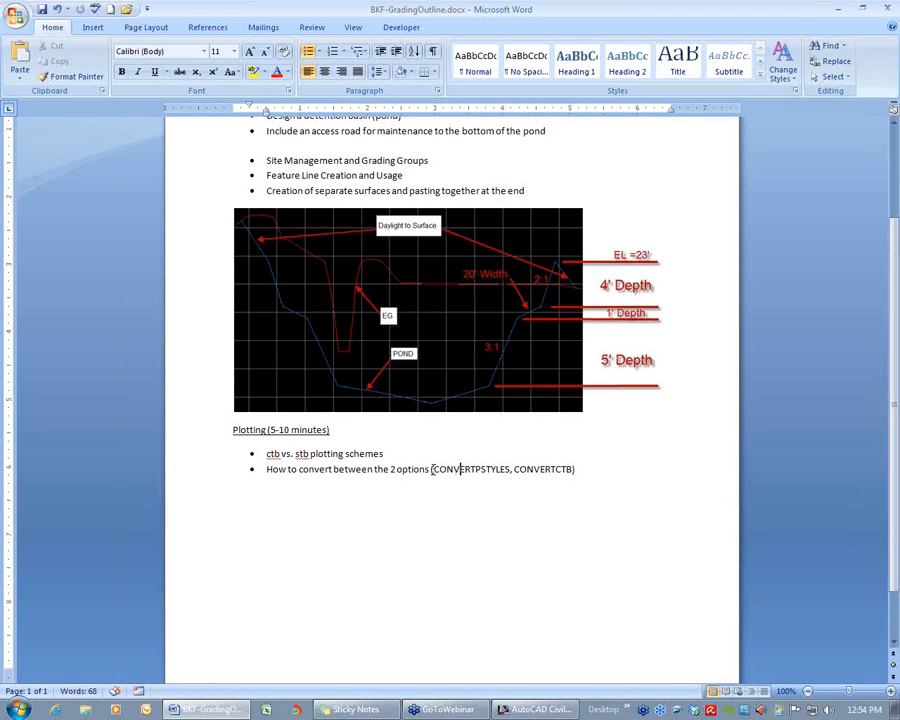
{"action": "left_click_drag", "start_coordinate": [431, 469], "coordinate": [573, 476]}
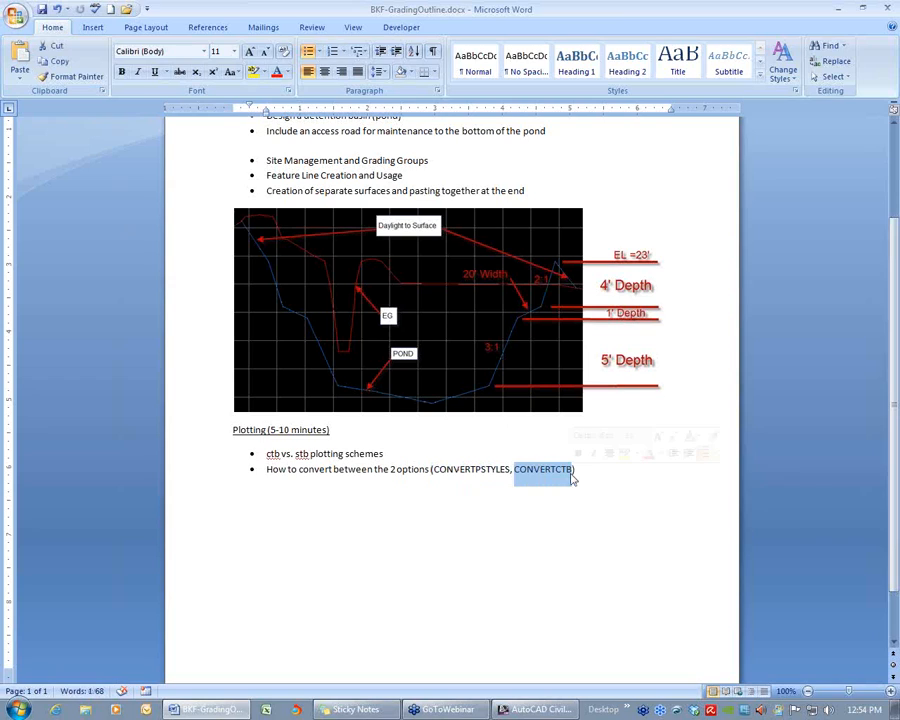
Return to Civil 3D, review the named plot style tables available for plotting the model, and cancel the plot
{"action": "left_click", "coordinate": [839, 10]}
{"action": "left_click", "coordinate": [495, 345]}
{"action": "type", "text": "plot"}
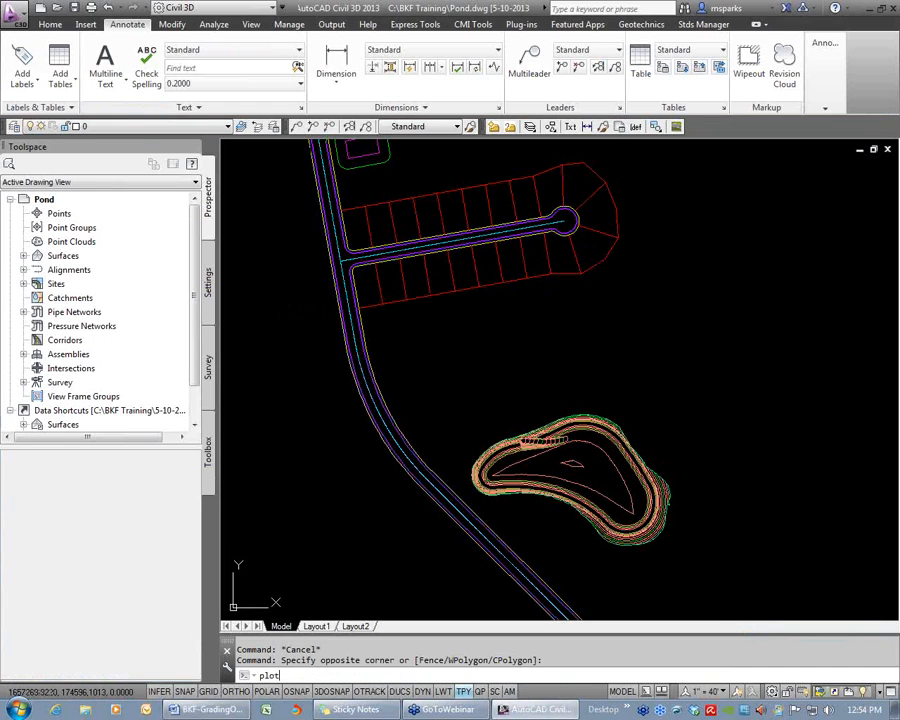
{"action": "key", "text": "Return"}
{"action": "left_click", "coordinate": [663, 210]}
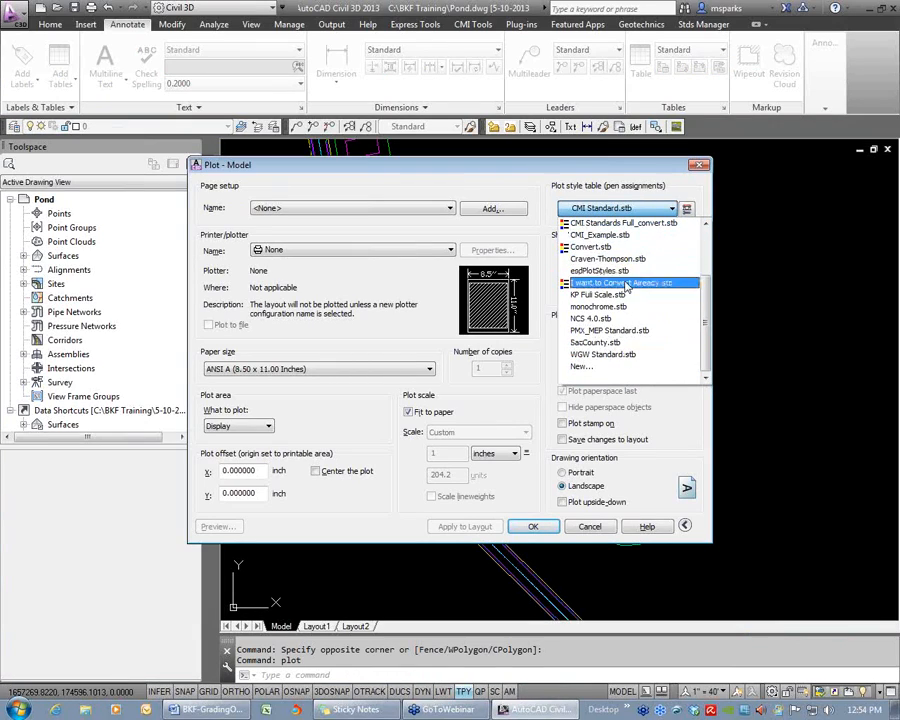
{"action": "left_click", "coordinate": [590, 526]}
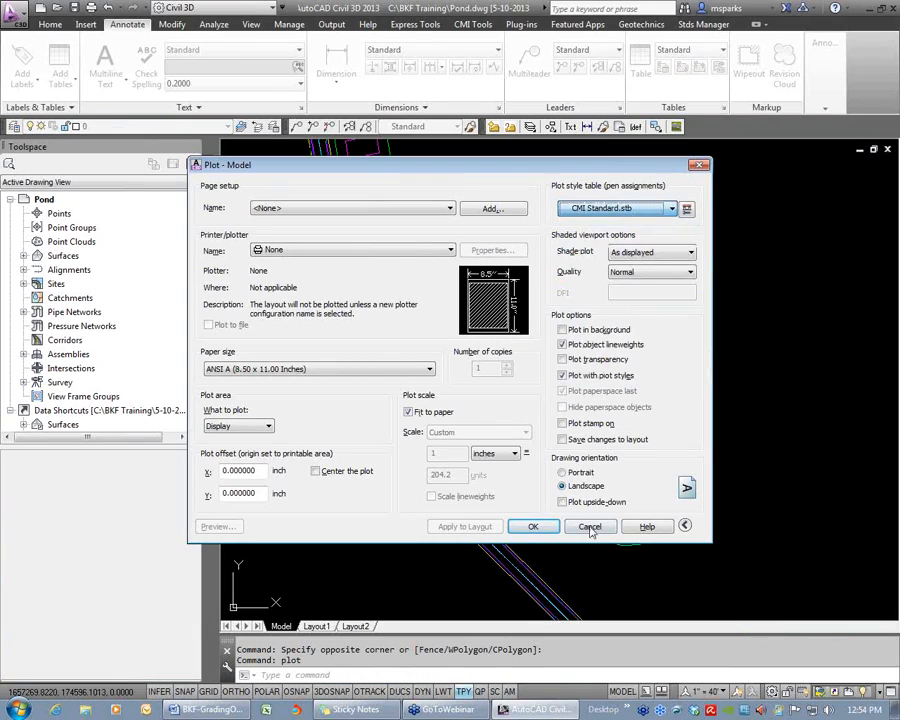
Close the Plot dialog and open the folder of plot style tables from the Plot Style Table Settings in Options
{"action": "left_click", "coordinate": [590, 526]}
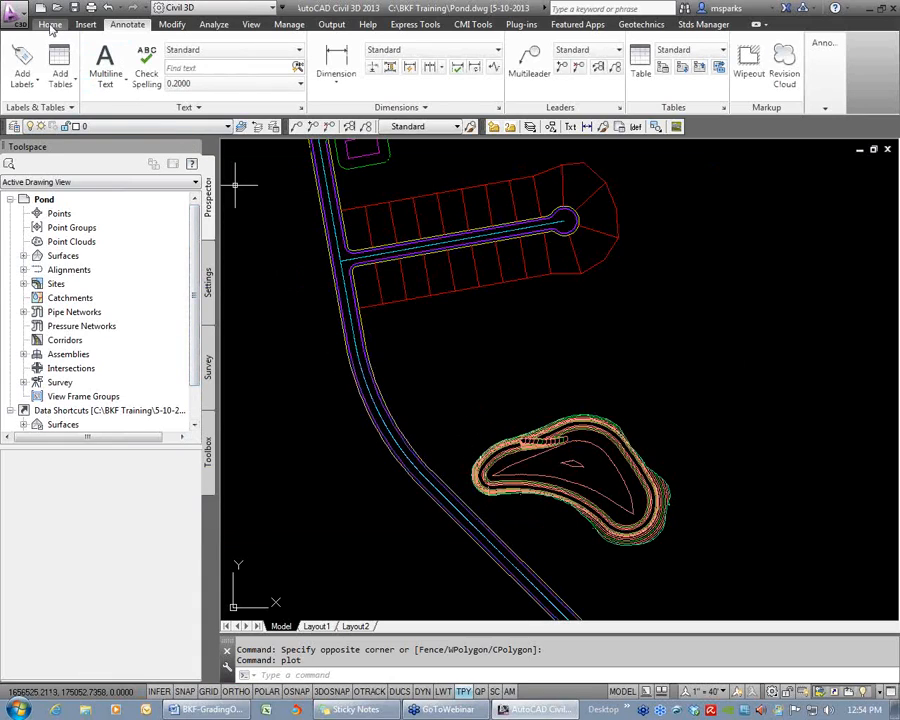
{"action": "left_click", "coordinate": [407, 368]}
{"action": "left_click", "coordinate": [420, 355]}
{"action": "key", "text": "ctrl+p"}
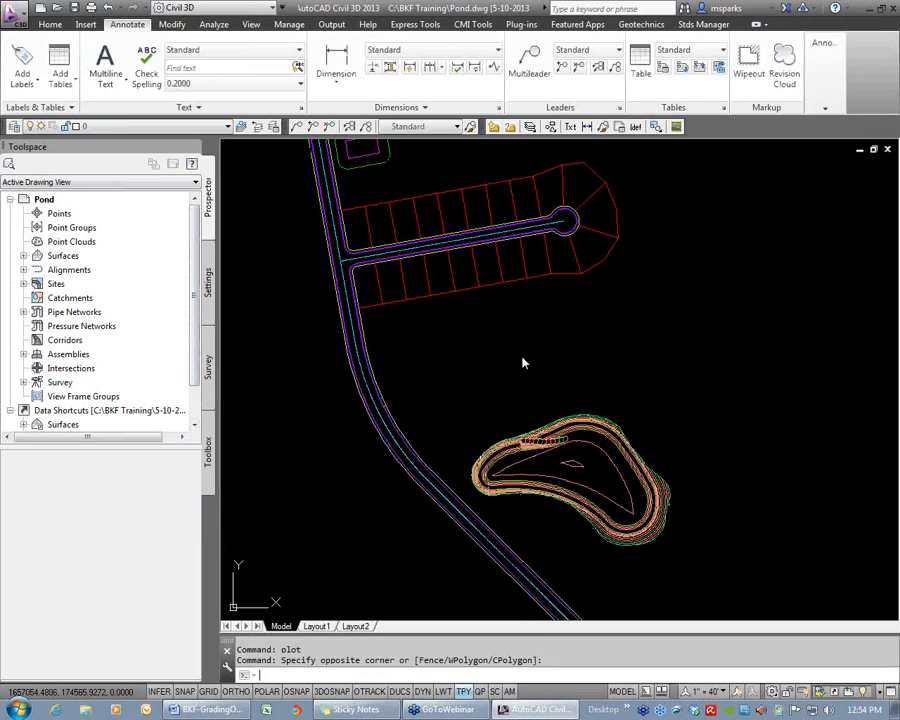
{"action": "type", "text": "op"}
{"action": "key", "text": "Return"}
{"action": "left_click", "coordinate": [364, 199]}
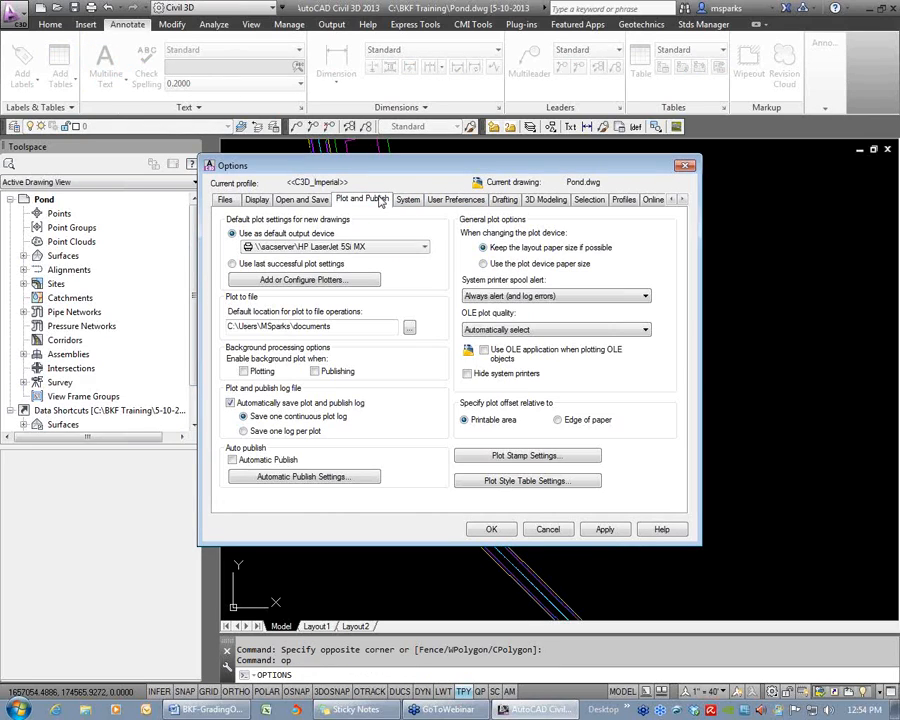
{"action": "left_click", "coordinate": [529, 481]}
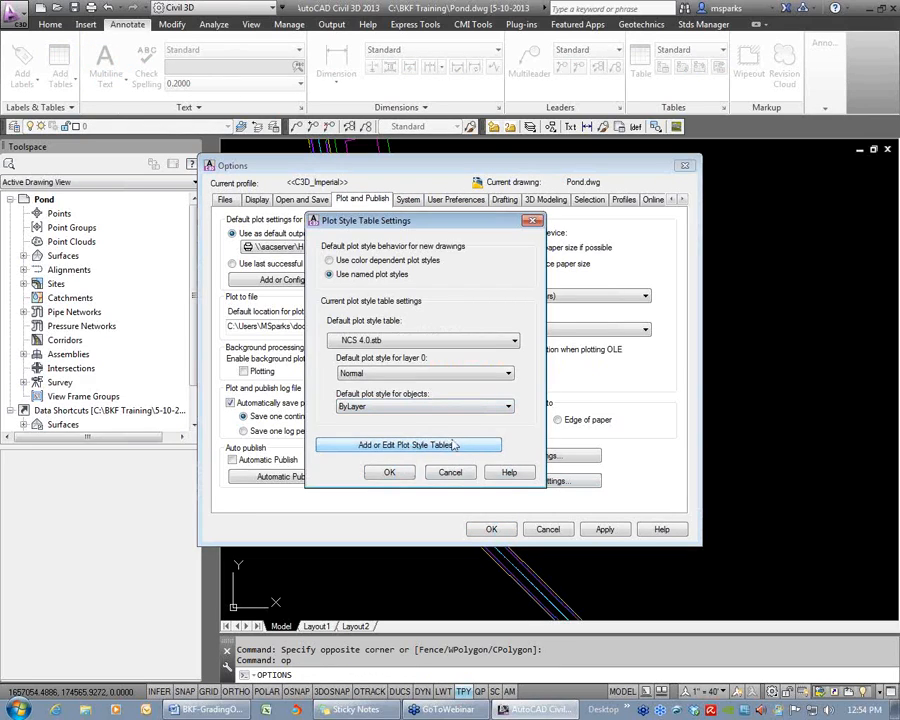
{"action": "left_click", "coordinate": [453, 446]}
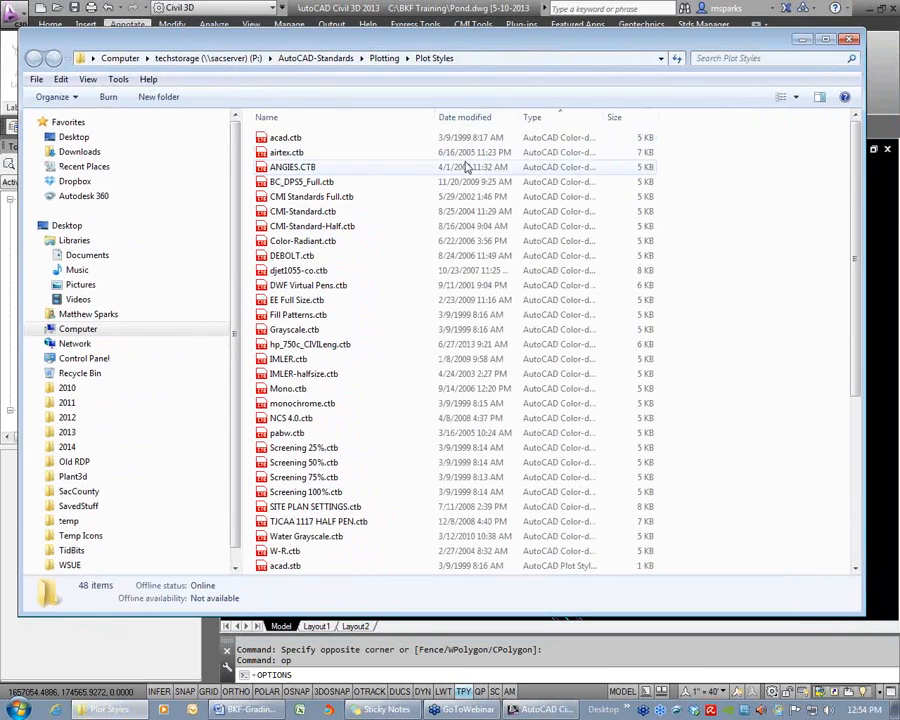
Open CMI Standards Full.ctb, examine the lineweight and screening of Color 1 and Color 8 in Form View, and cancel
{"action": "left_click", "coordinate": [400, 196]}
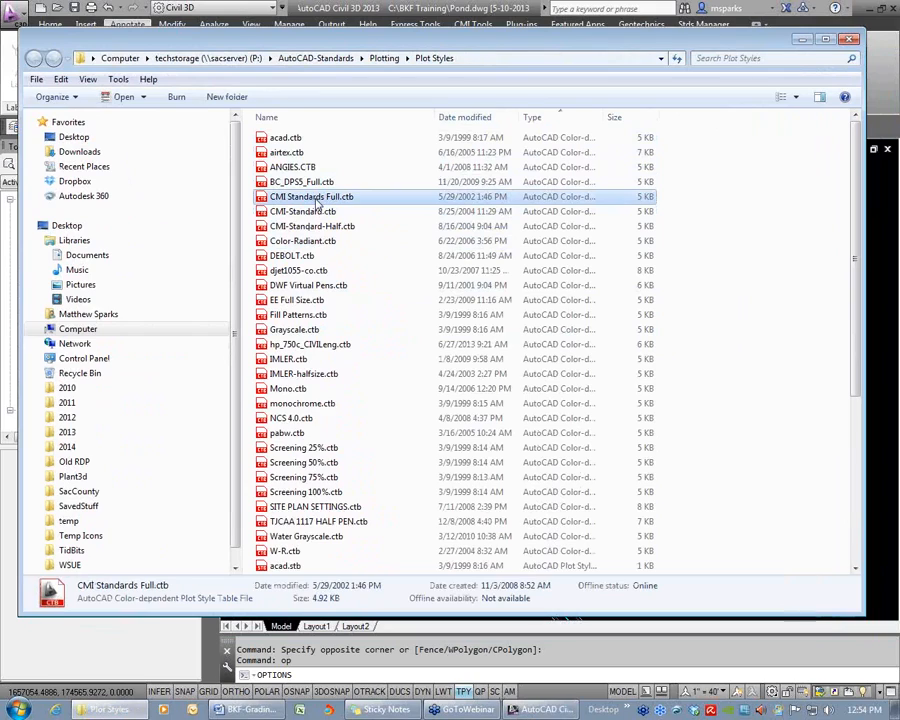
{"action": "double_click", "coordinate": [325, 198]}
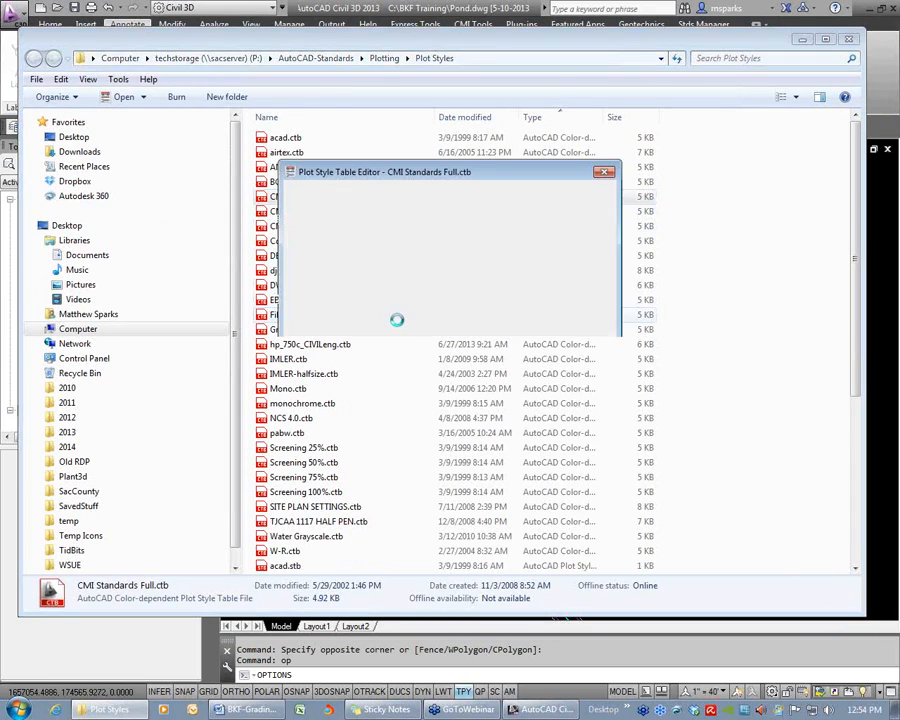
{"action": "left_click_drag", "start_coordinate": [425, 173], "coordinate": [463, 118]}
{"action": "left_click", "coordinate": [440, 137]}
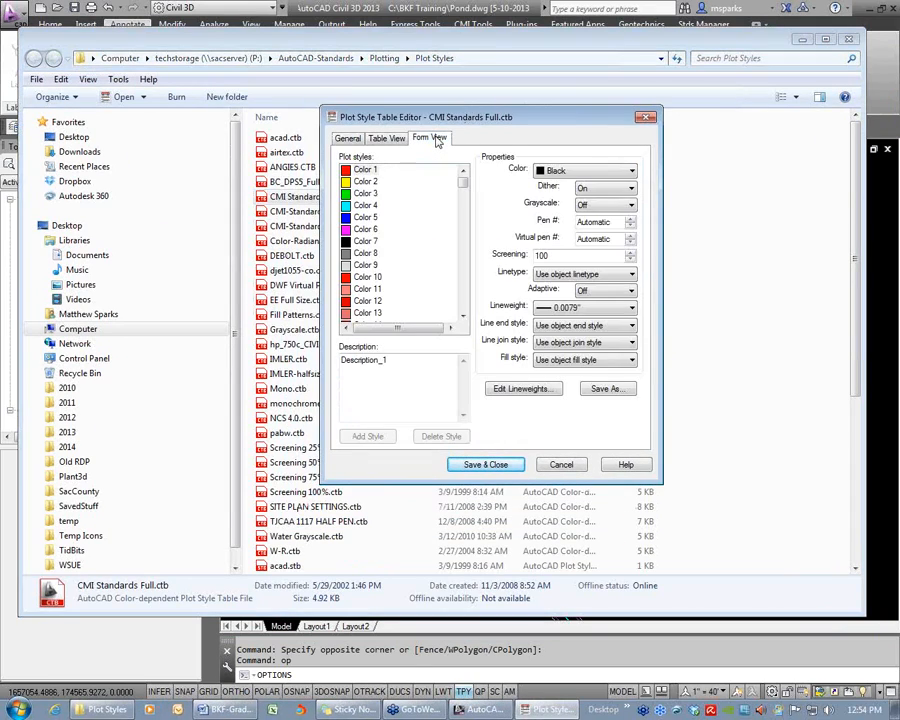
{"action": "mouse_move", "coordinate": [462, 177]}
{"action": "left_mouse_down"}
{"action": "mouse_move", "coordinate": [475, 300]}
{"action": "mouse_move", "coordinate": [463, 330]}
{"action": "mouse_move", "coordinate": [462, 178]}
{"action": "left_mouse_up"}
{"action": "left_click", "coordinate": [364, 171]}
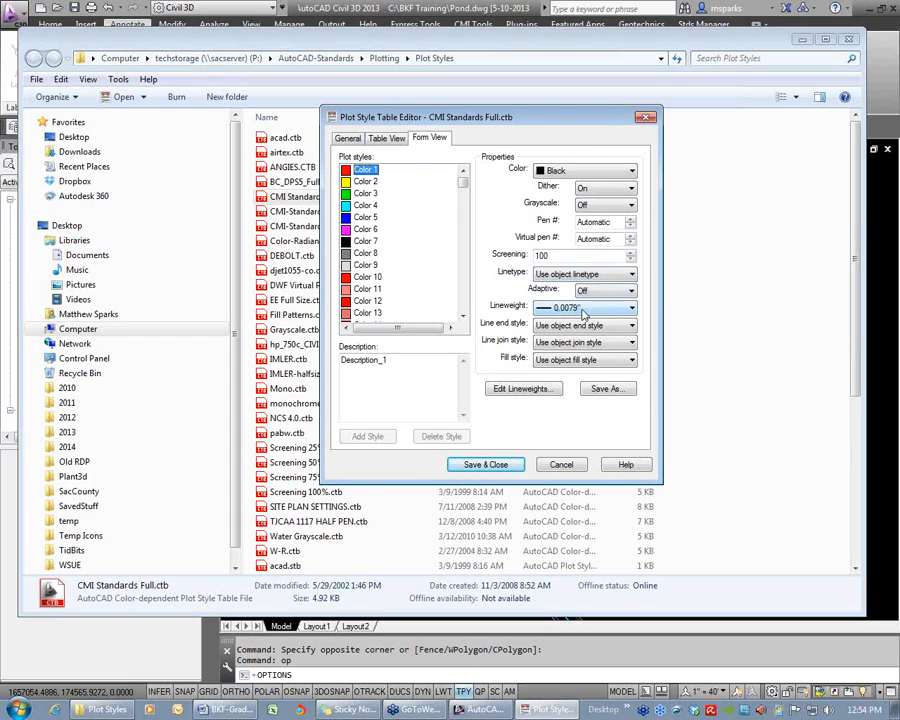
{"action": "left_click", "coordinate": [365, 253]}
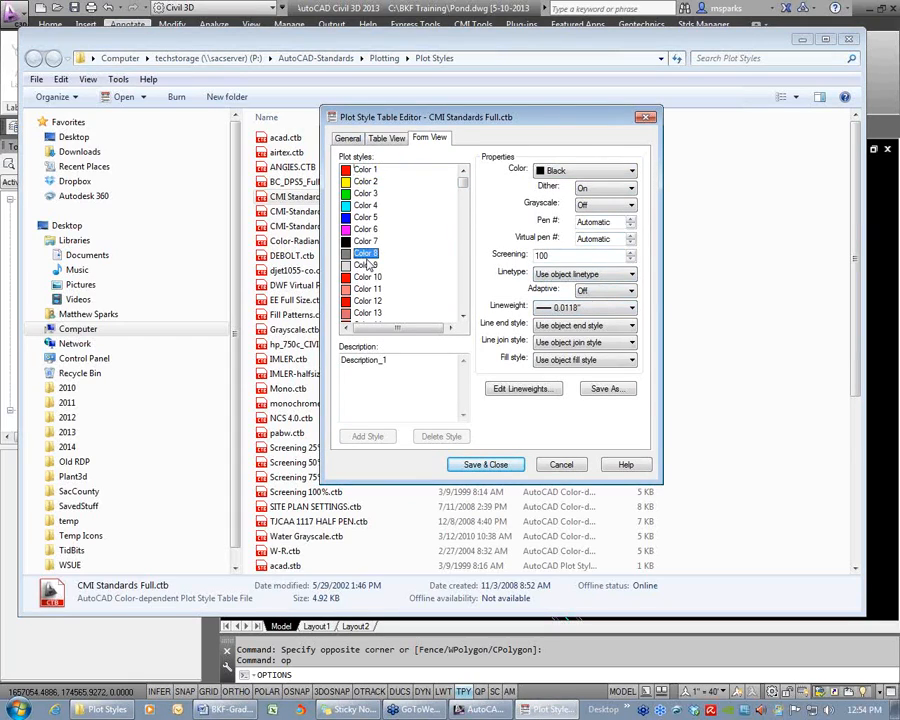
{"action": "double_click", "coordinate": [551, 257]}
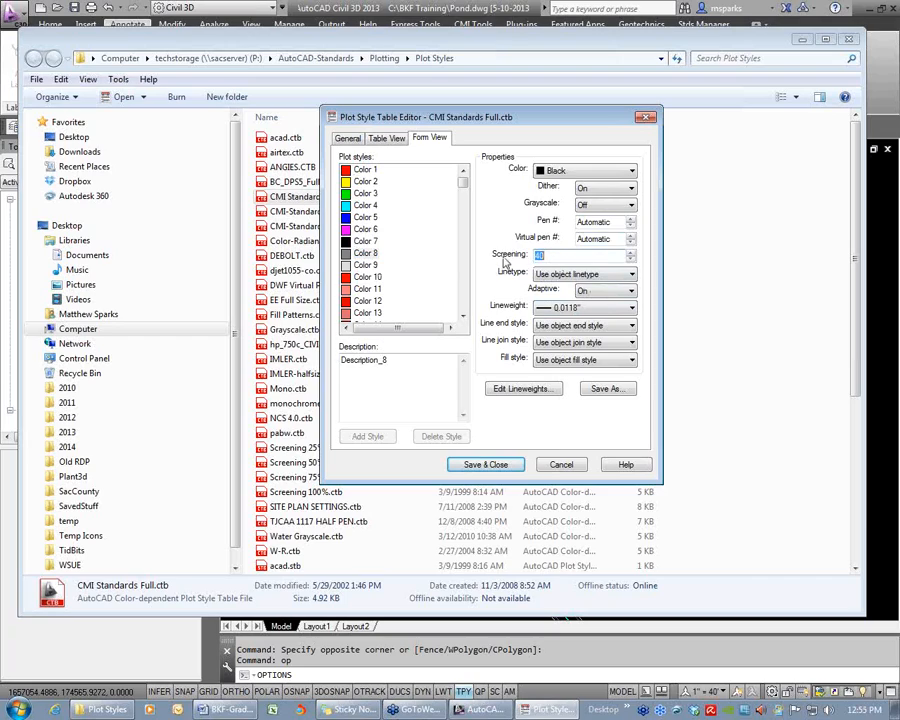
{"action": "left_click", "coordinate": [366, 256]}
{"action": "mouse_move", "coordinate": [465, 190]}
{"action": "left_mouse_down"}
{"action": "mouse_move", "coordinate": [464, 305]}
{"action": "mouse_move", "coordinate": [466, 181]}
{"action": "mouse_move", "coordinate": [464, 308]}
{"action": "mouse_move", "coordinate": [472, 181]}
{"action": "left_mouse_up"}
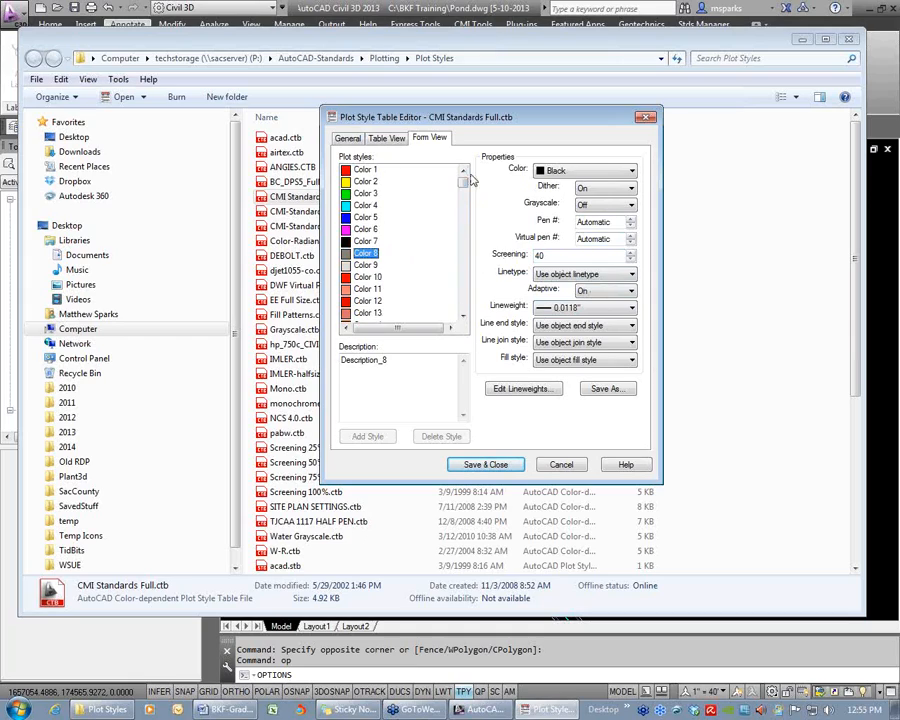
{"action": "left_click", "coordinate": [562, 465]}
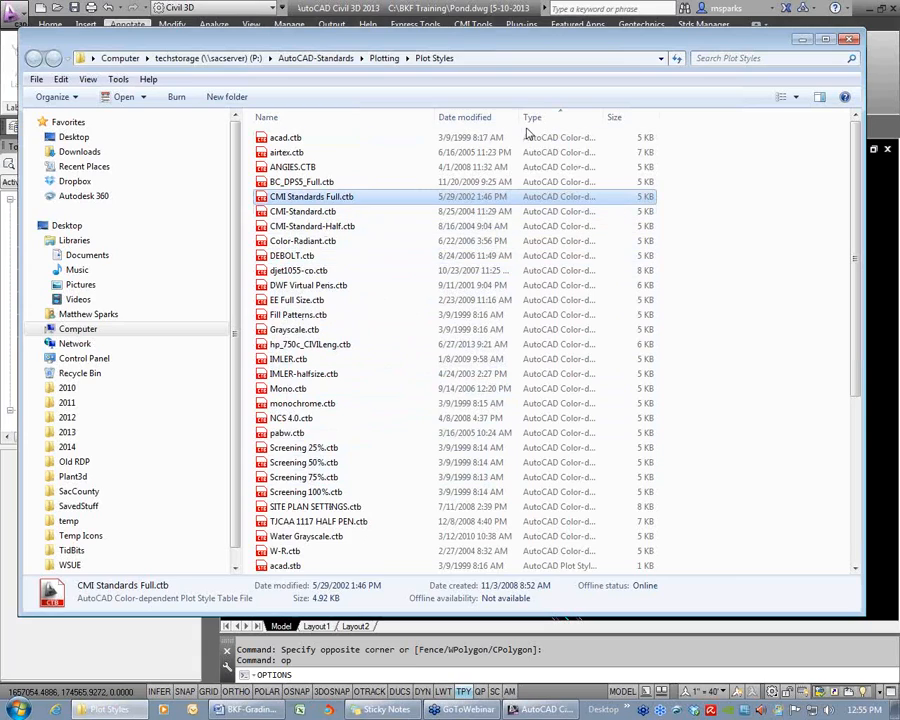
Sort the plot style files by name, open CMI Standard.stb and examine its Black, 75%, 60%, 30% and 80% Screen styles
{"action": "left_click", "coordinate": [350, 118]}
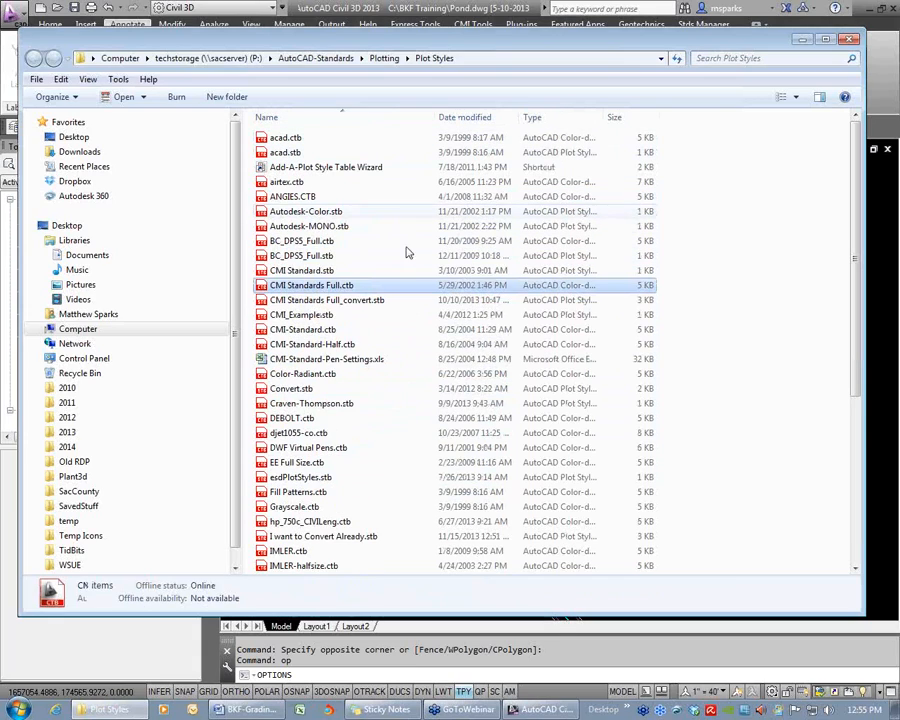
{"action": "double_click", "coordinate": [320, 272]}
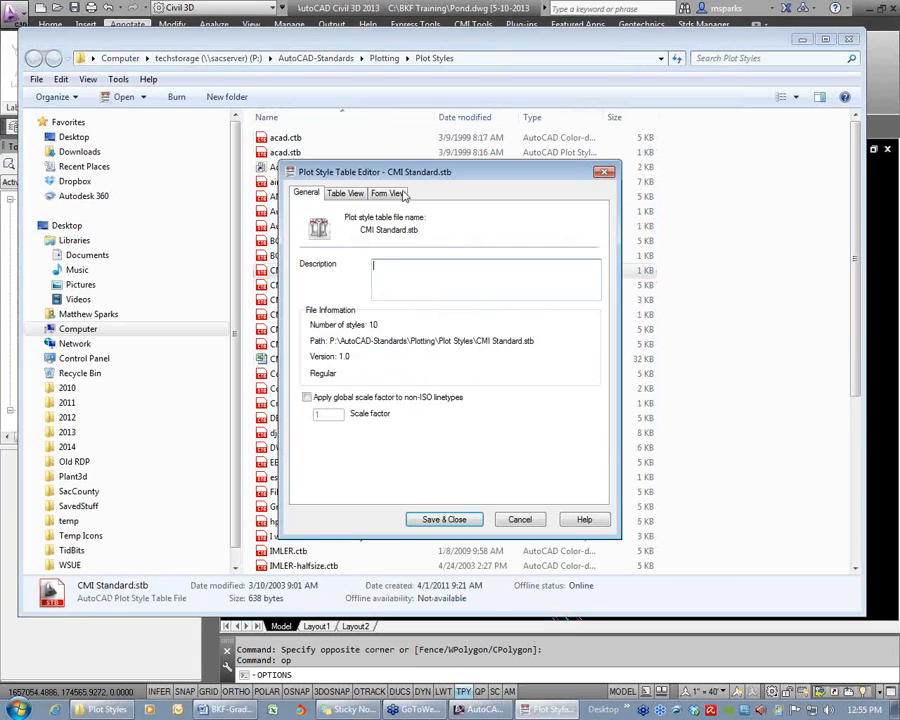
{"action": "left_click", "coordinate": [388, 192]}
{"action": "left_click_drag", "start_coordinate": [435, 177], "coordinate": [395, 130]}
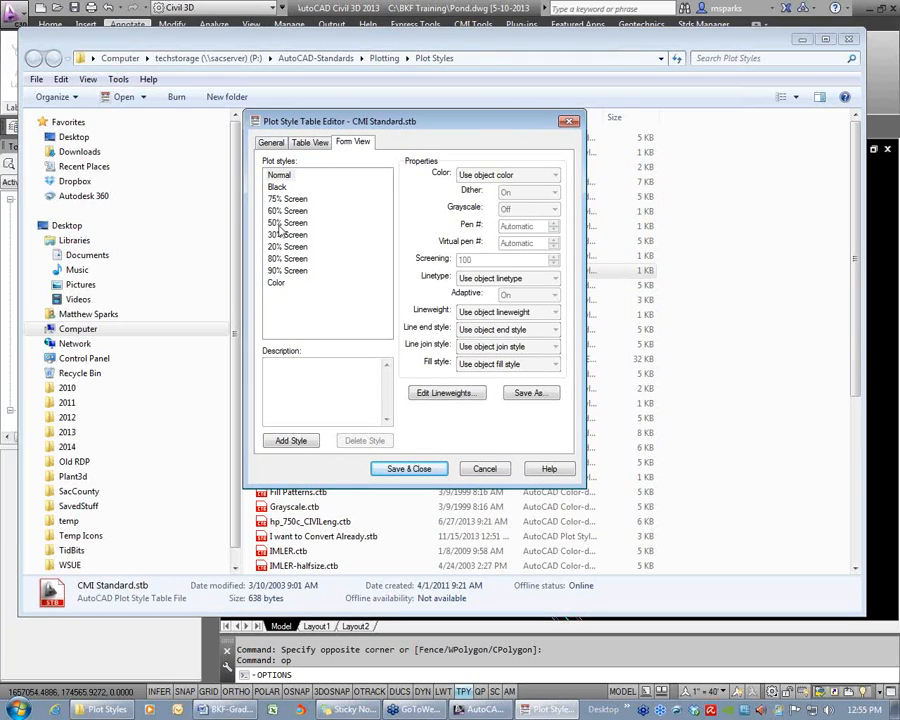
{"action": "left_click", "coordinate": [277, 187]}
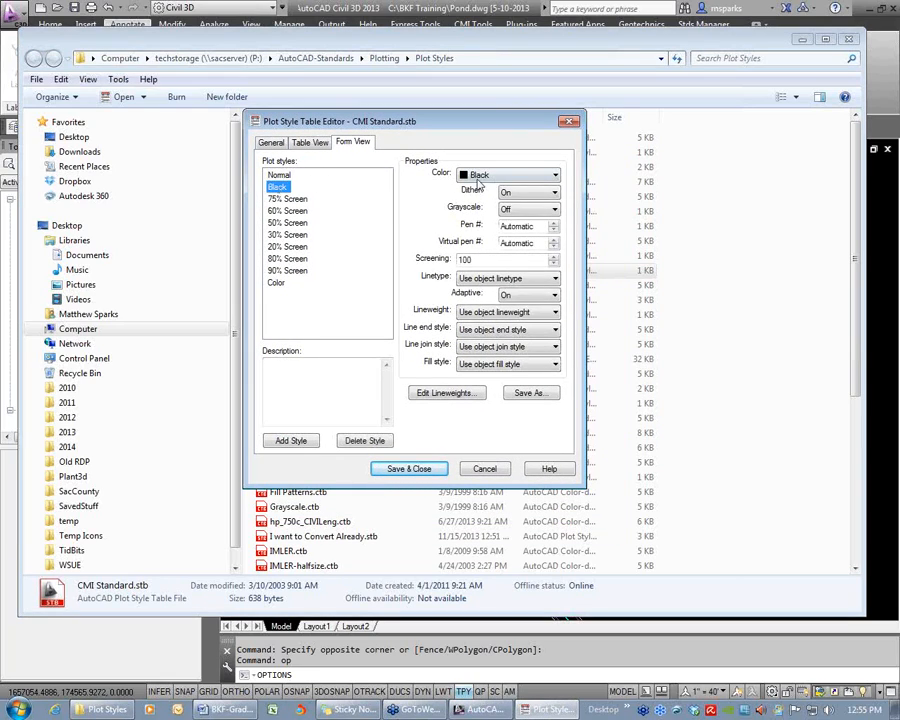
{"action": "left_click", "coordinate": [277, 198]}
{"action": "left_click", "coordinate": [283, 211]}
{"action": "left_click", "coordinate": [285, 234]}
{"action": "left_click", "coordinate": [288, 259]}
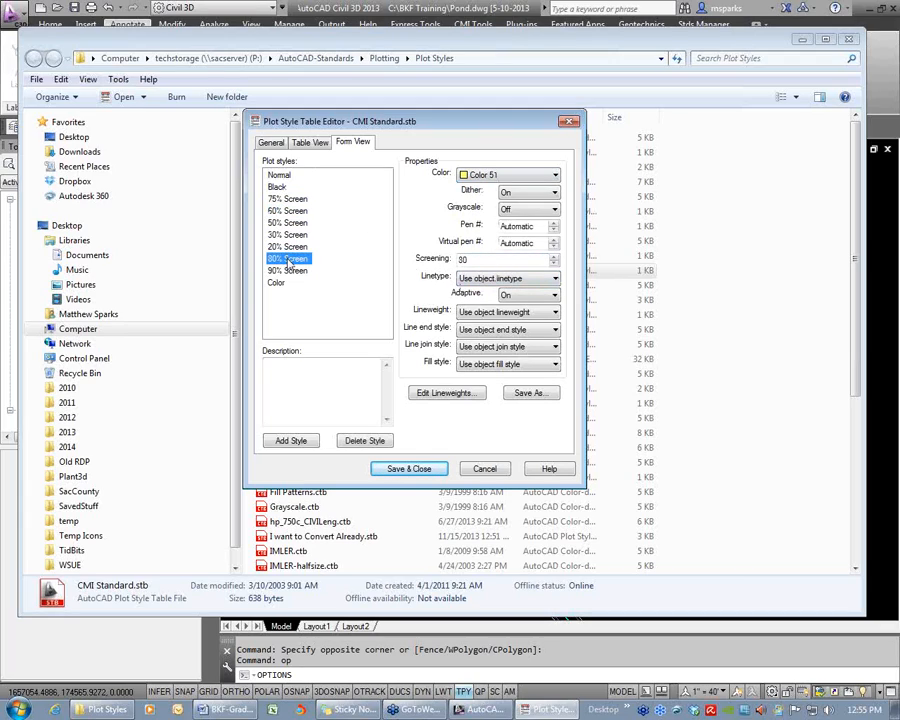
Compare the 50% Screen, Color and Black styles, check the lineweight choices for Black, and cancel the table editor
{"action": "left_click", "coordinate": [277, 224]}
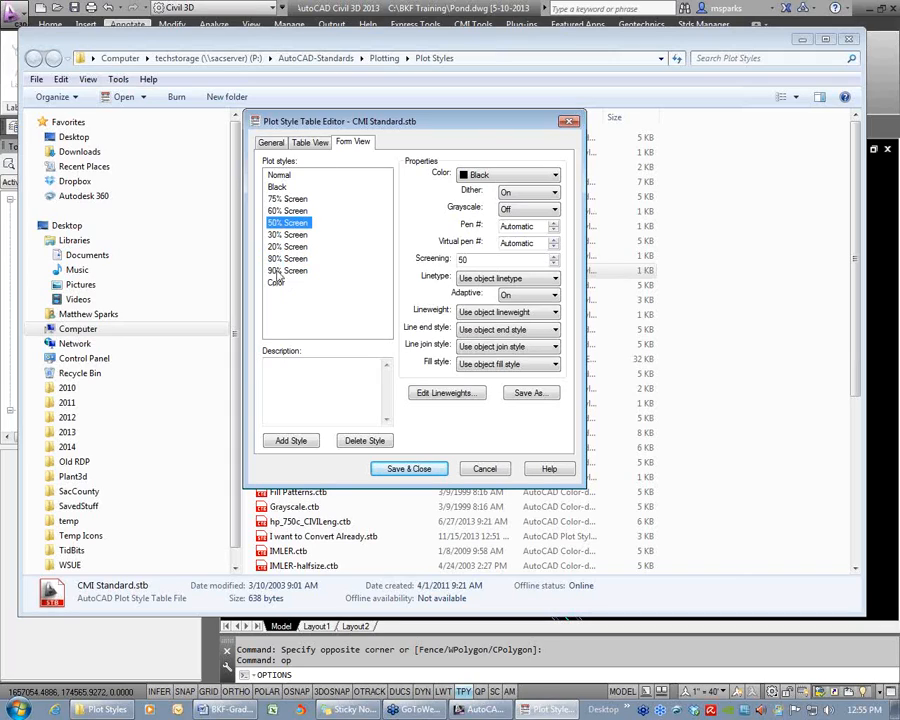
{"action": "left_click", "coordinate": [280, 284]}
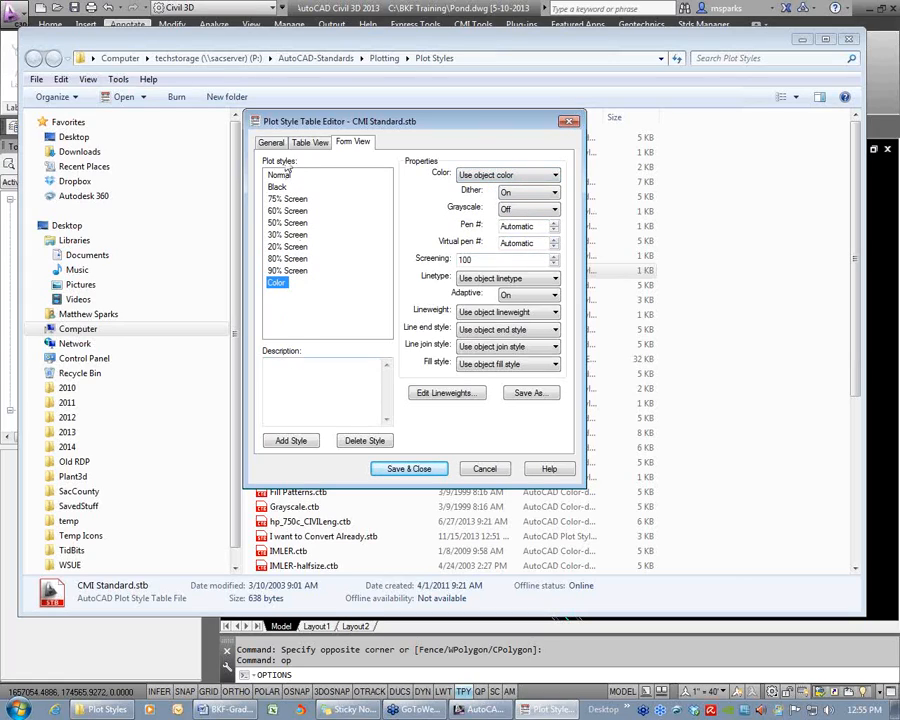
{"action": "left_click", "coordinate": [287, 199]}
{"action": "left_click", "coordinate": [288, 234]}
{"action": "left_click", "coordinate": [287, 270]}
{"action": "left_click", "coordinate": [283, 188]}
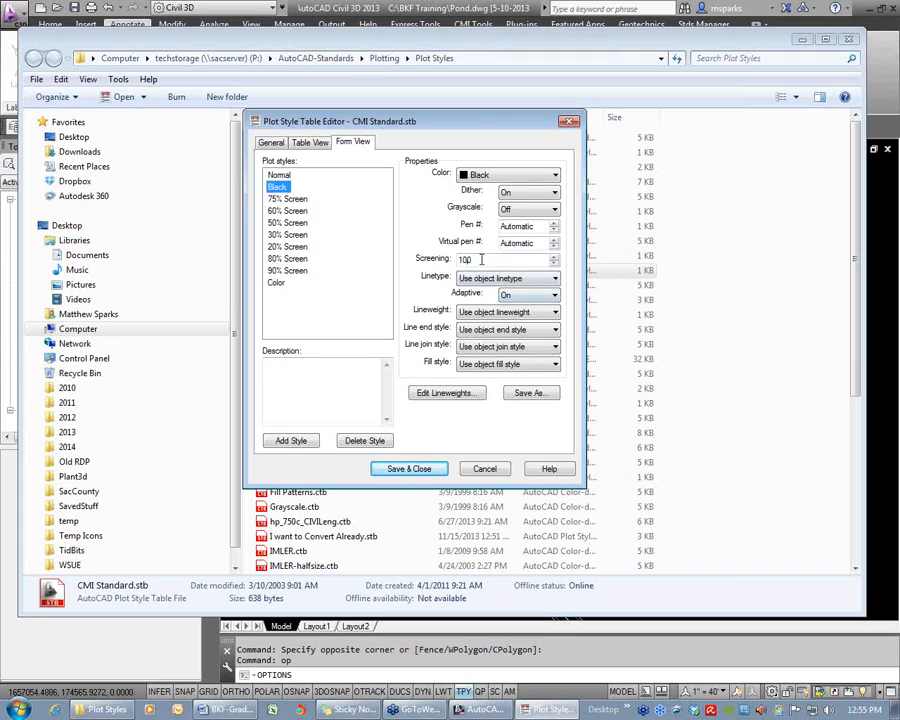
{"action": "left_click", "coordinate": [500, 312]}
{"action": "left_click", "coordinate": [512, 313]}
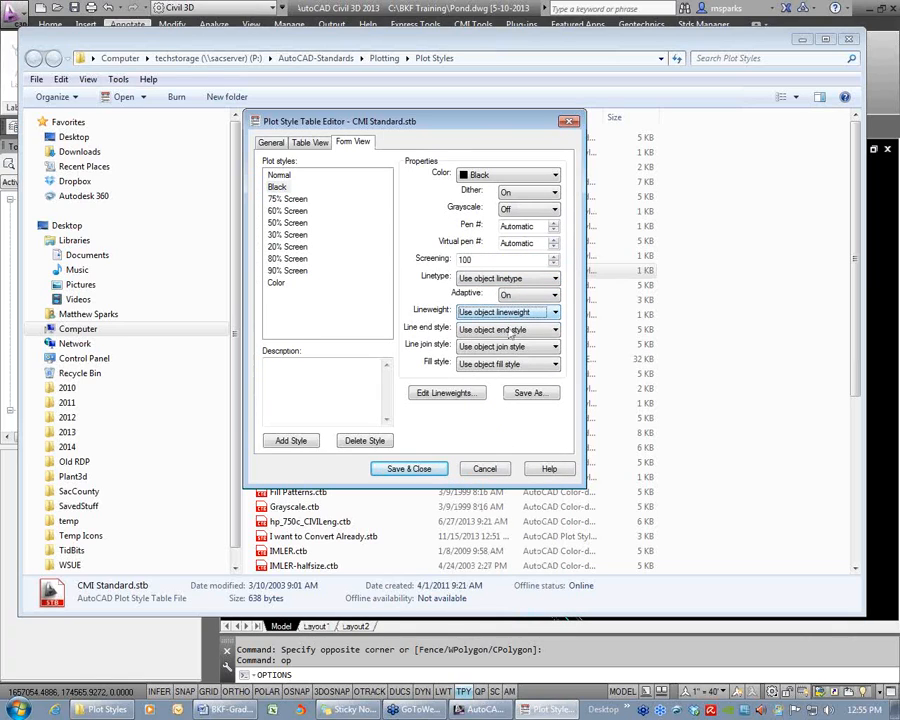
{"action": "left_click", "coordinate": [484, 468]}
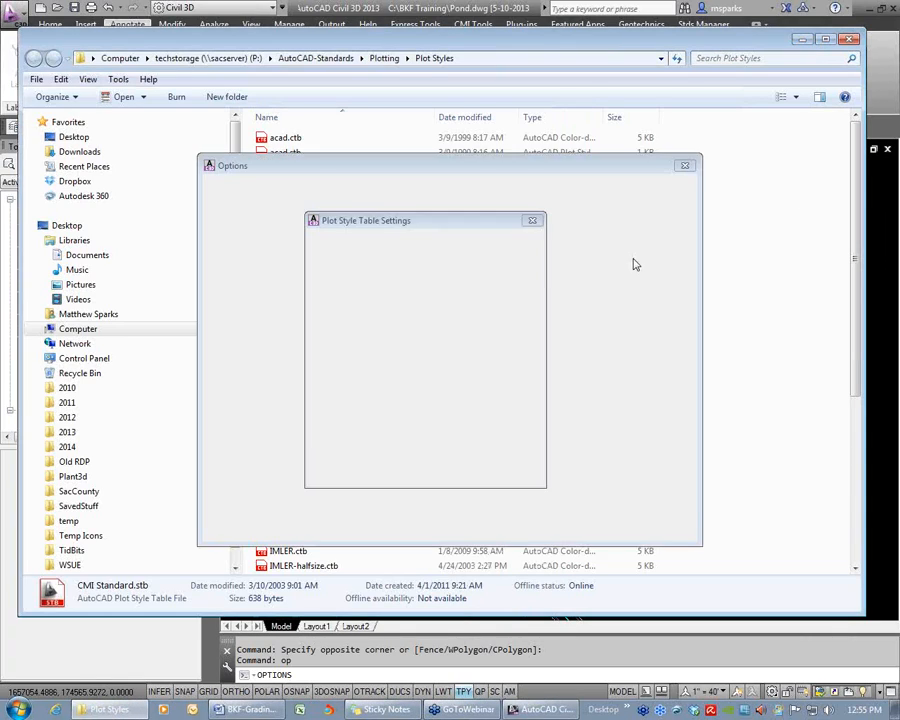
Switch back to Civil 3D and cancel both the Plot Style Table Settings and Options dialogs
{"action": "key", "text": "alt+Tab"}
{"action": "left_click", "coordinate": [455, 471]}
{"action": "left_click", "coordinate": [549, 529]}
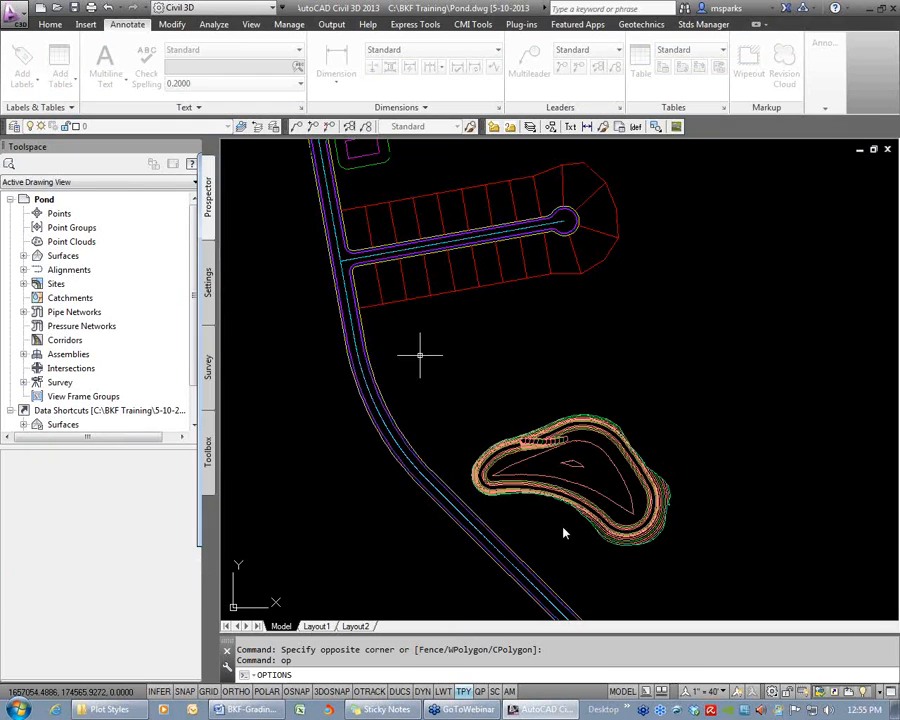
Review the plot style and lineweight choices for layer A-BLDG in the Layer Properties Manager and close it
{"action": "type", "text": "La"}
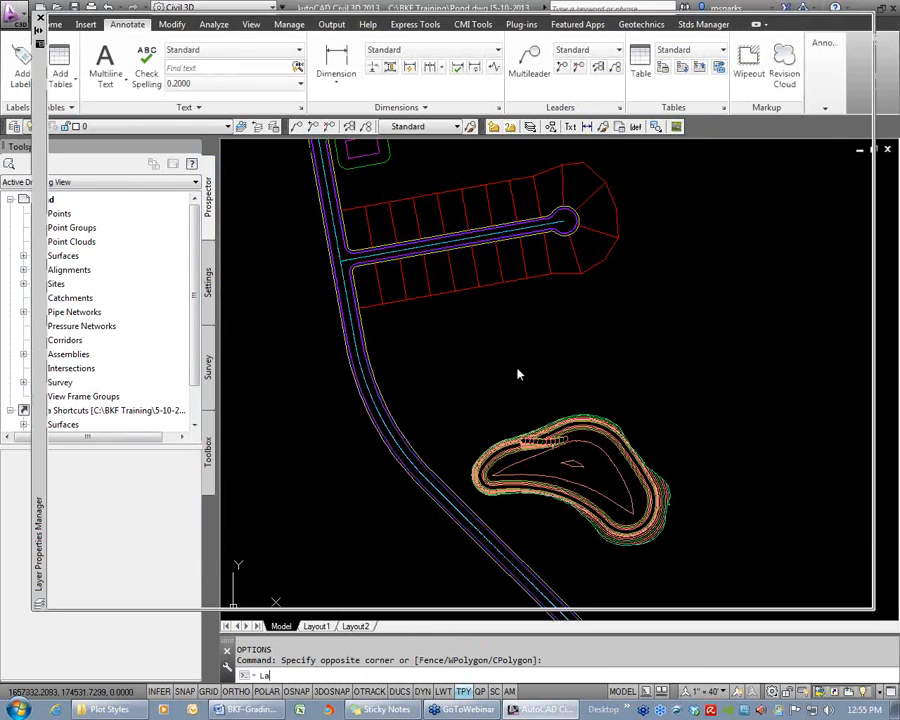
{"action": "key", "text": "Return"}
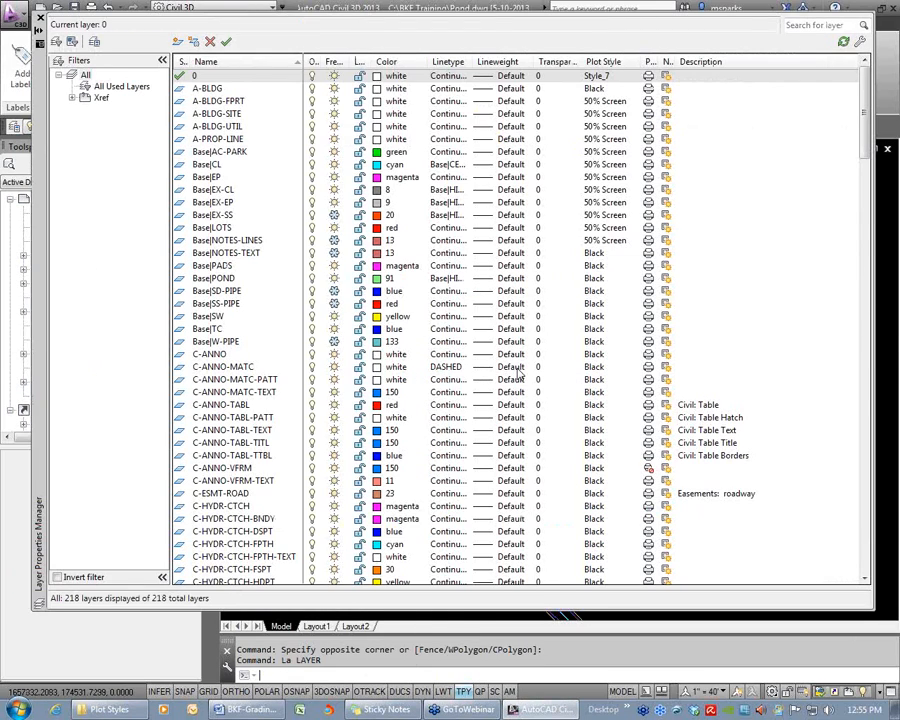
{"action": "left_click", "coordinate": [598, 89]}
{"action": "left_click", "coordinate": [587, 200]}
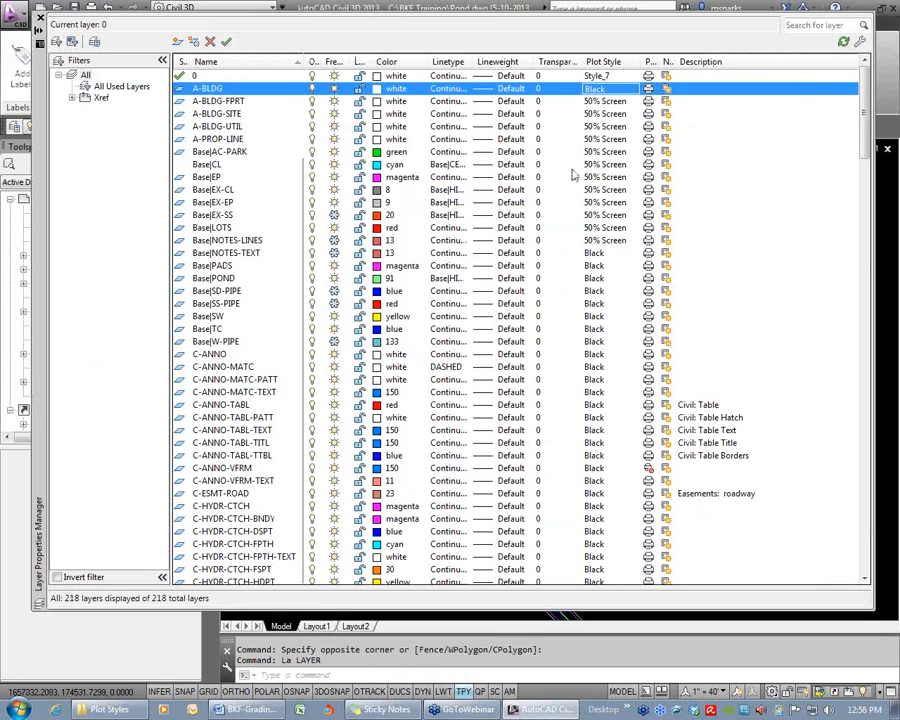
{"action": "left_click", "coordinate": [510, 89]}
{"action": "scroll", "coordinate": [517, 336], "scroll_direction": "down", "scroll_amount": 5}
{"action": "scroll", "coordinate": [517, 336], "scroll_direction": "up", "scroll_amount": 5}
{"action": "left_click", "coordinate": [463, 454]}
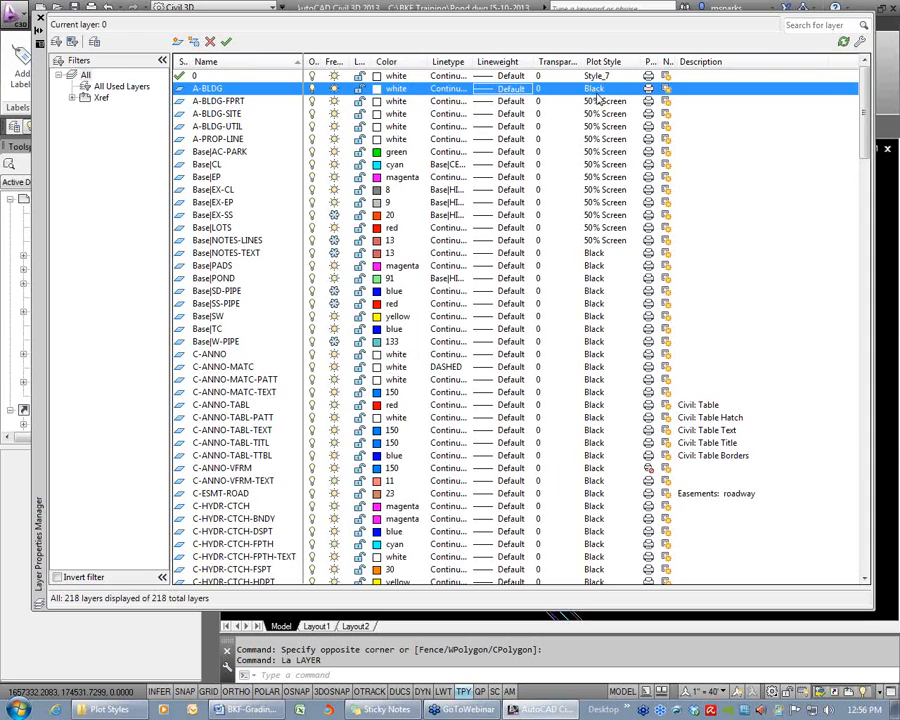
{"action": "left_click", "coordinate": [40, 18]}
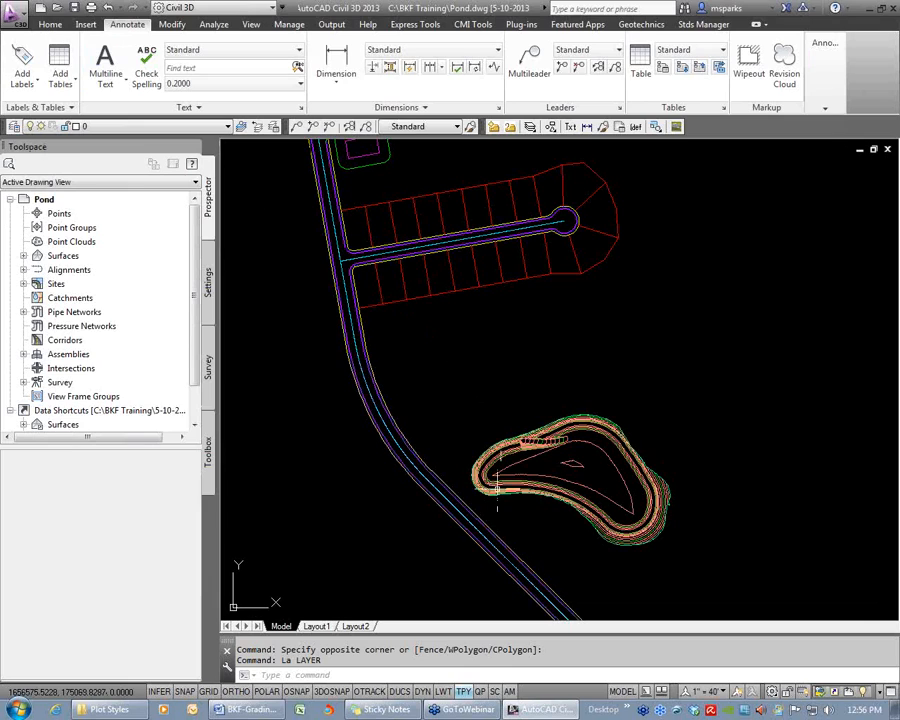
Switch to the Plot Styles folder and open PMX_MEP Standard.stb in Form View
{"action": "left_click", "coordinate": [121, 710]}
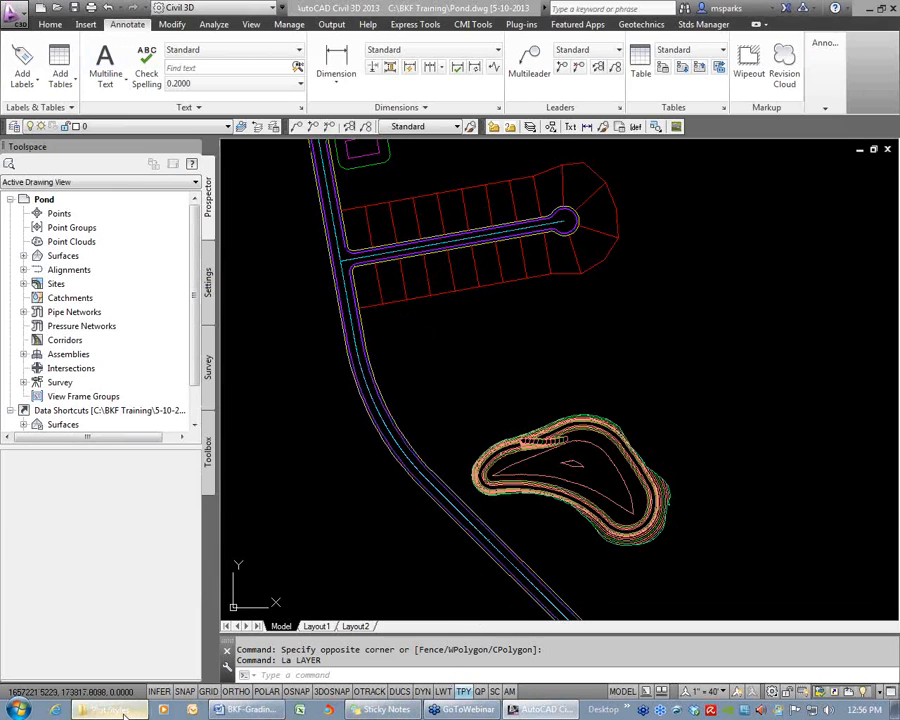
{"action": "left_click", "coordinate": [295, 506]}
{"action": "scroll", "coordinate": [330, 480], "scroll_direction": "down", "scroll_amount": 6}
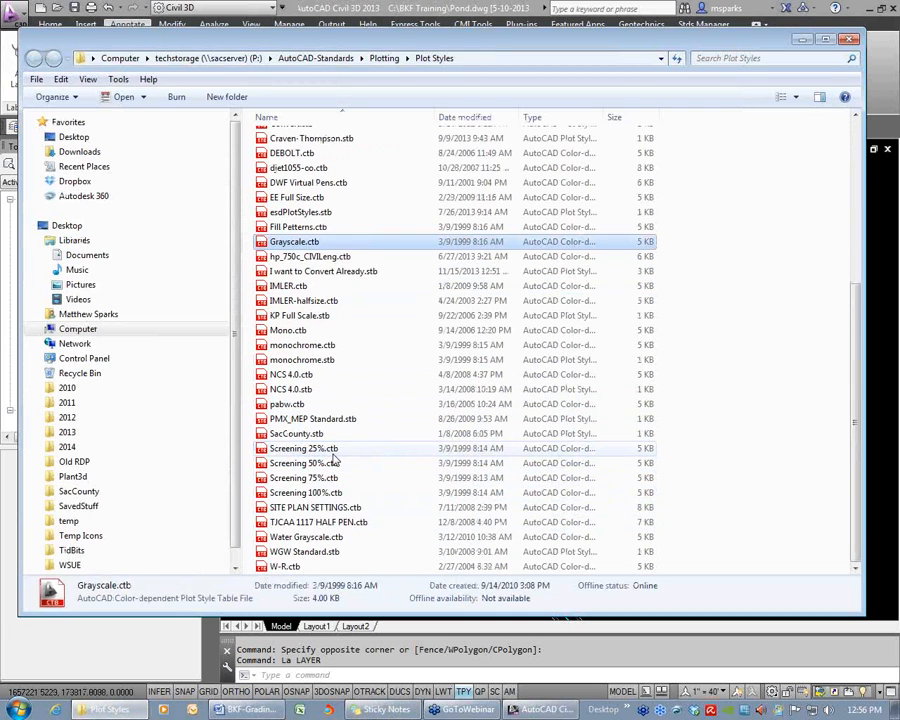
{"action": "double_click", "coordinate": [312, 418]}
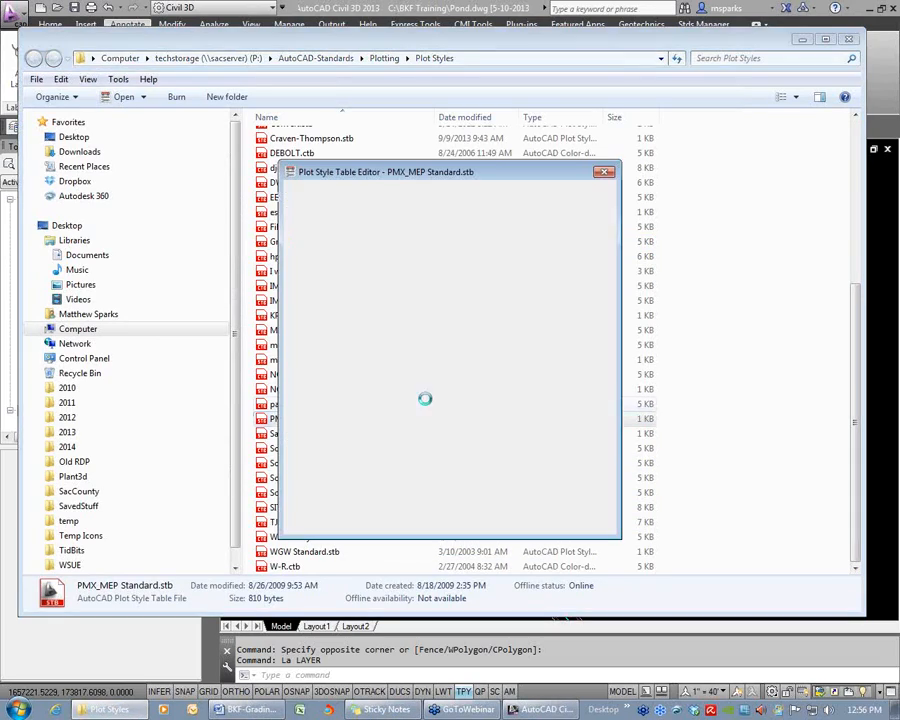
{"action": "left_click_drag", "start_coordinate": [420, 172], "coordinate": [431, 108]}
{"action": "left_click", "coordinate": [397, 128]}
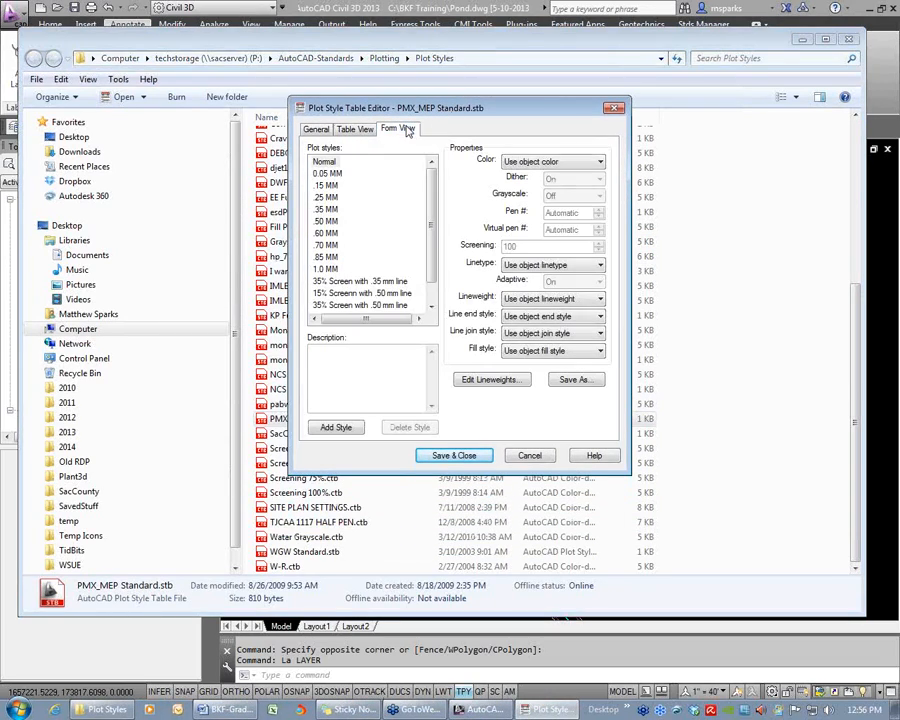
Examine the properties of the 0.05 MM, .15 MM, .25 MM, .35 MM and .50 MM plot styles
{"action": "left_click", "coordinate": [330, 174]}
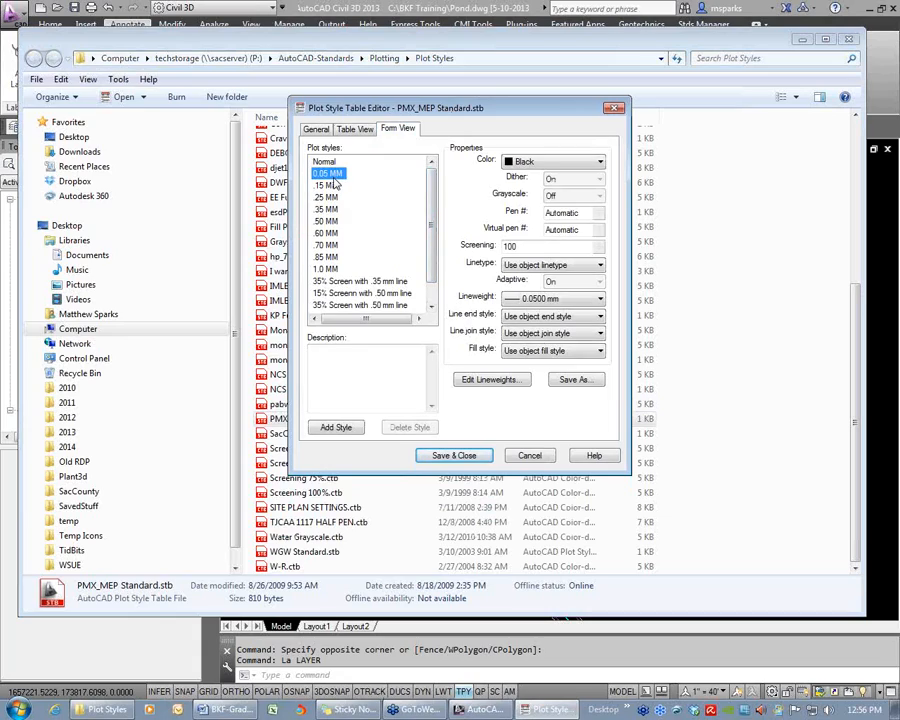
{"action": "left_click", "coordinate": [332, 186]}
{"action": "left_click", "coordinate": [330, 198]}
{"action": "left_click", "coordinate": [333, 211]}
{"action": "left_click", "coordinate": [335, 222]}
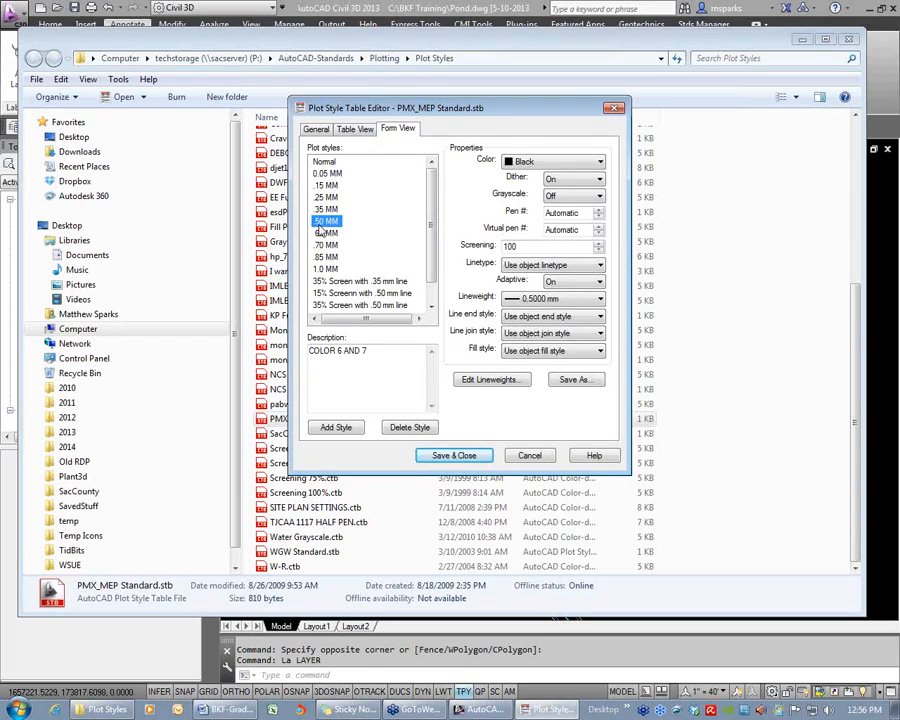
Examine the properties of the 15%, 35% and 50% Screen plot styles with .35, .50 and .70 mm lines
{"action": "scroll", "coordinate": [380, 240], "scroll_direction": "down", "scroll_amount": 1}
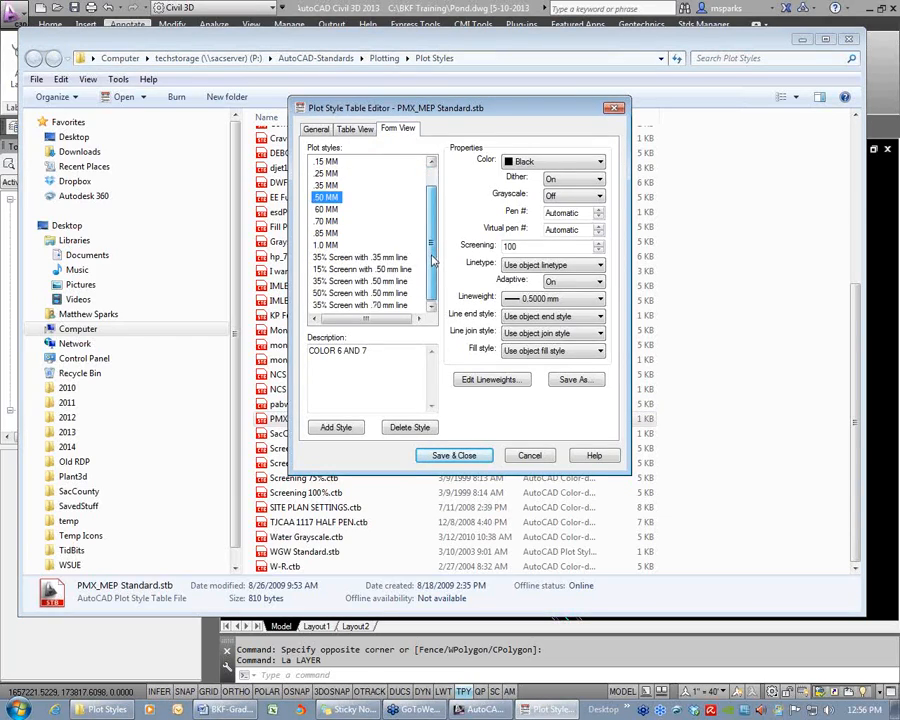
{"action": "left_click", "coordinate": [345, 257]}
{"action": "left_click", "coordinate": [340, 269]}
{"action": "left_click", "coordinate": [344, 281]}
{"action": "left_click", "coordinate": [348, 293]}
{"action": "left_click", "coordinate": [352, 305]}
{"action": "left_click", "coordinate": [350, 269]}
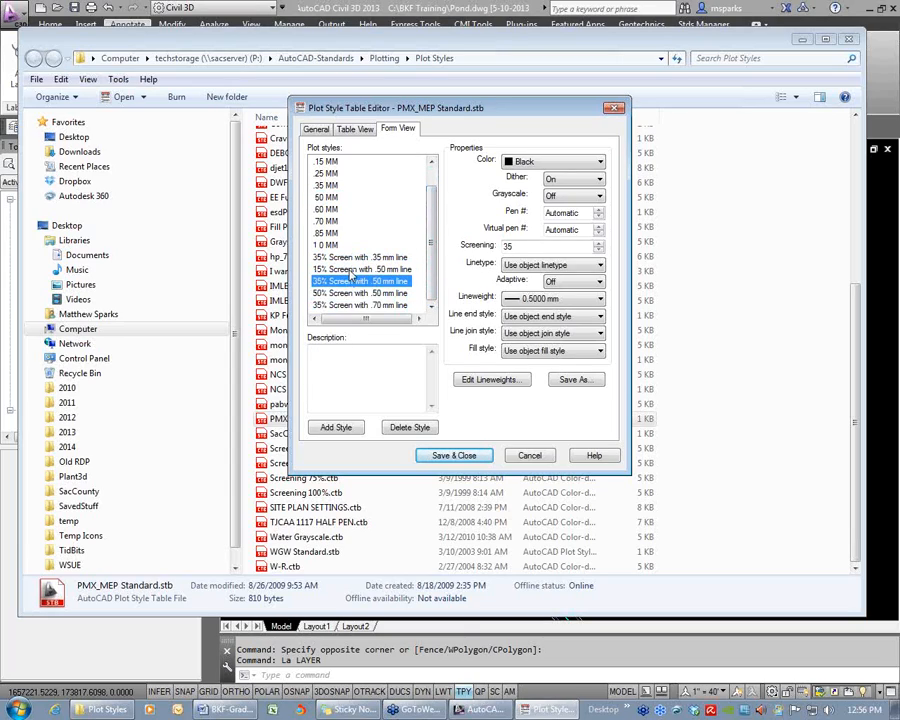
{"action": "left_click", "coordinate": [350, 257]}
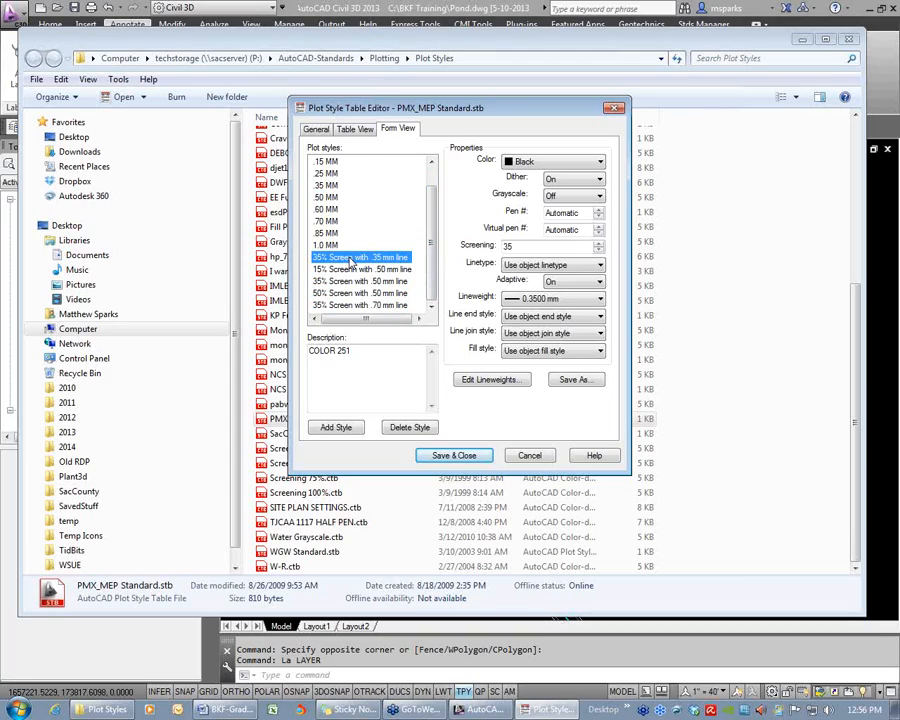
Look through the plot styles from 0.05 MM to 1.0 MM, cancel the table editor and minimize the Plot Styles folder
{"action": "scroll", "coordinate": [423, 230], "scroll_direction": "up", "scroll_amount": 2}
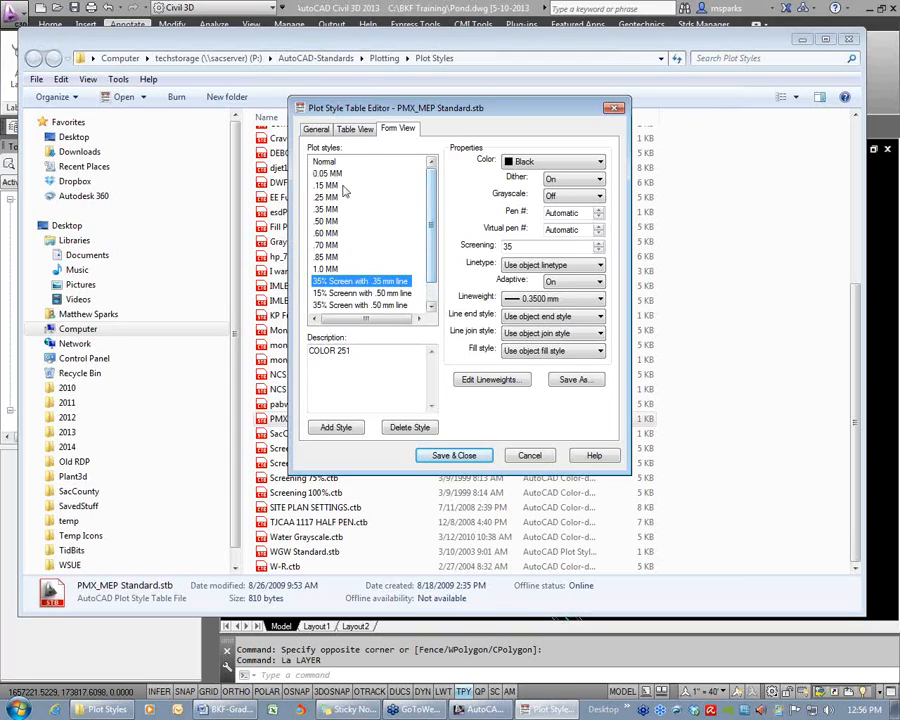
{"action": "scroll", "coordinate": [430, 200], "scroll_direction": "down", "scroll_amount": 2}
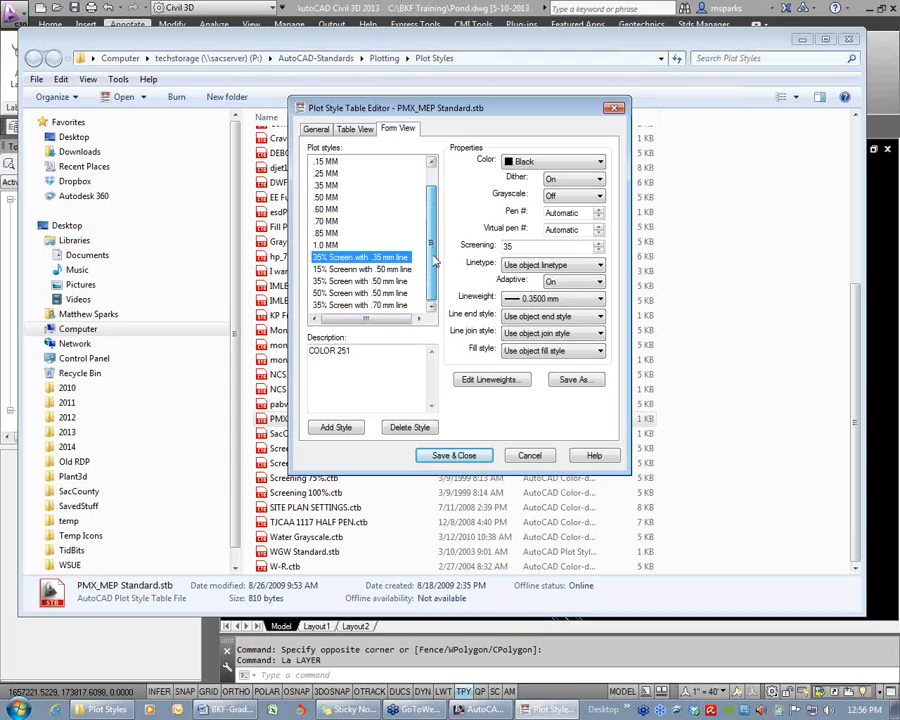
{"action": "scroll", "coordinate": [436, 200], "scroll_direction": "up", "scroll_amount": 2}
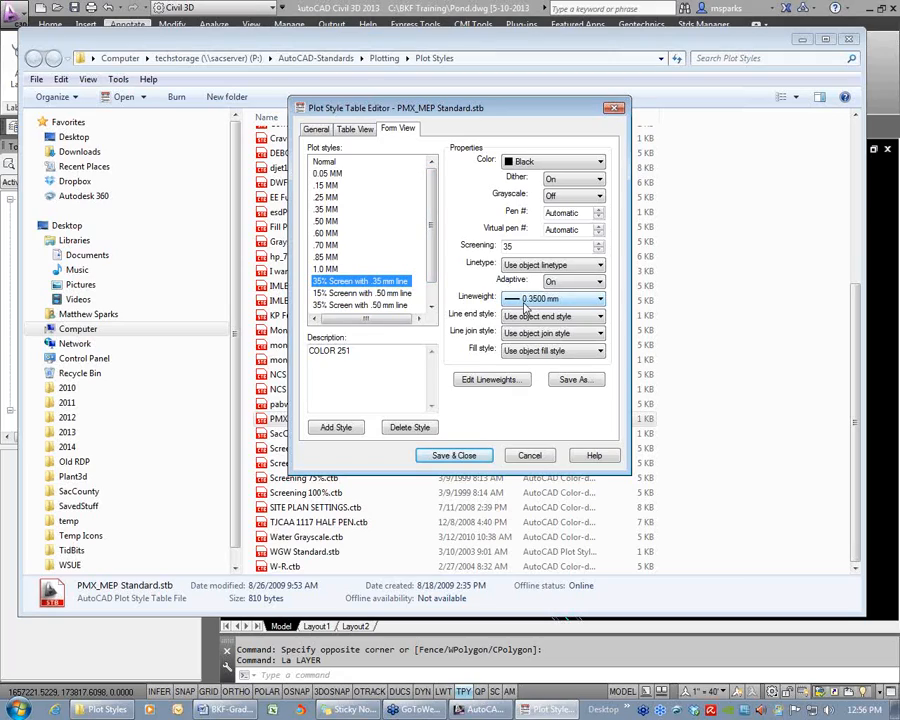
{"action": "scroll", "coordinate": [426, 200], "scroll_direction": "down", "scroll_amount": 2}
{"action": "scroll", "coordinate": [426, 200], "scroll_direction": "up", "scroll_amount": 2}
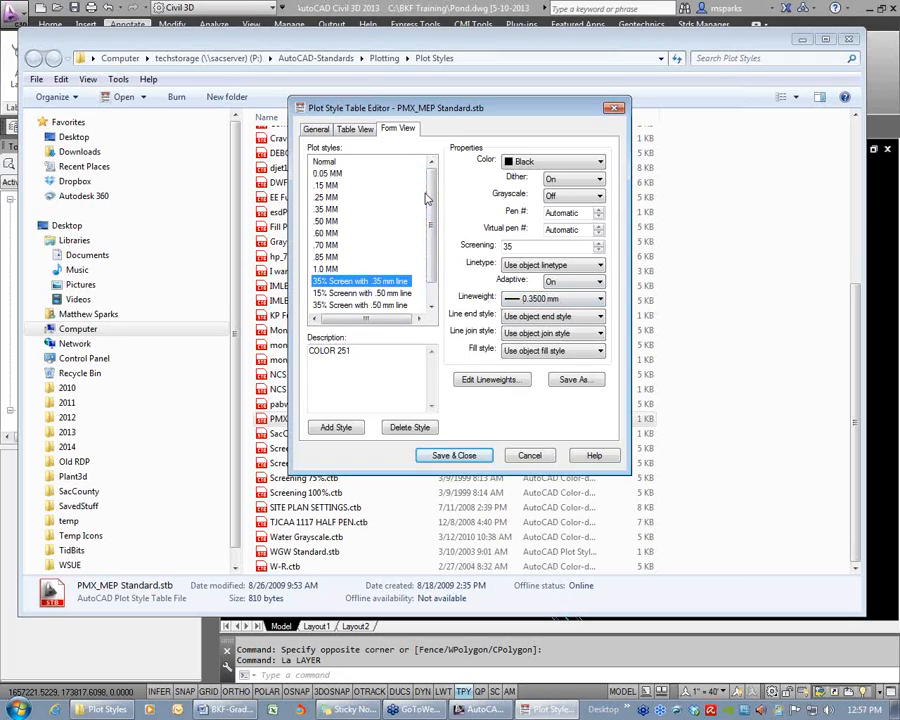
{"action": "scroll", "coordinate": [427, 197], "scroll_direction": "down", "scroll_amount": 2}
{"action": "scroll", "coordinate": [429, 195], "scroll_direction": "up", "scroll_amount": 2}
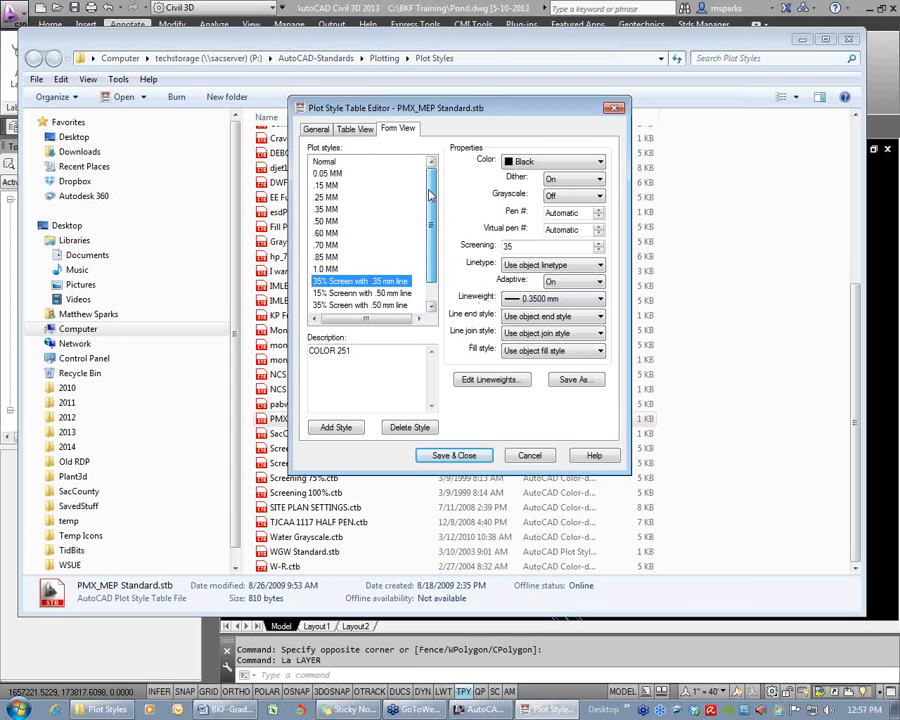
{"action": "left_click_drag", "start_coordinate": [330, 176], "coordinate": [330, 268]}
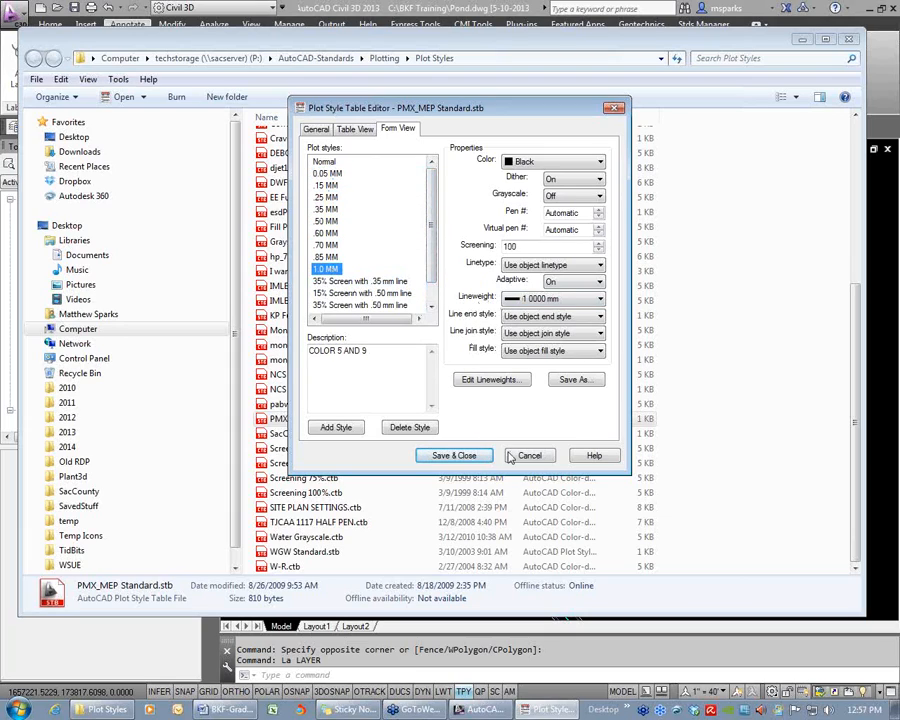
{"action": "left_click", "coordinate": [507, 456]}
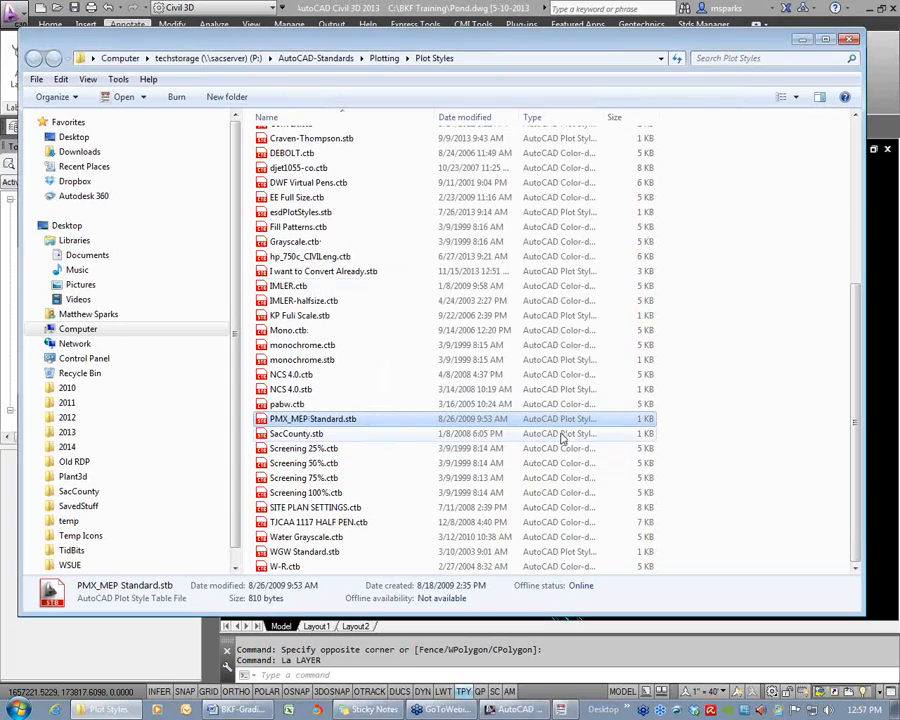
{"action": "left_click", "coordinate": [803, 39]}
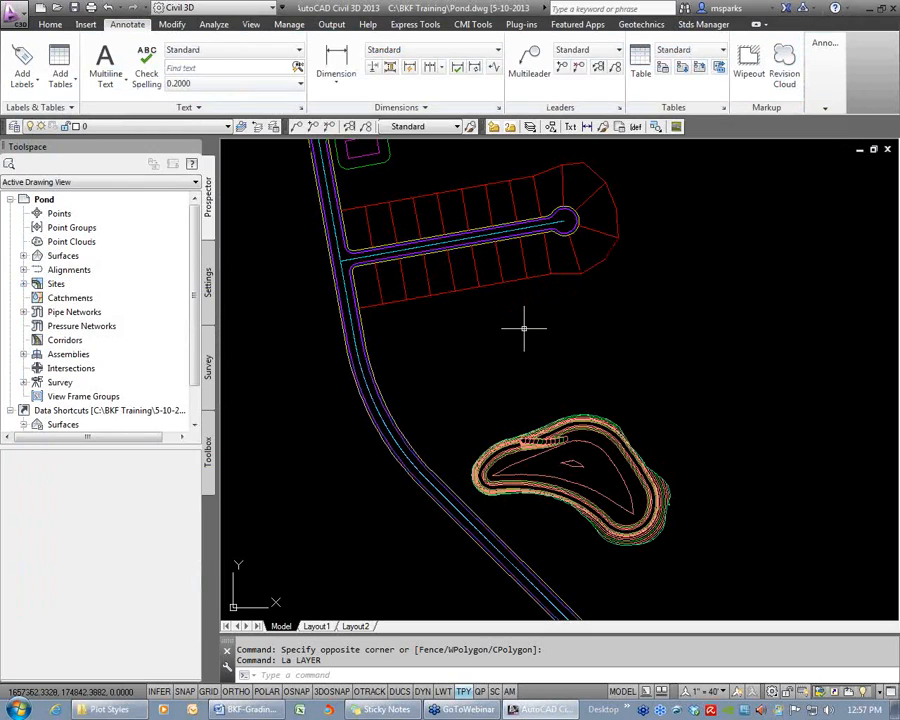
Review the named plot styles assigned to the layers in the Layer Properties Manager and close it
{"action": "type", "text": "la"}
{"action": "key", "text": "Return"}
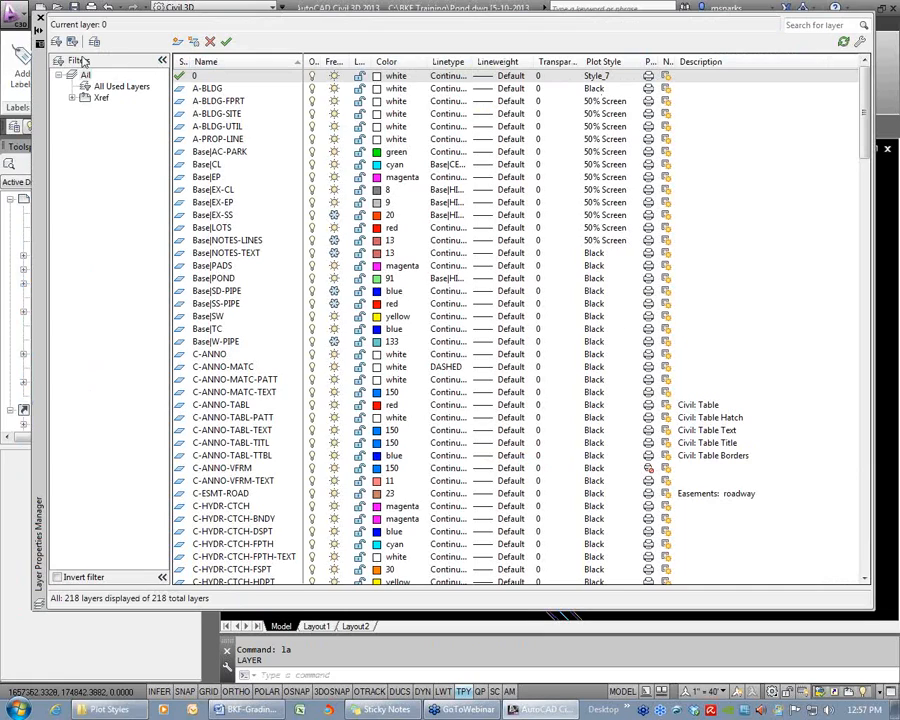
{"action": "left_click", "coordinate": [40, 18]}
Convert the drawing from named to color-dependent plot styles with the CONVERTPSTYLES command and accept the warning
{"action": "left_click", "coordinate": [521, 325]}
{"action": "type", "text": "convter"}
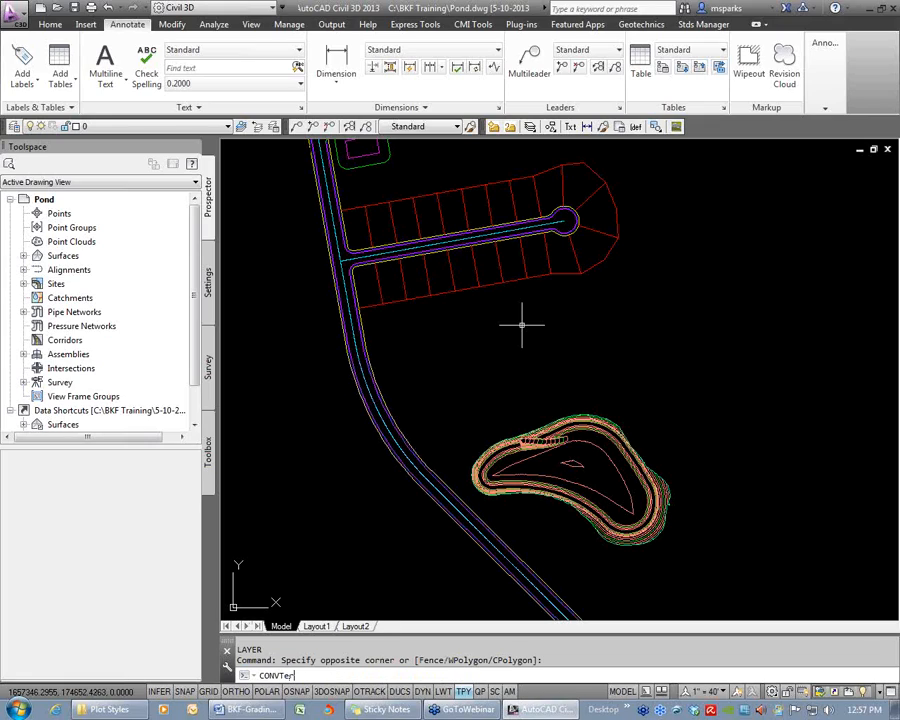
{"action": "type", "text": "ertpstyles"}
{"action": "key", "text": "BackSpace"}
{"action": "type", "text": "s"}
{"action": "key", "text": "Return"}
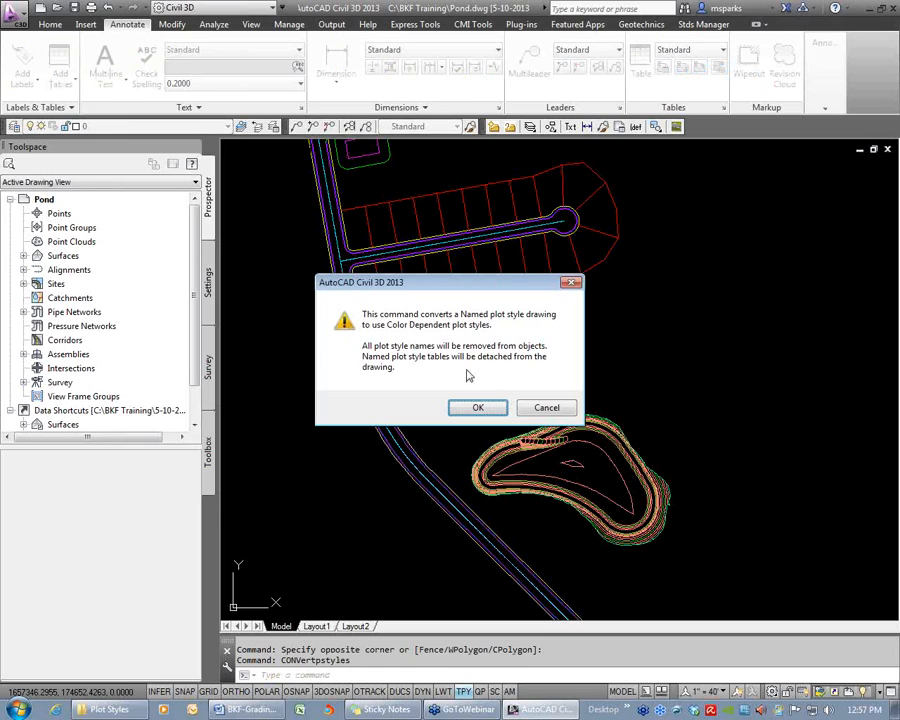
{"action": "left_click", "coordinate": [481, 408]}
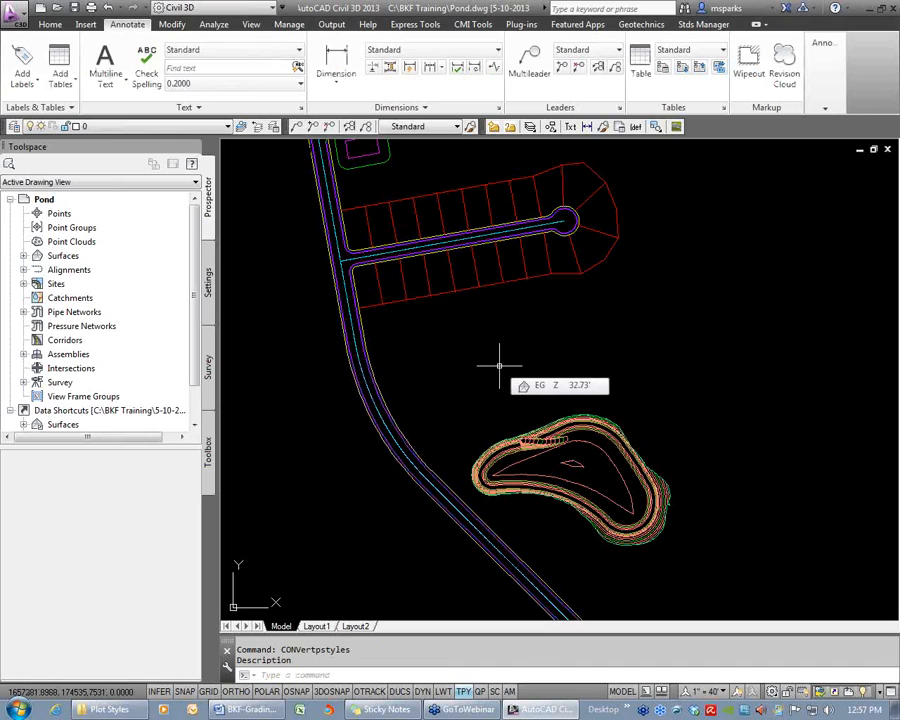
Inspect the layers' plot styles after the conversion, including Base|CL, and close the Layer Properties Manager
{"action": "type", "text": "la"}
{"action": "key", "text": "Return"}
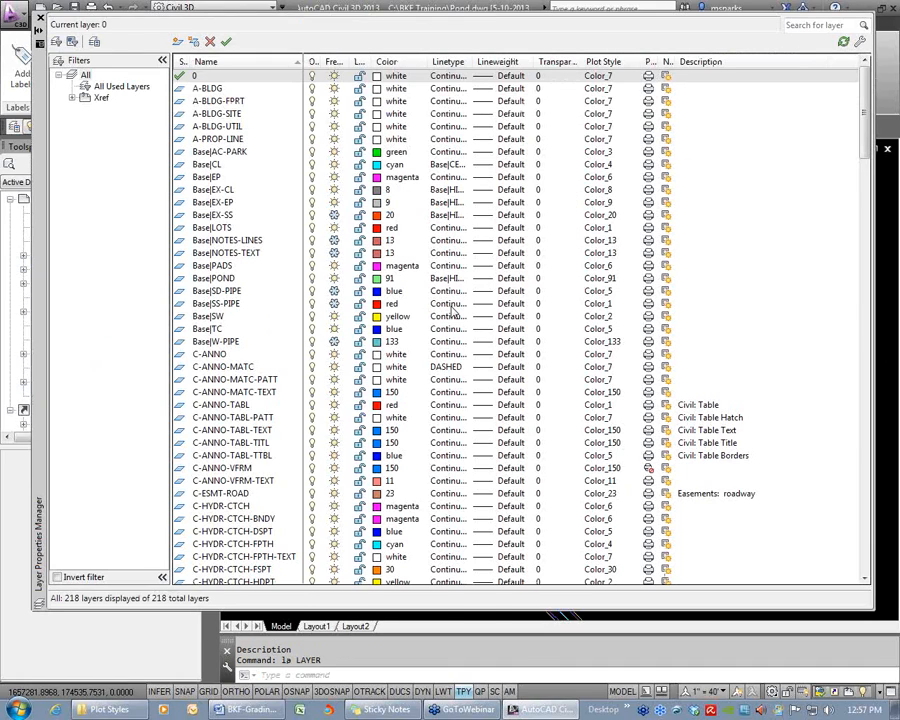
{"action": "left_click", "coordinate": [602, 166]}
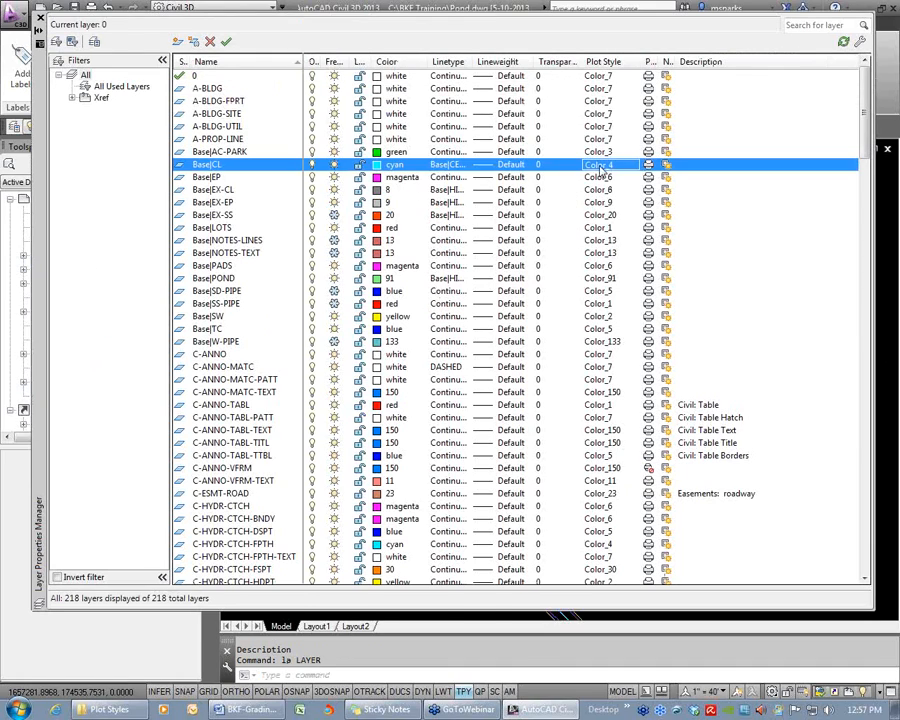
{"action": "left_click", "coordinate": [40, 18]}
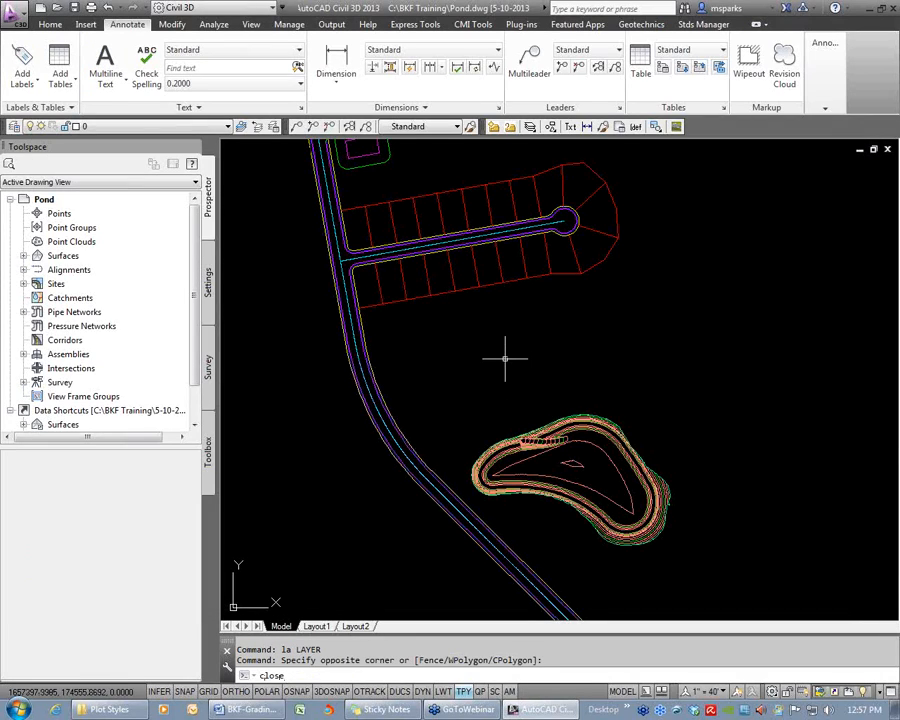
Close the Pond drawing without saving changes and reopen it
{"action": "key", "text": "Return"}
{"action": "key", "text": "n"}
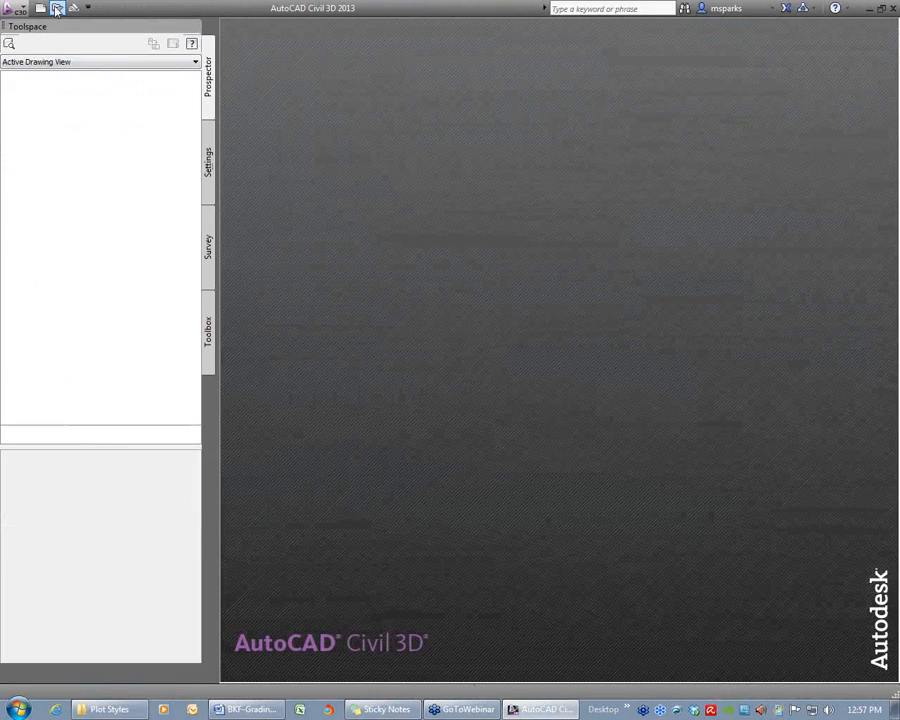
{"action": "left_click", "coordinate": [57, 8]}
{"action": "double_click", "coordinate": [410, 315]}
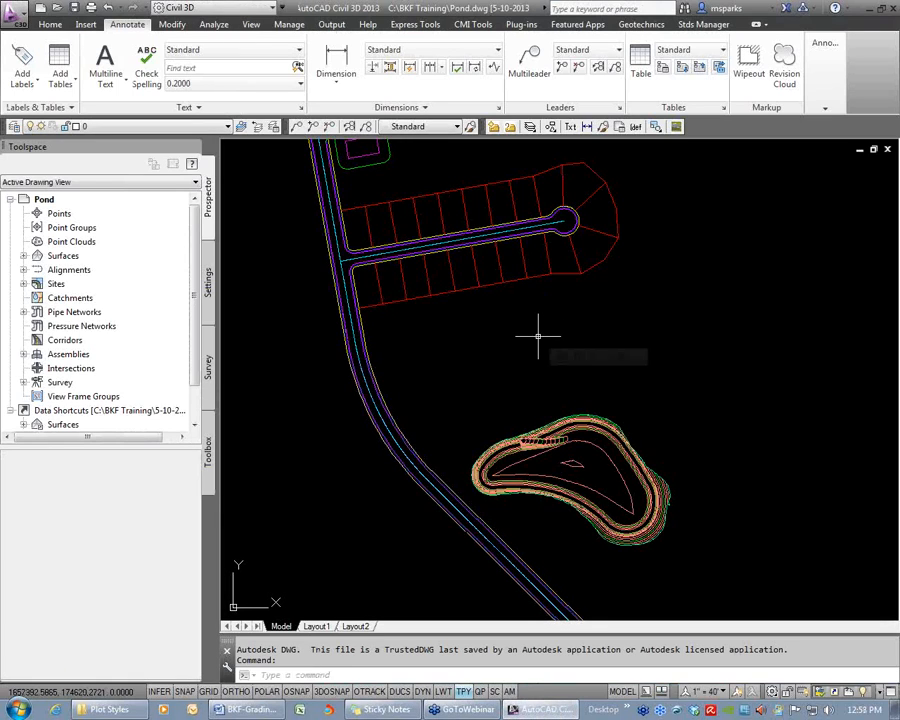
Check whether the A-BLDG-FPRT layer's plot style can be edited in the reopened drawing, and close the layer manager
{"action": "type", "text": "la"}
{"action": "key", "text": "Return"}
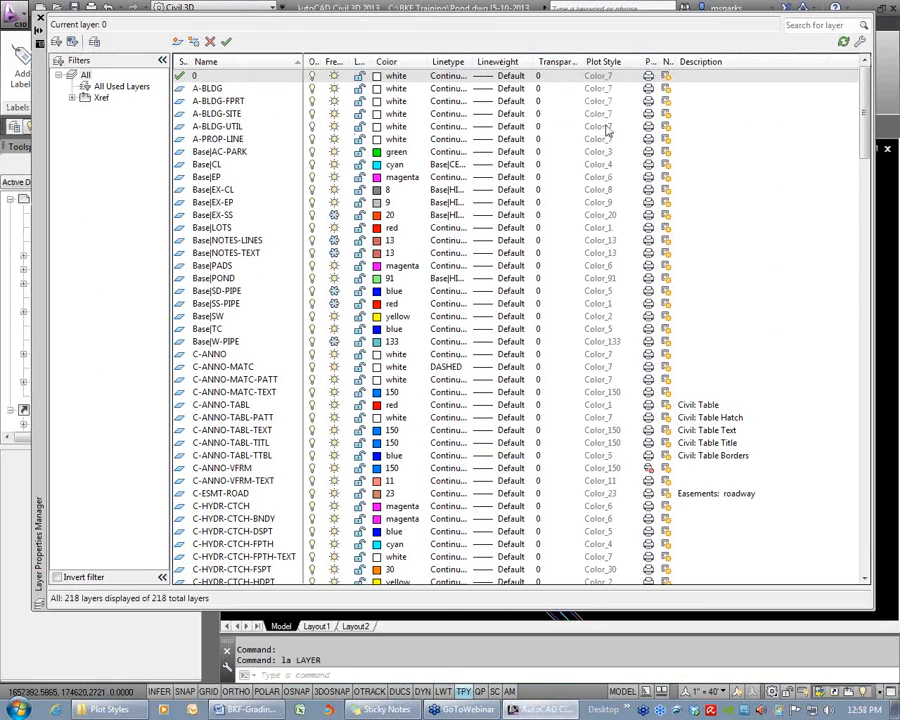
{"action": "left_click", "coordinate": [601, 102]}
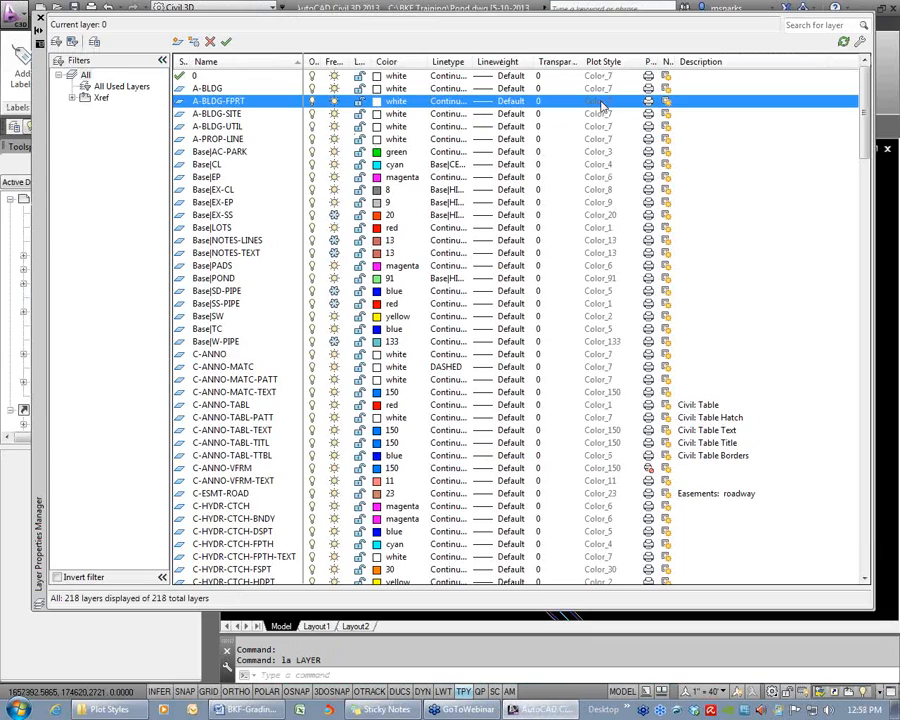
{"action": "left_click", "coordinate": [38, 18]}
Browse the plot style tables offered for plotting the Model space and cancel the Plot dialog
{"action": "left_click", "coordinate": [441, 298]}
{"action": "left_click", "coordinate": [472, 321]}
{"action": "type", "text": "plot"}
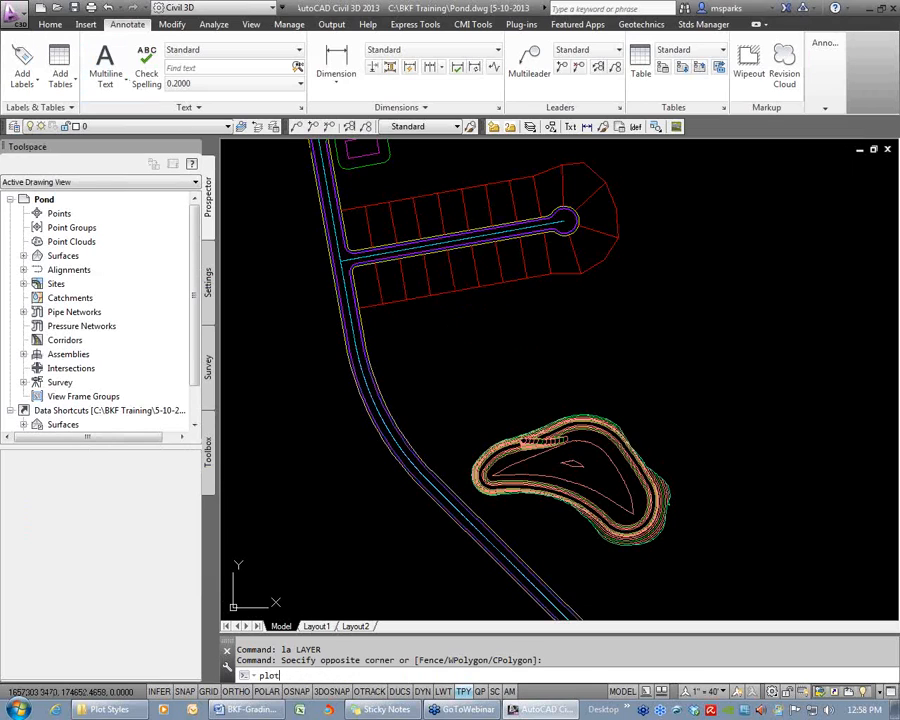
{"action": "key", "text": "Return"}
{"action": "left_click", "coordinate": [625, 209]}
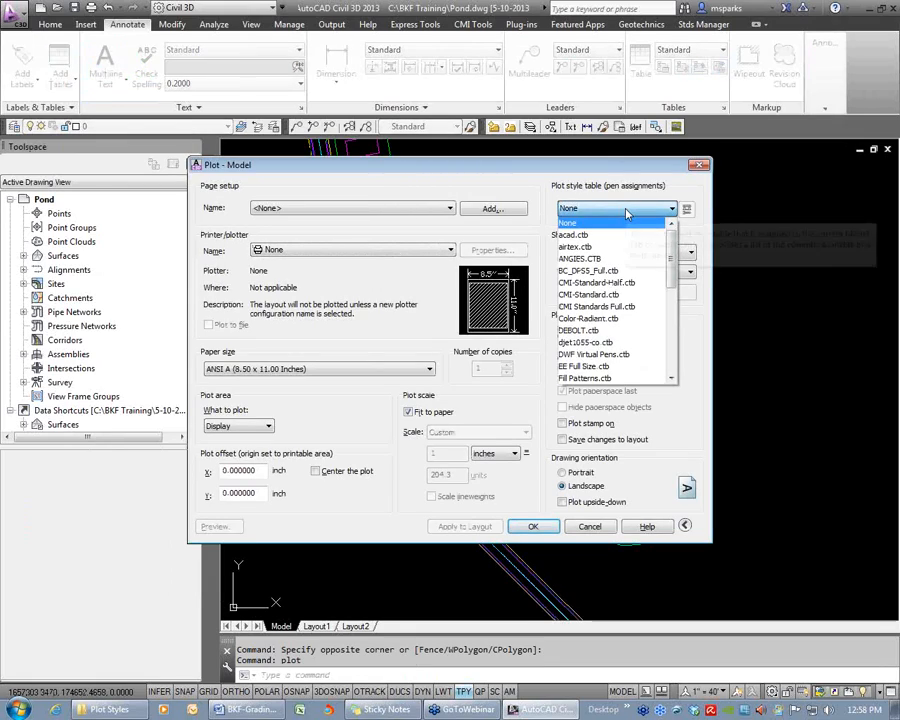
{"action": "mouse_move", "coordinate": [674, 272]}
{"action": "left_mouse_down"}
{"action": "mouse_move", "coordinate": [675, 382]}
{"action": "mouse_move", "coordinate": [685, 262]}
{"action": "left_mouse_up"}
{"action": "left_click", "coordinate": [595, 528]}
{"action": "left_click", "coordinate": [592, 527]}
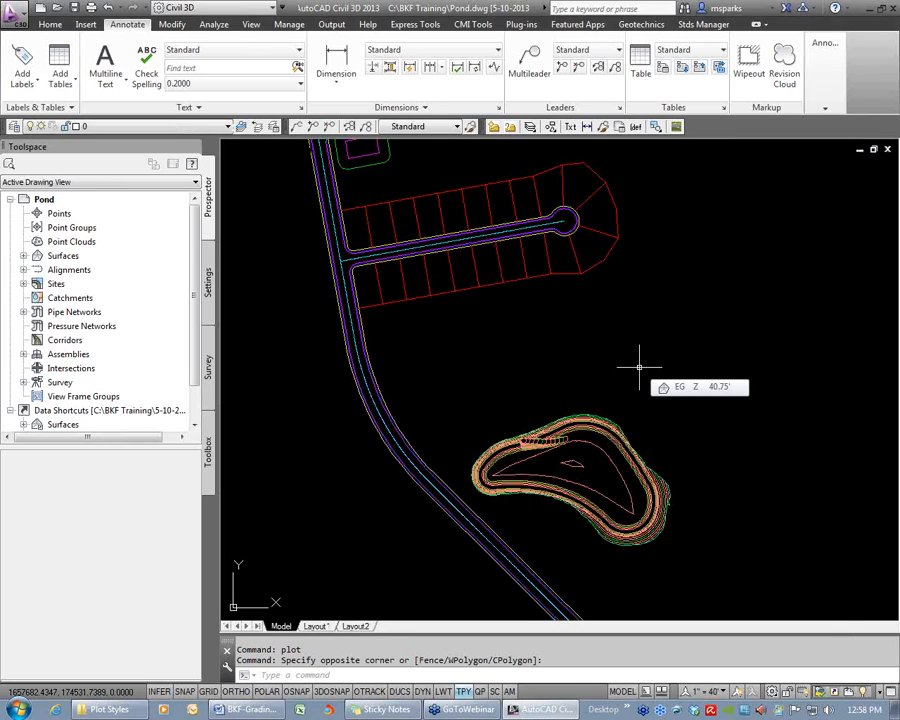
Switch to the BKF-GradingOutline.docx document in Word and review the grading and plotting topics
{"action": "left_click", "coordinate": [272, 709]}
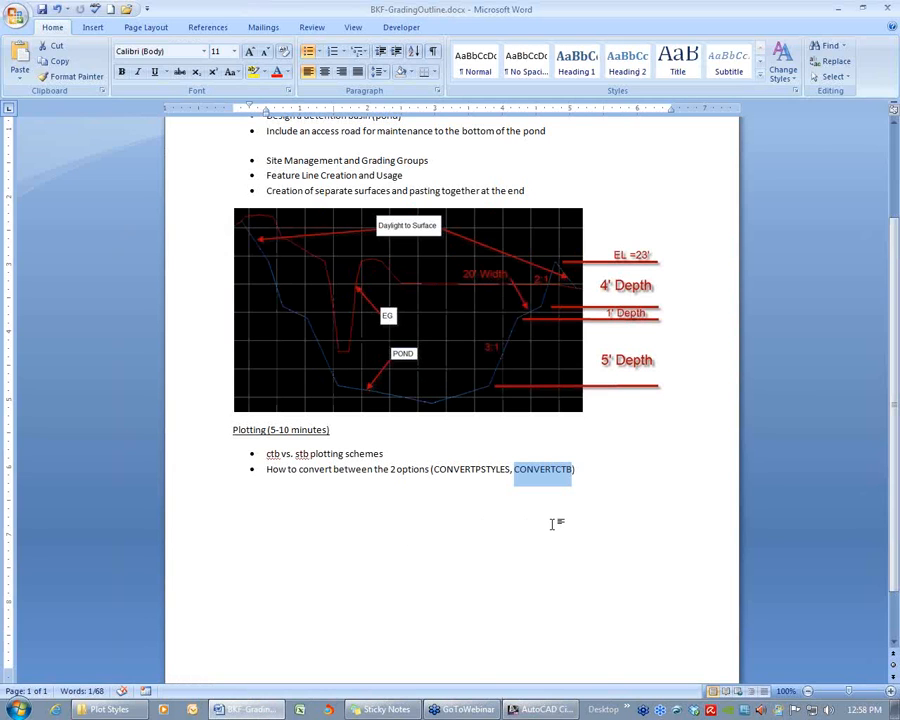
{"action": "left_click", "coordinate": [668, 460]}
{"action": "scroll", "coordinate": [669, 454], "scroll_direction": "up", "scroll_amount": 4}
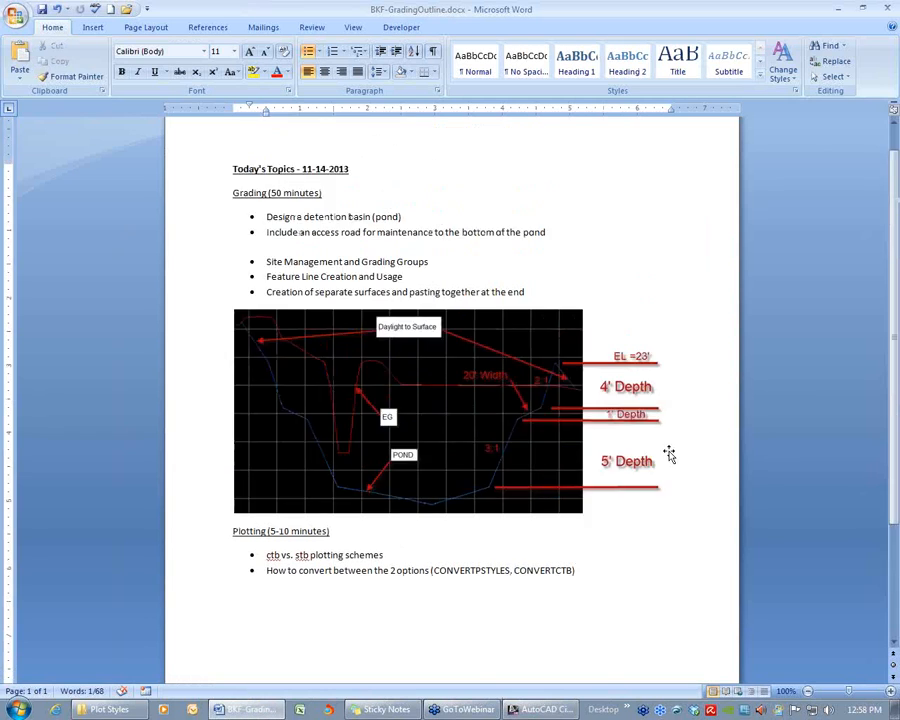
{"action": "scroll", "coordinate": [687, 328], "scroll_direction": "down", "scroll_amount": 2}
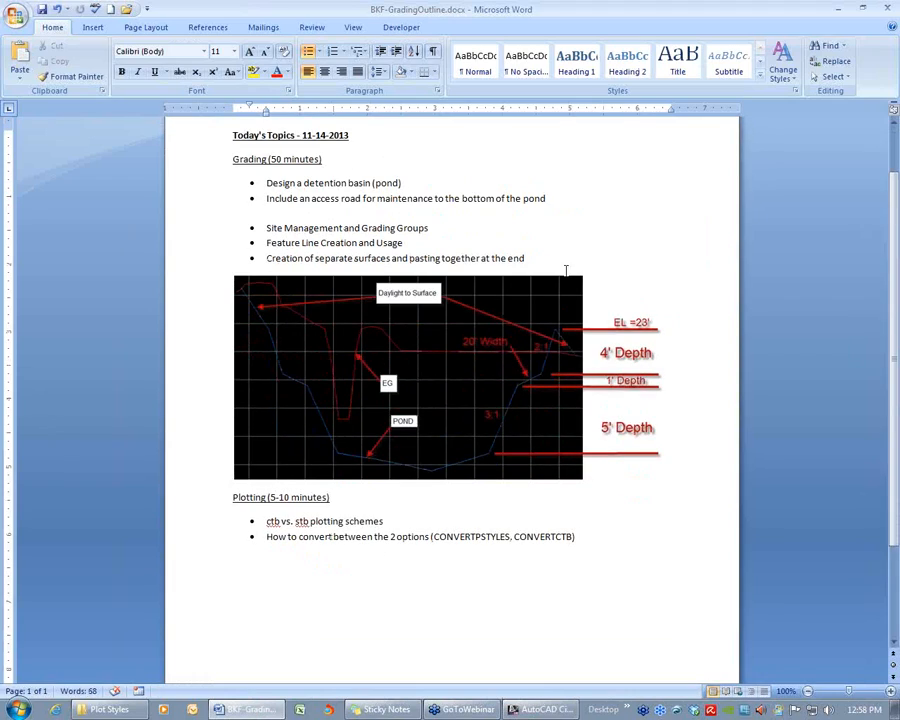
Highlight the bullet "Creation of separate surfaces and pasting together at the end" in yellow
{"action": "left_click_drag", "start_coordinate": [433, 229], "coordinate": [266, 229]}
{"action": "left_click", "coordinate": [440, 242]}
{"action": "left_click_drag", "start_coordinate": [272, 258], "coordinate": [526, 263]}
{"action": "left_click", "coordinate": [577, 243]}
Select the two bullets under Plotting, on ctb vs. stb schemes and converting between the options
{"action": "left_click", "coordinate": [506, 543]}
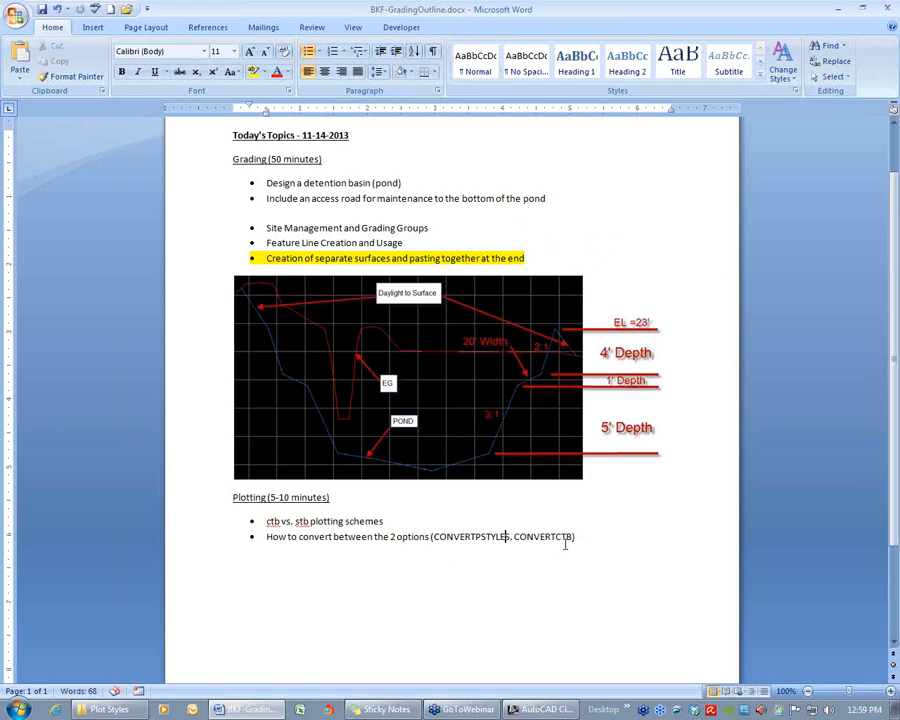
{"action": "left_click_drag", "start_coordinate": [597, 537], "coordinate": [268, 521]}
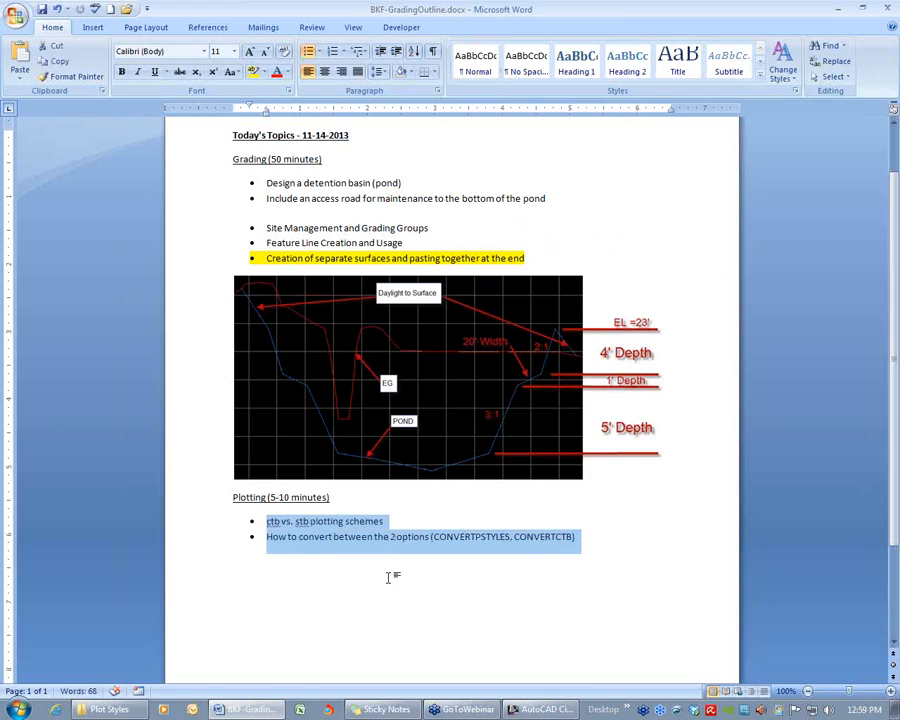